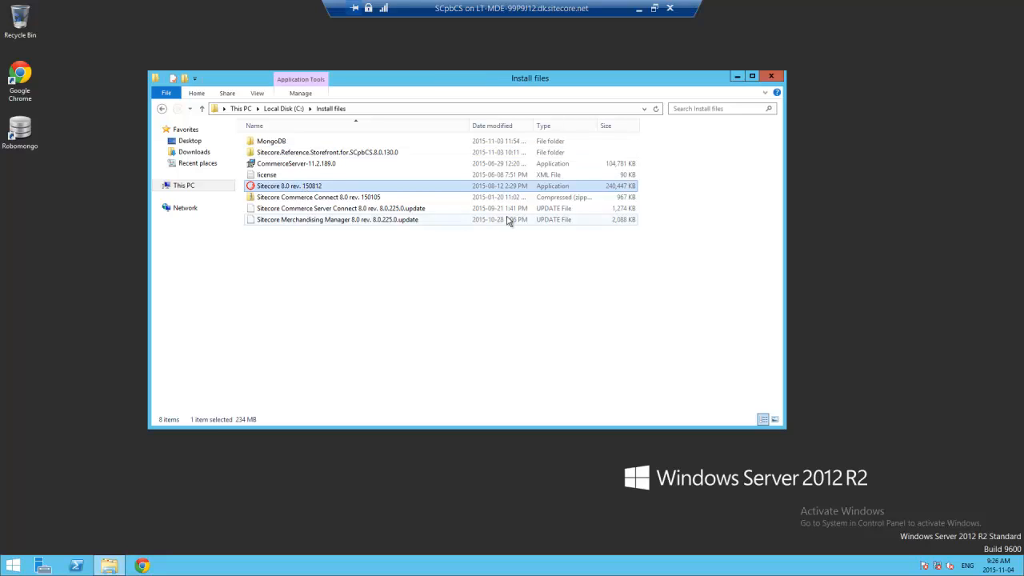
{"action": "left_click", "coordinate": [298, 163]}
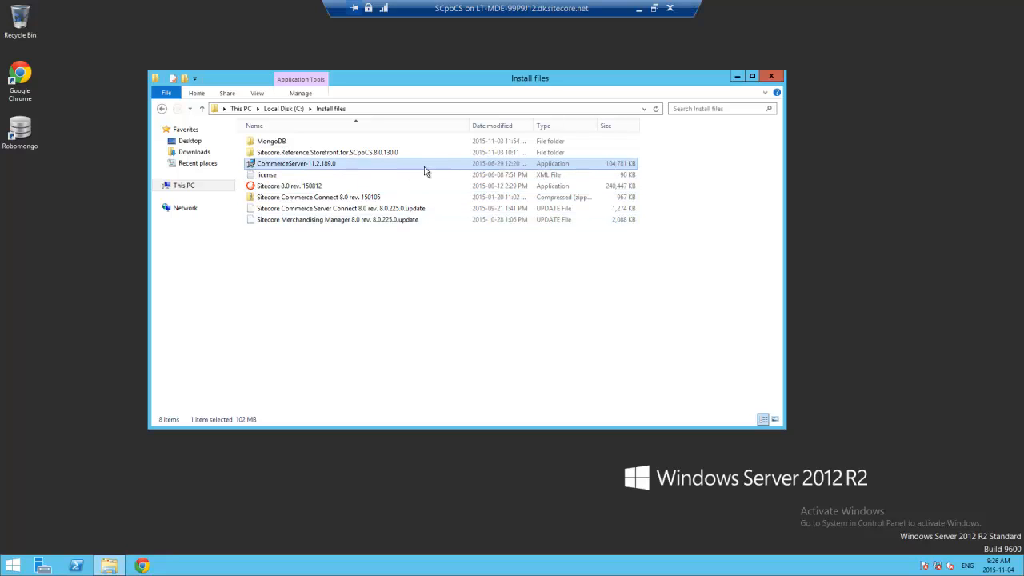
{"action": "left_click", "coordinate": [366, 198]}
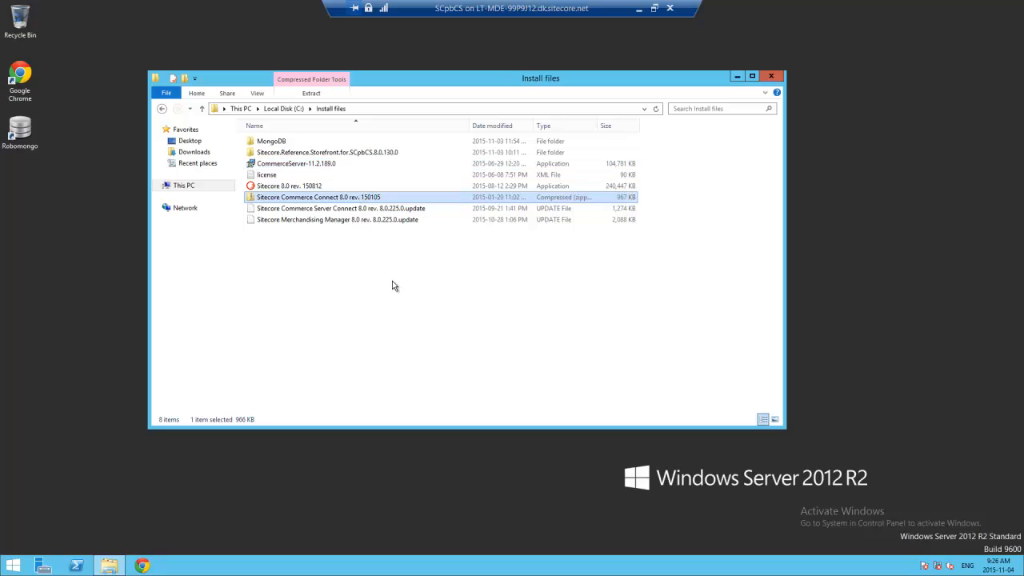
{"action": "left_click", "coordinate": [337, 209]}
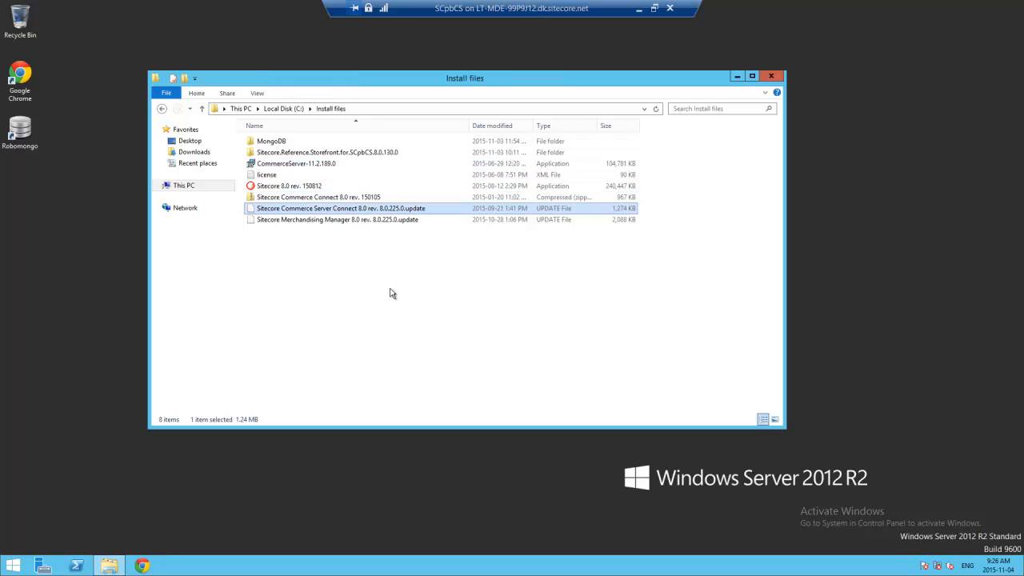
{"action": "left_click", "coordinate": [386, 221]}
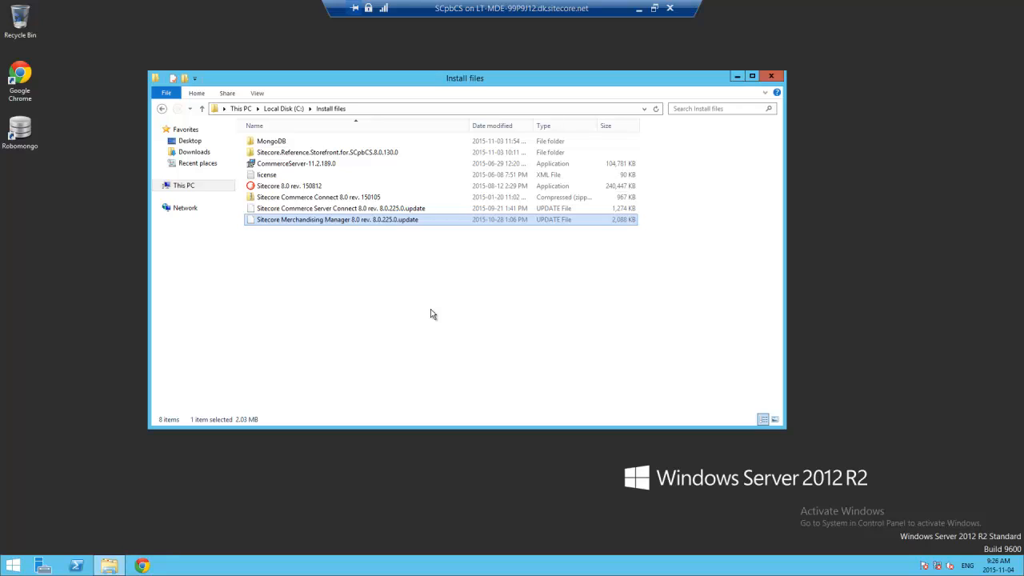
{"action": "double_click", "coordinate": [324, 152]}
{"action": "double_click", "coordinate": [267, 142]}
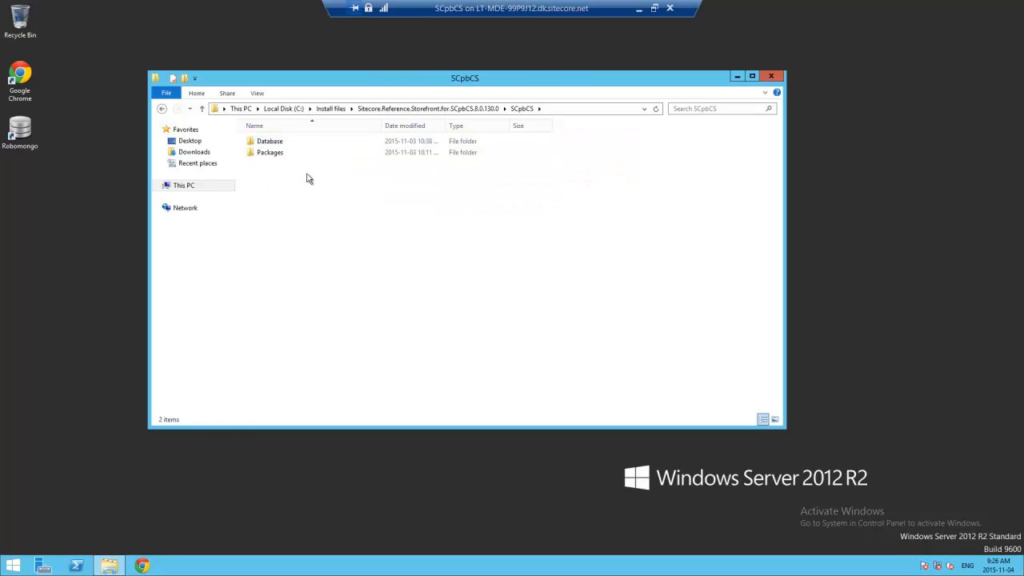
{"action": "double_click", "coordinate": [287, 147]}
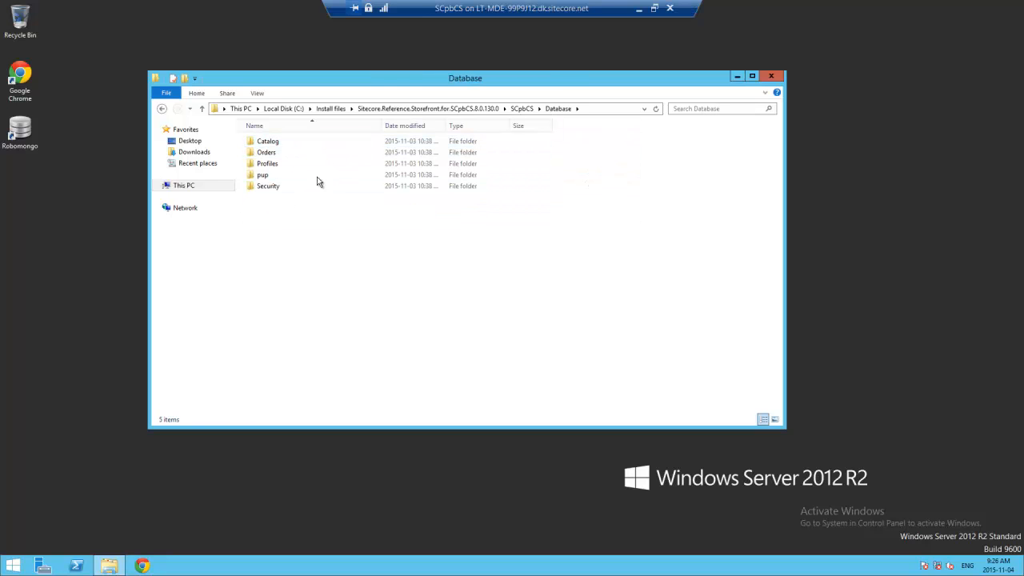
{"action": "left_click", "coordinate": [521, 109]}
{"action": "double_click", "coordinate": [267, 152]}
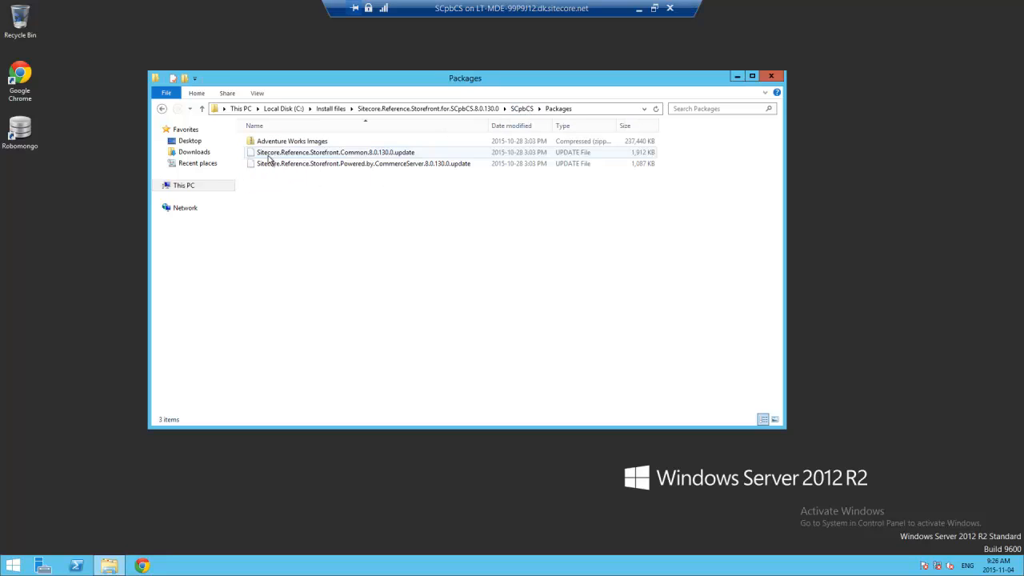
{"action": "left_click", "coordinate": [333, 153]}
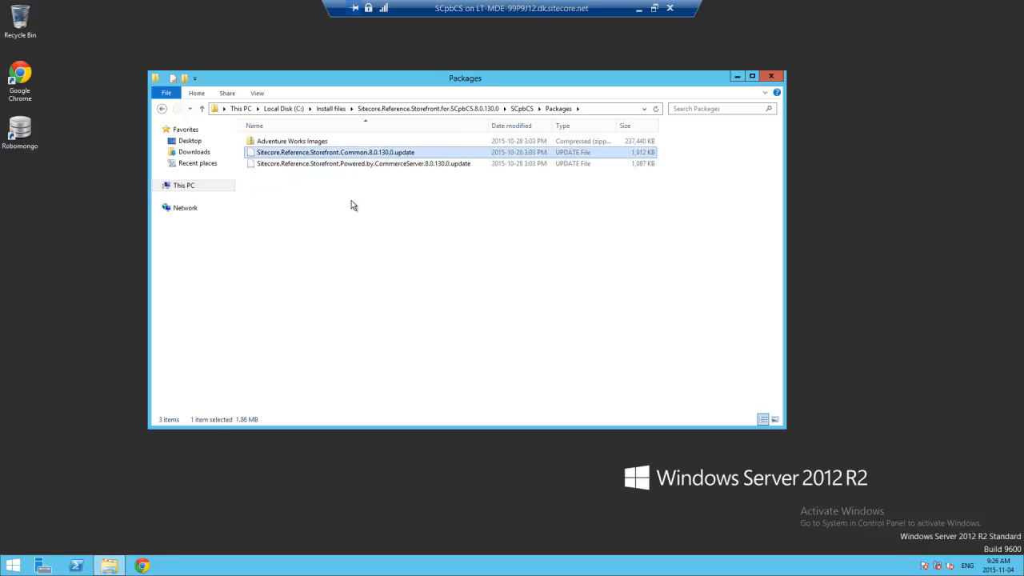
{"action": "left_click", "coordinate": [370, 164]}
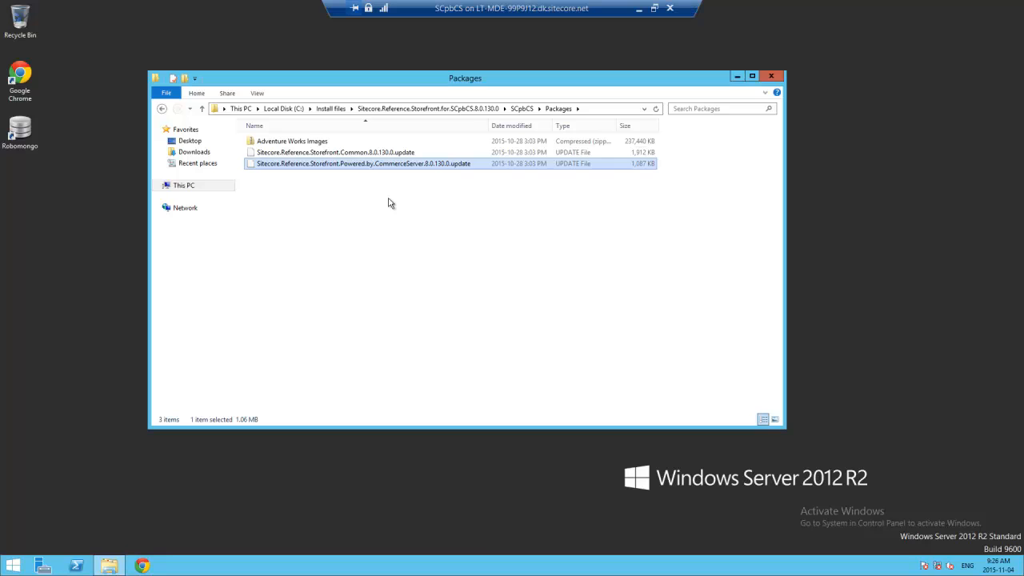
{"action": "left_click", "coordinate": [330, 108]}
{"action": "left_click", "coordinate": [276, 176]}
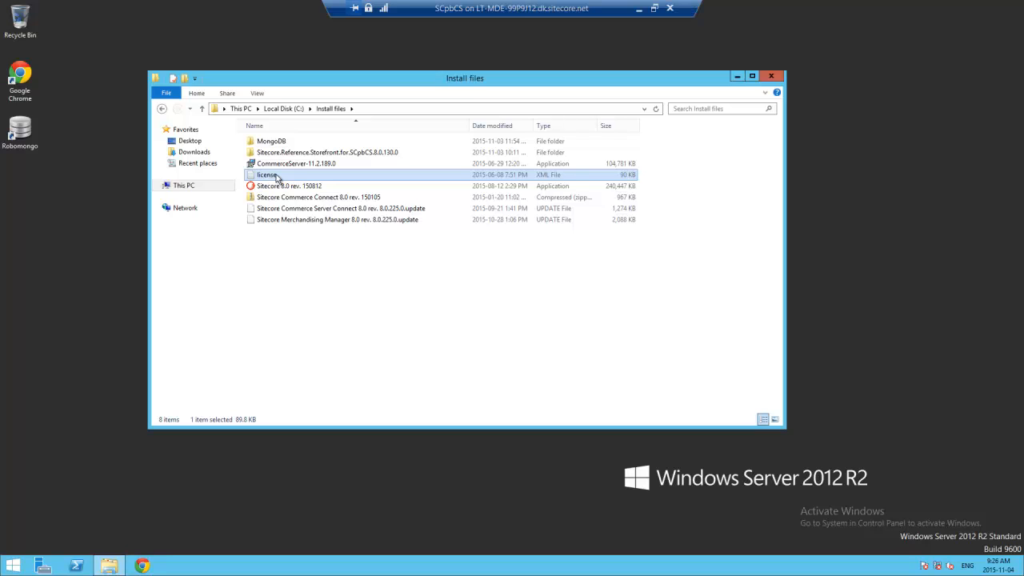
{"action": "left_click", "coordinate": [476, 295]}
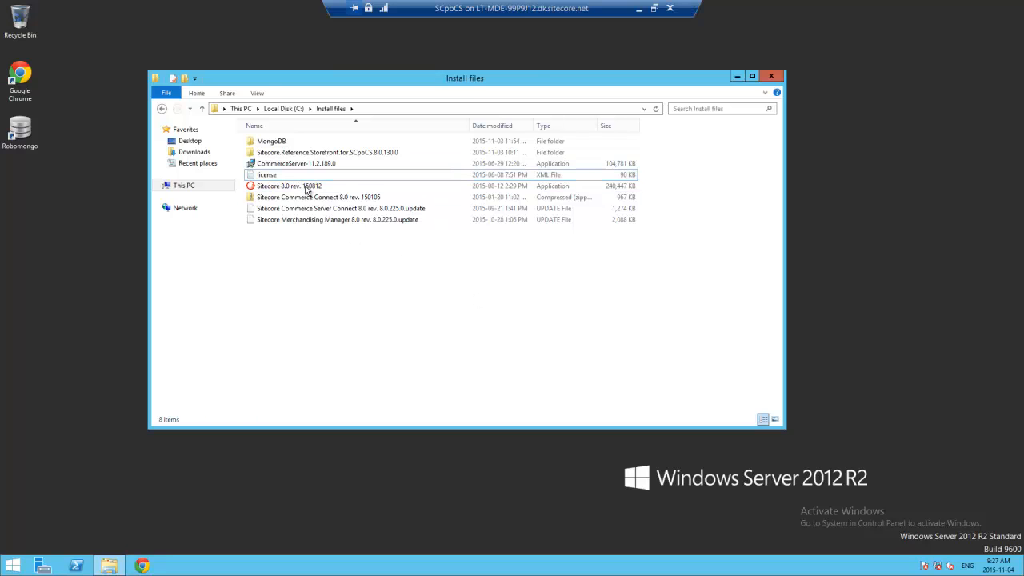
- Launch the Sitecore 8.0 rev. 150812 installer, accept the license terms and keep the Complete installation type
{"action": "double_click", "coordinate": [304, 187]}
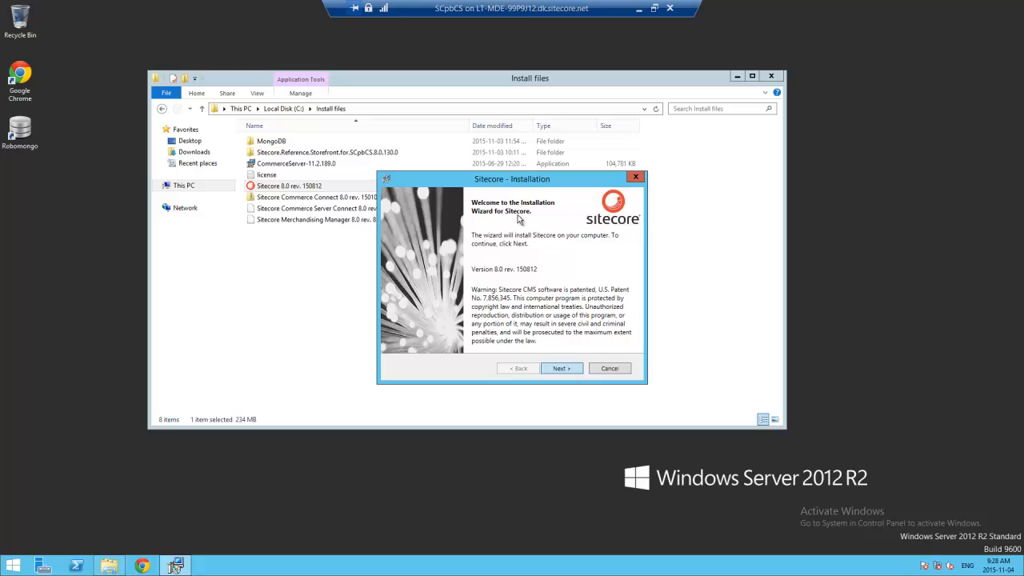
{"action": "key", "text": "Return"}
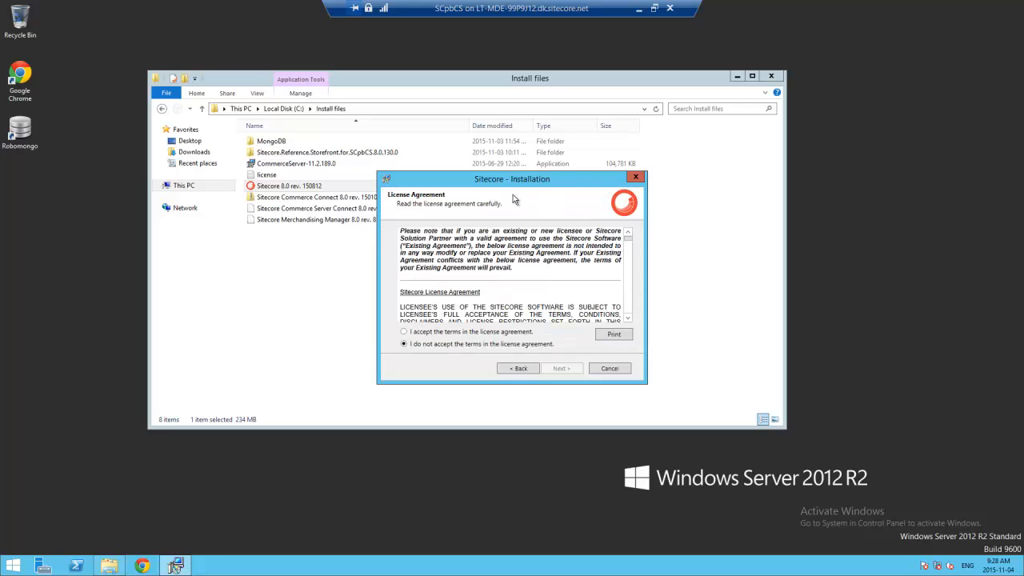
{"action": "left_click", "coordinate": [437, 333]}
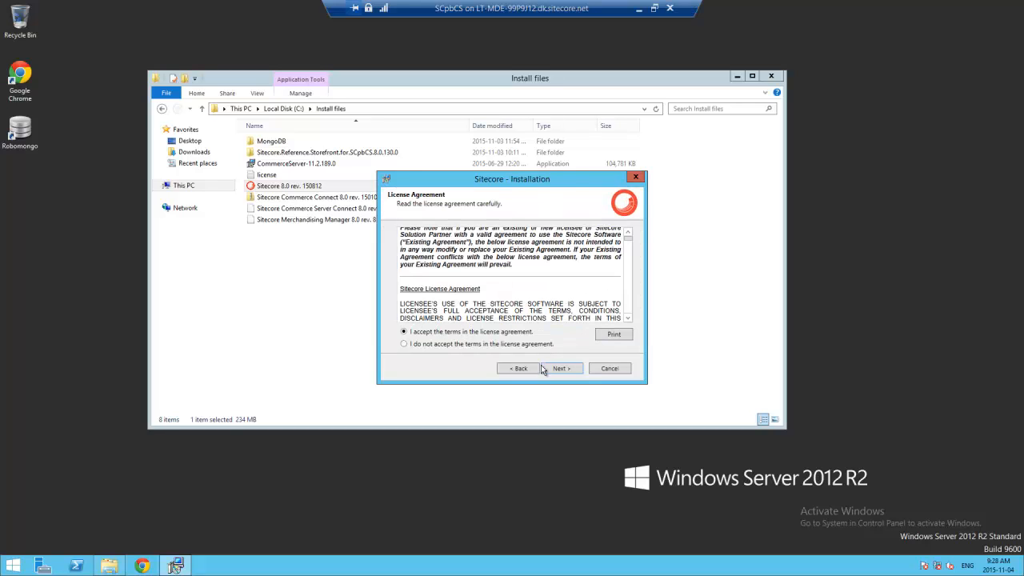
{"action": "left_click", "coordinate": [574, 372]}
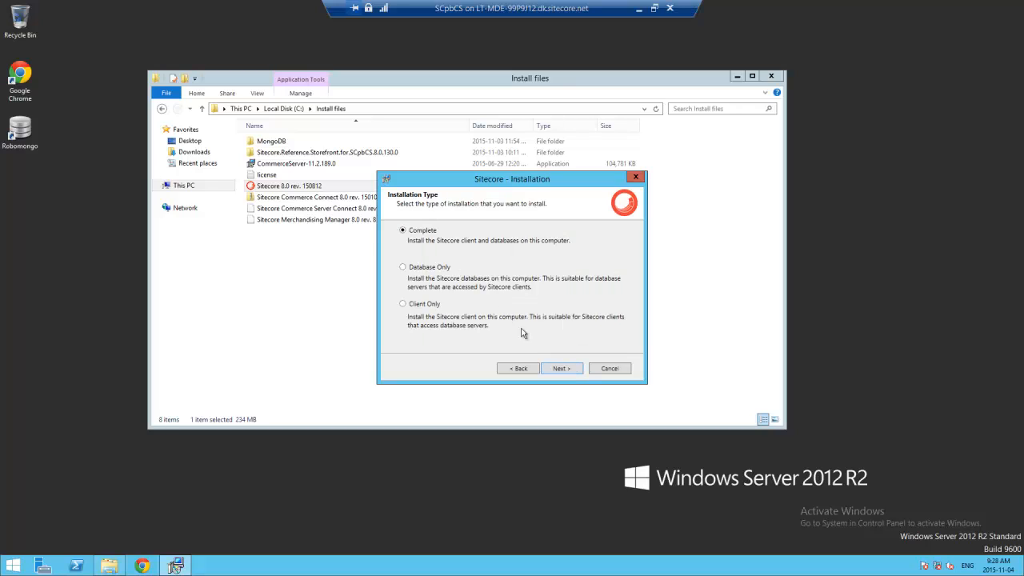
{"action": "left_click", "coordinate": [572, 372]}
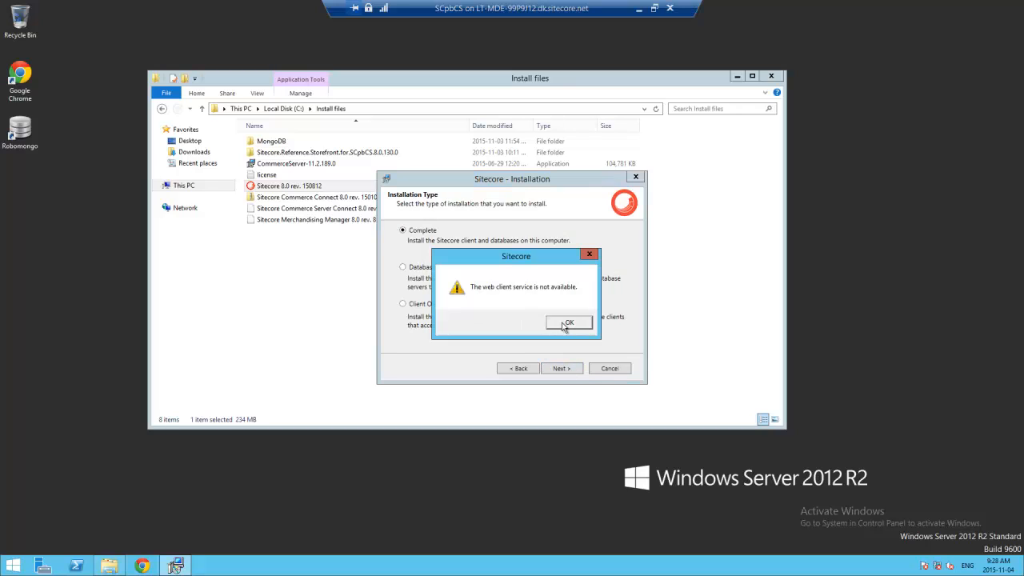
{"action": "left_click_drag", "start_coordinate": [517, 261], "coordinate": [551, 251]}
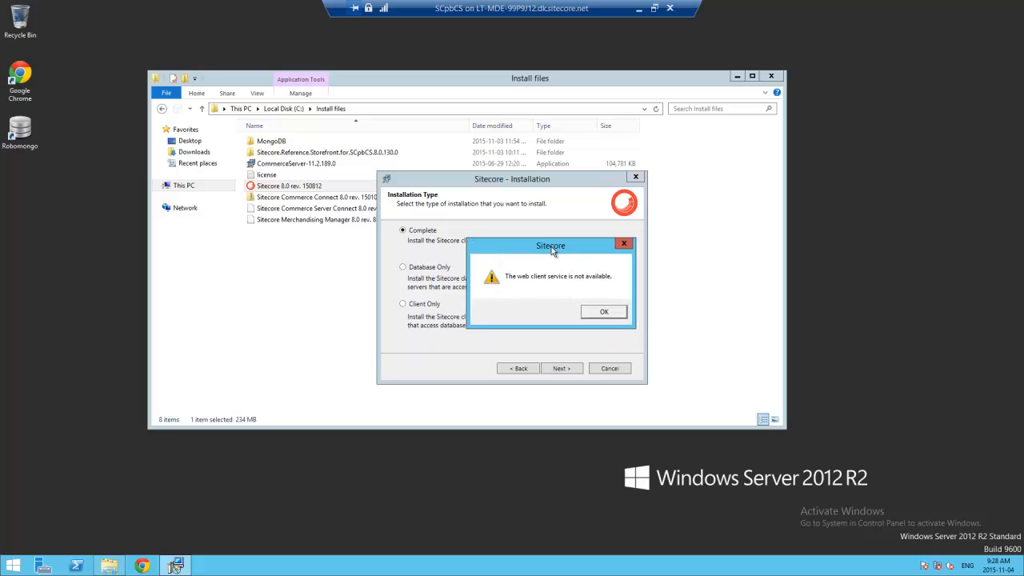
- Dismiss the web client warning and name the Sitecore instance 'commerce'
{"action": "left_click", "coordinate": [605, 312]}
{"action": "left_click", "coordinate": [560, 369]}
{"action": "left_click", "coordinate": [558, 368]}
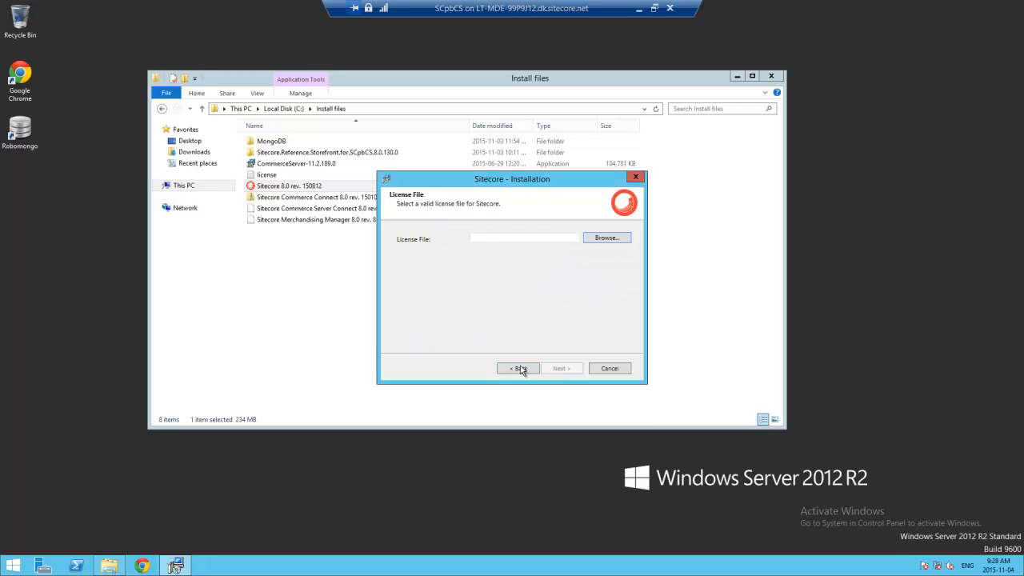
{"action": "left_click", "coordinate": [520, 368]}
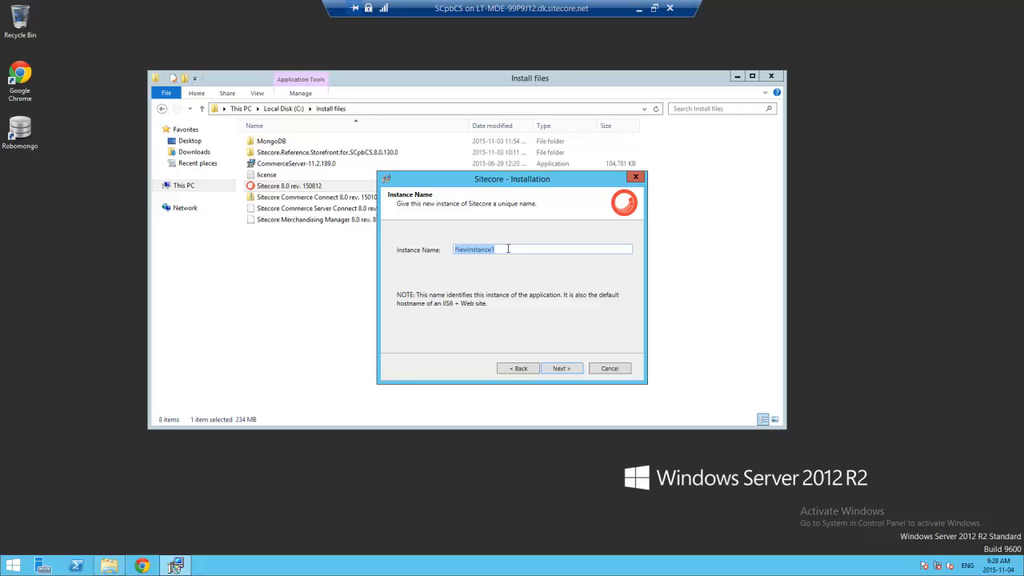
{"action": "type", "text": "commerce8"}
{"action": "left_click", "coordinate": [561, 369]}
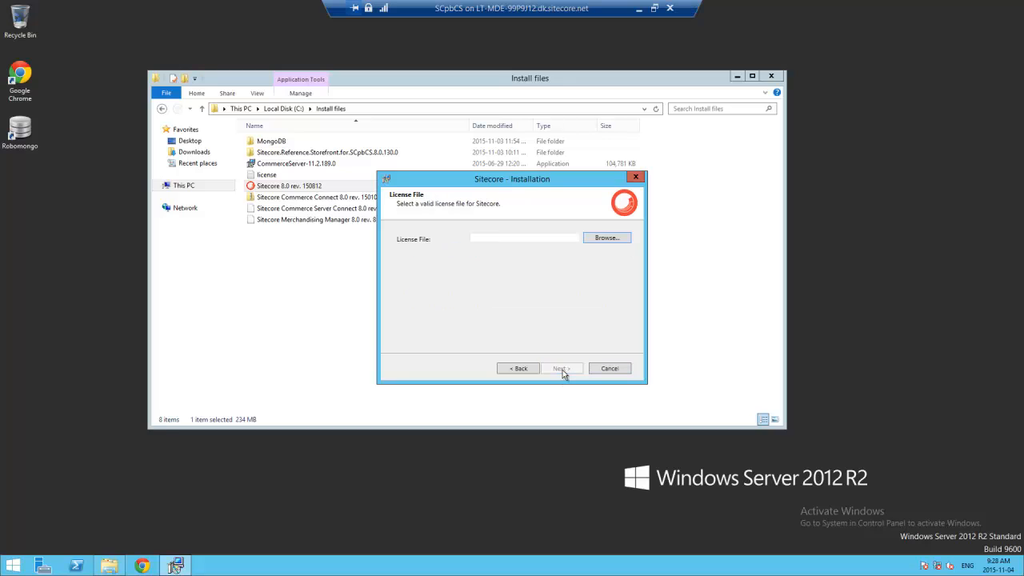
- Load C:\Install files\license.xml as the license file and continue to Database Server
{"action": "left_click", "coordinate": [602, 240]}
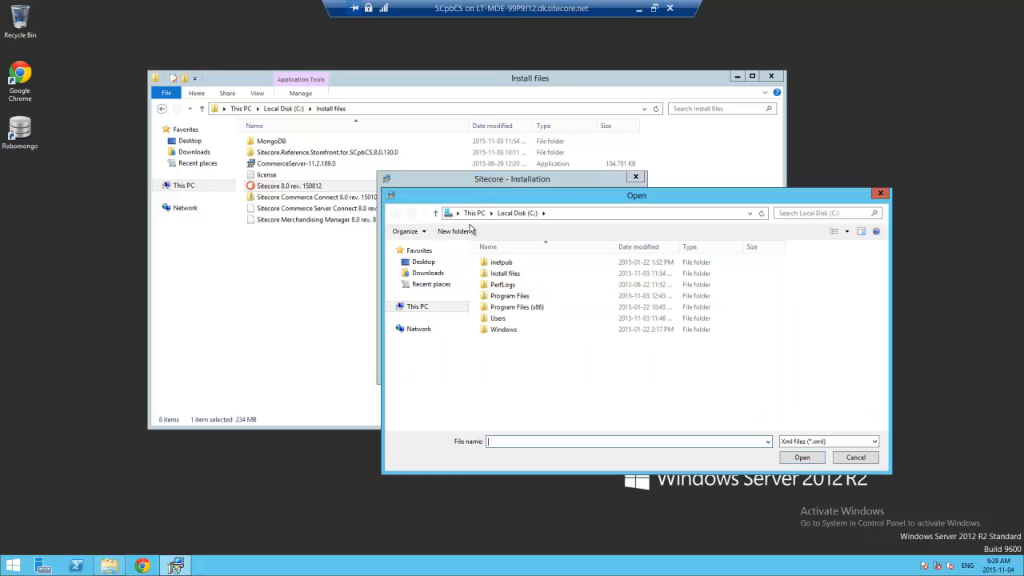
{"action": "left_click", "coordinate": [507, 213]}
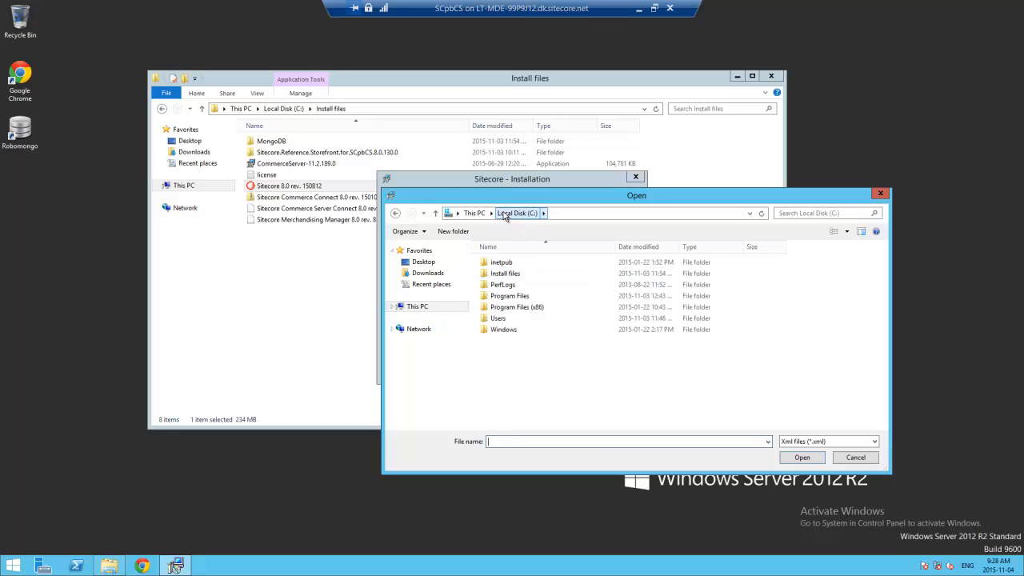
{"action": "double_click", "coordinate": [504, 275]}
{"action": "left_click", "coordinate": [502, 285]}
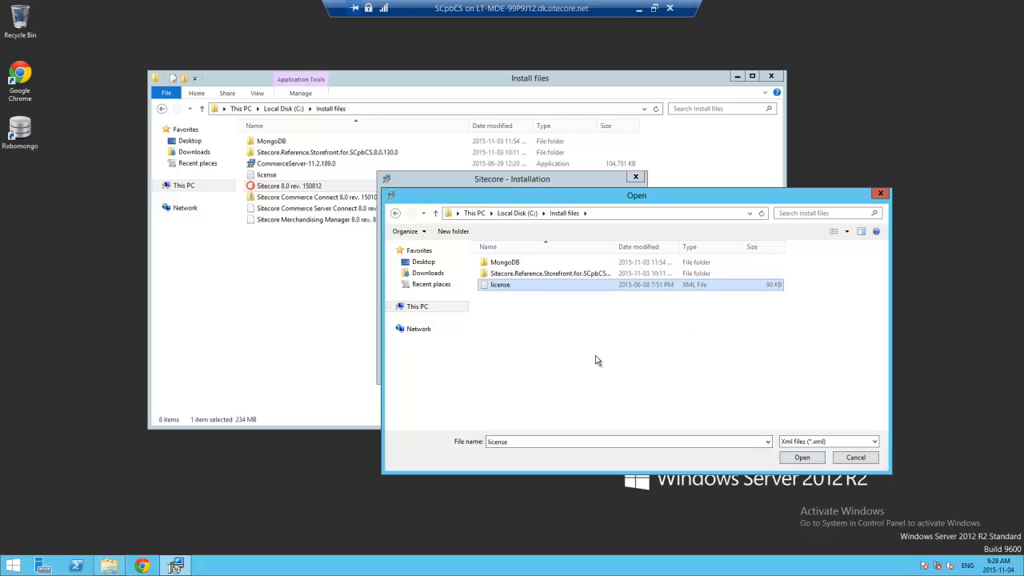
{"action": "left_click", "coordinate": [804, 458]}
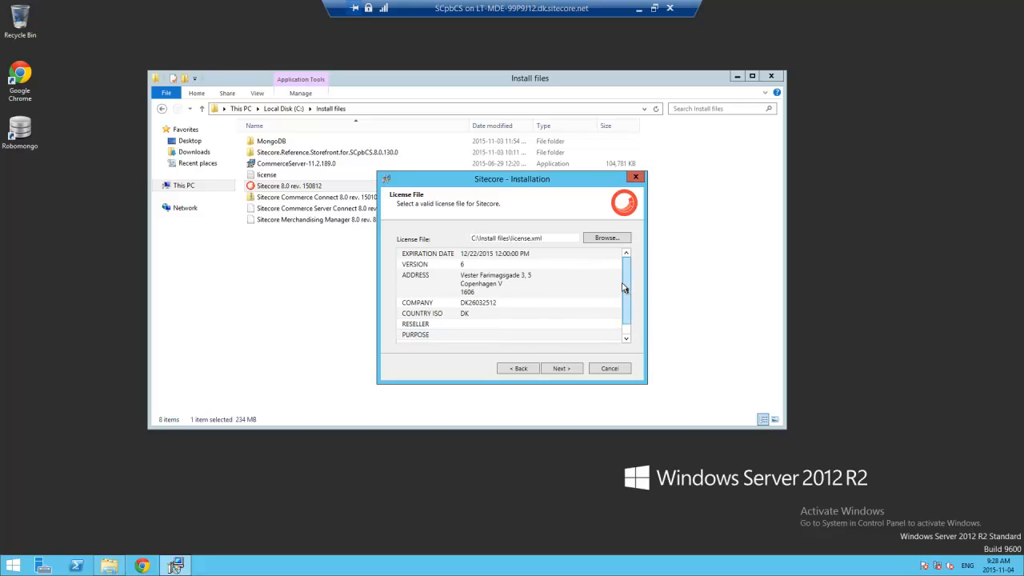
{"action": "scroll", "coordinate": [608, 324], "scroll_direction": "down", "scroll_amount": 1}
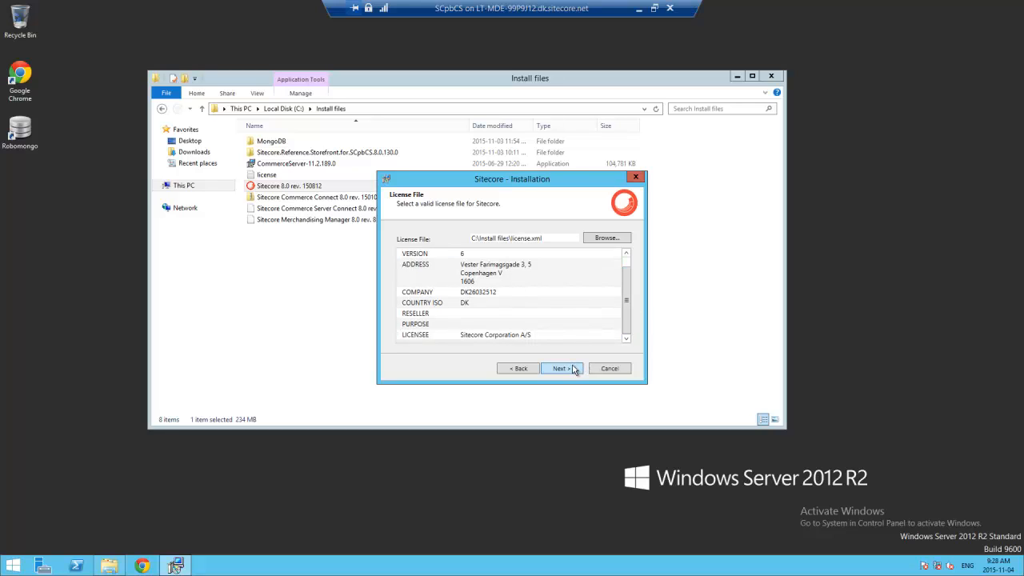
{"action": "left_click", "coordinate": [561, 368]}
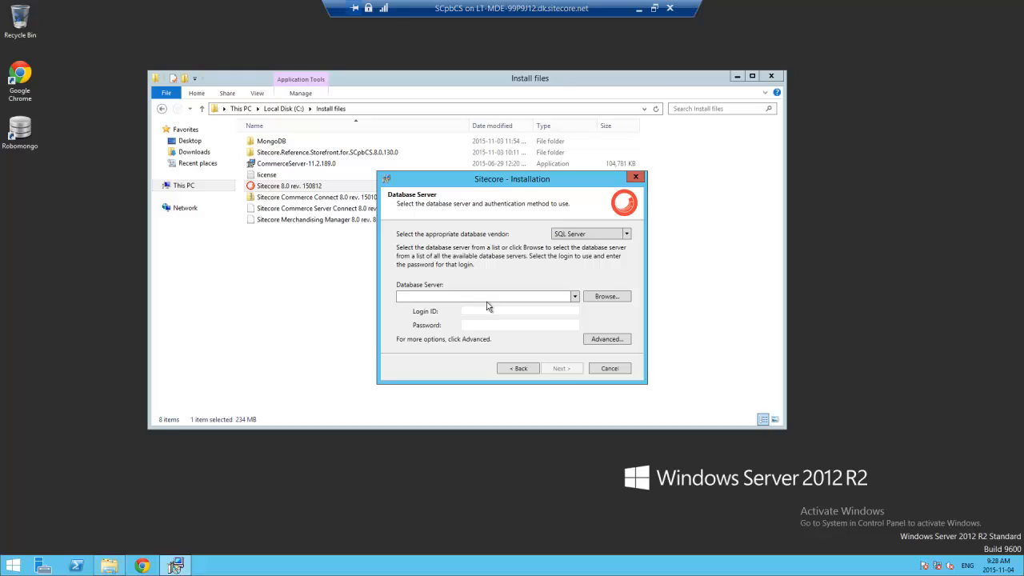
- Enter (local) as the database server with the SQL Server login ID and password
{"action": "type", "text": "(local)"}
{"action": "left_click", "coordinate": [490, 310]}
{"action": "type", "text": "sitecore"}
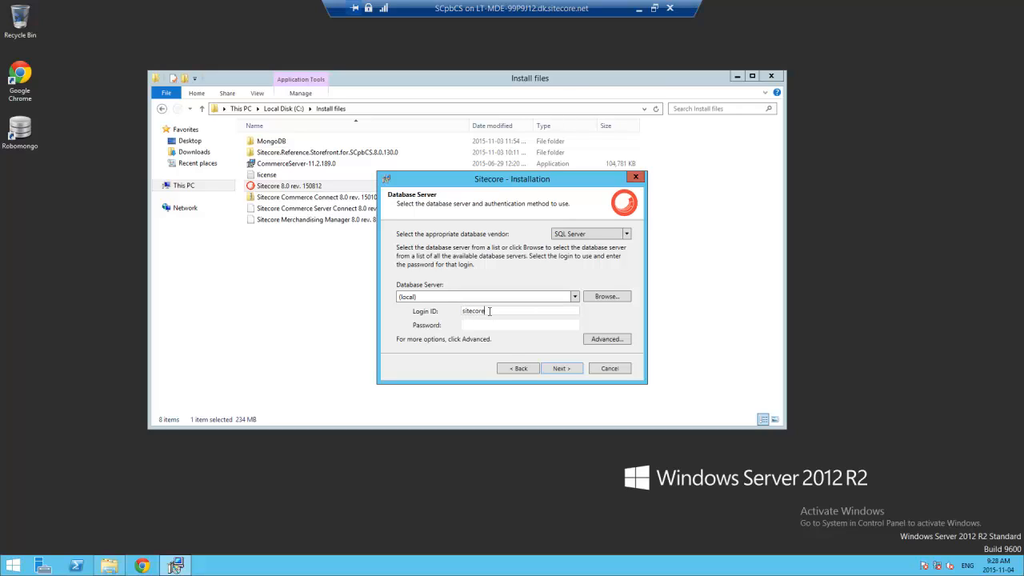
{"action": "left_click", "coordinate": [499, 323]}
{"action": "type", "text": "sitecore"}
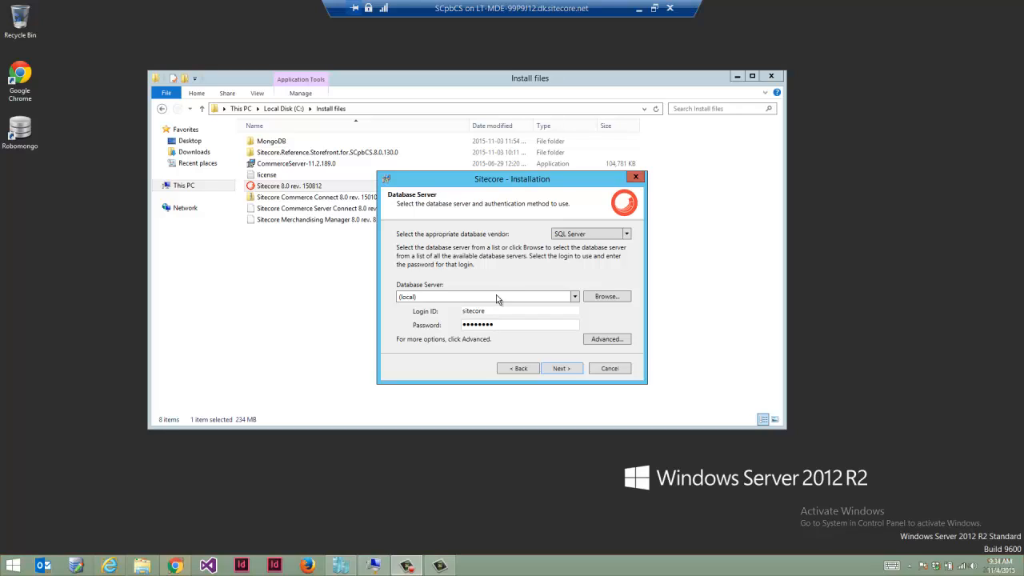
{"action": "left_click", "coordinate": [563, 370]}
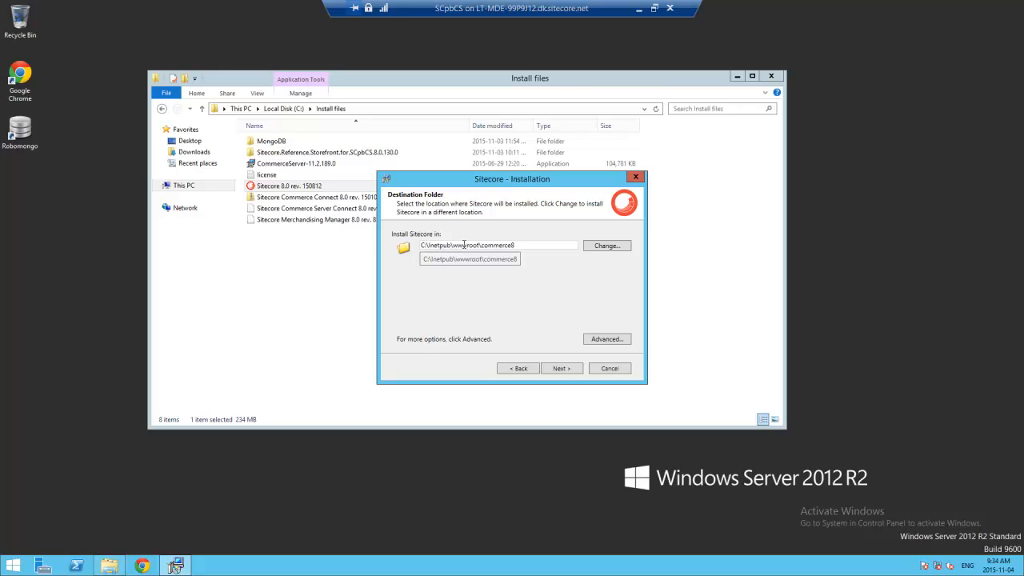
- Install Sitecore to C:\inetpub\wwwroot\commerce8 as the commerce8 IIS web site
{"action": "left_click", "coordinate": [563, 369]}
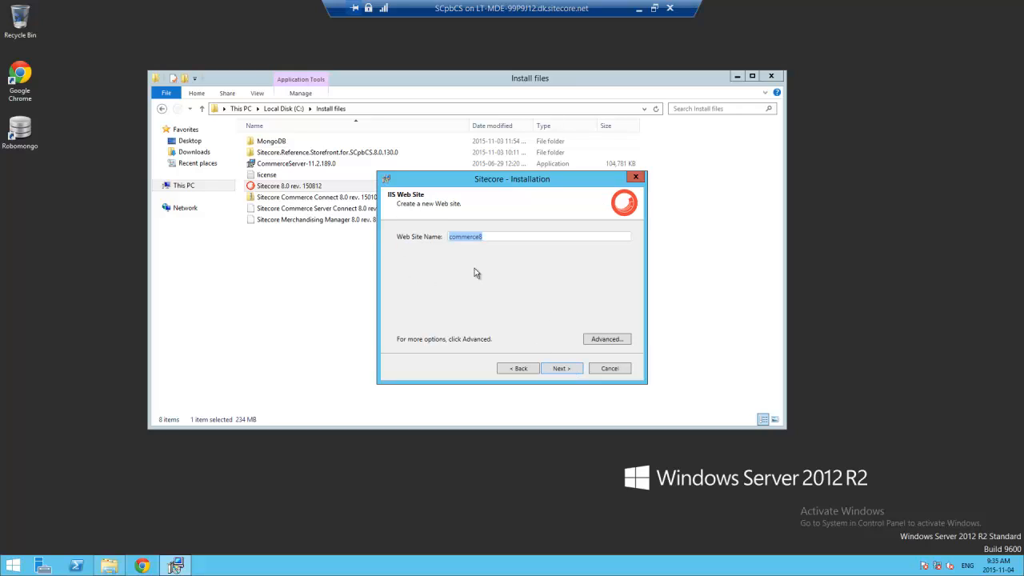
{"action": "left_click", "coordinate": [574, 373]}
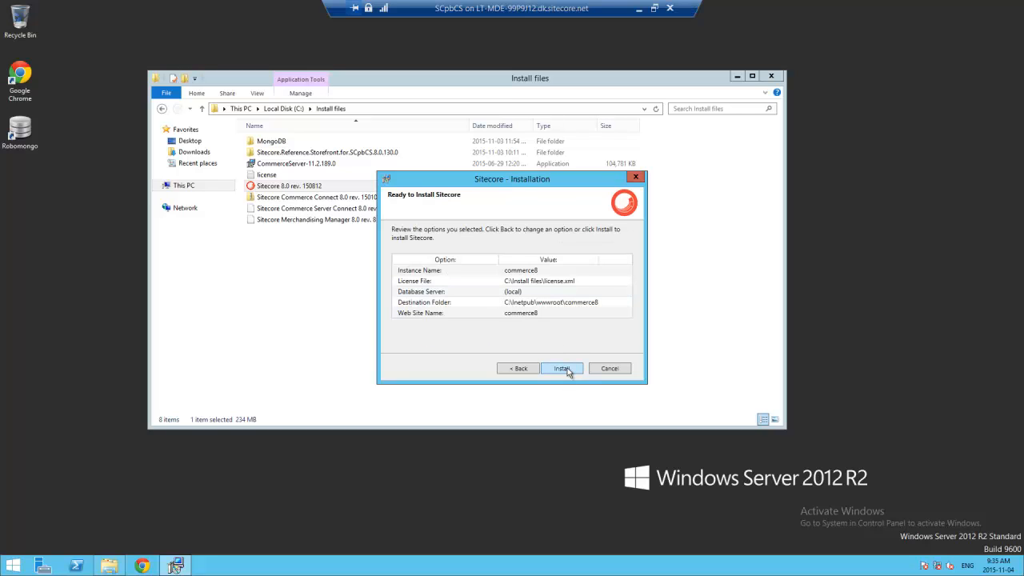
{"action": "left_click", "coordinate": [563, 369]}
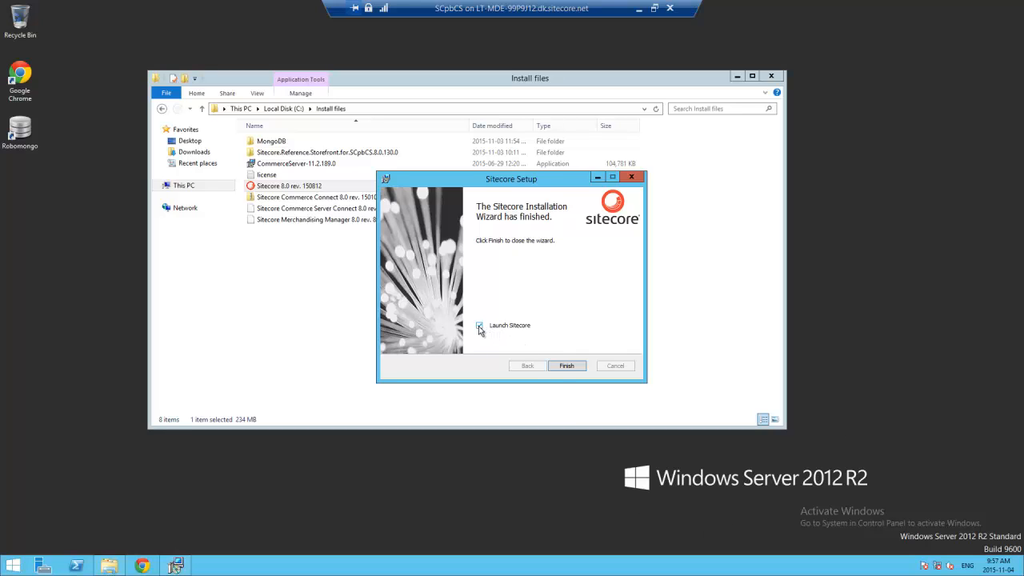
- Finish the wizard with Launch Sitecore checked to open the commerce8 login page
{"action": "left_click", "coordinate": [566, 367]}
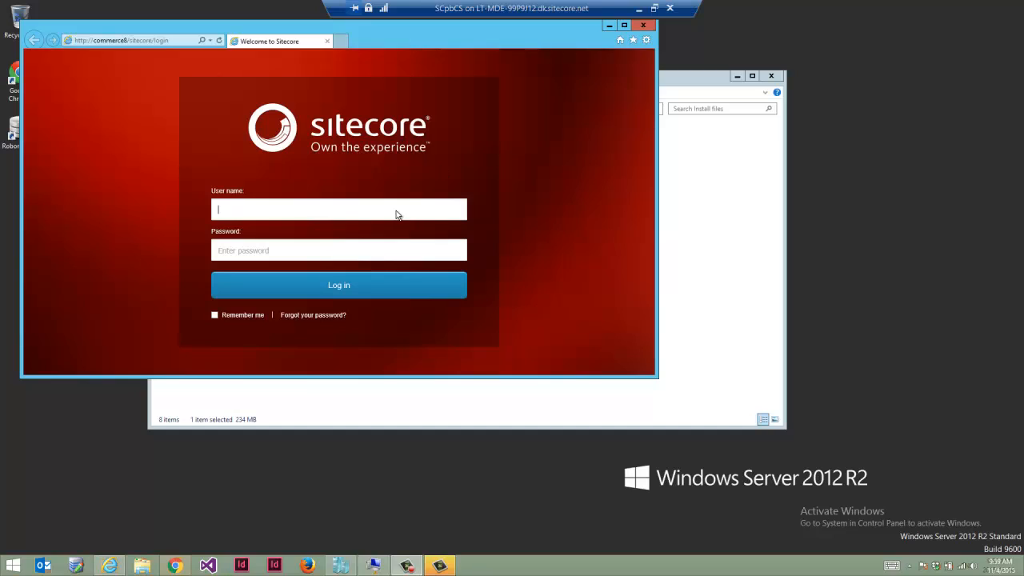
- Log in to Sitecore as admin with the account password, declining to save the password
{"action": "type", "text": "admin"}
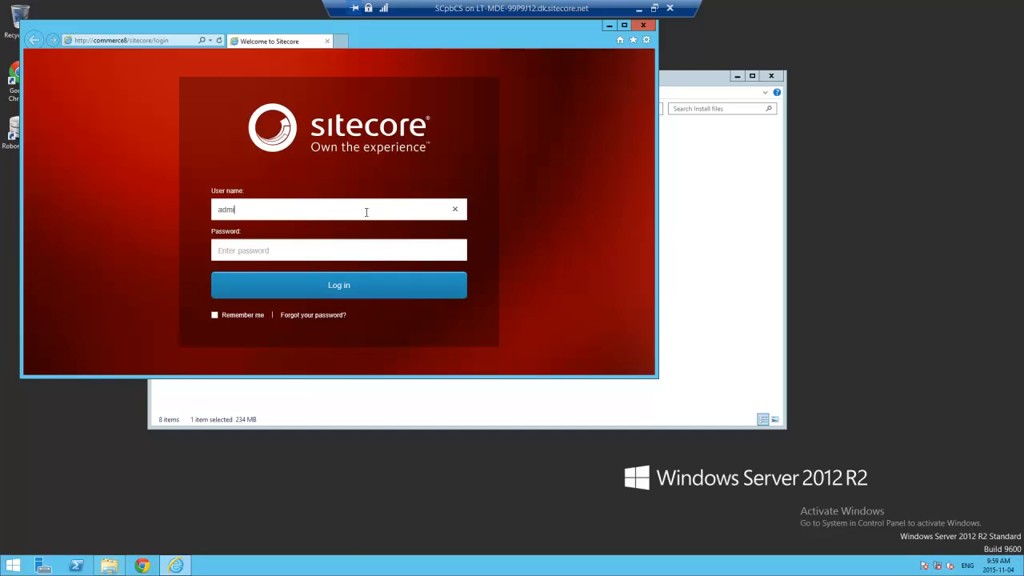
{"action": "left_click", "coordinate": [330, 256]}
{"action": "type", "text": "b"}
{"action": "left_click", "coordinate": [329, 288]}
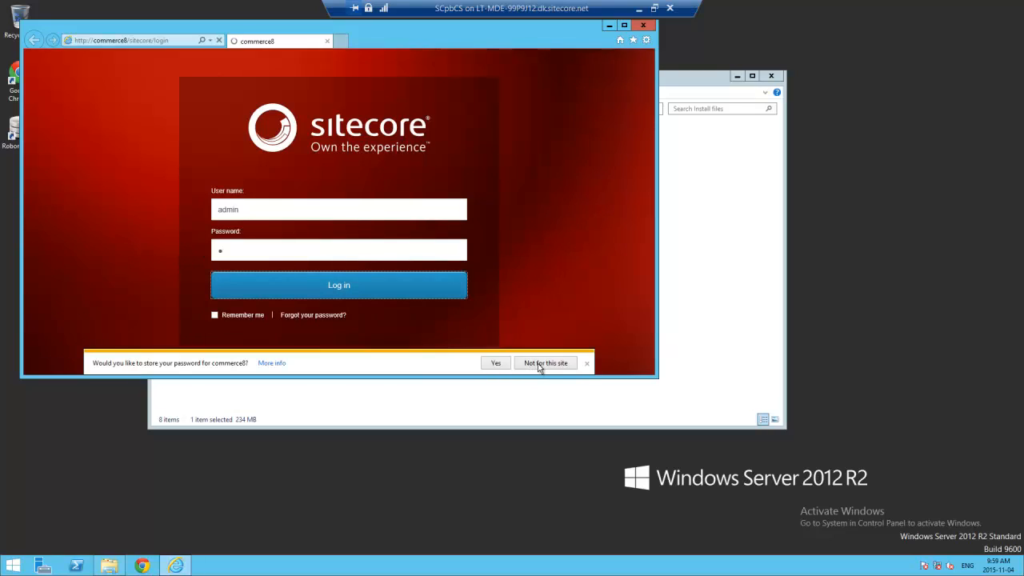
{"action": "left_click", "coordinate": [540, 363]}
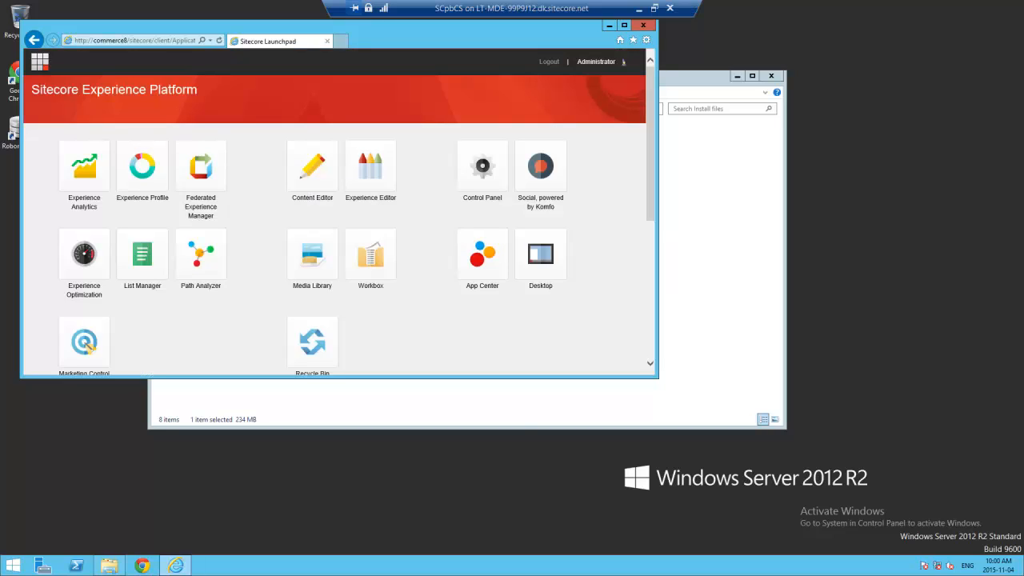
- Open the Content Editor from the Launchpad and nudge the browser window right and down
{"action": "left_click", "coordinate": [300, 177]}
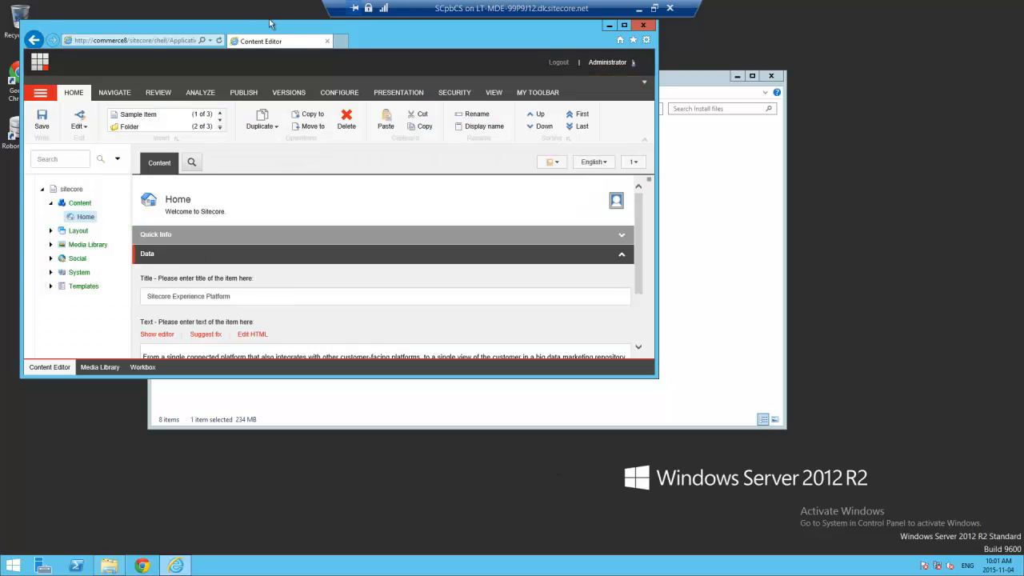
{"action": "left_click_drag", "start_coordinate": [284, 34], "coordinate": [309, 45]}
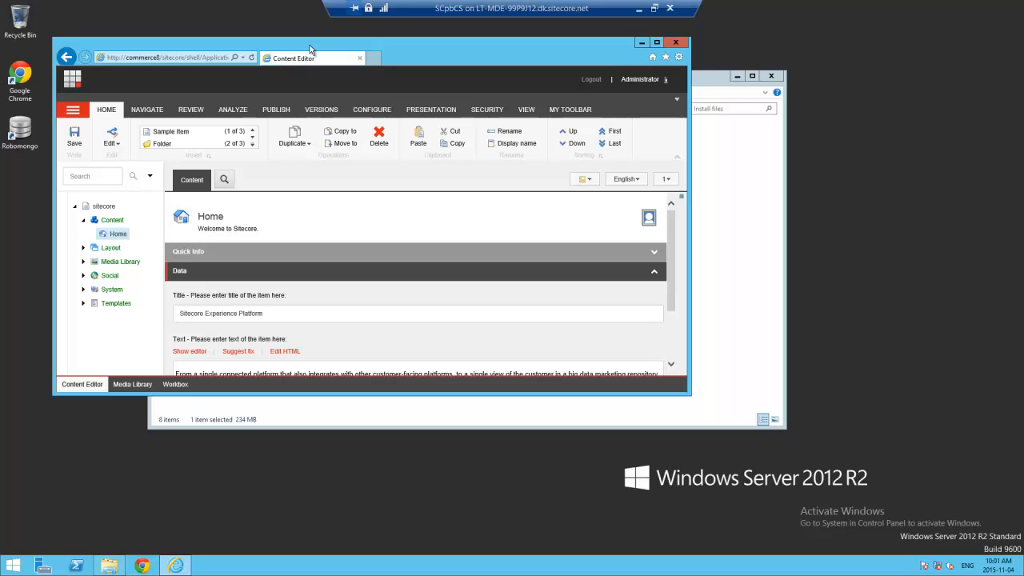
- Launch Robomongo, create a connection named xDB and connect to it
{"action": "double_click", "coordinate": [20, 133]}
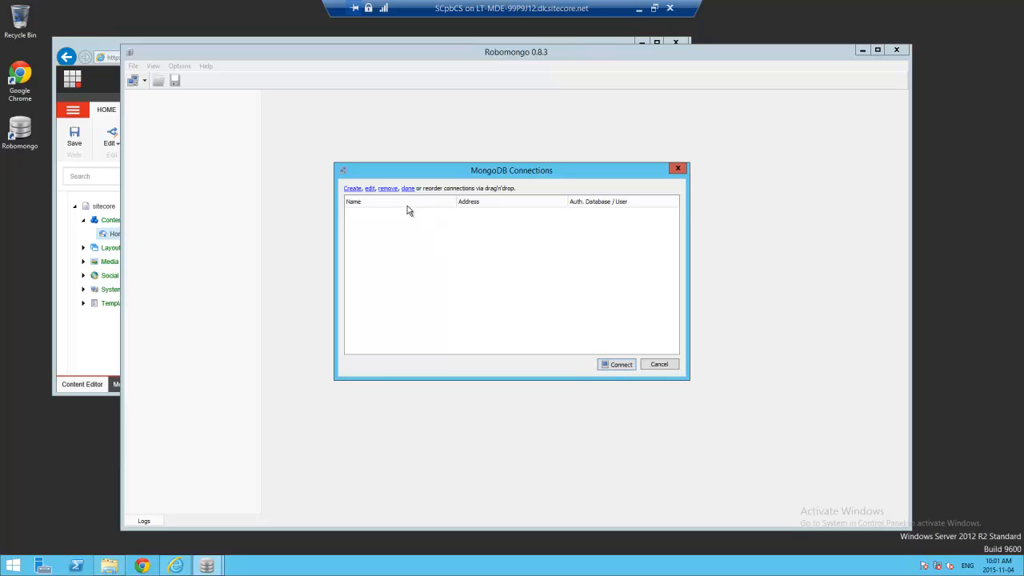
{"action": "left_click", "coordinate": [356, 189]}
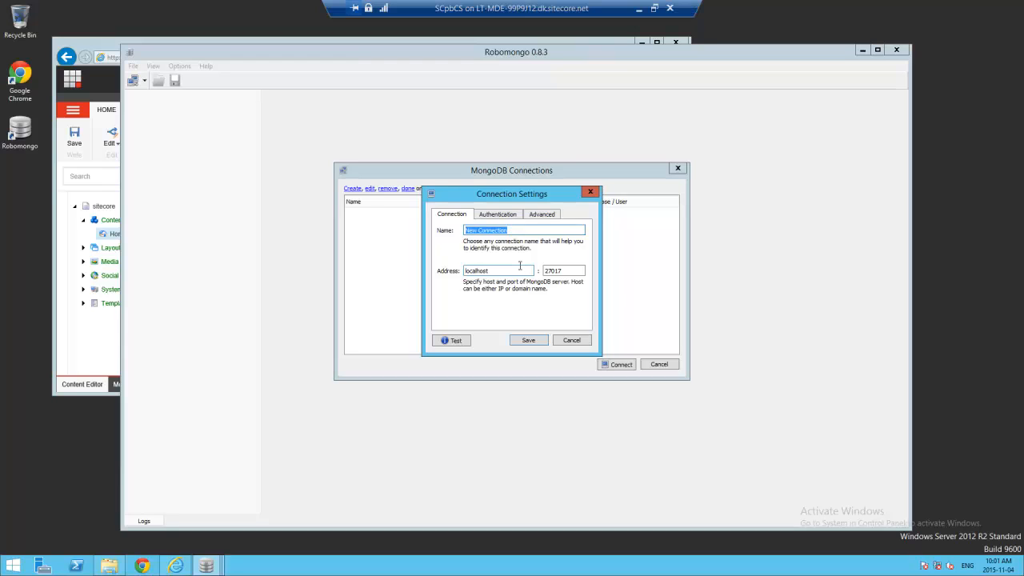
{"action": "type", "text": "xDB"}
{"action": "left_click", "coordinate": [535, 340]}
{"action": "left_click", "coordinate": [371, 213]}
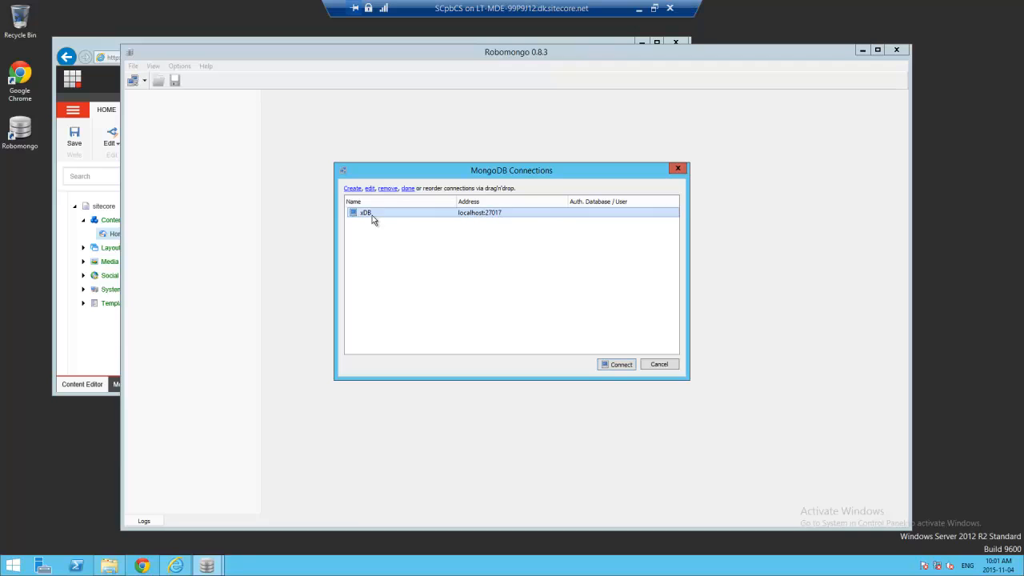
{"action": "left_click", "coordinate": [619, 365]}
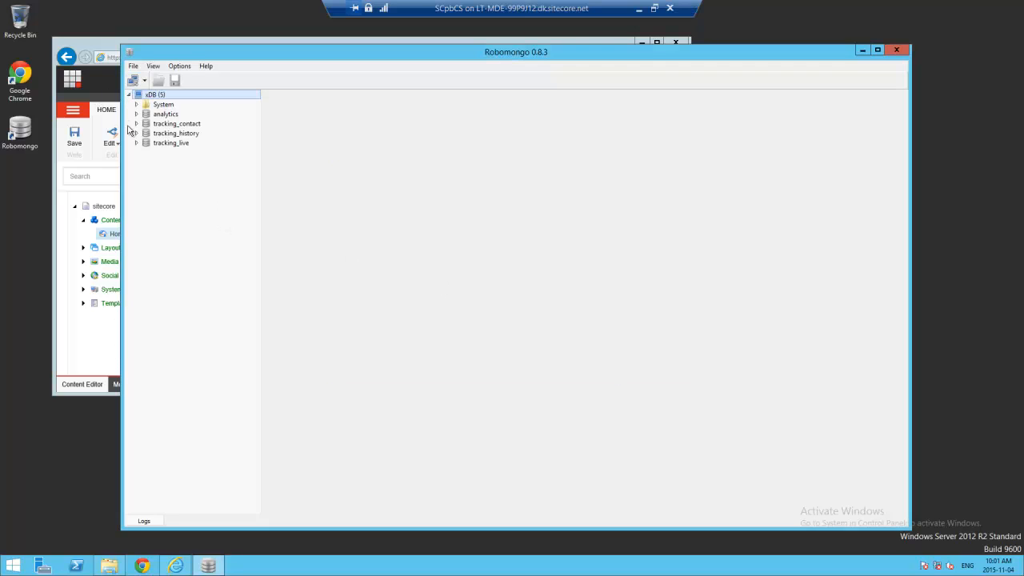
- Expand the analytics, tracking_contact, tracking_history and tracking_live databases
{"action": "left_click", "coordinate": [136, 114]}
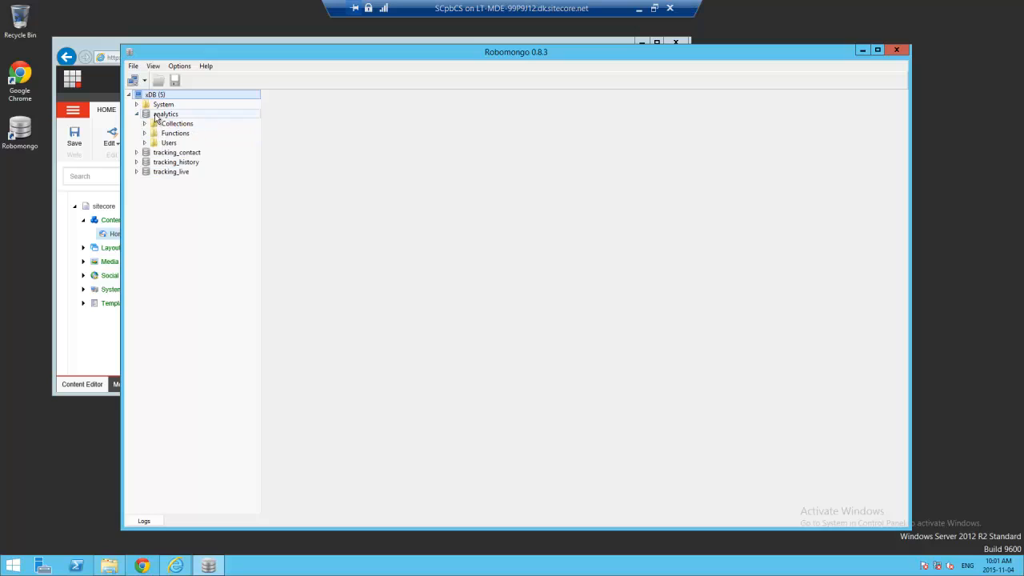
{"action": "left_click", "coordinate": [137, 152]}
{"action": "left_click", "coordinate": [136, 190]}
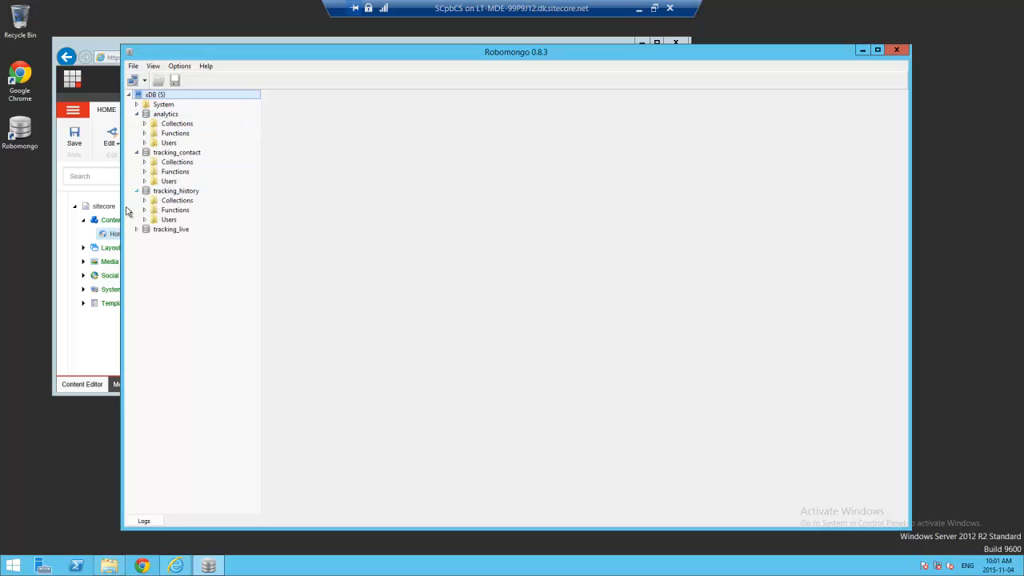
{"action": "left_click", "coordinate": [137, 230]}
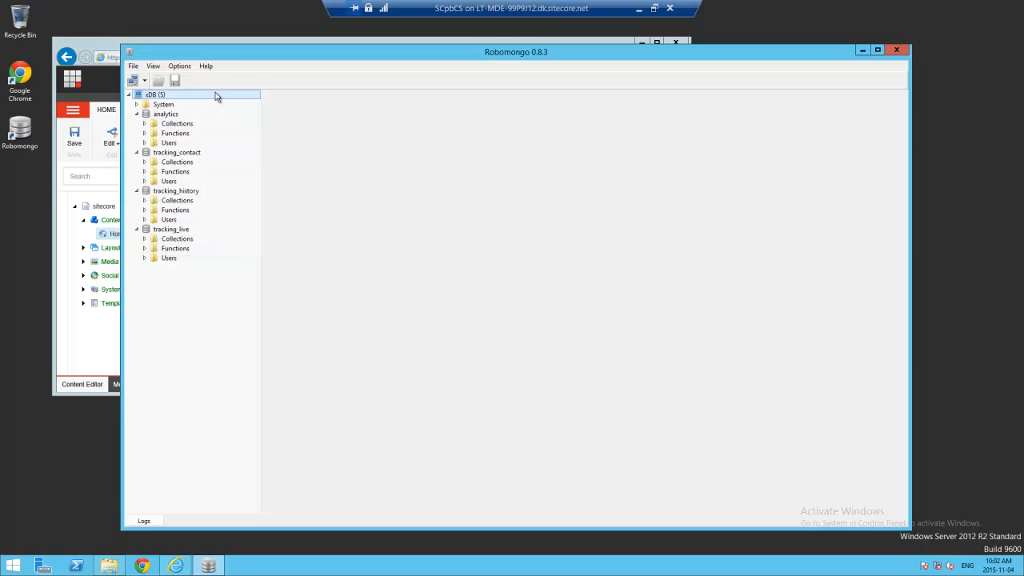
- Review the MongoDB connection list under File > Connect, then cancel without changes
{"action": "left_click", "coordinate": [133, 66]}
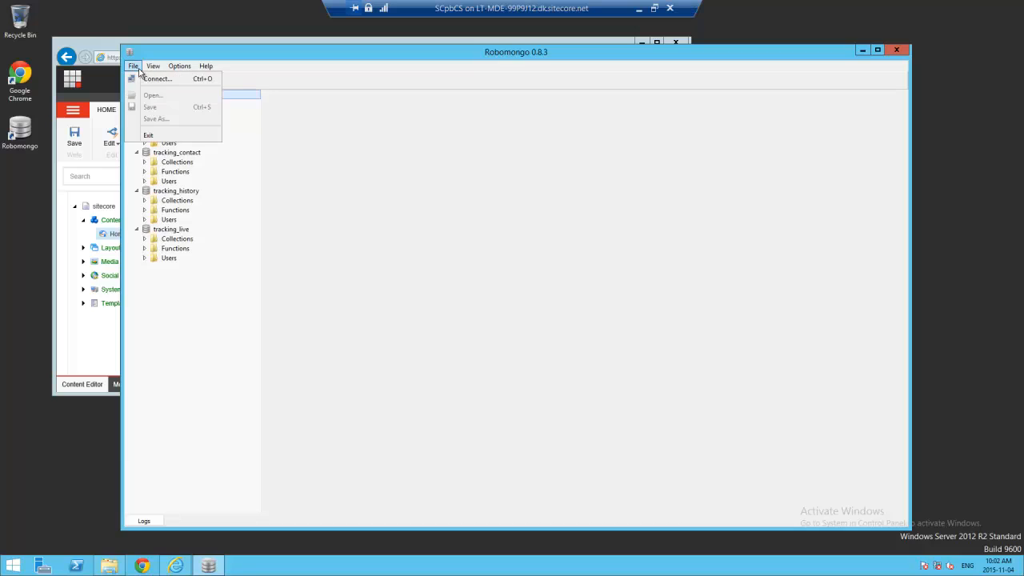
{"action": "left_click", "coordinate": [146, 81]}
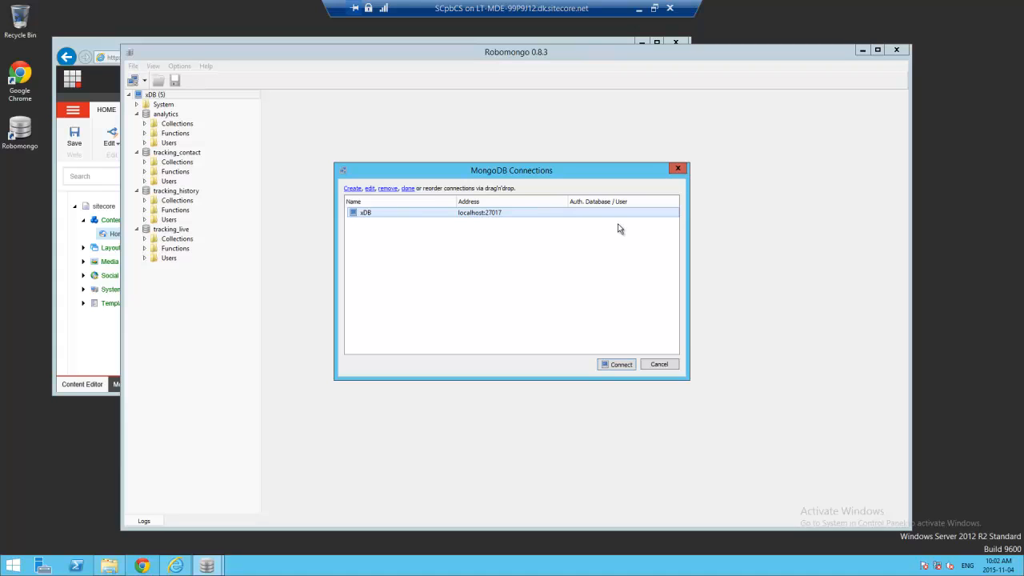
{"action": "left_click", "coordinate": [659, 365]}
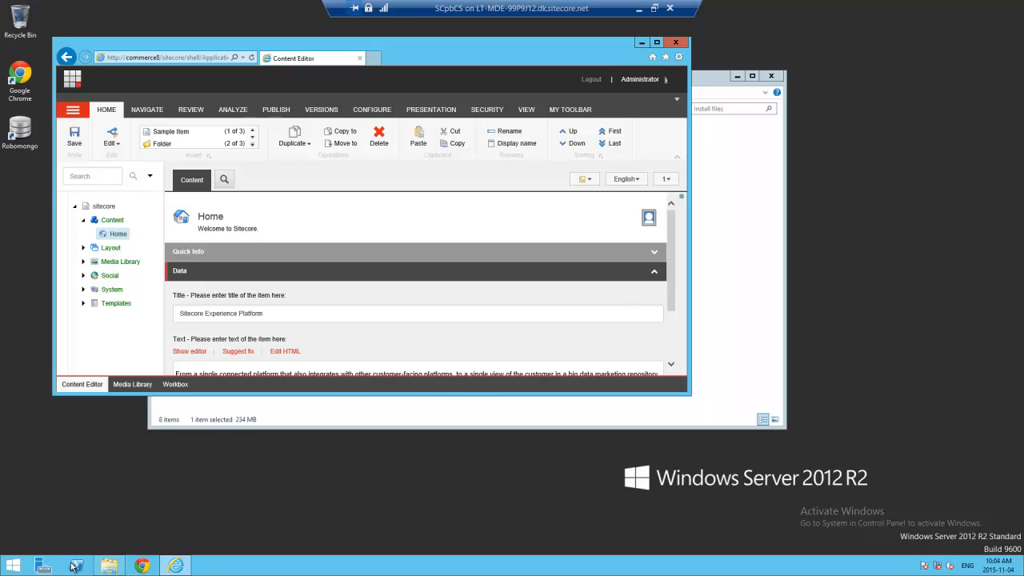
- Launch Registry Editor by searching regedit from the Start screen
{"action": "left_click", "coordinate": [17, 570]}
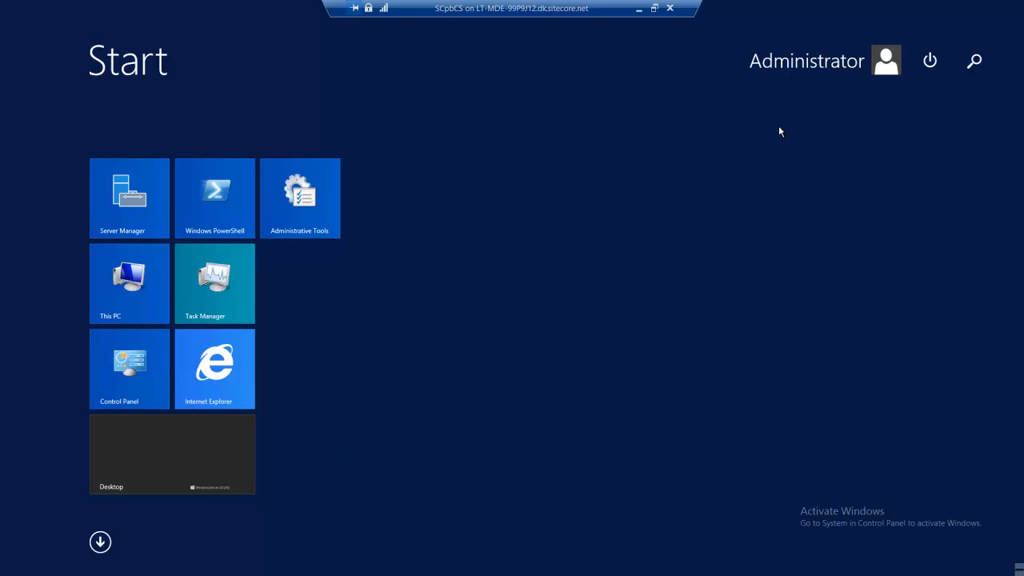
{"action": "type", "text": "reged"}
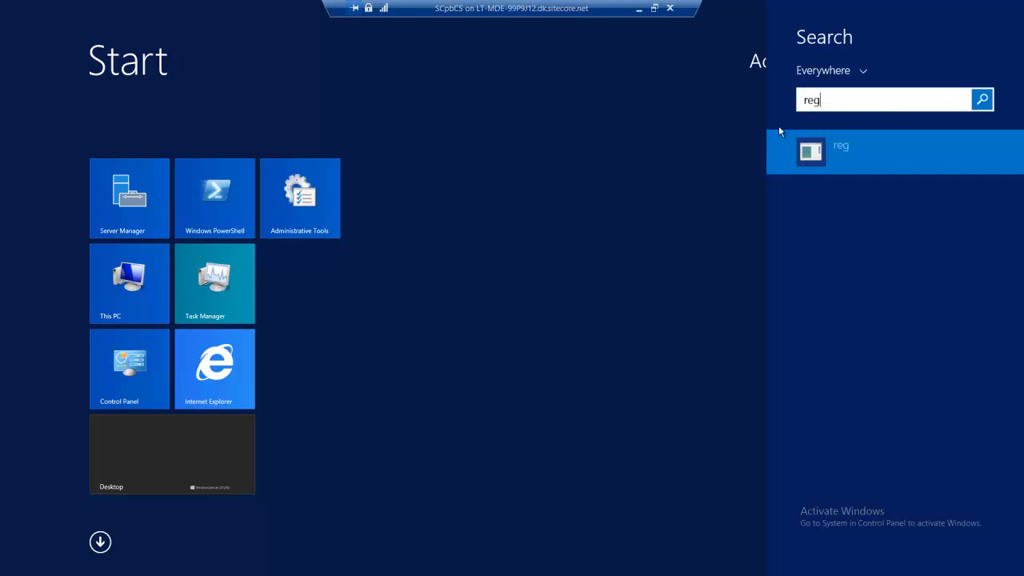
{"action": "type", "text": "it"}
{"action": "key", "text": "Return"}
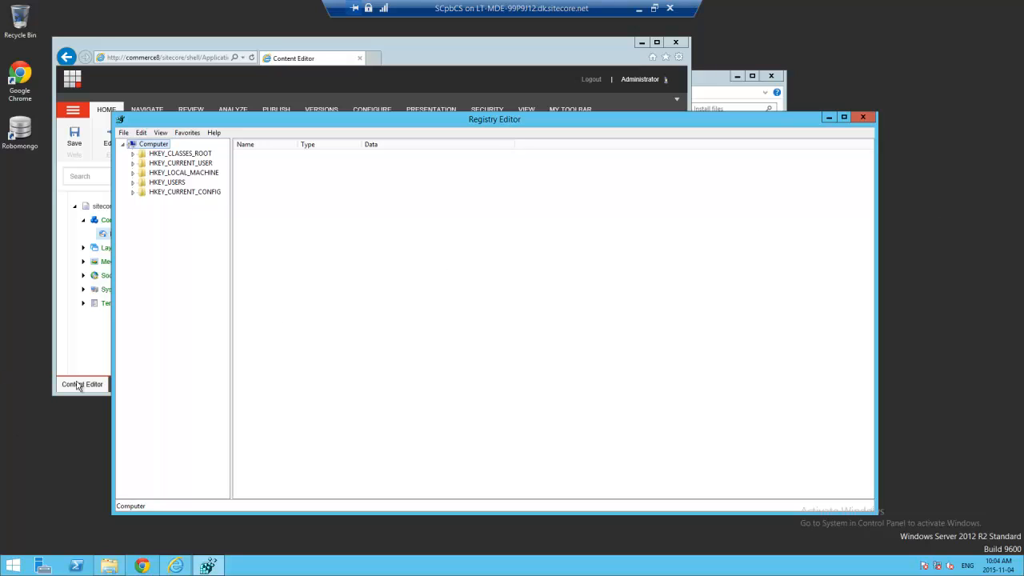
- Expand HKEY_LOCAL_MACHINE\SOFTWARE\Microsoft\InetStp and open its Configuration key
{"action": "left_click", "coordinate": [133, 173]}
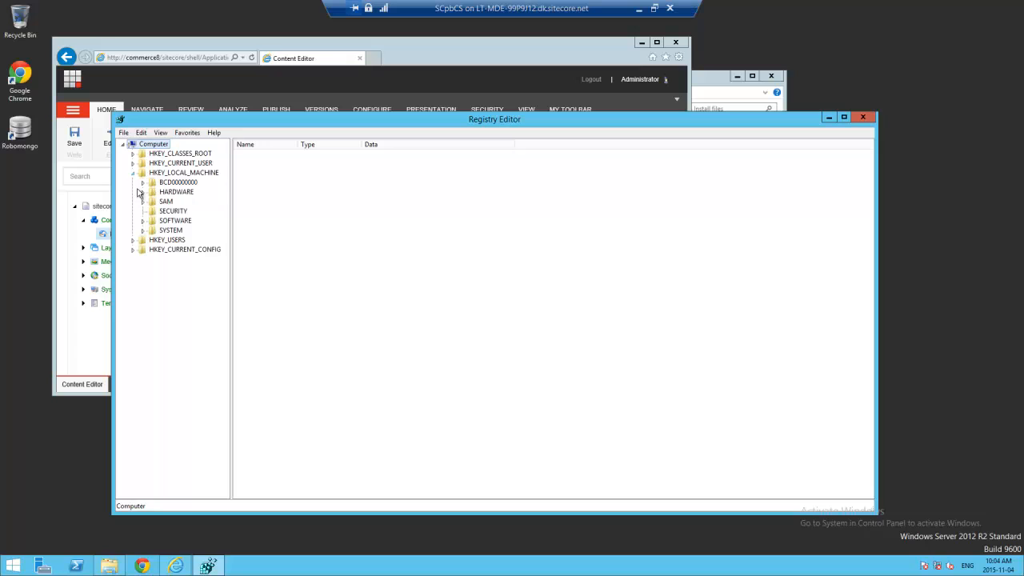
{"action": "left_click", "coordinate": [142, 220]}
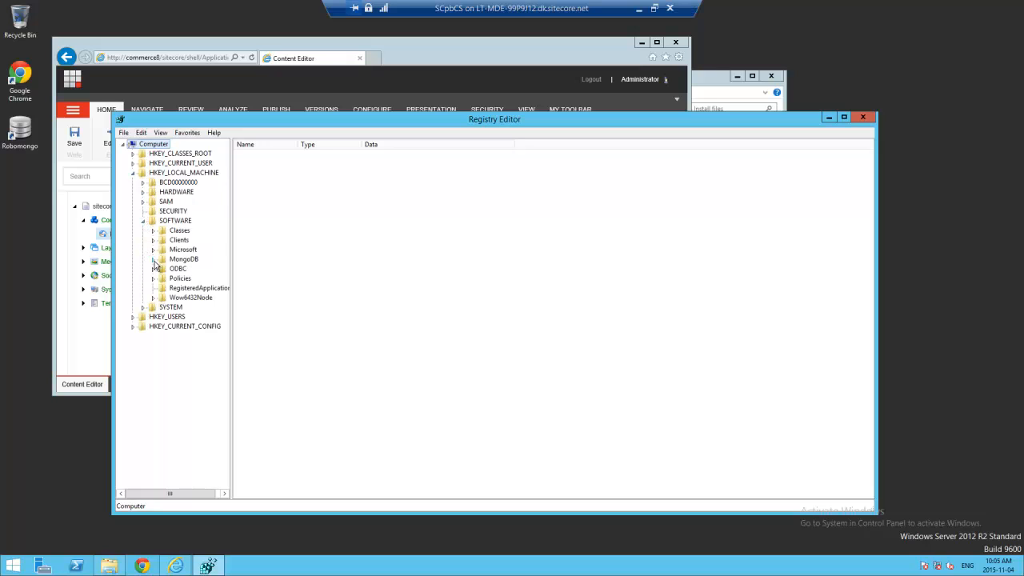
{"action": "left_click", "coordinate": [153, 250]}
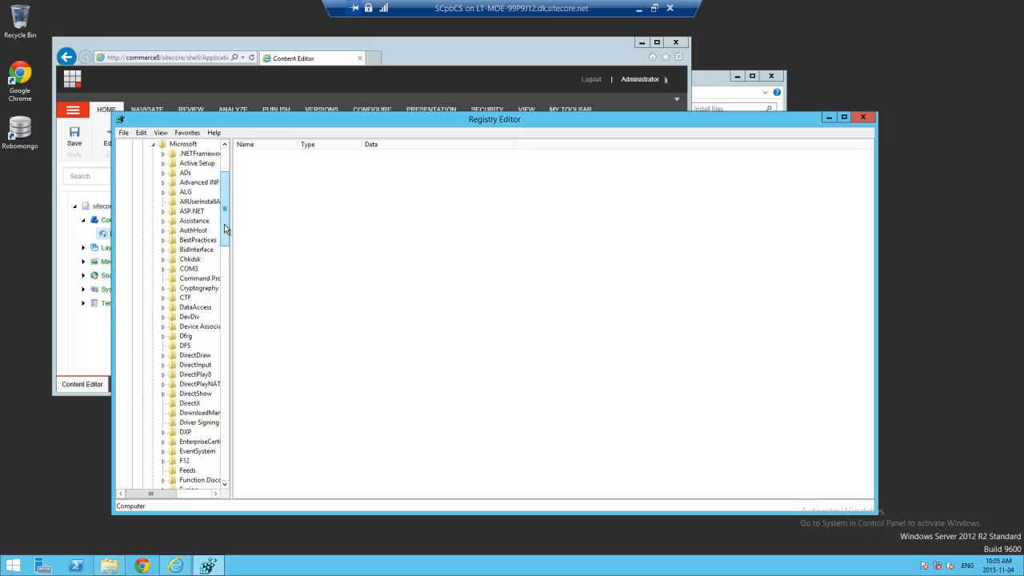
{"action": "left_click_drag", "start_coordinate": [224, 227], "coordinate": [224, 267]}
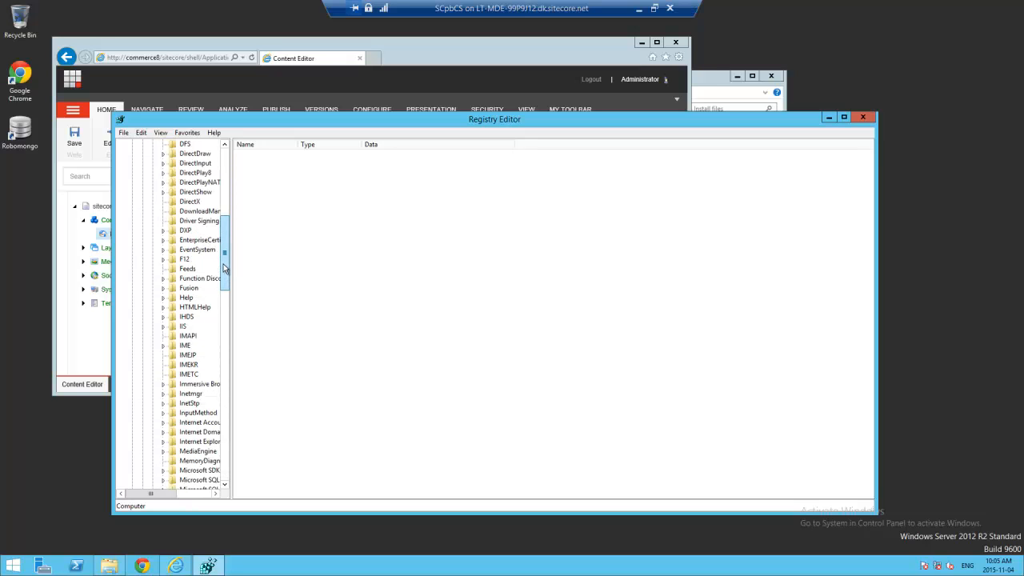
{"action": "left_click", "coordinate": [163, 403]}
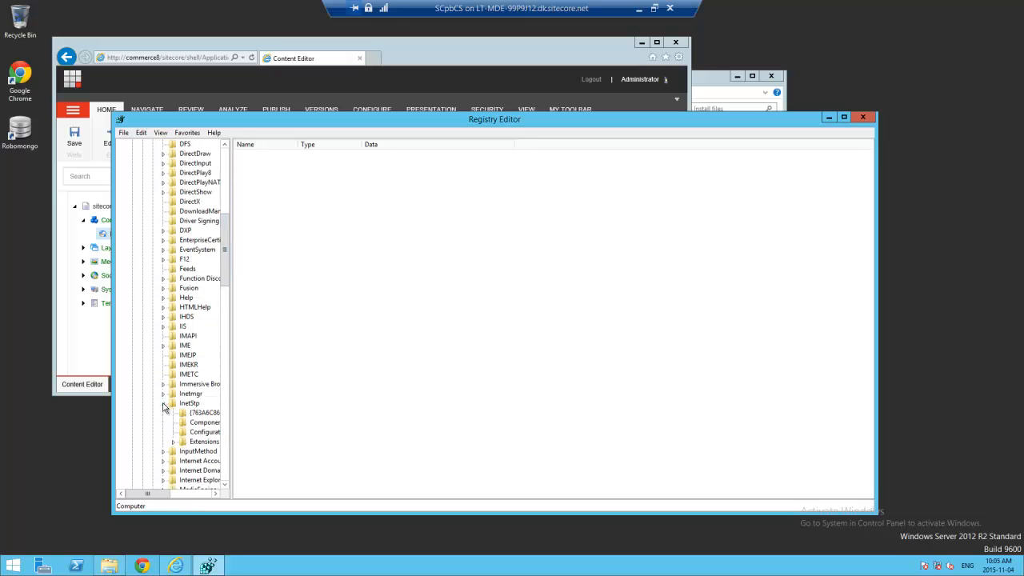
{"action": "left_click_drag", "start_coordinate": [232, 430], "coordinate": [311, 428]}
{"action": "left_click", "coordinate": [212, 432]}
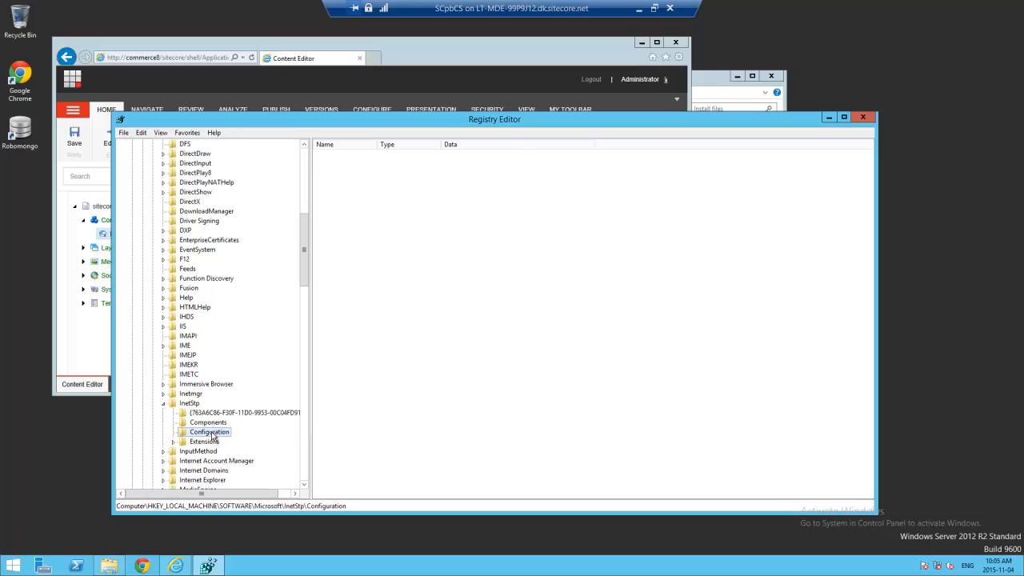
- Select the MaxWebConfigFileSizeInKB DWORD value and confirm it reads 500
{"action": "double_click", "coordinate": [377, 144]}
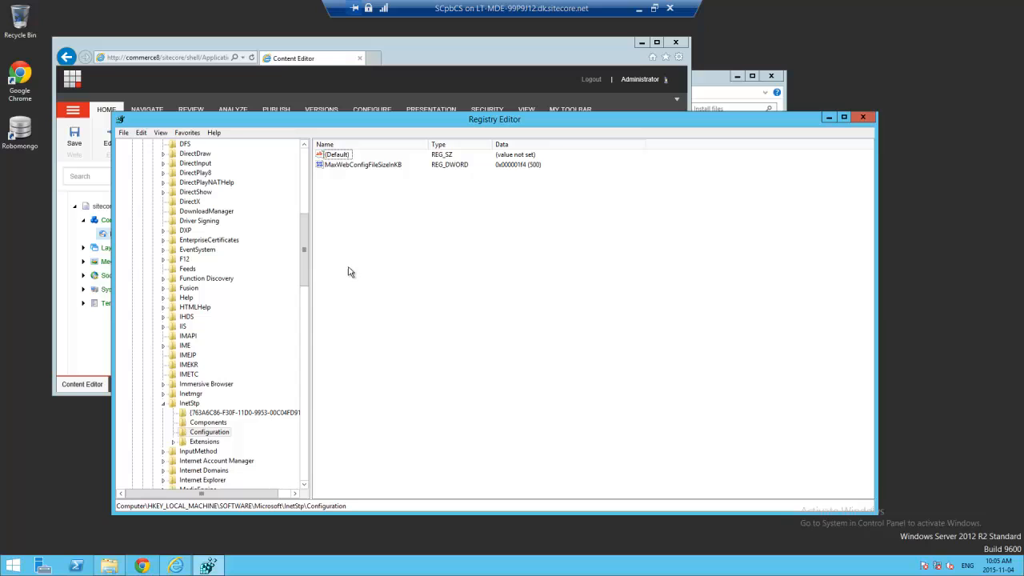
{"action": "left_click", "coordinate": [384, 165]}
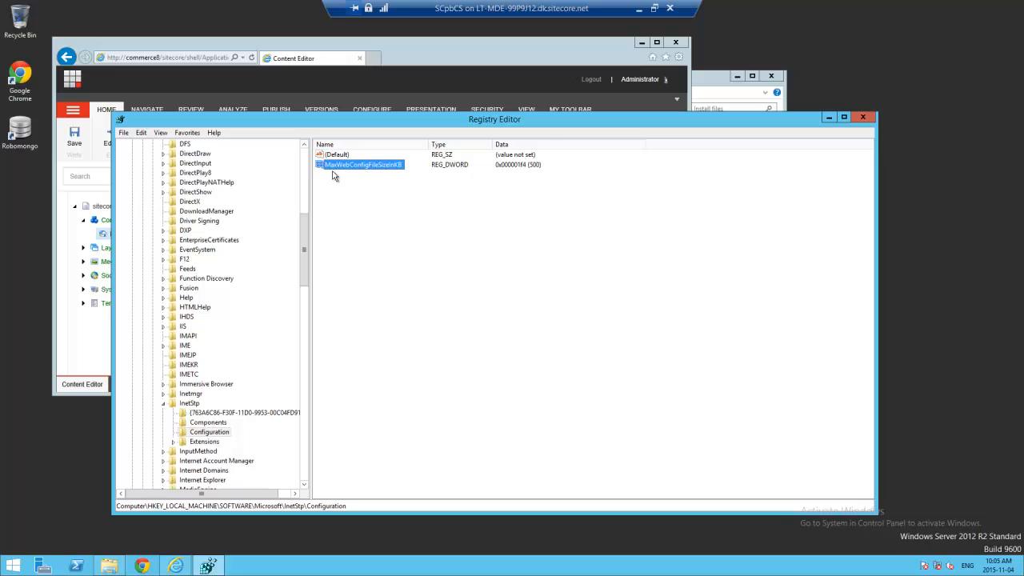
{"action": "left_click", "coordinate": [538, 168]}
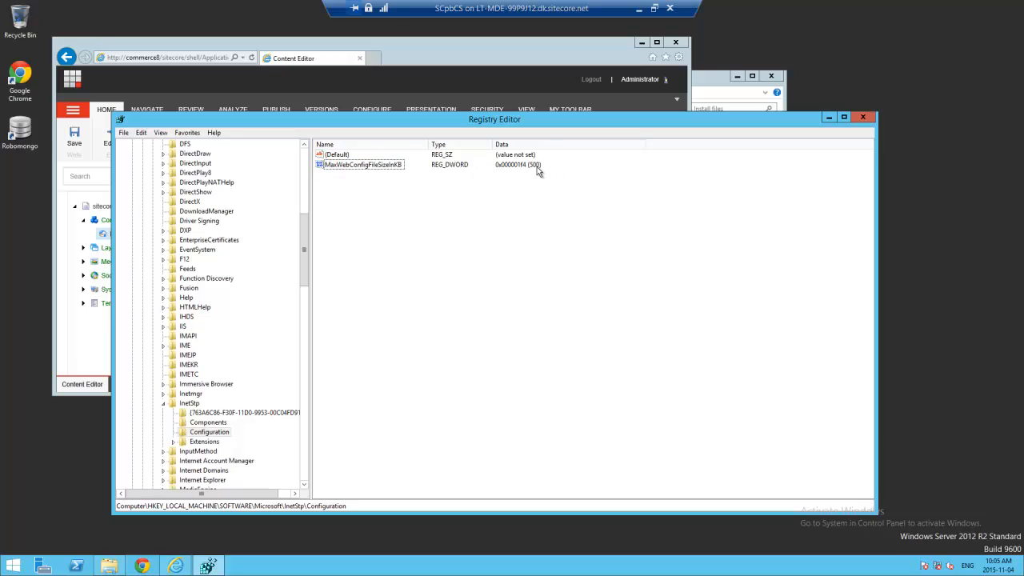
{"action": "left_click", "coordinate": [392, 166]}
{"action": "left_click", "coordinate": [199, 432]}
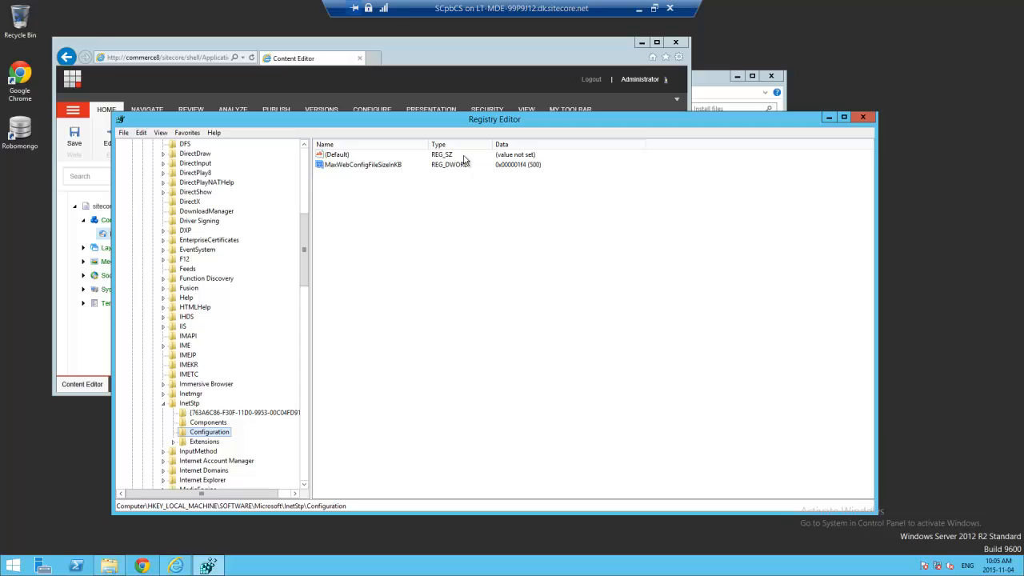
{"action": "left_click", "coordinate": [381, 165]}
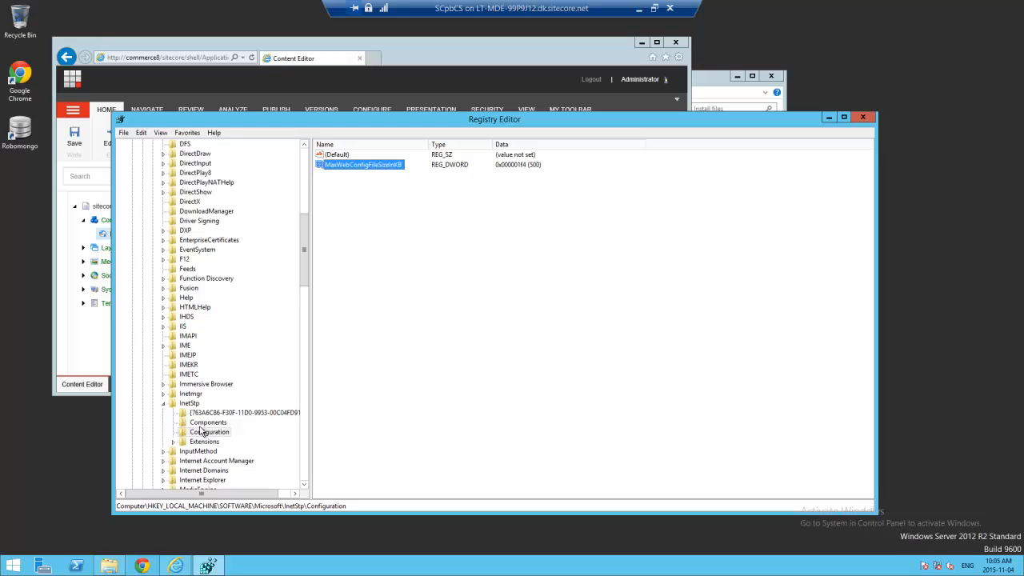
{"action": "mouse_move", "coordinate": [1023, 575]}
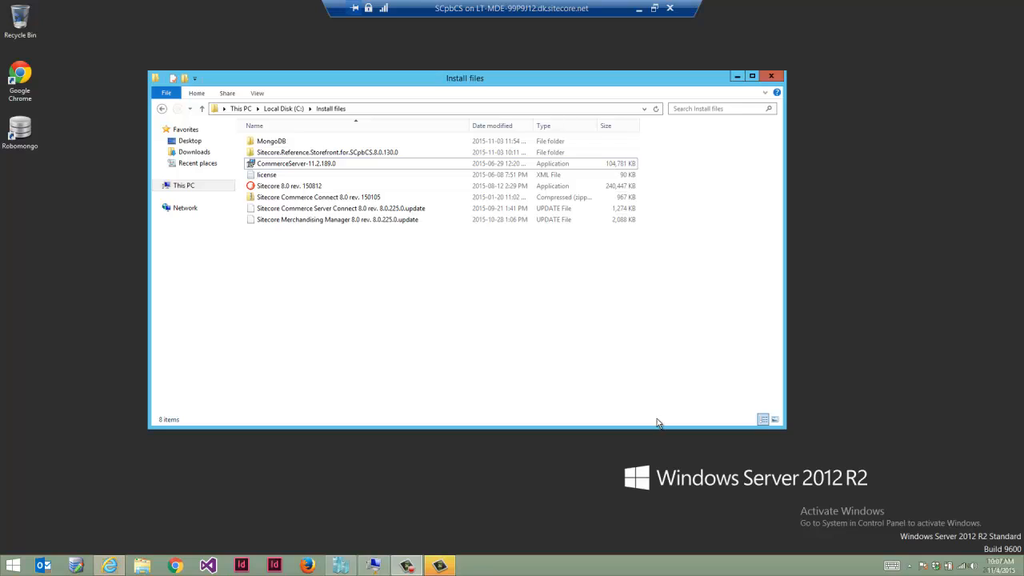
- Launch the CommerceServer-11.2.189.0 installer from C:\Install files
{"action": "left_click", "coordinate": [334, 168]}
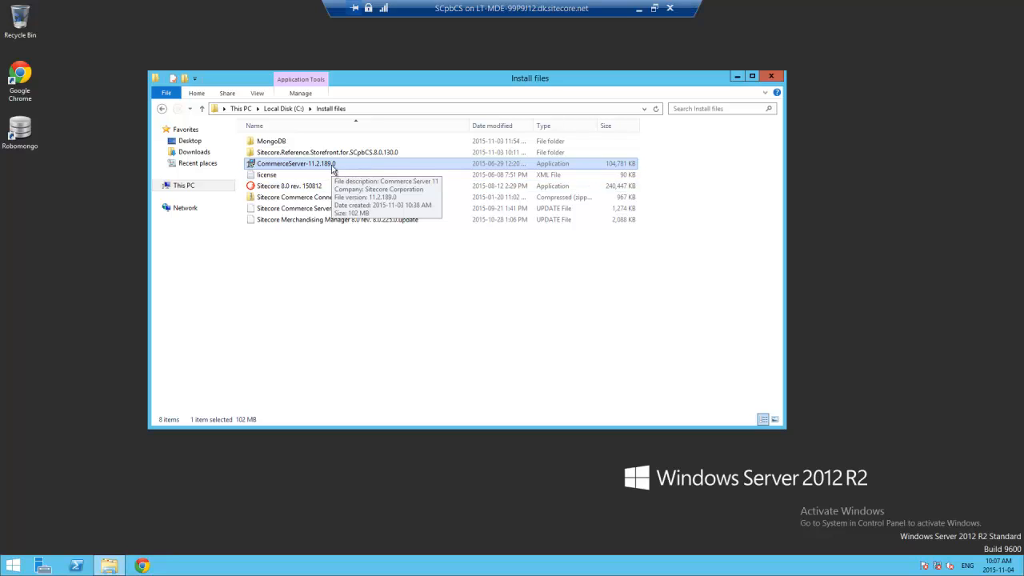
{"action": "double_click", "coordinate": [333, 168]}
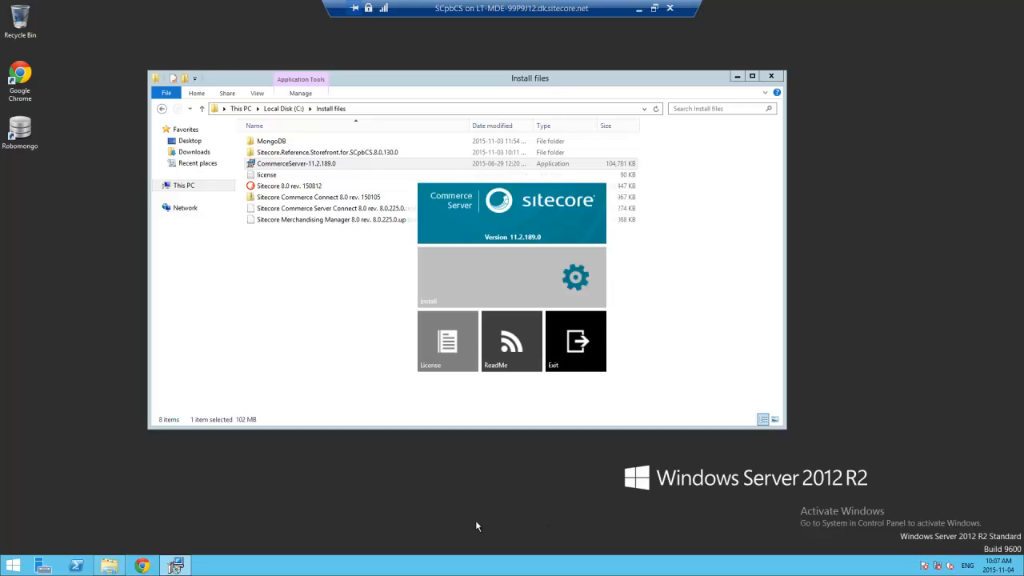
- Start the Commerce Server installation and accept the license agreement
{"action": "left_click", "coordinate": [573, 278]}
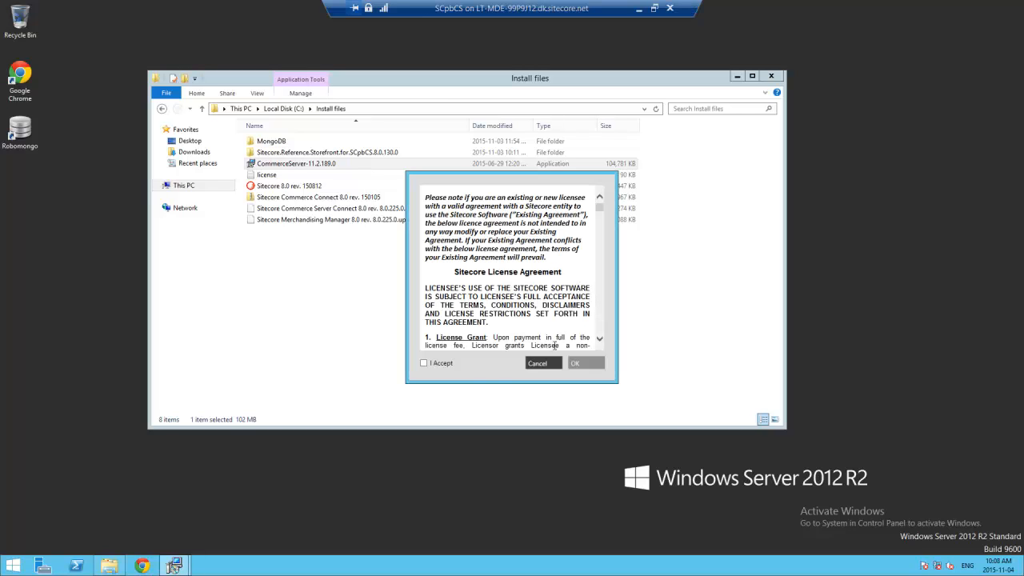
{"action": "left_click", "coordinate": [442, 365]}
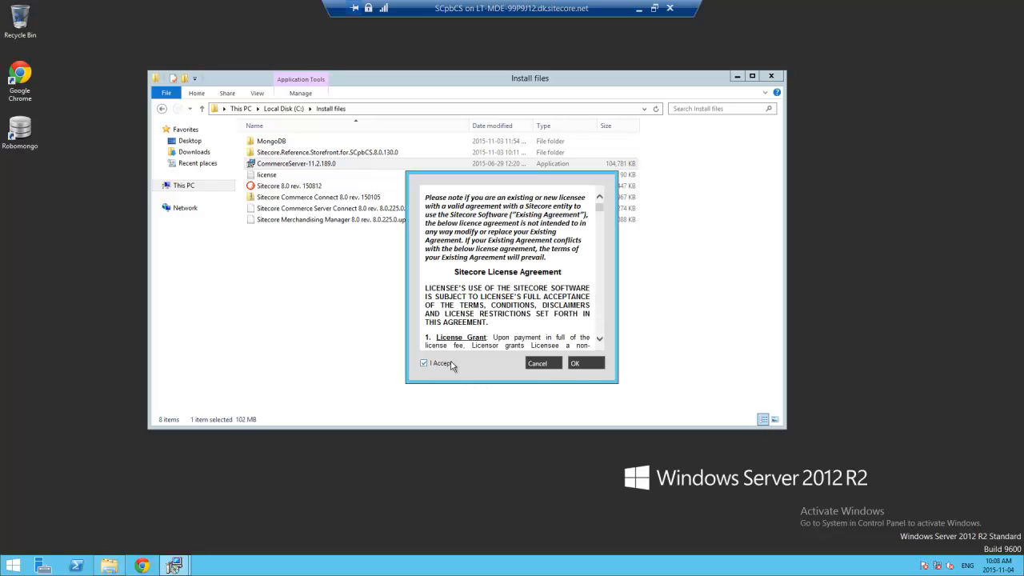
{"action": "left_click", "coordinate": [596, 365]}
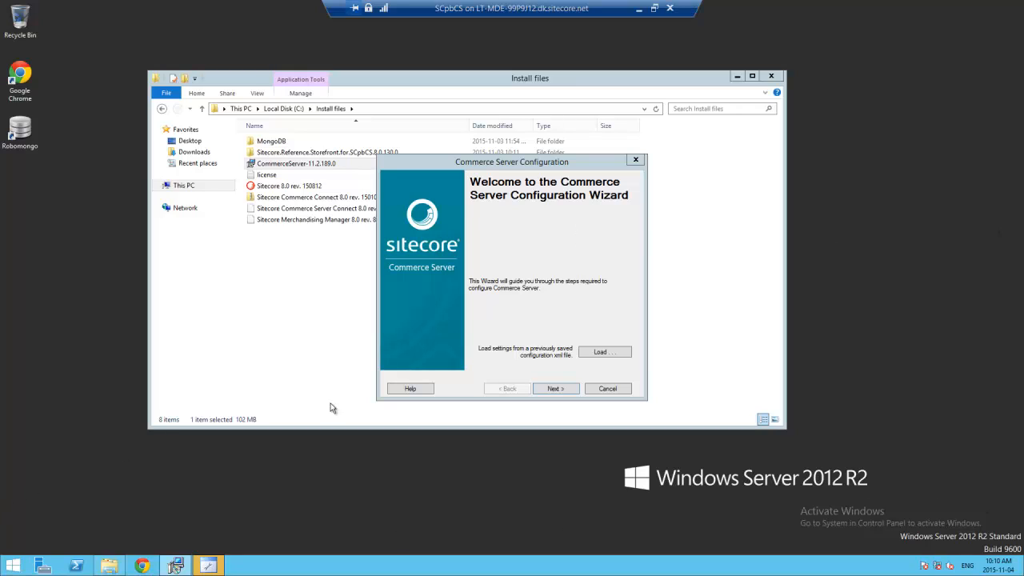
- Test the MSCS_Admin database connection on WS-SVC-BASE and enter the staging account password
{"action": "left_click", "coordinate": [560, 389]}
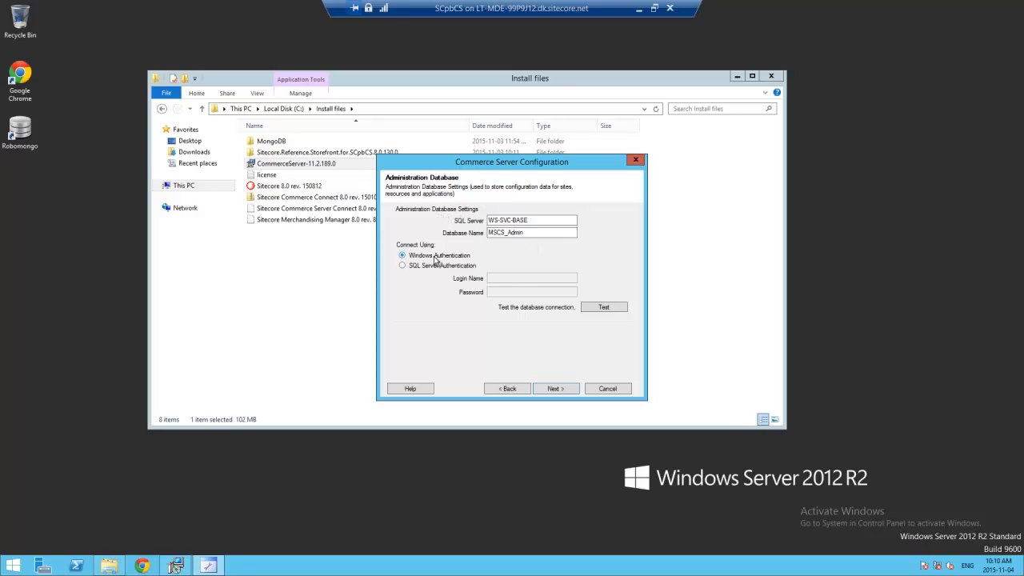
{"action": "left_click", "coordinate": [609, 311]}
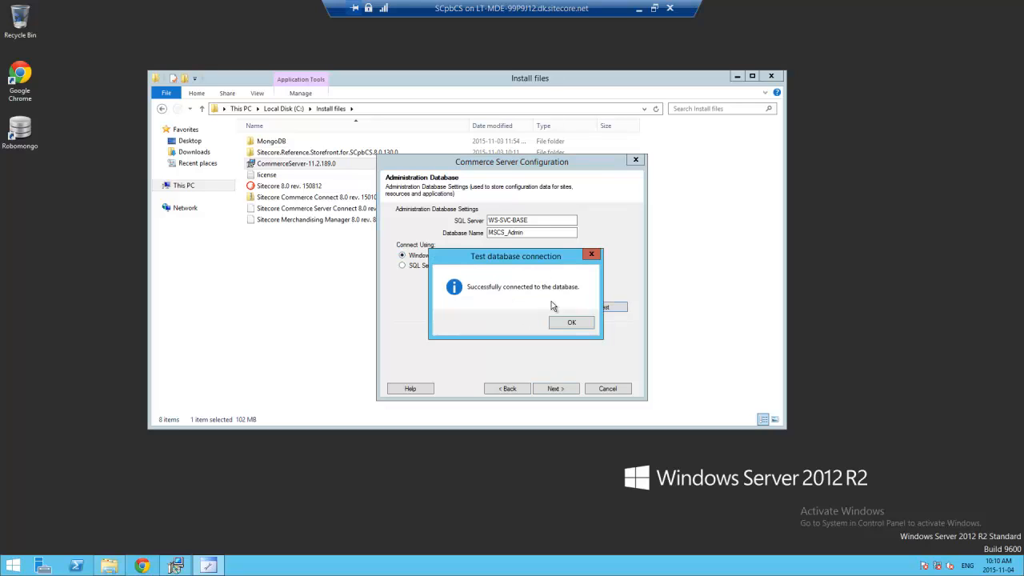
{"action": "left_click", "coordinate": [571, 322]}
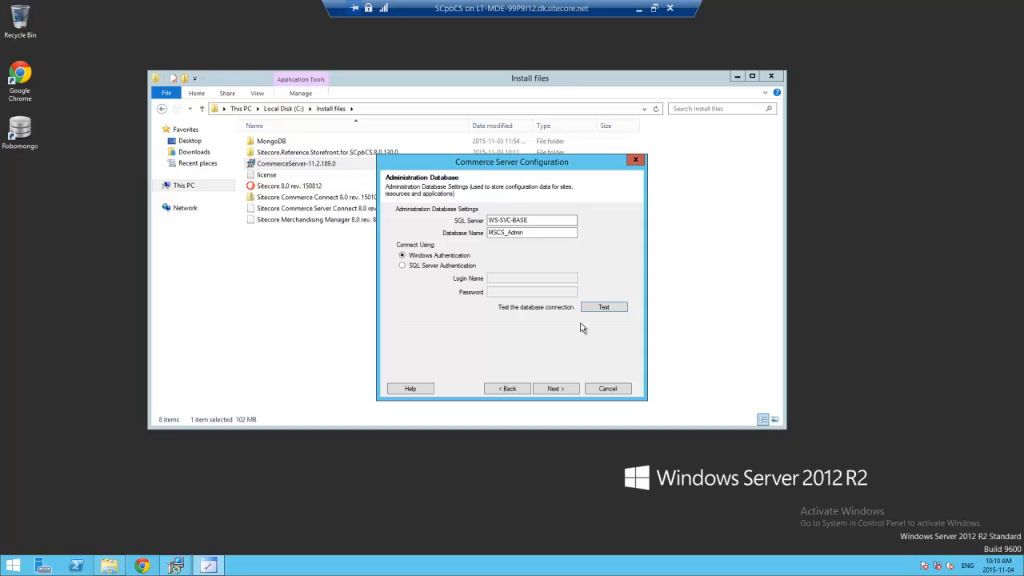
{"action": "left_click", "coordinate": [561, 390]}
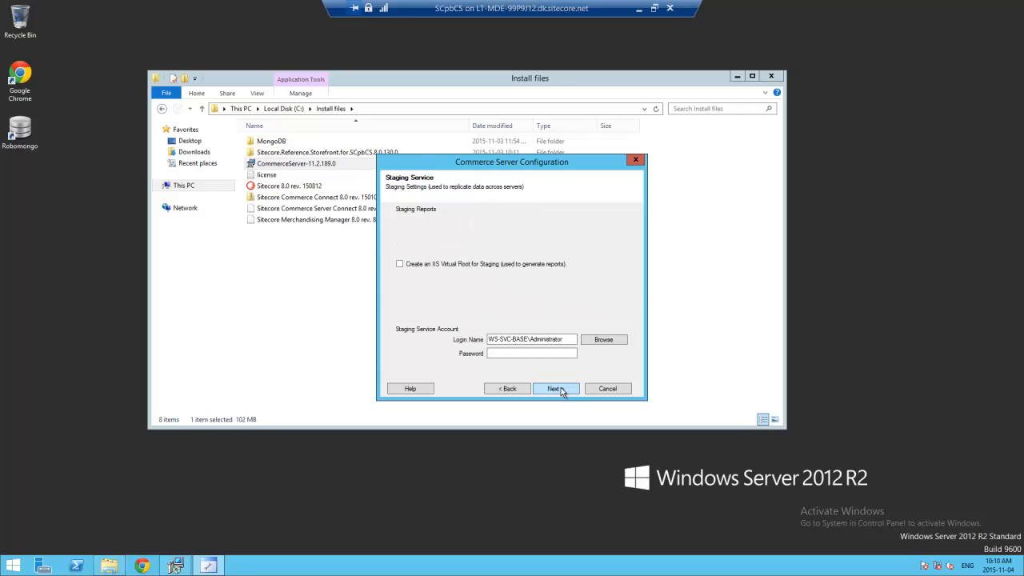
{"action": "left_click", "coordinate": [514, 354]}
{"action": "type", "text": "********"}
- Accept the administrator-account warning, apply the configuration, then close the wizard and installer
{"action": "left_click", "coordinate": [561, 390]}
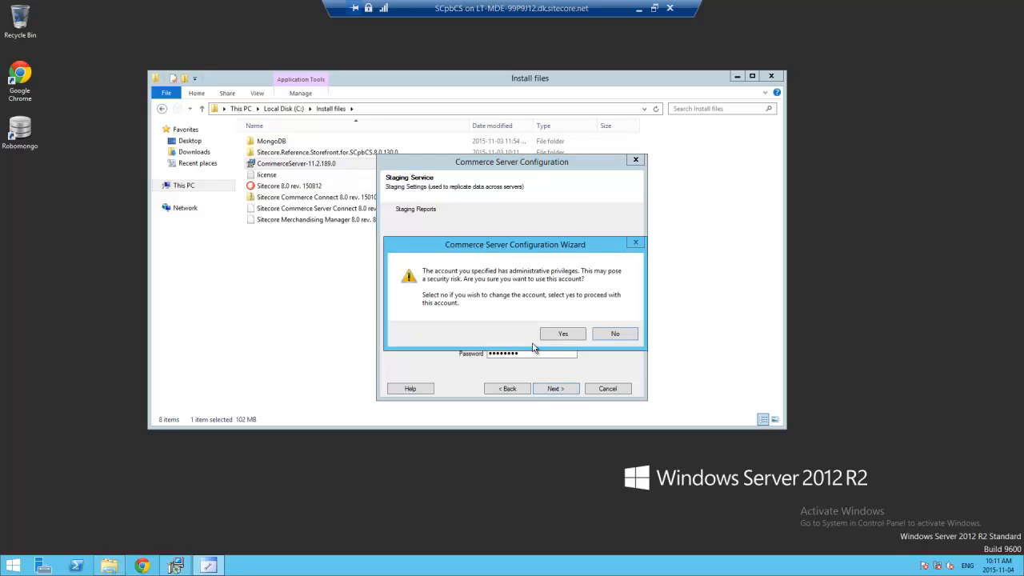
{"action": "left_click_drag", "start_coordinate": [478, 251], "coordinate": [504, 250]}
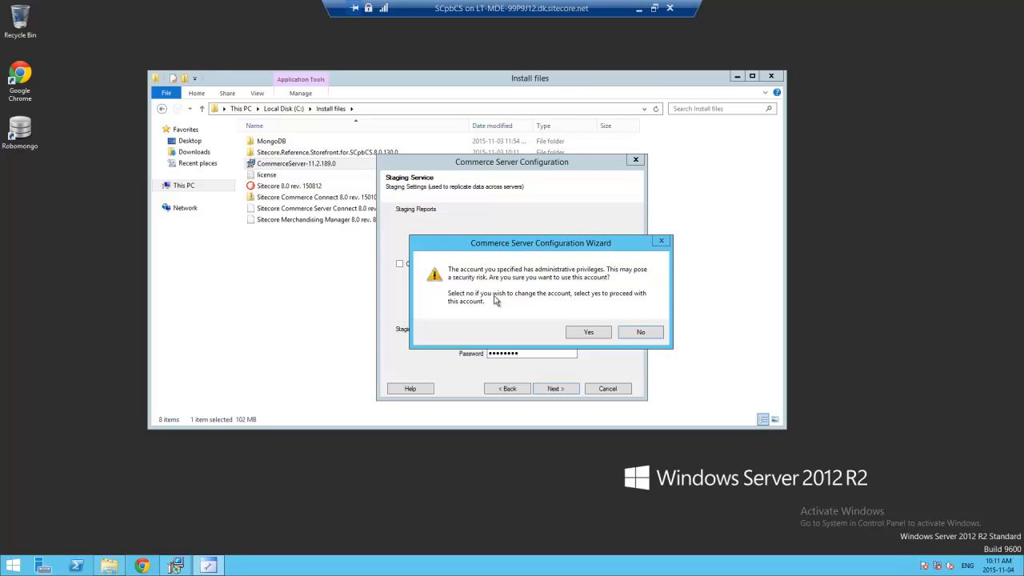
{"action": "left_click", "coordinate": [585, 332]}
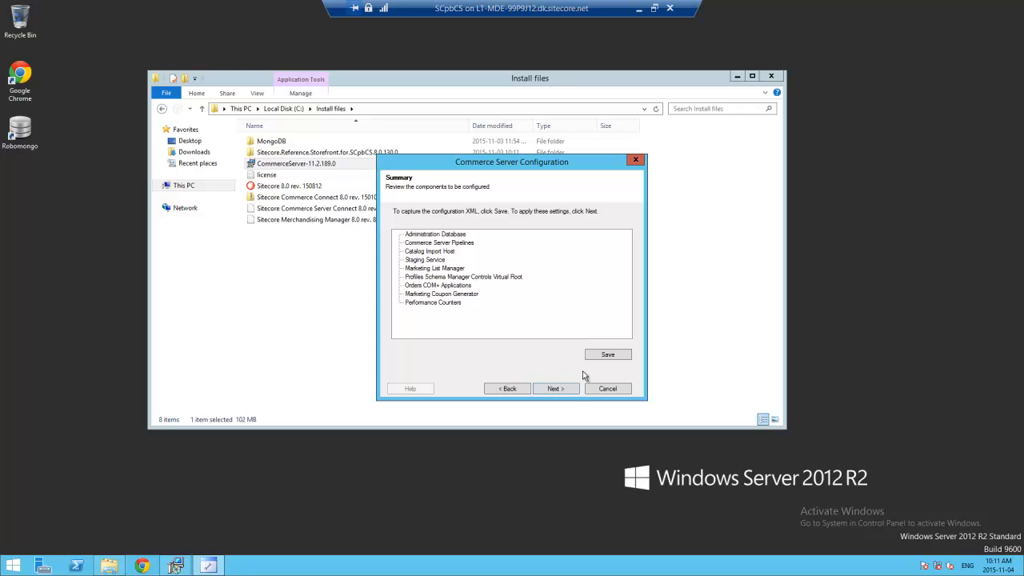
{"action": "left_click", "coordinate": [561, 390]}
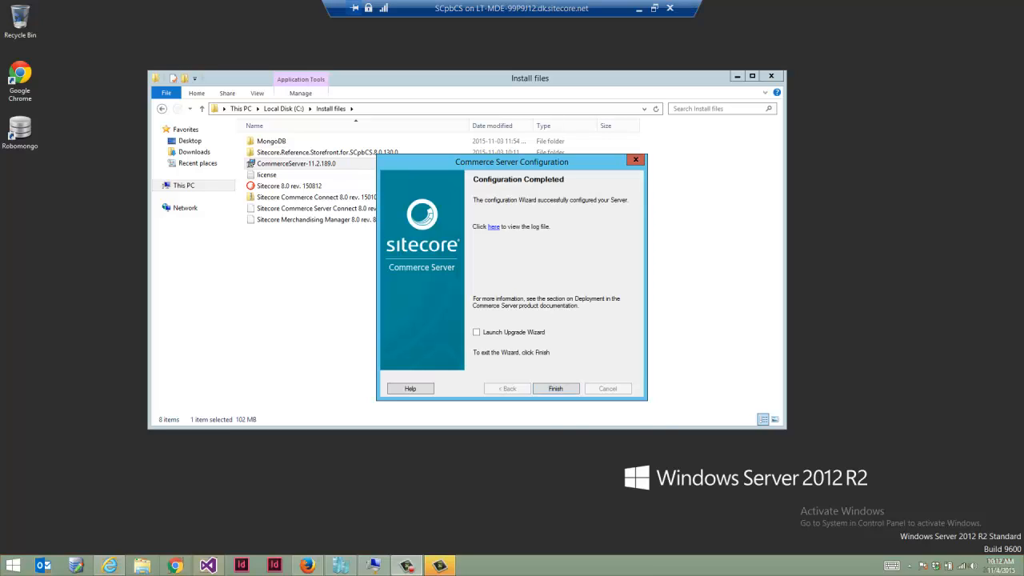
{"action": "left_click", "coordinate": [452, 472]}
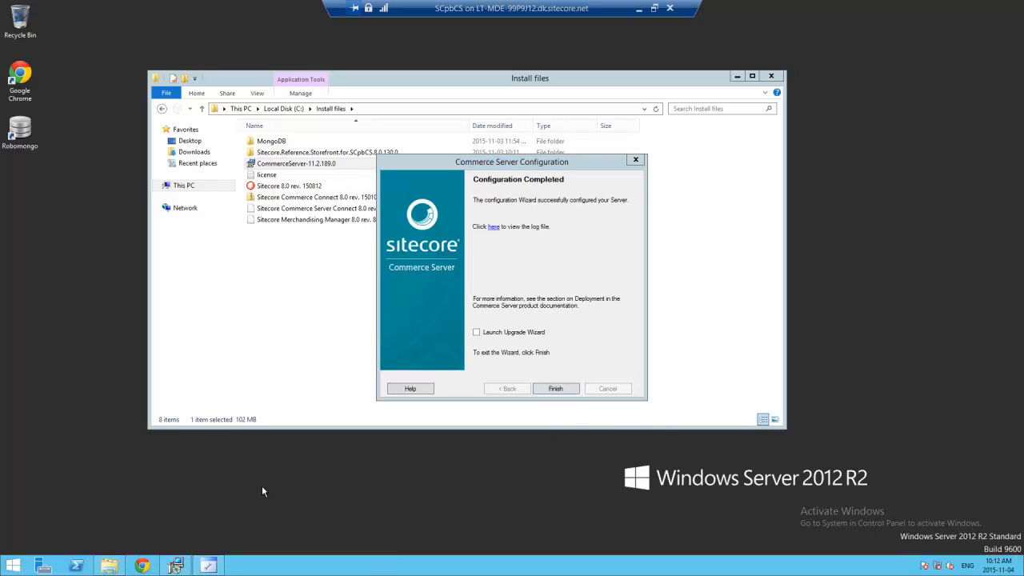
{"action": "left_click", "coordinate": [564, 388]}
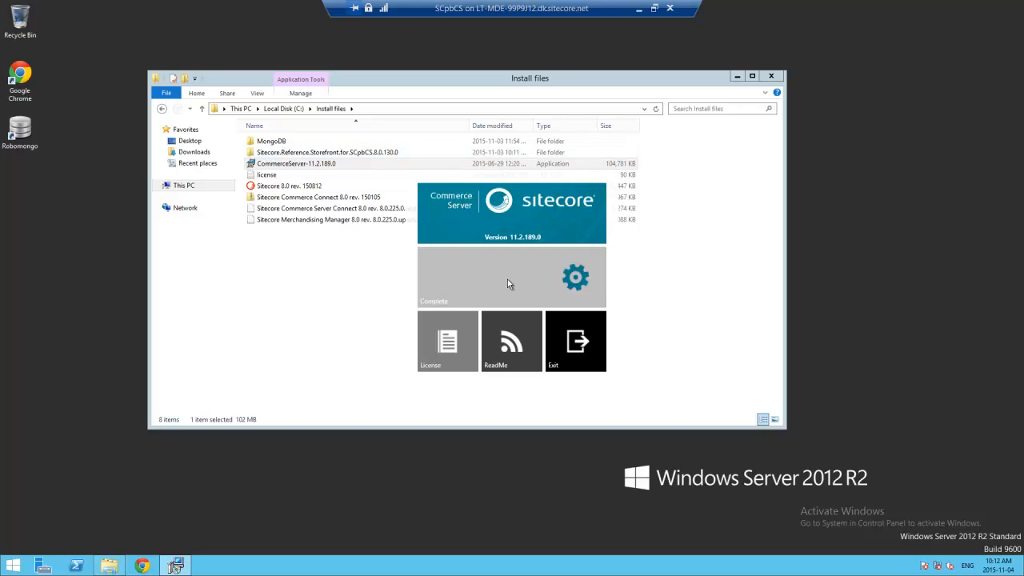
{"action": "left_click", "coordinate": [585, 349]}
- Create a new folder named CSServices inside C:\inetpub
{"action": "left_click", "coordinate": [316, 287]}
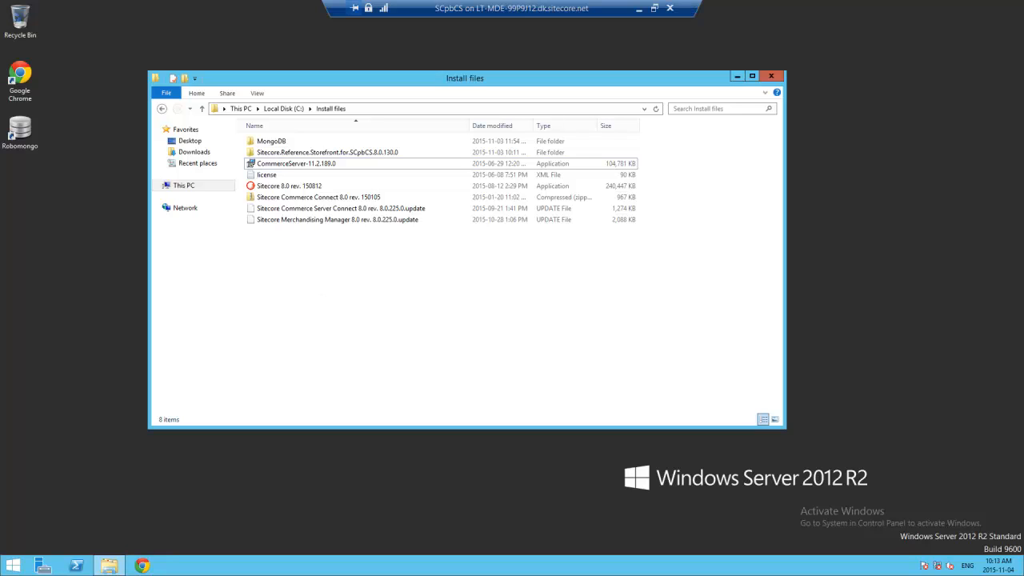
{"action": "mouse_move", "coordinate": [1023, 1]}
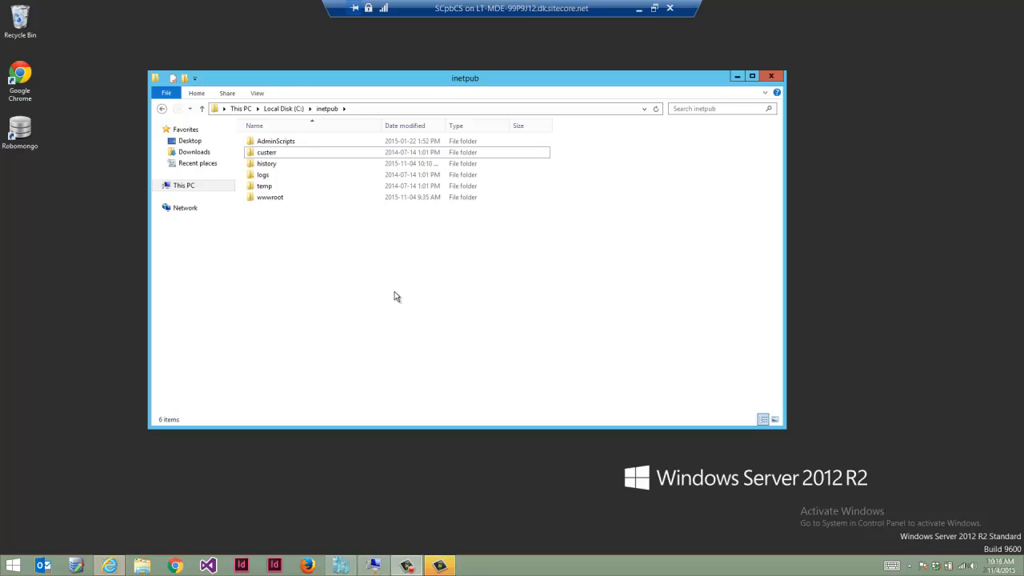
{"action": "right_click", "coordinate": [289, 237]}
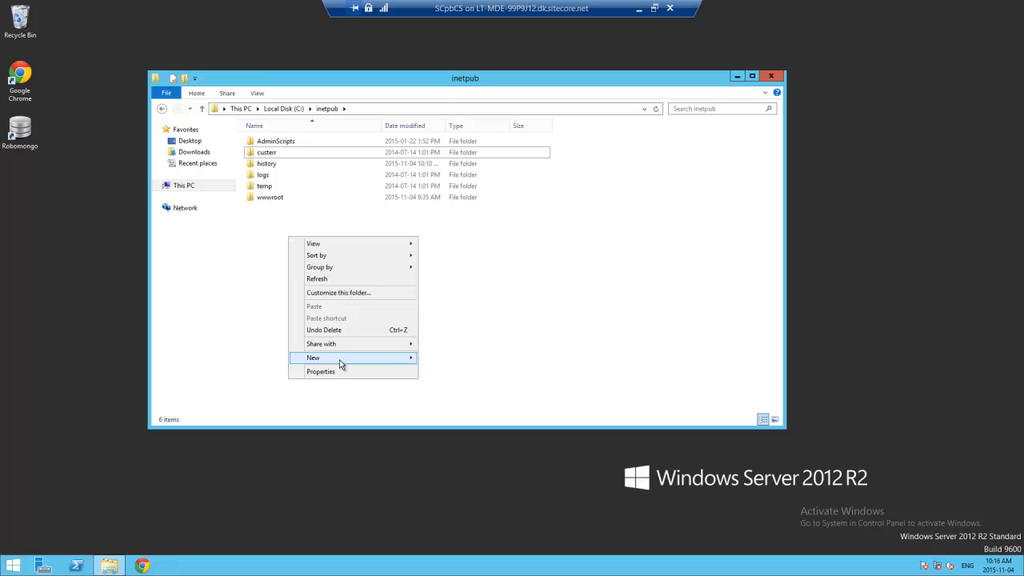
{"action": "mouse_move", "coordinate": [393, 359]}
{"action": "left_click", "coordinate": [440, 360]}
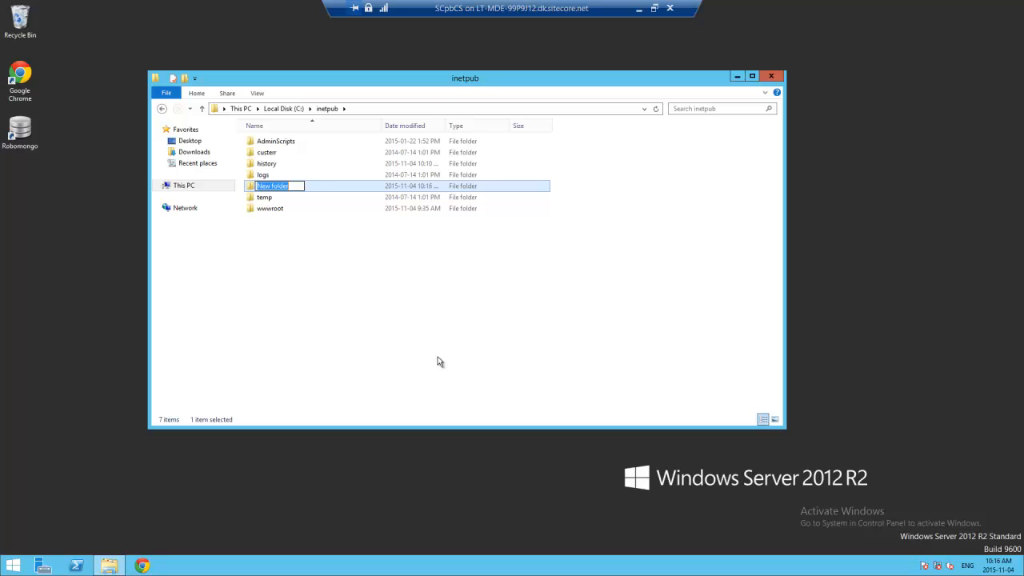
{"action": "type", "text": "CSServices"}
{"action": "key", "text": "Return"}
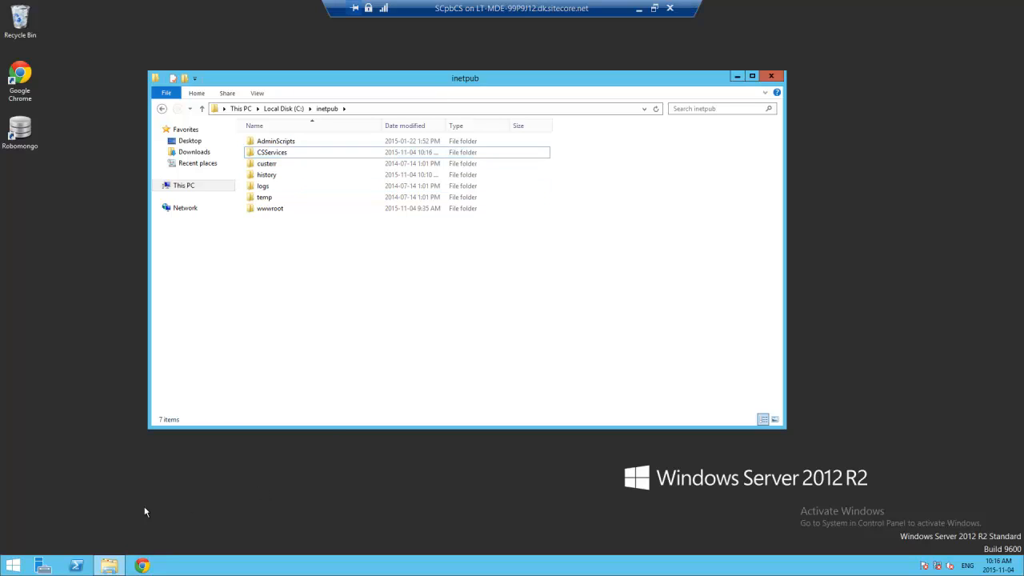
{"action": "left_click", "coordinate": [12, 566]}
- Launch IIS Manager, load the WS-SVC-BASE server, and decline the Web Platform prompt
{"action": "type", "text": "iis) Manager"}
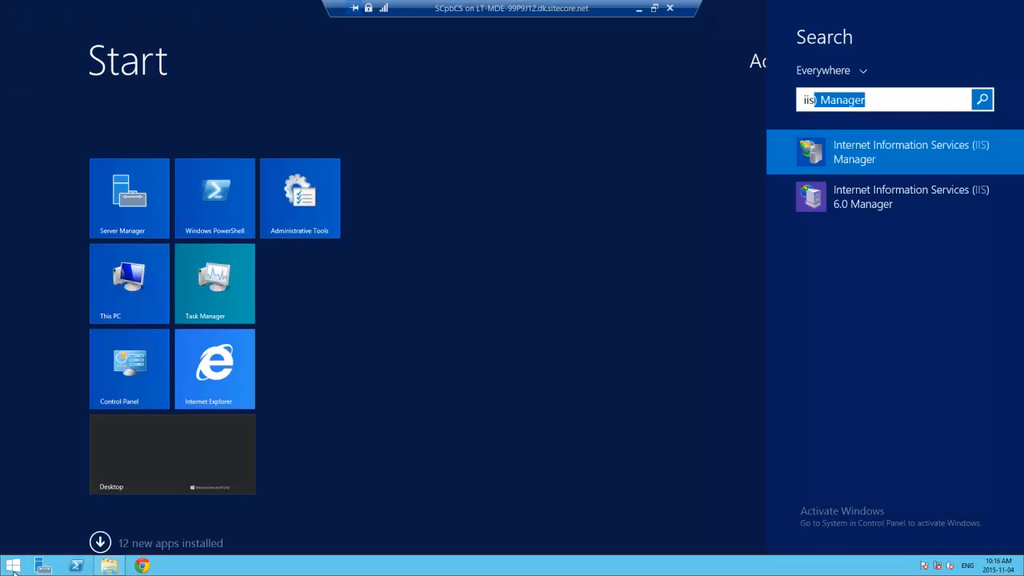
{"action": "key", "text": "Return"}
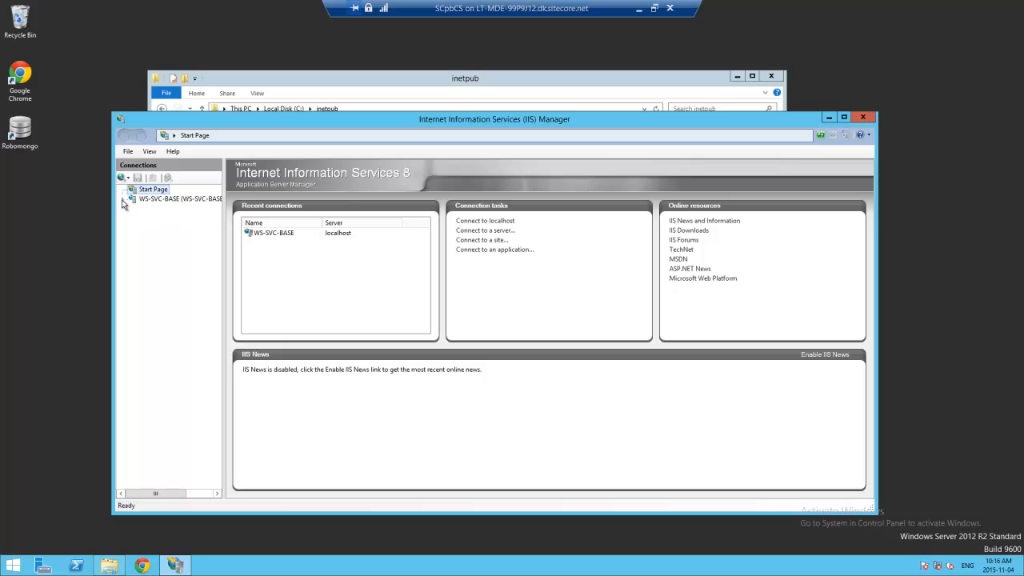
{"action": "left_click", "coordinate": [123, 199]}
{"action": "left_click", "coordinate": [180, 199]}
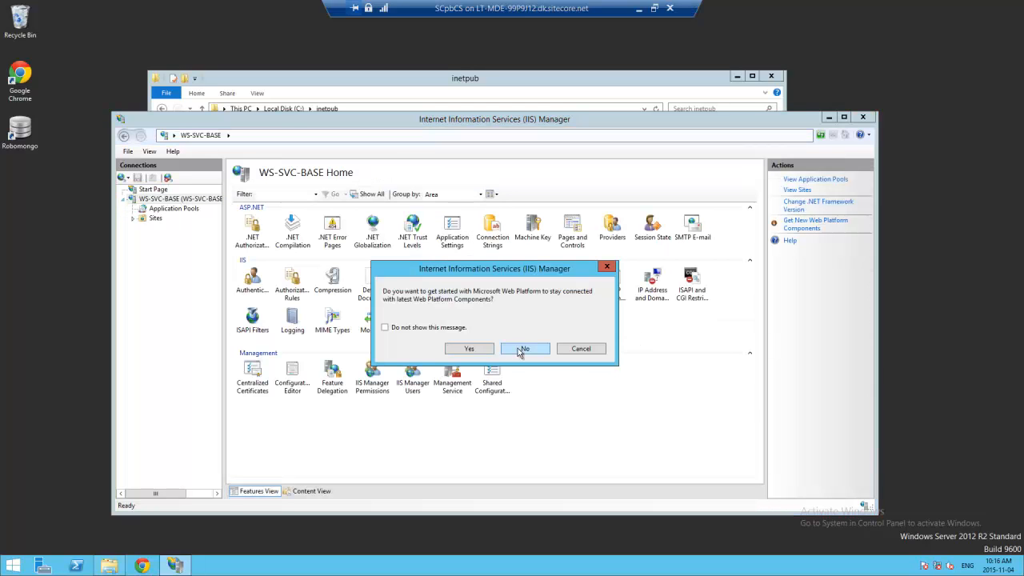
{"action": "left_click", "coordinate": [460, 328]}
{"action": "left_click", "coordinate": [526, 349]}
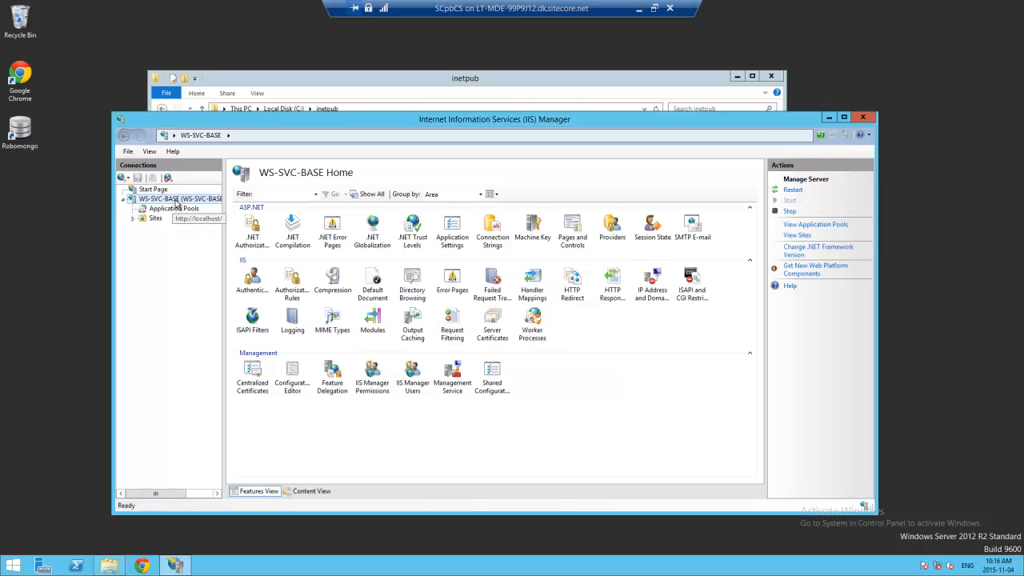
- Add a website named CSServices with physical path C:\inetpub\CSServices
{"action": "right_click", "coordinate": [176, 202]}
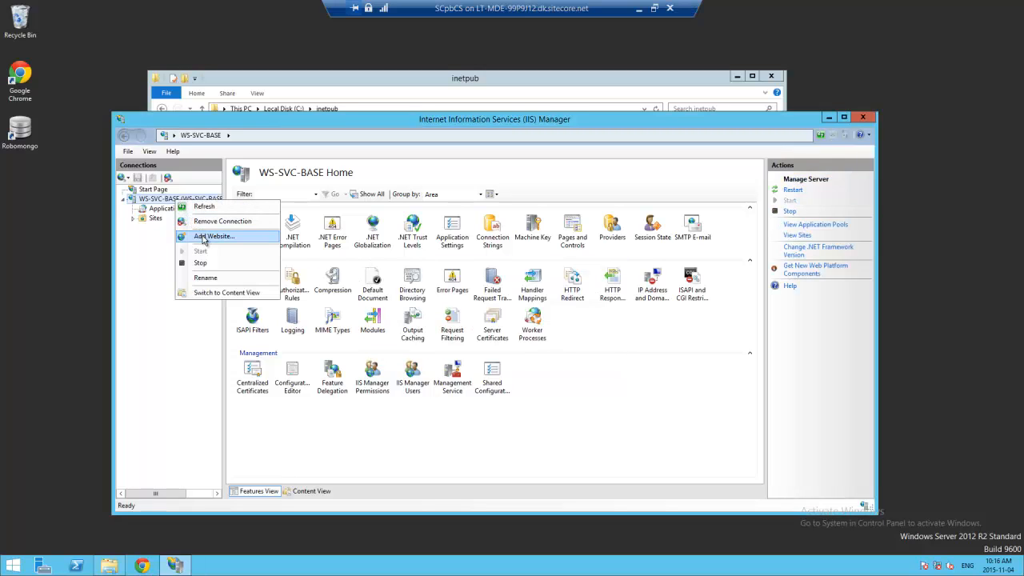
{"action": "left_click", "coordinate": [203, 238]}
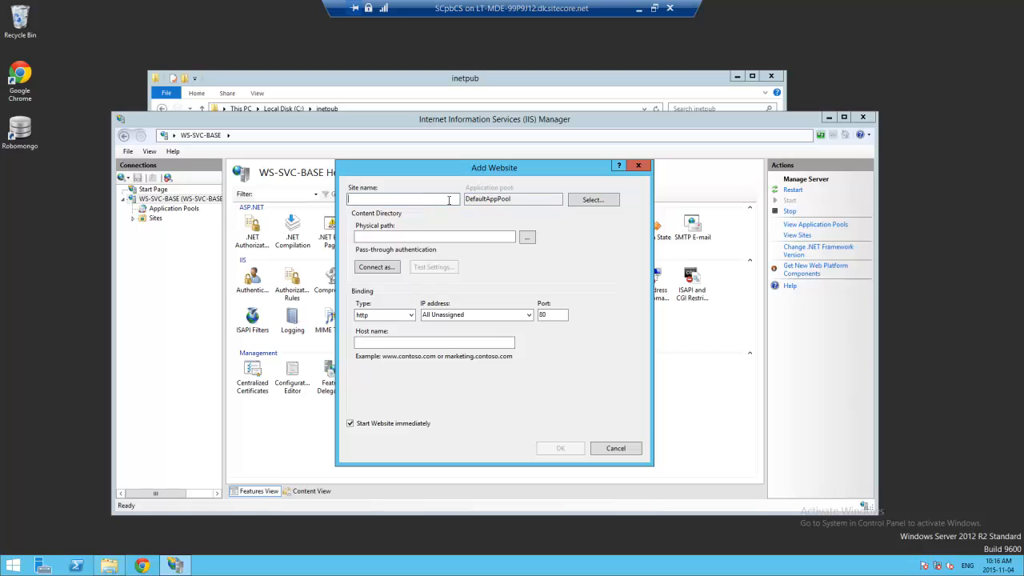
{"action": "type", "text": "CSServices"}
{"action": "left_click", "coordinate": [527, 238]}
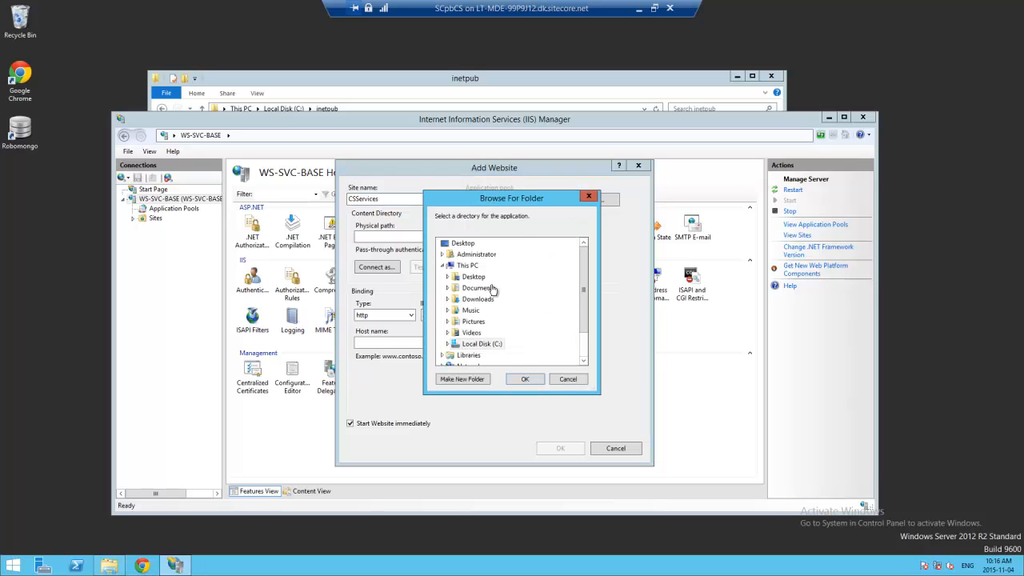
{"action": "left_click", "coordinate": [472, 344]}
{"action": "left_click", "coordinate": [447, 344]}
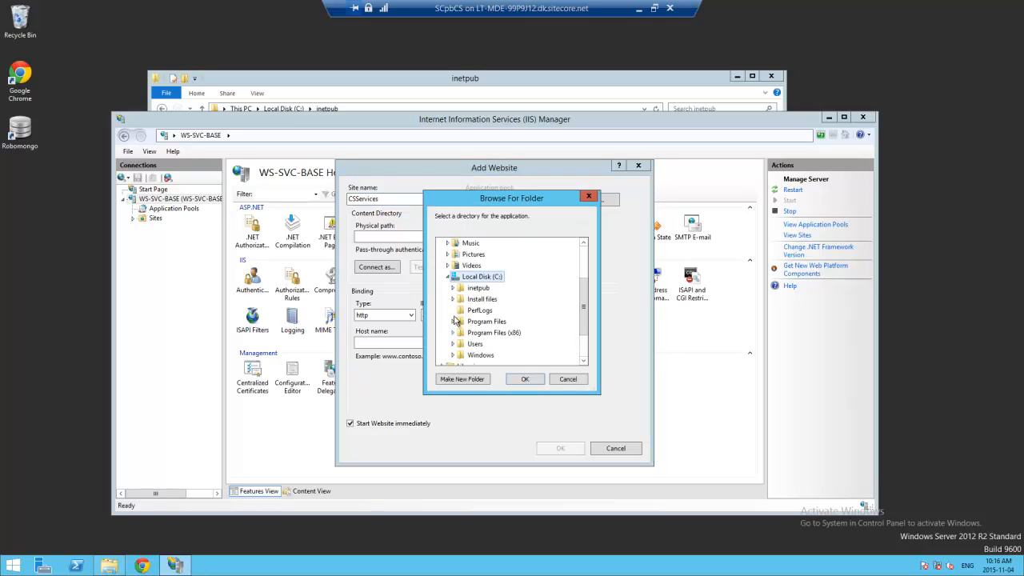
{"action": "left_click", "coordinate": [453, 288]}
{"action": "left_click", "coordinate": [487, 299]}
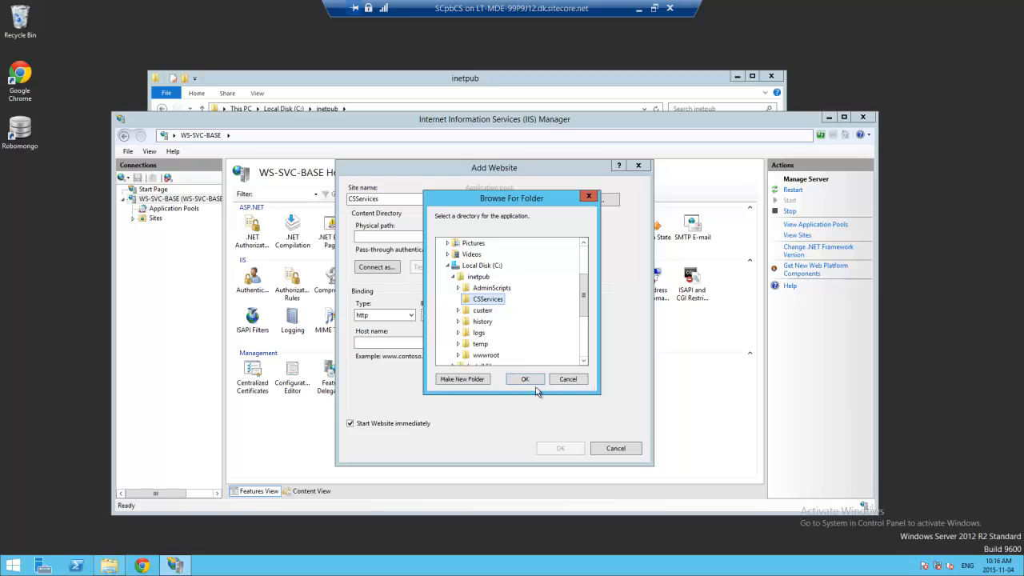
{"action": "left_click", "coordinate": [525, 379]}
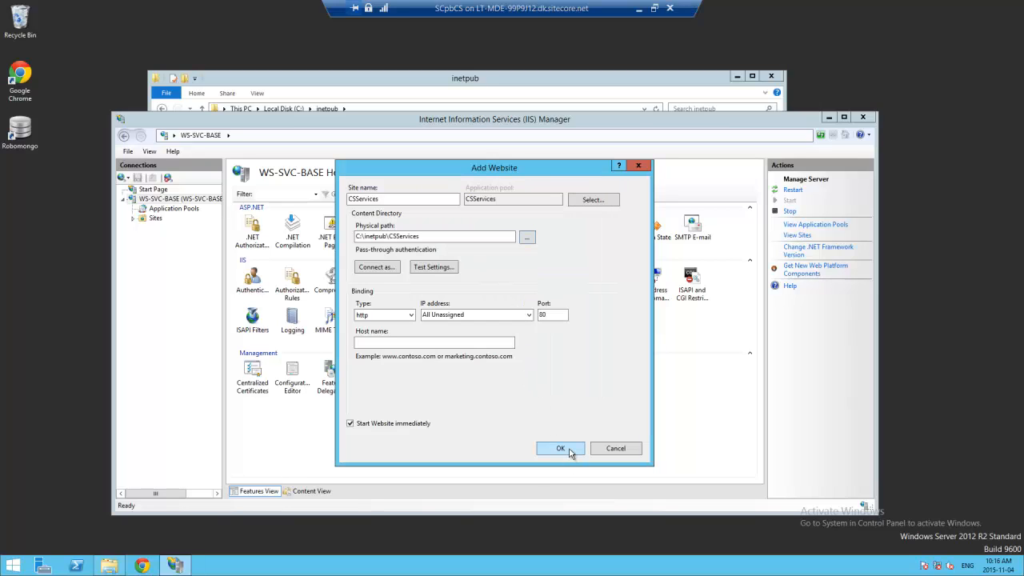
- Set the site's host name to CSServices and create it on port 80
{"action": "left_click", "coordinate": [394, 342]}
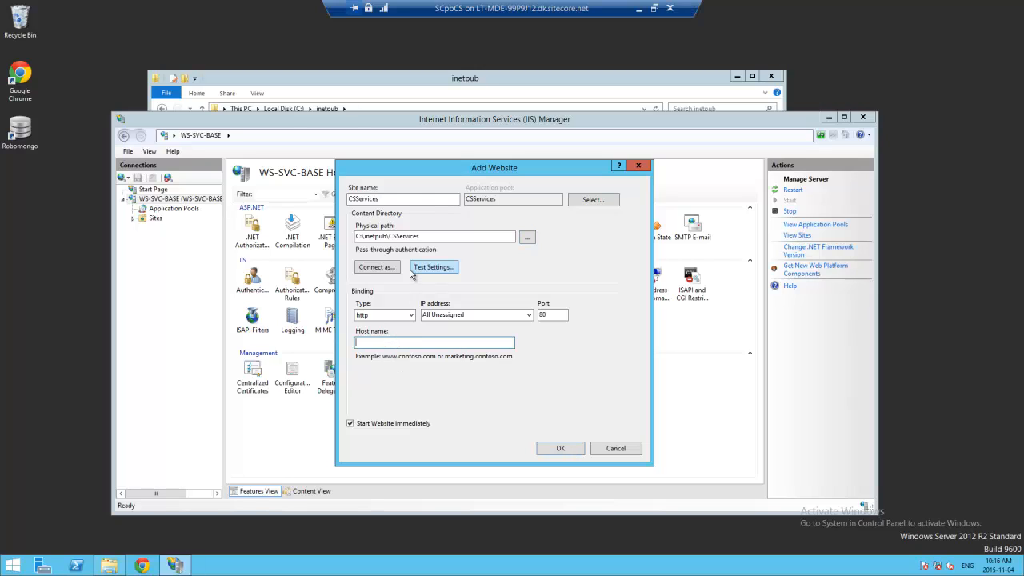
{"action": "double_click", "coordinate": [370, 200]}
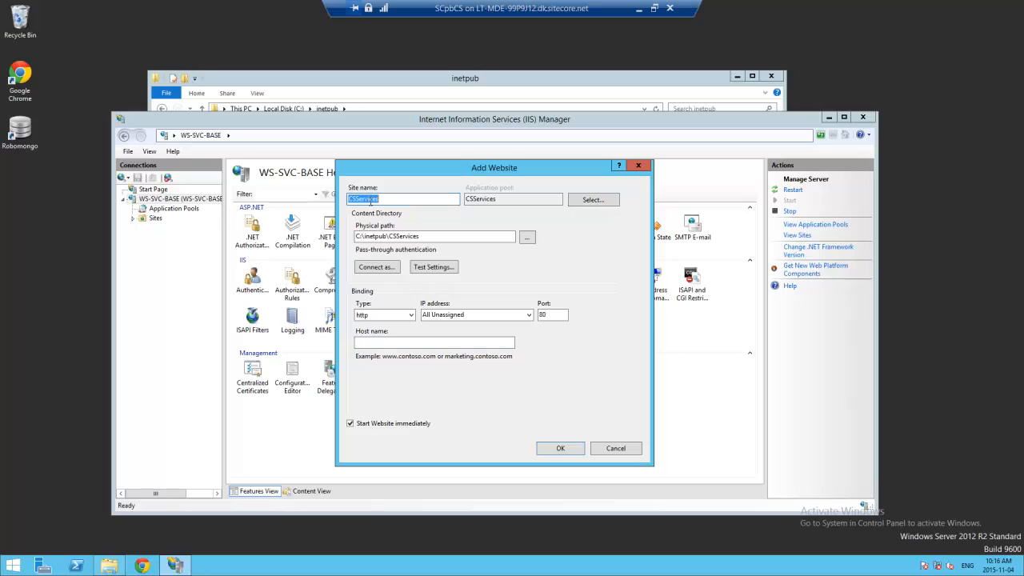
{"action": "key", "text": "ctrl+c"}
{"action": "left_click", "coordinate": [426, 342]}
{"action": "key", "text": "ctrl+v"}
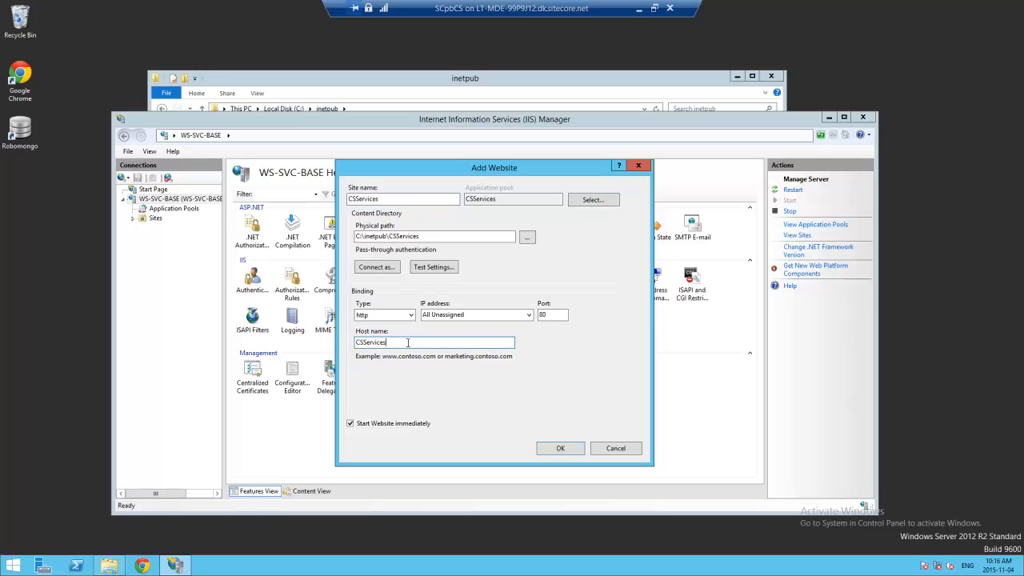
{"action": "left_click", "coordinate": [562, 448]}
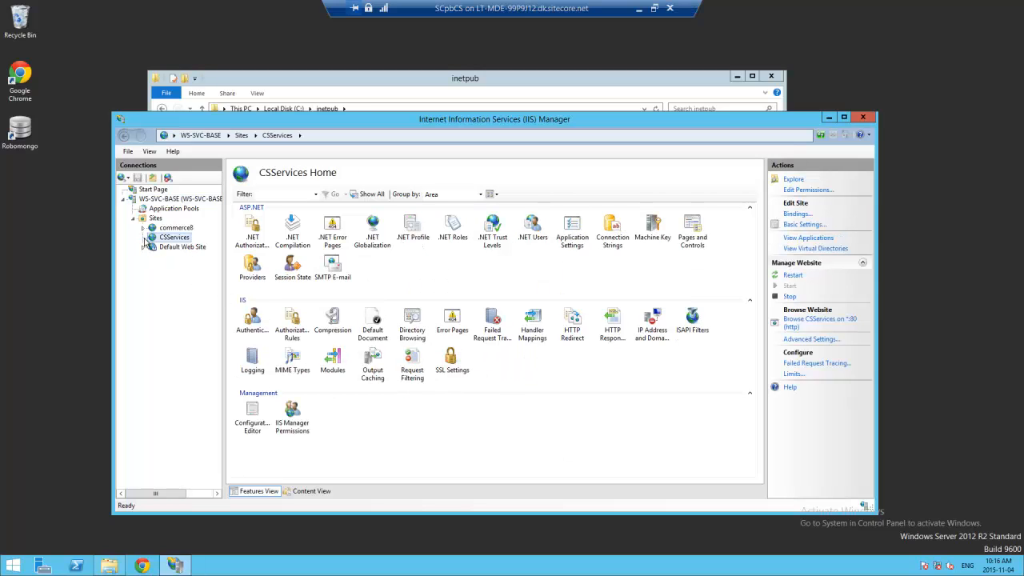
- Open C:\Windows\System32\drivers\etc\hosts in Notepad
{"action": "left_click", "coordinate": [110, 566]}
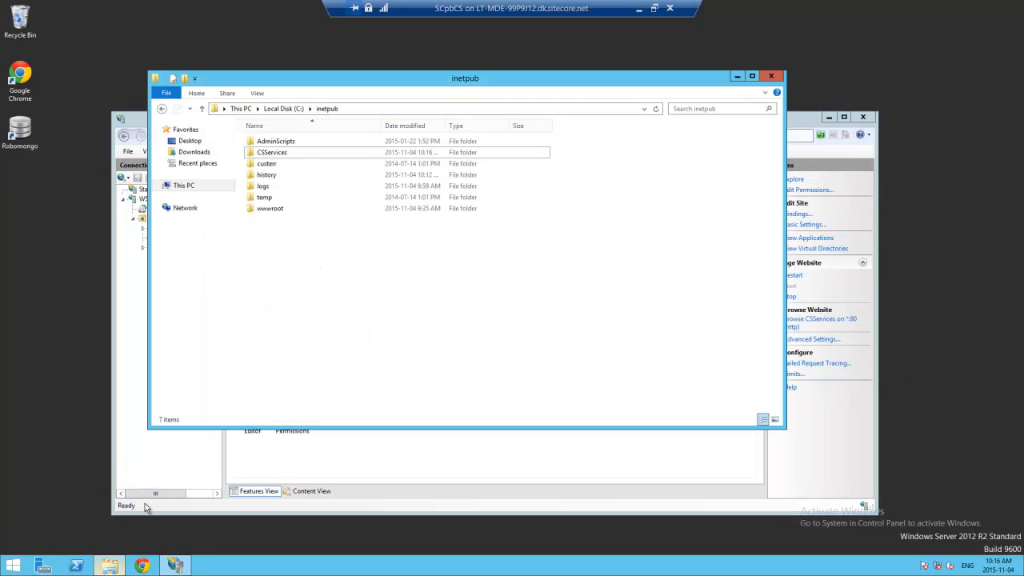
{"action": "left_click", "coordinate": [283, 109]}
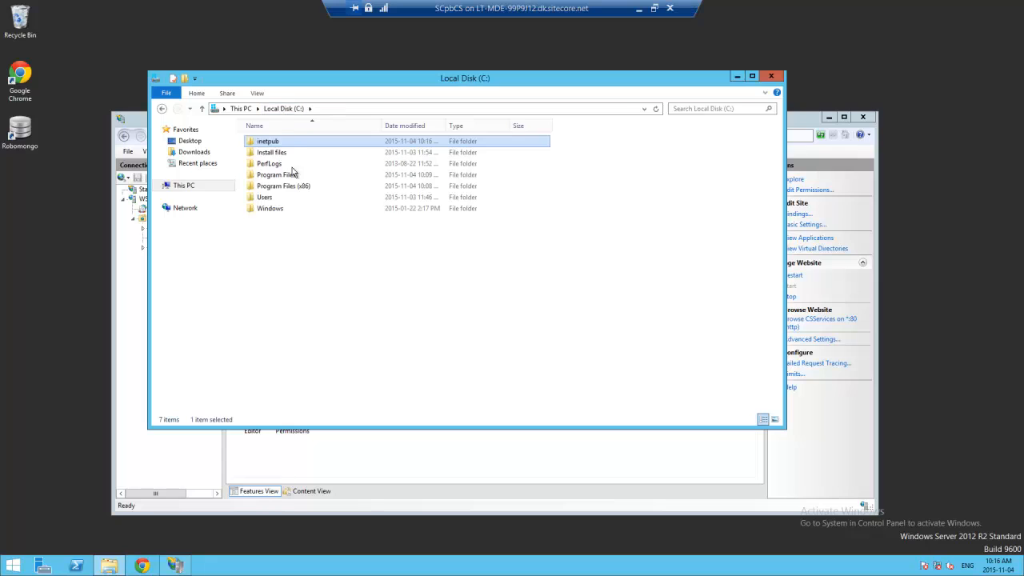
{"action": "double_click", "coordinate": [280, 210]}
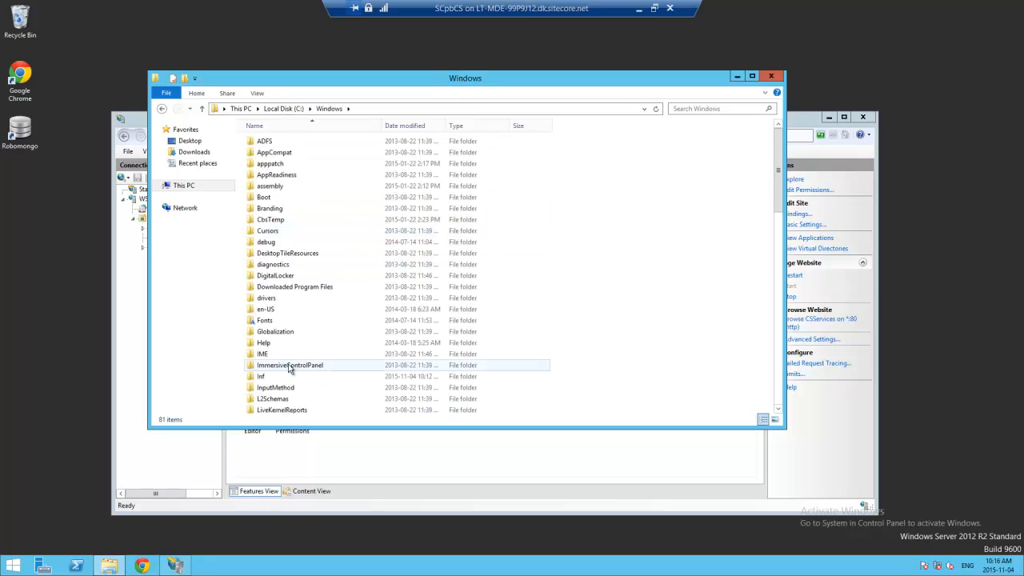
{"action": "scroll", "coordinate": [774, 256], "scroll_direction": "down", "scroll_amount": 13}
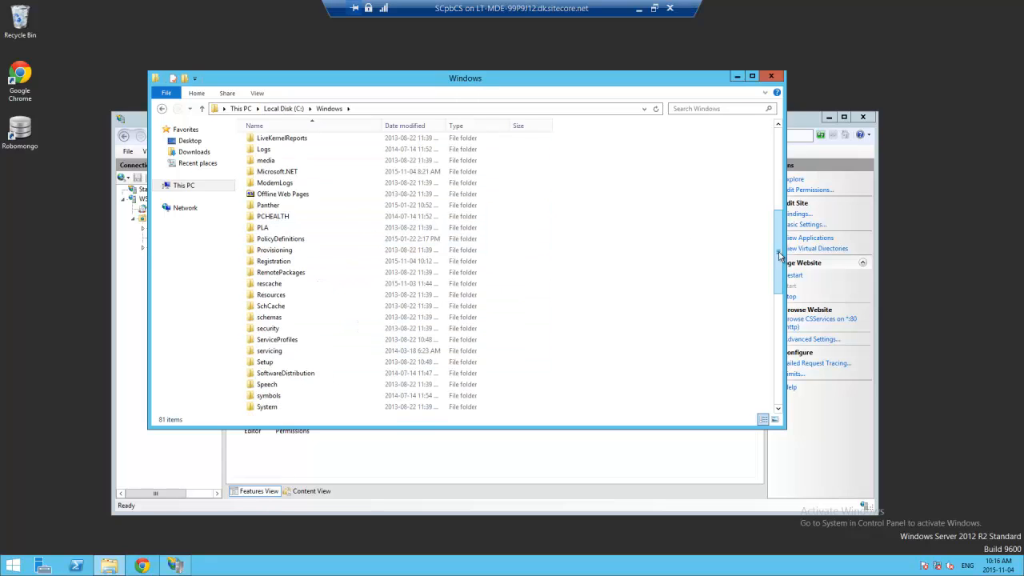
{"action": "double_click", "coordinate": [318, 252]}
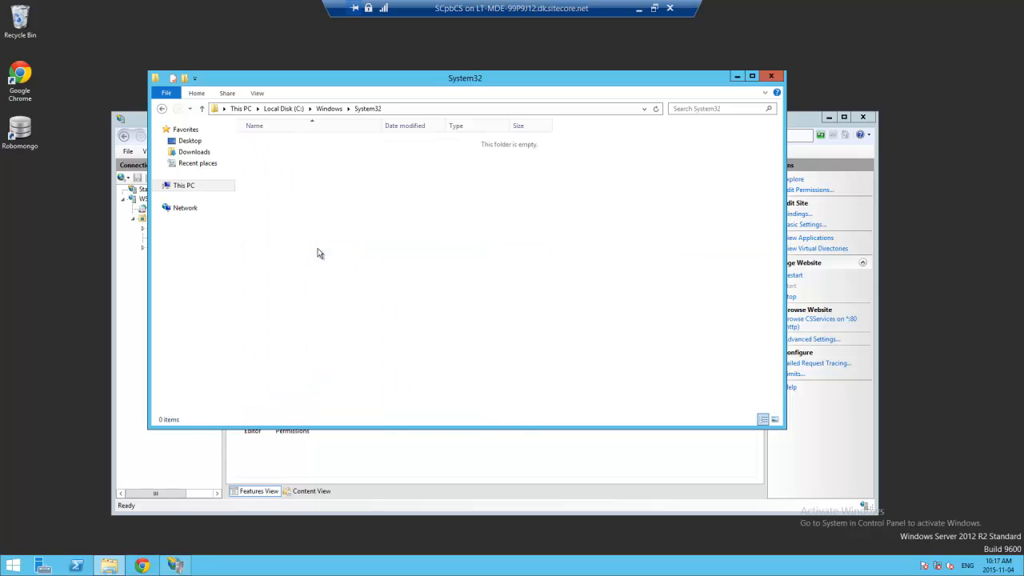
{"action": "double_click", "coordinate": [269, 357]}
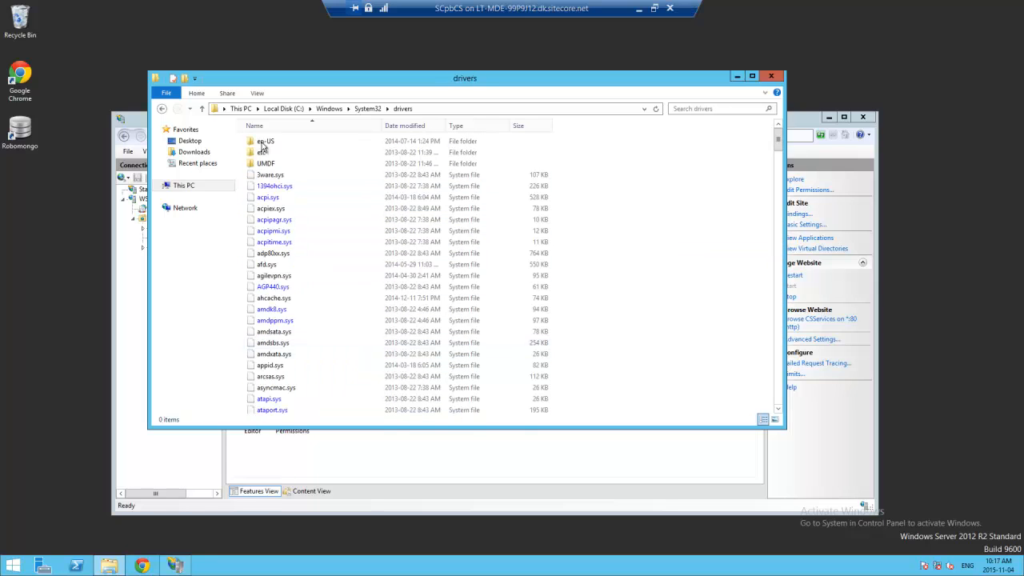
{"action": "double_click", "coordinate": [266, 153]}
{"action": "double_click", "coordinate": [279, 144]}
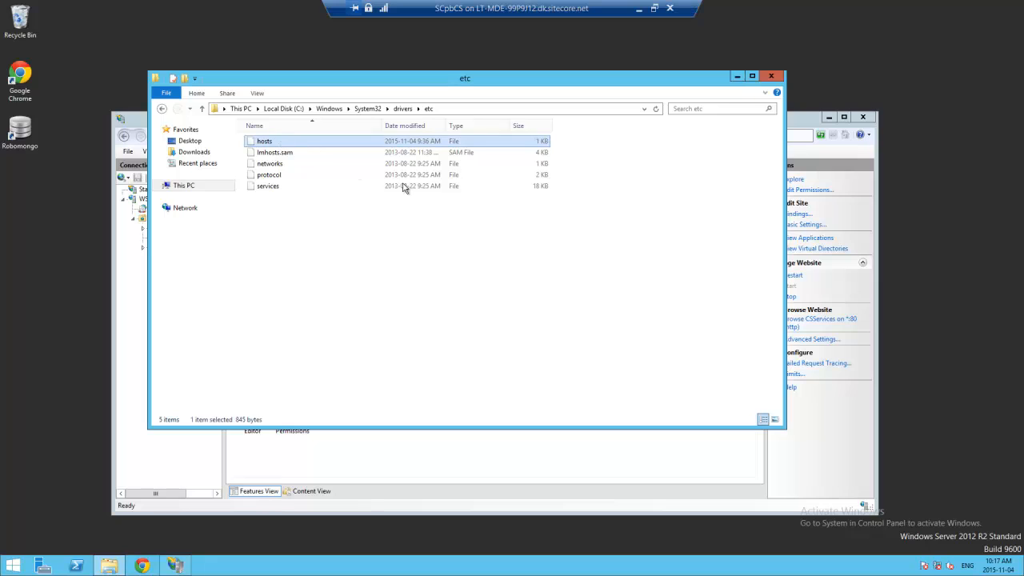
{"action": "left_click", "coordinate": [395, 353]}
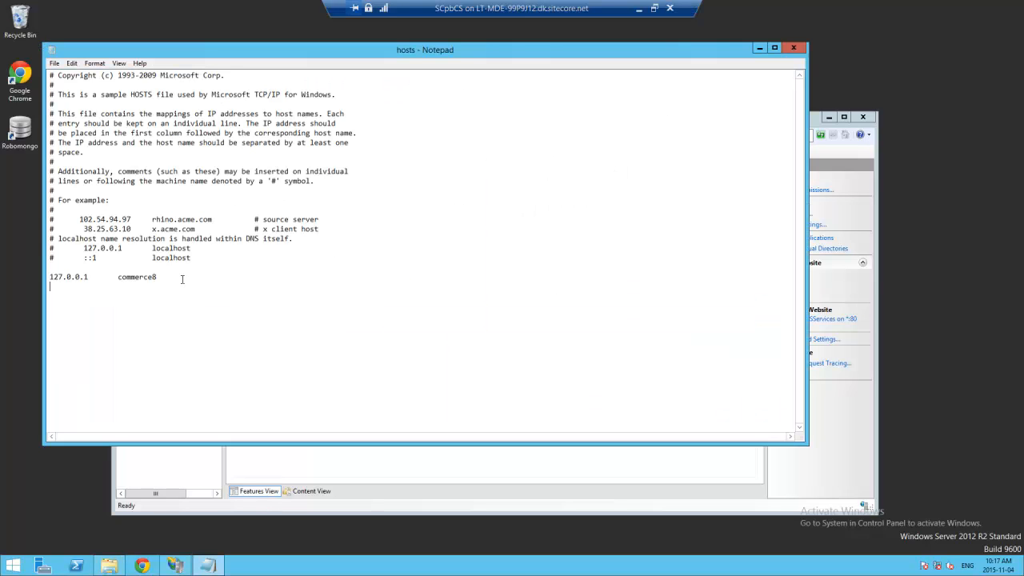
- Add the '127.0.0.1 CSServices' entry, save and close hosts, and return to the slide show
{"action": "type", "text": "127.0.0.1\tCSServices"}
{"action": "left_click", "coordinate": [792, 48]}
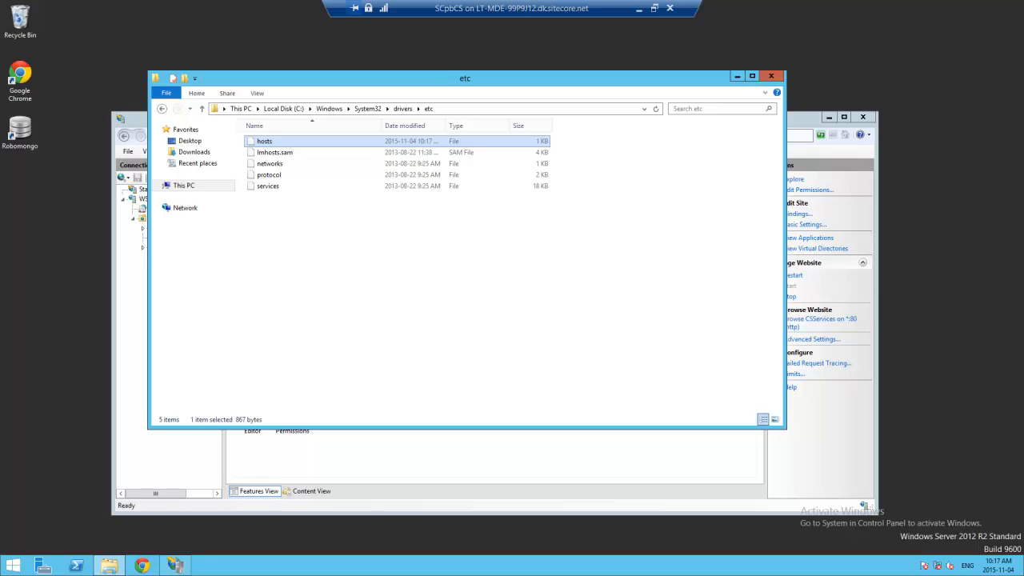
{"action": "left_click", "coordinate": [639, 8]}
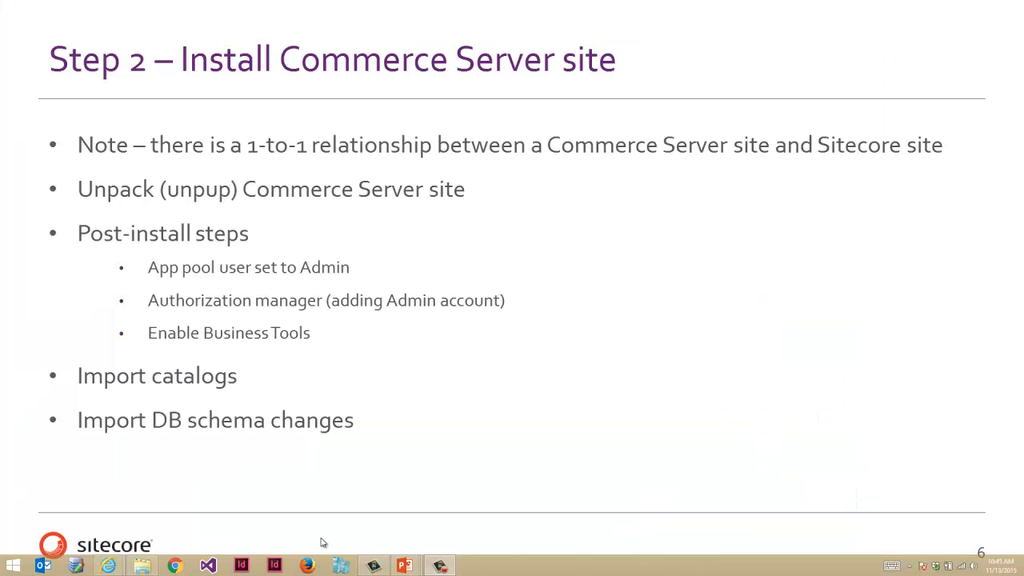
{"action": "left_click", "coordinate": [426, 442]}
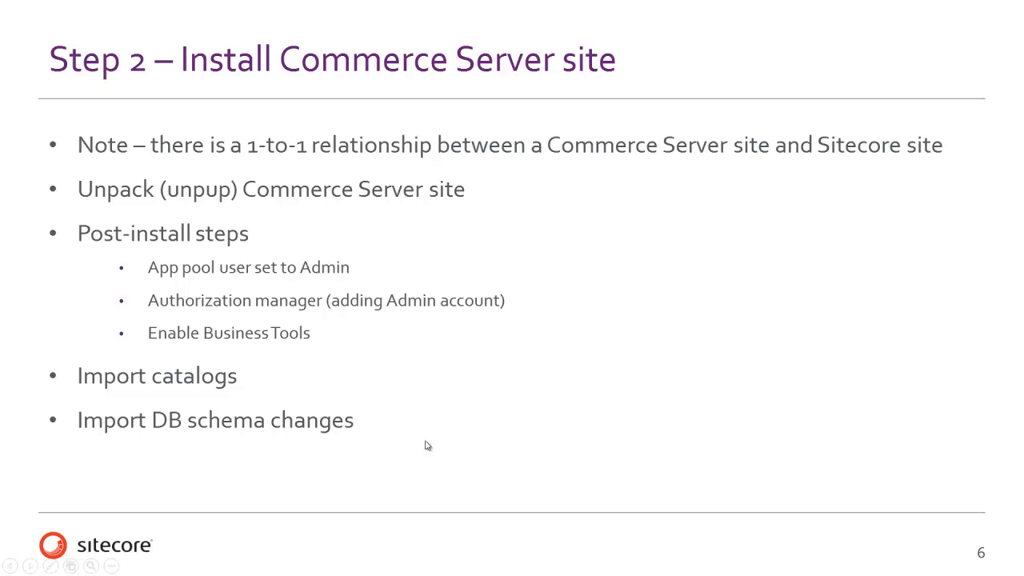
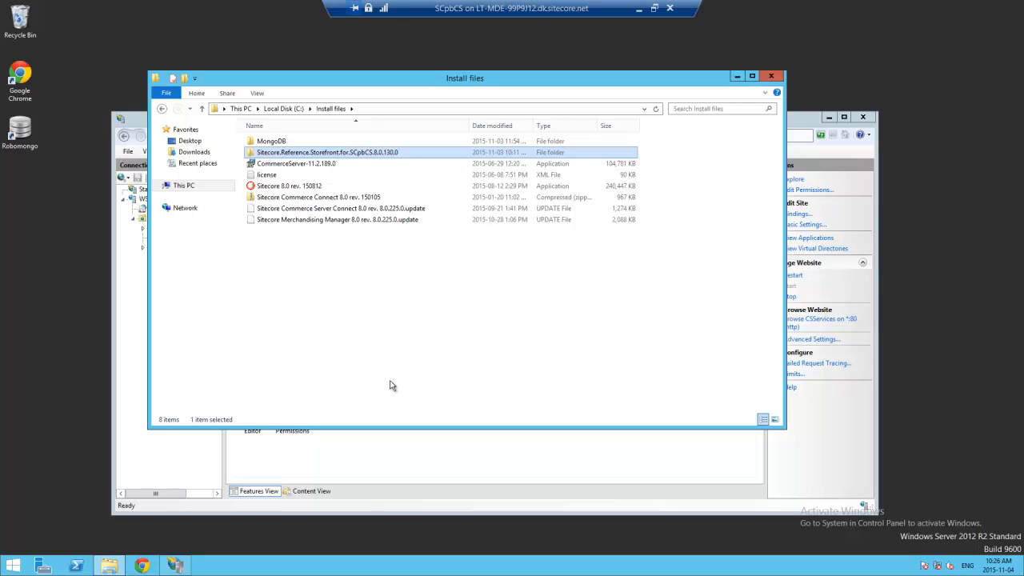
- Browse to Sitecore.Reference.Storefront\SCpbCS\Database\pup and select SolutionStorefront.pup
{"action": "double_click", "coordinate": [381, 153]}
{"action": "double_click", "coordinate": [276, 144]}
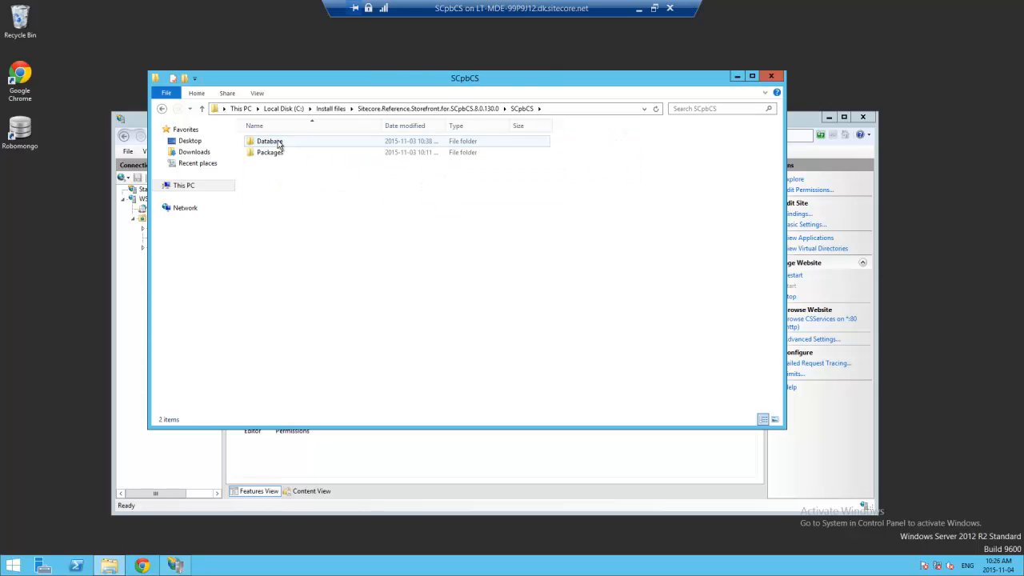
{"action": "double_click", "coordinate": [278, 142]}
{"action": "double_click", "coordinate": [295, 176]}
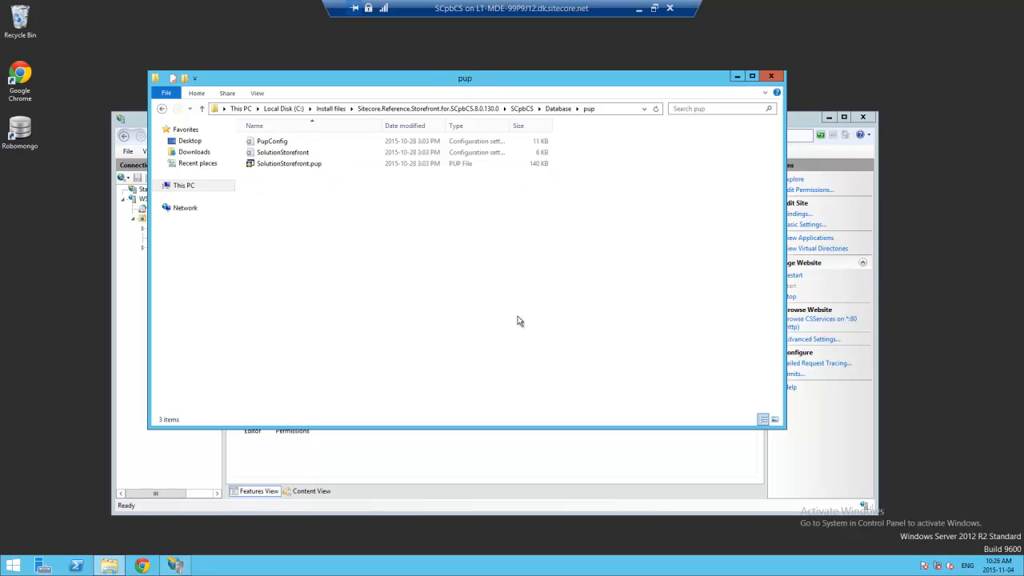
{"action": "left_click", "coordinate": [314, 166]}
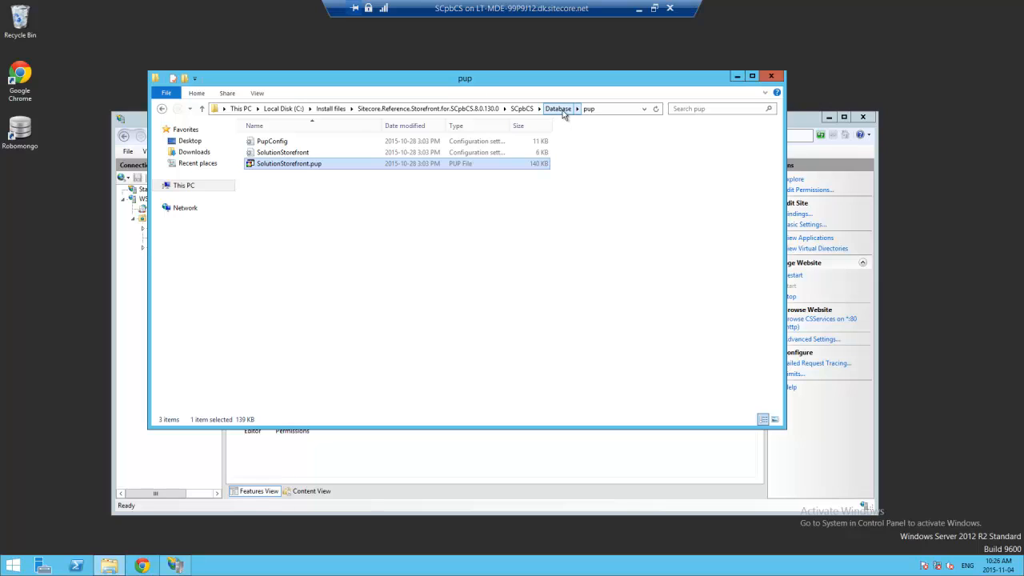
{"action": "left_click", "coordinate": [402, 210]}
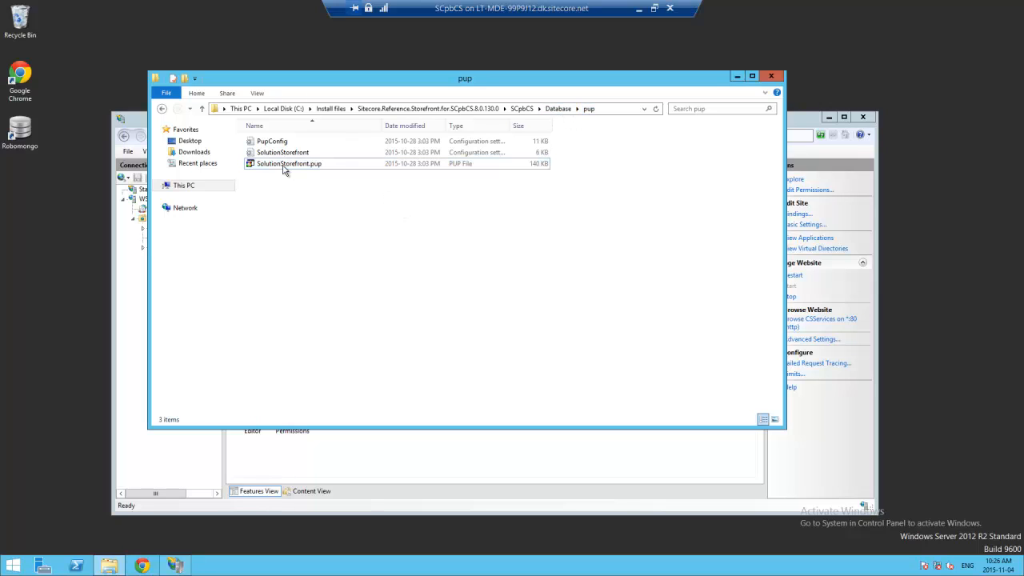
{"action": "left_click", "coordinate": [286, 169]}
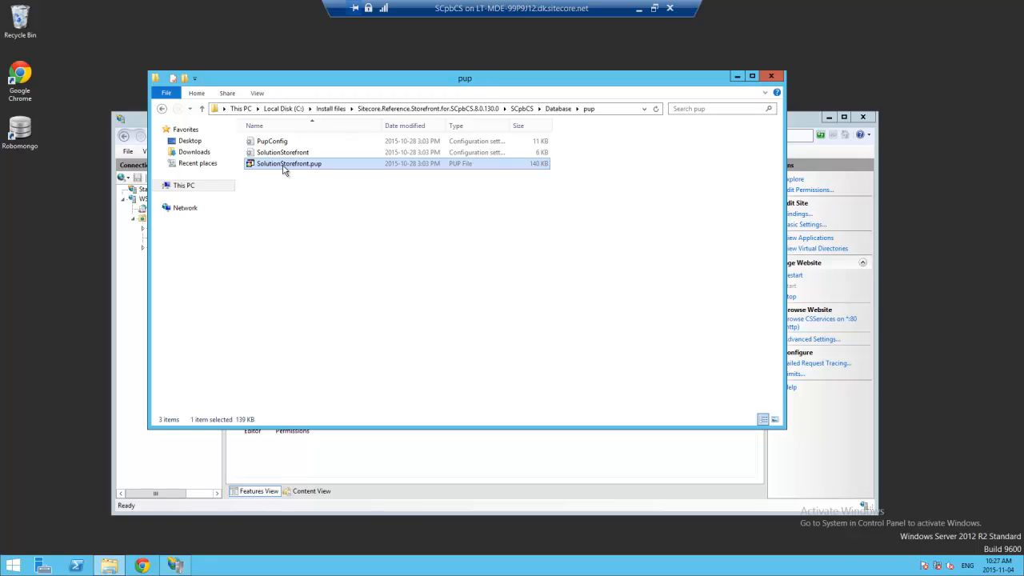
- Launch Site Packager on SolutionStorefront.pup and choose Quick unpack
{"action": "double_click", "coordinate": [284, 164]}
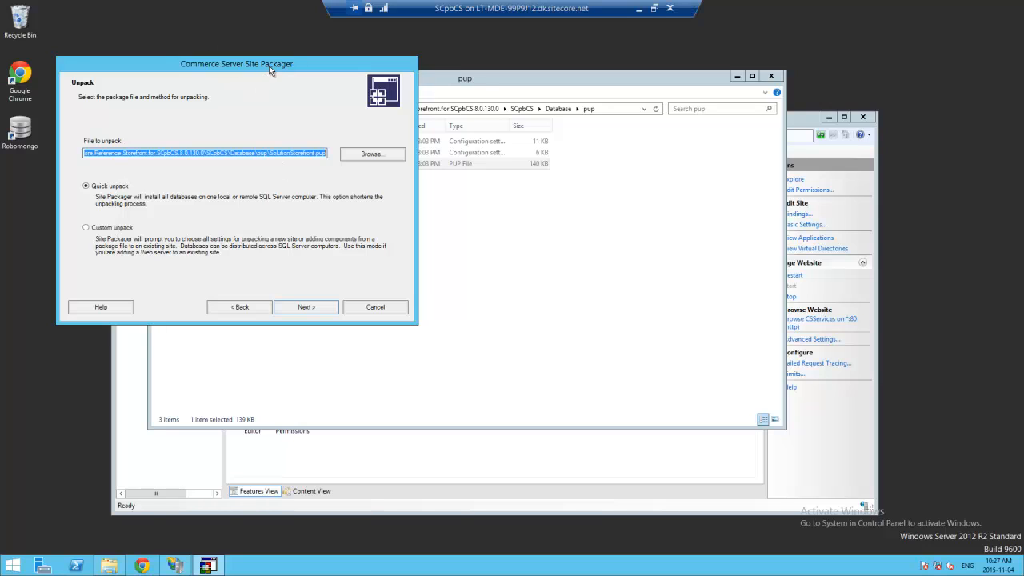
{"action": "left_click_drag", "start_coordinate": [269, 66], "coordinate": [443, 59]}
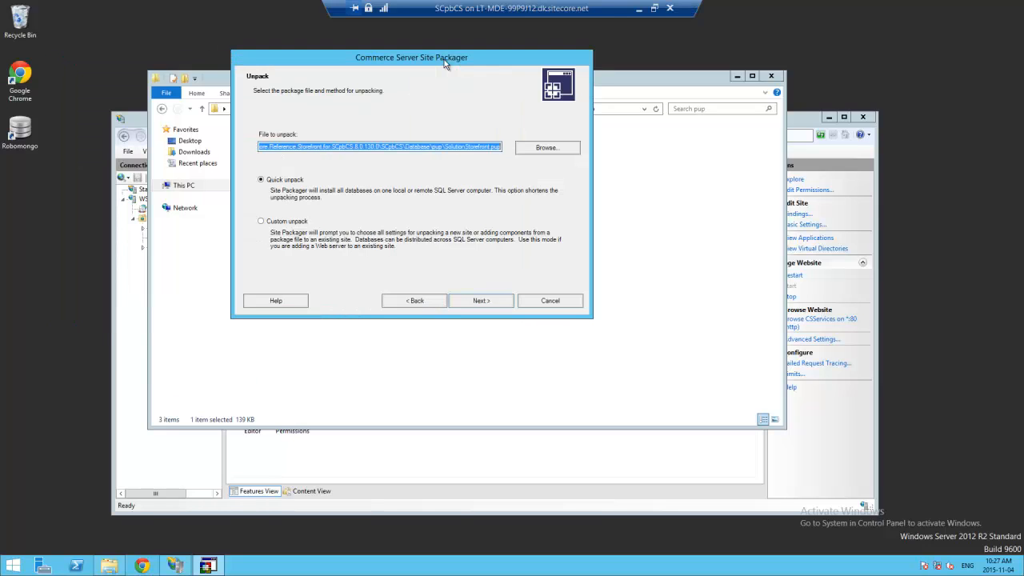
{"action": "left_click", "coordinate": [493, 304]}
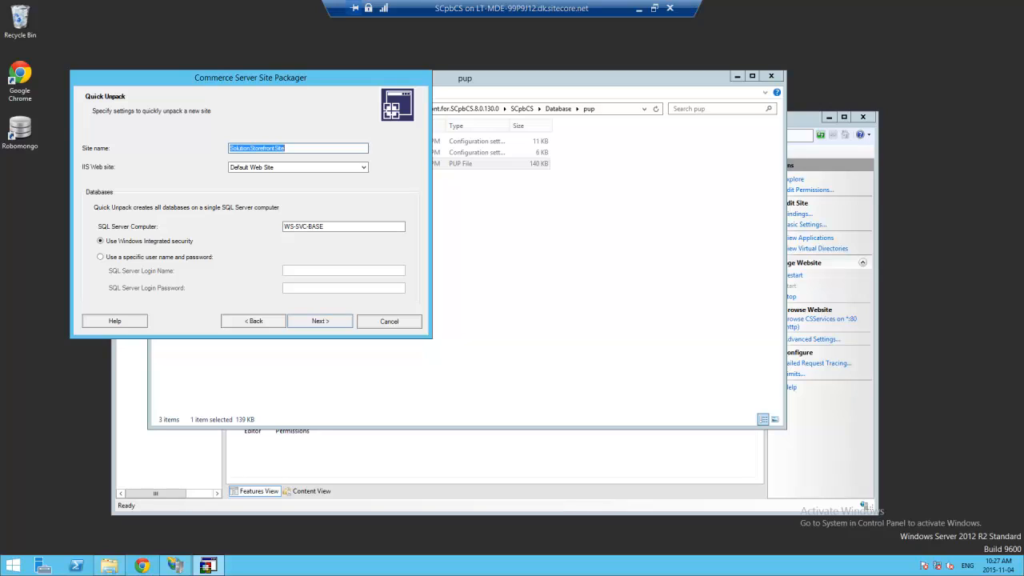
- Name the site CSSolutionStorefrontSite, target the CSServices web site, and start unpacking
{"action": "left_click", "coordinate": [244, 148]}
{"action": "left_click", "coordinate": [230, 148]}
{"action": "type", "text": "CS"}
{"action": "key", "text": "Tab"}
{"action": "left_click", "coordinate": [363, 167]}
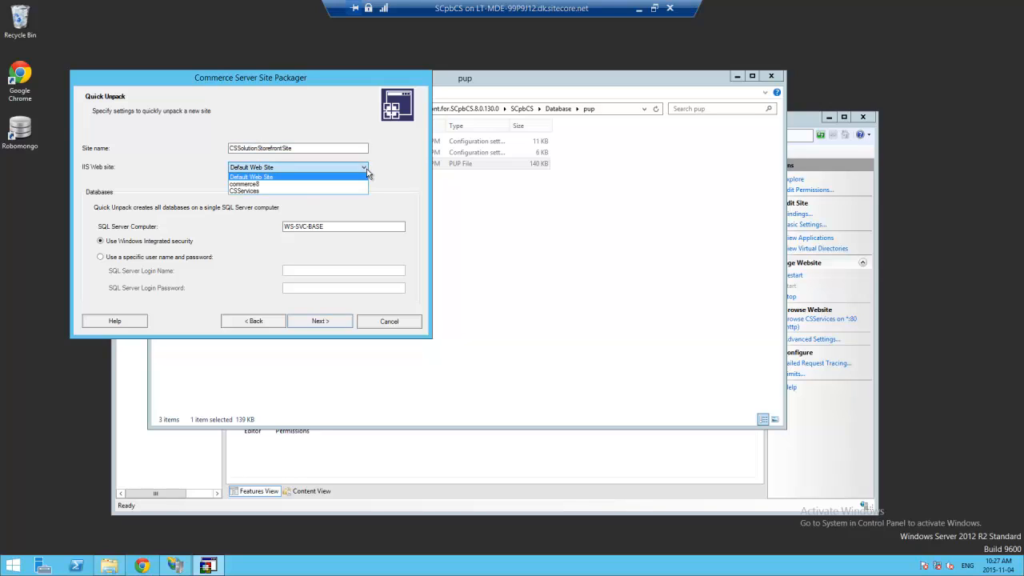
{"action": "left_click", "coordinate": [292, 192]}
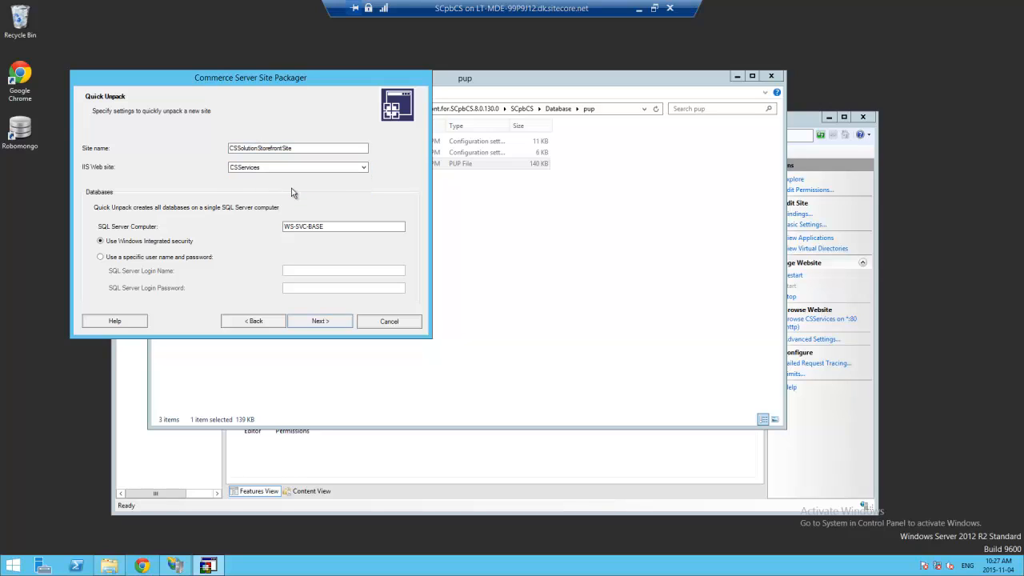
{"action": "left_click", "coordinate": [242, 170]}
{"action": "left_click", "coordinate": [319, 320]}
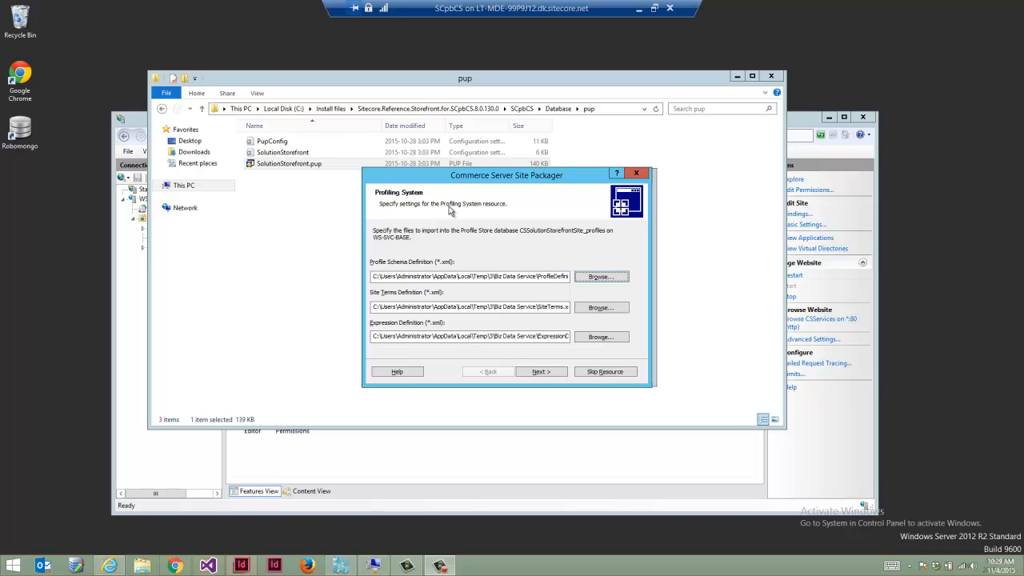
- Accept the profile definition files and check the schema script path under Profiling System
{"action": "left_click", "coordinate": [541, 372]}
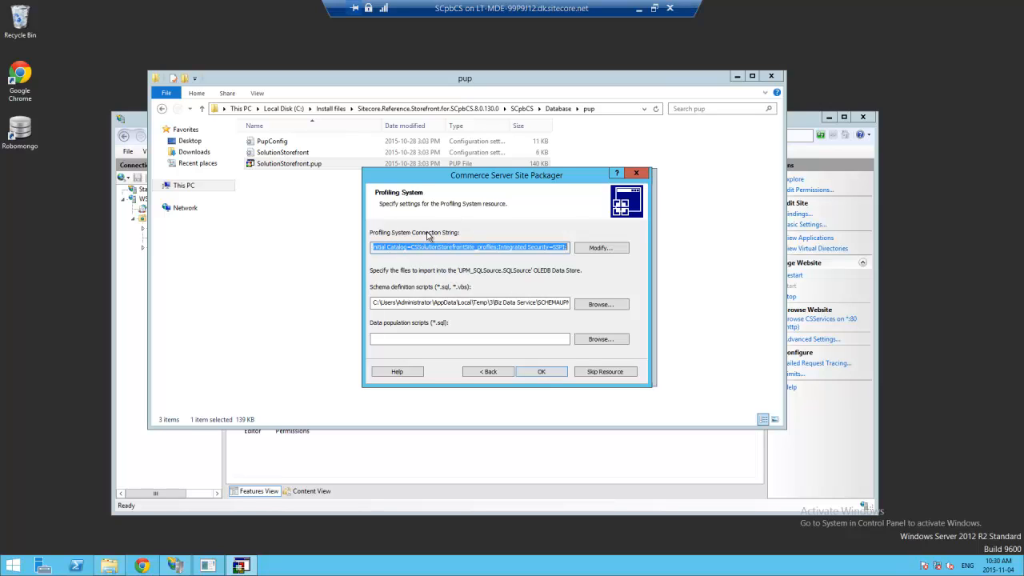
{"action": "left_click", "coordinate": [535, 303]}
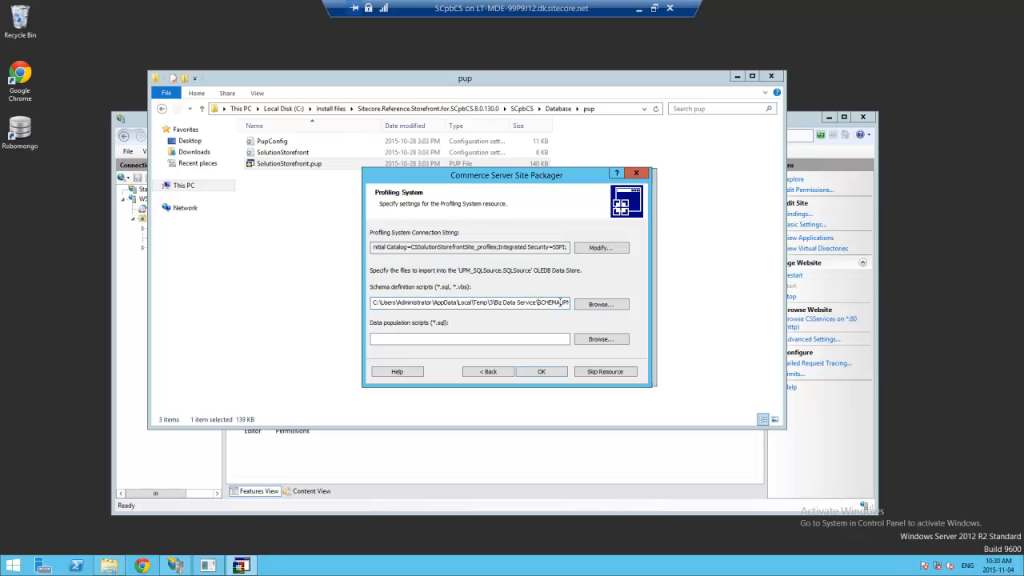
{"action": "key", "text": "shift+End"}
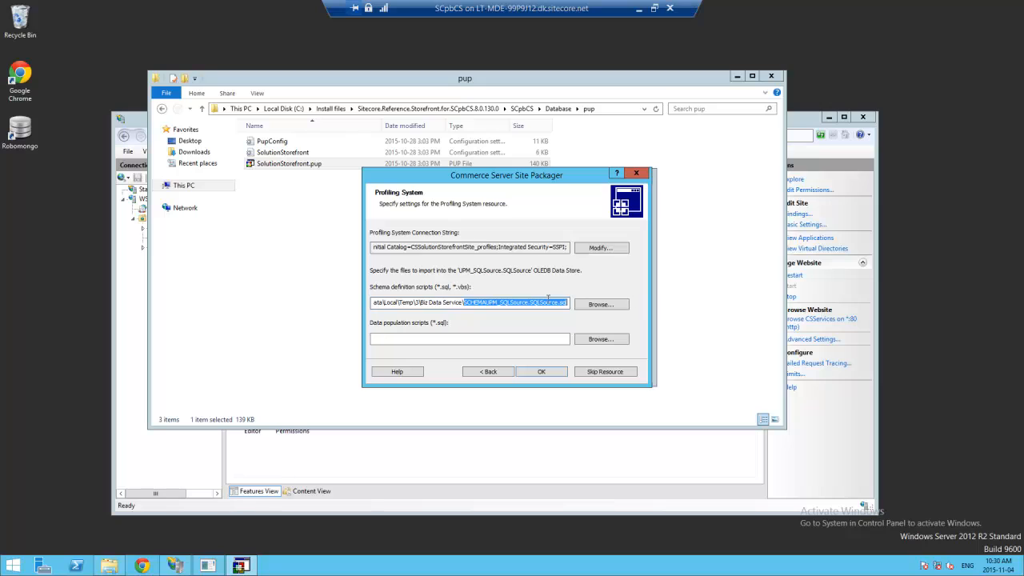
{"action": "left_click", "coordinate": [547, 301]}
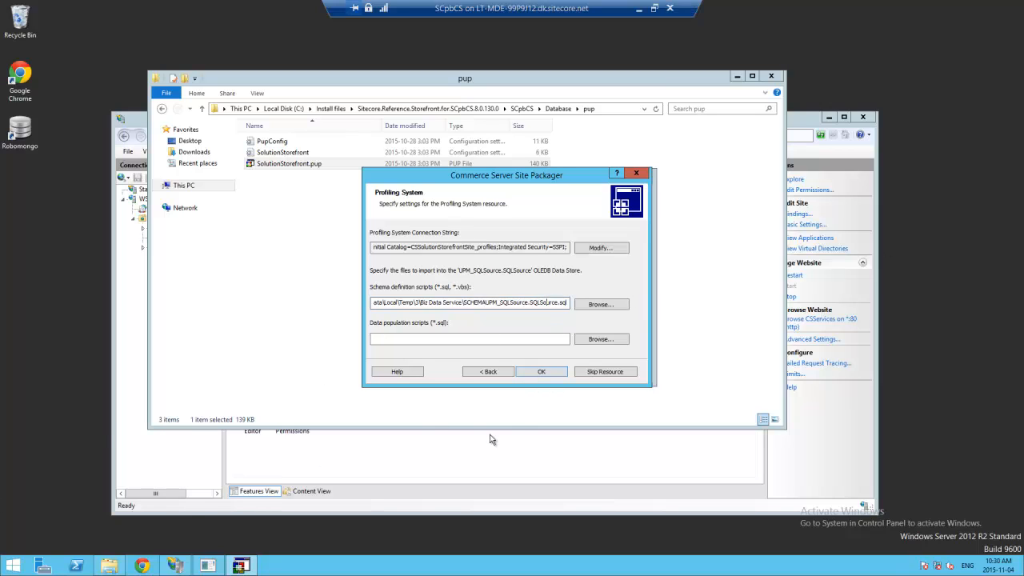
{"action": "left_click", "coordinate": [539, 372]}
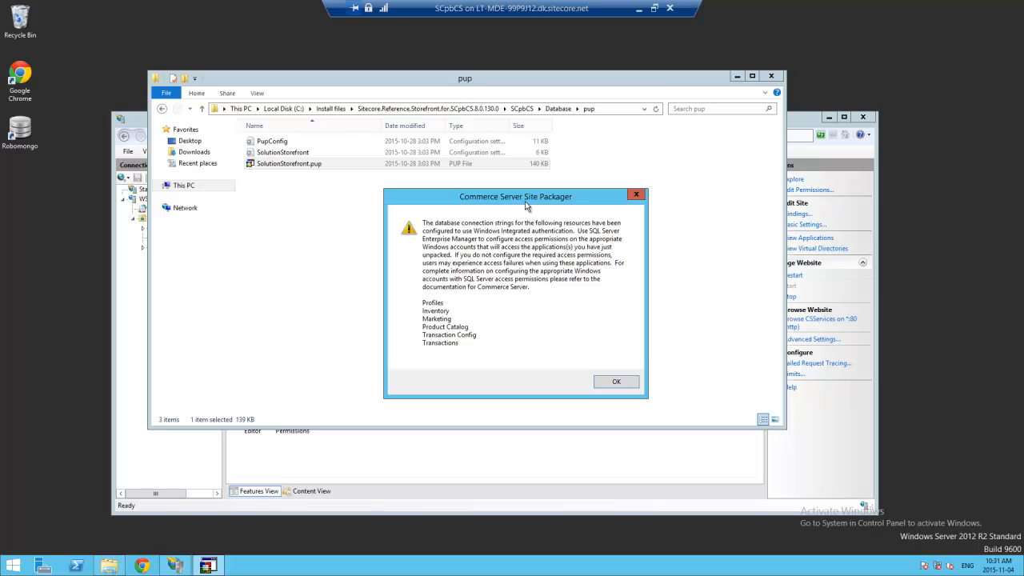
- Dismiss the Windows Integrated authentication warning and let unpacking complete
{"action": "left_click_drag", "start_coordinate": [518, 202], "coordinate": [536, 213]}
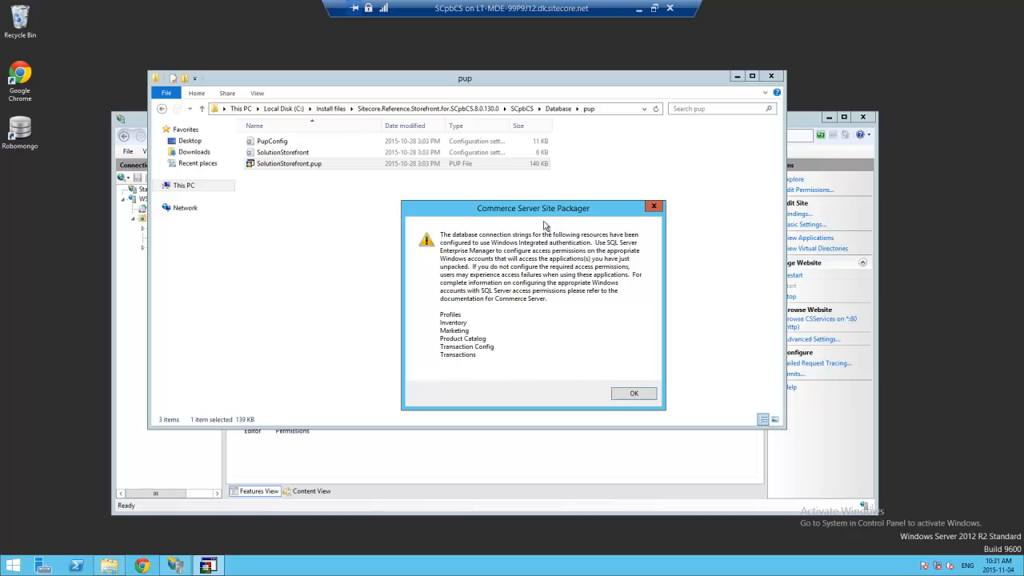
{"action": "left_click", "coordinate": [636, 395]}
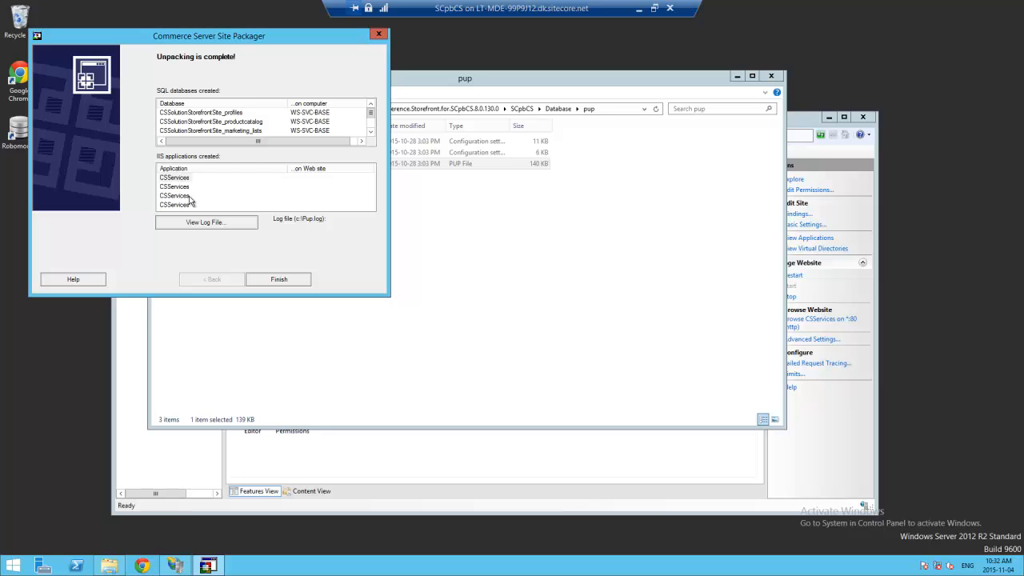
- Refresh the CSServices site in IIS Manager and expand its applications
{"action": "left_click", "coordinate": [375, 497]}
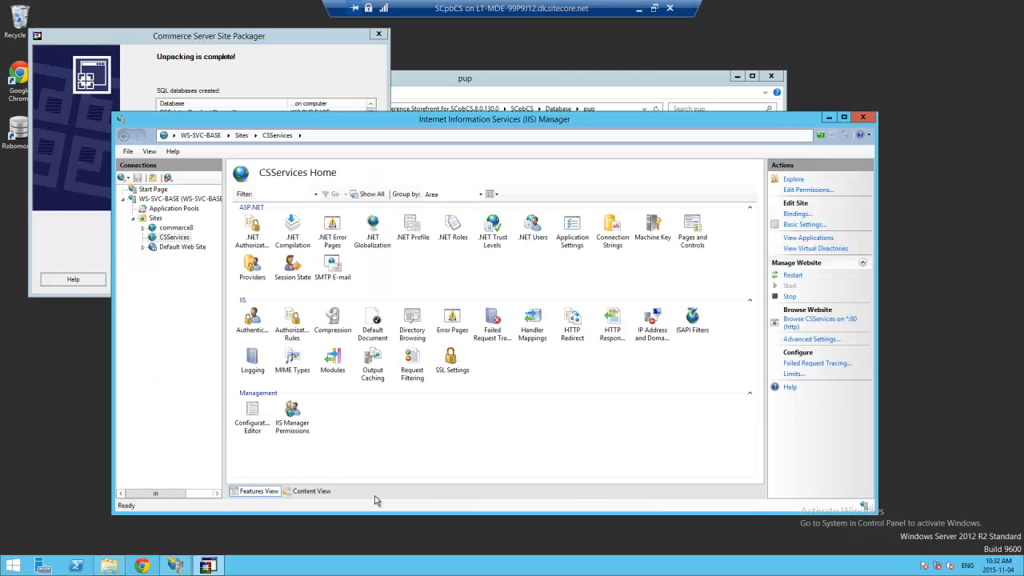
{"action": "left_click", "coordinate": [134, 219]}
{"action": "left_click", "coordinate": [135, 218]}
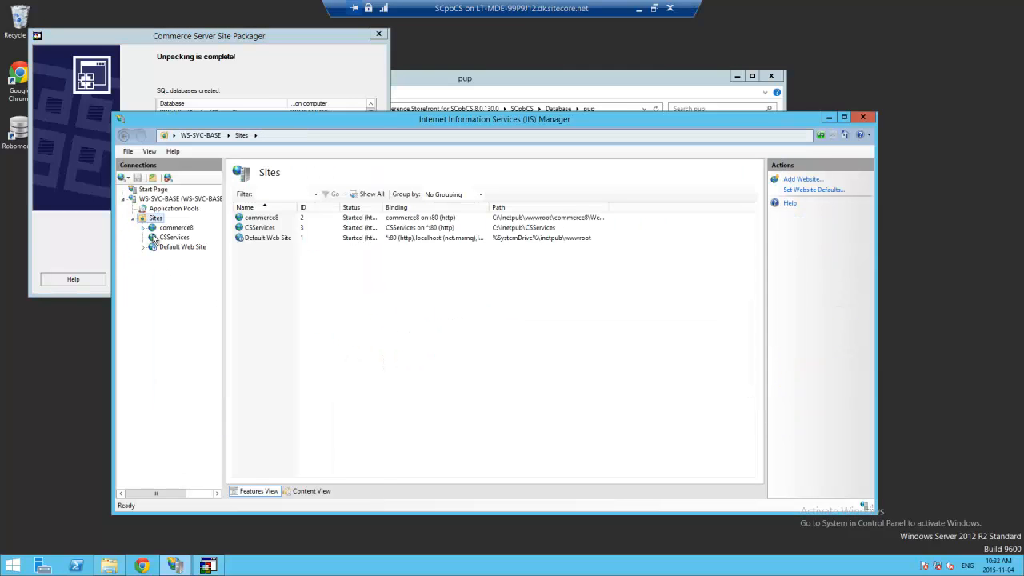
{"action": "left_click", "coordinate": [155, 238]}
{"action": "right_click", "coordinate": [153, 240]}
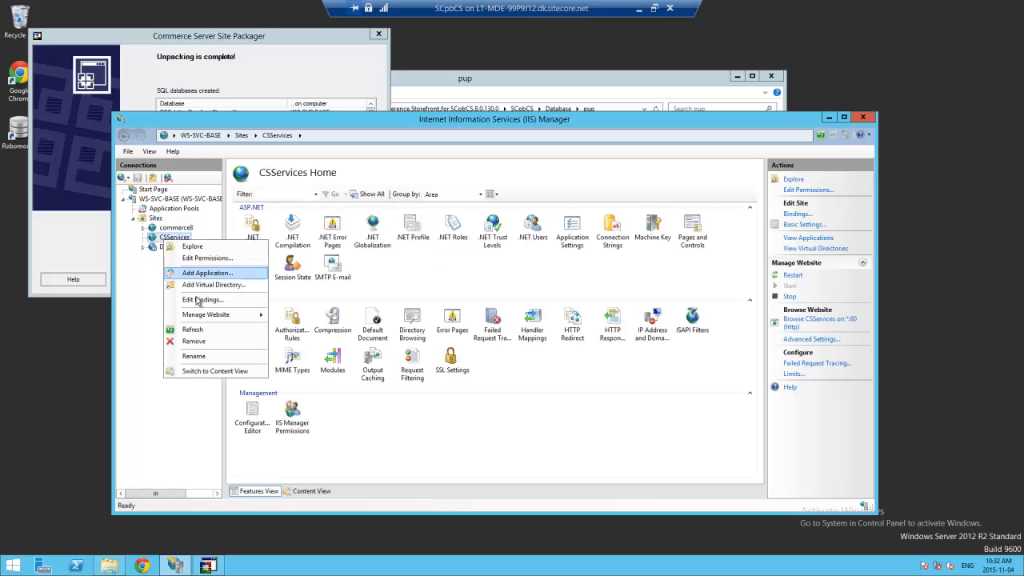
{"action": "left_click", "coordinate": [213, 331]}
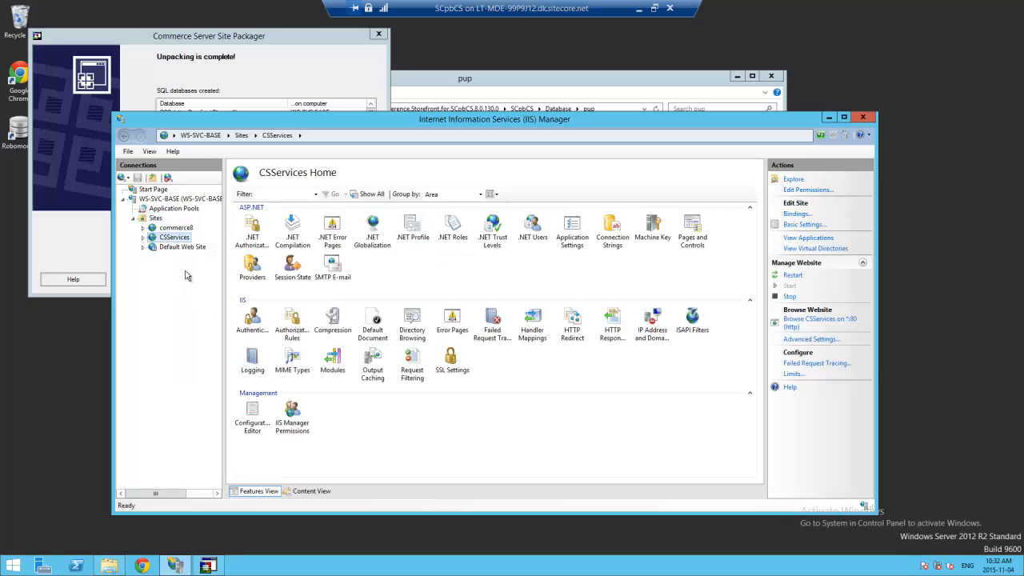
{"action": "left_click", "coordinate": [143, 237]}
- Review the Catalog, Marketing, Orders and Profiles SolutionStorefrontSite web service applications
{"action": "left_click_drag", "start_coordinate": [225, 254], "coordinate": [343, 250]}
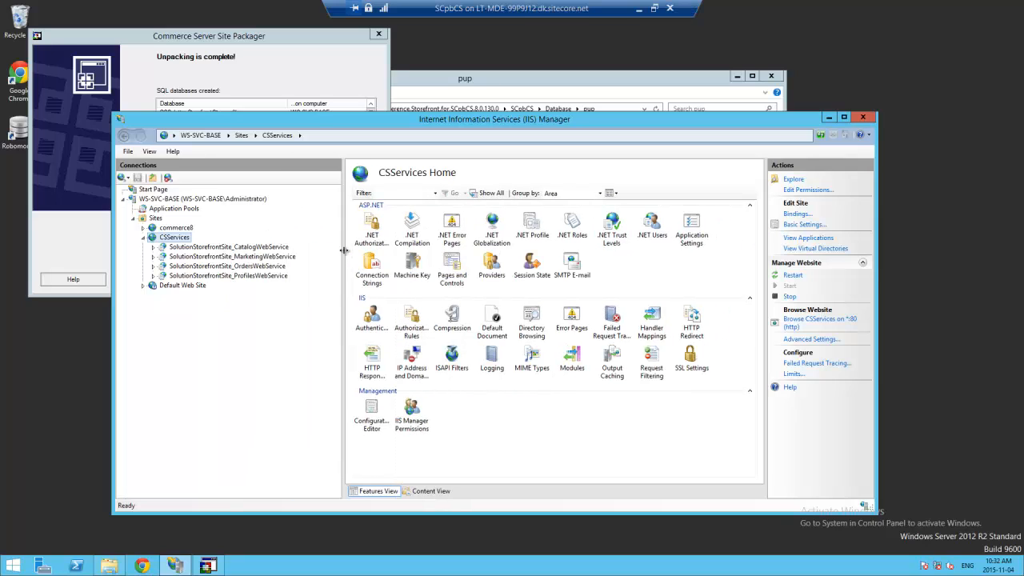
{"action": "left_click", "coordinate": [208, 247]}
{"action": "left_click", "coordinate": [224, 256]}
{"action": "left_click", "coordinate": [224, 265]}
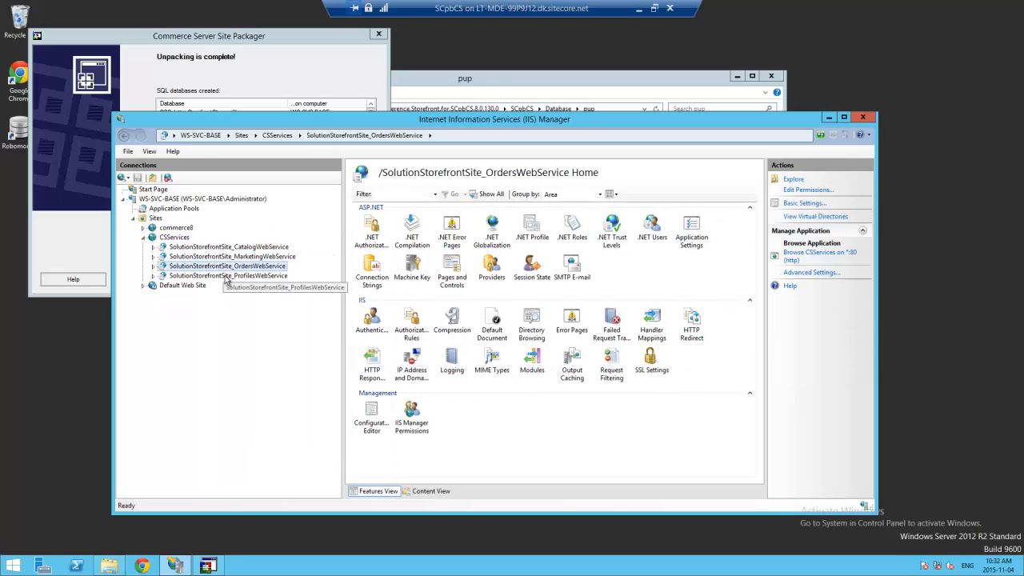
{"action": "left_click", "coordinate": [224, 276]}
{"action": "left_click", "coordinate": [176, 238]}
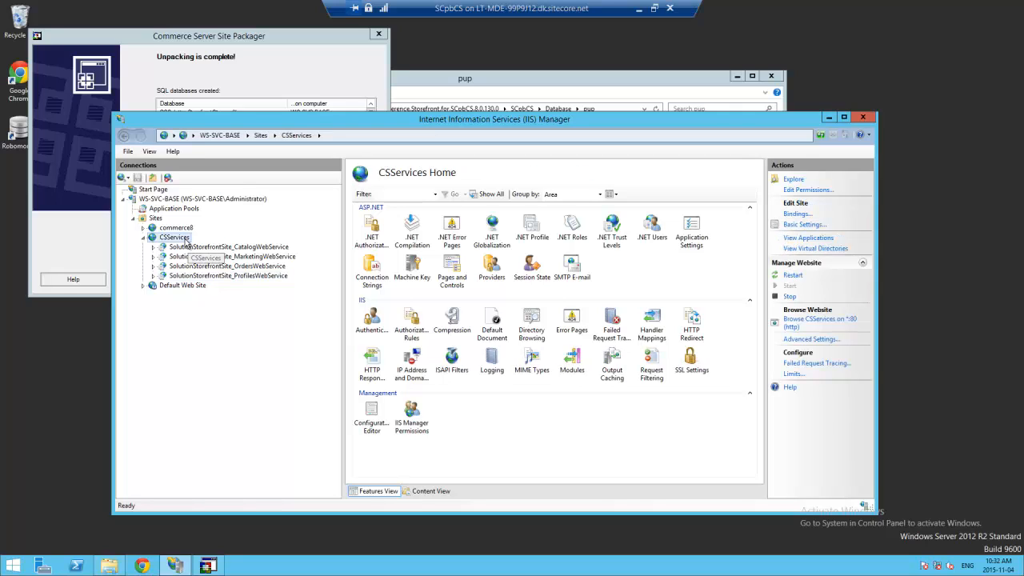
{"action": "left_click", "coordinate": [236, 37]}
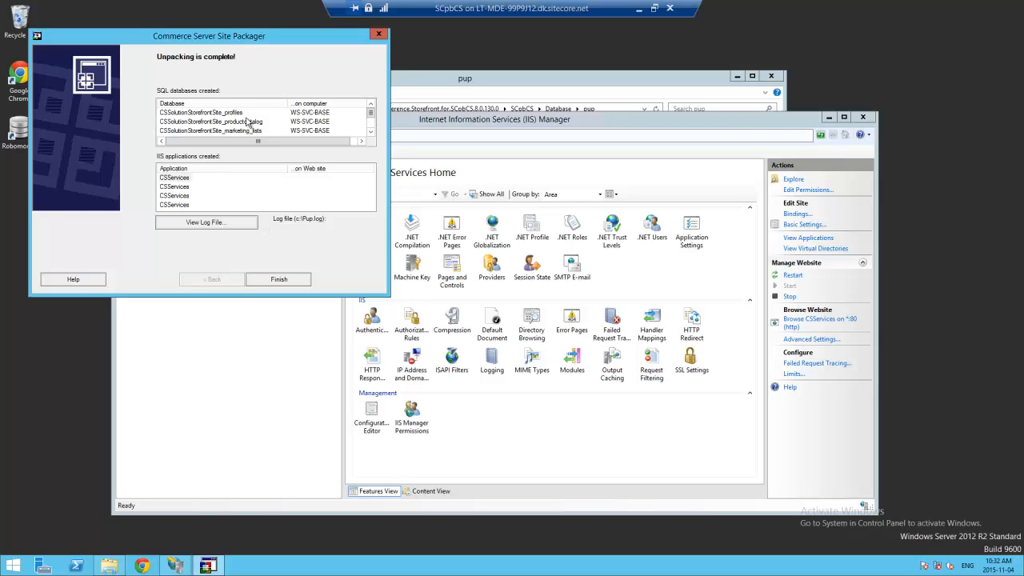
- Compare the Site Packager summary with IIS Manager, then show the Application Pools list
{"action": "left_click", "coordinate": [425, 124]}
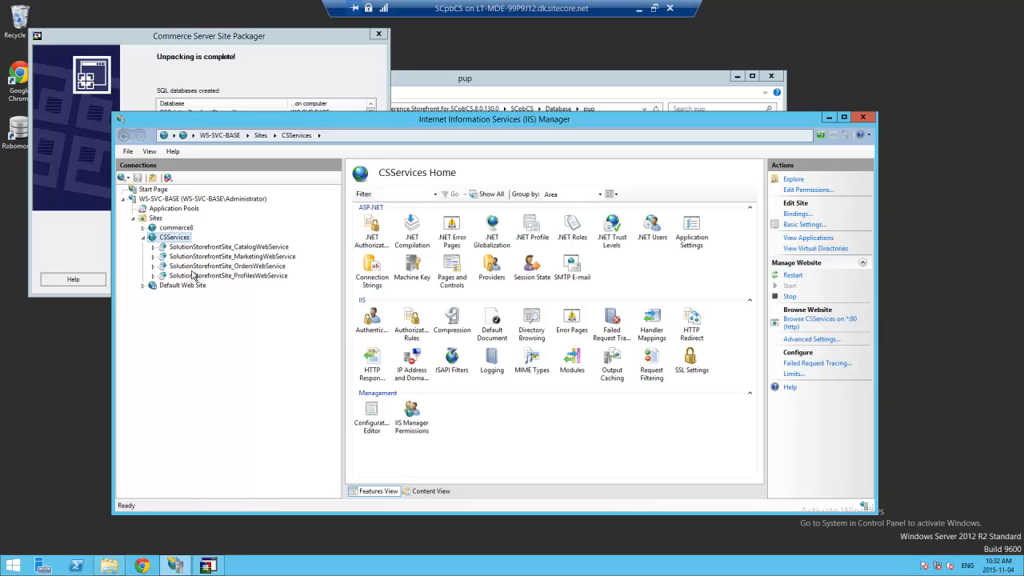
{"action": "left_click", "coordinate": [261, 40]}
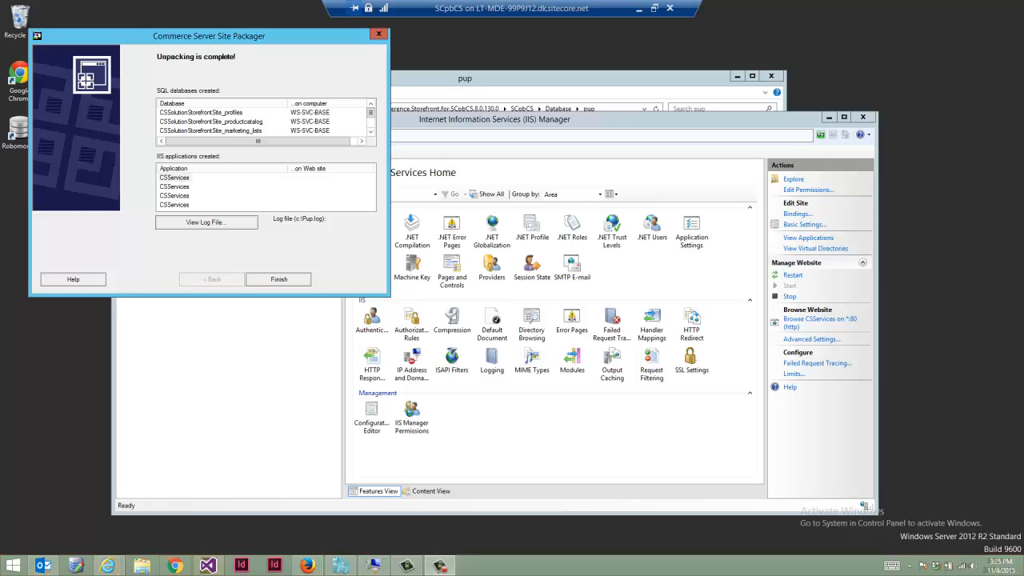
{"action": "left_click", "coordinate": [498, 120]}
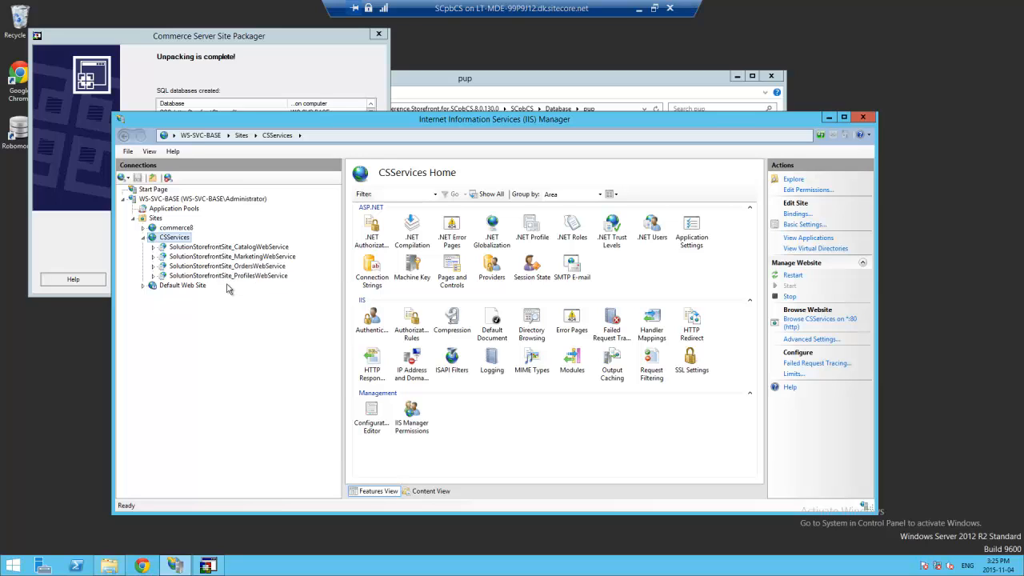
{"action": "left_click", "coordinate": [193, 214]}
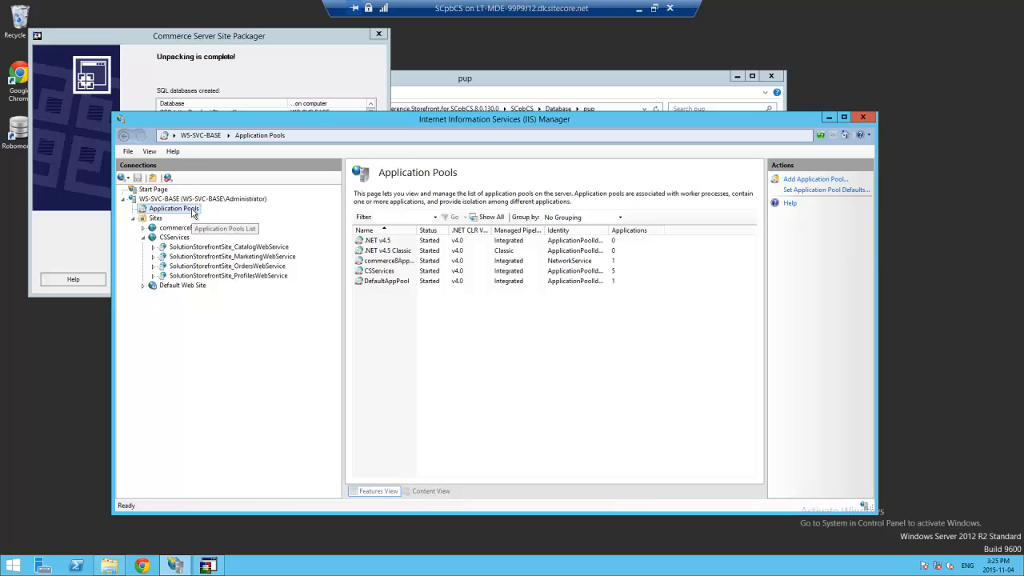
- Create a new application pool named CatalogWebSvcAppPool
{"action": "left_click", "coordinate": [814, 181]}
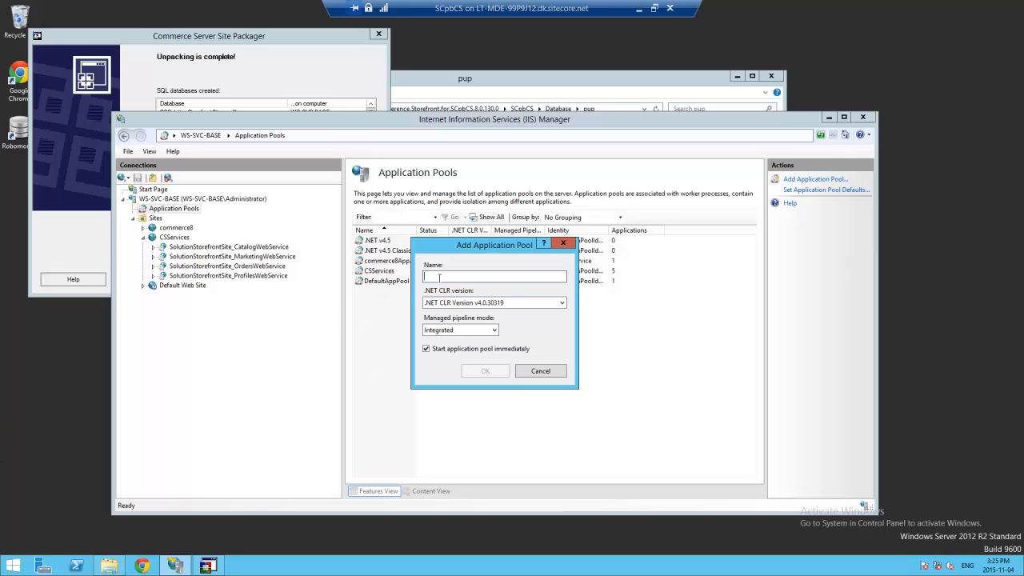
{"action": "type", "text": "CatalogWebSvcAppPool"}
{"action": "left_click", "coordinate": [484, 372]}
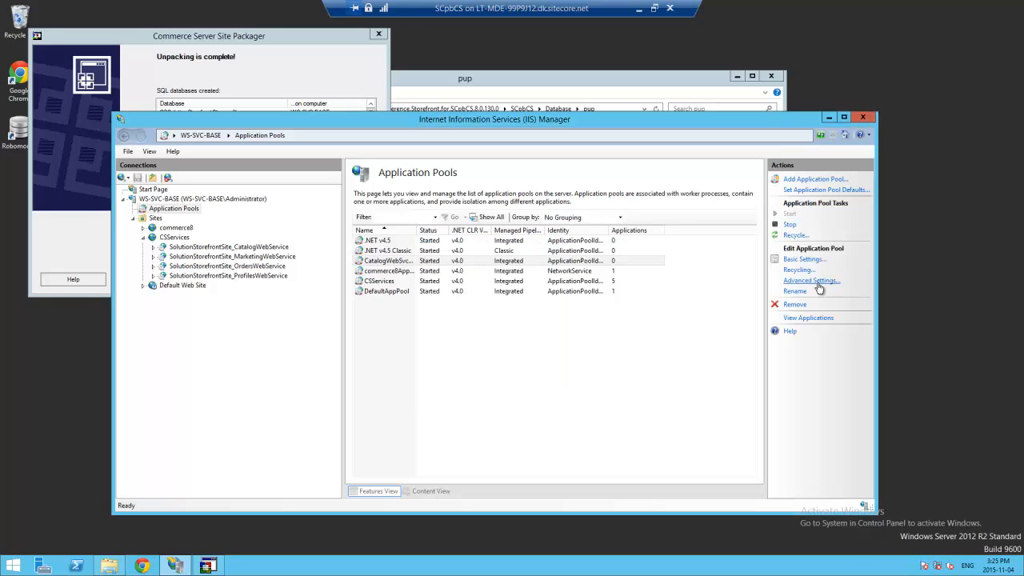
- Set CatalogWebSvcAppPool's identity to the Administrator account, entering and confirming its password
{"action": "left_click", "coordinate": [792, 280]}
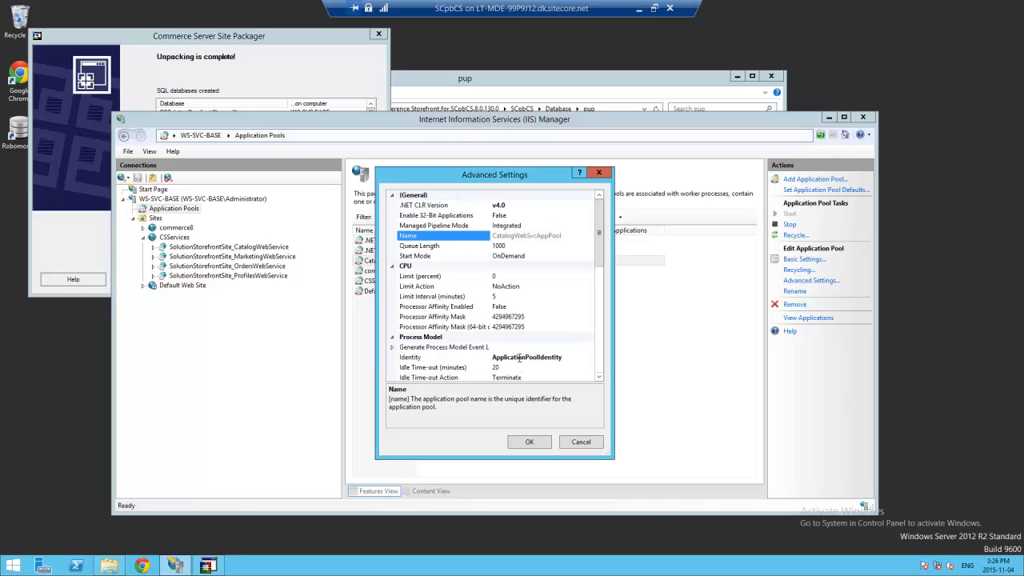
{"action": "left_click", "coordinate": [582, 358]}
{"action": "left_click", "coordinate": [592, 357]}
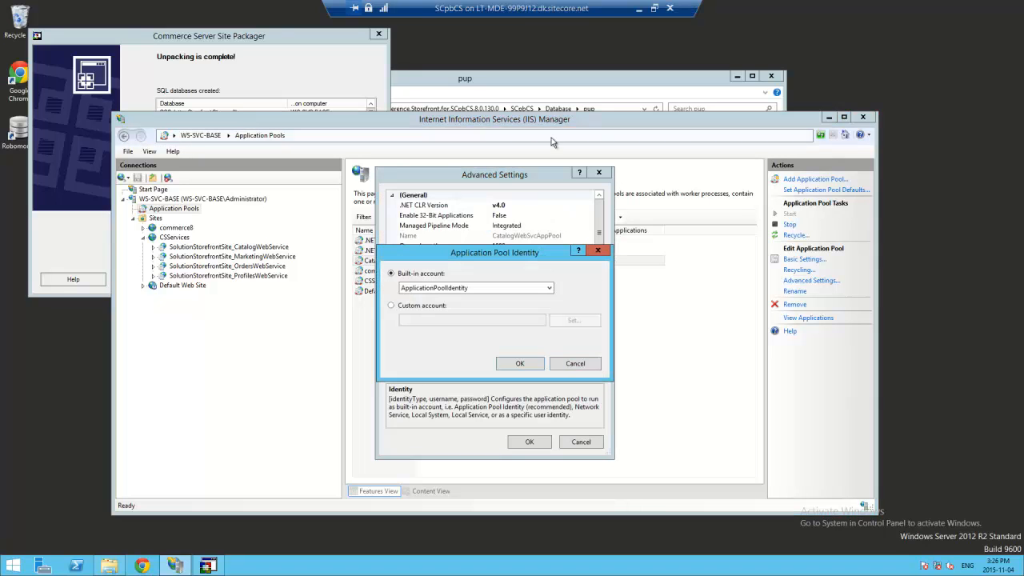
{"action": "left_click", "coordinate": [404, 306]}
{"action": "left_click", "coordinate": [572, 320]}
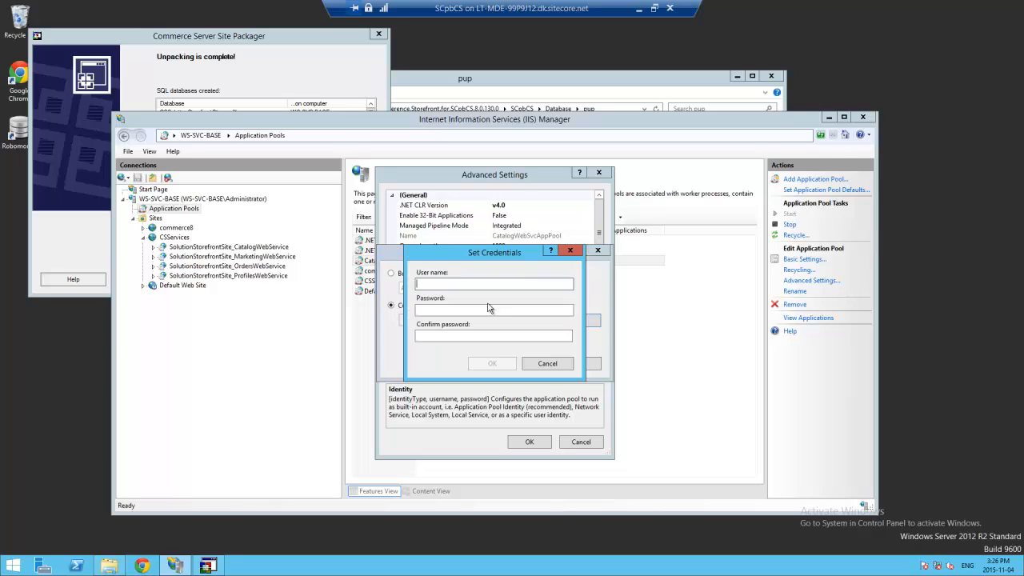
{"action": "type", "text": "Administ"}
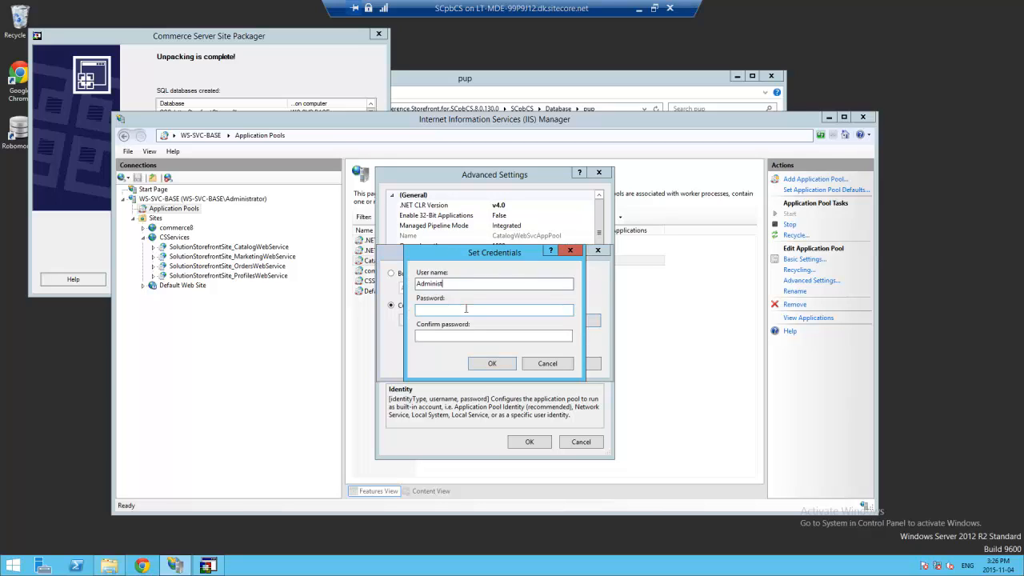
{"action": "type", "text": "rator"}
{"action": "left_click", "coordinate": [466, 308]}
{"action": "type", "text": "password"}
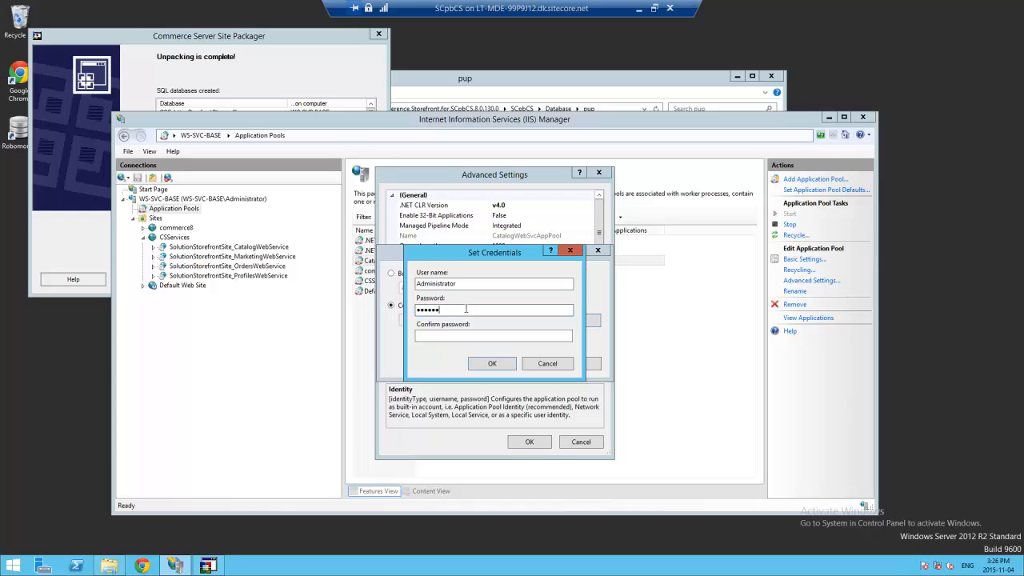
{"action": "key", "text": "Tab"}
{"action": "type", "text": "password"}
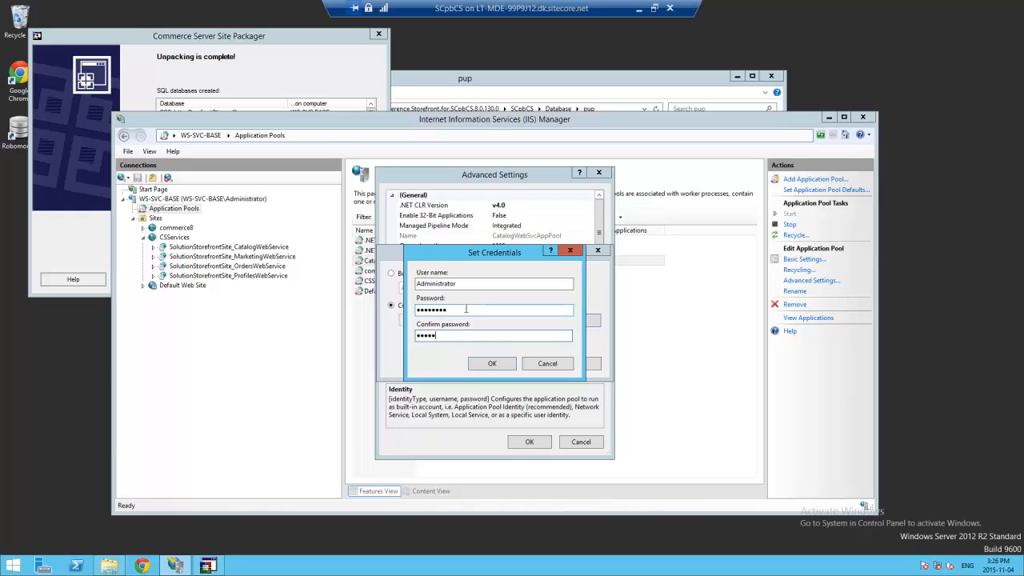
{"action": "left_click", "coordinate": [488, 363]}
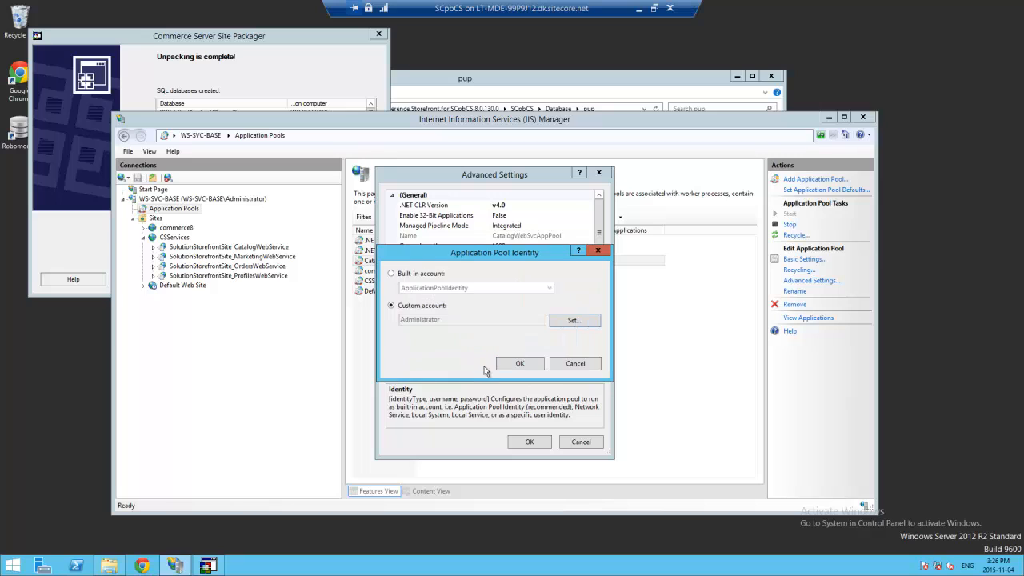
{"action": "left_click", "coordinate": [534, 368]}
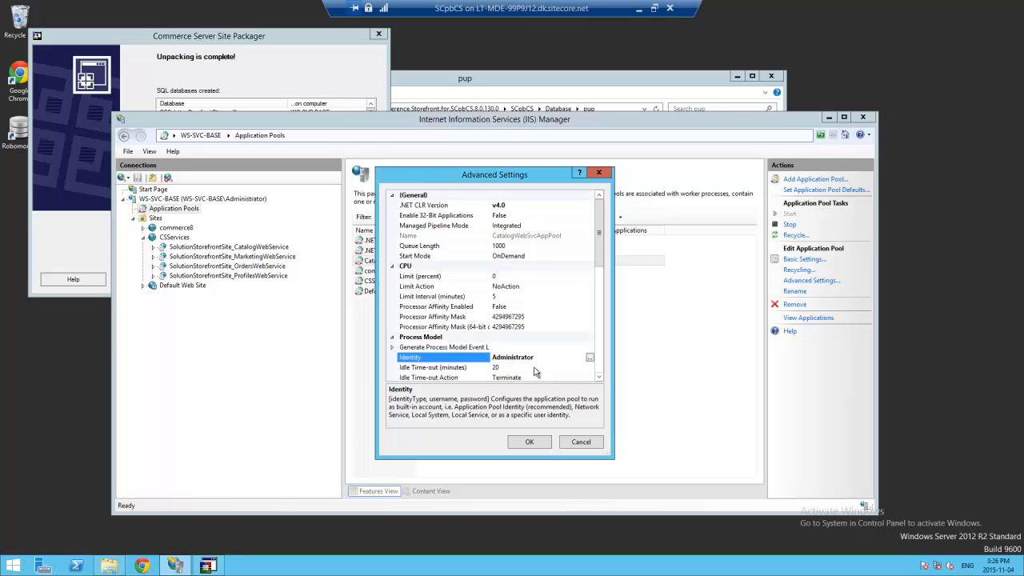
{"action": "left_click", "coordinate": [539, 445]}
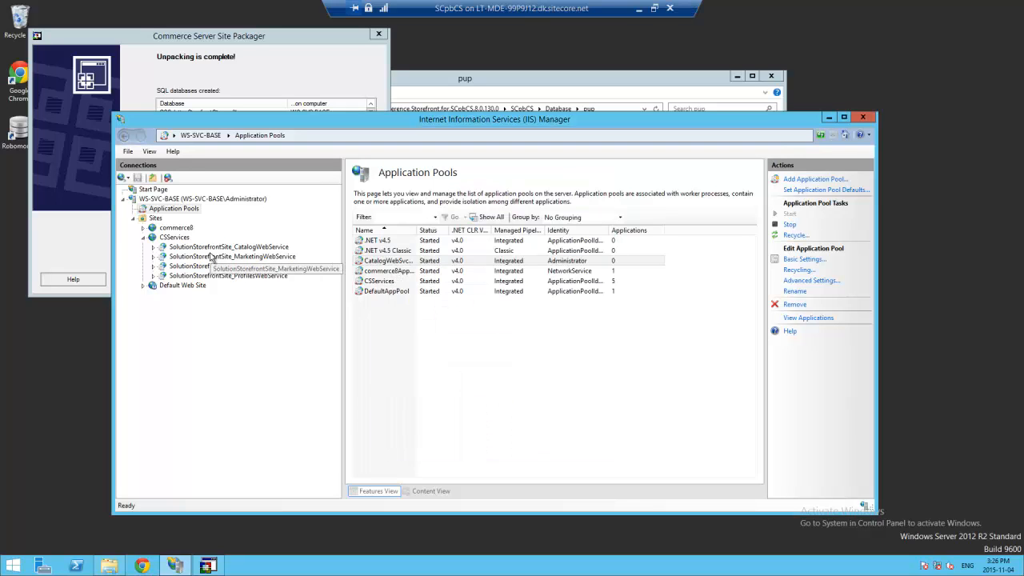
{"action": "left_click", "coordinate": [216, 248]}
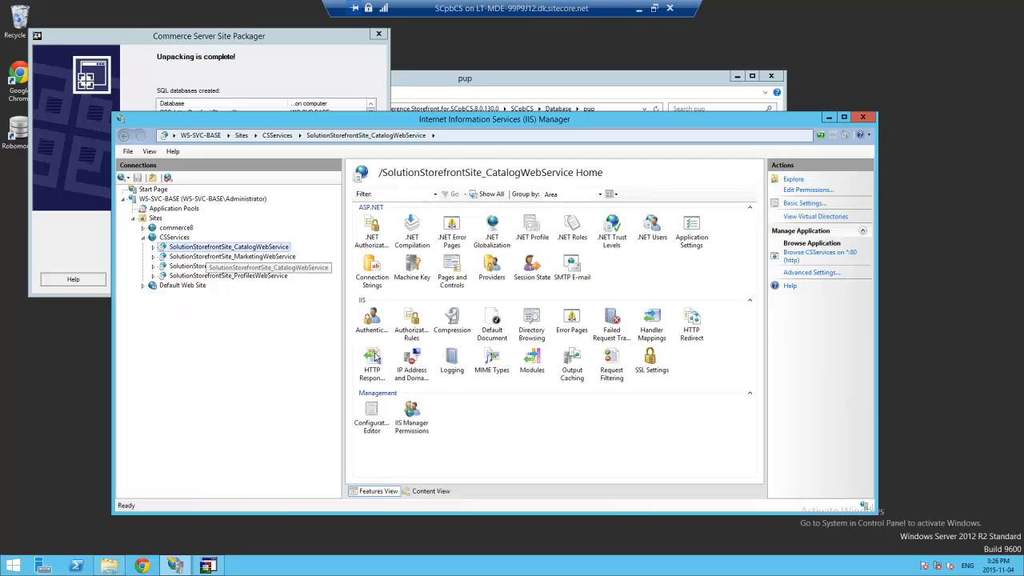
- Move NTLM above Negotiate in CatalogWebService's Windows Authentication providers
{"action": "double_click", "coordinate": [371, 322]}
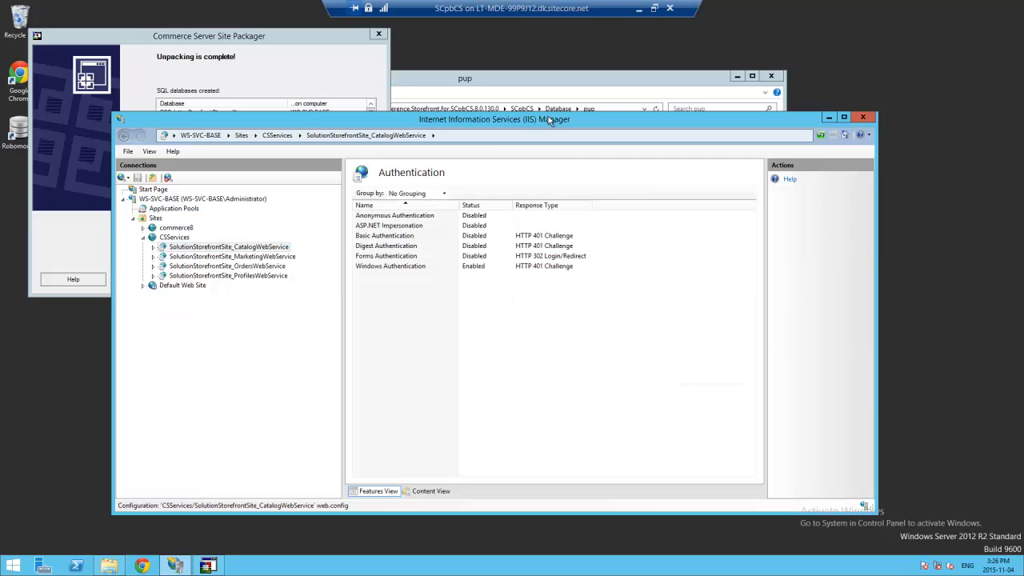
{"action": "left_click", "coordinate": [379, 217]}
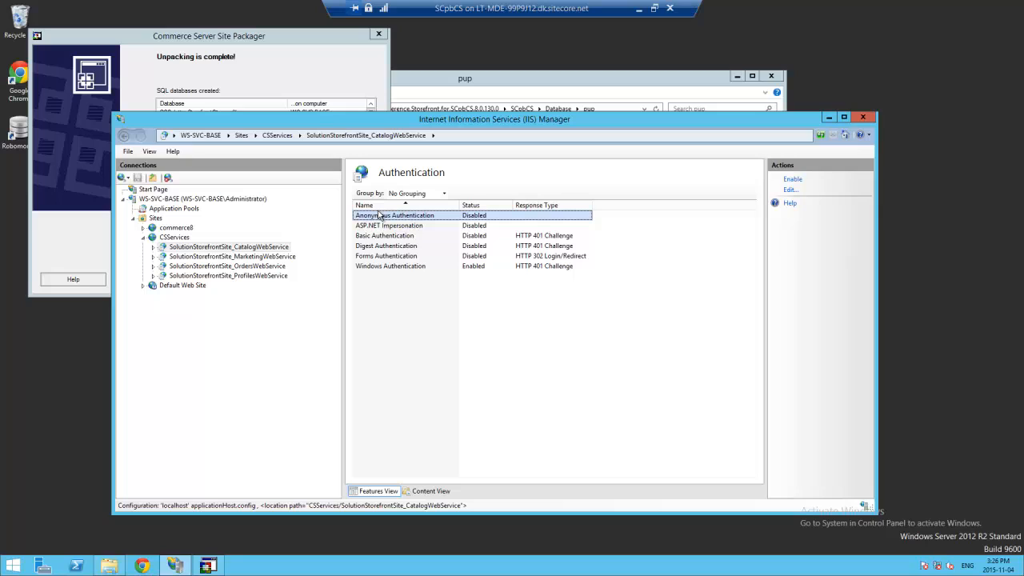
{"action": "left_click", "coordinate": [396, 267]}
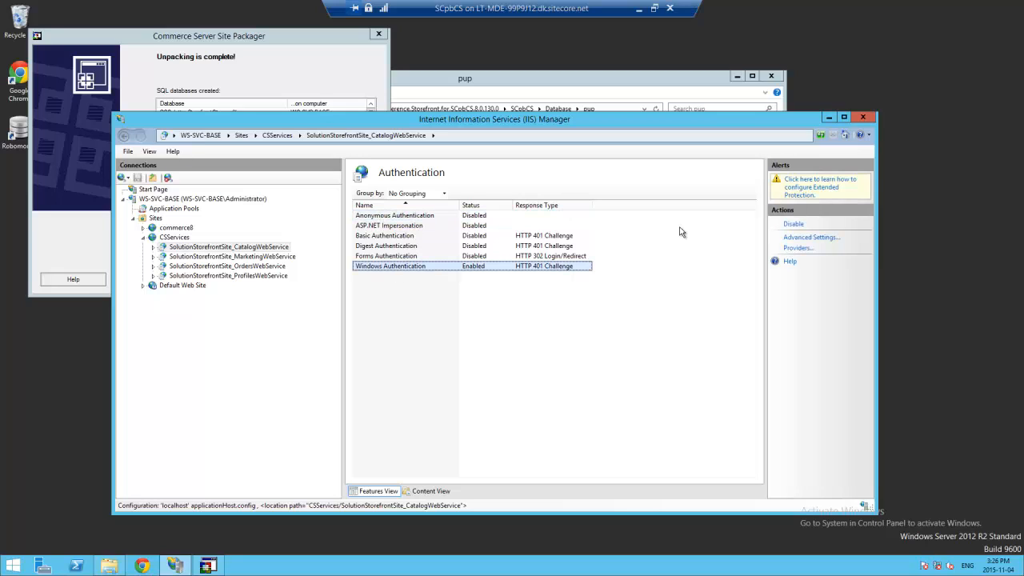
{"action": "left_click", "coordinate": [797, 248]}
{"action": "left_click", "coordinate": [440, 269]}
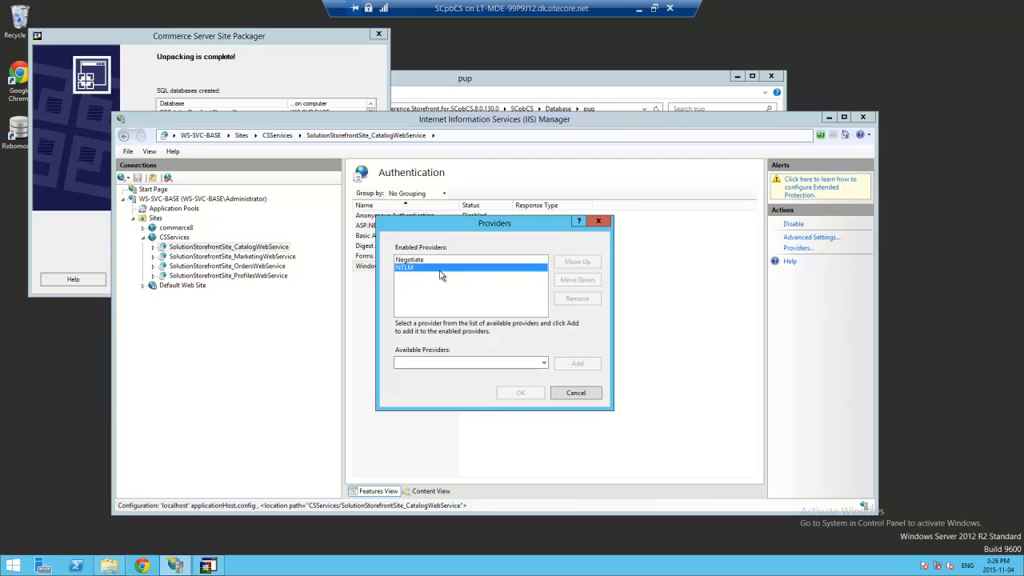
{"action": "left_click", "coordinate": [576, 262]}
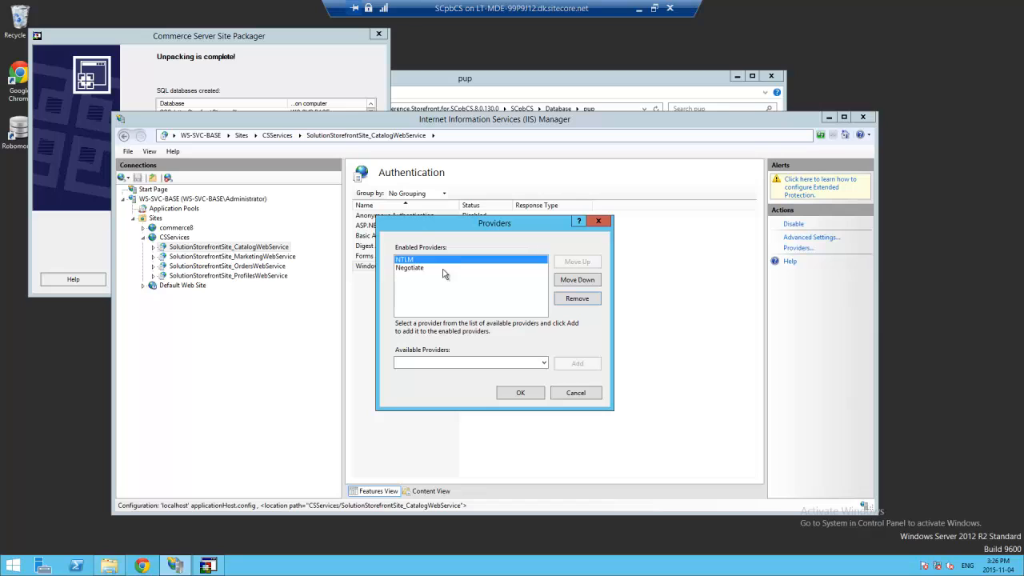
{"action": "left_click", "coordinate": [520, 392]}
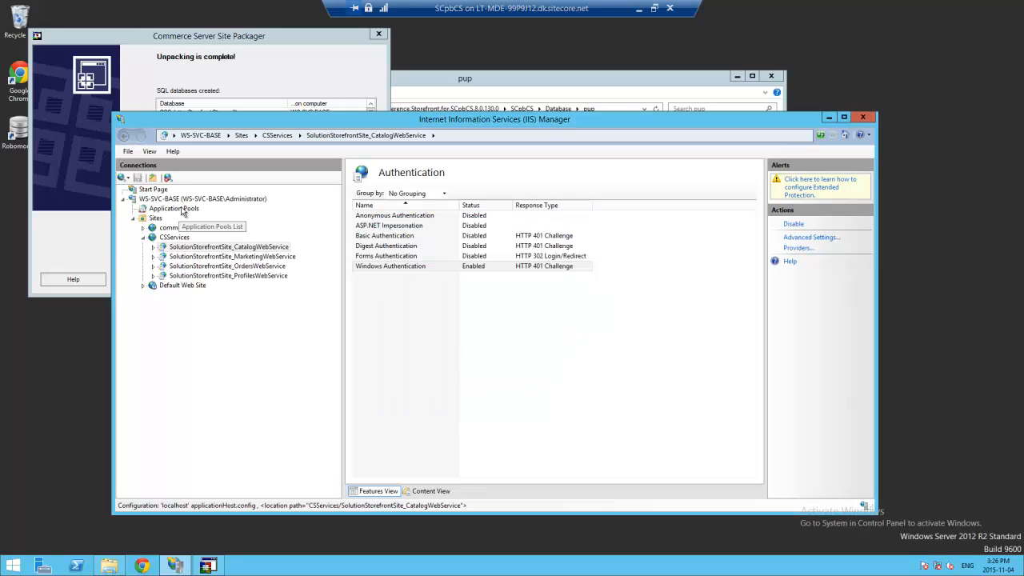
- Assign the CatalogWebService application to CatalogWebSvcAppPool via its Advanced Settings
{"action": "left_click", "coordinate": [266, 247]}
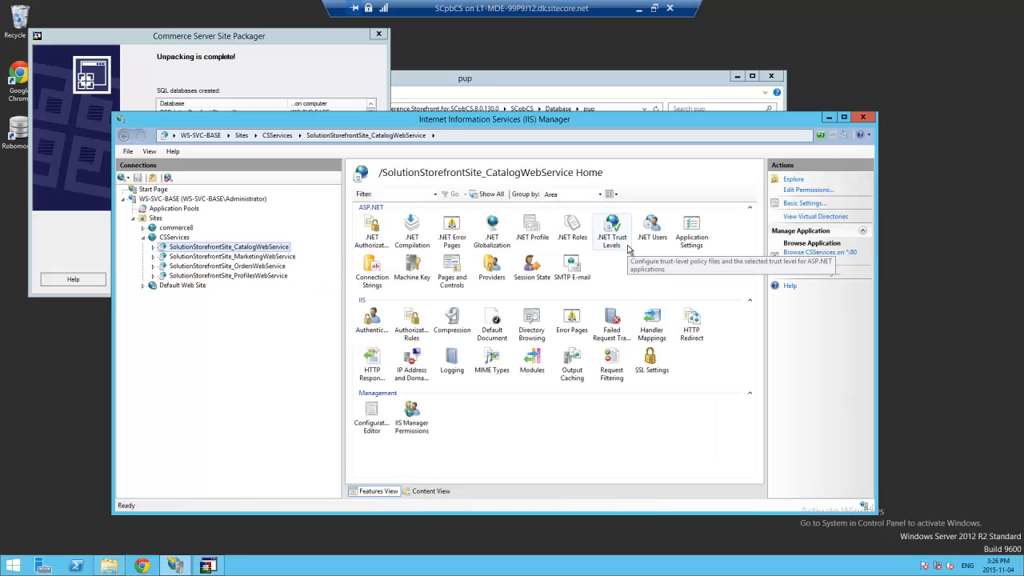
{"action": "left_click", "coordinate": [803, 204]}
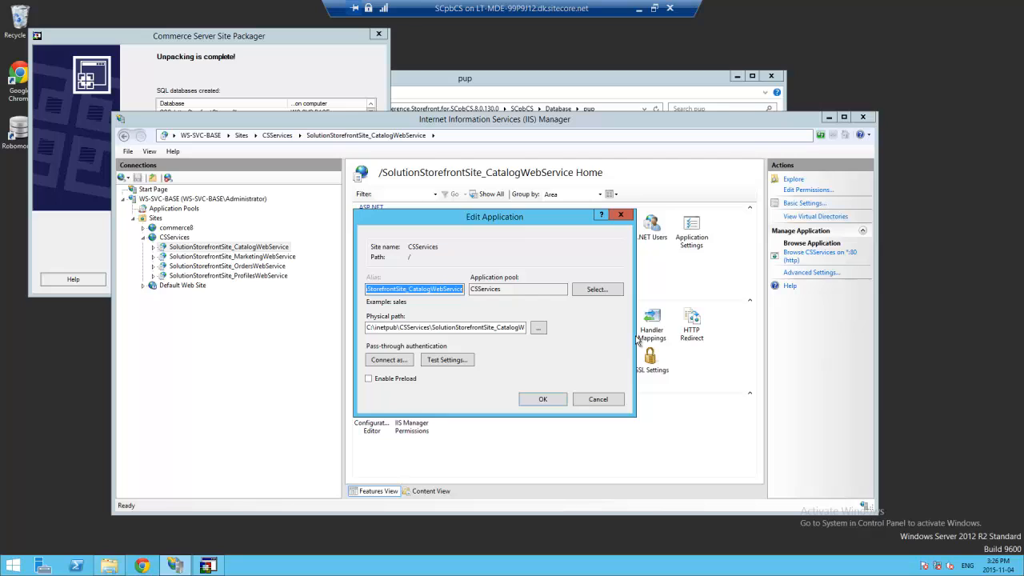
{"action": "left_click", "coordinate": [608, 400]}
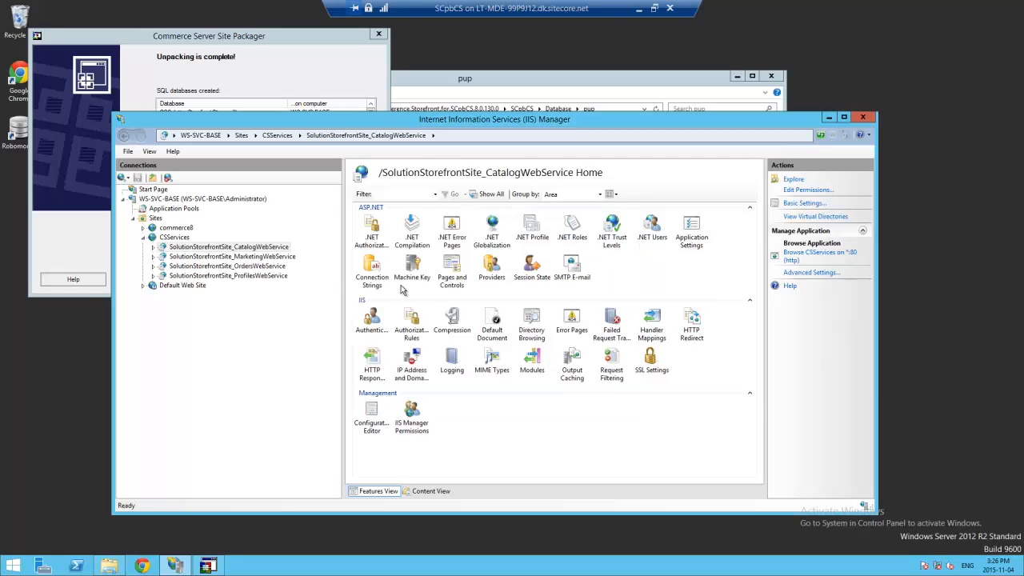
{"action": "left_click", "coordinate": [809, 272]}
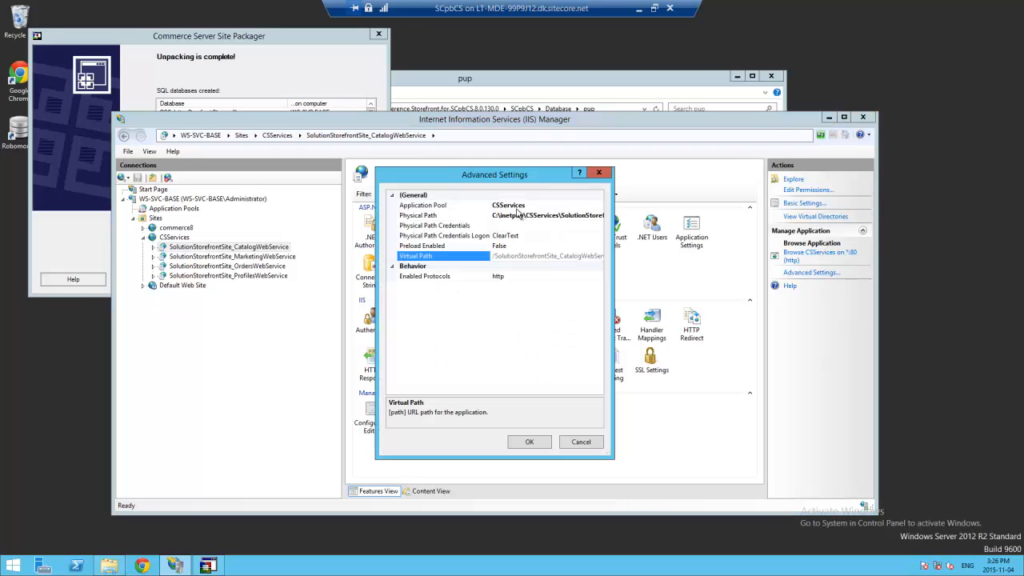
{"action": "left_click", "coordinate": [515, 205]}
{"action": "left_click", "coordinate": [600, 207]}
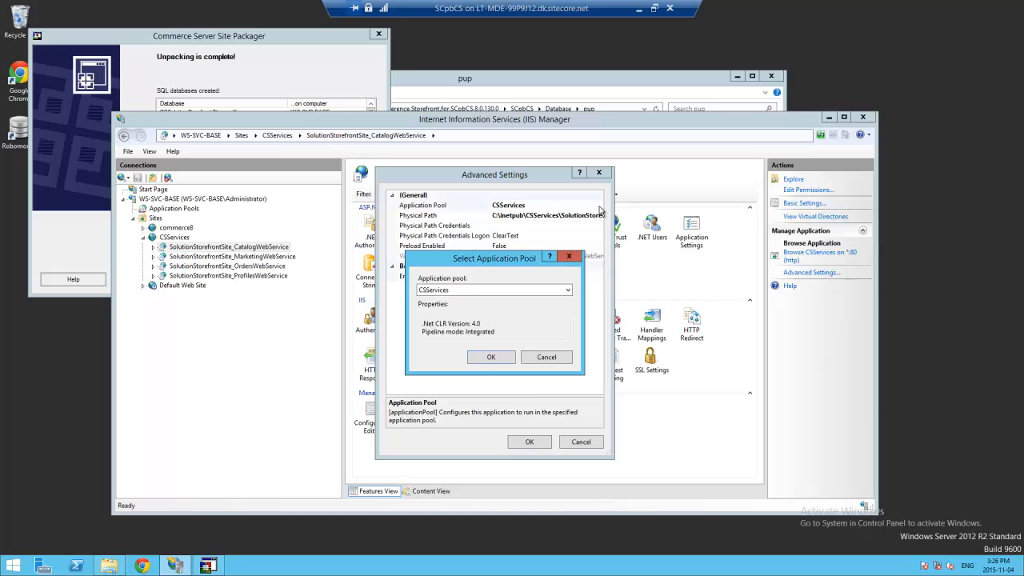
{"action": "left_click", "coordinate": [479, 291]}
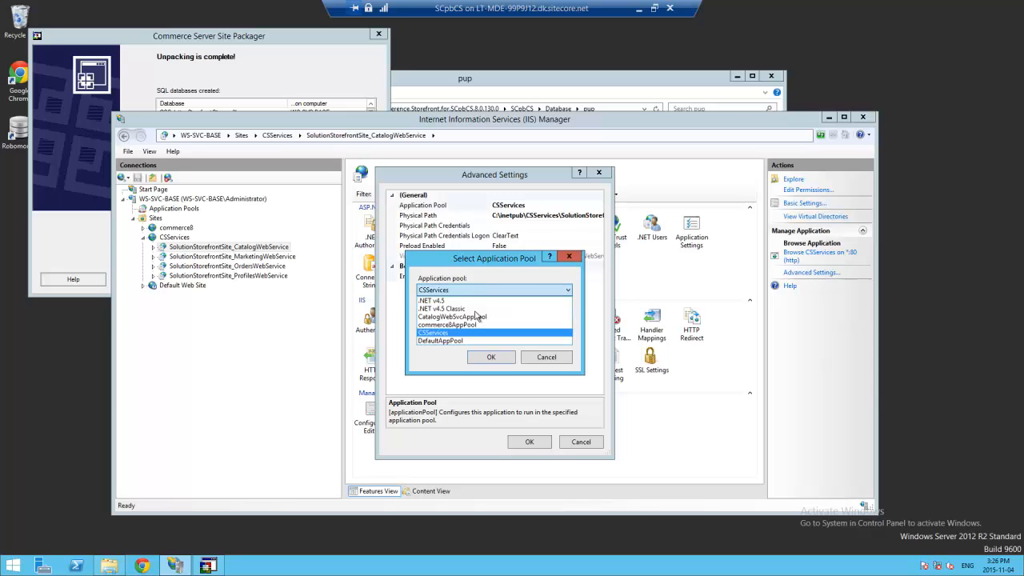
{"action": "left_click", "coordinate": [478, 317]}
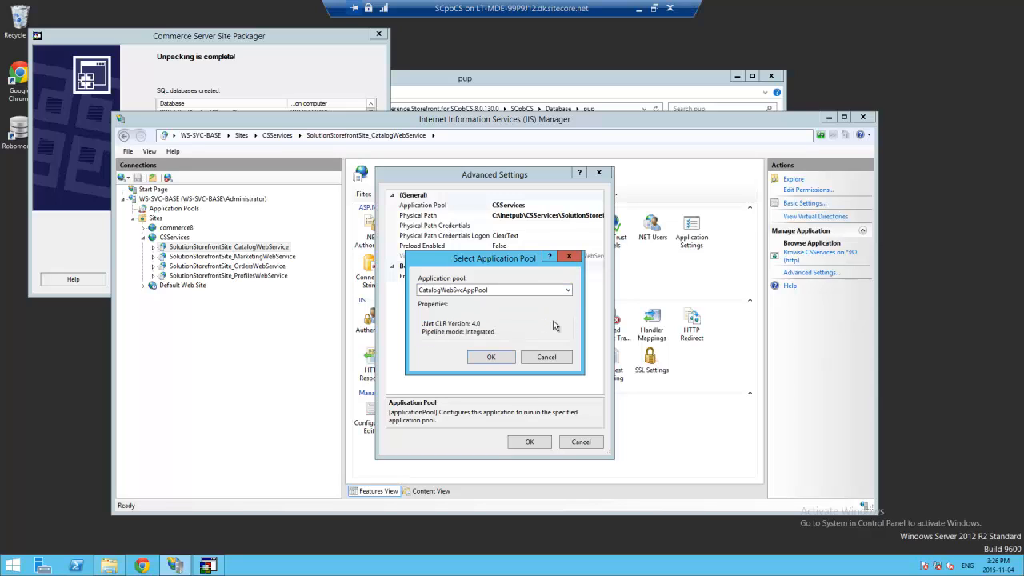
{"action": "left_click", "coordinate": [494, 356]}
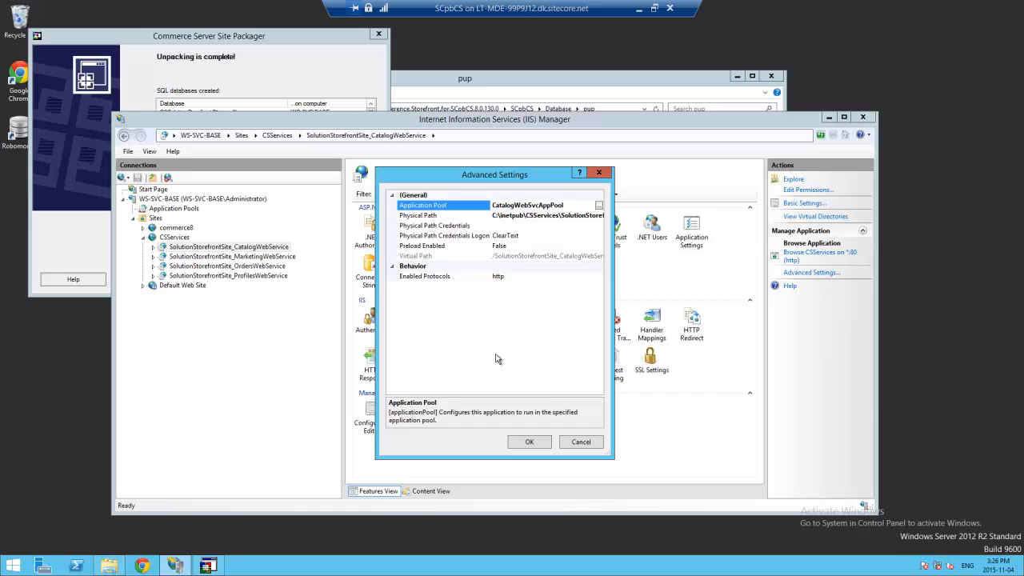
{"action": "left_click", "coordinate": [528, 441]}
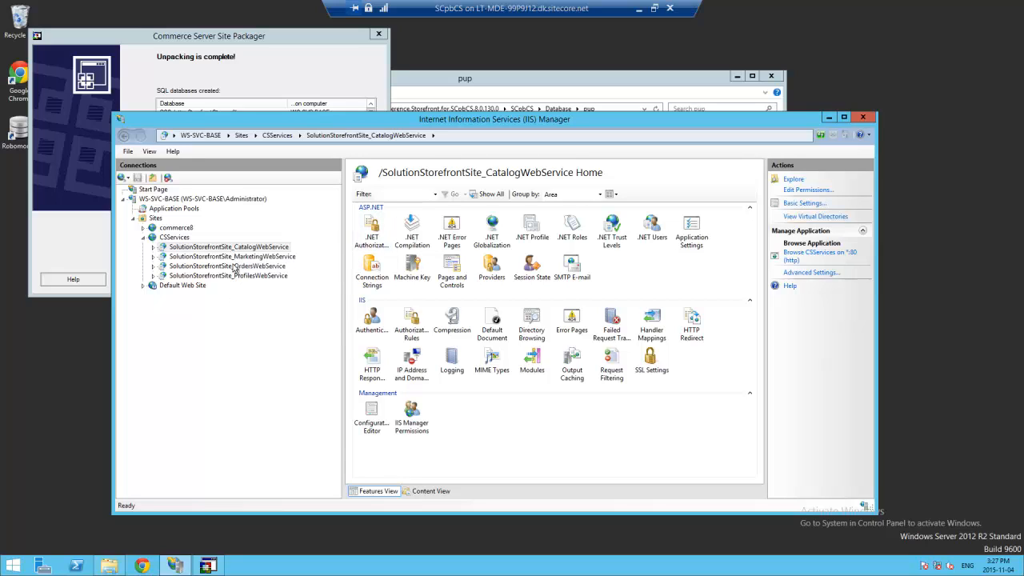
- Review the Application Pools list, confirming each WebSvcAppPool runs as Administrator with one application
{"action": "left_click", "coordinate": [228, 259]}
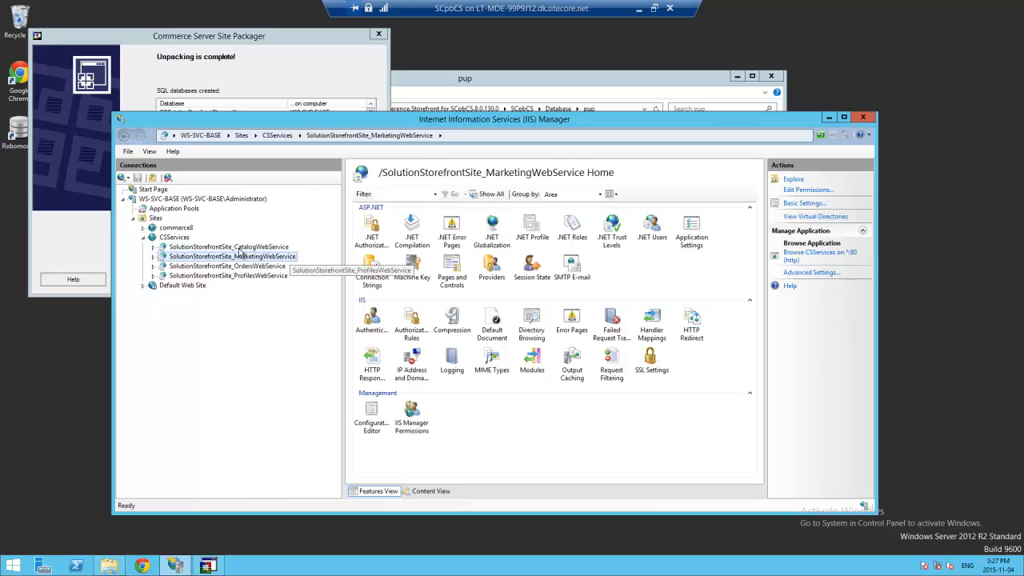
{"action": "left_click", "coordinate": [230, 247]}
{"action": "left_click", "coordinate": [174, 208]}
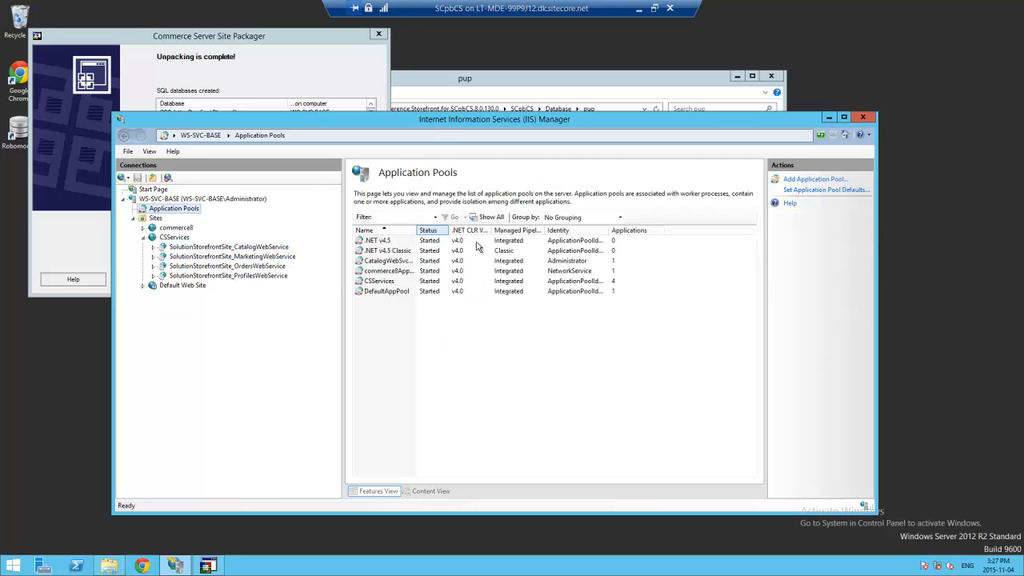
{"action": "double_click", "coordinate": [416, 230]}
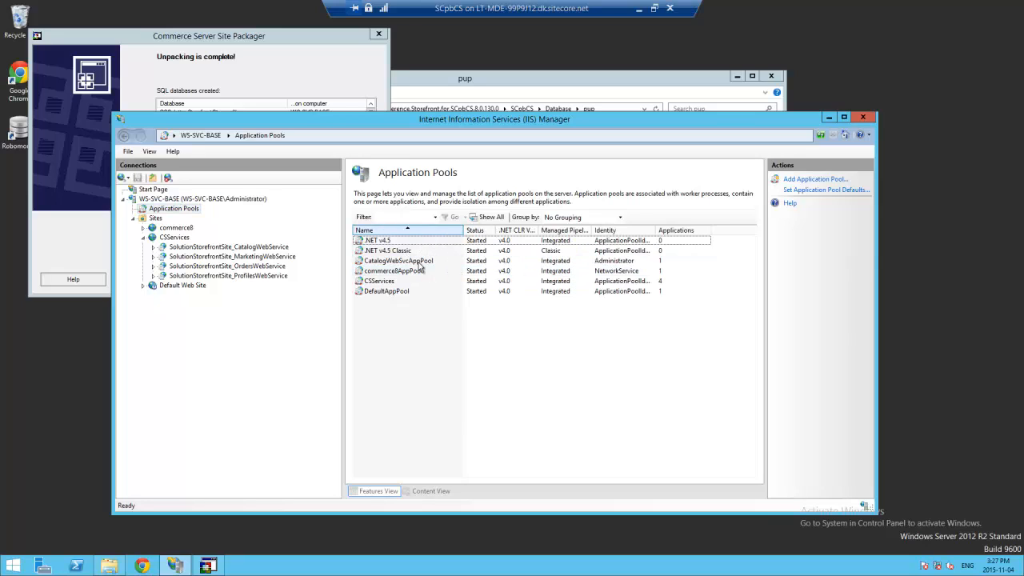
{"action": "left_click", "coordinate": [416, 263]}
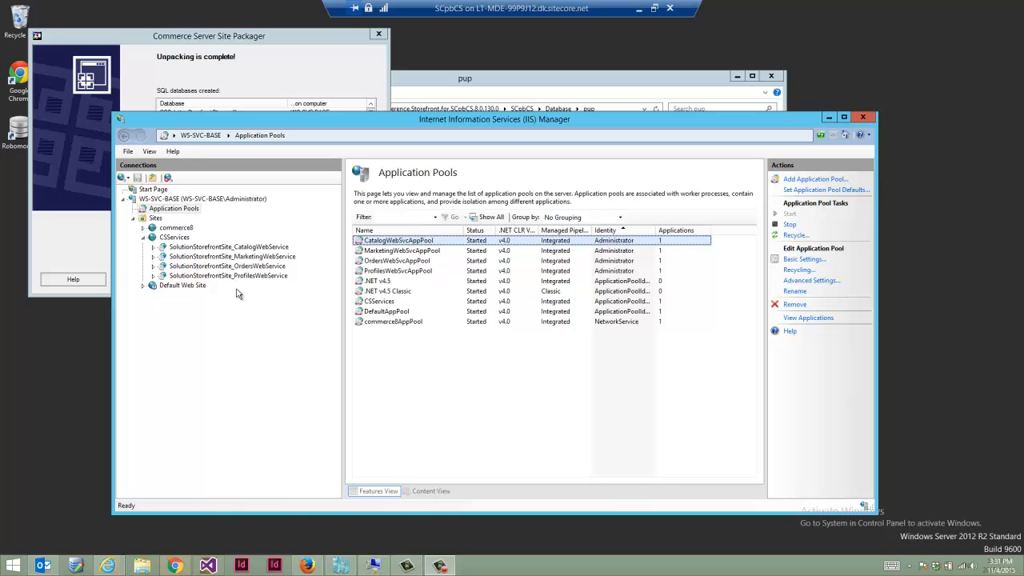
{"action": "left_click", "coordinate": [429, 521]}
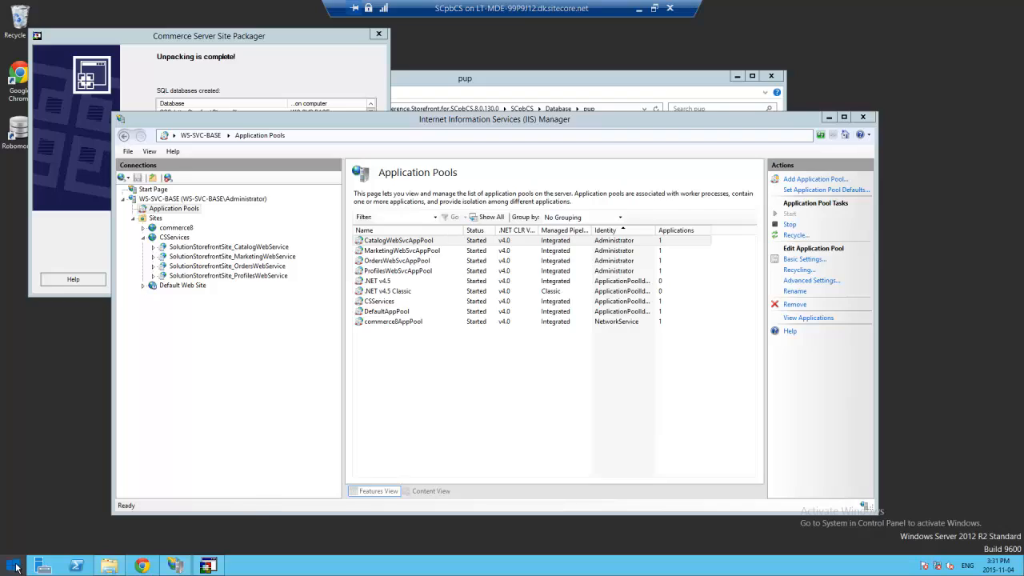
- Launch Authorization Manager (azman.msc) from the Start screen search
{"action": "left_click", "coordinate": [15, 566]}
{"action": "type", "text": "azn"}
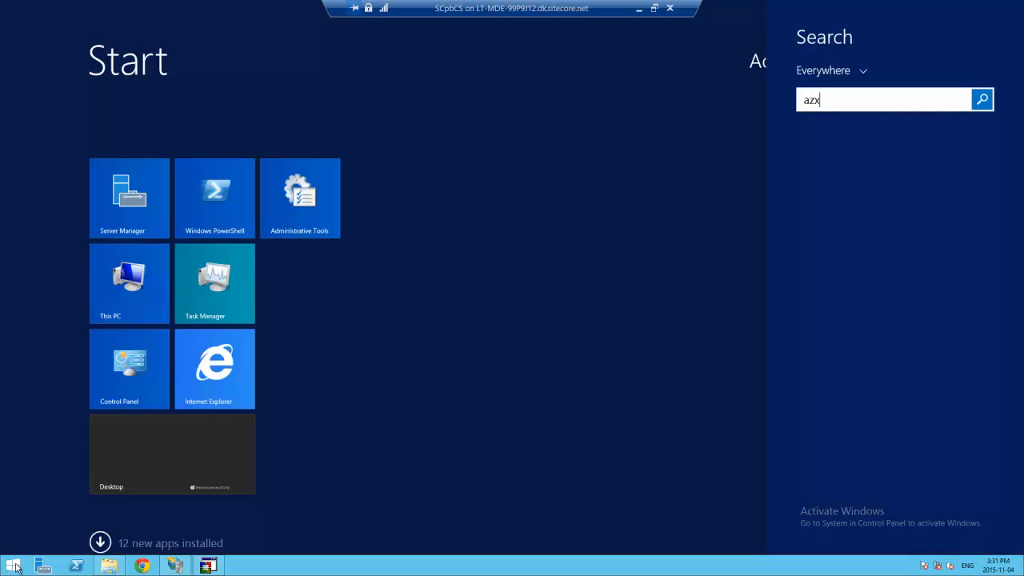
{"action": "key", "text": "BackSpace"}
{"action": "type", "text": "man.msc"}
{"action": "key", "text": "Return"}
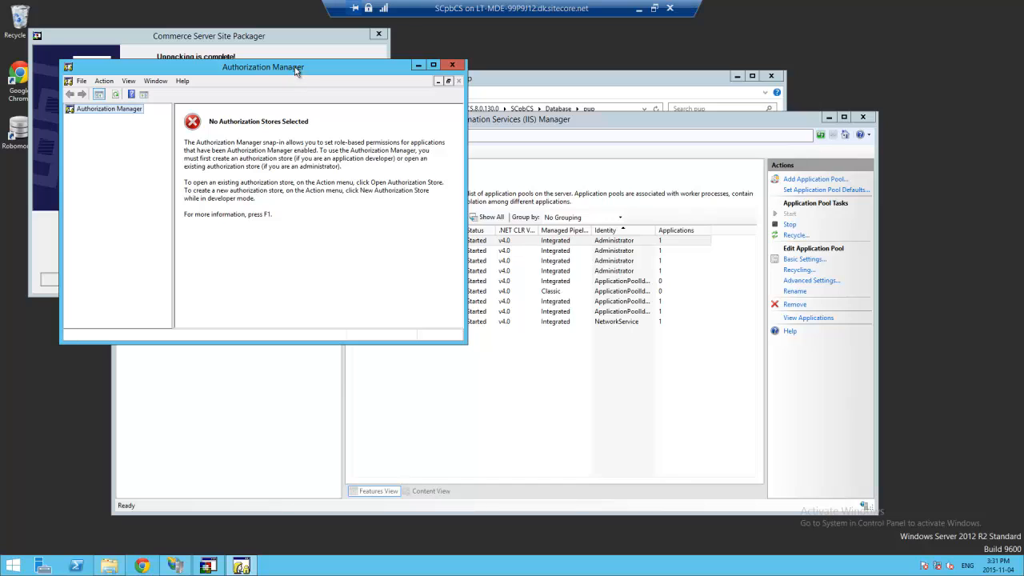
{"action": "left_click_drag", "start_coordinate": [296, 71], "coordinate": [378, 107]}
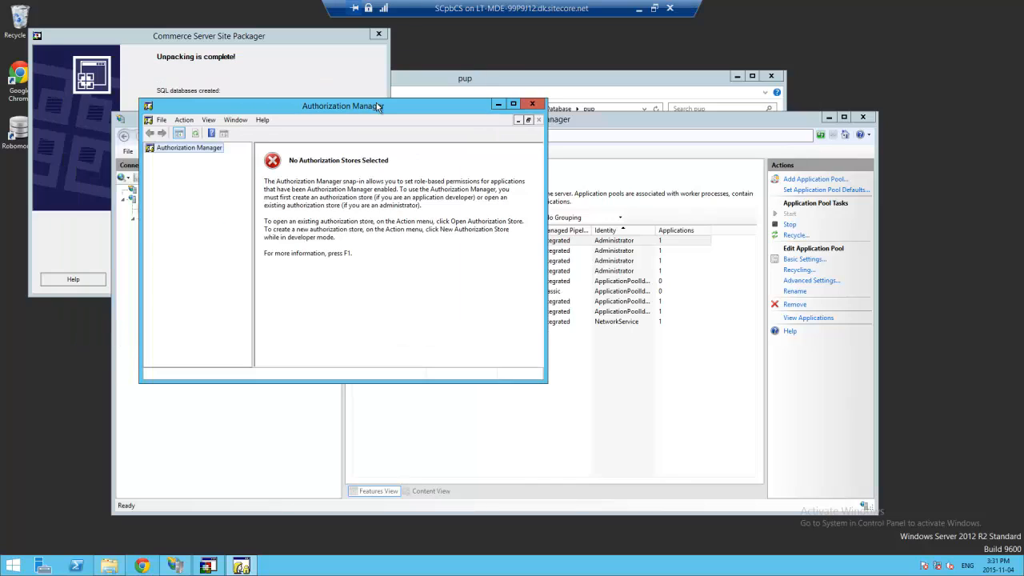
- Choose the XML file CatalogAuthorizationStore from C:\inetpub\CSServices\SolutionStorefrontSite_CatalogWebService as the store
{"action": "right_click", "coordinate": [198, 152]}
{"action": "left_click", "coordinate": [250, 156]}
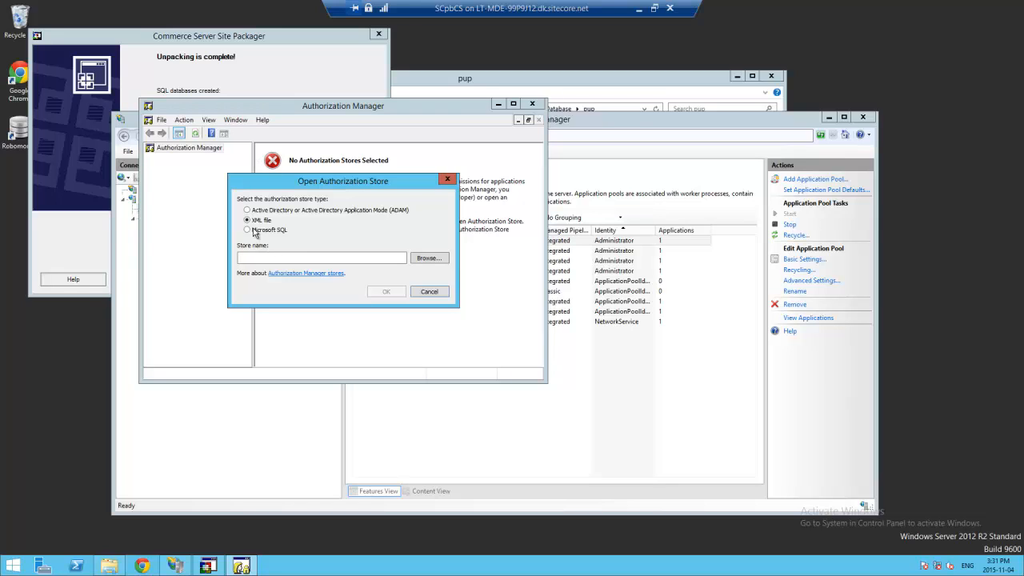
{"action": "left_click", "coordinate": [432, 259]}
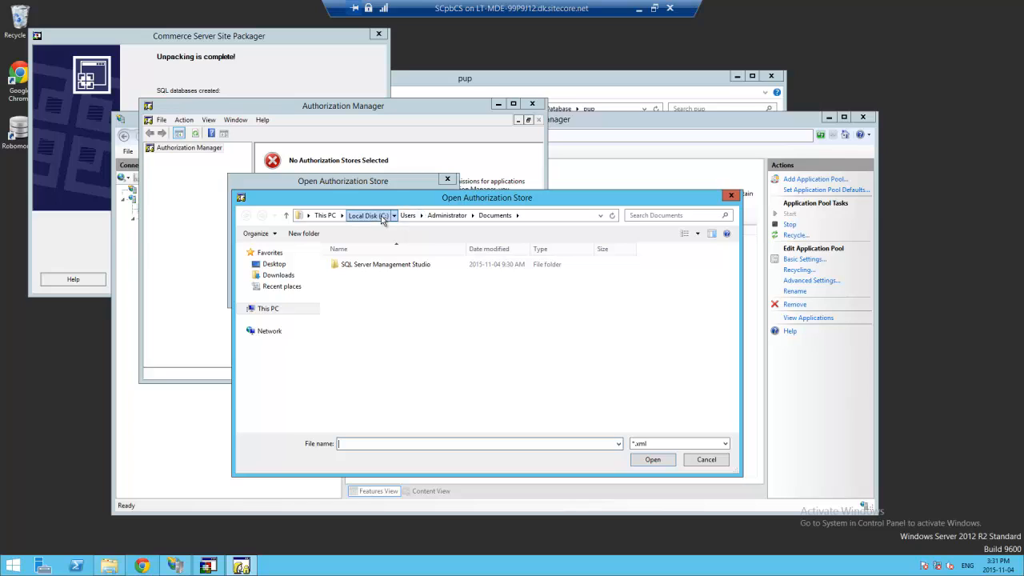
{"action": "left_click", "coordinate": [368, 216]}
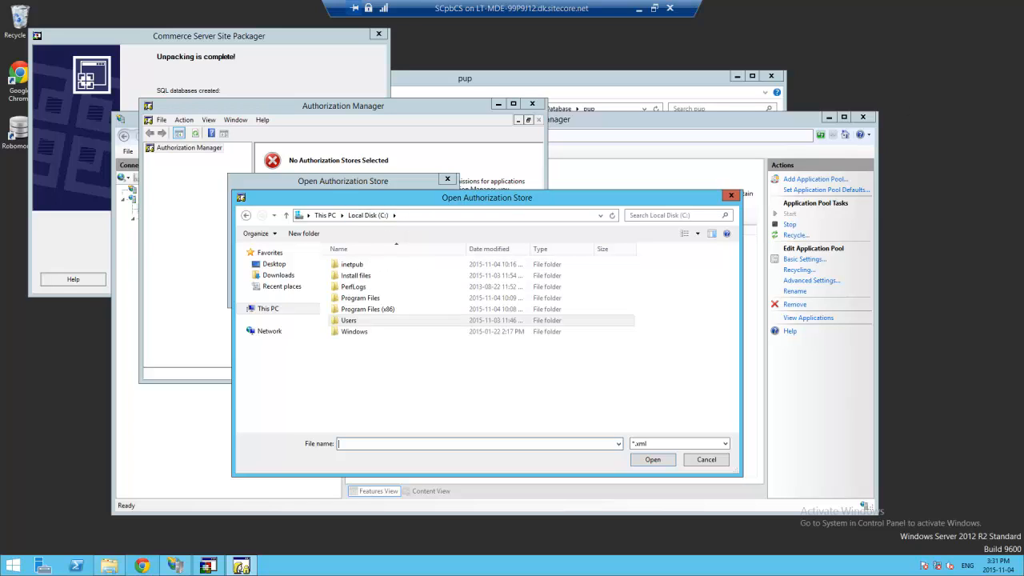
{"action": "double_click", "coordinate": [359, 266]}
{"action": "double_click", "coordinate": [359, 276]}
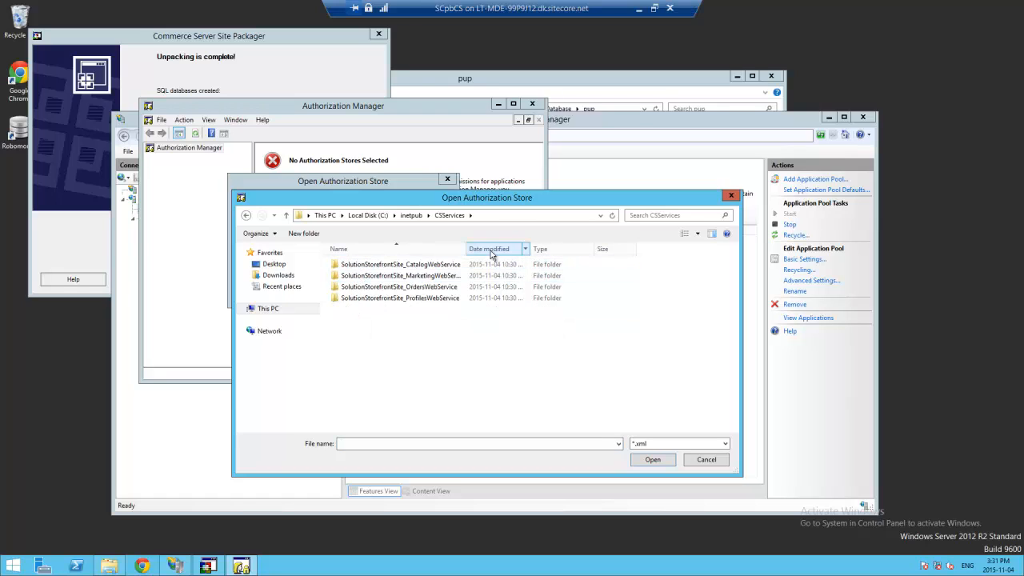
{"action": "double_click", "coordinate": [396, 265]}
{"action": "left_click", "coordinate": [395, 266]}
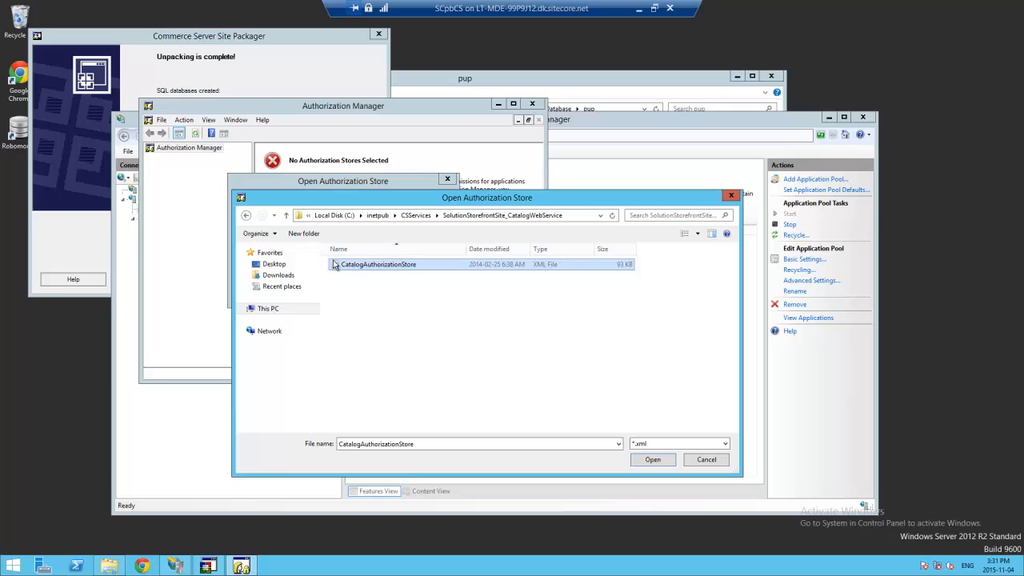
{"action": "left_click", "coordinate": [654, 461]}
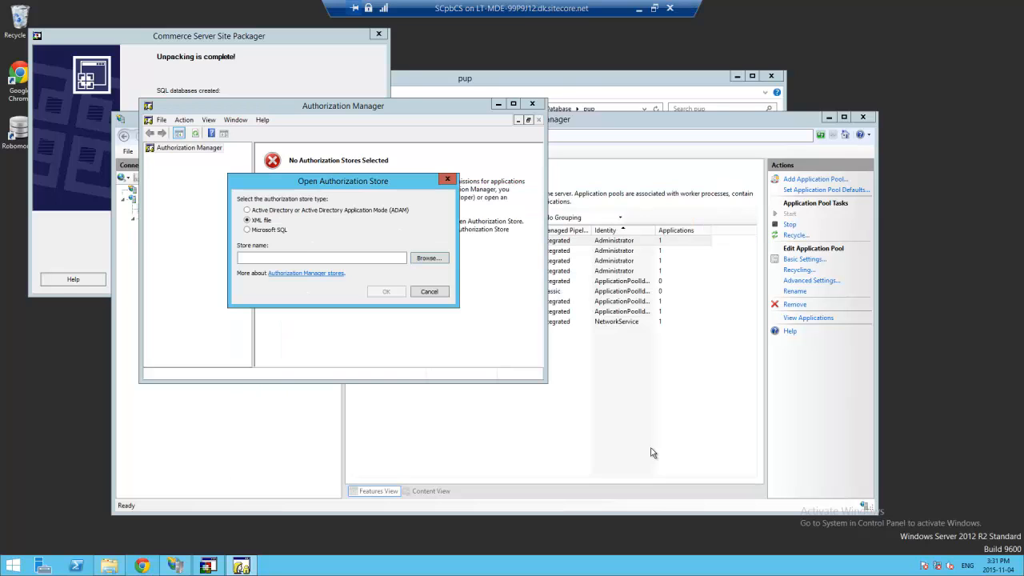
- Load the catalog store and expand CatalogandInventorySystem's Role Assignments
{"action": "left_click", "coordinate": [389, 291]}
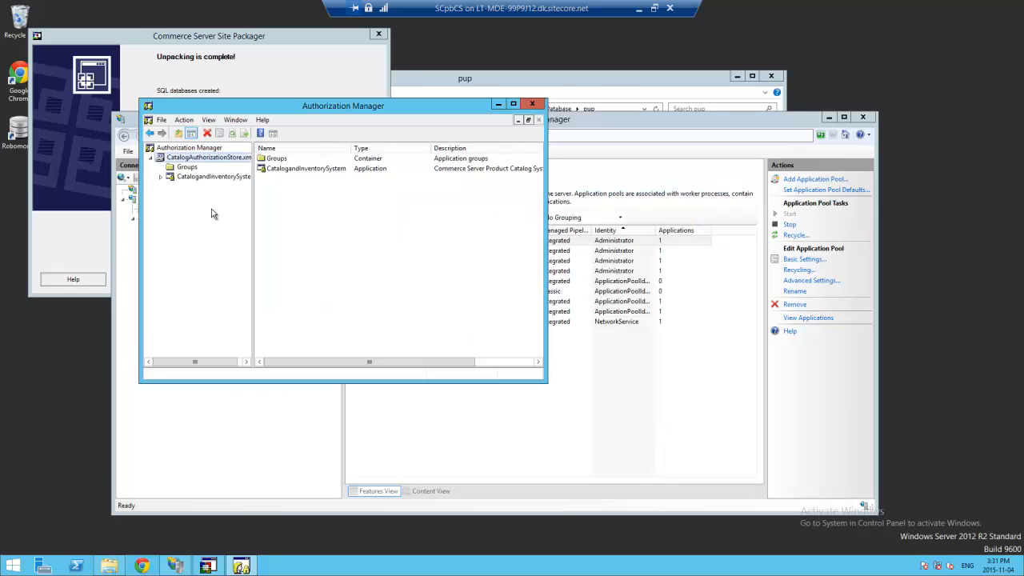
{"action": "left_click", "coordinate": [162, 177]}
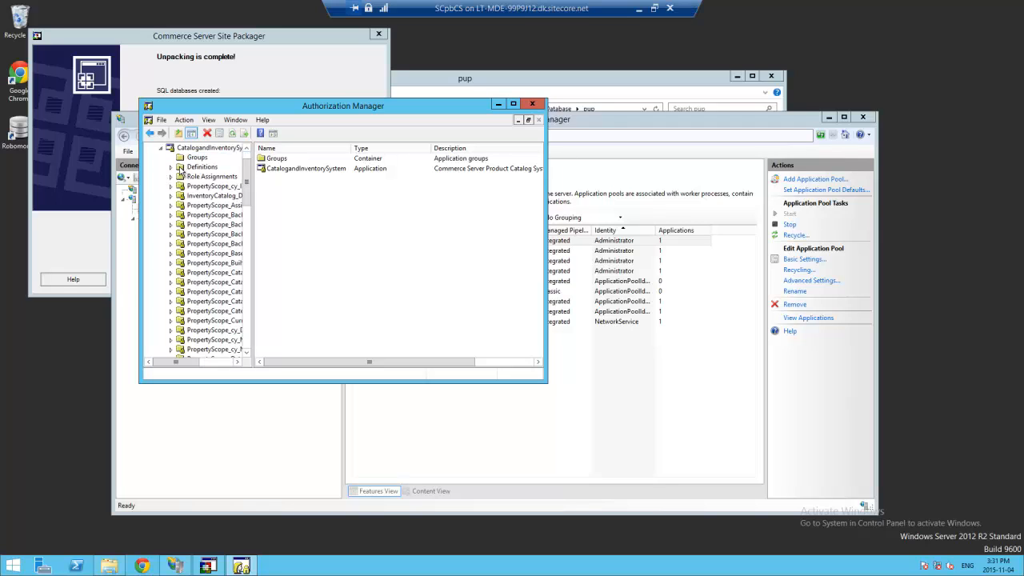
{"action": "left_click", "coordinate": [179, 177]}
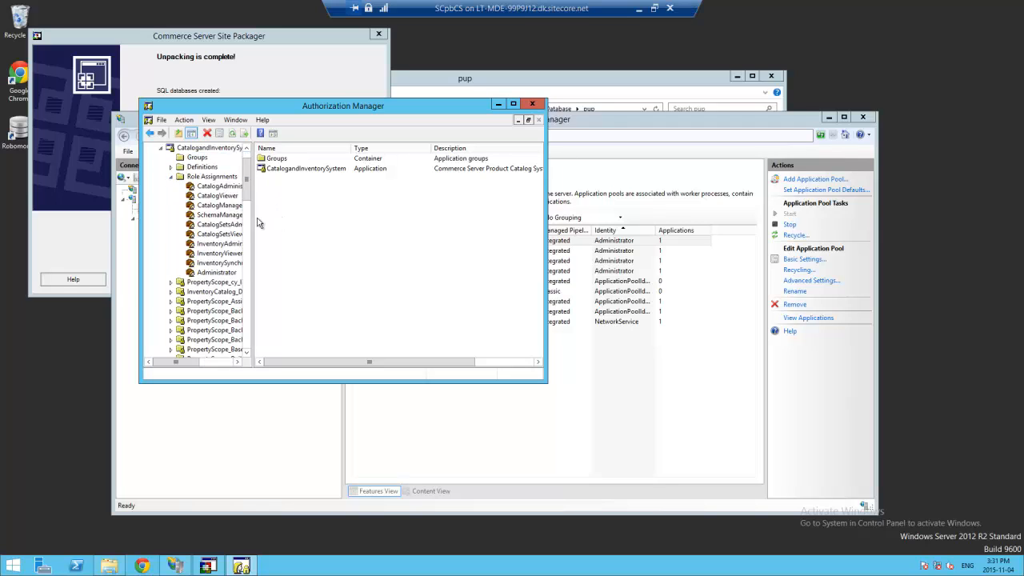
{"action": "left_click", "coordinate": [226, 272]}
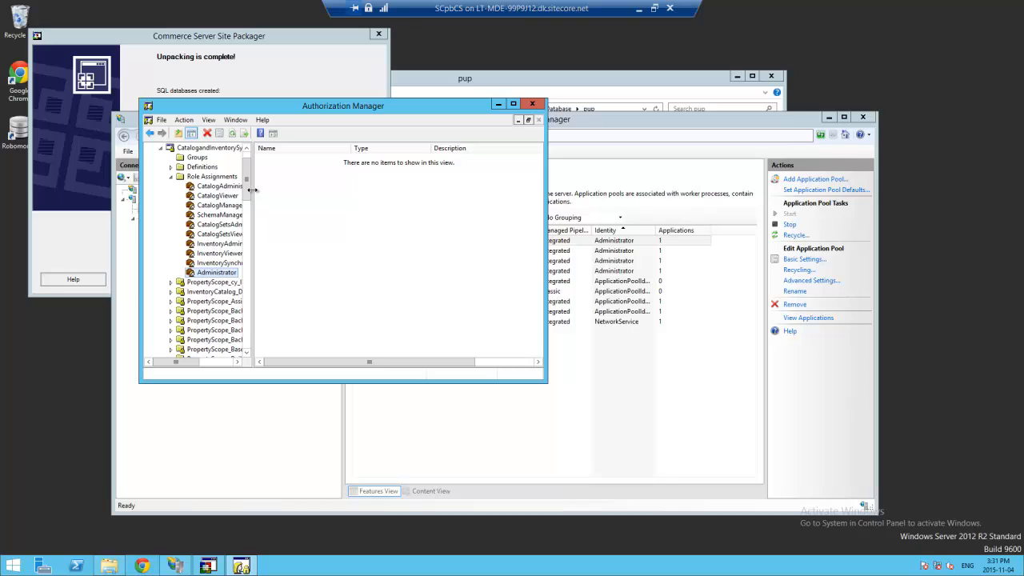
{"action": "left_click_drag", "start_coordinate": [251, 189], "coordinate": [303, 192]}
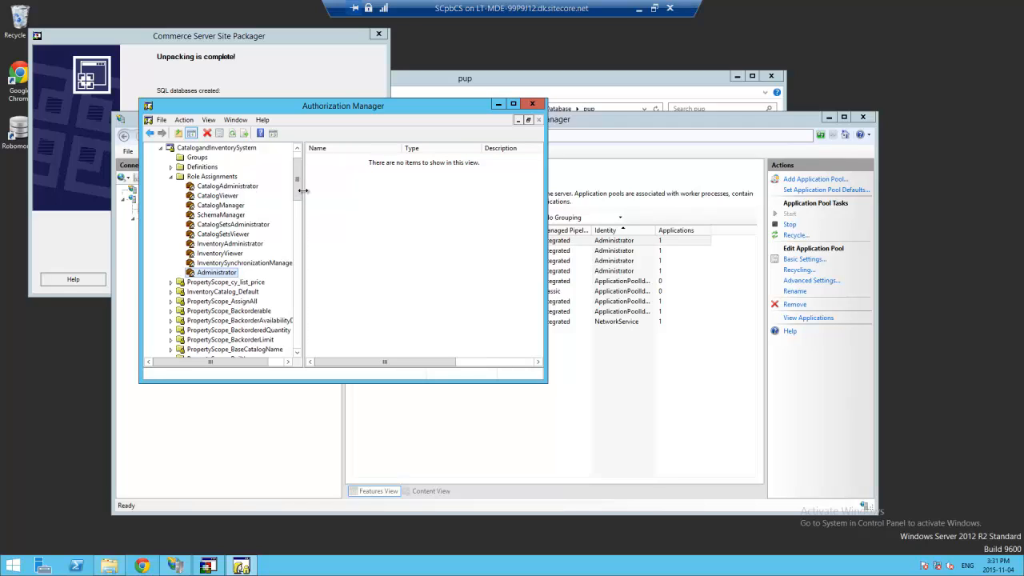
- Assign the Administrator account to the Administrator role, correcting the misspelled name
{"action": "right_click", "coordinate": [230, 273]}
{"action": "mouse_move", "coordinate": [260, 278]}
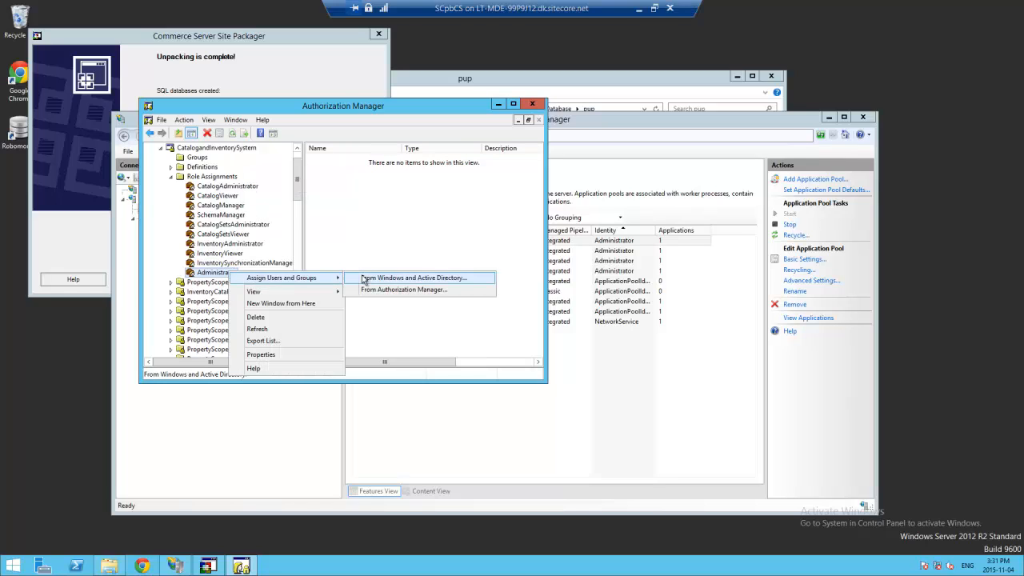
{"action": "left_click", "coordinate": [364, 279]}
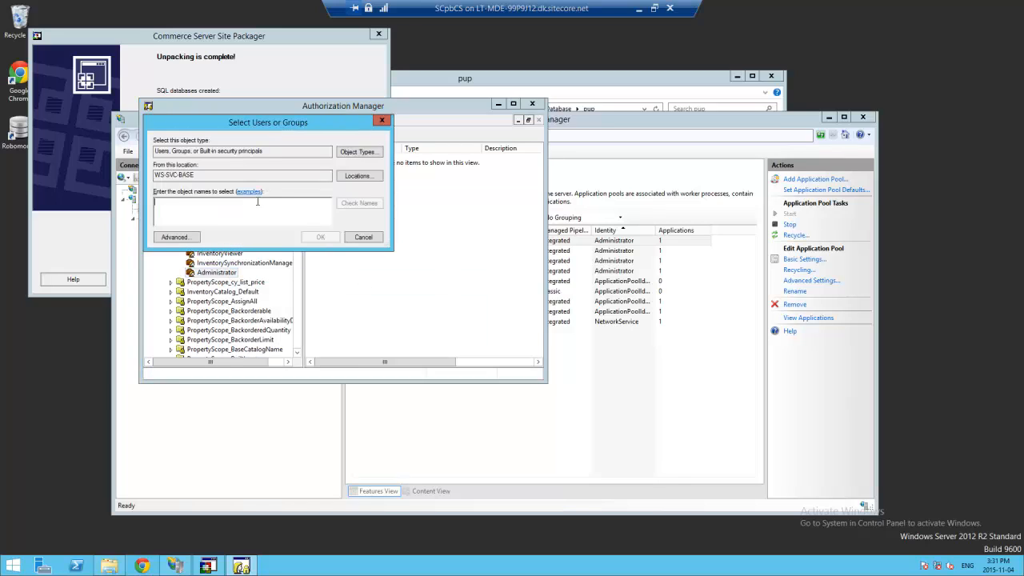
{"action": "type", "text": "Administrator"}
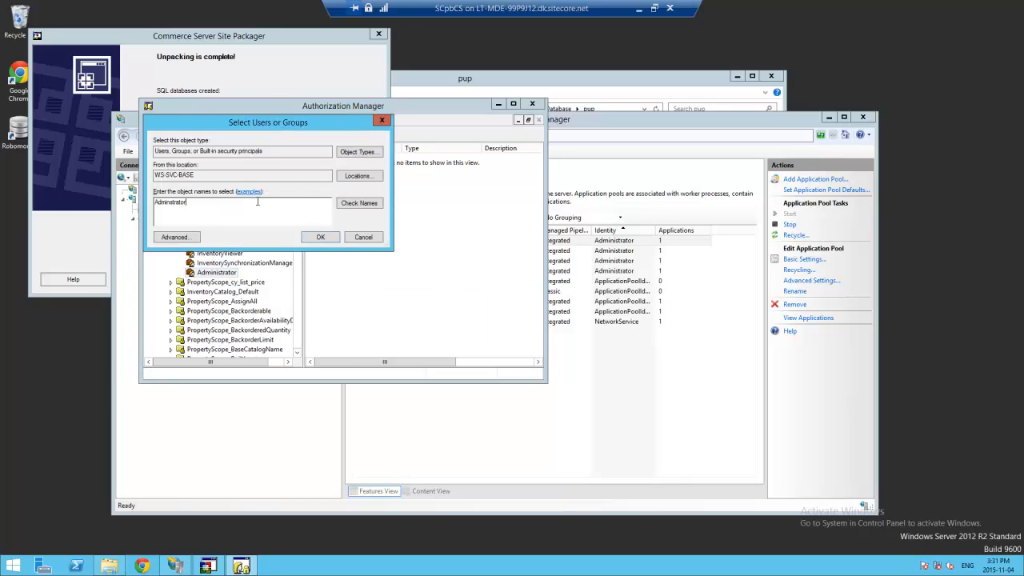
{"action": "key", "text": "Return"}
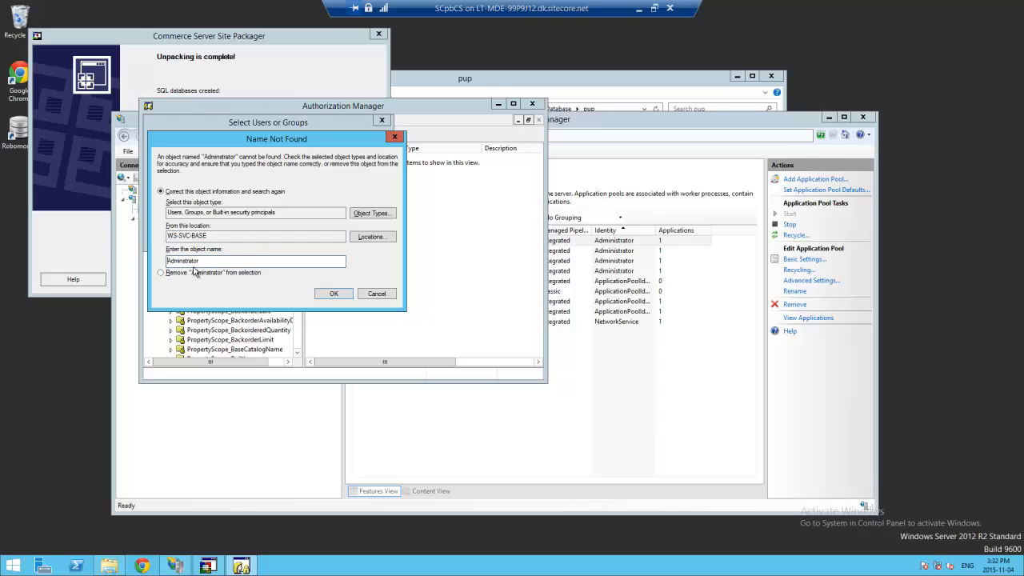
{"action": "left_click", "coordinate": [377, 294]}
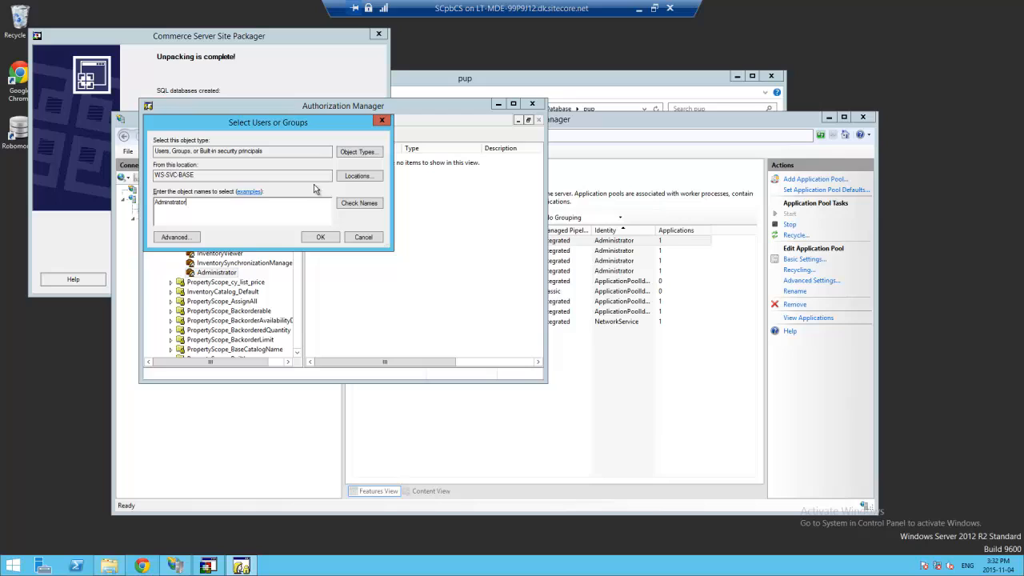
{"action": "left_click", "coordinate": [170, 202]}
{"action": "type", "text": "i"}
{"action": "left_click", "coordinate": [346, 207]}
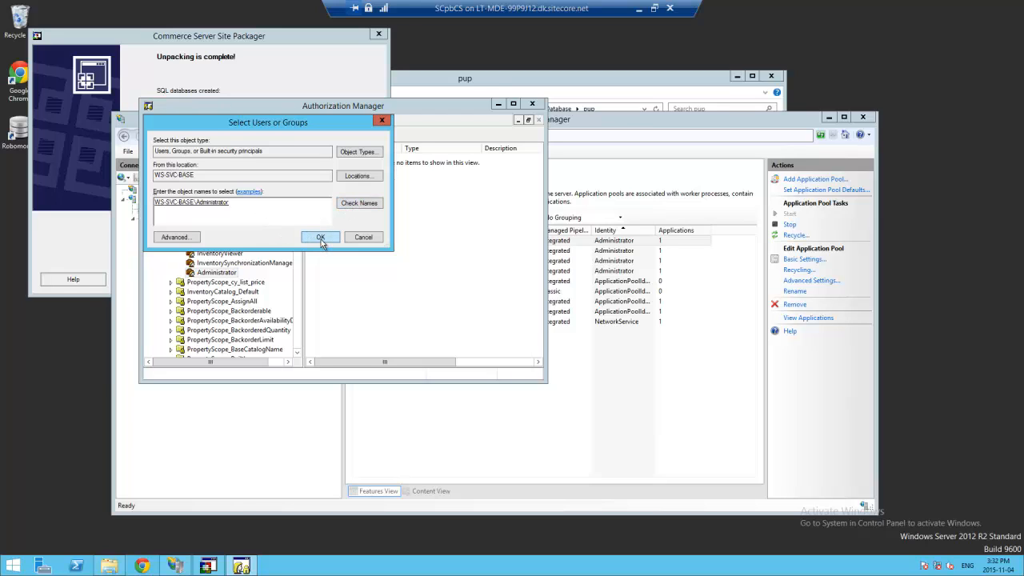
{"action": "left_click", "coordinate": [320, 238]}
- Assign the Administrator account to the CatalogAdministrator role as well
{"action": "left_click", "coordinate": [240, 185]}
{"action": "right_click", "coordinate": [240, 186]}
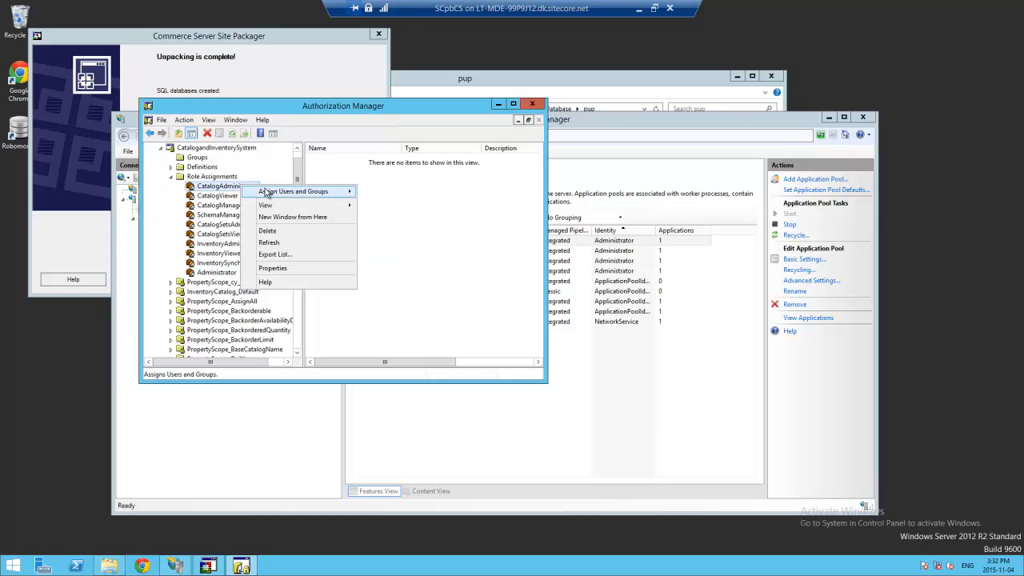
{"action": "mouse_move", "coordinate": [267, 192]}
{"action": "left_click", "coordinate": [390, 196]}
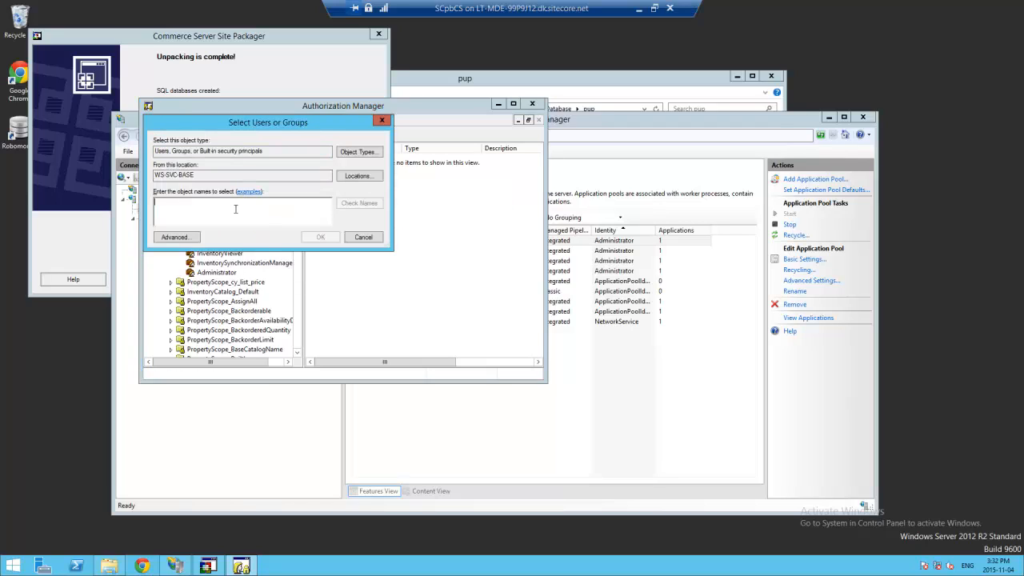
{"action": "type", "text": "Administ"}
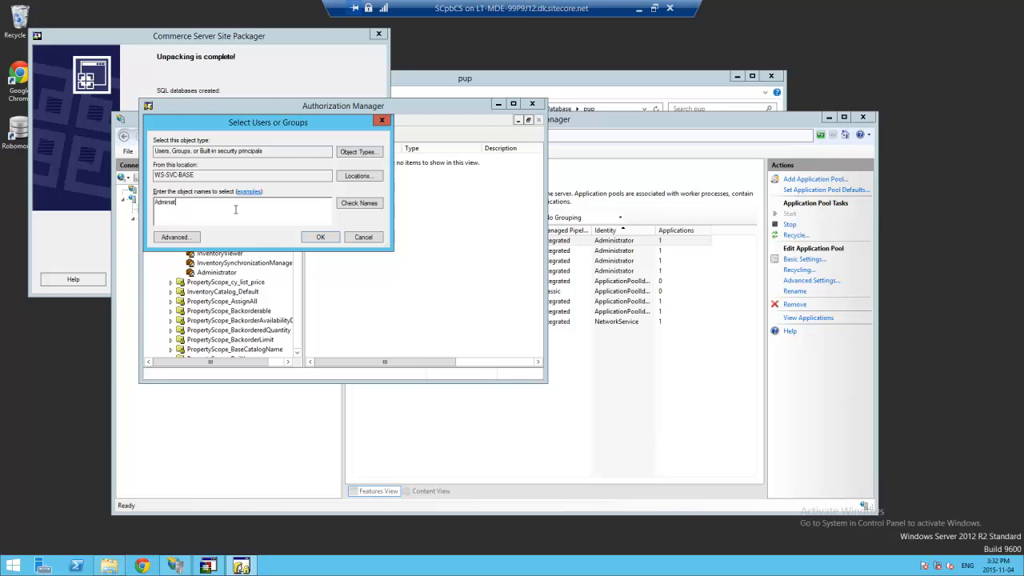
{"action": "type", "text": "rator"}
{"action": "key", "text": "Return"}
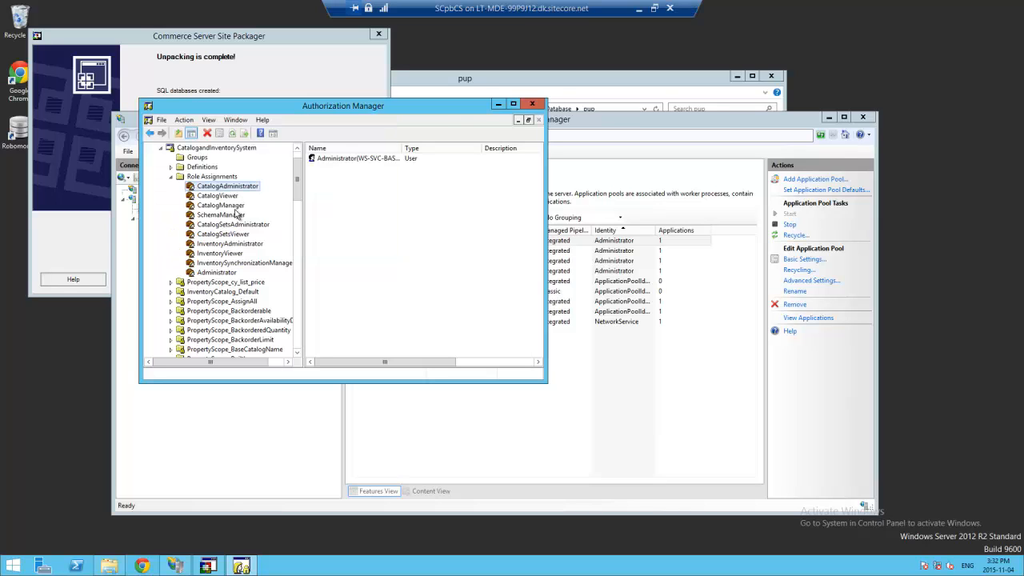
{"action": "left_click", "coordinate": [161, 147]}
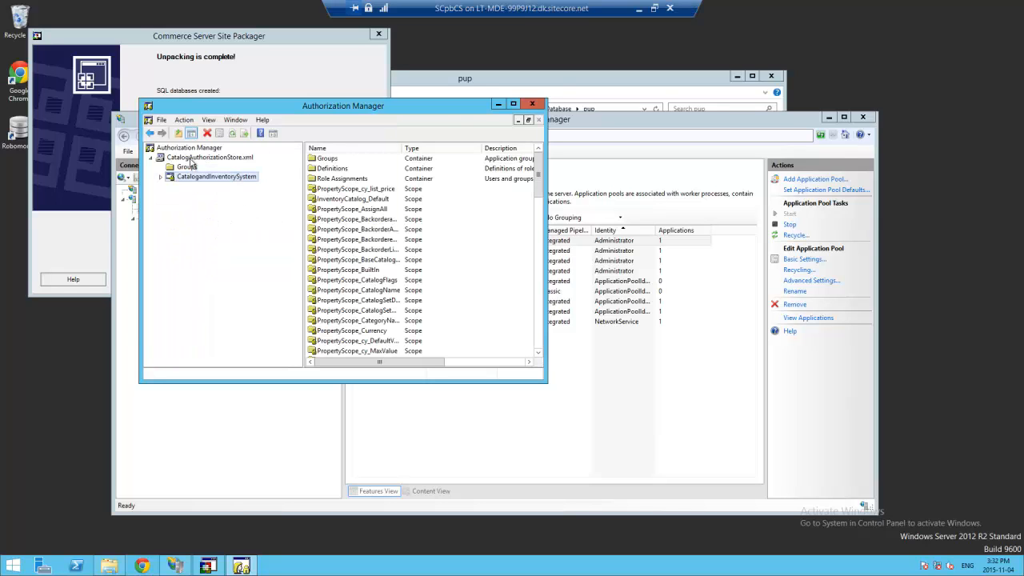
- Start opening another authorization store from the Authorization Manager root
{"action": "left_click", "coordinate": [192, 157]}
{"action": "left_click", "coordinate": [192, 148]}
{"action": "right_click", "coordinate": [192, 149]}
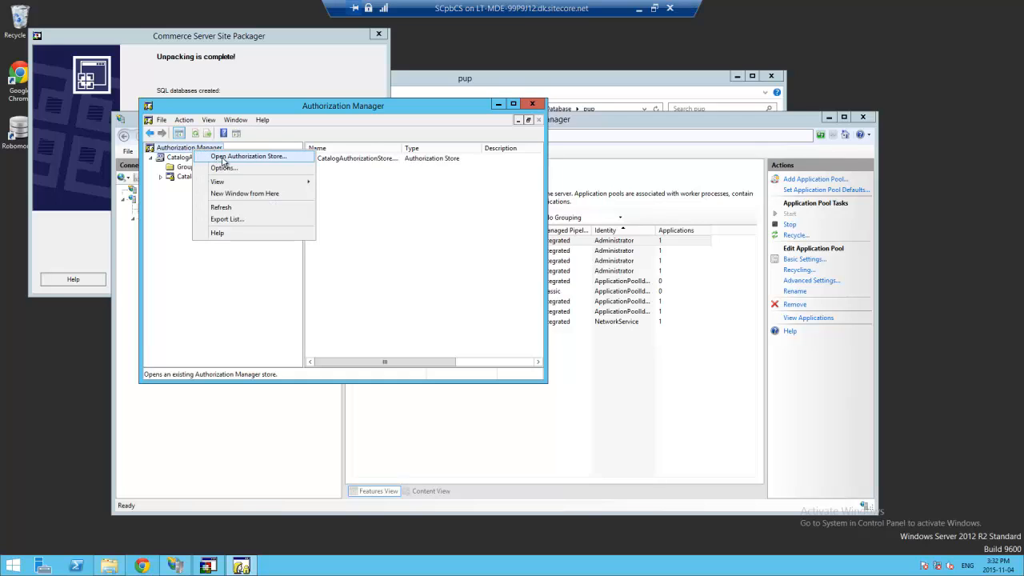
{"action": "left_click", "coordinate": [185, 157]}
{"action": "left_click", "coordinate": [191, 148]}
{"action": "right_click", "coordinate": [196, 149]}
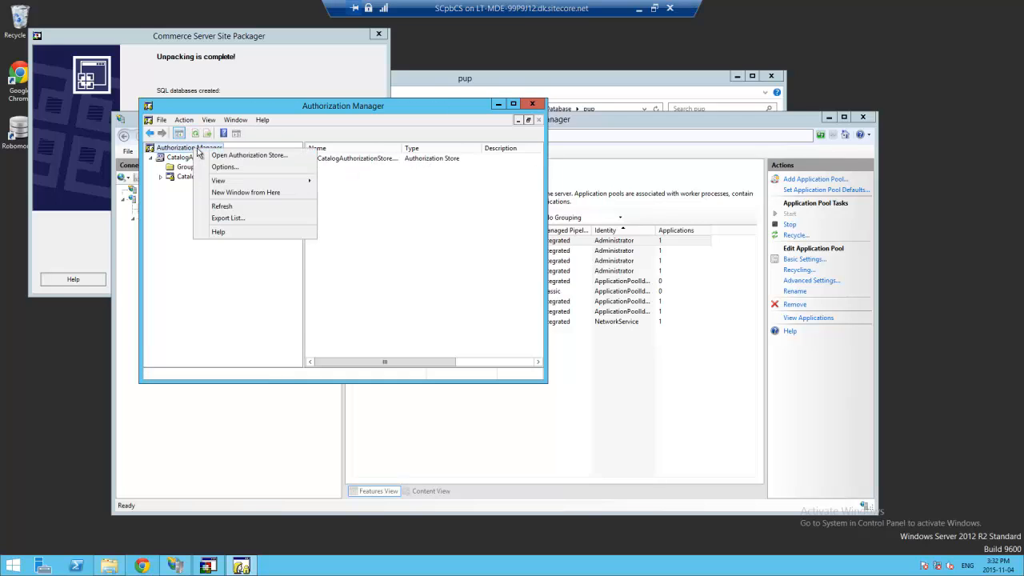
{"action": "left_click", "coordinate": [244, 155]}
- Load MarketingAuthorizationStore from the marketing web service folder and expand MarketingSystem's Role Assignments
{"action": "left_click", "coordinate": [425, 258]}
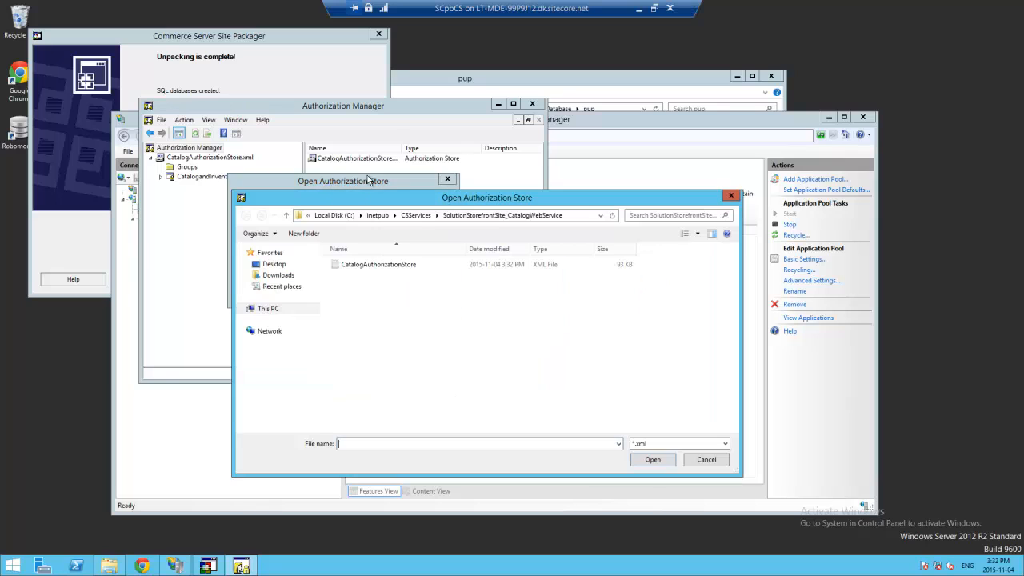
{"action": "left_click", "coordinate": [415, 215]}
{"action": "left_click", "coordinate": [372, 276]}
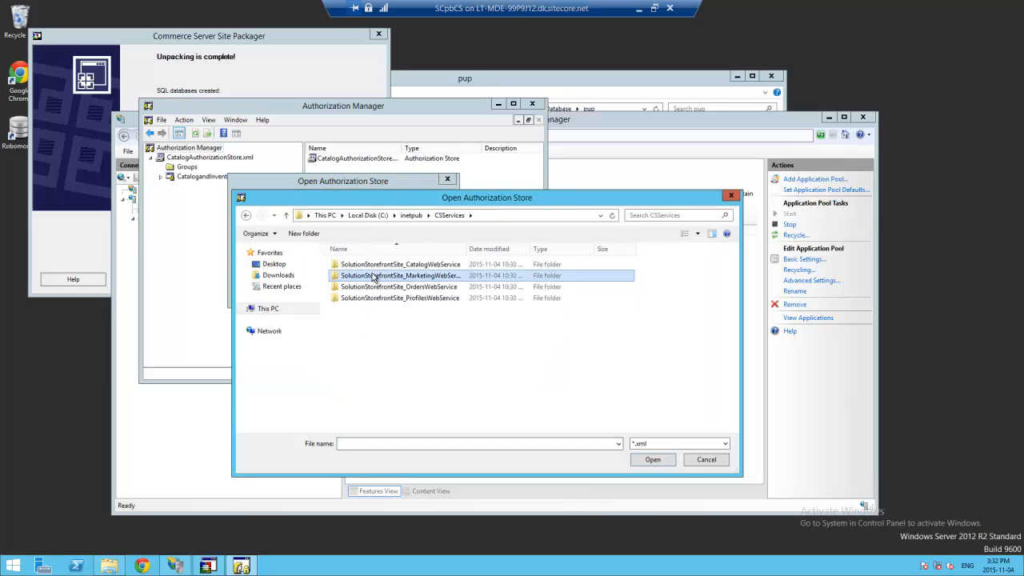
{"action": "double_click", "coordinate": [373, 275]}
{"action": "left_click", "coordinate": [378, 264]}
{"action": "left_click", "coordinate": [649, 459]}
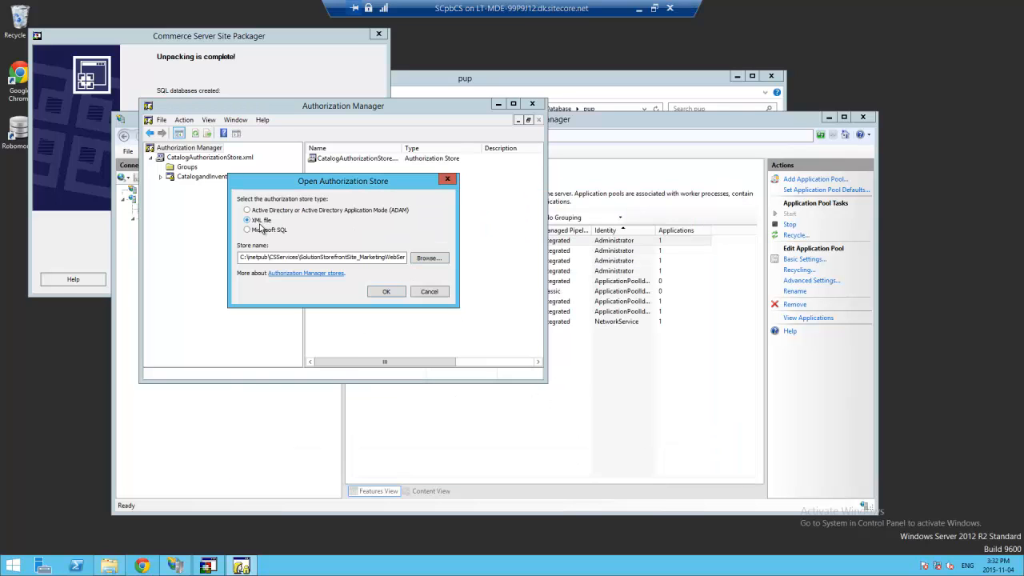
{"action": "left_click", "coordinate": [394, 291]}
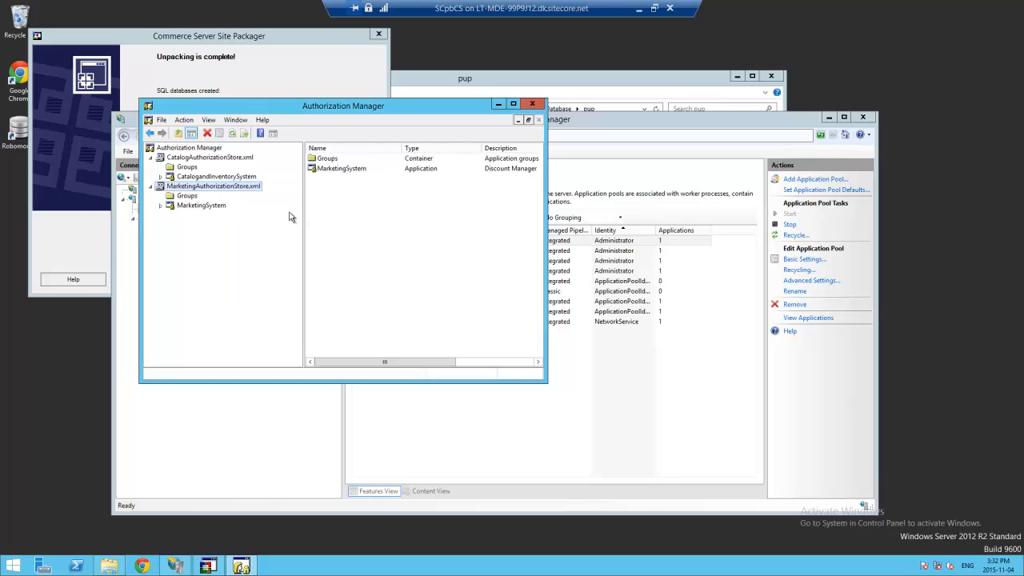
{"action": "left_click", "coordinate": [161, 205]}
{"action": "left_click", "coordinate": [170, 233]}
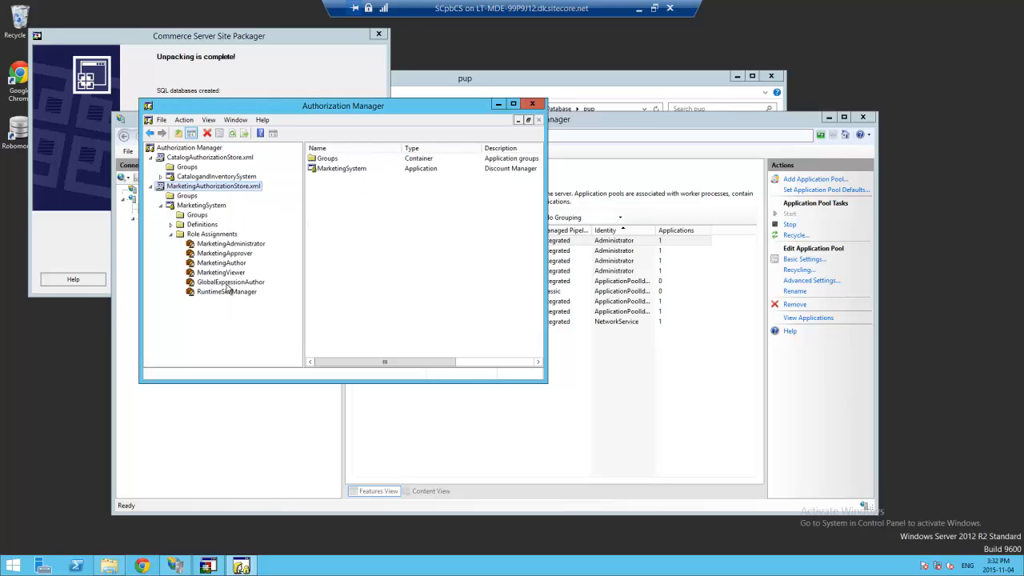
- Add the Administrator account to MarketingAdministrator, fixing the misspelled name before confirming
{"action": "left_click", "coordinate": [242, 244]}
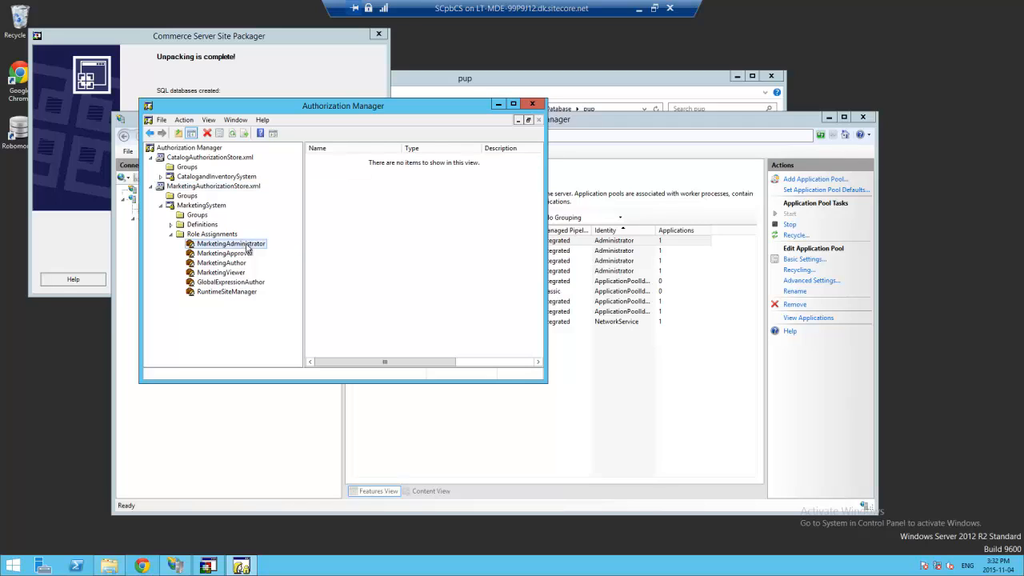
{"action": "right_click", "coordinate": [246, 246]}
{"action": "mouse_move", "coordinate": [312, 251]}
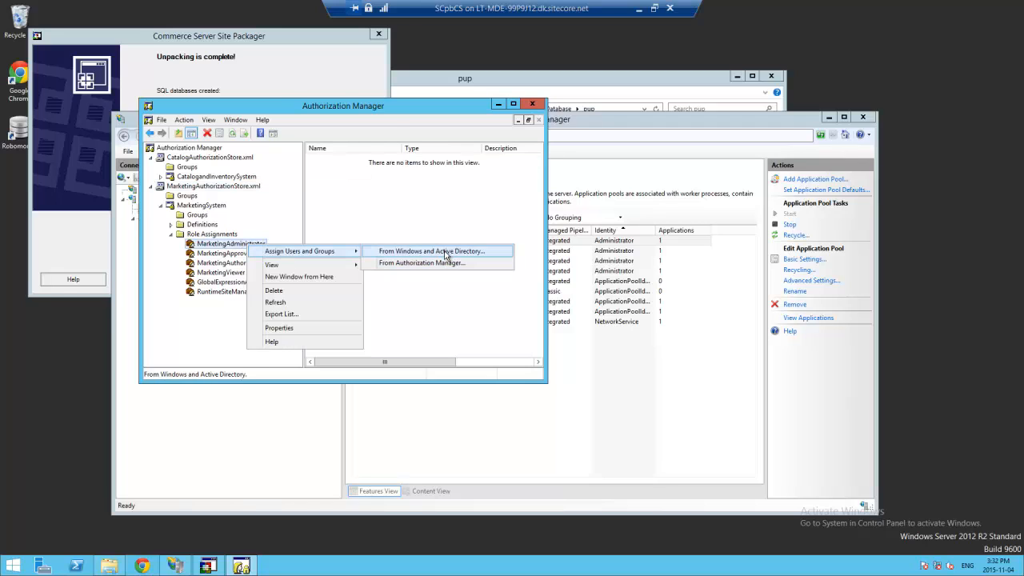
{"action": "left_click", "coordinate": [444, 253]}
{"action": "type", "text": "Ad"}
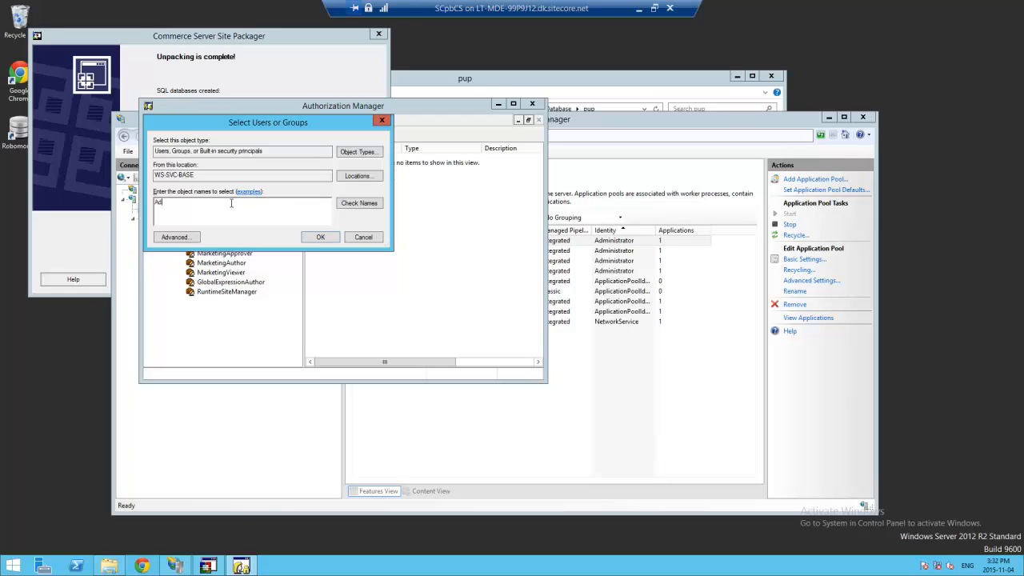
{"action": "type", "text": "ministrator"}
{"action": "key", "text": "Return"}
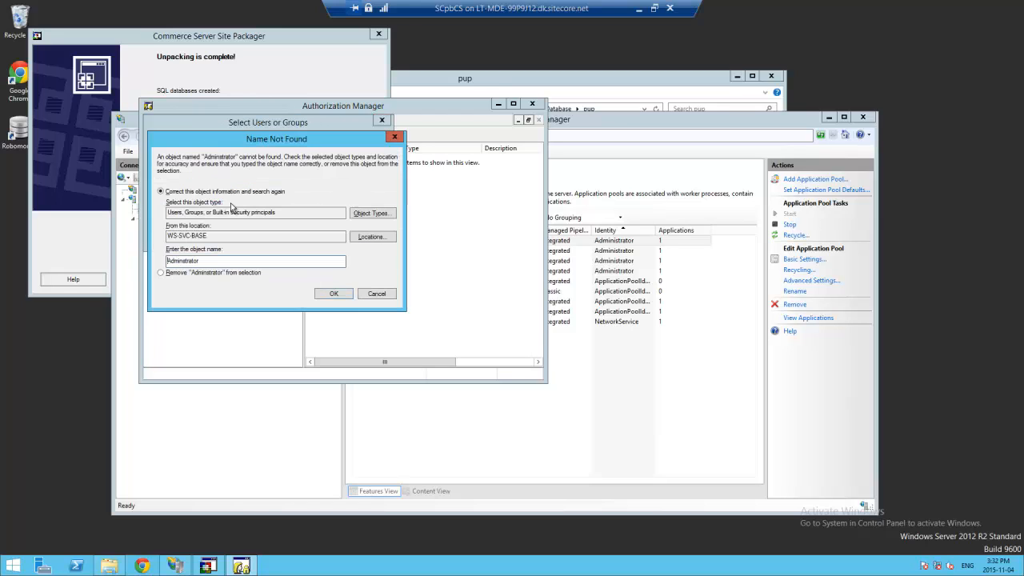
{"action": "left_click", "coordinate": [183, 260]}
{"action": "type", "text": "i"}
{"action": "left_click", "coordinate": [331, 293]}
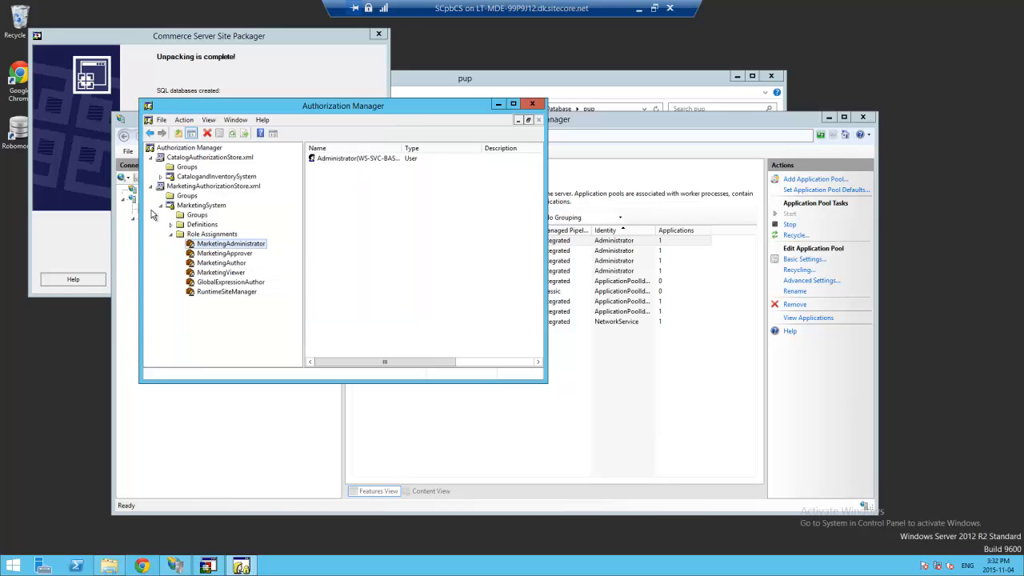
{"action": "left_click", "coordinate": [152, 187]}
- Load OrdersAuthorizationStore from the SolutionStorefrontSite_OrdersWebService folder
{"action": "right_click", "coordinate": [190, 149]}
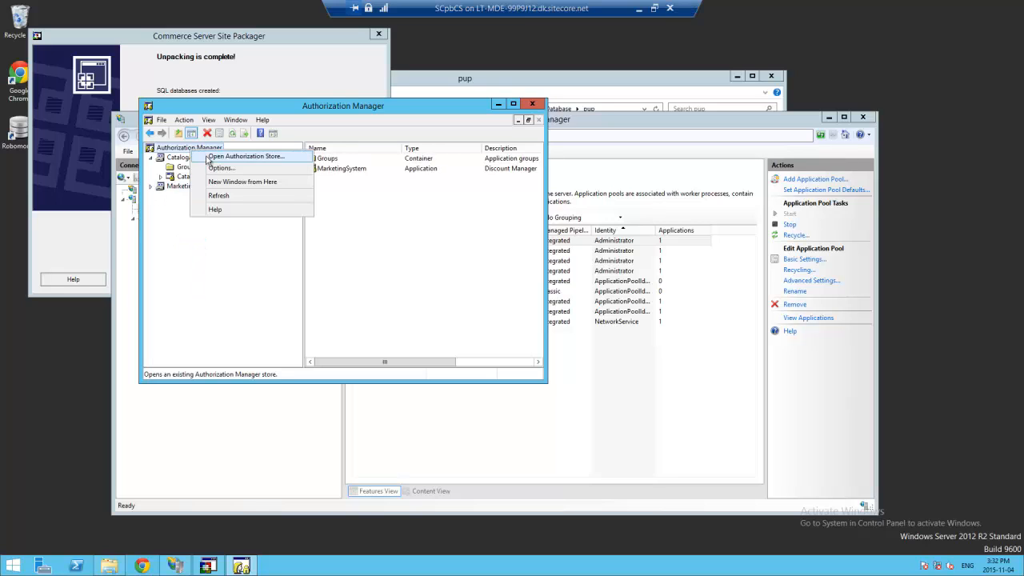
{"action": "left_click", "coordinate": [231, 156]}
{"action": "left_click", "coordinate": [428, 257]}
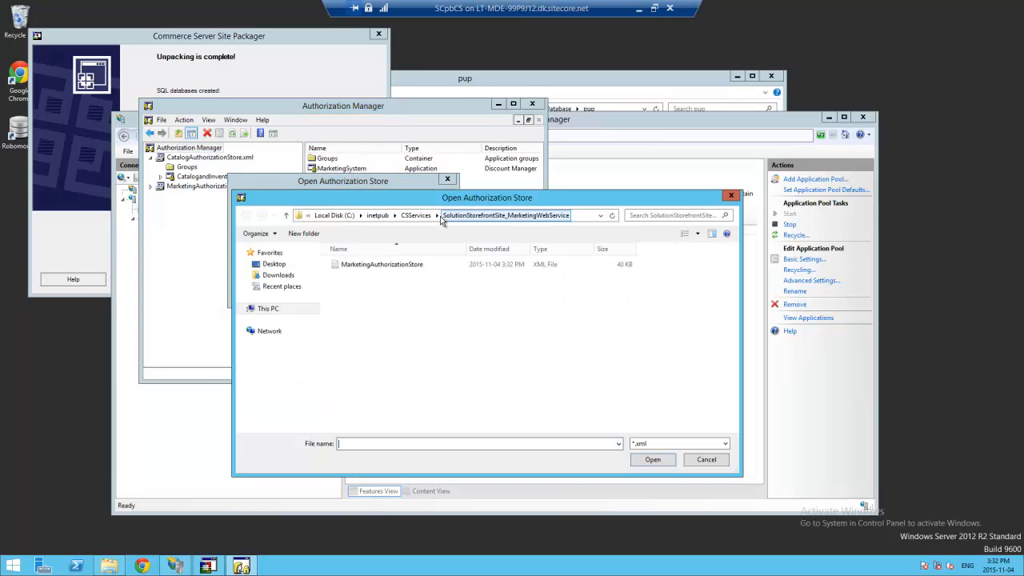
{"action": "left_click", "coordinate": [418, 218]}
{"action": "double_click", "coordinate": [354, 288]}
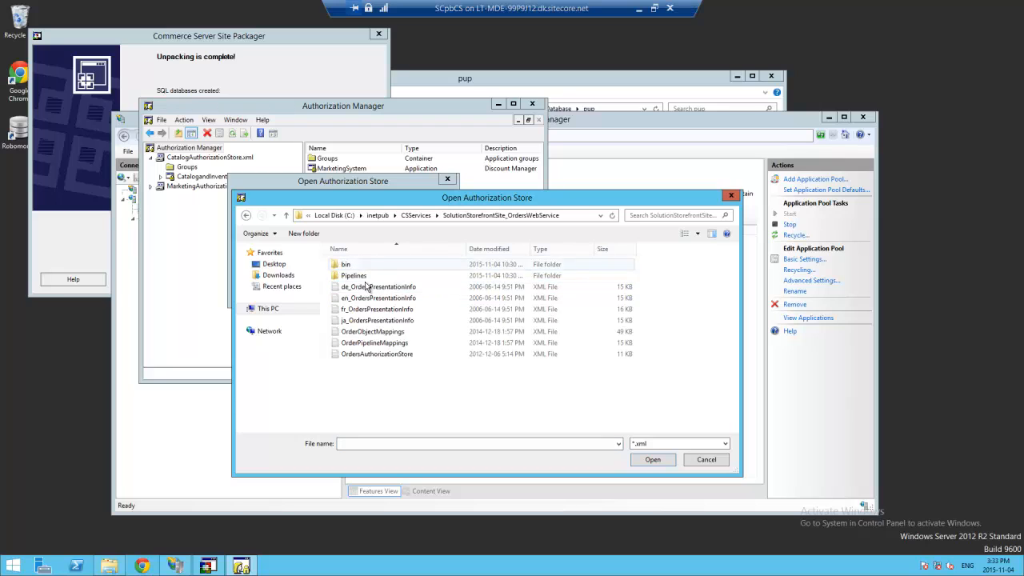
{"action": "left_click", "coordinate": [376, 353]}
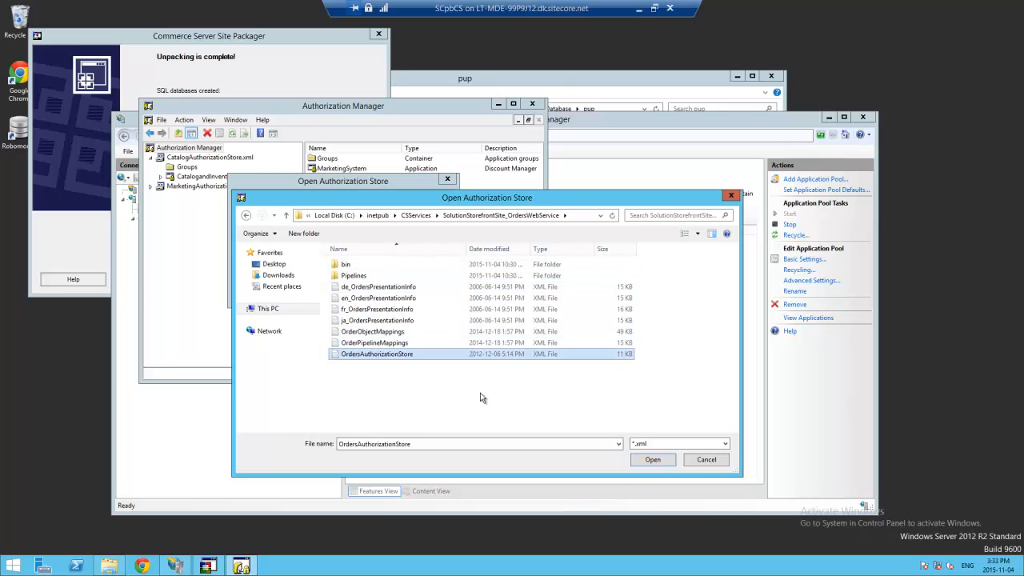
{"action": "left_click", "coordinate": [652, 459]}
{"action": "left_click", "coordinate": [386, 291]}
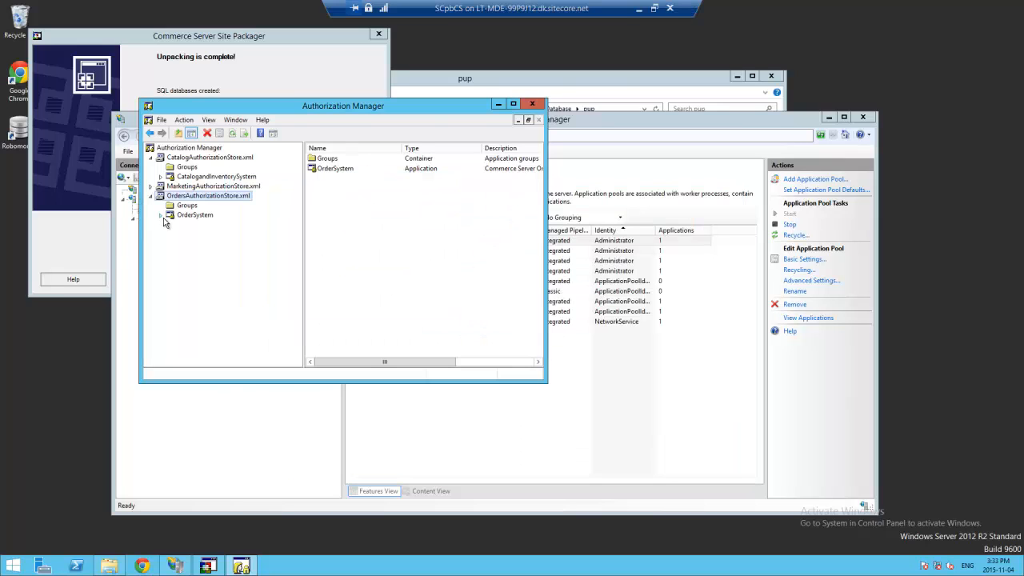
- Assign the Administrator account to OrderSystem's OrdersAdministrator role
{"action": "left_click", "coordinate": [162, 215]}
{"action": "left_click", "coordinate": [170, 243]}
{"action": "left_click", "coordinate": [217, 253]}
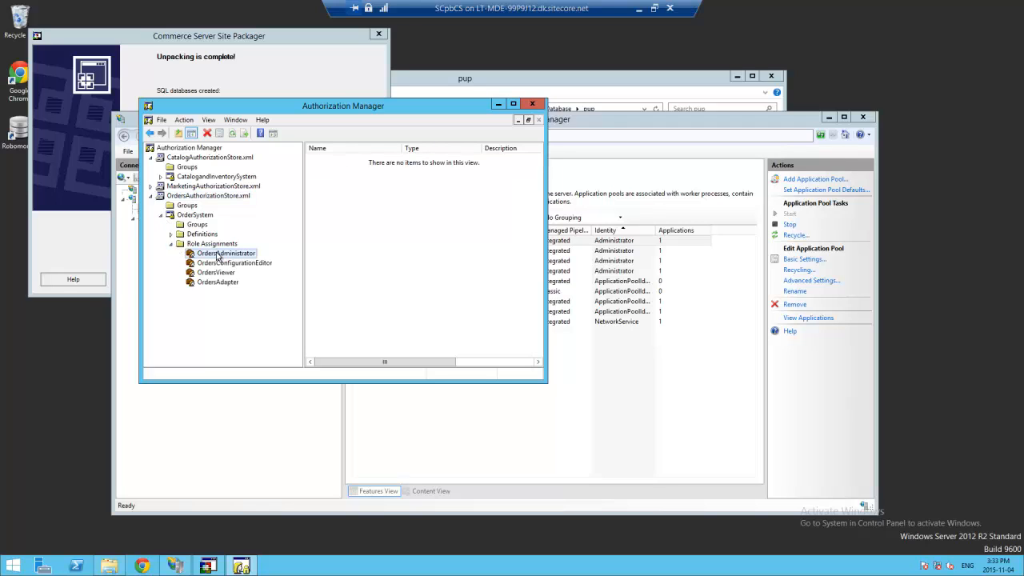
{"action": "right_click", "coordinate": [218, 254]}
{"action": "mouse_move", "coordinate": [256, 260]}
{"action": "left_click", "coordinate": [360, 260]}
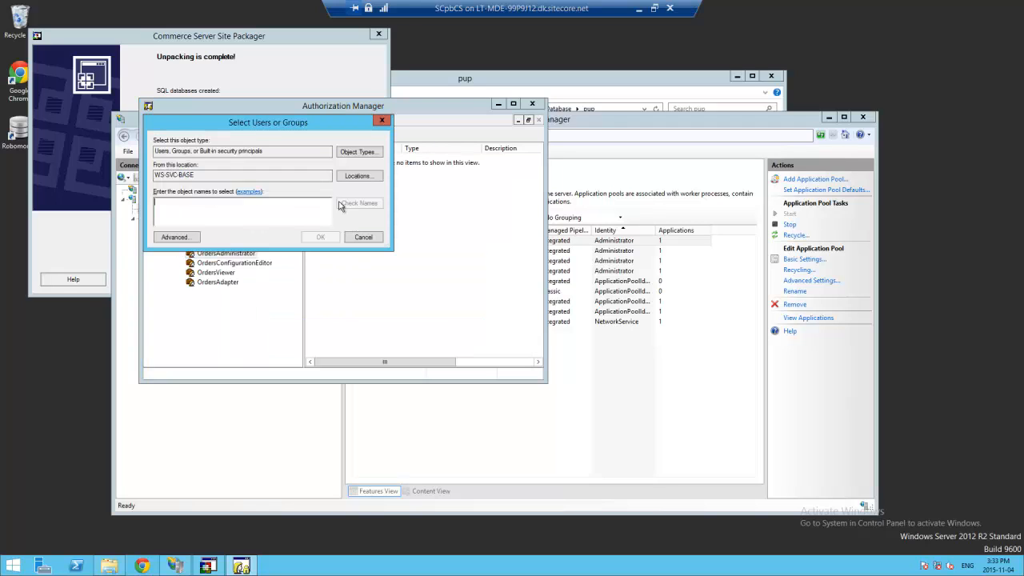
{"action": "type", "text": "Adm"}
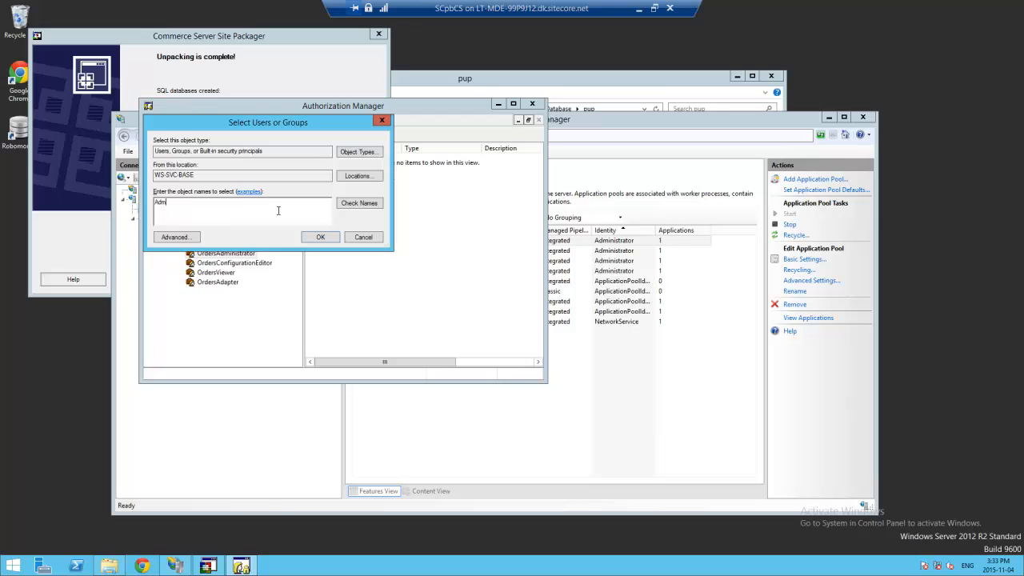
{"action": "type", "text": "inistrator"}
{"action": "key", "text": "Return"}
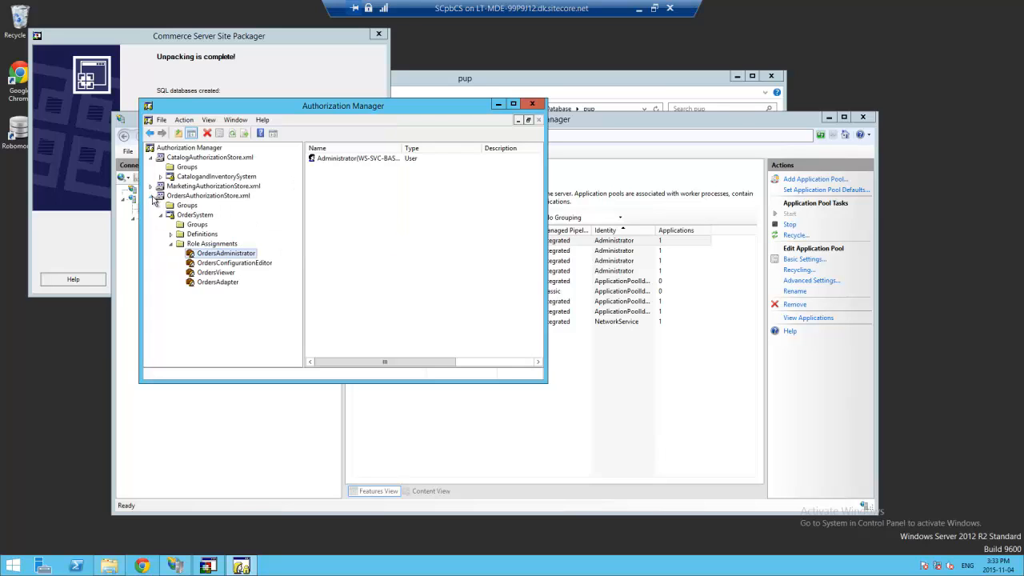
{"action": "left_click", "coordinate": [150, 195]}
- Load ProfilesAuthorizationStore from the SolutionStorefrontSite_ProfilesWebService folder
{"action": "right_click", "coordinate": [209, 150]}
{"action": "left_click", "coordinate": [237, 158]}
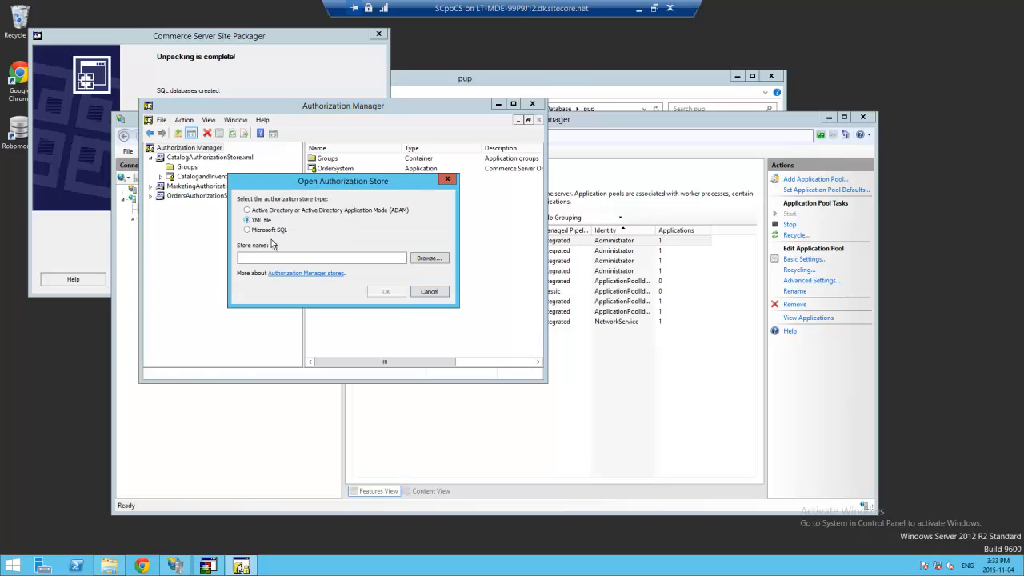
{"action": "left_click", "coordinate": [429, 258]}
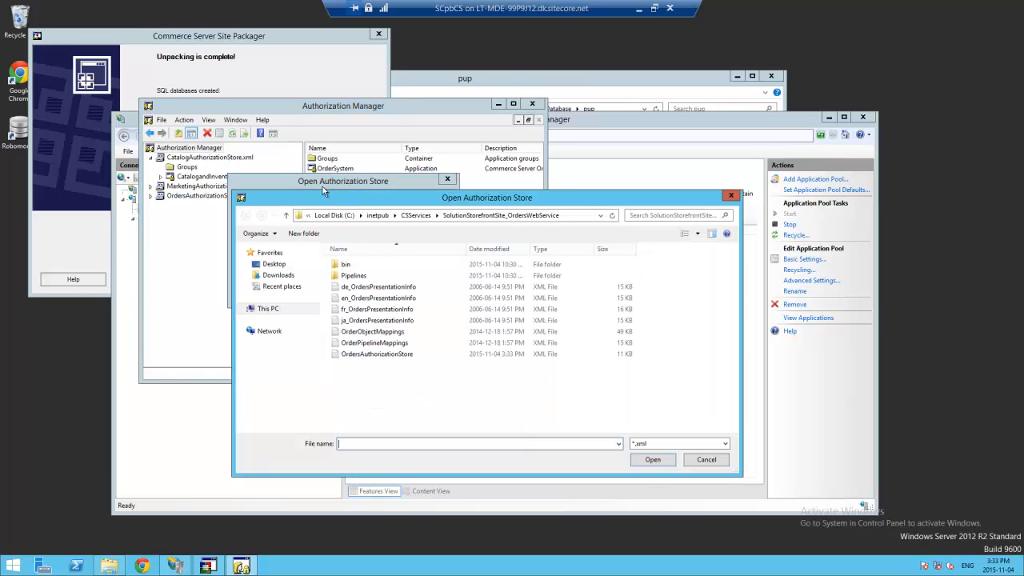
{"action": "left_click", "coordinate": [403, 215]}
{"action": "double_click", "coordinate": [395, 302]}
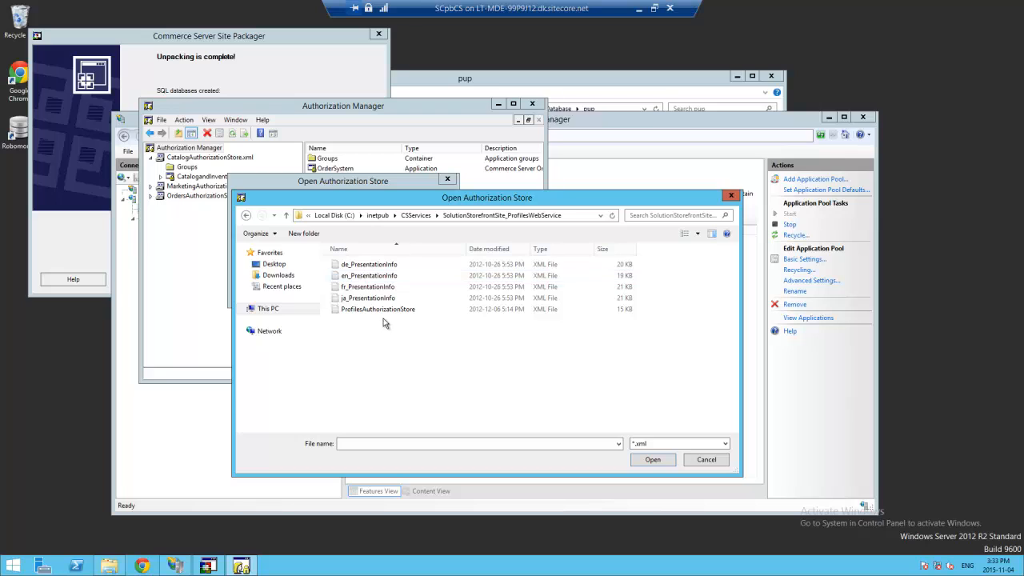
{"action": "left_click", "coordinate": [377, 309]}
{"action": "left_click", "coordinate": [653, 459]}
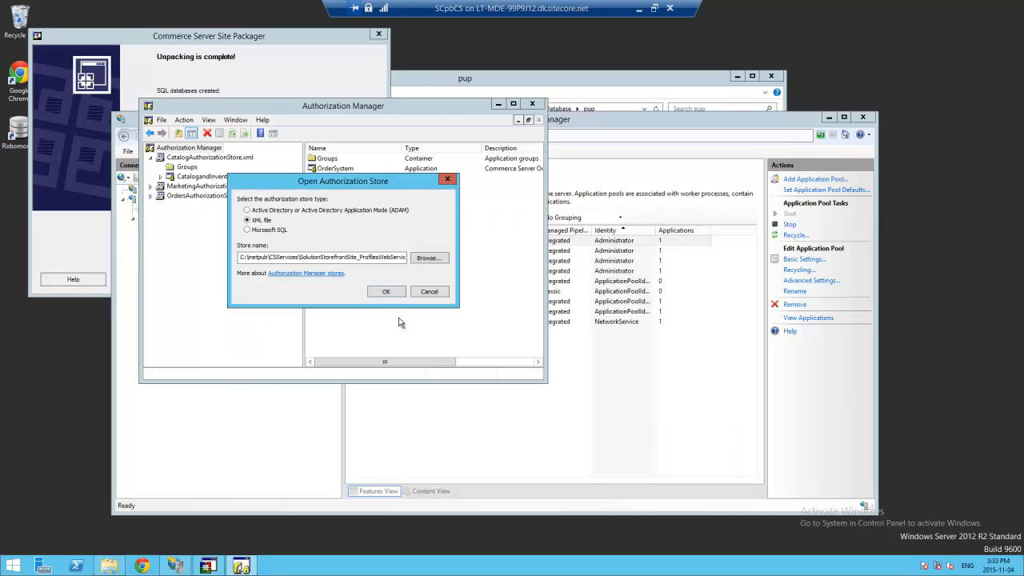
{"action": "left_click", "coordinate": [374, 291]}
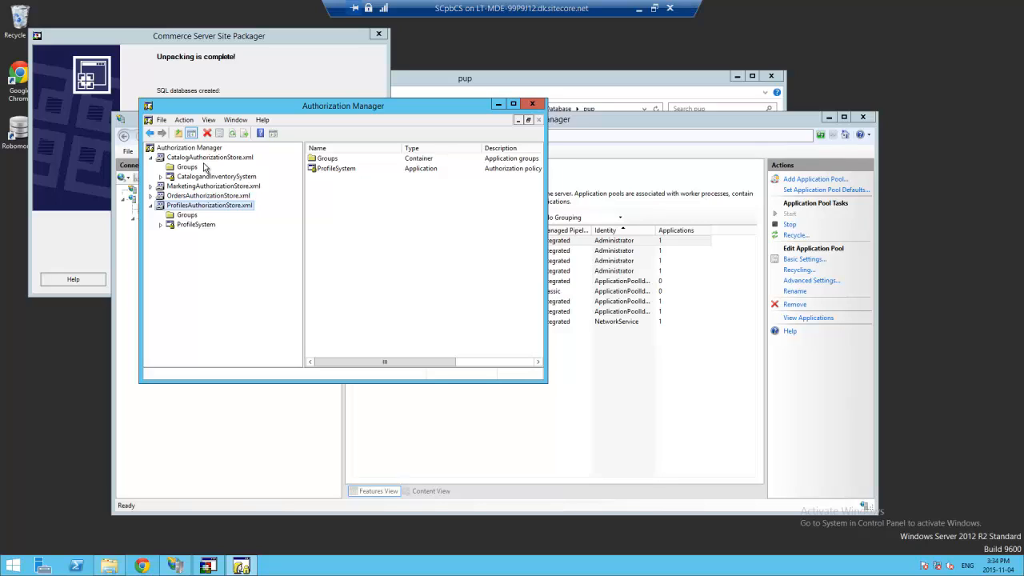
- Assign Administrator to ProfileSystem's ProfileAdministrator role, then minimize Authorization Manager
{"action": "left_click", "coordinate": [161, 225]}
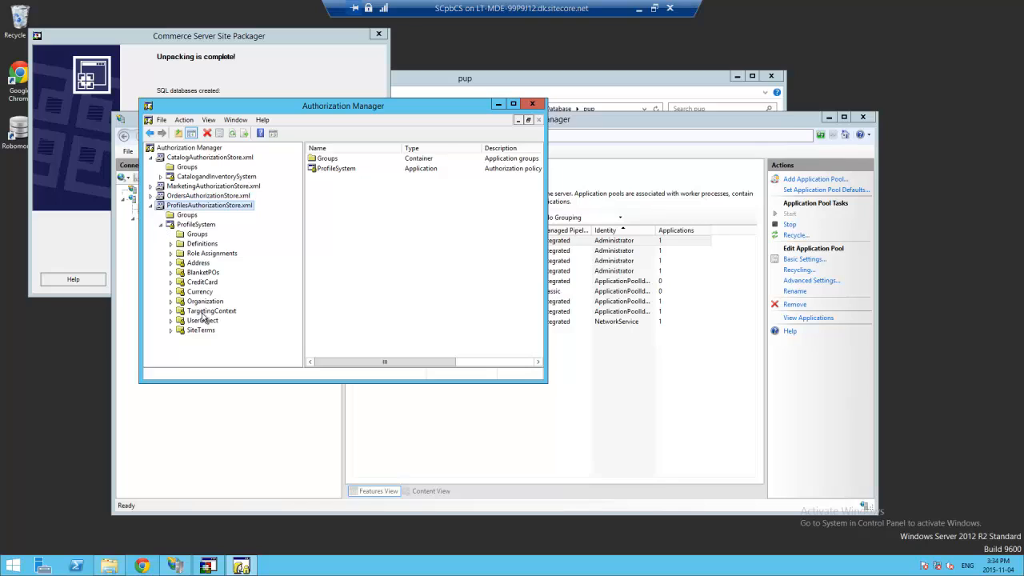
{"action": "left_click", "coordinate": [202, 254]}
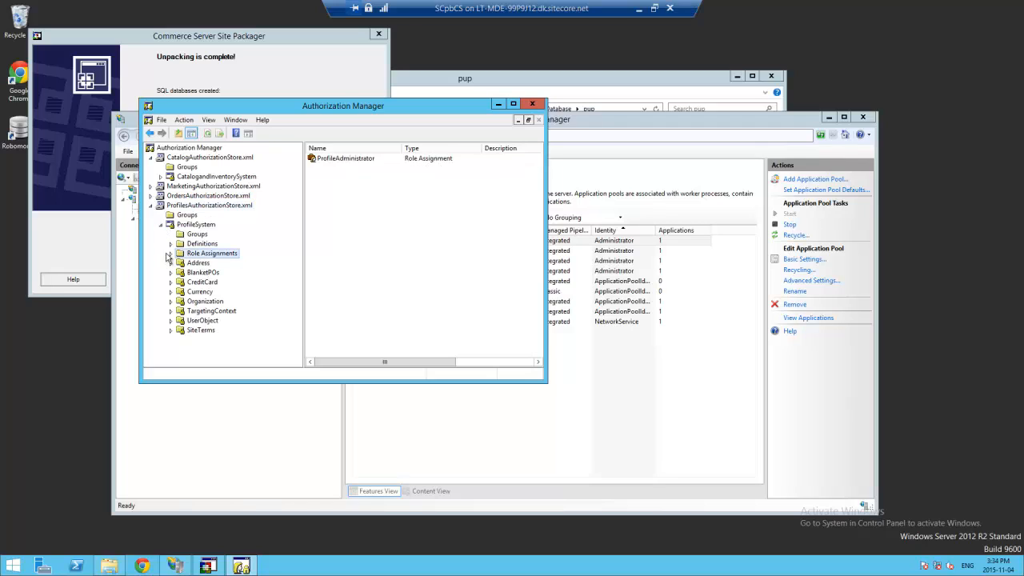
{"action": "left_click", "coordinate": [170, 254]}
{"action": "left_click", "coordinate": [170, 254]}
{"action": "left_click", "coordinate": [170, 253]}
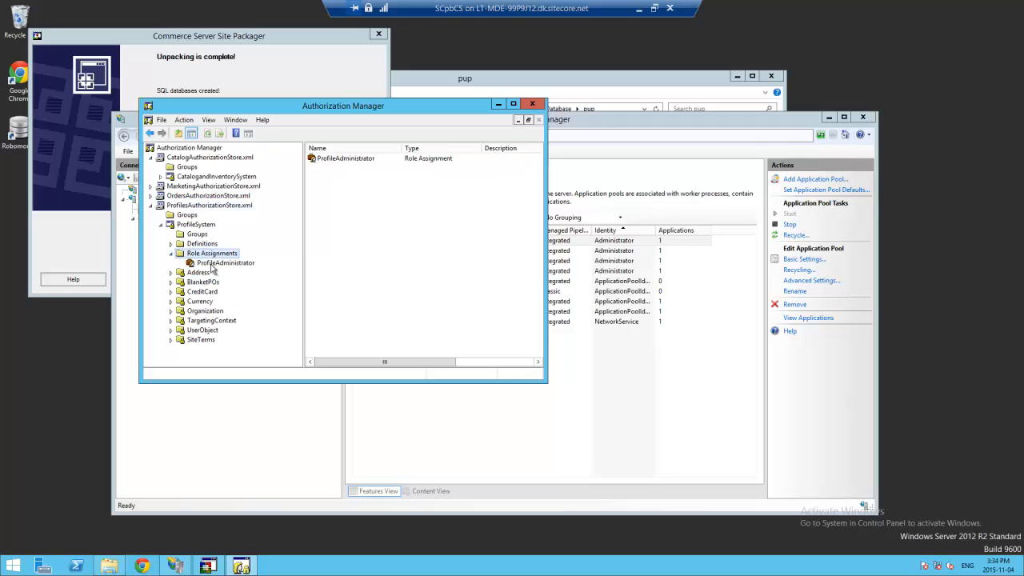
{"action": "left_click", "coordinate": [216, 263]}
{"action": "right_click", "coordinate": [211, 265]}
{"action": "mouse_move", "coordinate": [240, 273]}
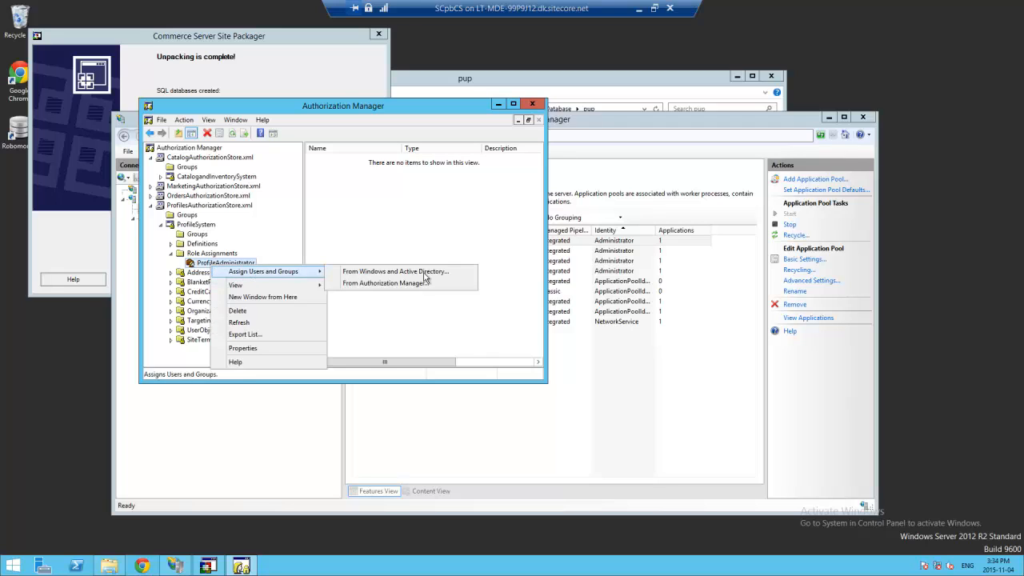
{"action": "left_click", "coordinate": [383, 272]}
{"action": "type", "text": "A"}
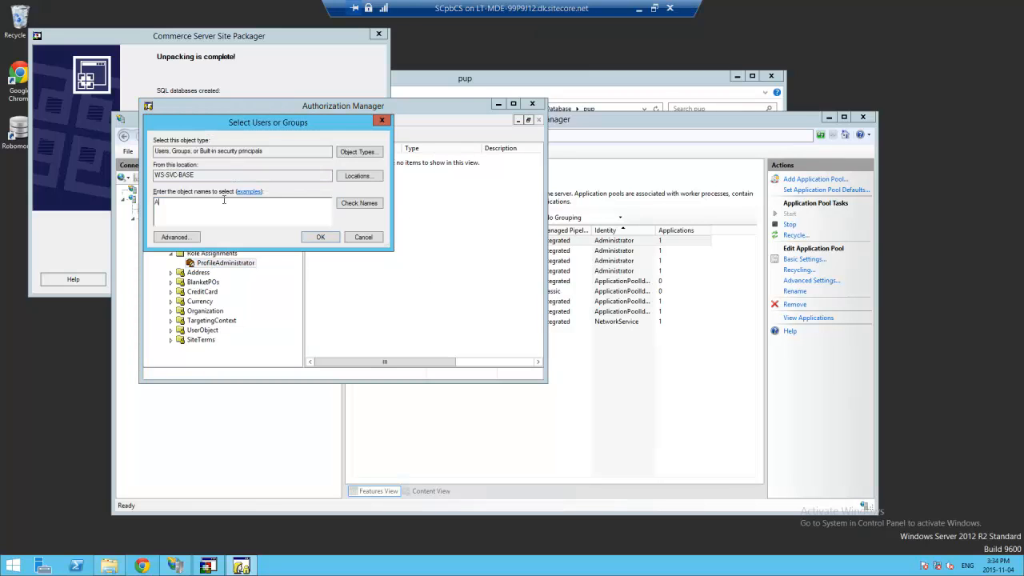
{"action": "type", "text": "dministrator"}
{"action": "key", "text": "Return"}
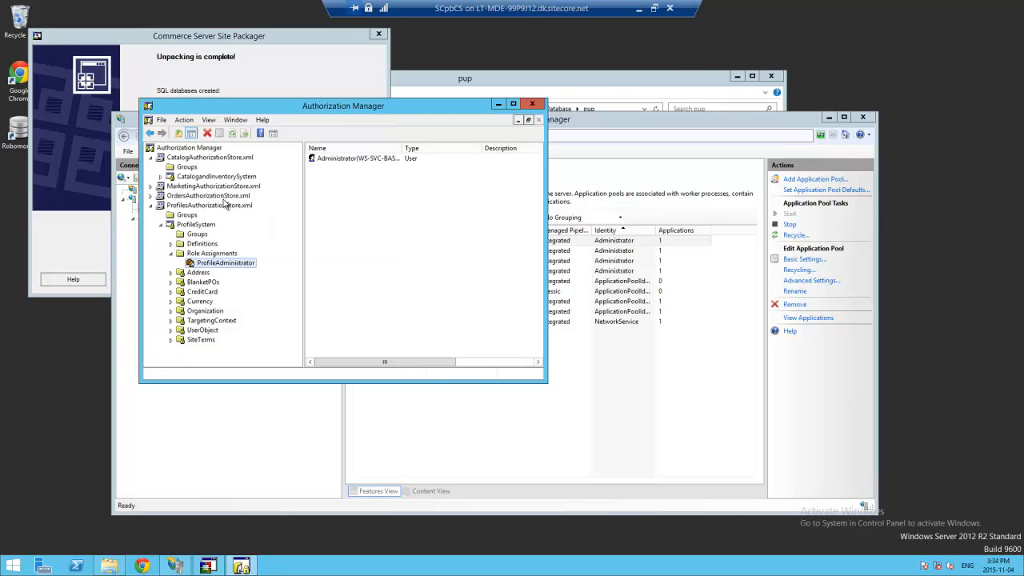
{"action": "left_click", "coordinate": [498, 105]}
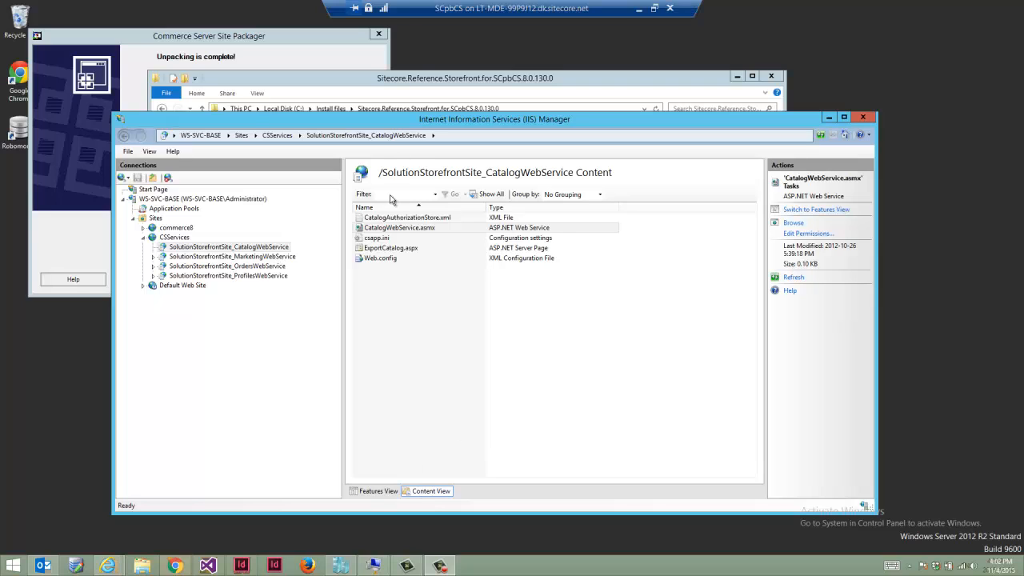
- Browse CatalogWebService.asmx from the catalog web service's Content View
{"action": "left_click", "coordinate": [409, 228]}
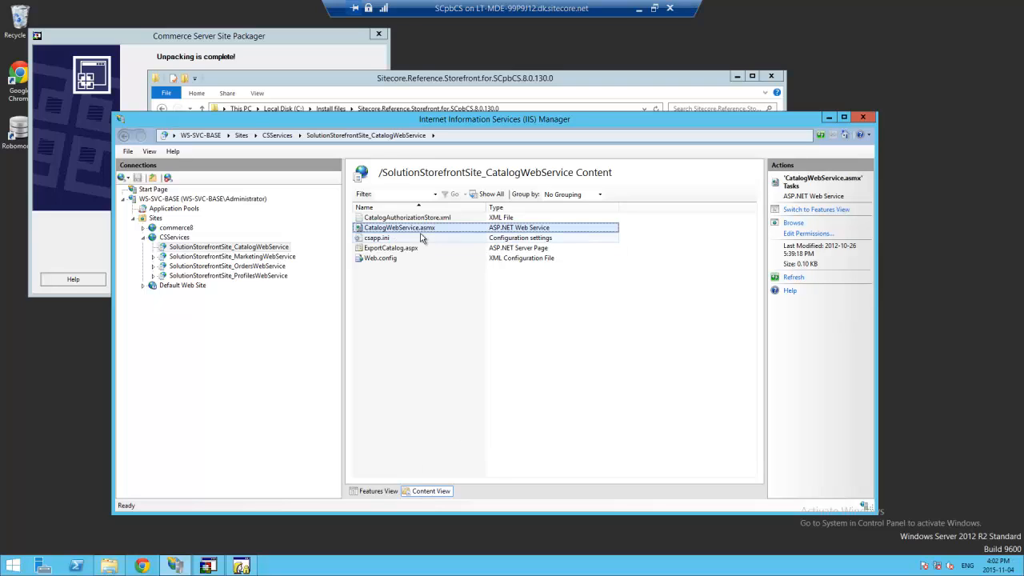
{"action": "left_click", "coordinate": [793, 223]}
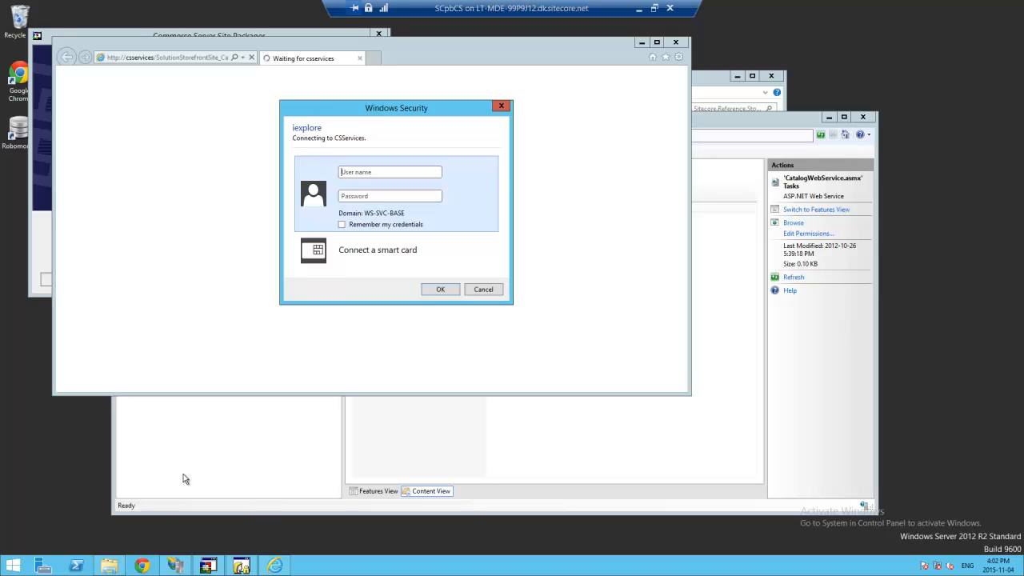
- Cancel the Windows Security login prompt, leaving the HTTP 401.1 Unauthorized page
{"action": "left_click", "coordinate": [495, 290]}
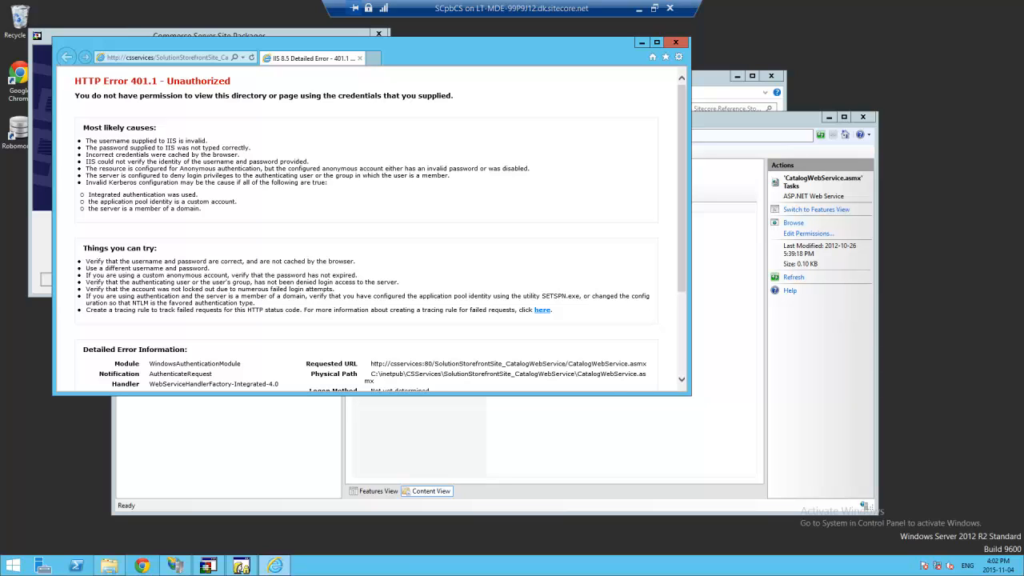
{"action": "mouse_move", "coordinate": [1022, 575]}
{"action": "left_click", "coordinate": [12, 566]}
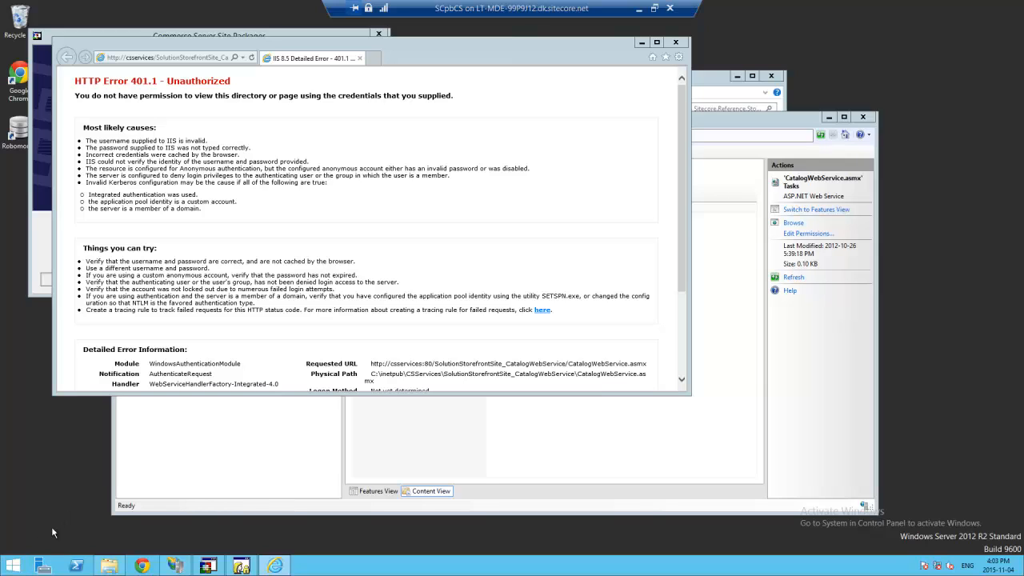
- Launch Registry Editor (regedit) from the Start screen search
{"action": "left_click", "coordinate": [14, 563]}
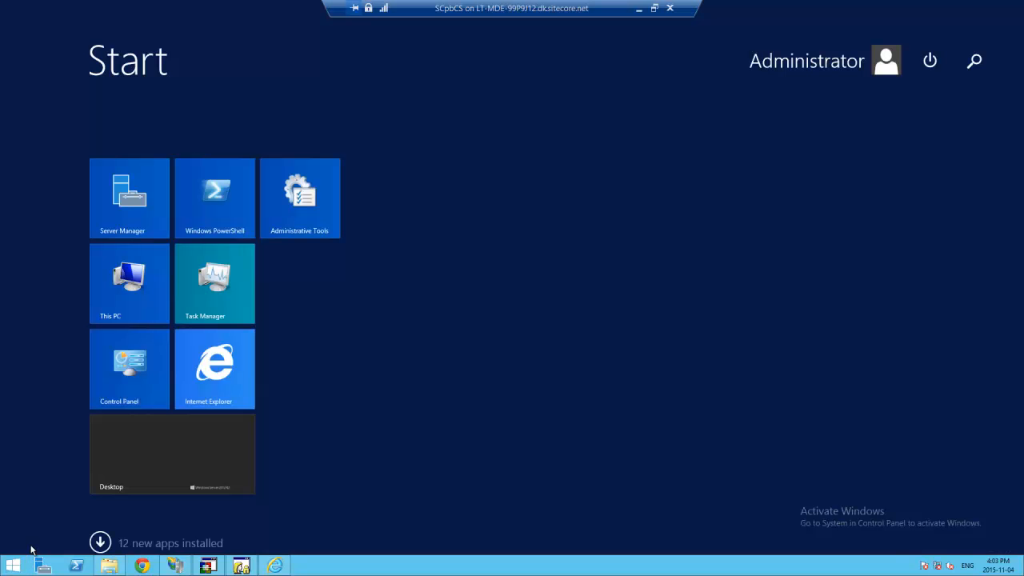
{"action": "type", "text": "regedie"}
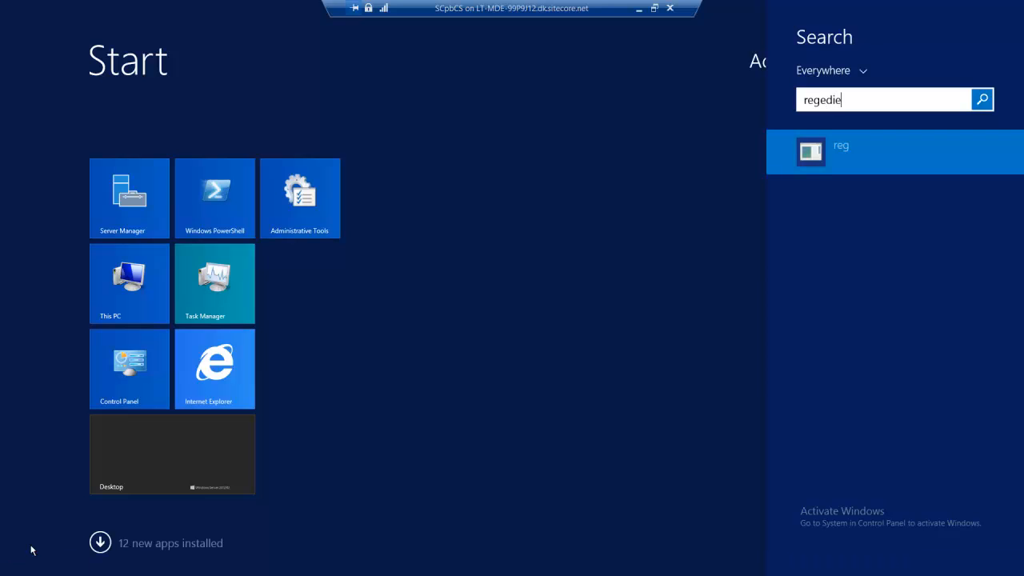
{"action": "key", "text": "BackSpace"}
{"action": "type", "text": "t"}
{"action": "key", "text": "Return"}
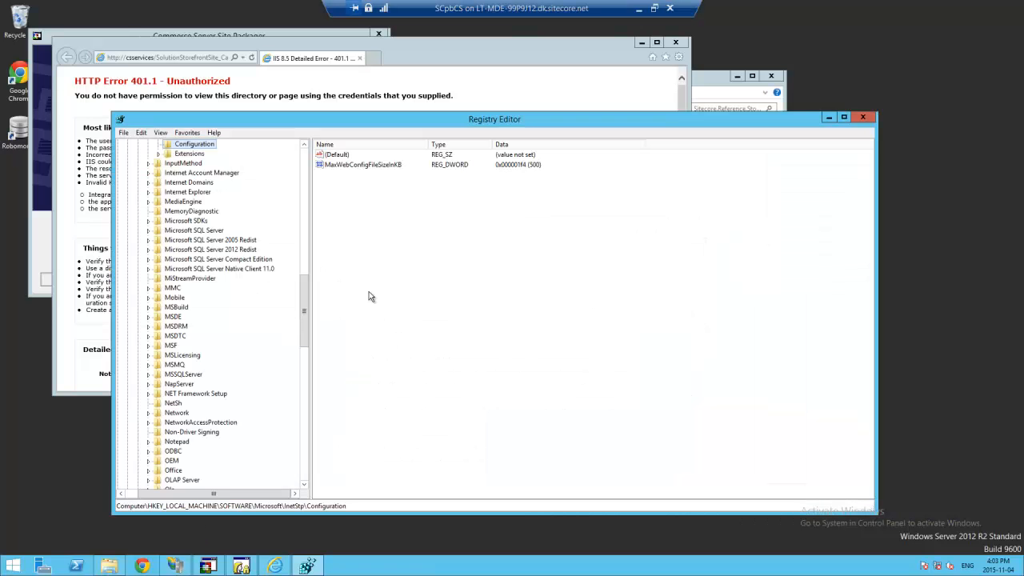
{"action": "left_click_drag", "start_coordinate": [304, 328], "coordinate": [301, 160]}
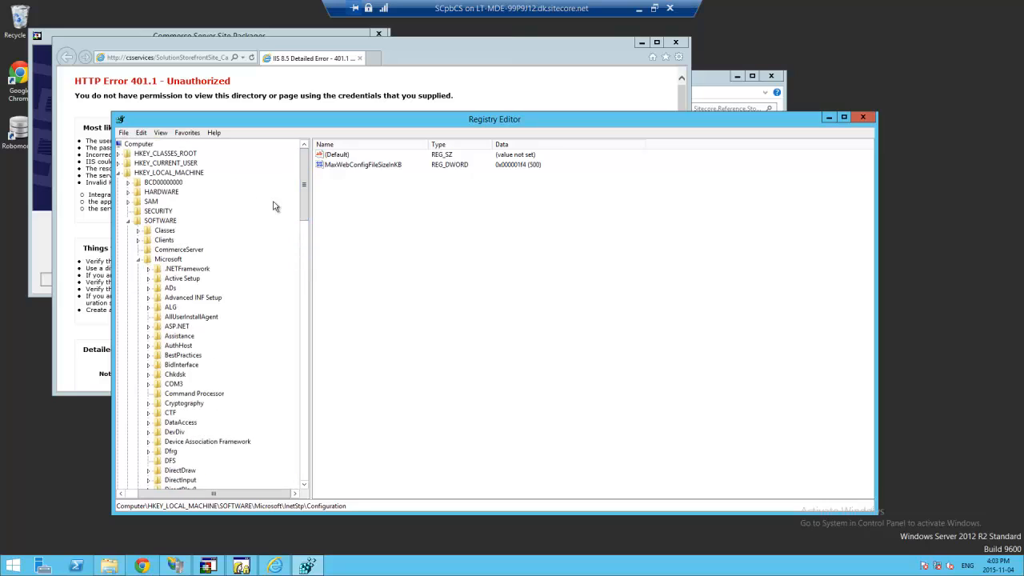
- Collapse SOFTWARE and navigate to SYSTEM\CurrentControlSet\Control\Lsa\MSV1_0
{"action": "left_click", "coordinate": [142, 260]}
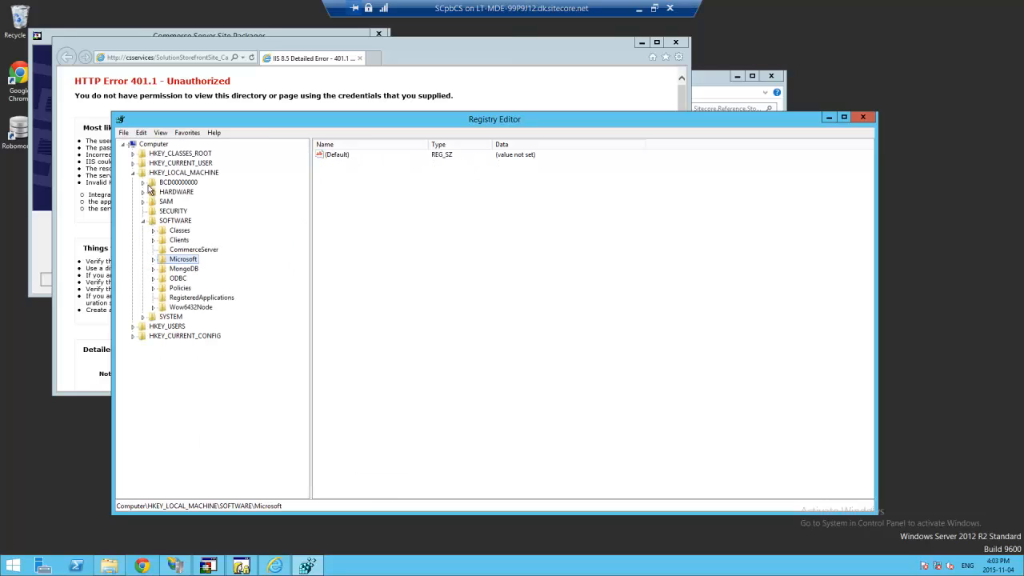
{"action": "left_click", "coordinate": [143, 222]}
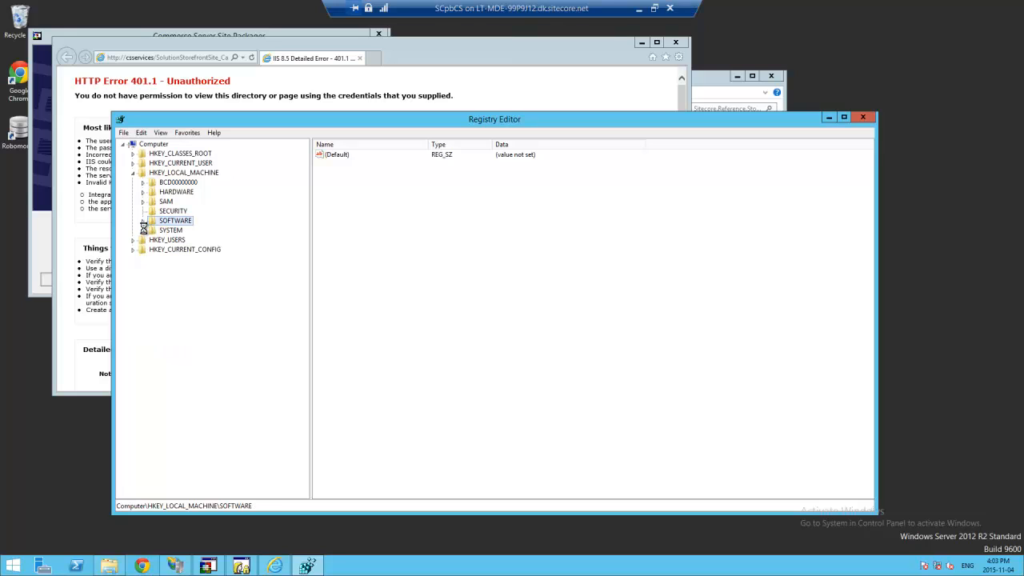
{"action": "left_click", "coordinate": [144, 230]}
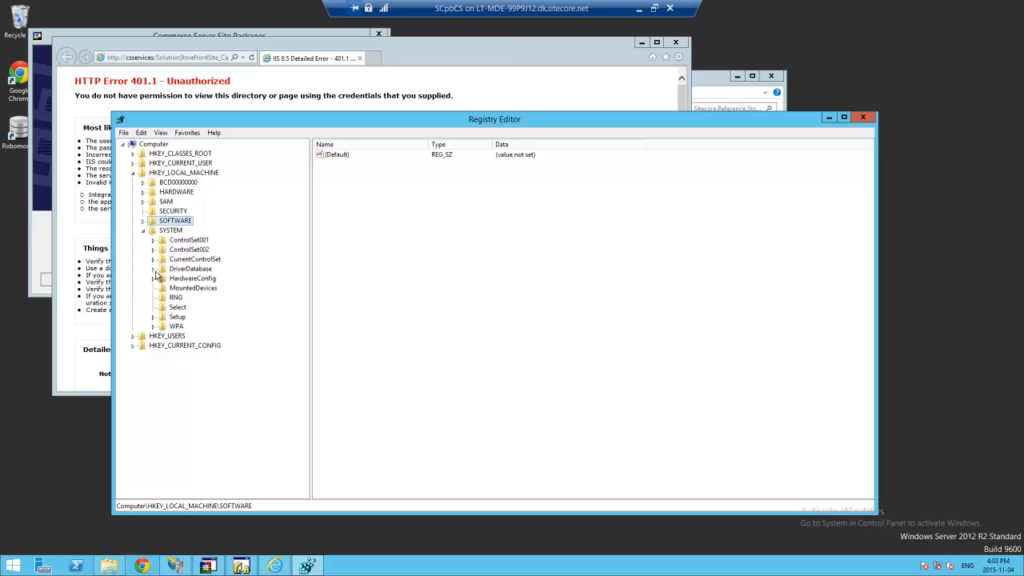
{"action": "left_click", "coordinate": [153, 259]}
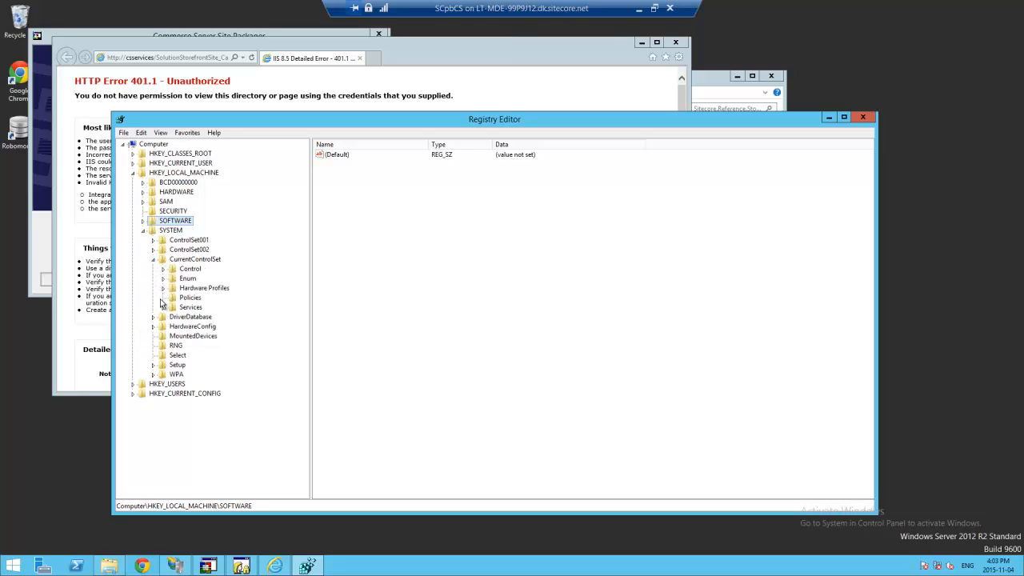
{"action": "left_click", "coordinate": [162, 270]}
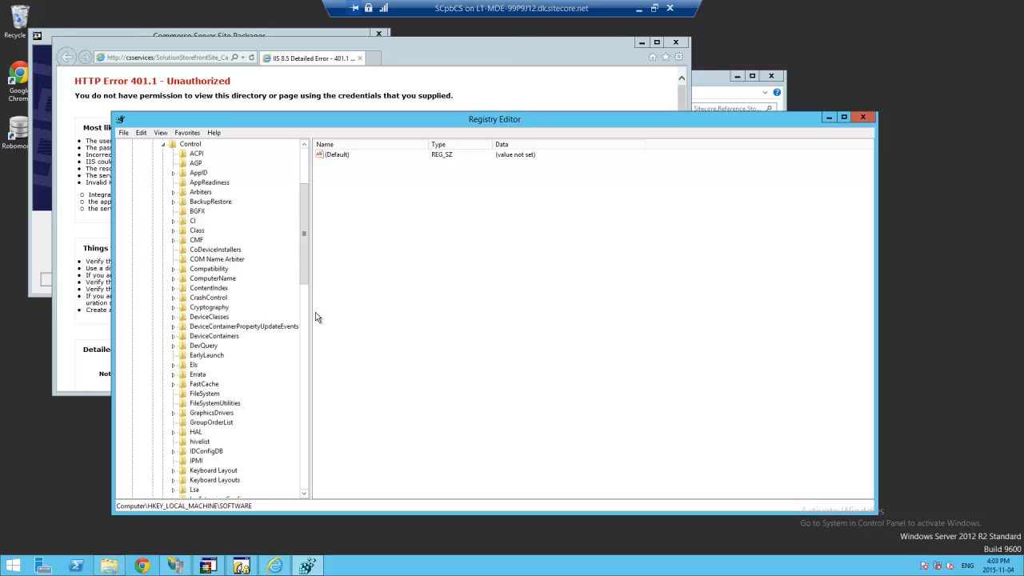
{"action": "scroll", "coordinate": [309, 296], "scroll_direction": "down", "scroll_amount": 6}
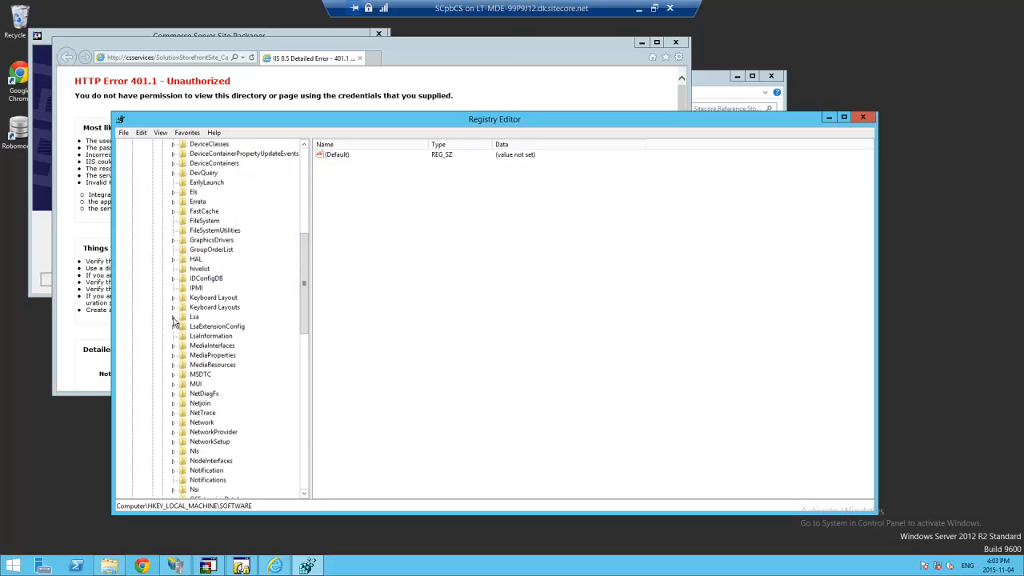
{"action": "left_click", "coordinate": [174, 318]}
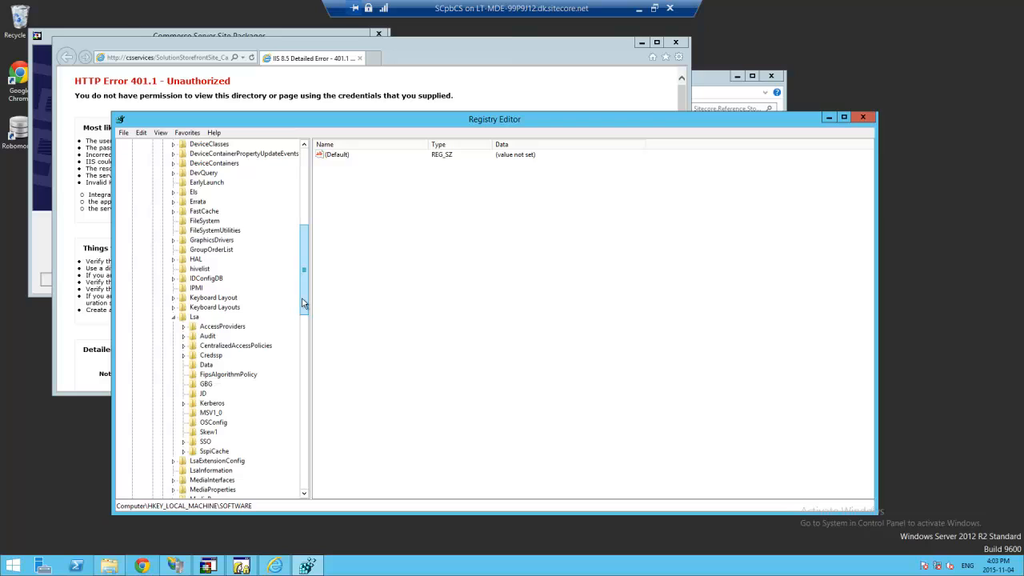
{"action": "left_click", "coordinate": [207, 412]}
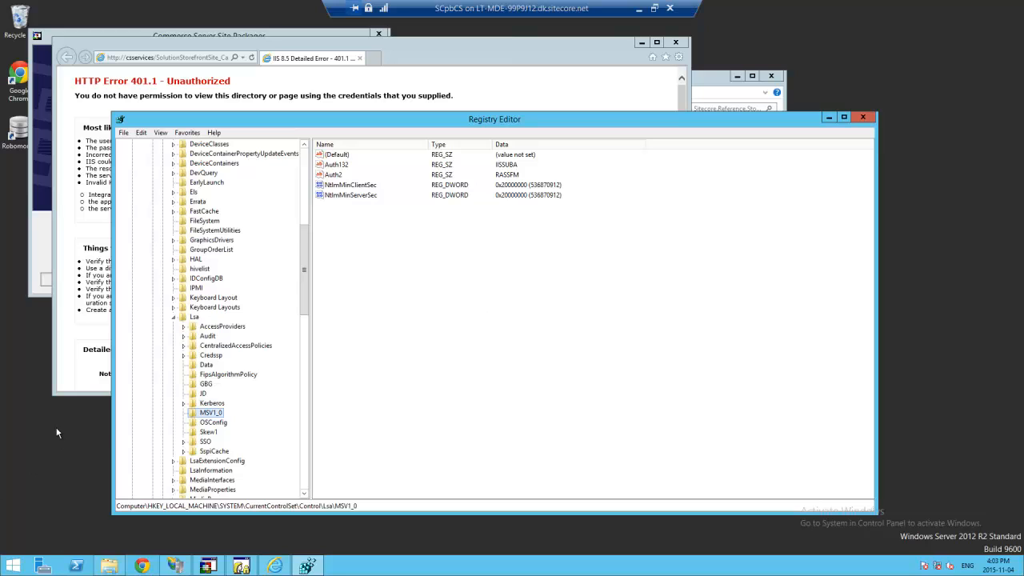
- Create multi-string value BackConnectionHostNames in MSV1_0 with data CSServices, accepting the warning
{"action": "right_click", "coordinate": [213, 416]}
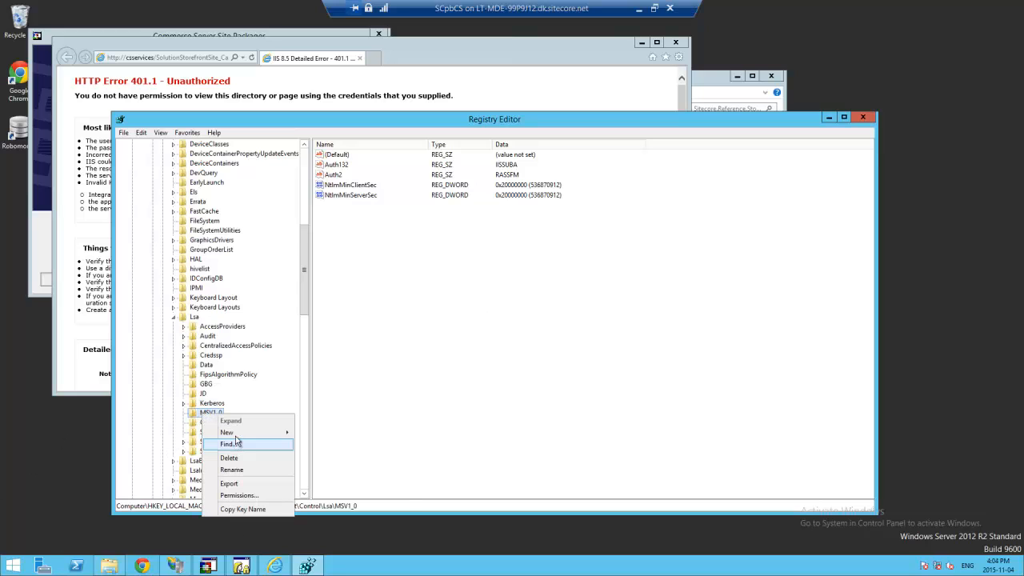
{"action": "mouse_move", "coordinate": [240, 432]}
{"action": "left_click", "coordinate": [363, 492]}
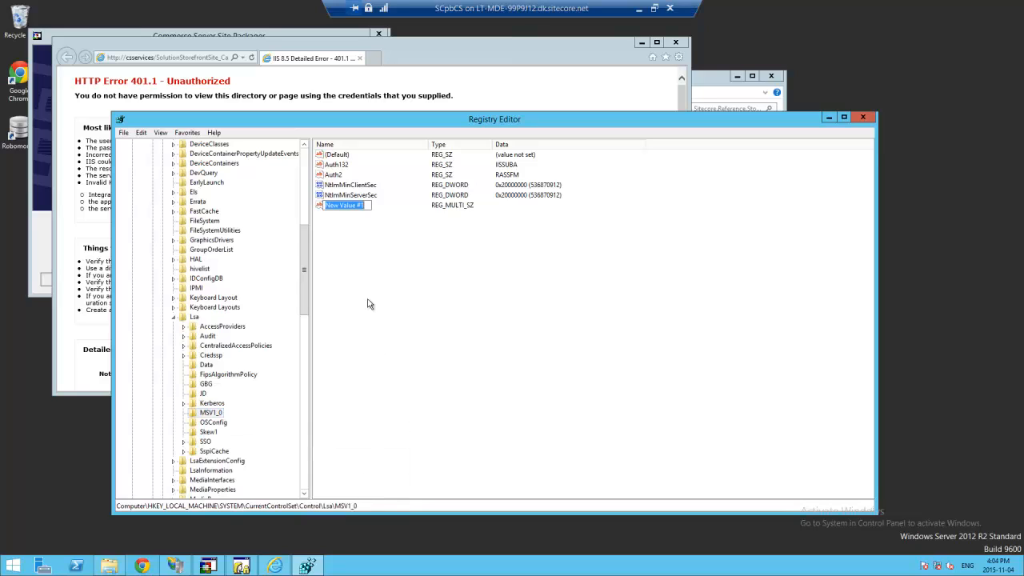
{"action": "type", "text": "BackConnectionHostNames"}
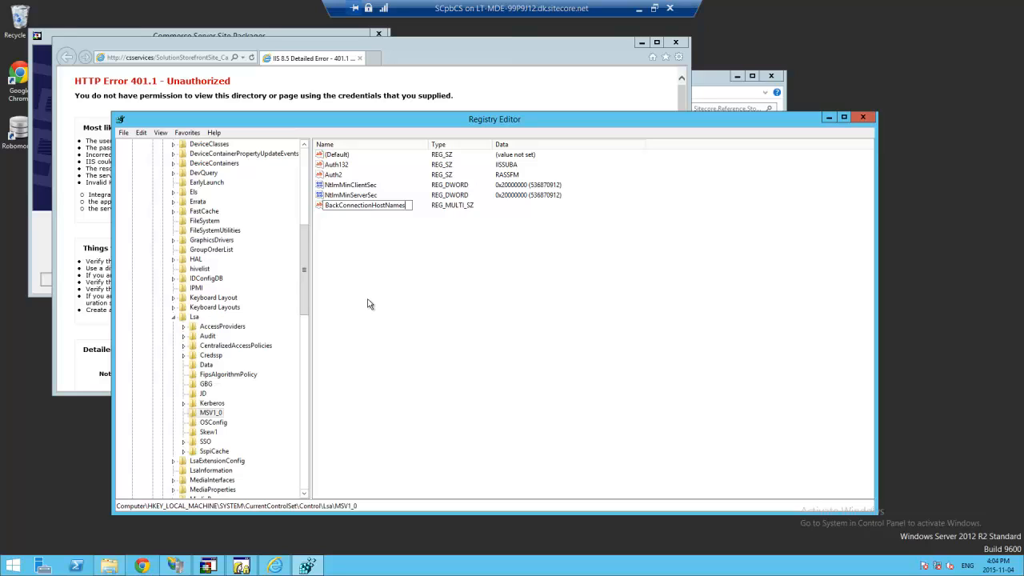
{"action": "key", "text": "Return"}
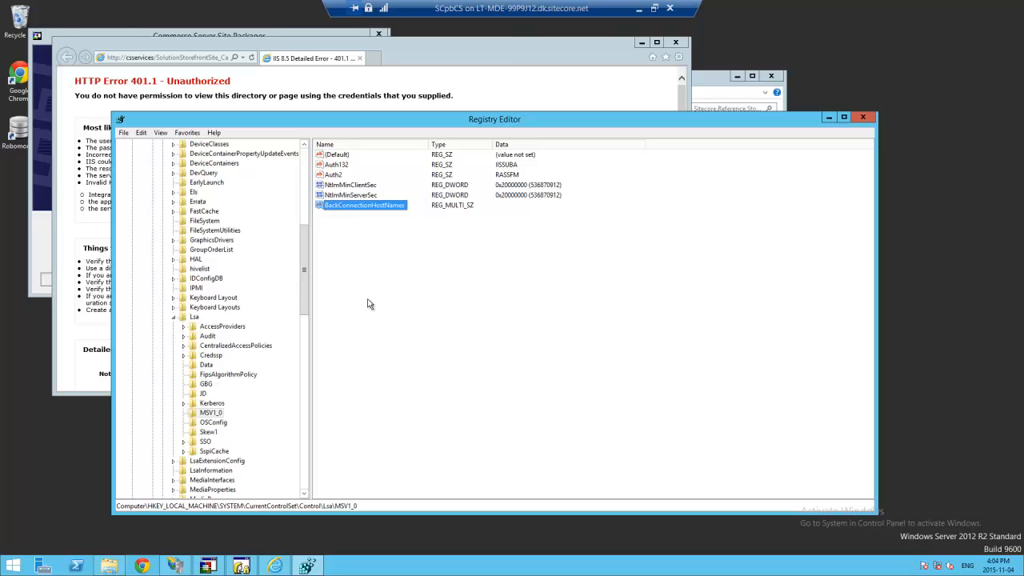
{"action": "double_click", "coordinate": [384, 206]}
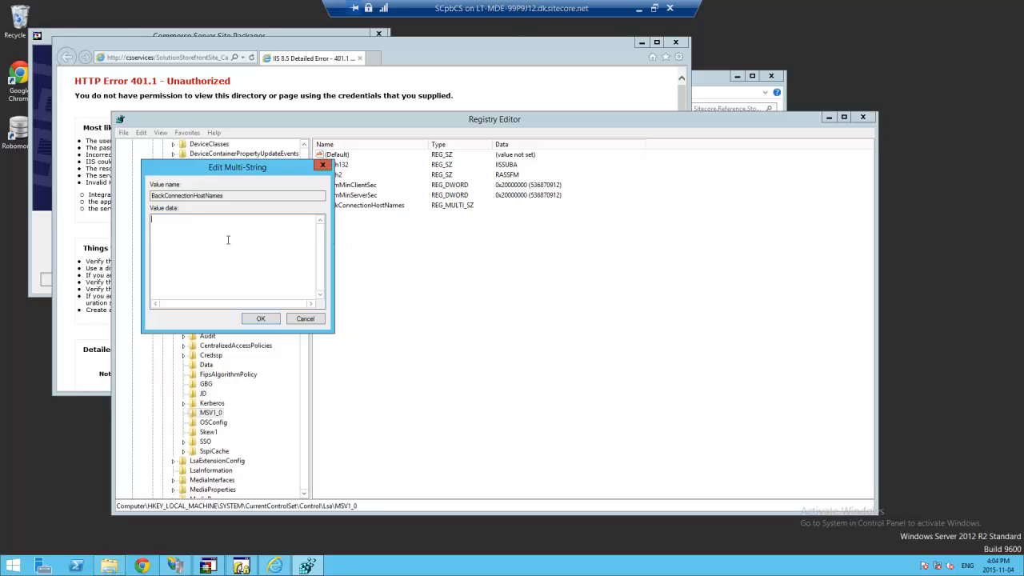
{"action": "type", "text": "CSServices"}
{"action": "left_click", "coordinate": [263, 320]}
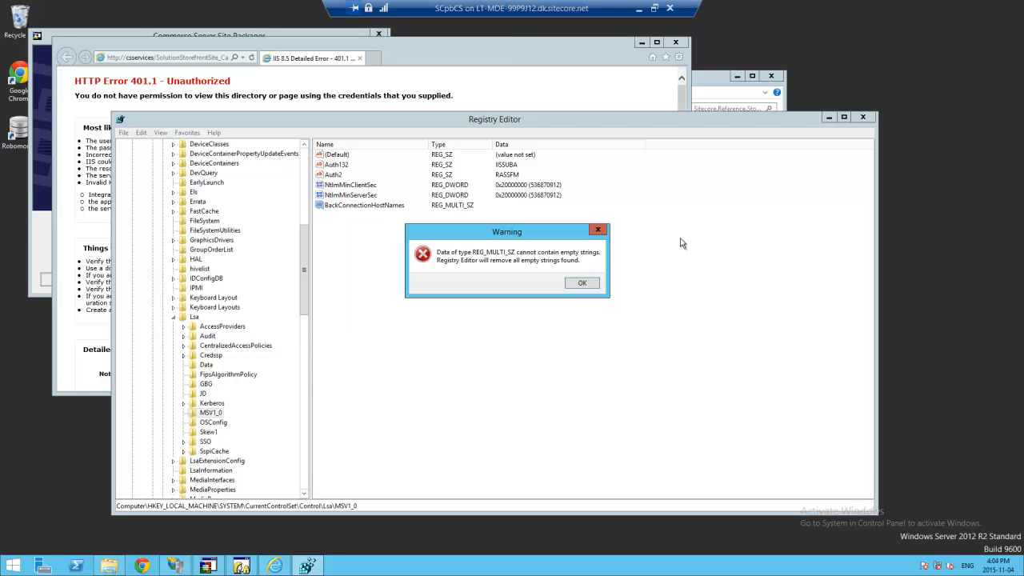
{"action": "left_click", "coordinate": [585, 282]}
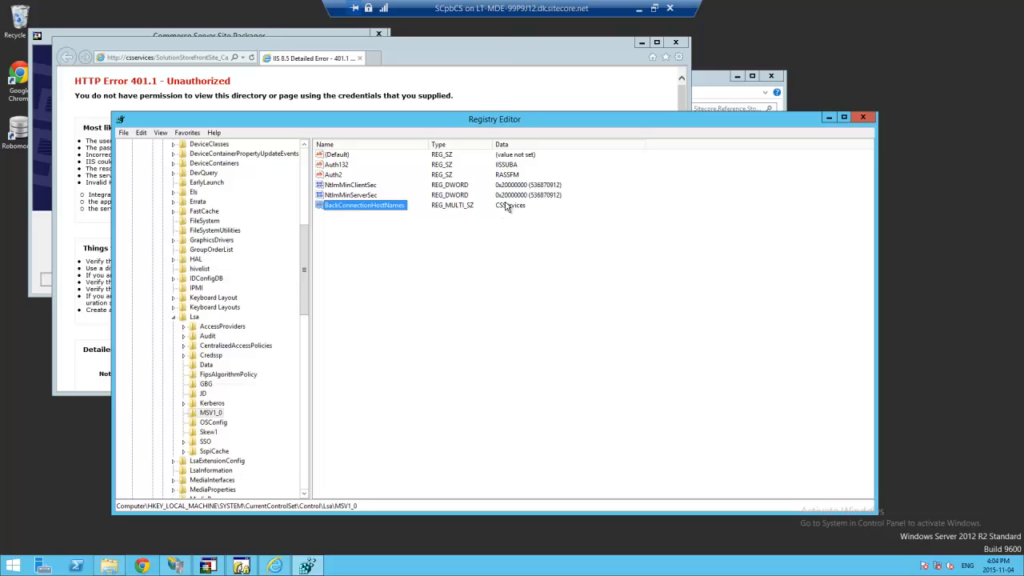
{"action": "left_click", "coordinate": [295, 57]}
- Reload the catalog web service address so it lists CatalogWebService operations instead of the 401.1 error
{"action": "left_click", "coordinate": [177, 57]}
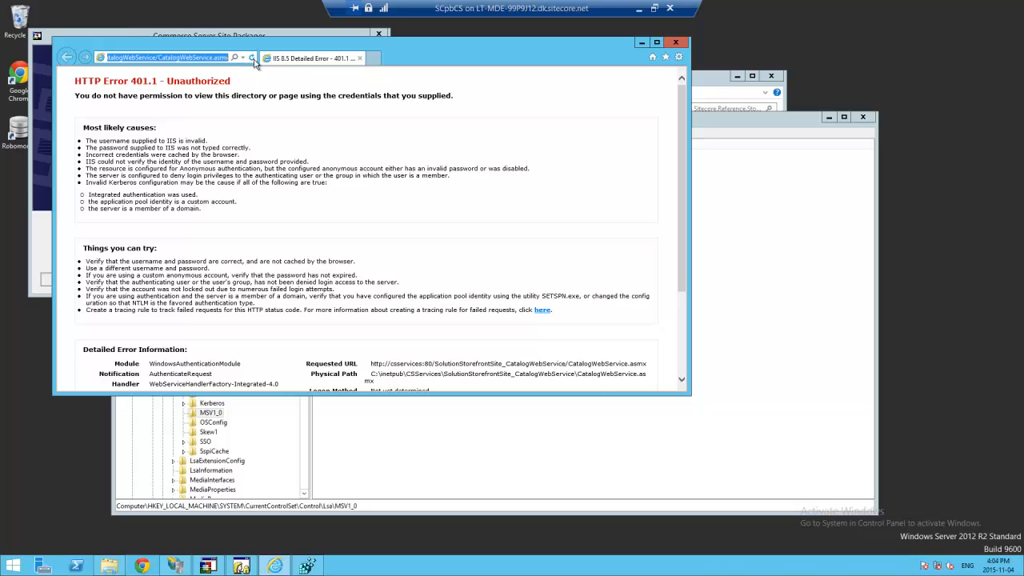
{"action": "left_click", "coordinate": [252, 57]}
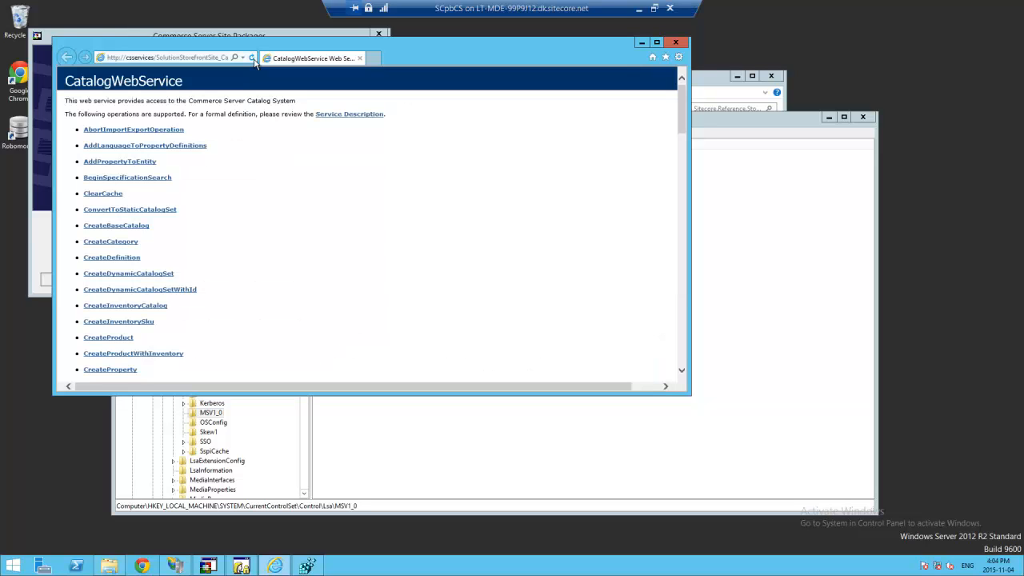
{"action": "left_click_drag", "start_coordinate": [682, 122], "coordinate": [672, 65]}
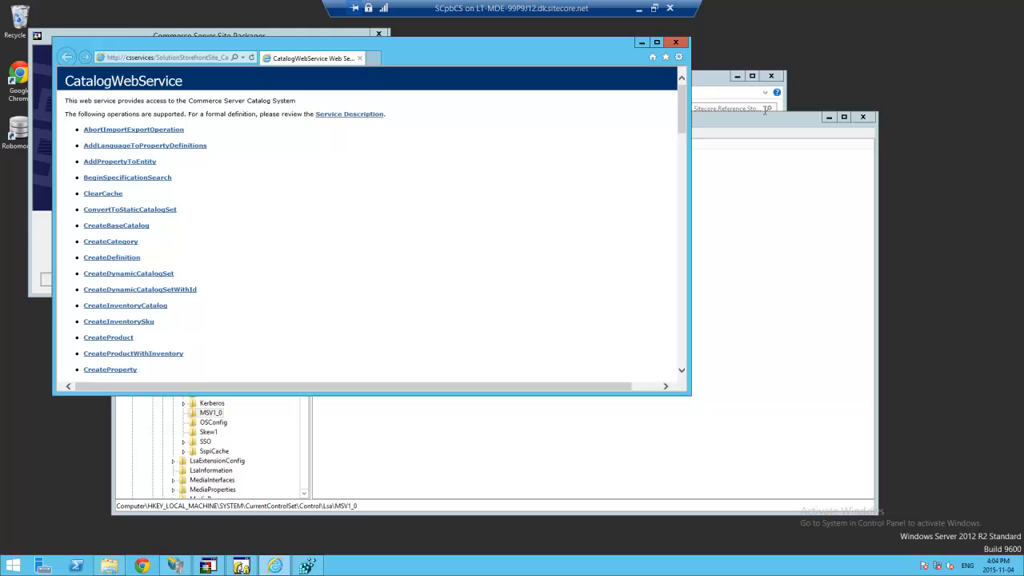
- Glance at Registry Editor and the Site Packager summary, then return to the CatalogWebService page
{"action": "left_click", "coordinate": [729, 118]}
{"action": "left_click", "coordinate": [204, 43]}
{"action": "left_click_drag", "start_coordinate": [203, 43], "coordinate": [229, 58]}
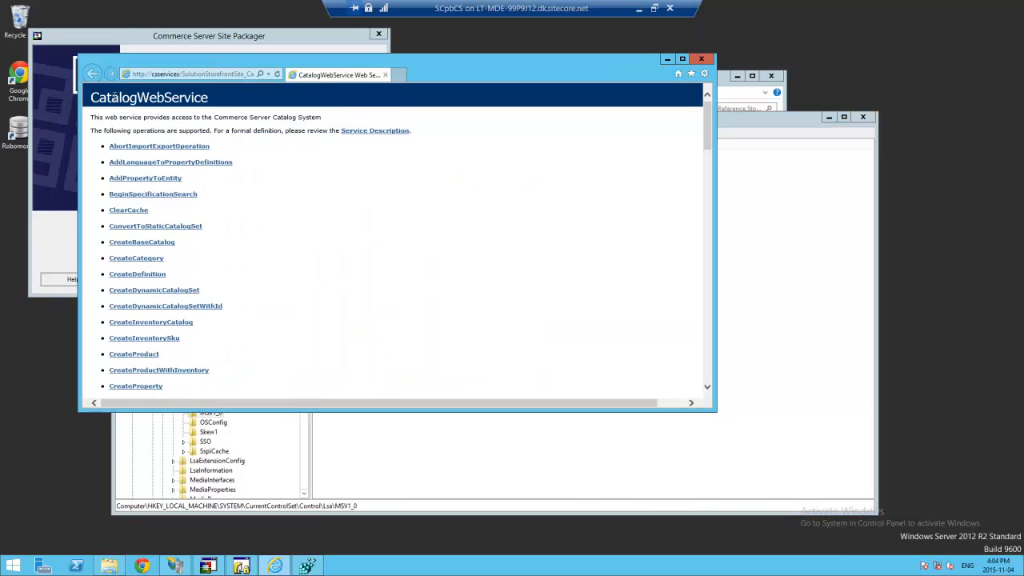
{"action": "left_click", "coordinate": [217, 46]}
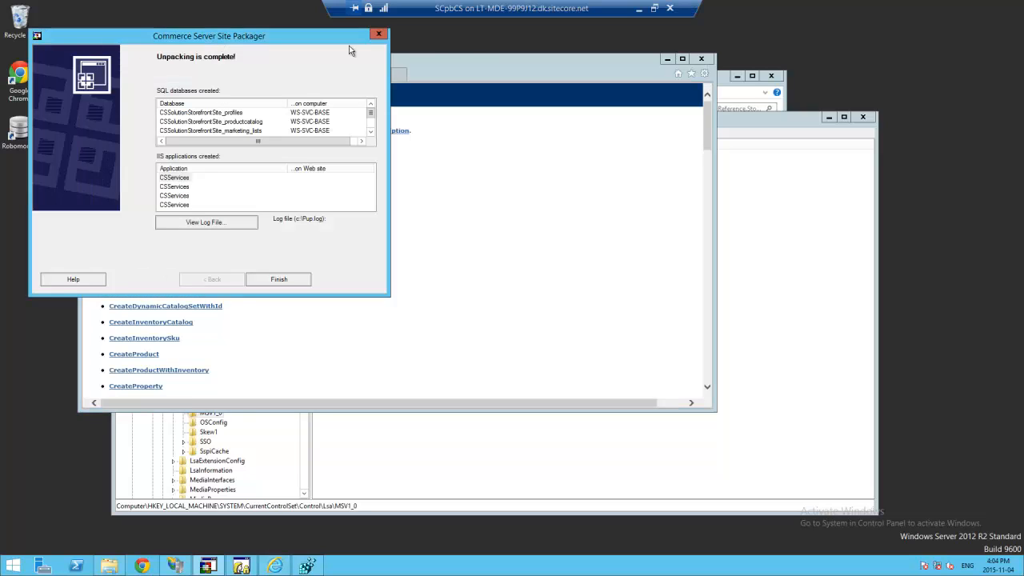
{"action": "left_click", "coordinate": [474, 66]}
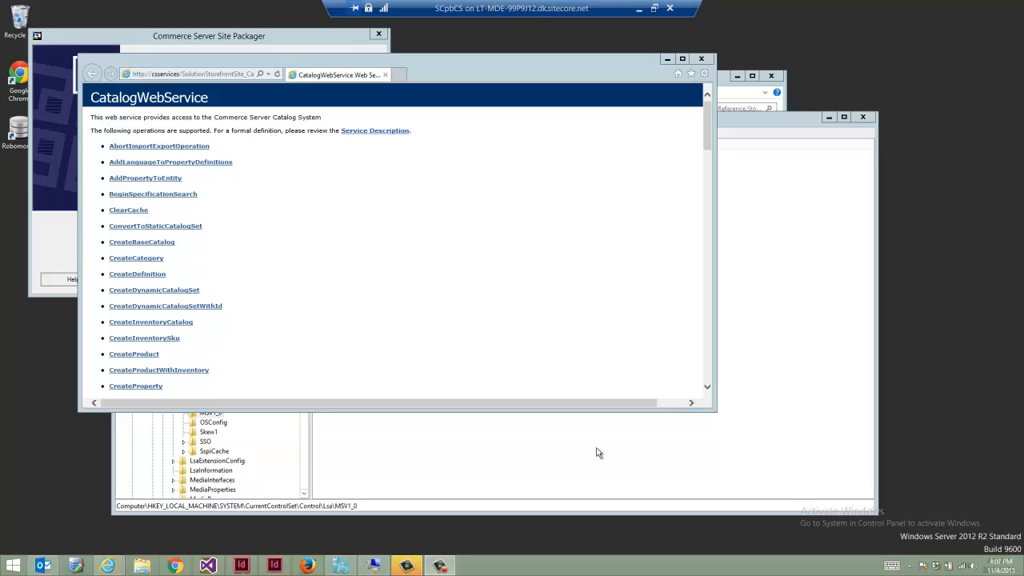
- Search 'catalog' on the Start screen and launch Commerce Server Catalog Manager
{"action": "left_click", "coordinate": [10, 565]}
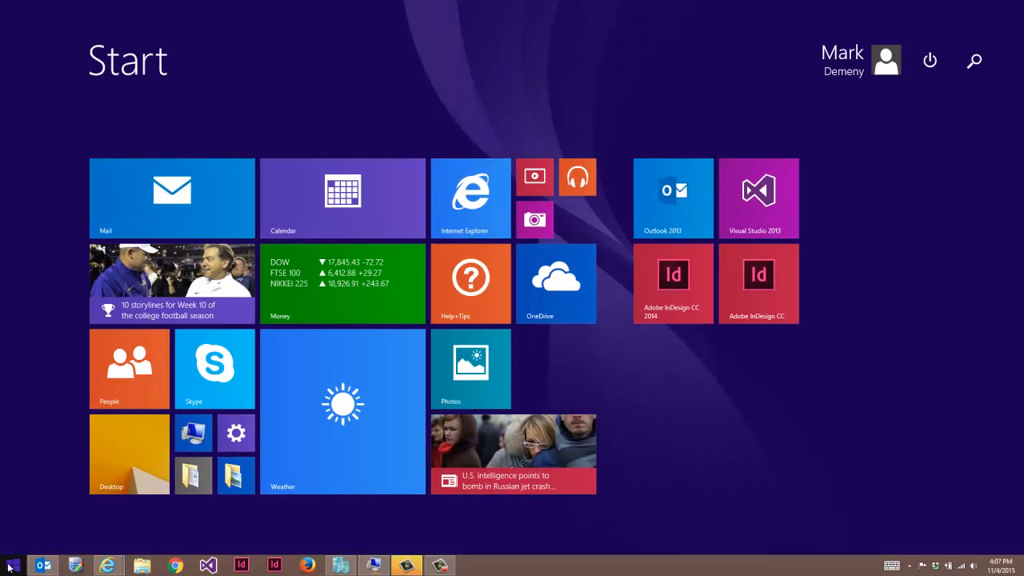
{"action": "left_click", "coordinate": [140, 474]}
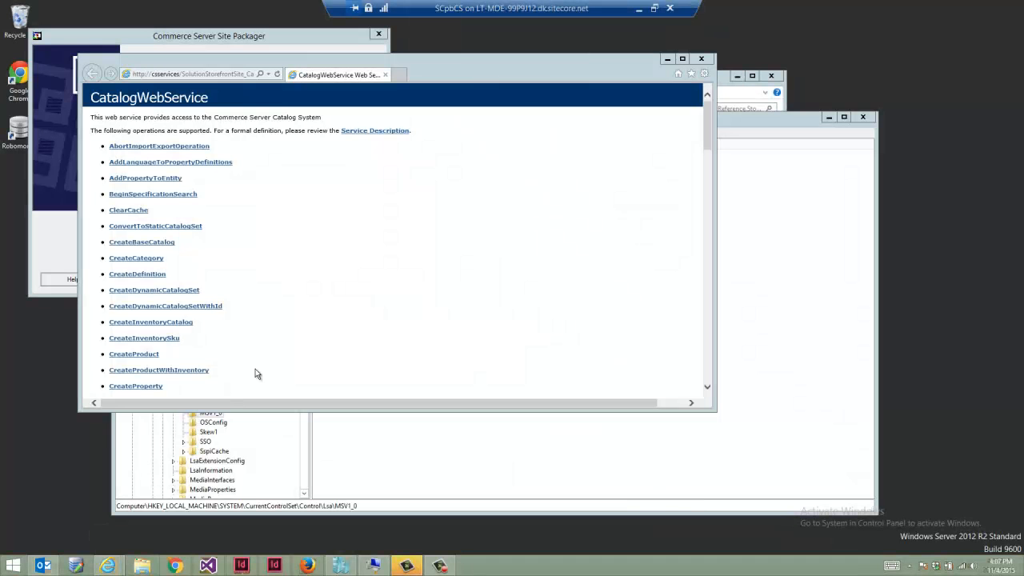
{"action": "left_click", "coordinate": [257, 454]}
{"action": "left_click", "coordinate": [8, 570]}
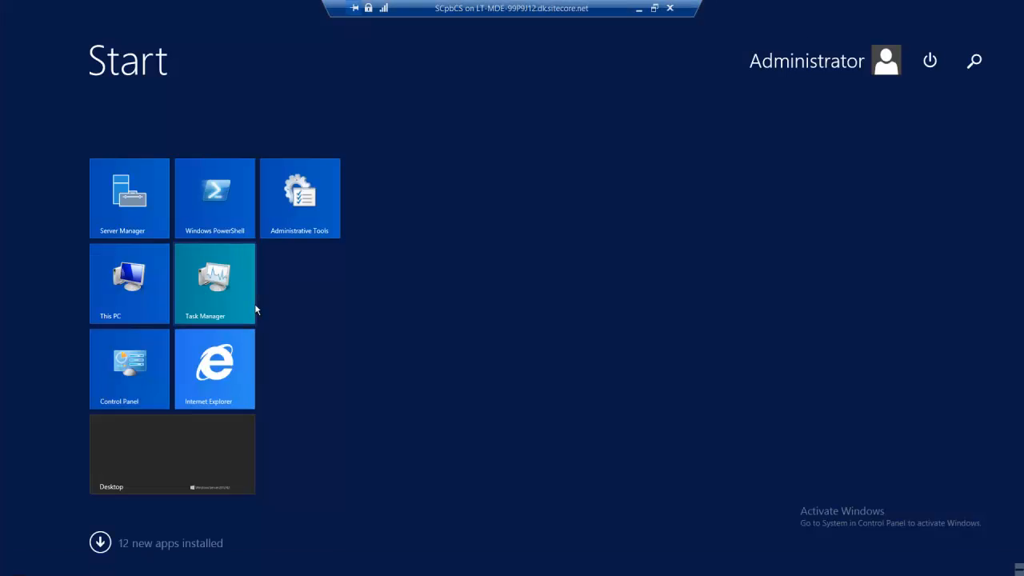
{"action": "type", "text": "catalog Manager"}
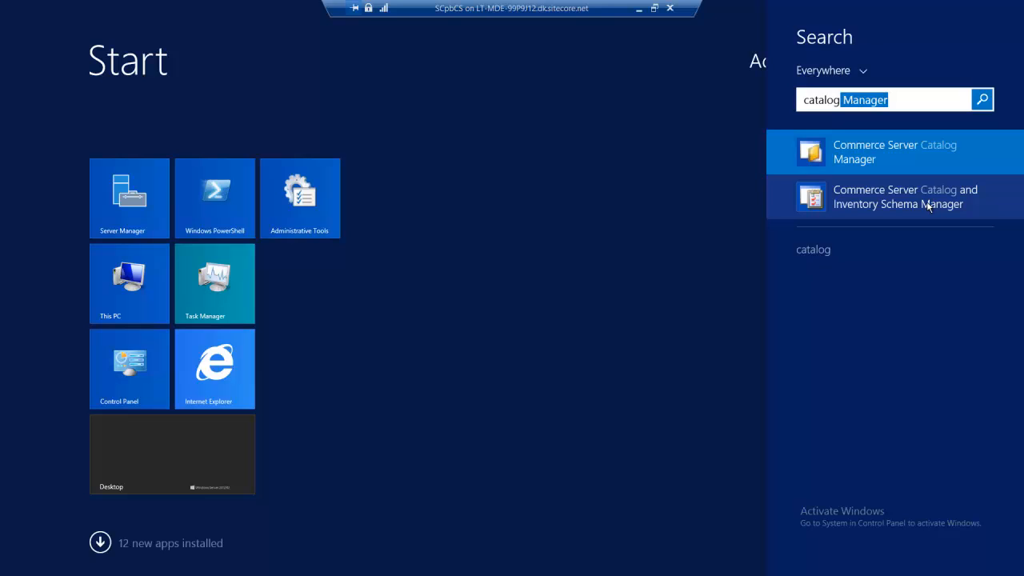
{"action": "left_click", "coordinate": [868, 150]}
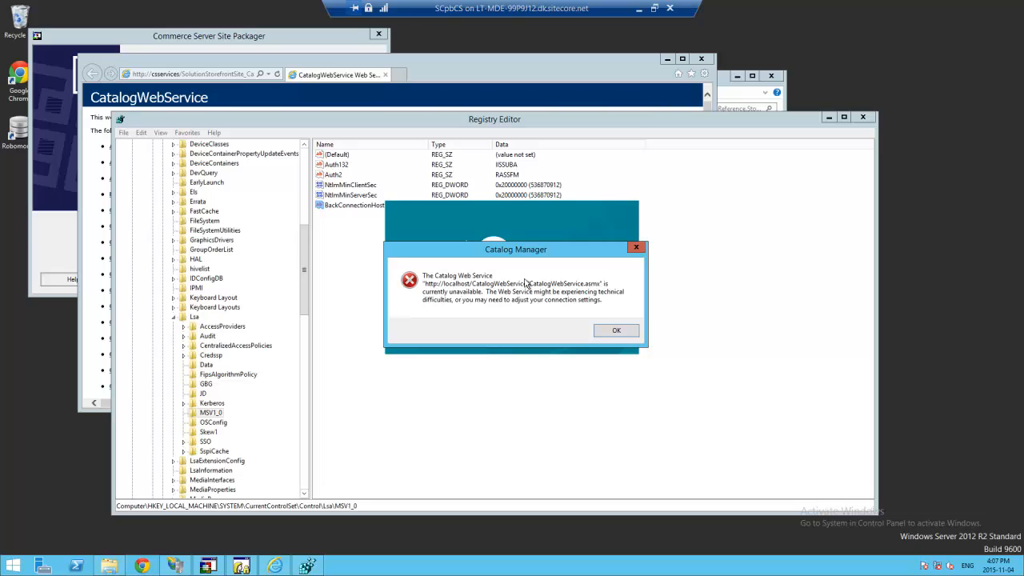
- Dismiss the web-service-unavailable error and copy the working catalog web service address from Internet Explorer
{"action": "left_click", "coordinate": [616, 330]}
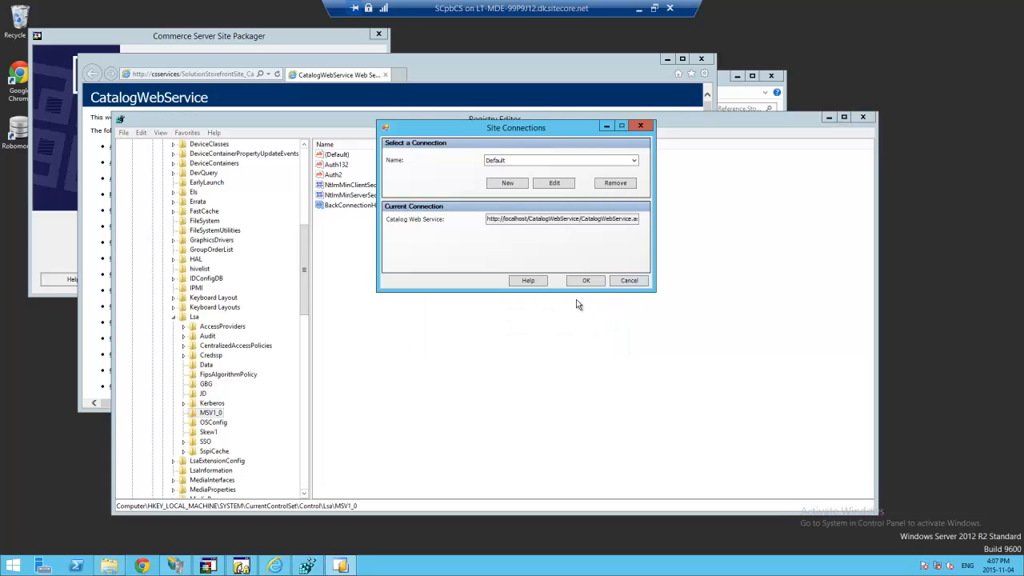
{"action": "left_click", "coordinate": [200, 76]}
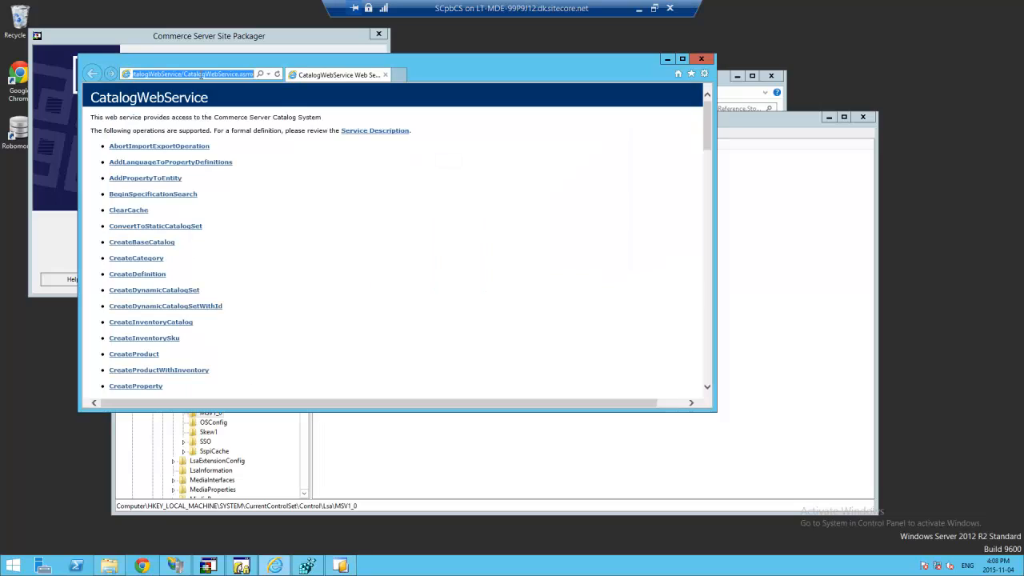
{"action": "right_click", "coordinate": [200, 74]}
{"action": "left_click", "coordinate": [226, 106]}
{"action": "left_click", "coordinate": [160, 74]}
{"action": "triple_click", "coordinate": [159, 73]}
{"action": "left_click", "coordinate": [168, 77]}
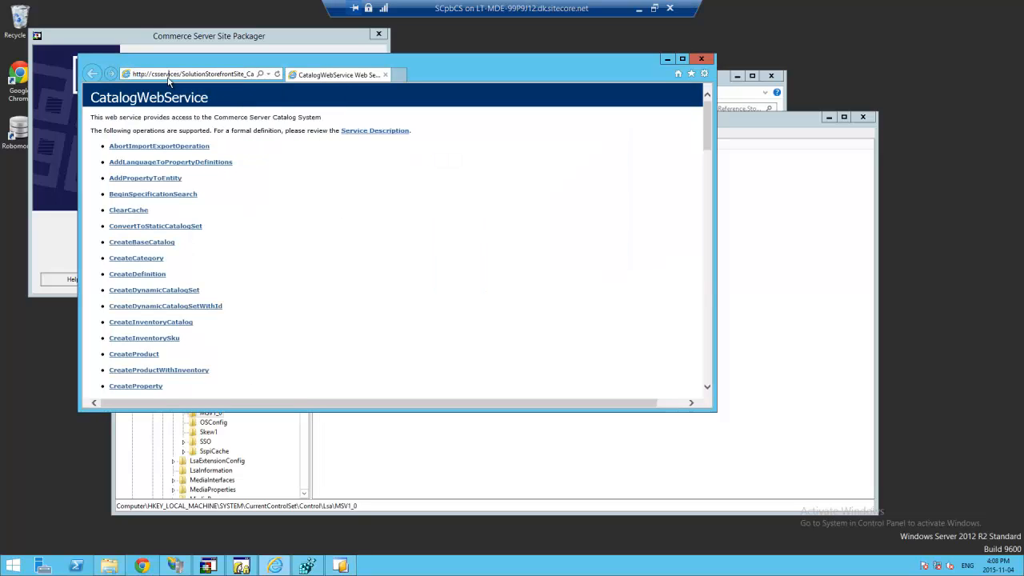
{"action": "double_click", "coordinate": [165, 74]}
{"action": "left_click_drag", "start_coordinate": [196, 73], "coordinate": [395, 80]}
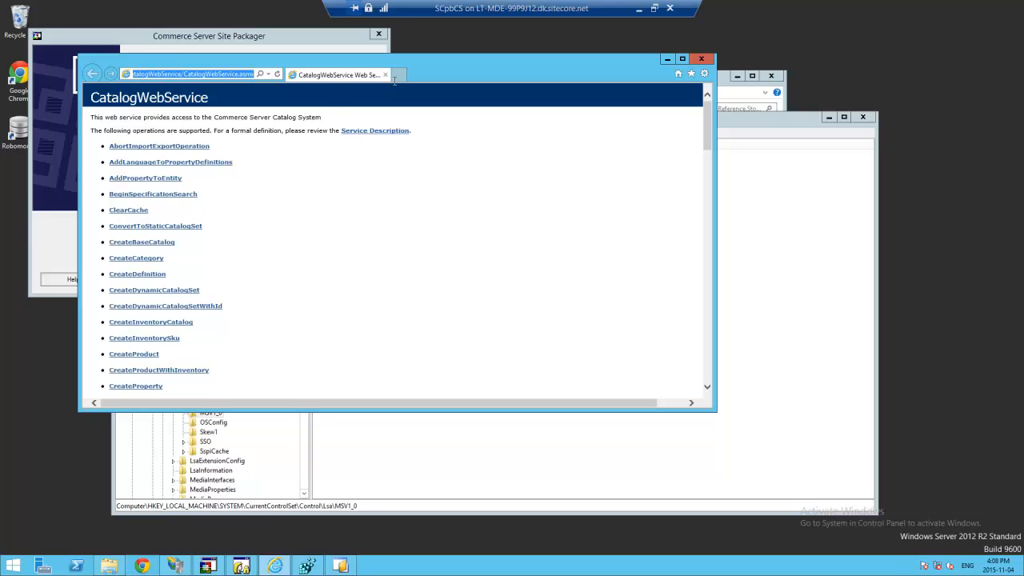
{"action": "left_click", "coordinate": [268, 74]}
{"action": "triple_click", "coordinate": [174, 74]}
{"action": "key", "text": "ctrl+c"}
{"action": "left_click", "coordinate": [786, 167]}
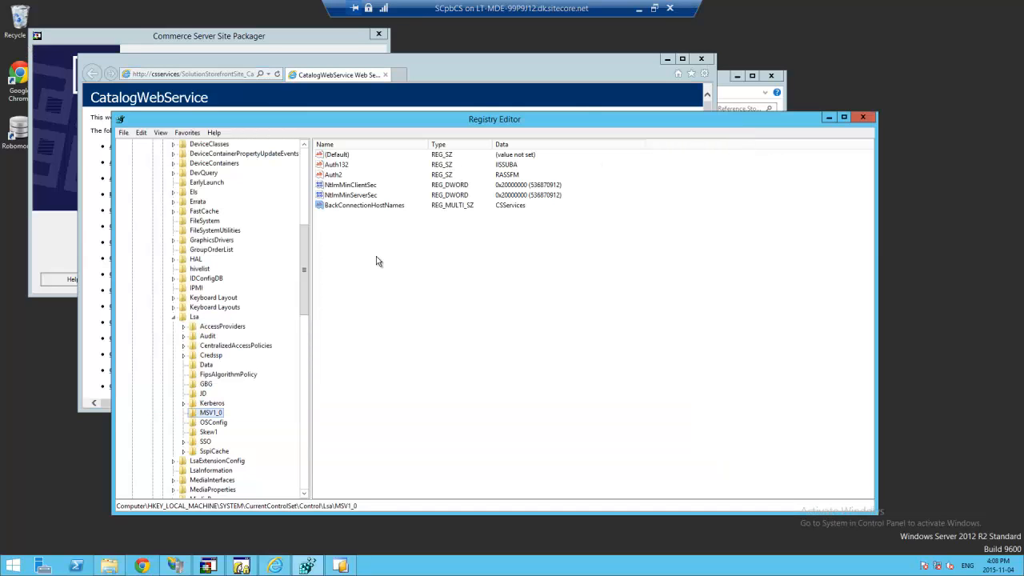
- Paste the copied address as the Default site connection's Catalog Web Service URL and save it
{"action": "left_click", "coordinate": [340, 565]}
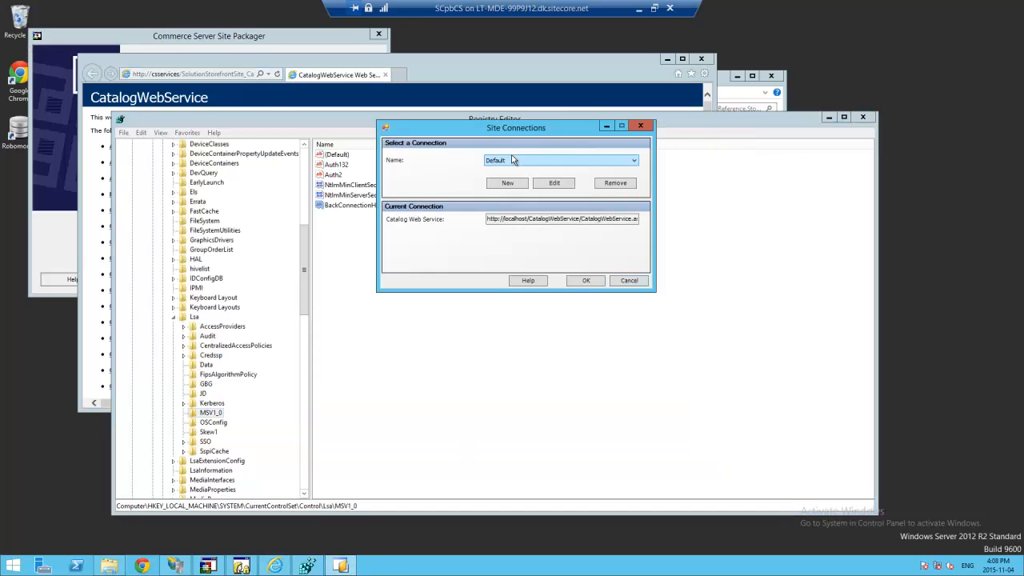
{"action": "left_click", "coordinate": [564, 185]}
{"action": "double_click", "coordinate": [549, 194]}
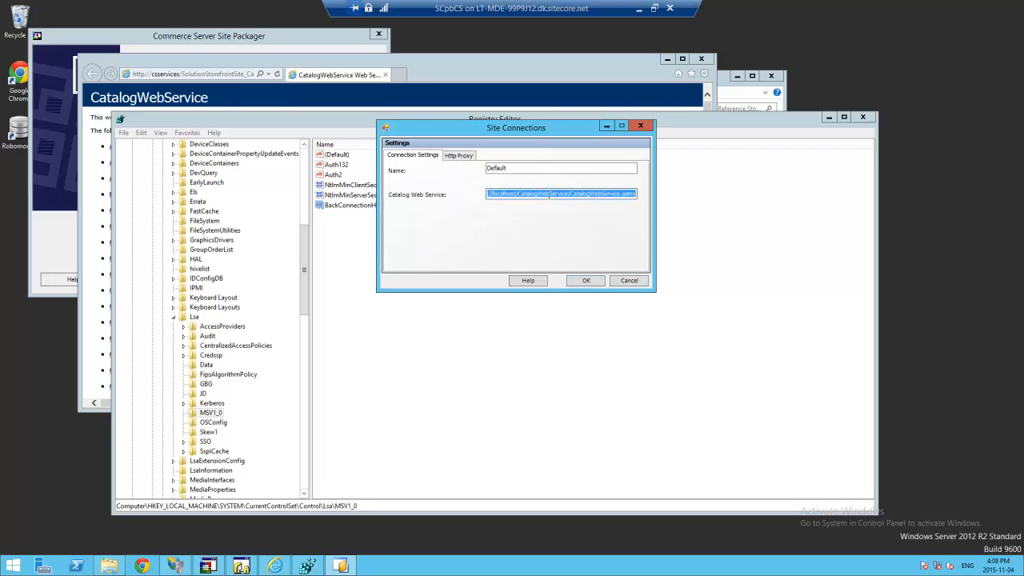
{"action": "right_click", "coordinate": [548, 195]}
{"action": "left_click", "coordinate": [569, 240]}
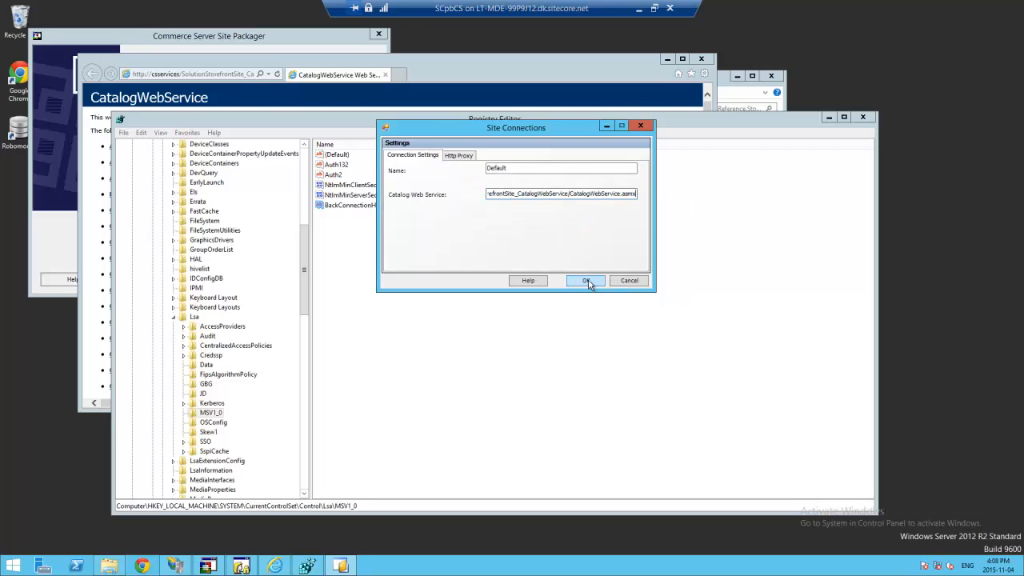
{"action": "left_click", "coordinate": [587, 281]}
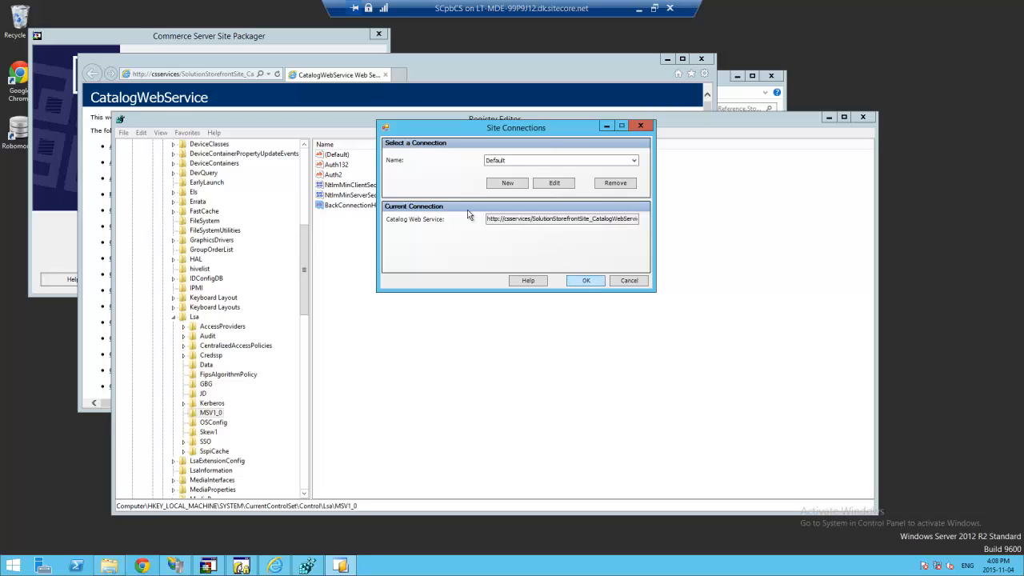
{"action": "key", "text": "Return"}
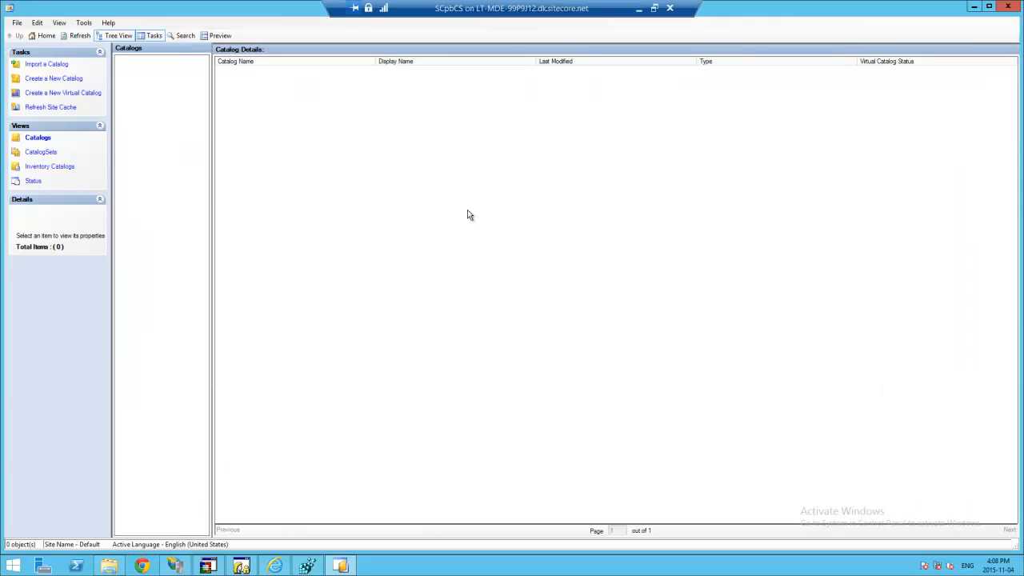
- Start a catalog import and choose C:\Install files\...\SCpbCS\Database\Catalog\Catalog.xml as the file
{"action": "left_click", "coordinate": [45, 65]}
{"action": "left_click", "coordinate": [551, 391]}
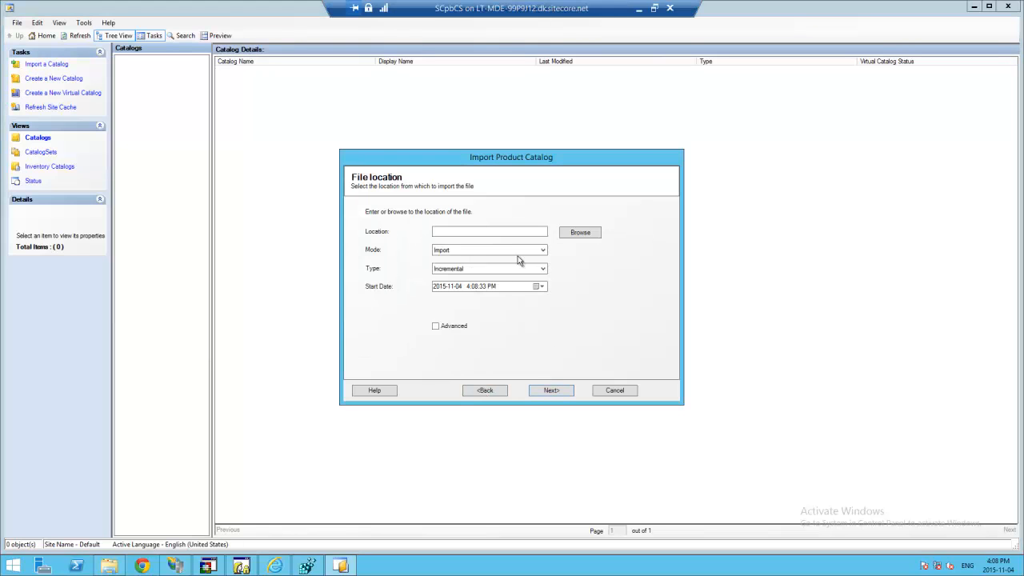
{"action": "left_click", "coordinate": [577, 232]}
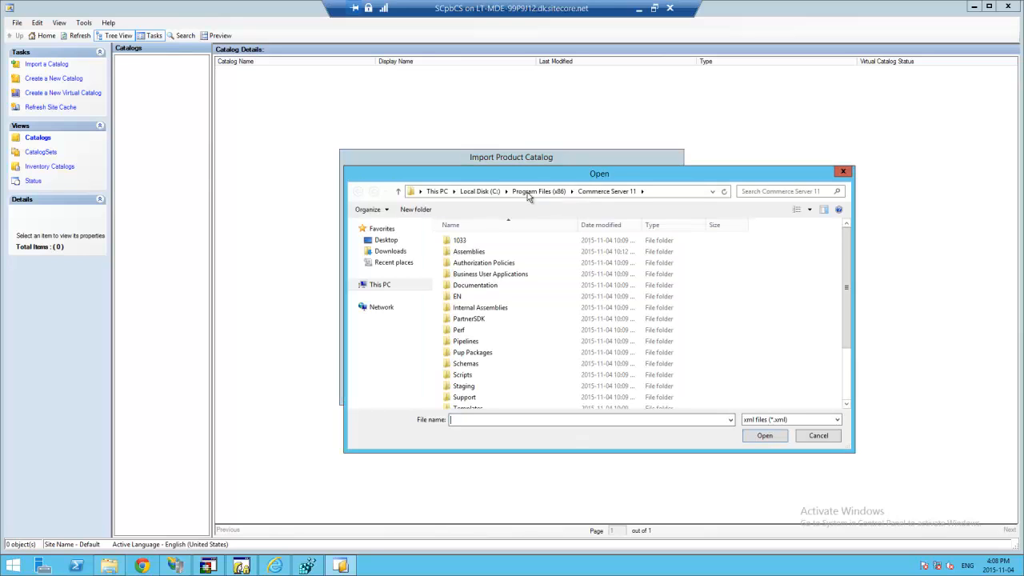
{"action": "left_click", "coordinate": [477, 191]}
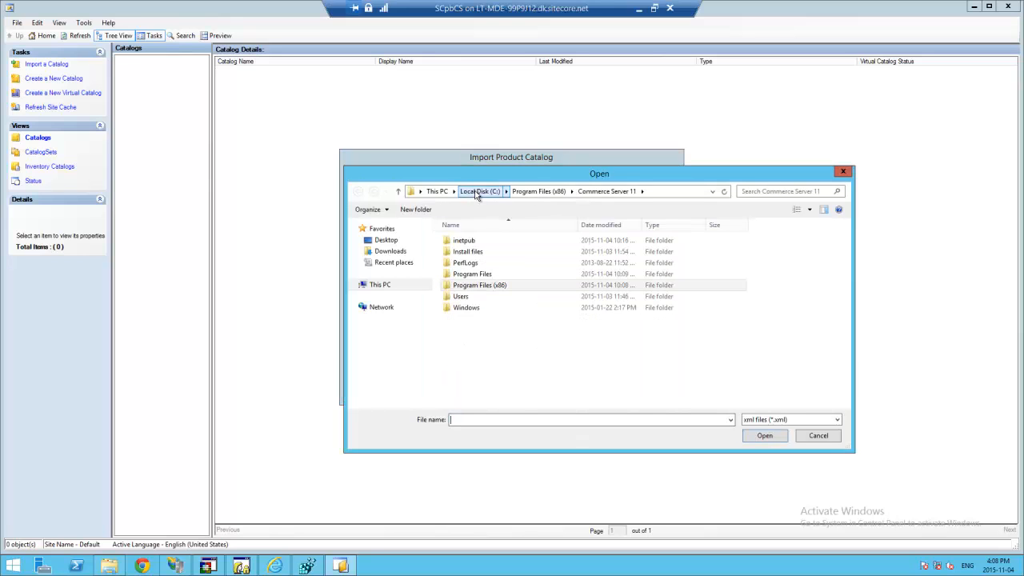
{"action": "double_click", "coordinate": [486, 253]}
{"action": "left_click_drag", "start_coordinate": [578, 225], "coordinate": [615, 225]}
{"action": "double_click", "coordinate": [542, 252]}
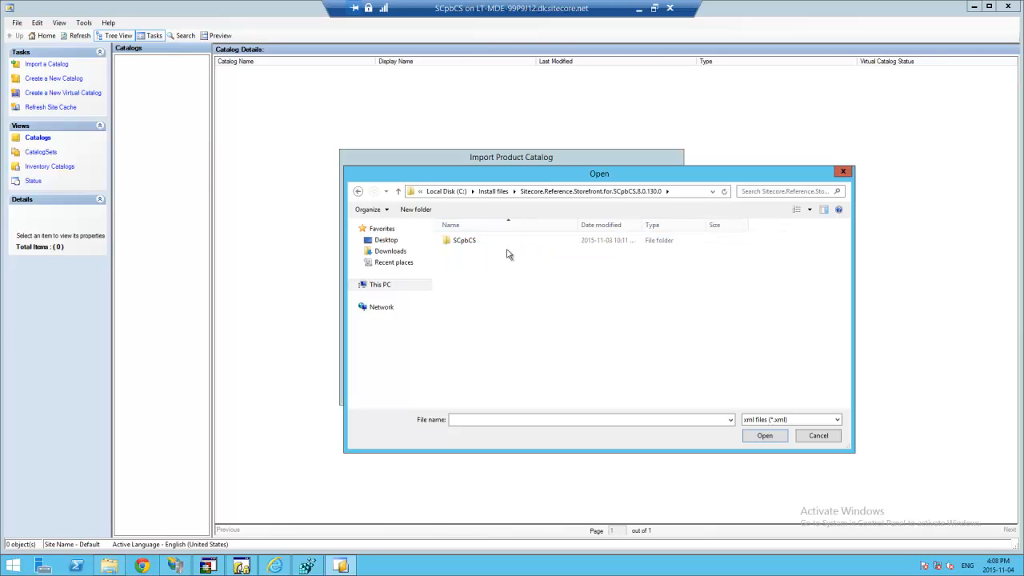
{"action": "double_click", "coordinate": [467, 242]}
{"action": "double_click", "coordinate": [472, 242]}
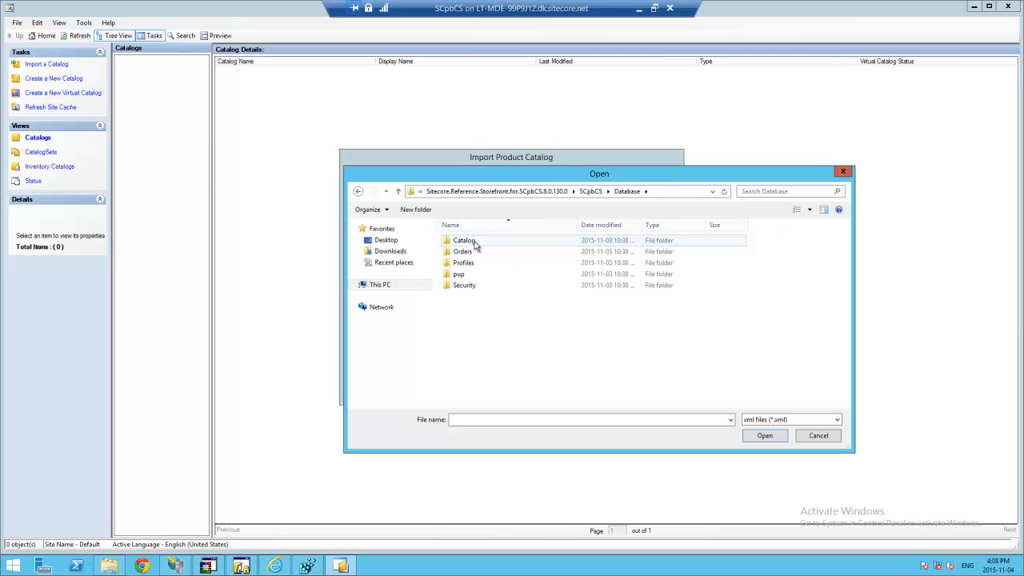
{"action": "double_click", "coordinate": [474, 242]}
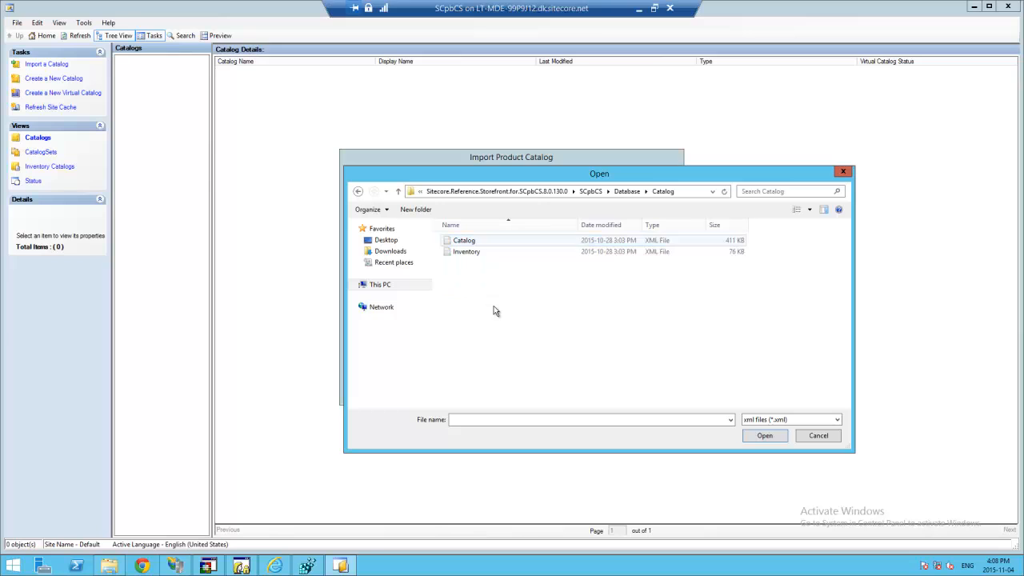
{"action": "left_click", "coordinate": [470, 243]}
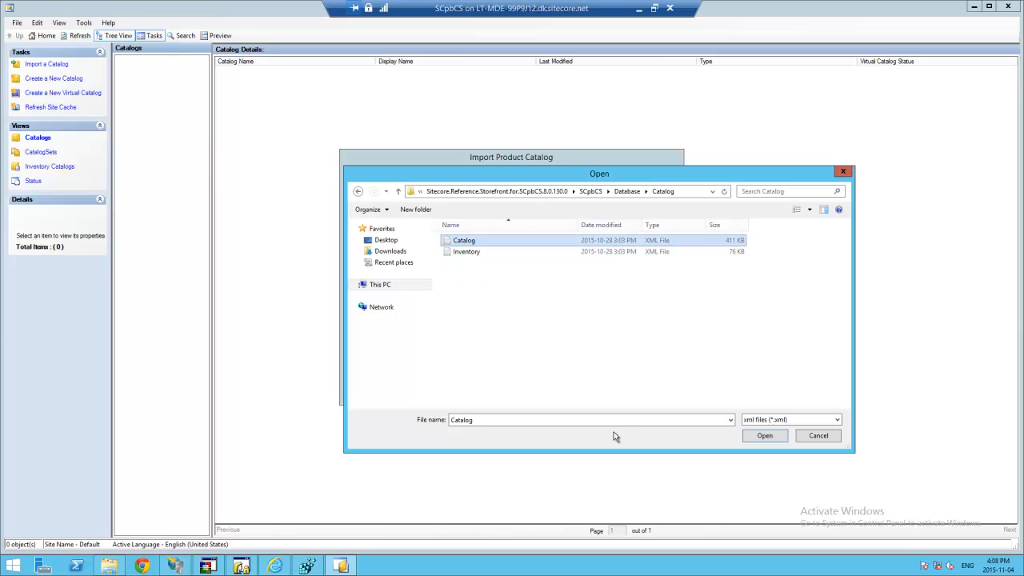
{"action": "left_click", "coordinate": [769, 436]}
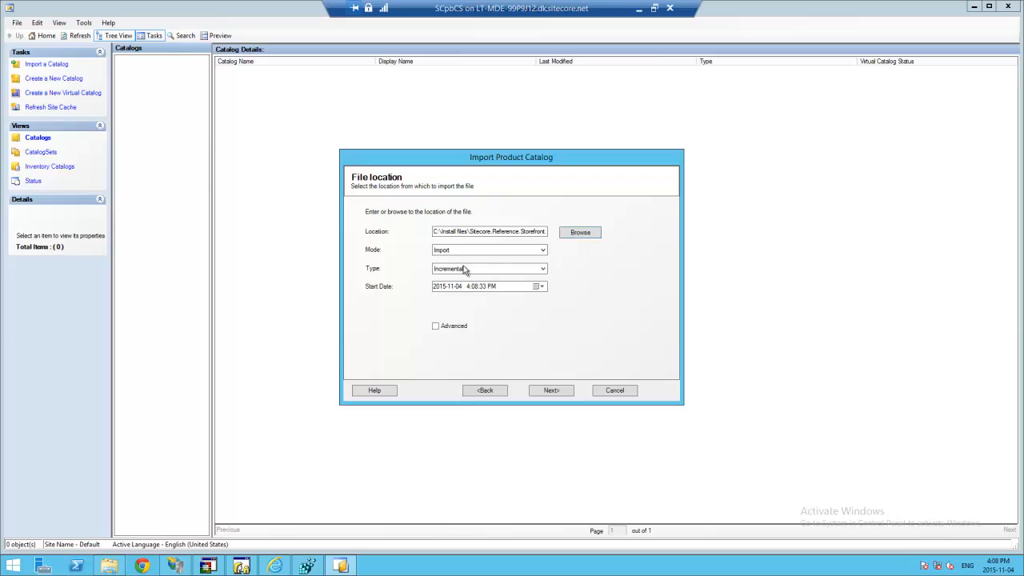
- Import it in Replace mode and refresh so Adventure Works Catalog appears as a Base catalog
{"action": "left_click", "coordinate": [463, 271]}
{"action": "left_click", "coordinate": [448, 285]}
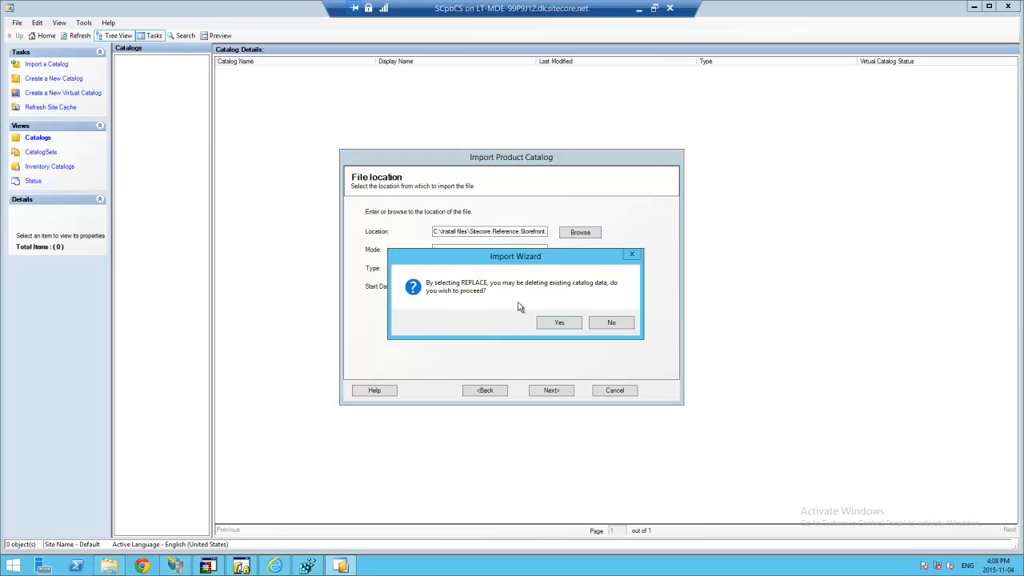
{"action": "left_click", "coordinate": [561, 322]}
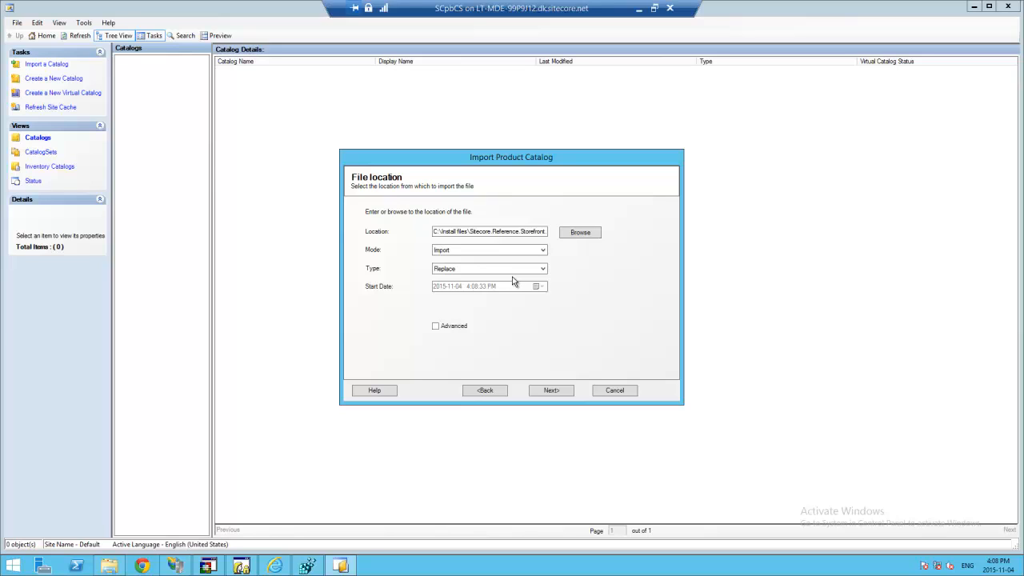
{"action": "left_click", "coordinate": [552, 392]}
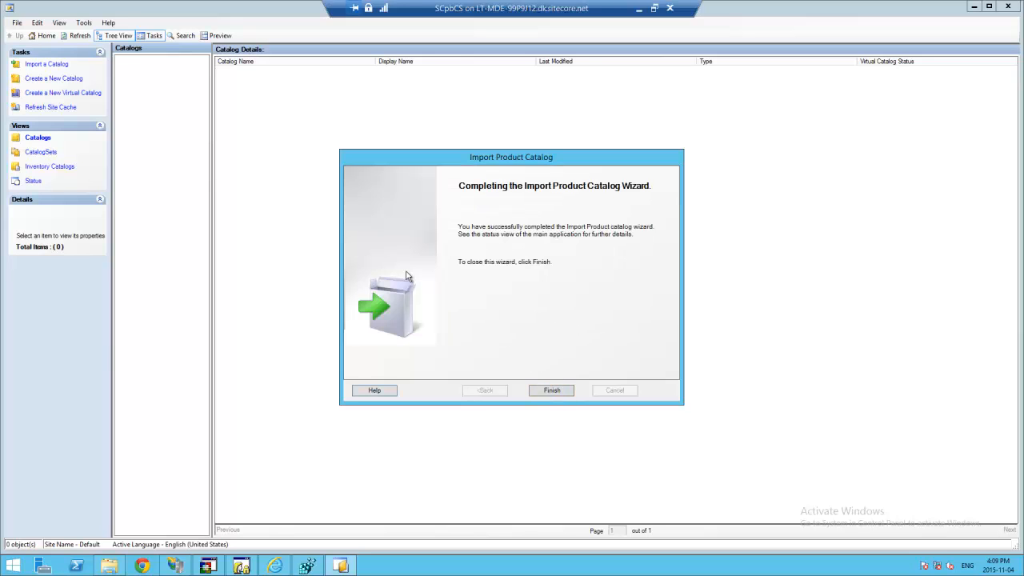
{"action": "left_click", "coordinate": [552, 391]}
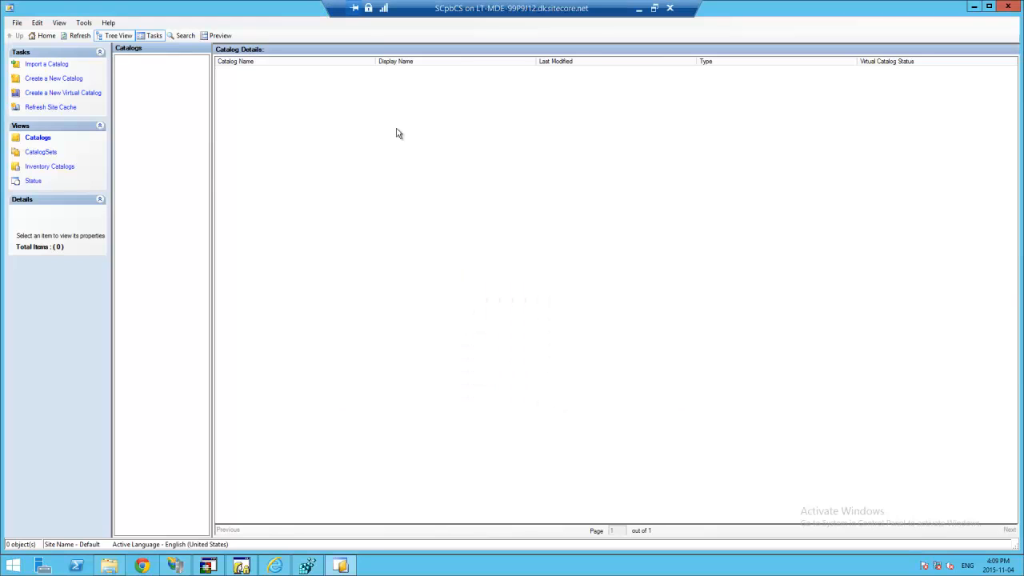
{"action": "left_click", "coordinate": [79, 37]}
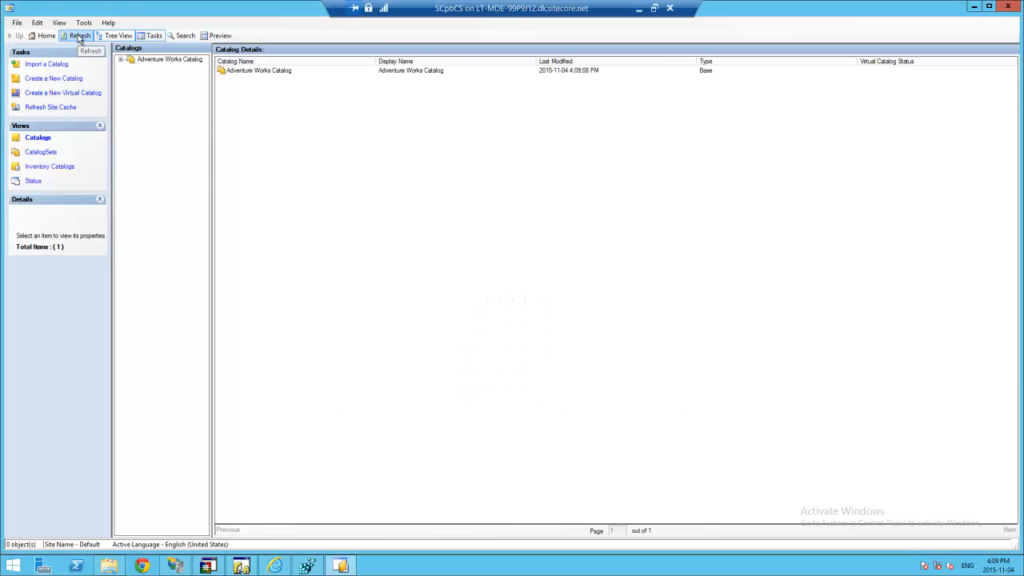
- Expand and collapse Adventure Works Catalog's categories, then start an import from the Inventory Catalogs view
{"action": "left_click", "coordinate": [119, 58]}
{"action": "left_click", "coordinate": [118, 58]}
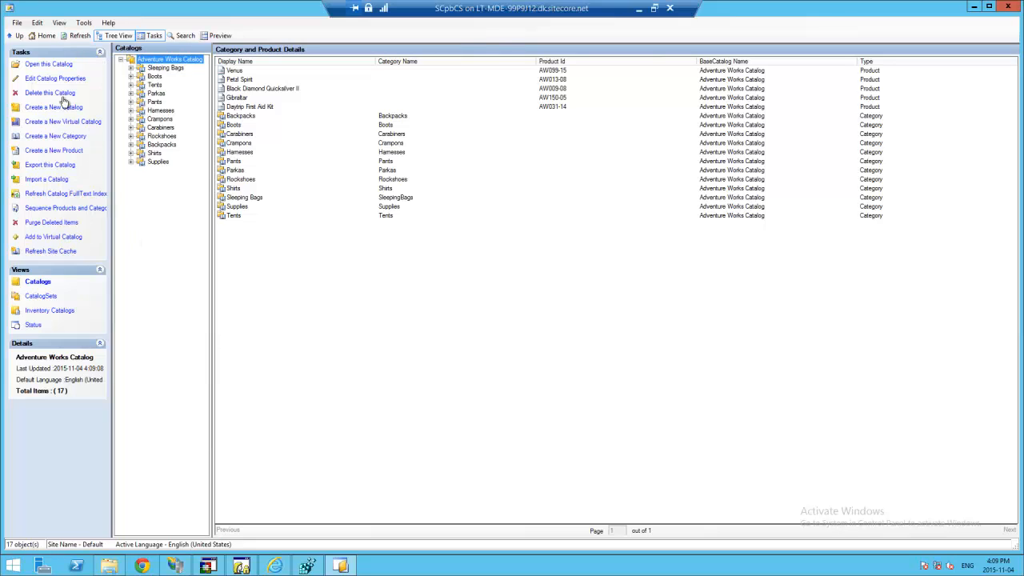
{"action": "left_click", "coordinate": [121, 60]}
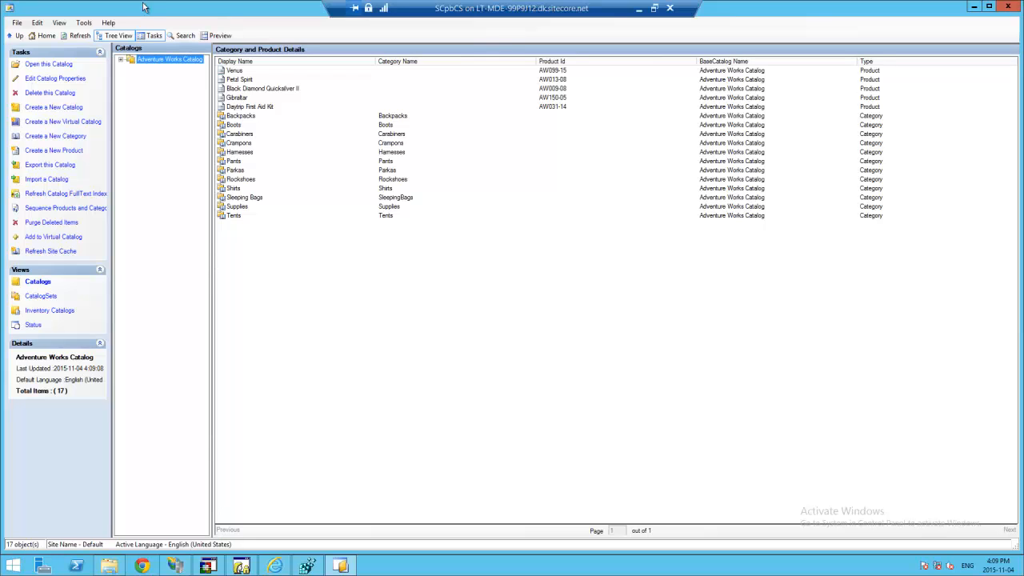
{"action": "left_click", "coordinate": [44, 313]}
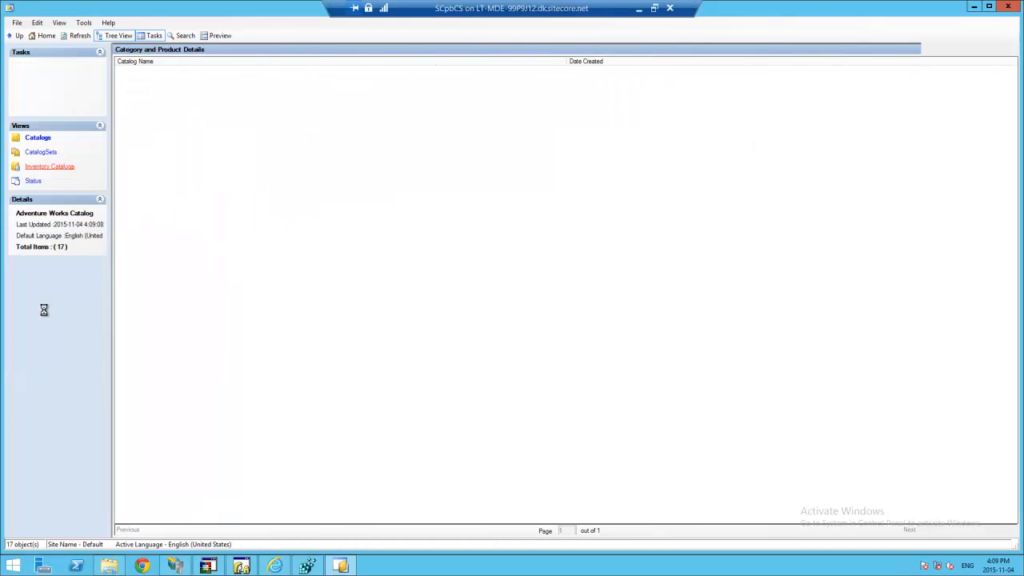
{"action": "left_click", "coordinate": [56, 80]}
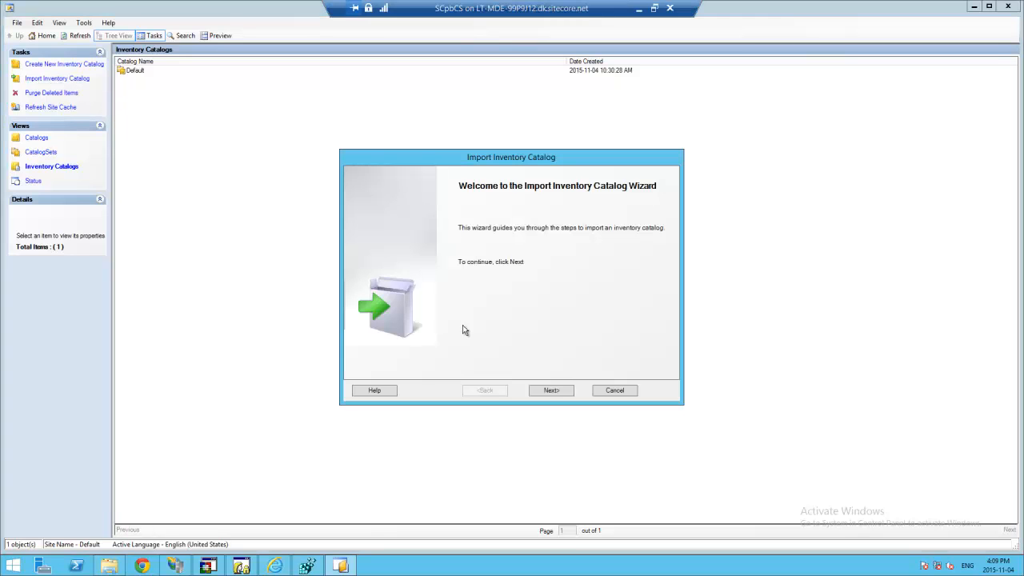
- Choose Inventory.xml as the inventory file to import
{"action": "left_click", "coordinate": [550, 390]}
{"action": "left_click", "coordinate": [581, 236]}
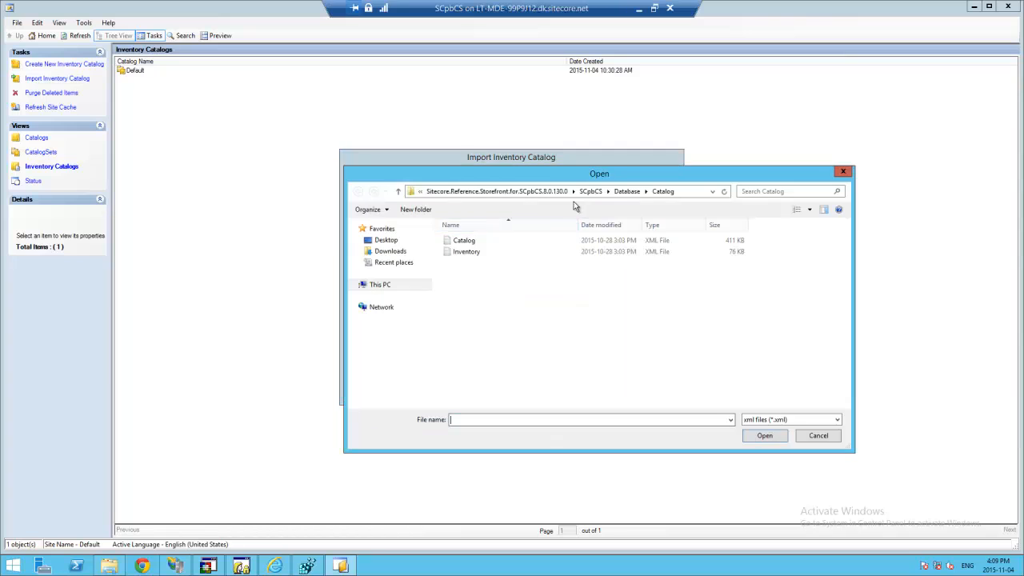
{"action": "left_click", "coordinate": [470, 252]}
{"action": "left_click", "coordinate": [764, 435]}
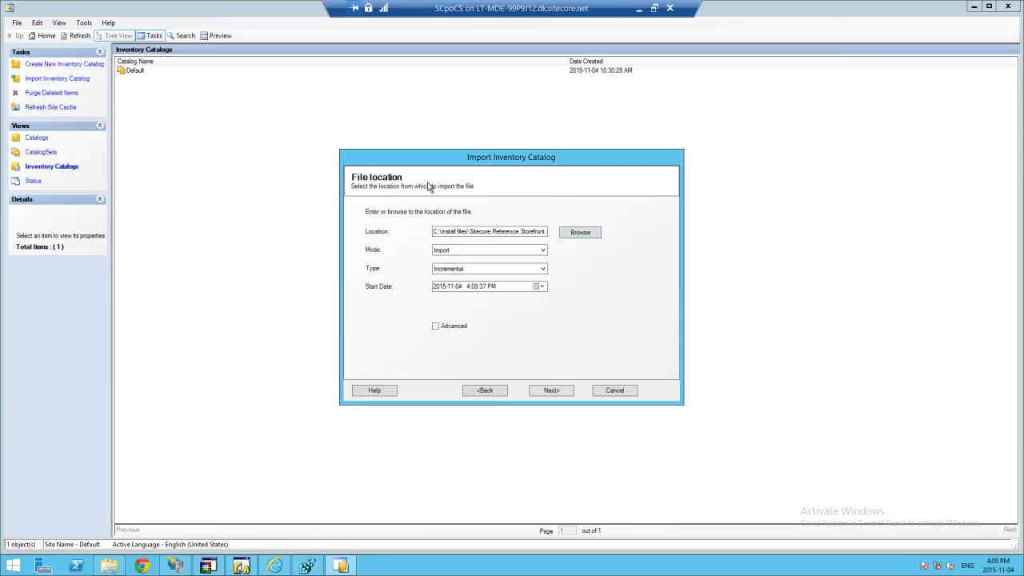
- Import it in Replace mode and refresh so Adventure Works Inventory appears alongside Default
{"action": "left_click", "coordinate": [466, 265]}
{"action": "left_click", "coordinate": [467, 278]}
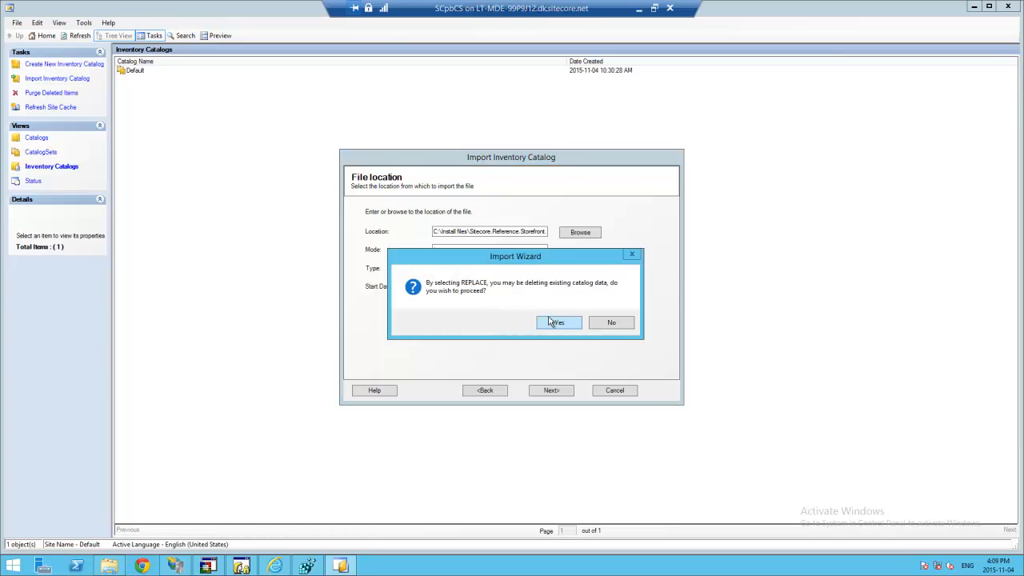
{"action": "left_click", "coordinate": [556, 322]}
{"action": "left_click", "coordinate": [553, 392]}
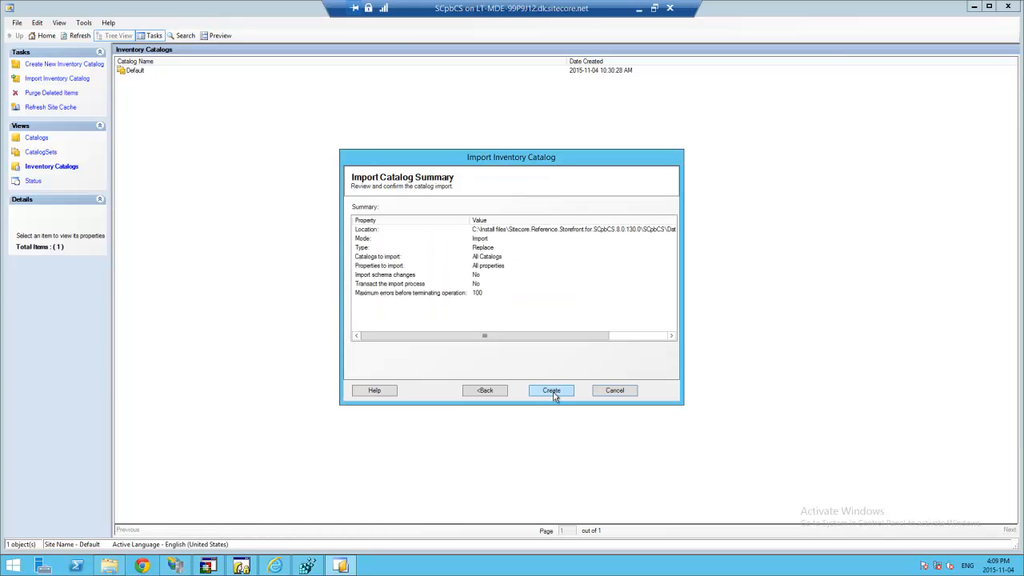
{"action": "left_click", "coordinate": [553, 392]}
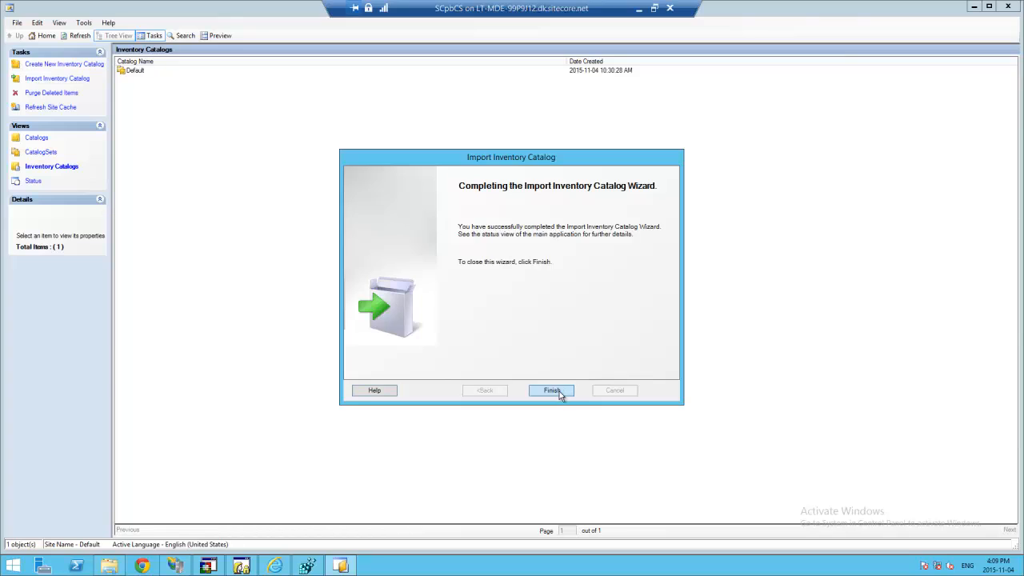
{"action": "left_click", "coordinate": [553, 391]}
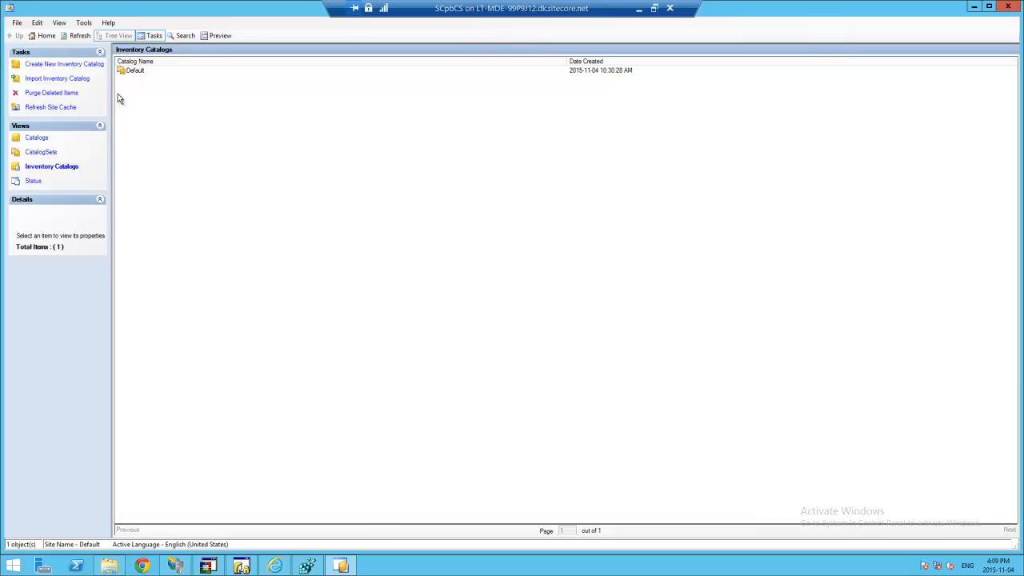
{"action": "left_click", "coordinate": [136, 72]}
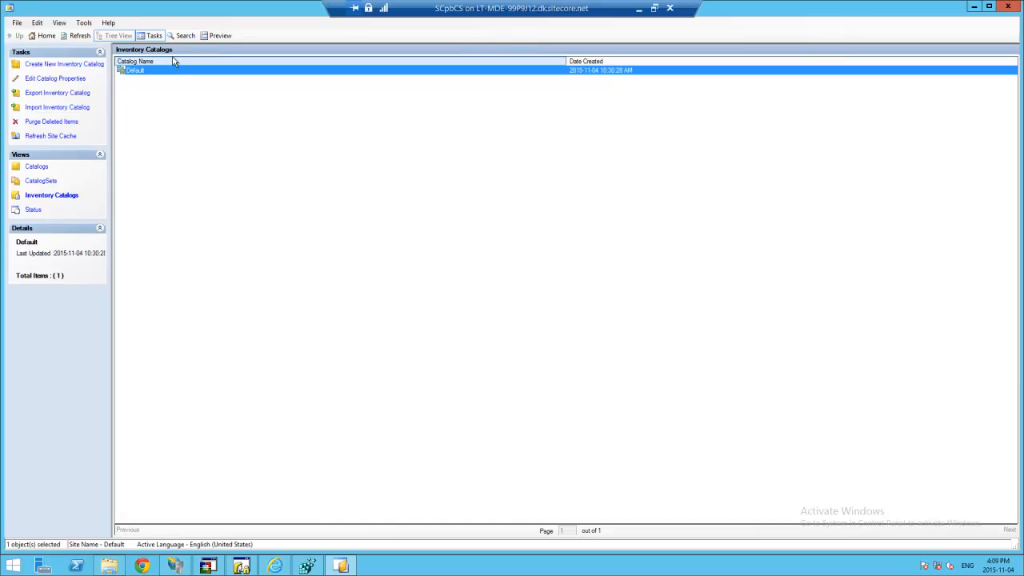
{"action": "left_click", "coordinate": [80, 35]}
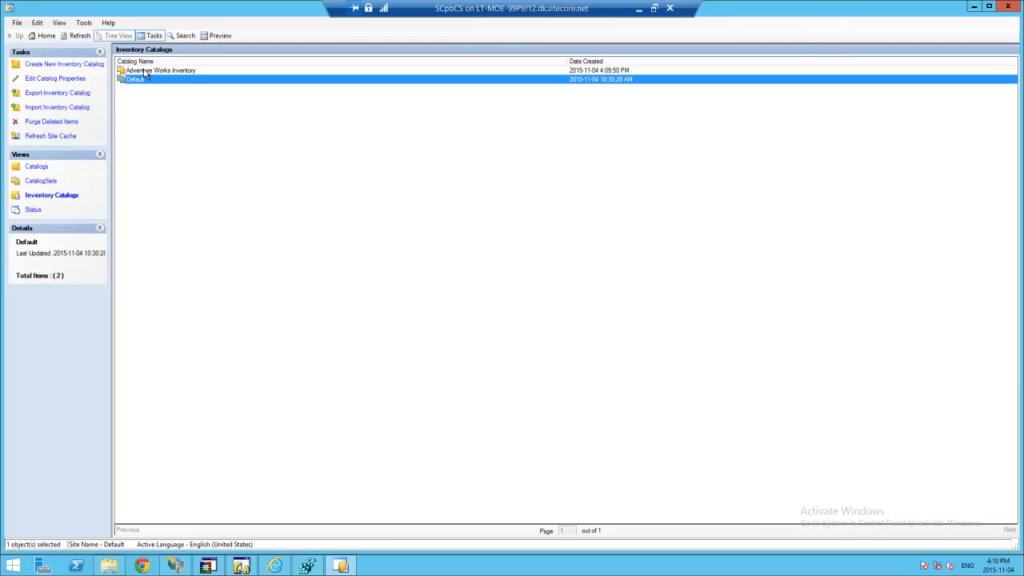
{"action": "left_click", "coordinate": [142, 72]}
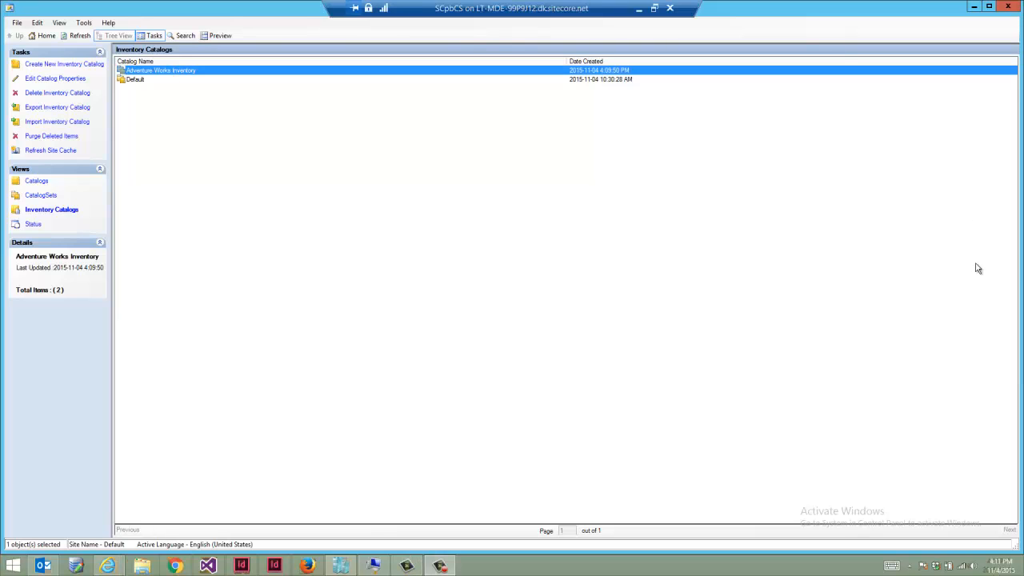
- Minimize Catalog Manager and launch SQL Server Management Studio from a 'sql' Start search
{"action": "left_click", "coordinate": [972, 8]}
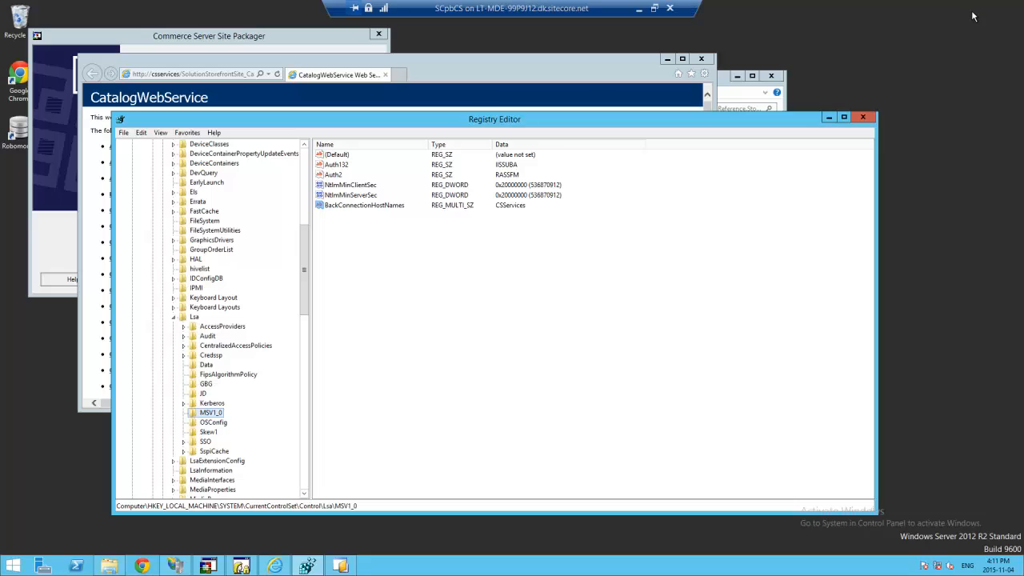
{"action": "left_click", "coordinate": [12, 567]}
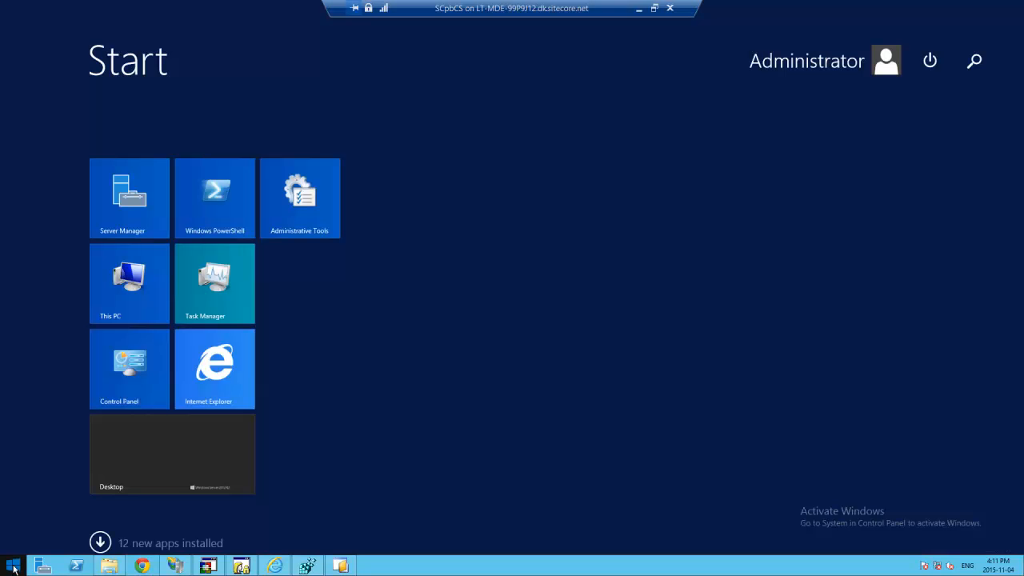
{"action": "type", "text": "sql Server Management Studio"}
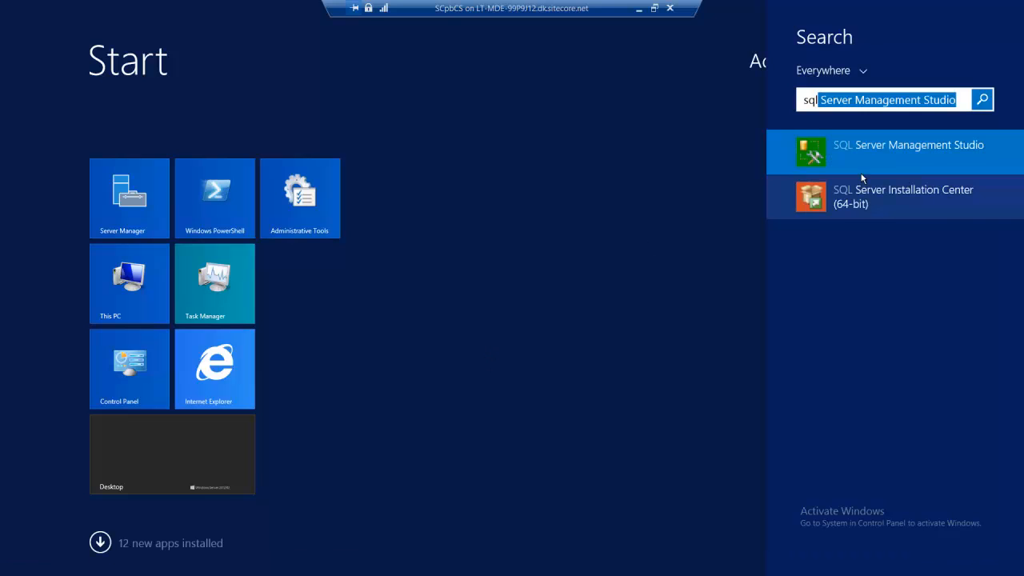
{"action": "left_click", "coordinate": [865, 170]}
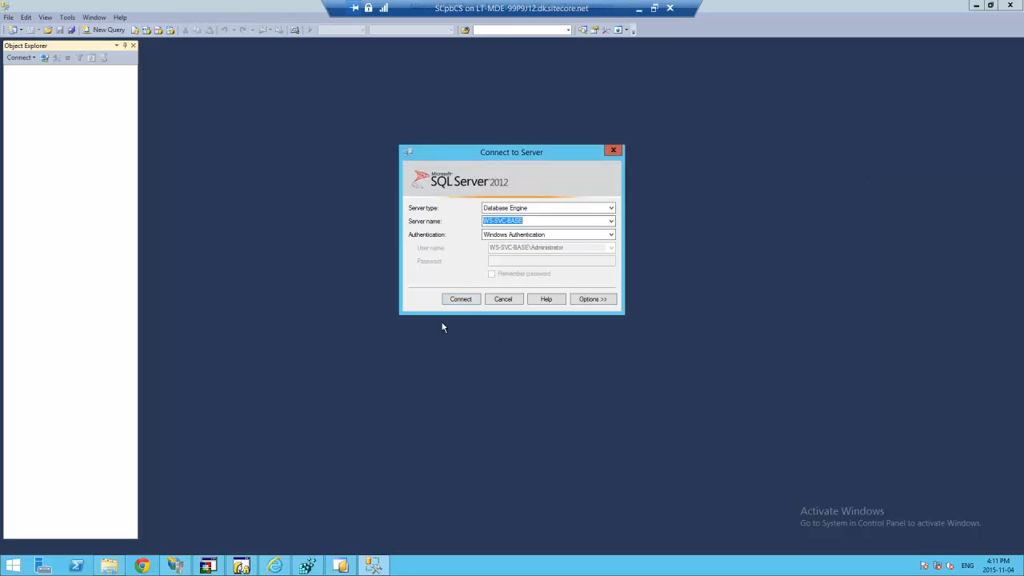
- Connect to WS-SVC-BASE and select the AdjustSchema script in the install files' Database\Profiles folder
{"action": "left_click", "coordinate": [463, 296]}
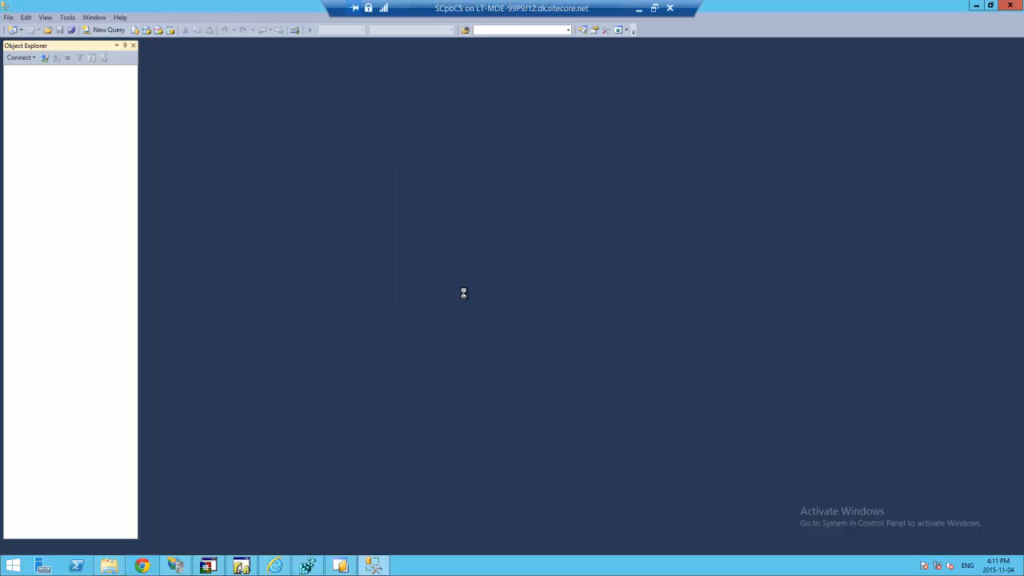
{"action": "left_click", "coordinate": [48, 32]}
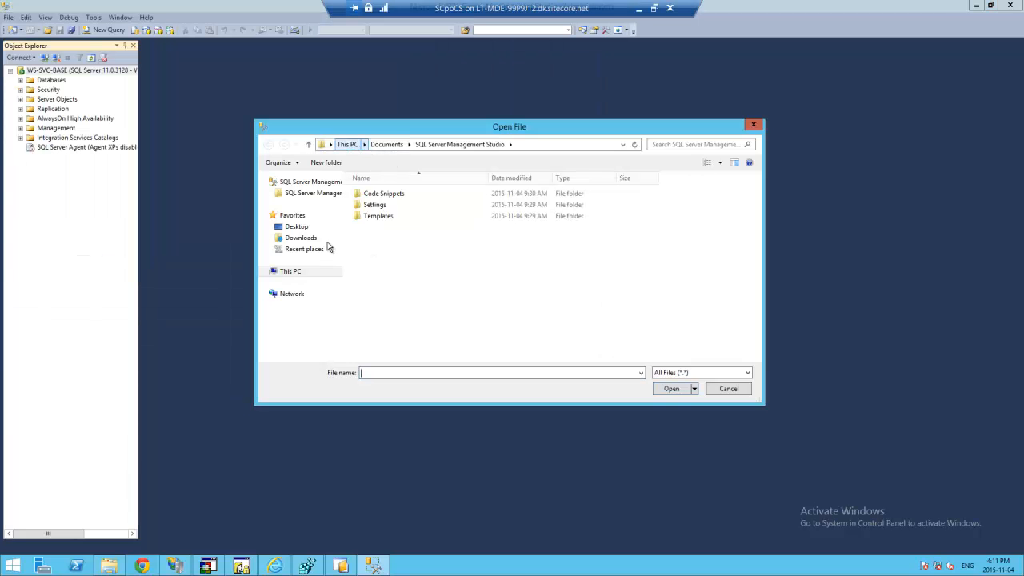
{"action": "left_click", "coordinate": [356, 149]}
{"action": "double_click", "coordinate": [415, 282]}
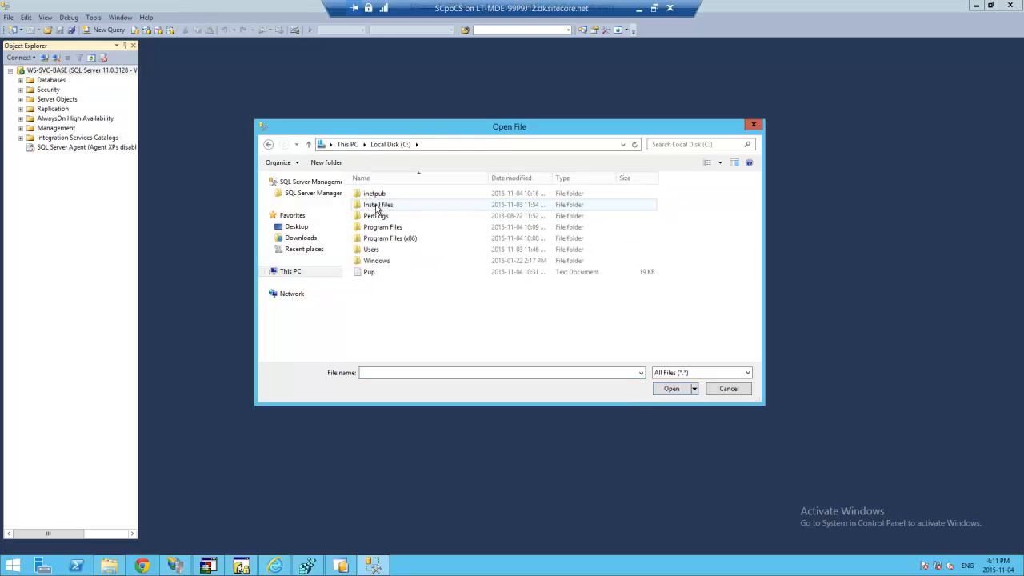
{"action": "double_click", "coordinate": [377, 206]}
{"action": "double_click", "coordinate": [381, 204]}
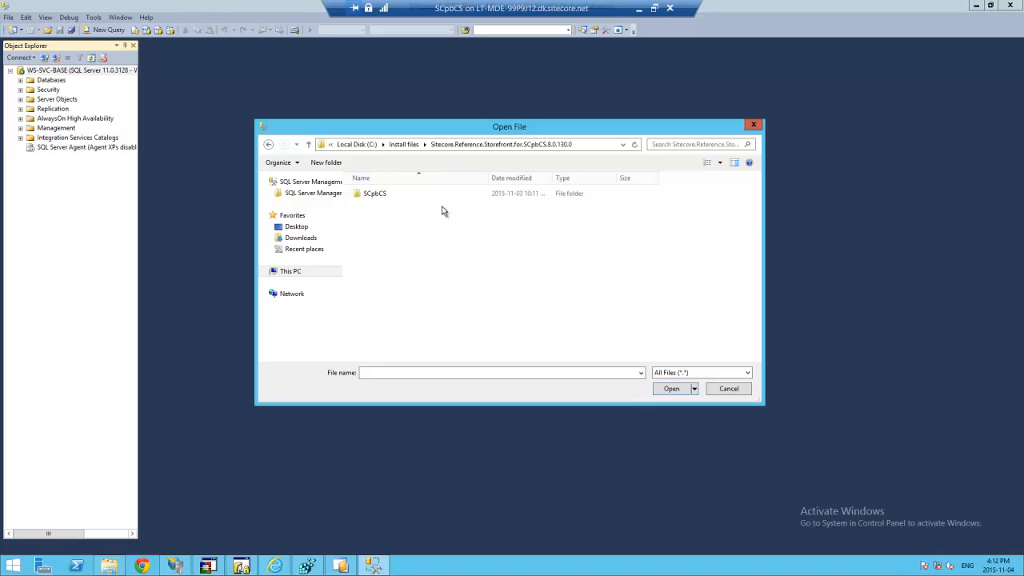
{"action": "double_click", "coordinate": [382, 203]}
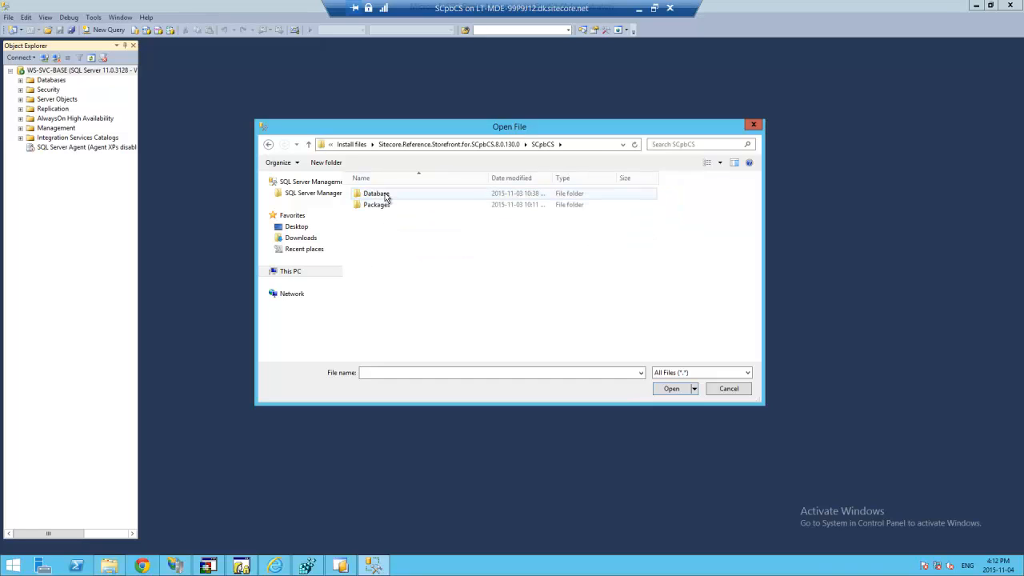
{"action": "double_click", "coordinate": [384, 197]}
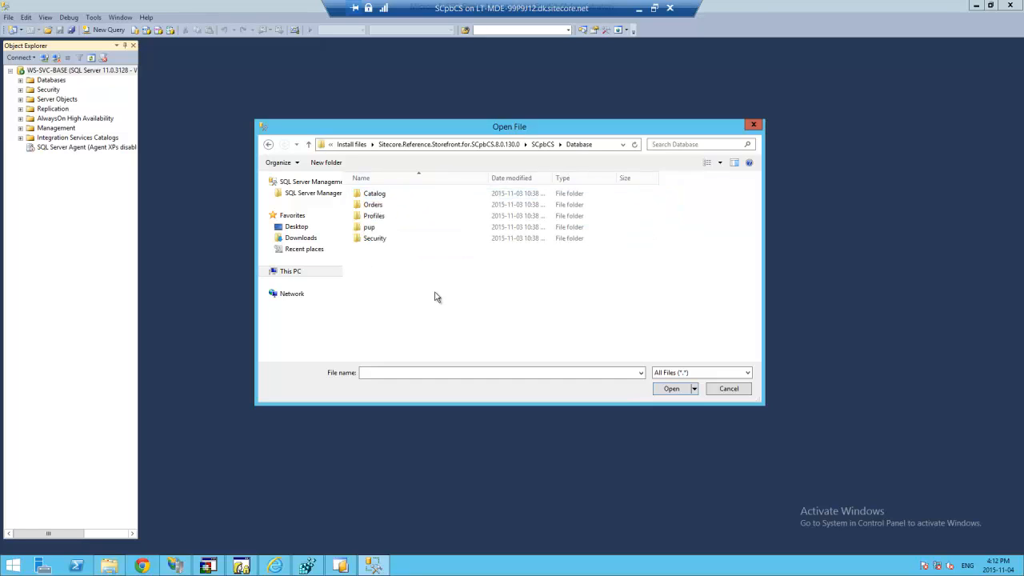
{"action": "left_click", "coordinate": [379, 220]}
{"action": "double_click", "coordinate": [379, 221]}
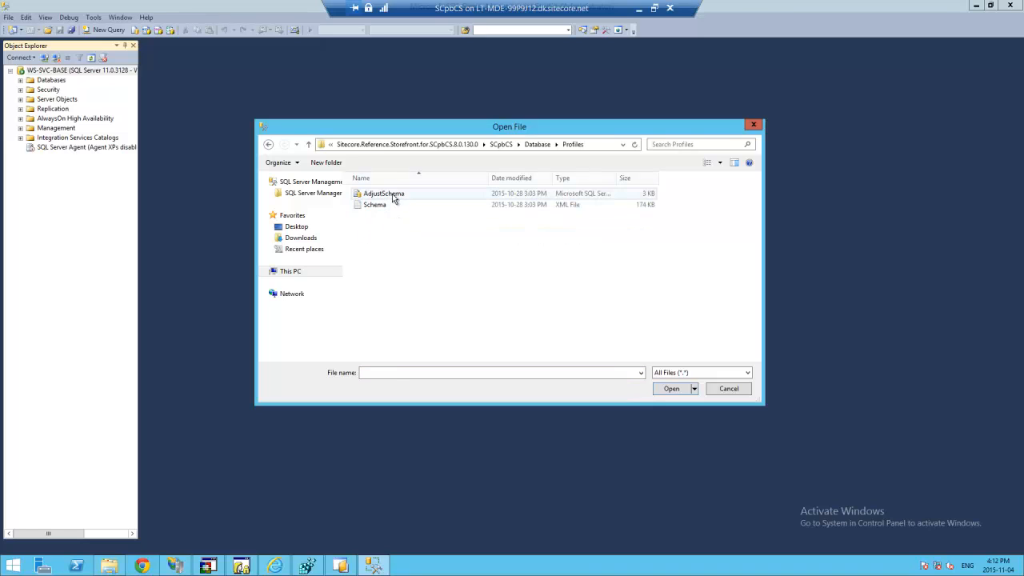
{"action": "left_click", "coordinate": [388, 195]}
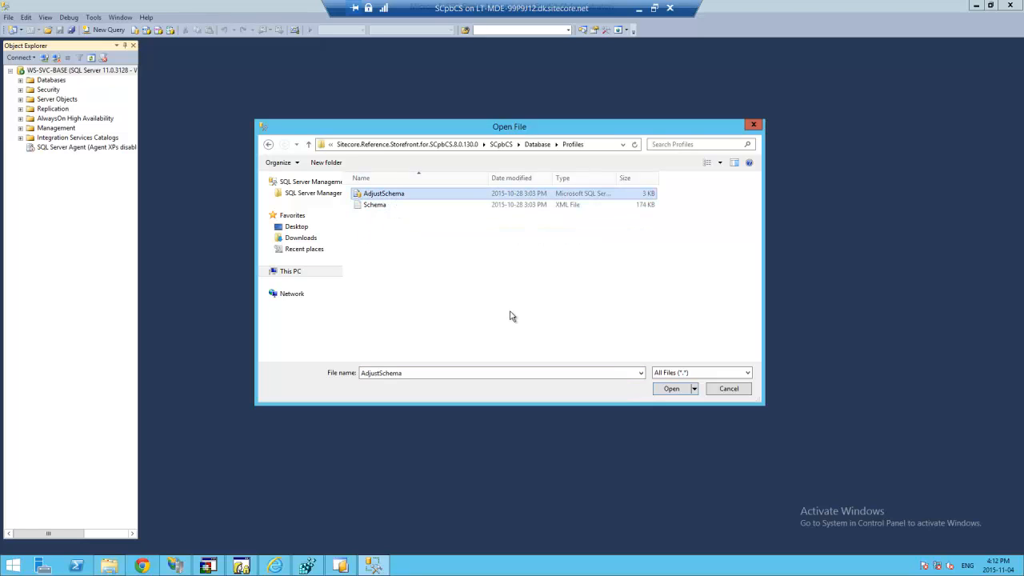
- Open AdjustSchema.sql, target CSSolutionStorefrontSite_profiles, delete its USE line and execute it
{"action": "left_click", "coordinate": [671, 389]}
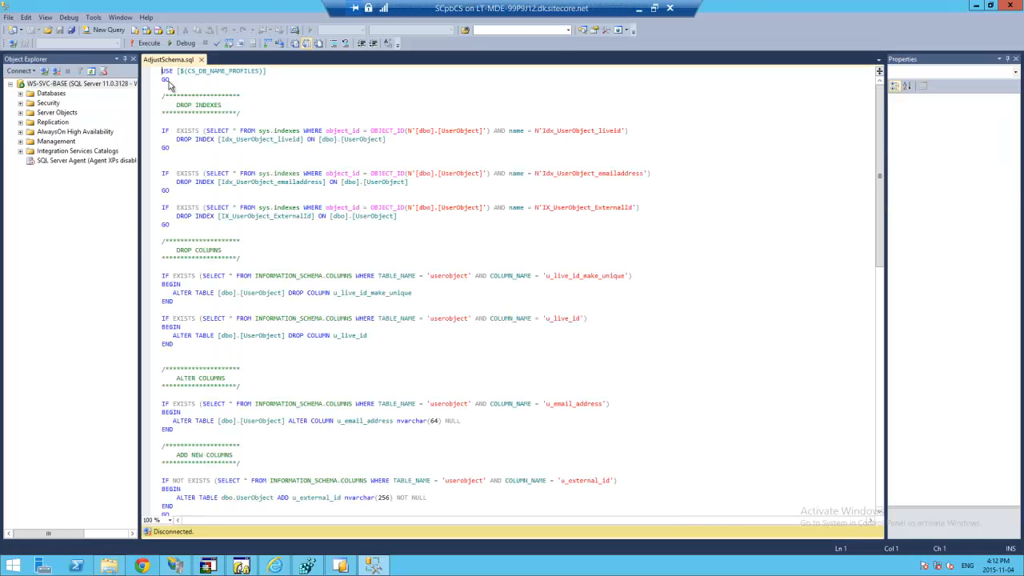
{"action": "left_click", "coordinate": [116, 43]}
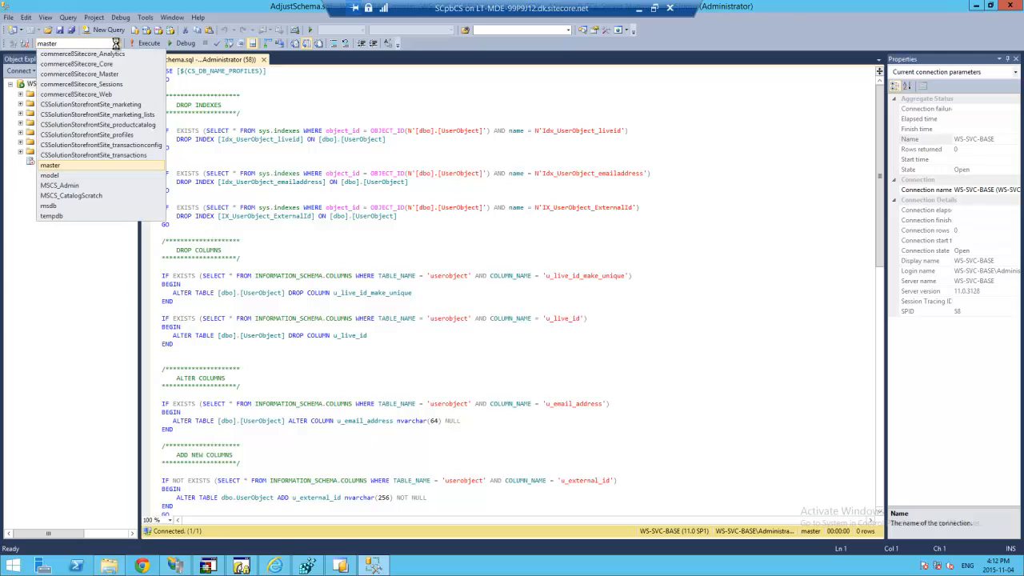
{"action": "left_click", "coordinate": [118, 134]}
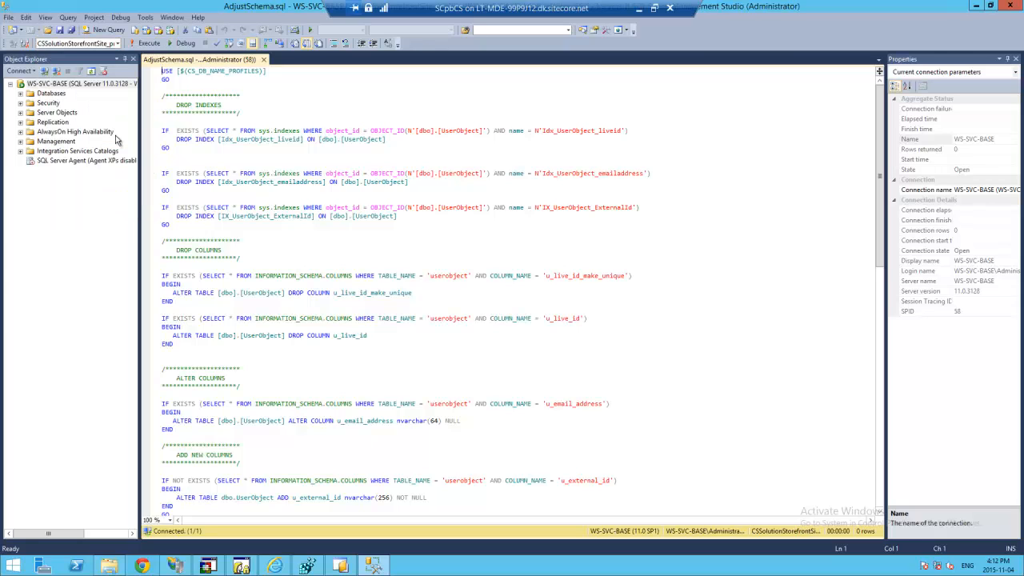
{"action": "left_click", "coordinate": [284, 70]}
{"action": "key", "text": "shift+Home"}
{"action": "key", "text": "Delete"}
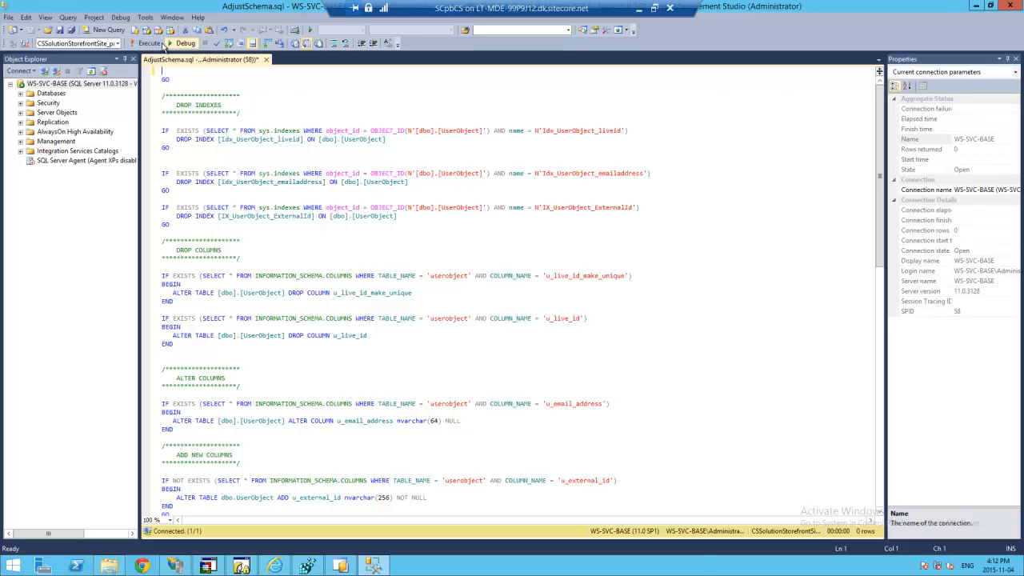
{"action": "left_click", "coordinate": [148, 43]}
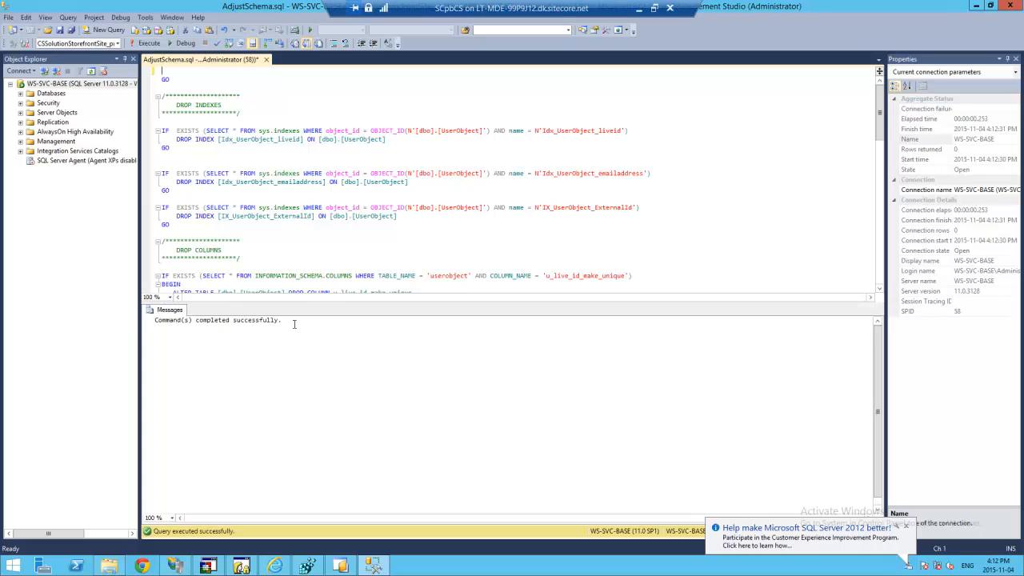
{"action": "left_click", "coordinate": [59, 29]}
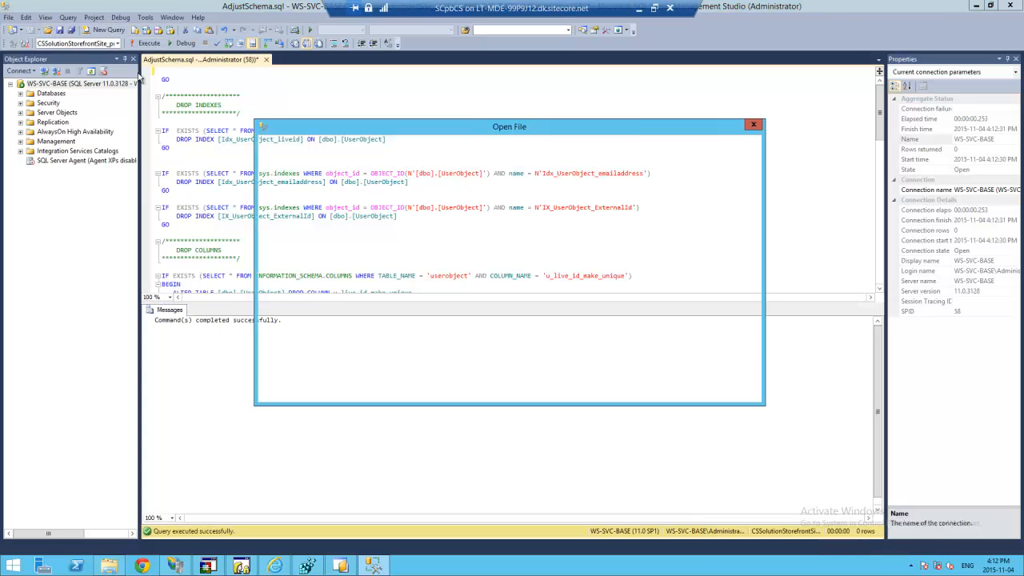
- Open Database\Orders\PaymentMethod.sql and delete its USE line
{"action": "left_click", "coordinate": [535, 143]}
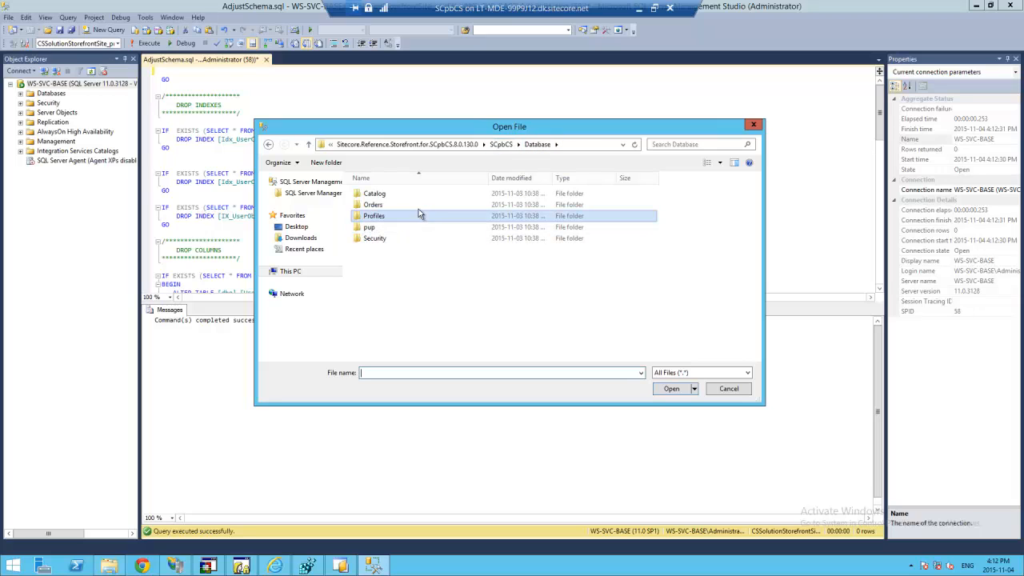
{"action": "double_click", "coordinate": [388, 204]}
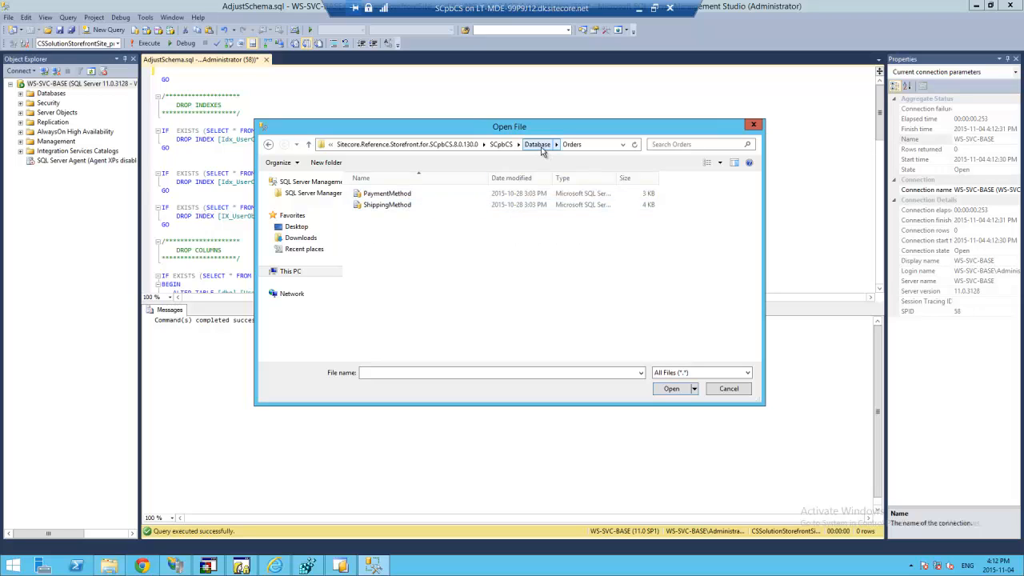
{"action": "left_click", "coordinate": [386, 196]}
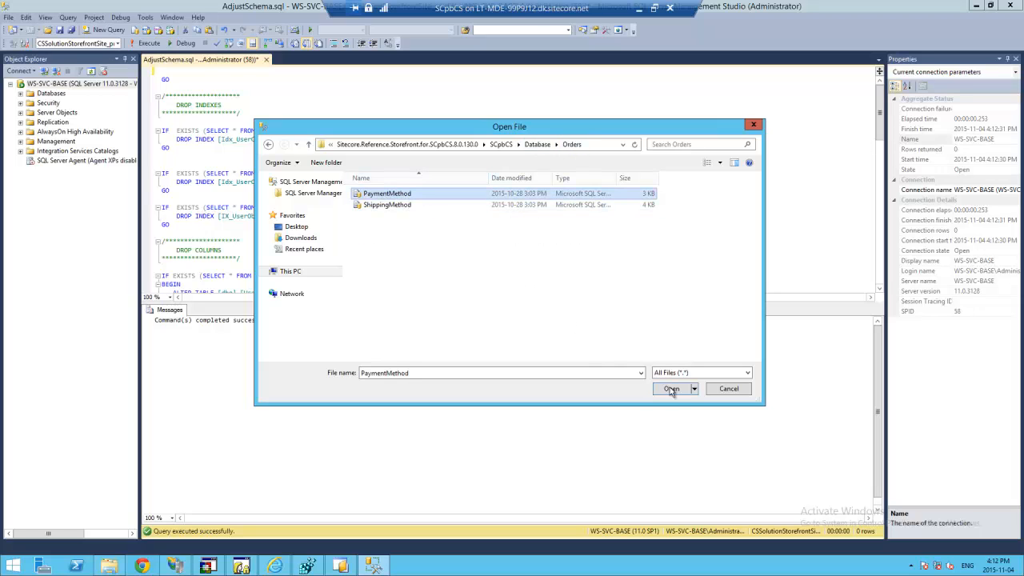
{"action": "left_click", "coordinate": [670, 389]}
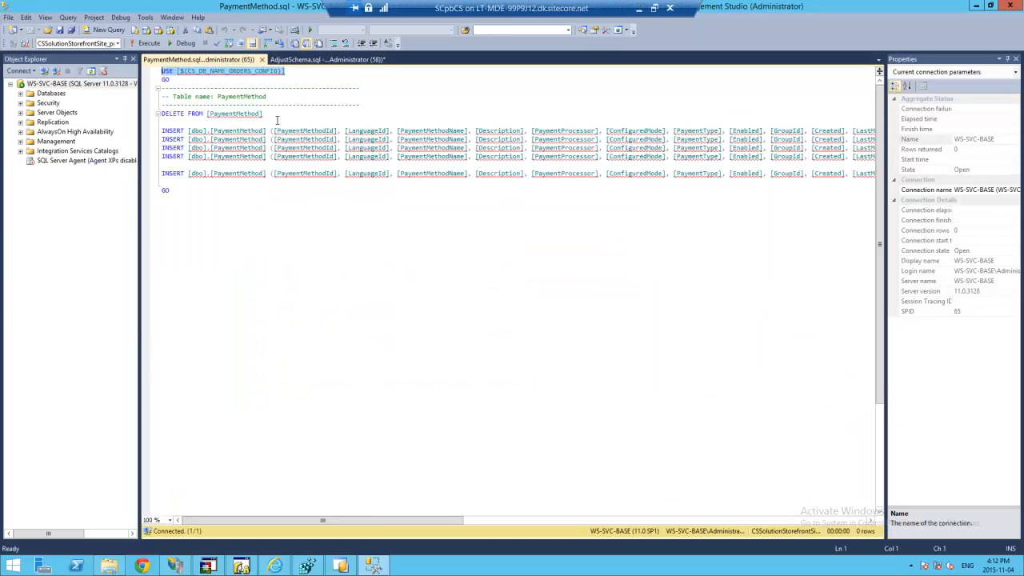
{"action": "key", "text": "Delete"}
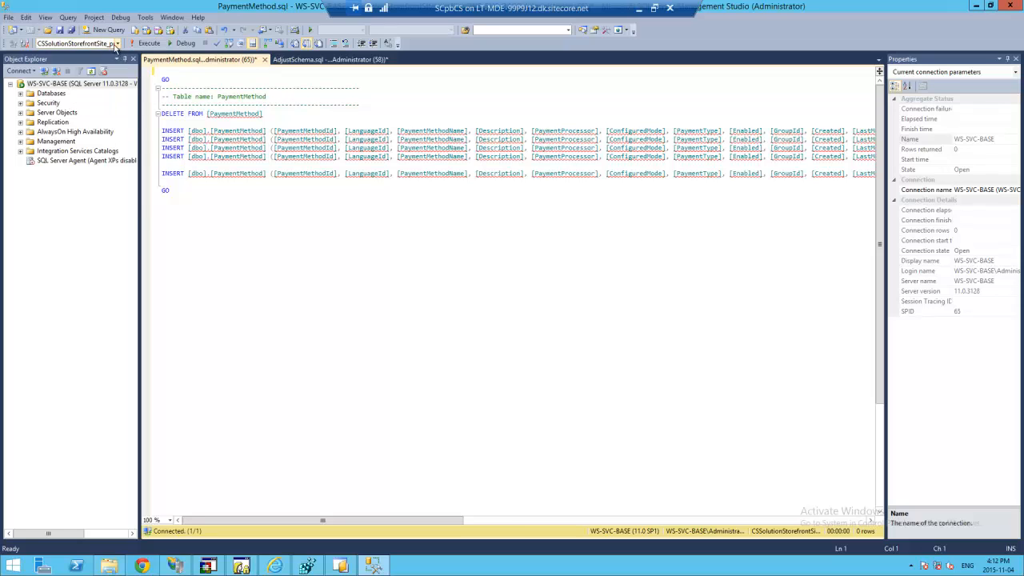
- Execute it against CSSolutionStorefrontSite_transactionconfig and review the five inserted rows
{"action": "left_click", "coordinate": [117, 44]}
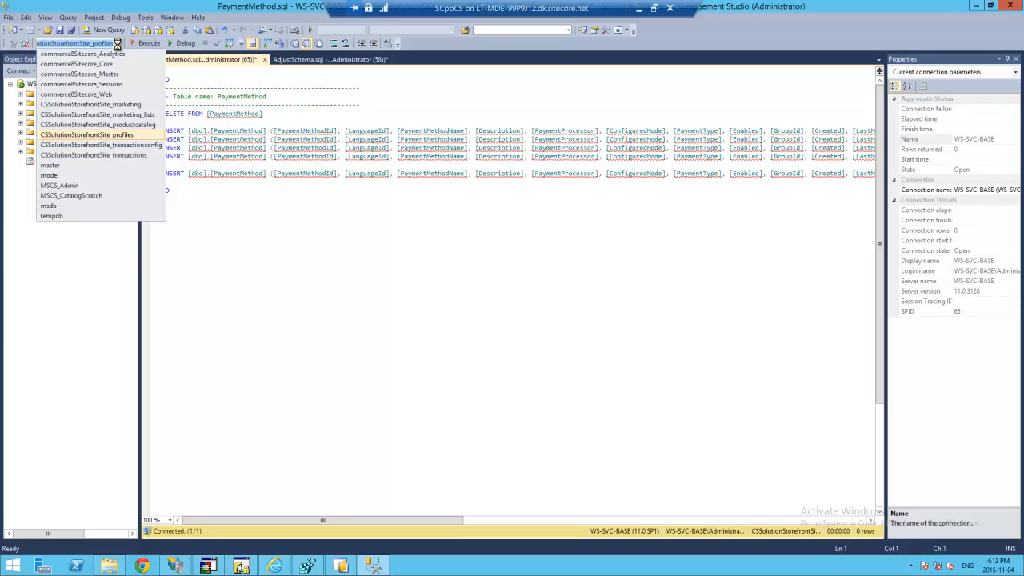
{"action": "left_click", "coordinate": [126, 144]}
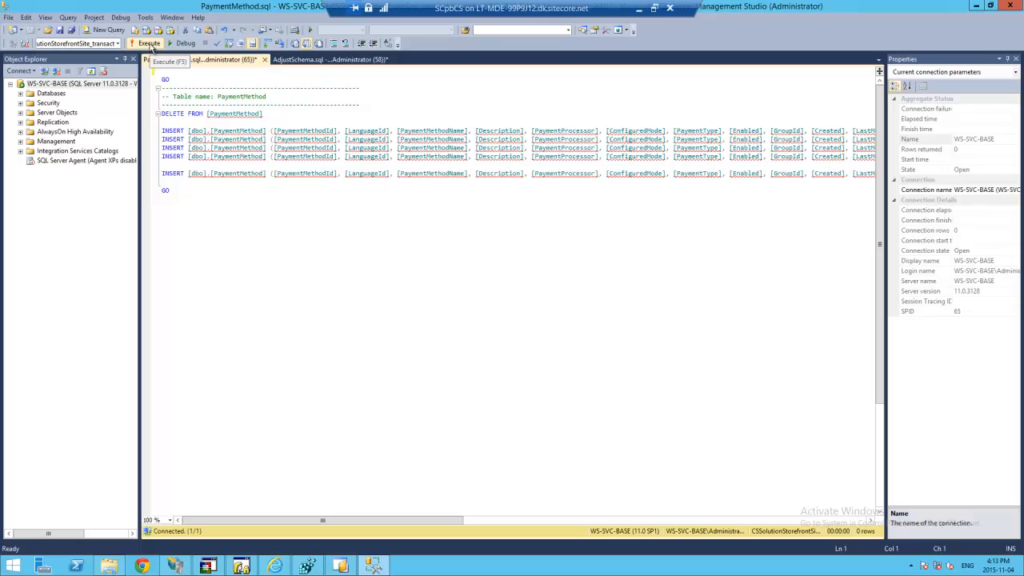
{"action": "left_click", "coordinate": [150, 44]}
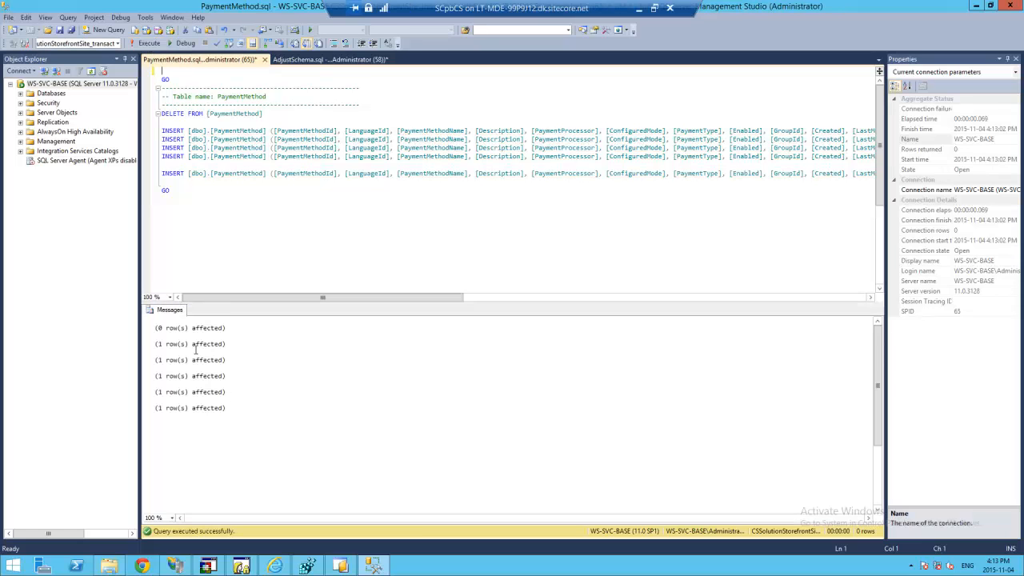
{"action": "left_click_drag", "start_coordinate": [192, 329], "coordinate": [217, 417]}
{"action": "left_click", "coordinate": [217, 417]}
{"action": "left_click", "coordinate": [59, 30]}
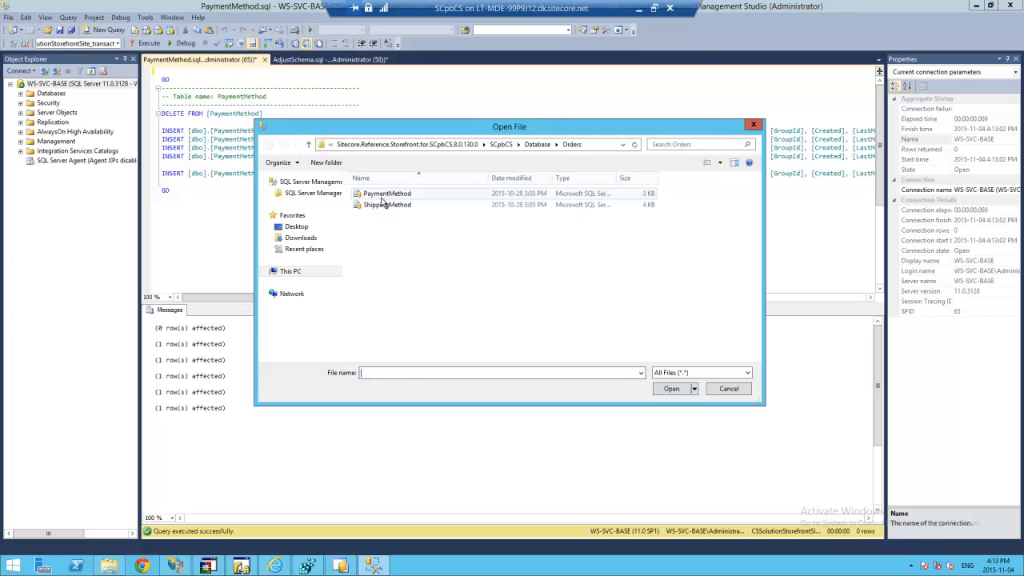
- Open Orders\ShippingMethod.sql, remove its USE line, and execute it on CSSolutionStorefrontSite_transactionconfig
{"action": "left_click", "coordinate": [387, 205]}
{"action": "left_click", "coordinate": [669, 390]}
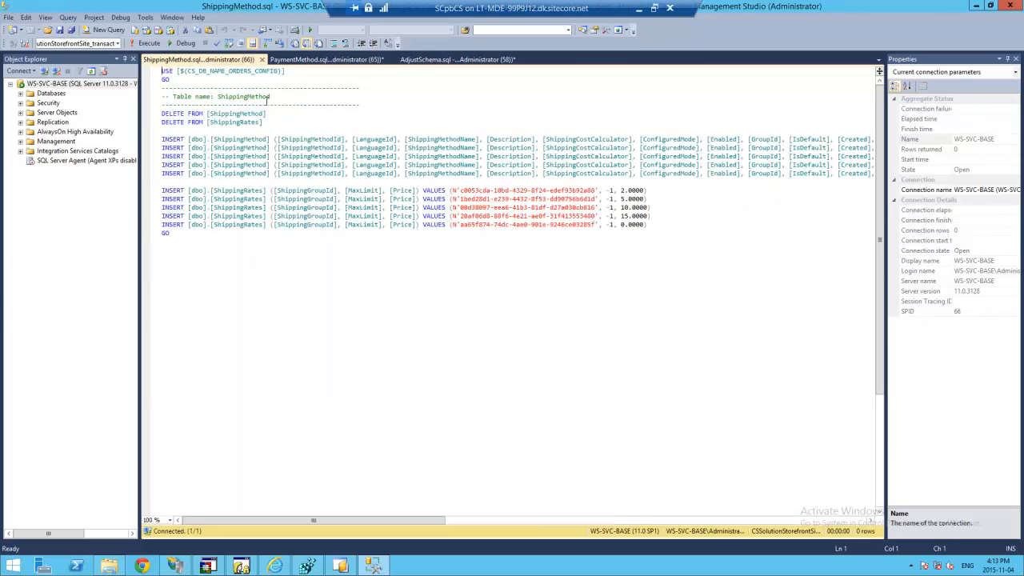
{"action": "mouse_move", "coordinate": [285, 71]}
{"action": "left_mouse_down"}
{"action": "mouse_move", "coordinate": [166, 71]}
{"action": "mouse_move", "coordinate": [290, 71]}
{"action": "left_mouse_up"}
{"action": "key", "text": "Delete"}
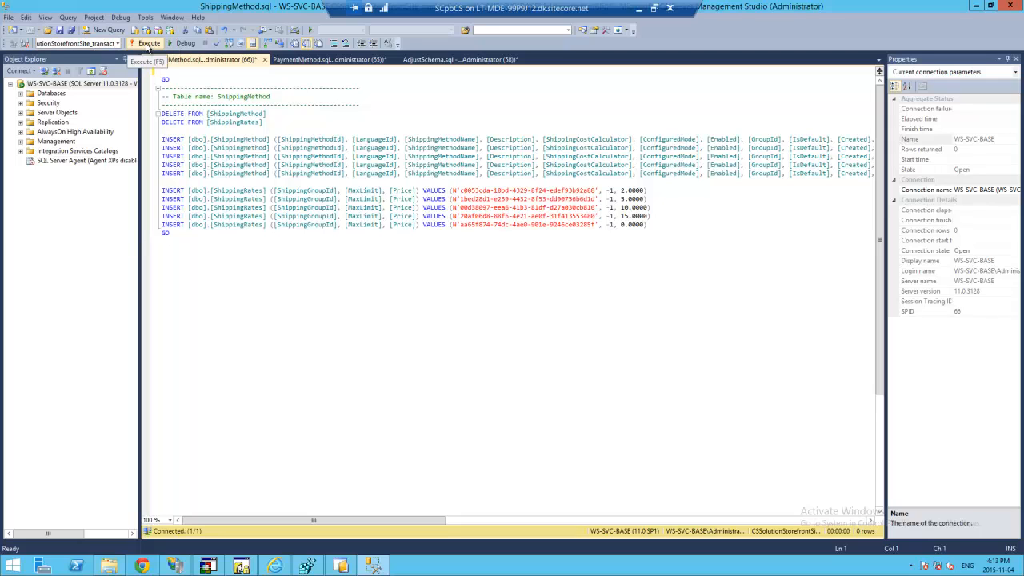
{"action": "left_click", "coordinate": [148, 44]}
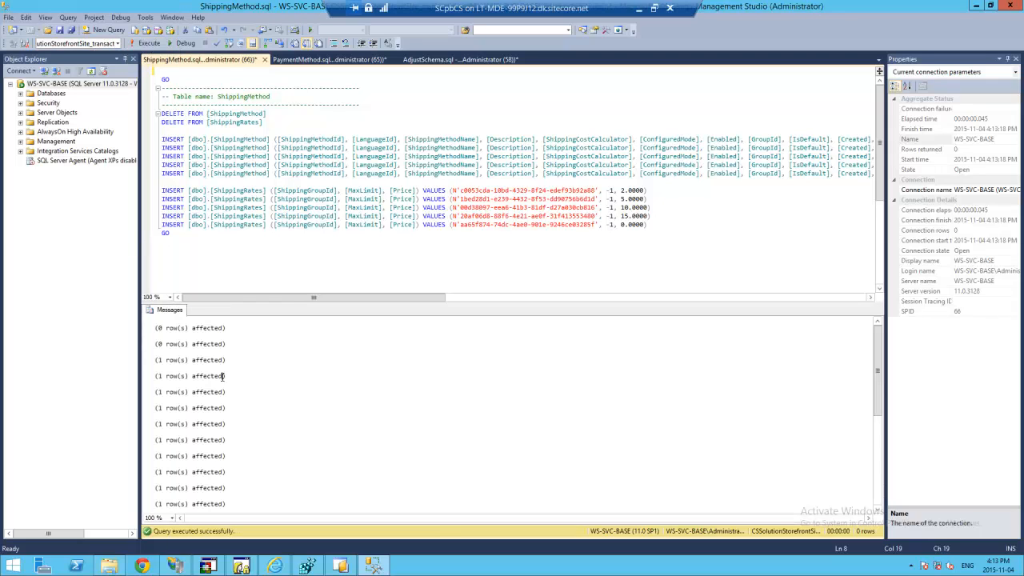
- Confirm the script succeeded in Messages, then return to the 'Step 3 – Commerce Connect and Reference Storefront' slide
{"action": "left_click", "coordinate": [269, 376]}
{"action": "scroll", "coordinate": [269, 376], "scroll_direction": "down", "scroll_amount": 1}
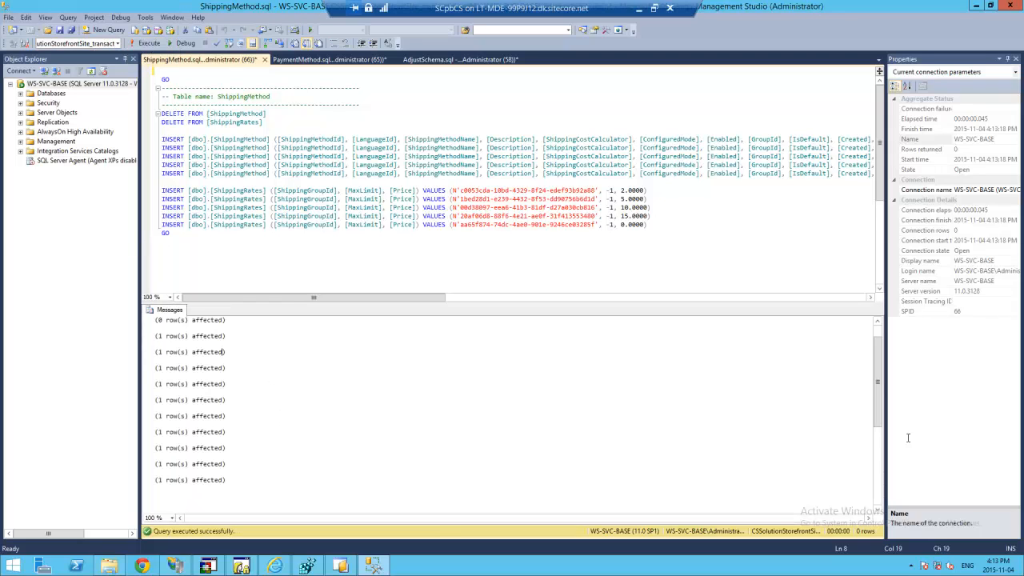
{"action": "left_click", "coordinate": [877, 465]}
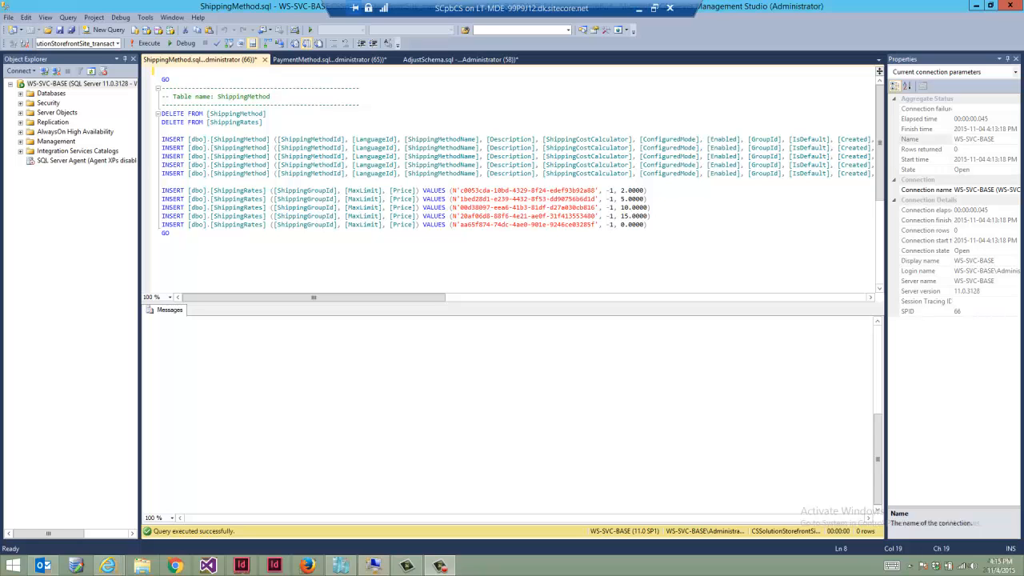
{"action": "key", "text": "alt+Tab"}
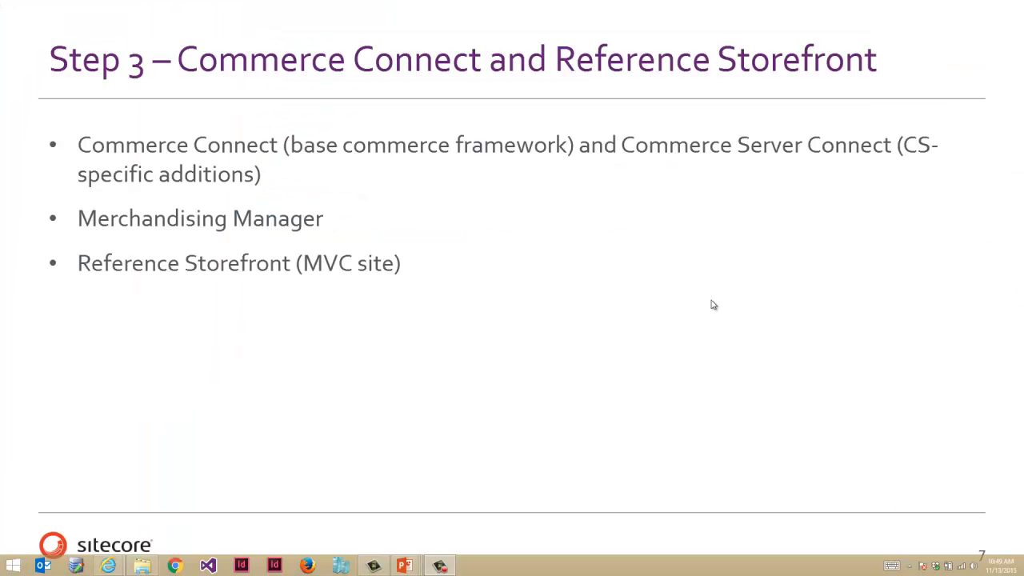
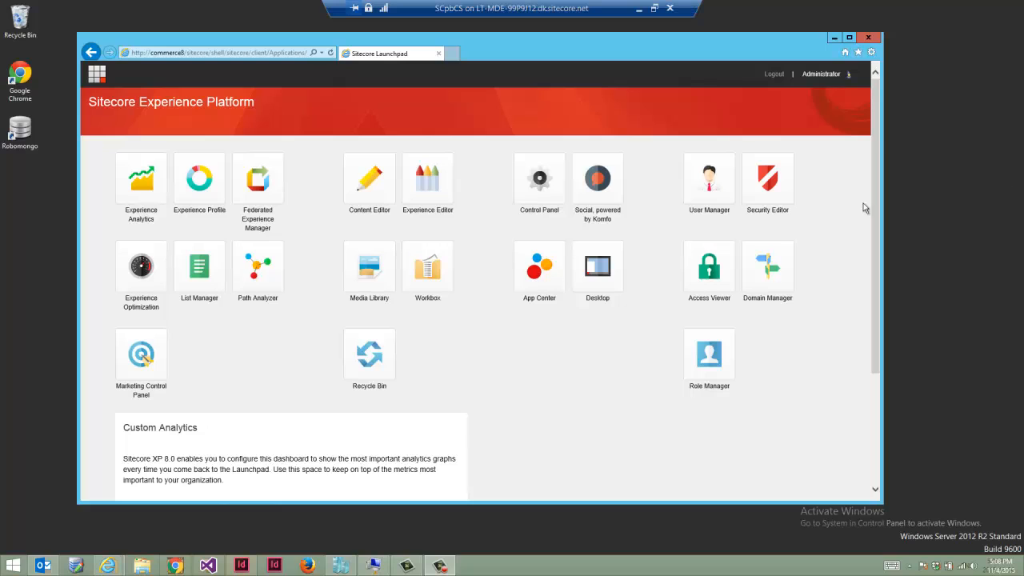
- Open the Control Panel and launch the Install a Package wizard under Administration
{"action": "left_click", "coordinate": [542, 190]}
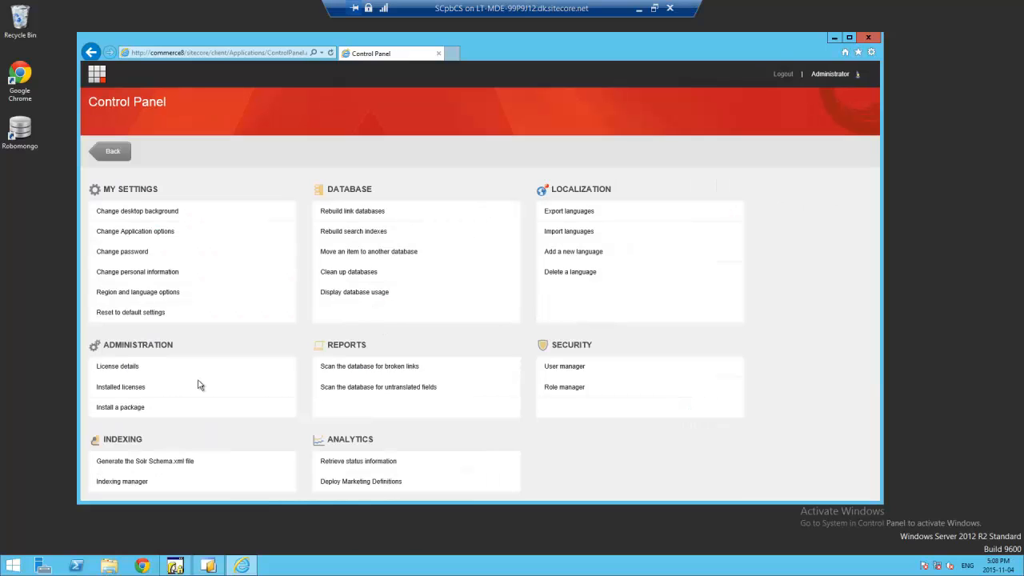
{"action": "left_click", "coordinate": [120, 408]}
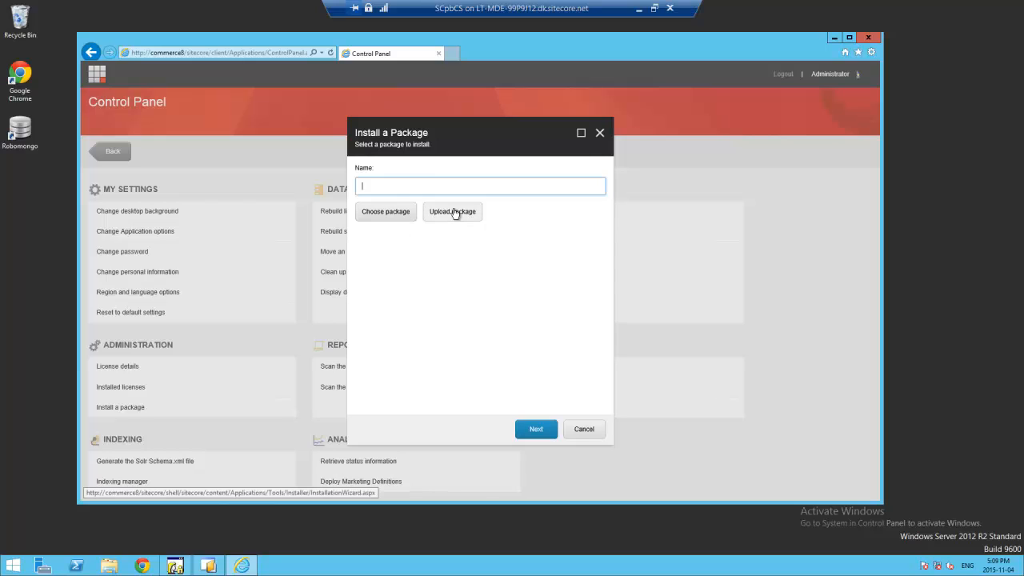
- Upload 'Sitecore Commerce Connect 8.0 rev. 150105.zip' from C:\Install files into Sitecore
{"action": "left_click", "coordinate": [452, 212]}
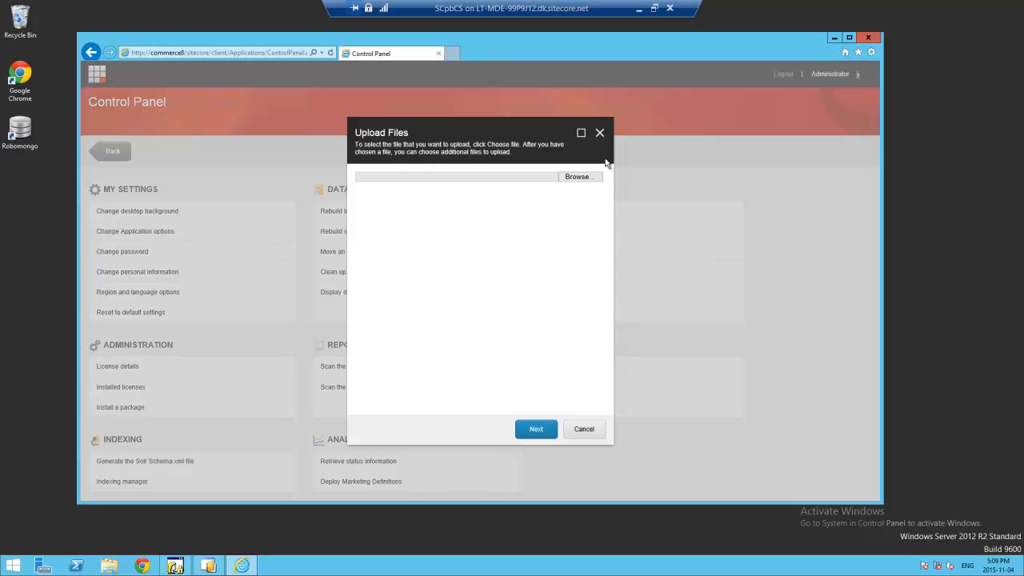
{"action": "left_click", "coordinate": [579, 176]}
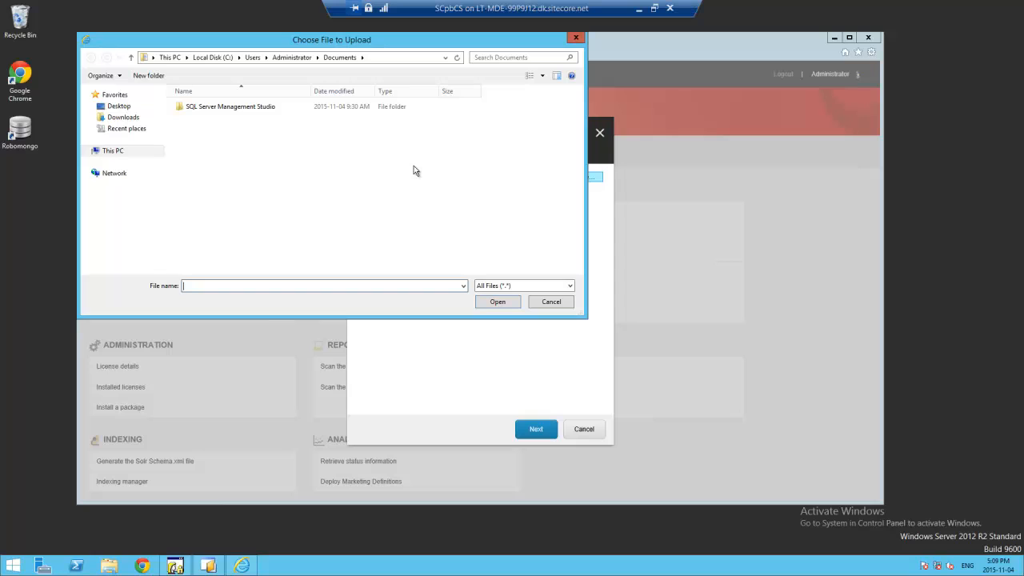
{"action": "left_click_drag", "start_coordinate": [339, 40], "coordinate": [420, 80]}
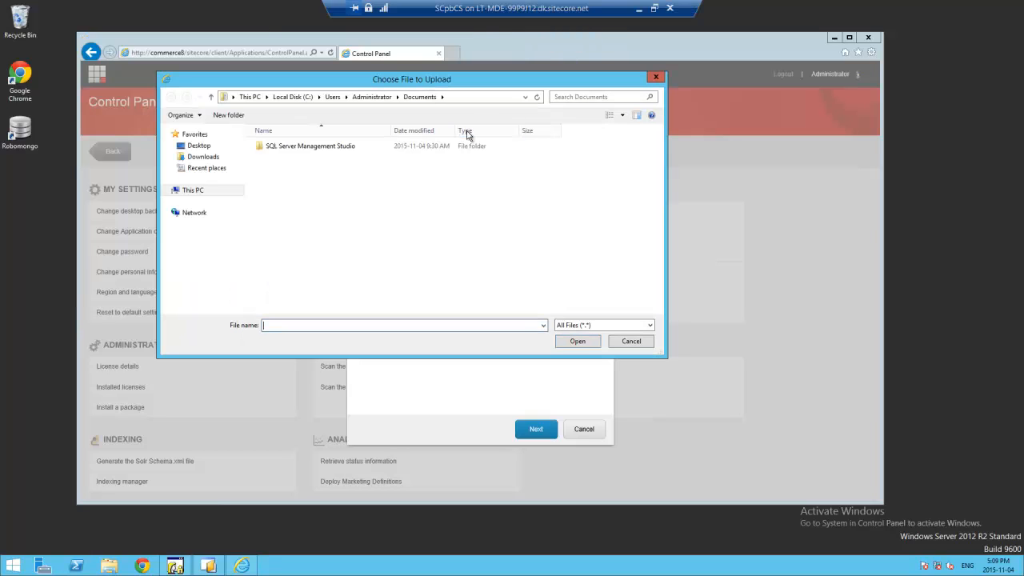
{"action": "left_click", "coordinate": [293, 97]}
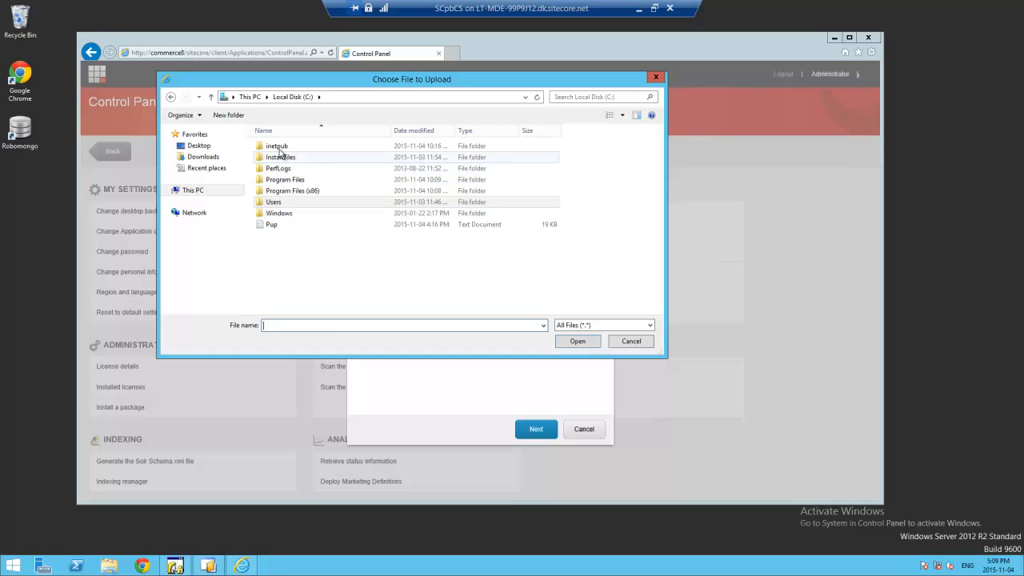
{"action": "double_click", "coordinate": [287, 164]}
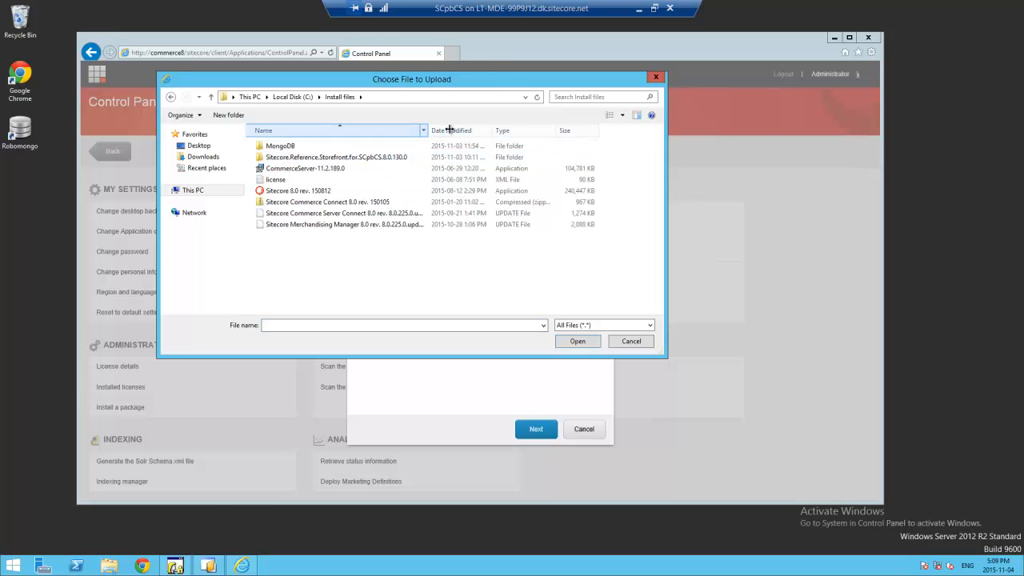
{"action": "left_click_drag", "start_coordinate": [430, 130], "coordinate": [464, 130]}
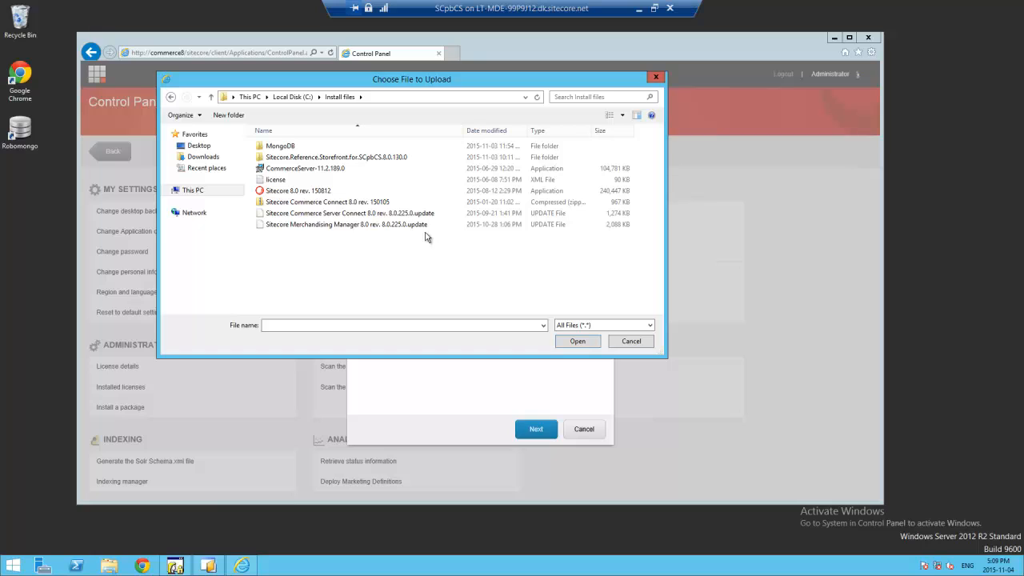
{"action": "left_click", "coordinate": [344, 203]}
{"action": "left_click", "coordinate": [577, 340]}
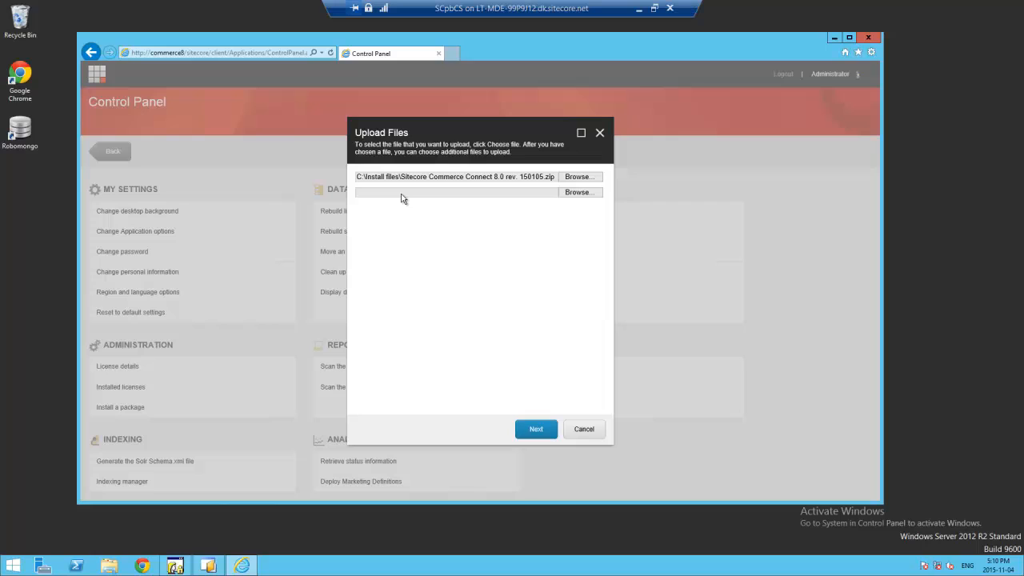
{"action": "left_click", "coordinate": [535, 430]}
{"action": "left_click", "coordinate": [536, 430]}
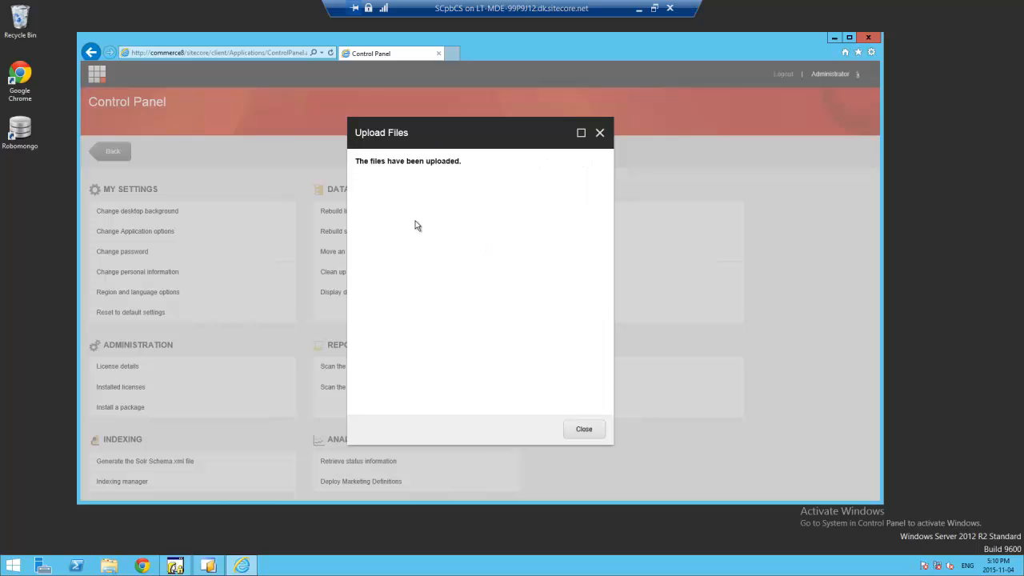
- Accept the Commerce Connect license agreement, pass the readme, and run the installation
{"action": "left_click", "coordinate": [584, 432]}
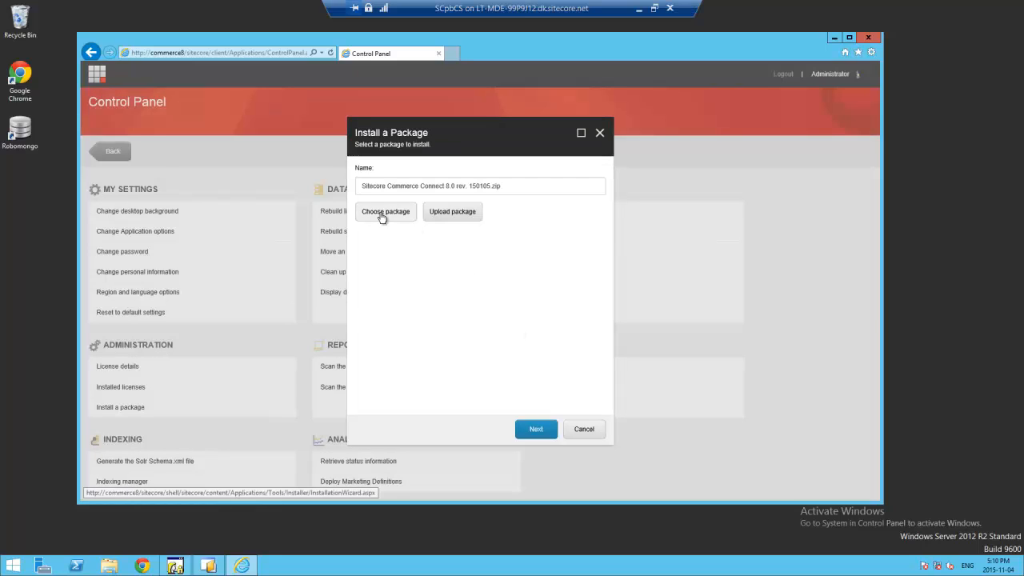
{"action": "left_click", "coordinate": [537, 430]}
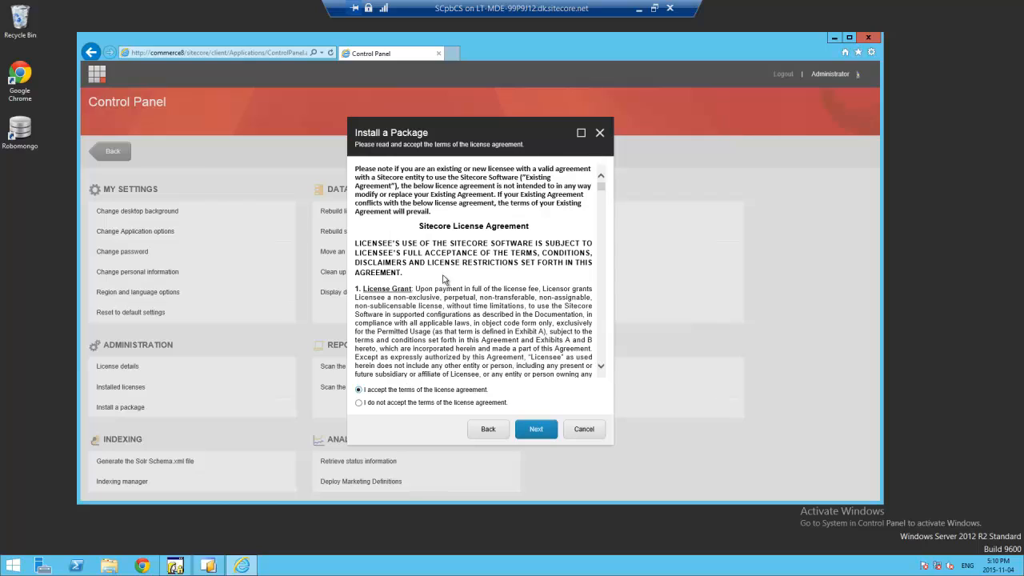
{"action": "left_click", "coordinate": [536, 433]}
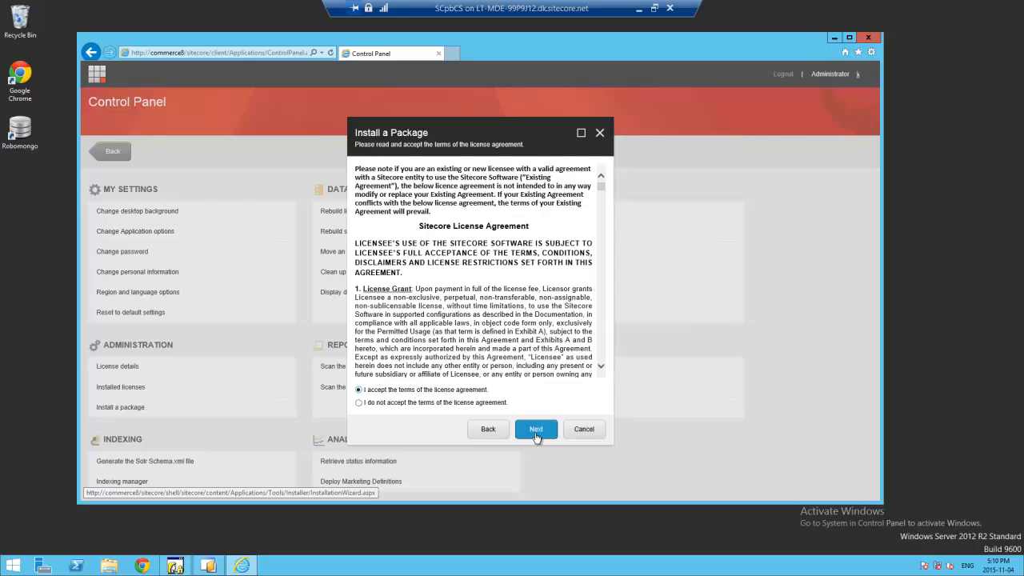
{"action": "left_click", "coordinate": [535, 432]}
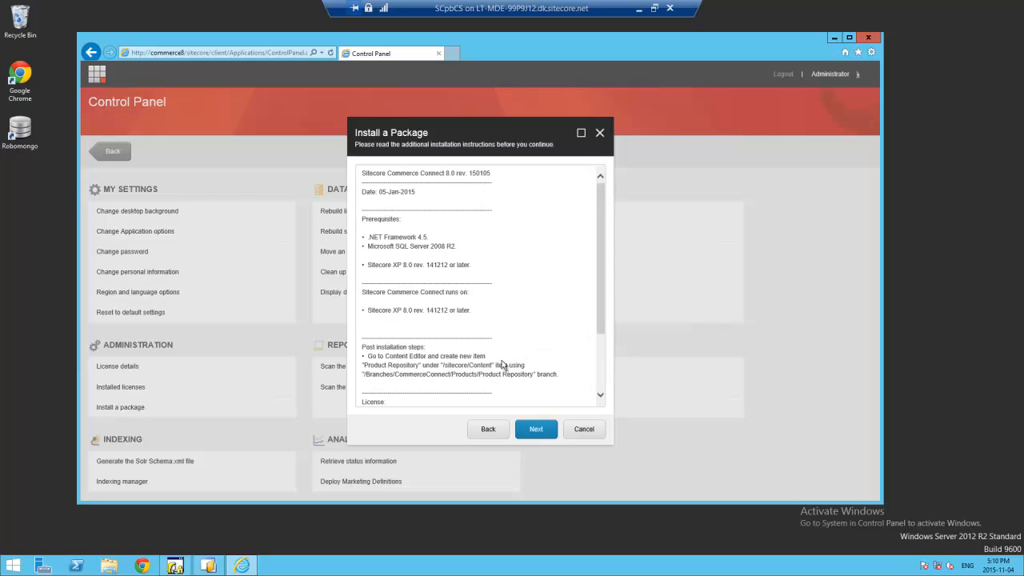
{"action": "scroll", "coordinate": [596, 364], "scroll_direction": "down", "scroll_amount": 3}
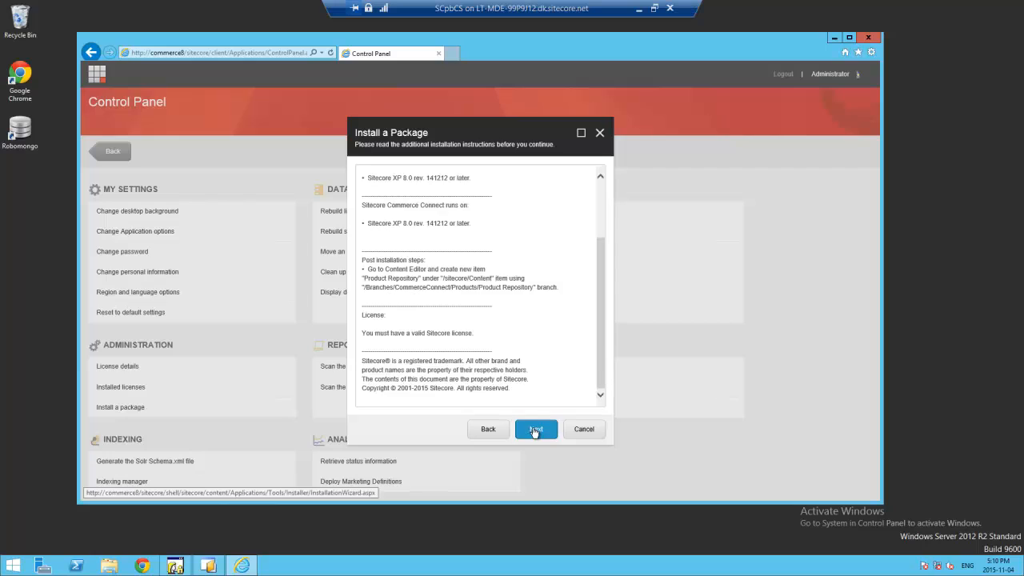
{"action": "left_click", "coordinate": [535, 428]}
{"action": "left_click", "coordinate": [535, 432]}
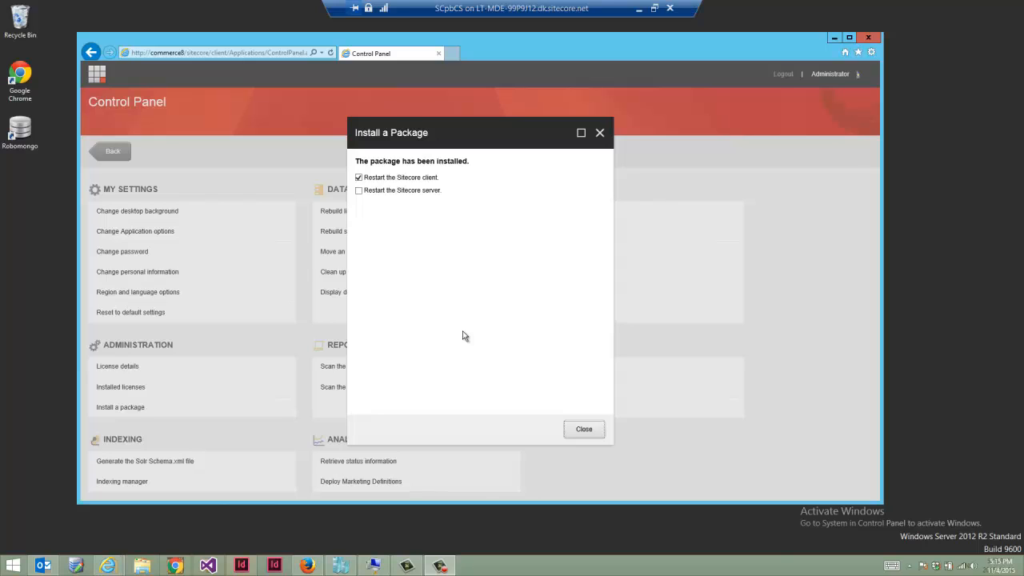
- Close the installer and load /sitecore/admin/UpdateInstallationWizard.aspx in the browser
{"action": "left_click", "coordinate": [598, 430]}
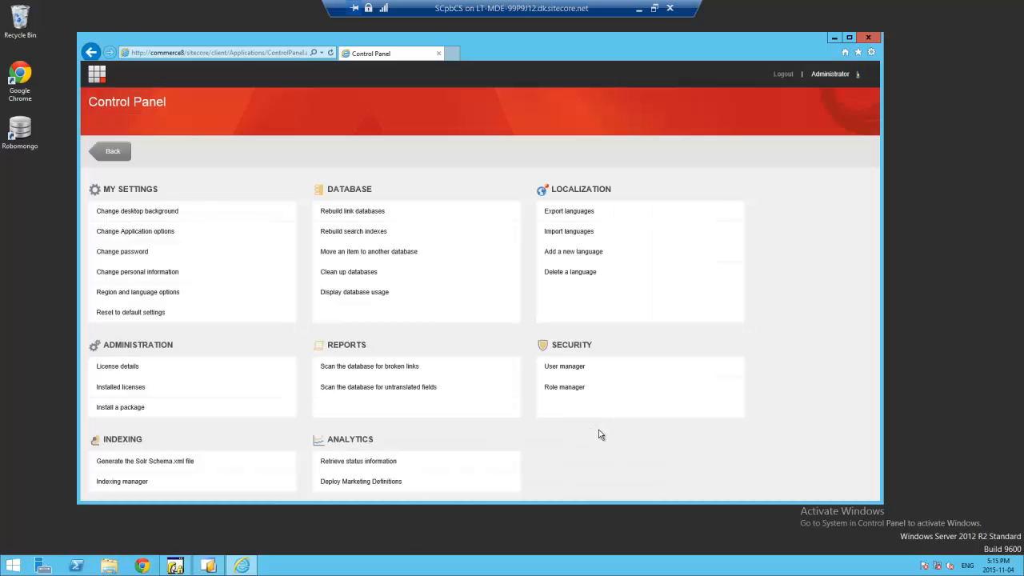
{"action": "left_click", "coordinate": [171, 54]}
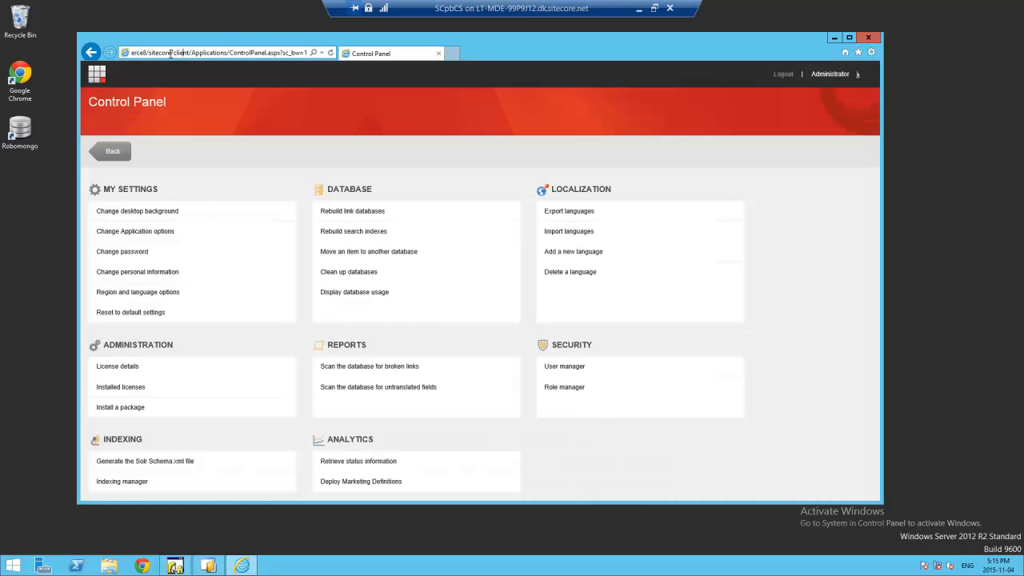
{"action": "left_click_drag", "start_coordinate": [170, 54], "coordinate": [309, 53]}
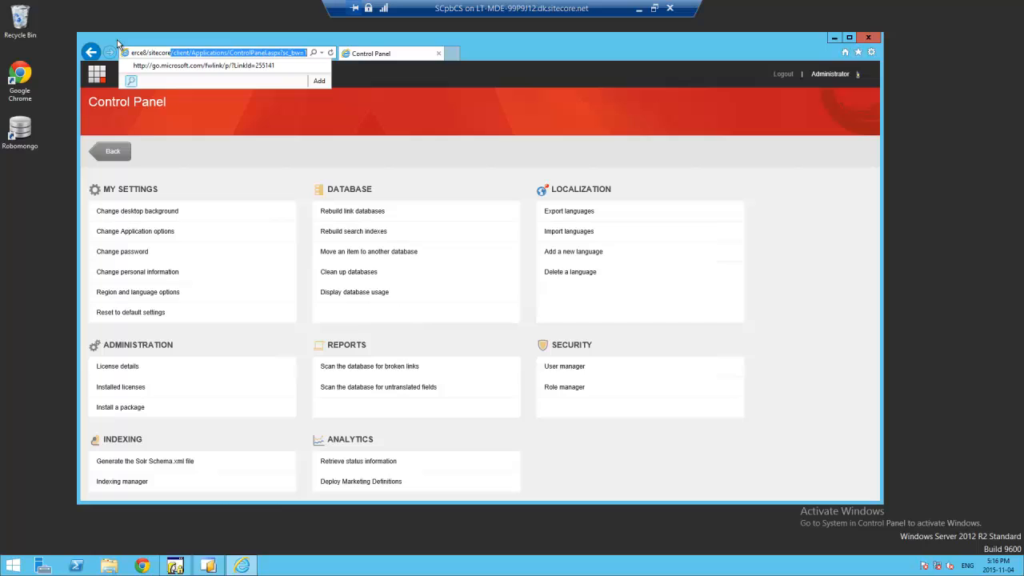
{"action": "right_click", "coordinate": [230, 51]}
{"action": "left_click", "coordinate": [252, 93]}
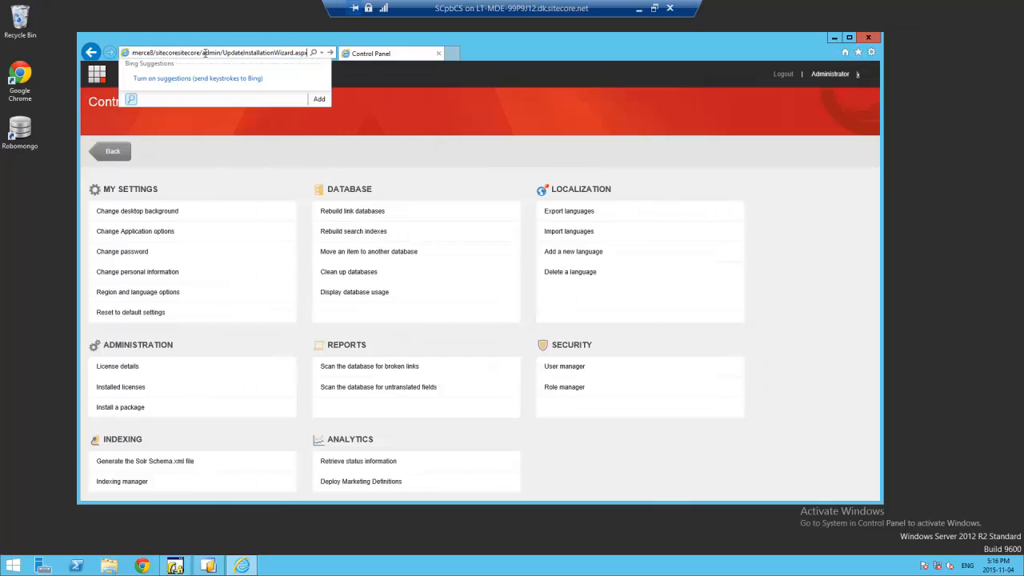
{"action": "left_click_drag", "start_coordinate": [177, 53], "coordinate": [200, 53]}
{"action": "key", "text": "BackSpace"}
{"action": "key", "text": "Return"}
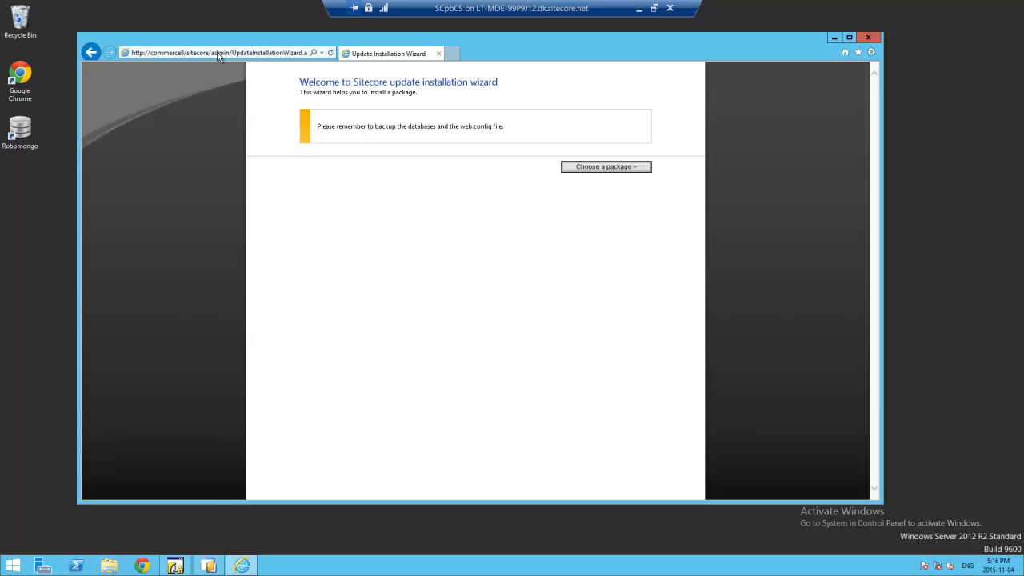
- Select the Sitecore Commerce Server Connect 8.0 rev. 8.0.225.0 .update file and review its package information
{"action": "left_click", "coordinate": [626, 167]}
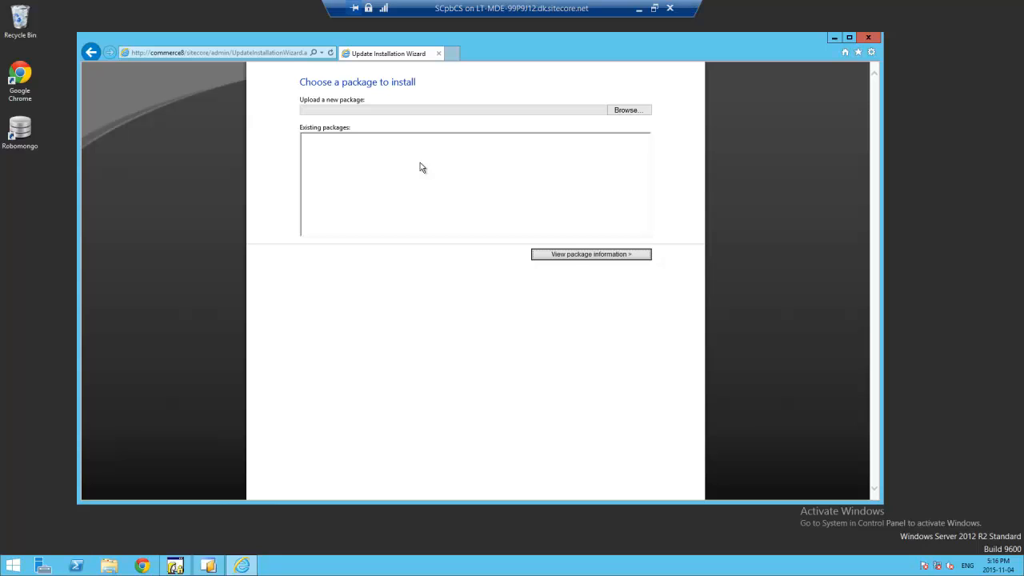
{"action": "left_click", "coordinate": [623, 110]}
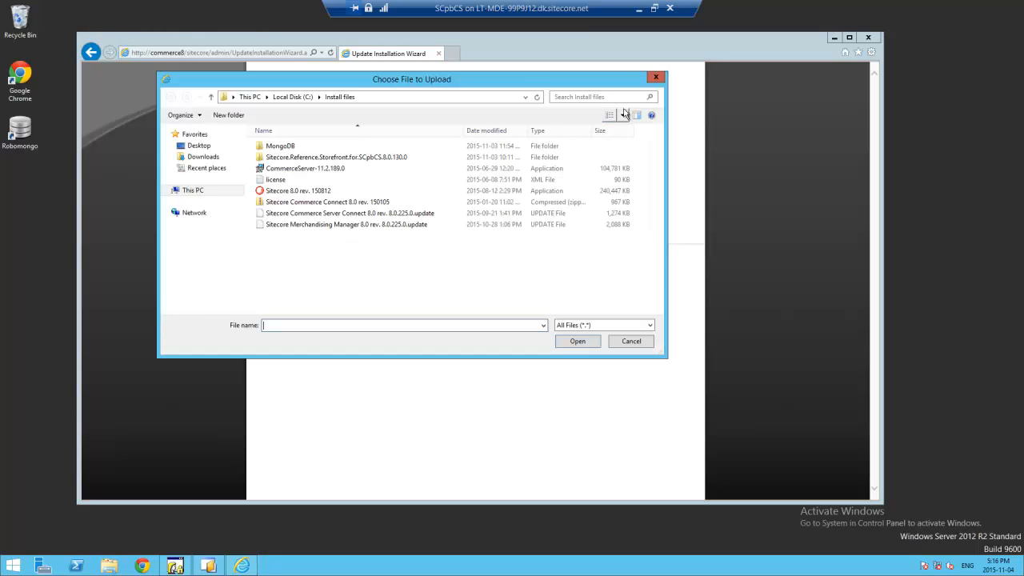
{"action": "left_click", "coordinate": [346, 213]}
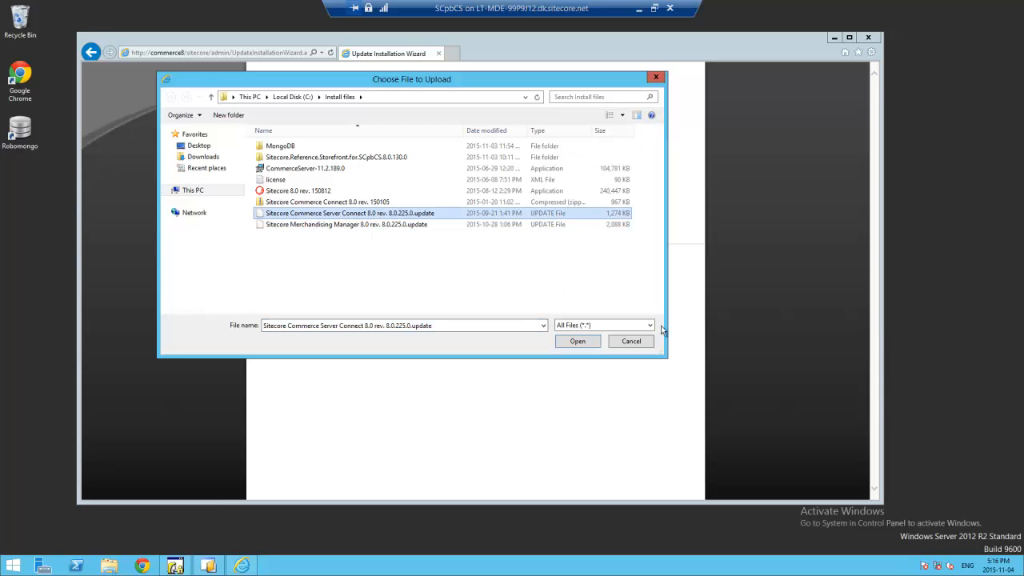
{"action": "left_click", "coordinate": [588, 342]}
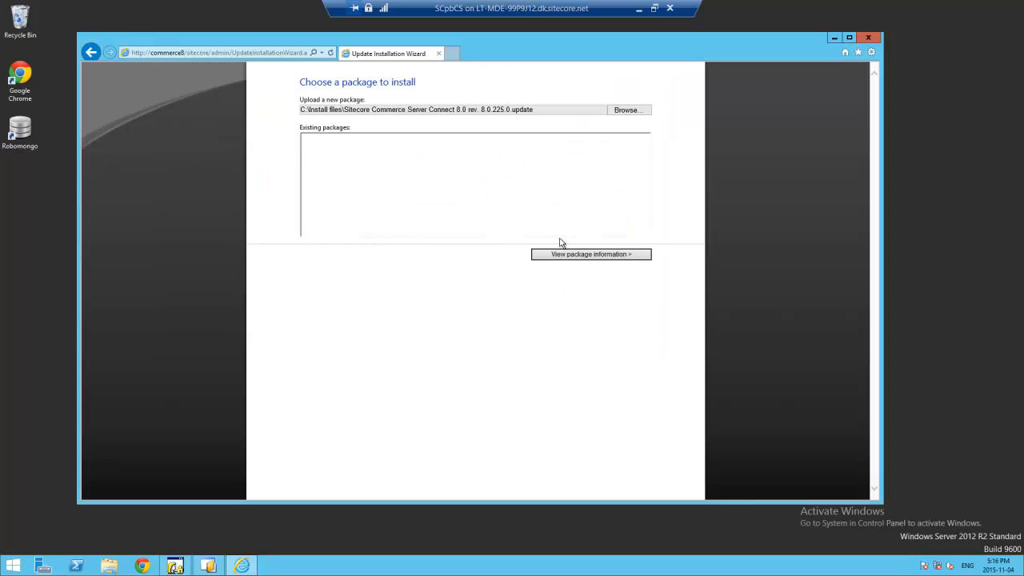
{"action": "left_click", "coordinate": [578, 255]}
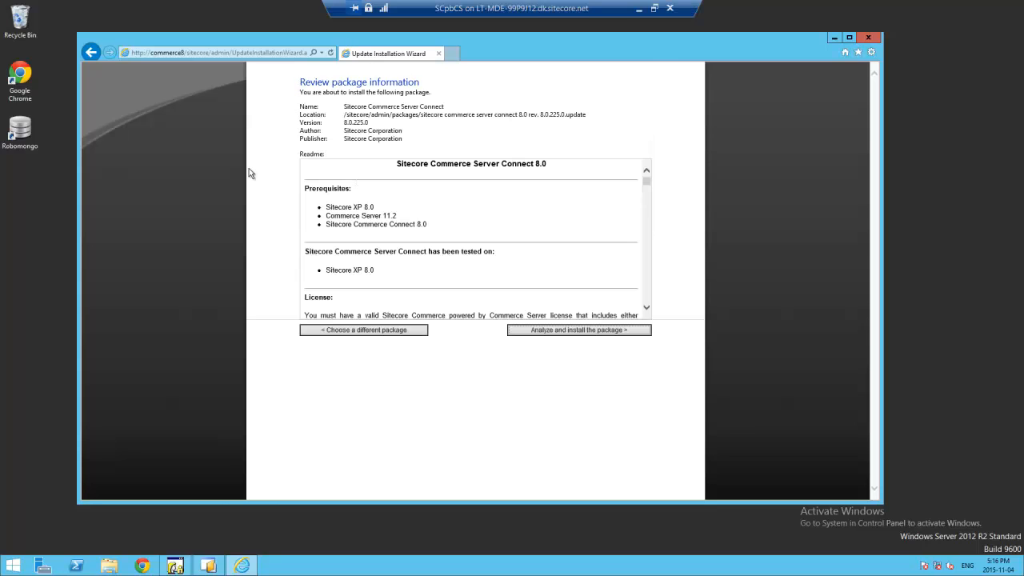
{"action": "mouse_move", "coordinate": [644, 183]}
{"action": "left_mouse_down"}
{"action": "mouse_move", "coordinate": [644, 196]}
{"action": "mouse_move", "coordinate": [642, 166]}
{"action": "left_mouse_up"}
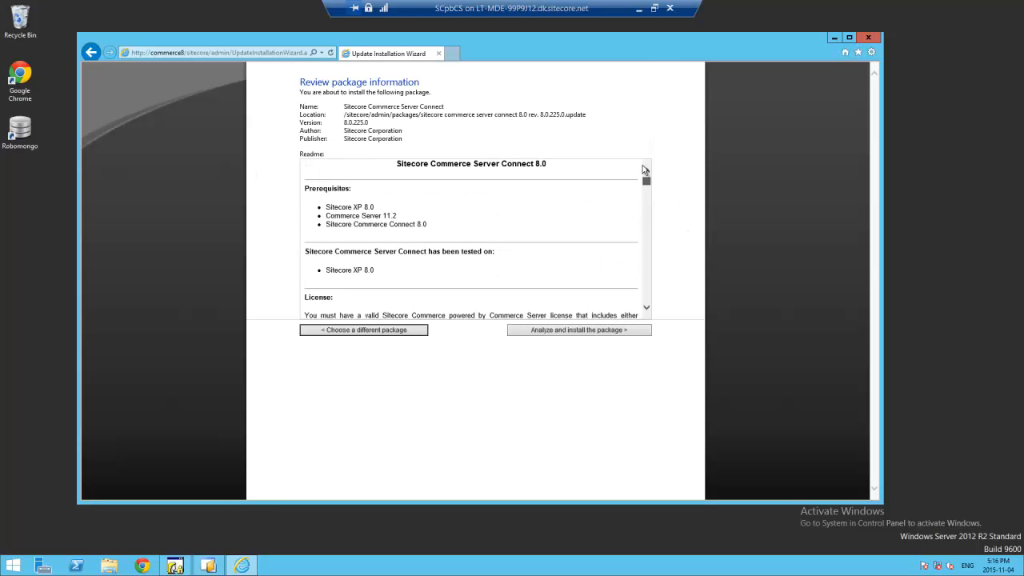
{"action": "left_click", "coordinate": [556, 330]}
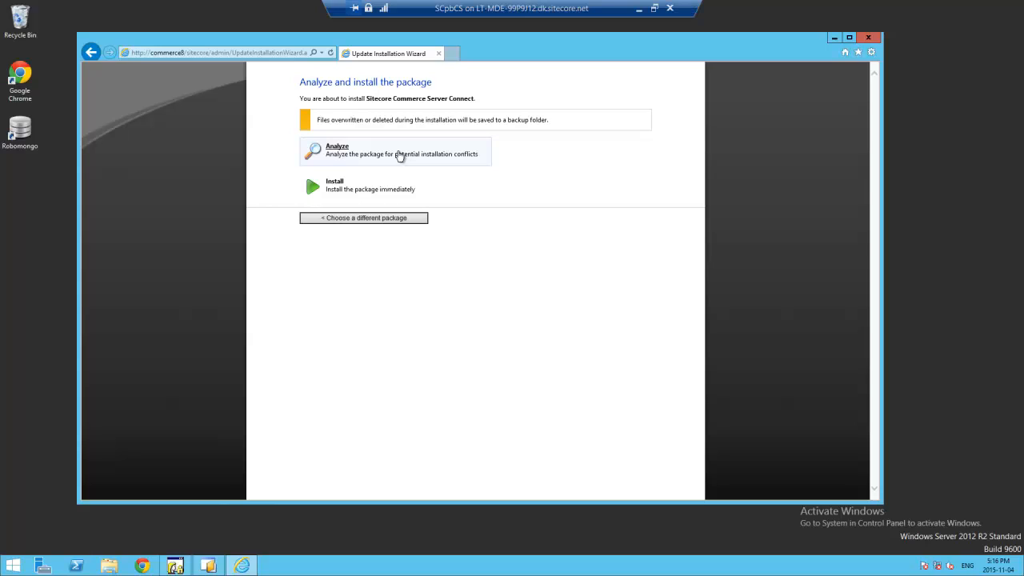
- Install the Commerce Server Connect update, check its log and result, then choose another package
{"action": "left_click", "coordinate": [376, 197]}
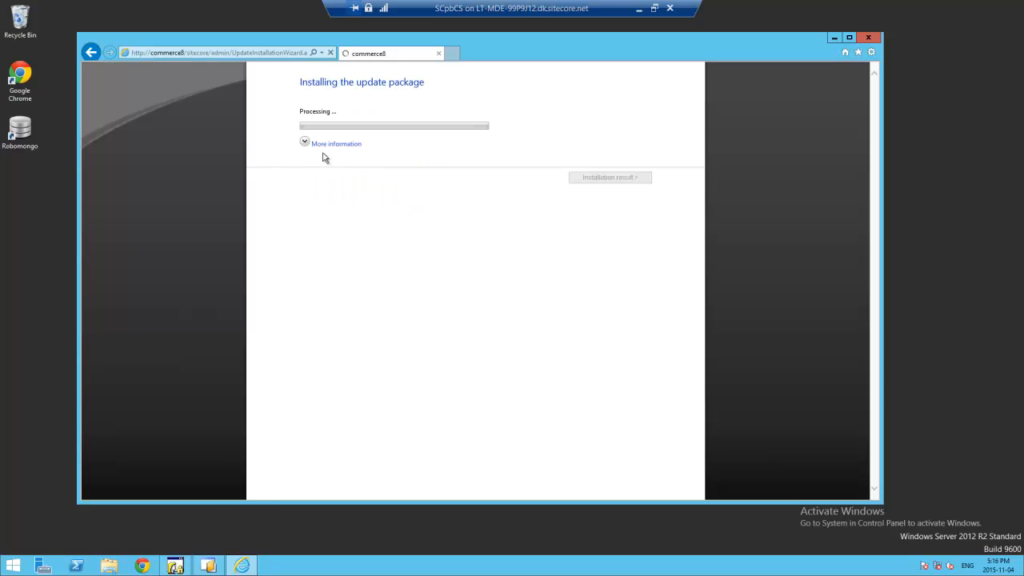
{"action": "left_click", "coordinate": [306, 142]}
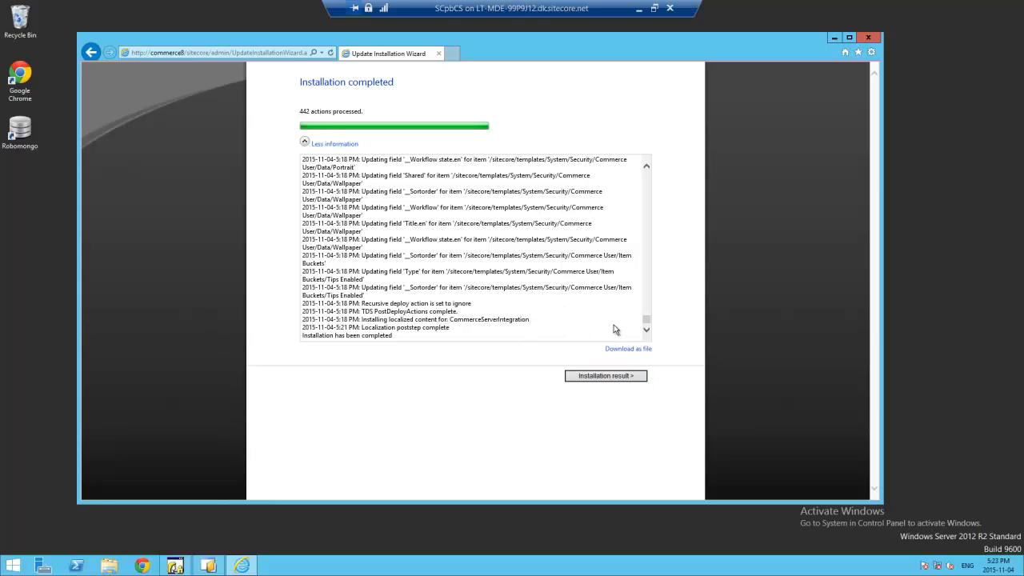
{"action": "left_click", "coordinate": [612, 376]}
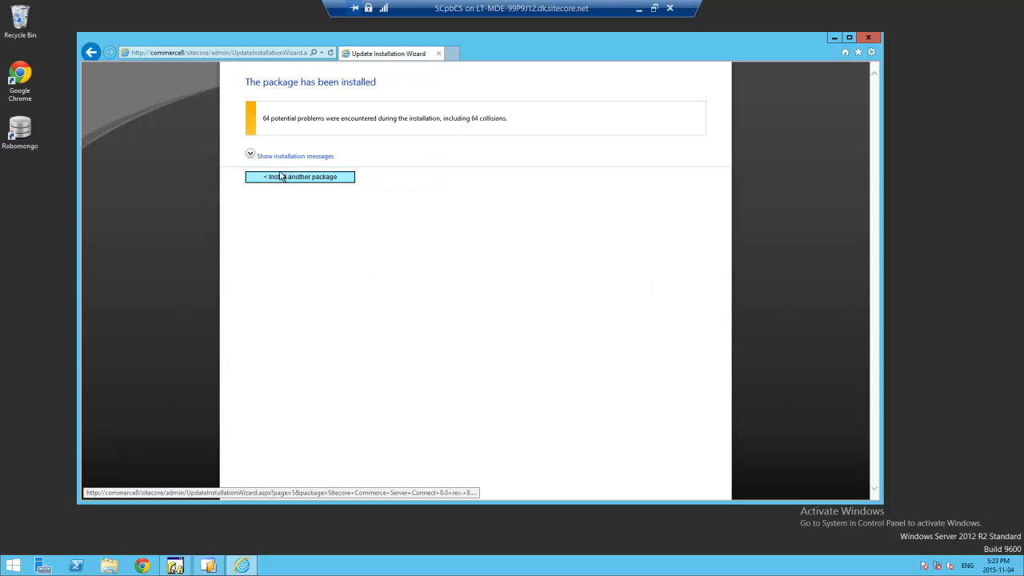
{"action": "left_click", "coordinate": [304, 176]}
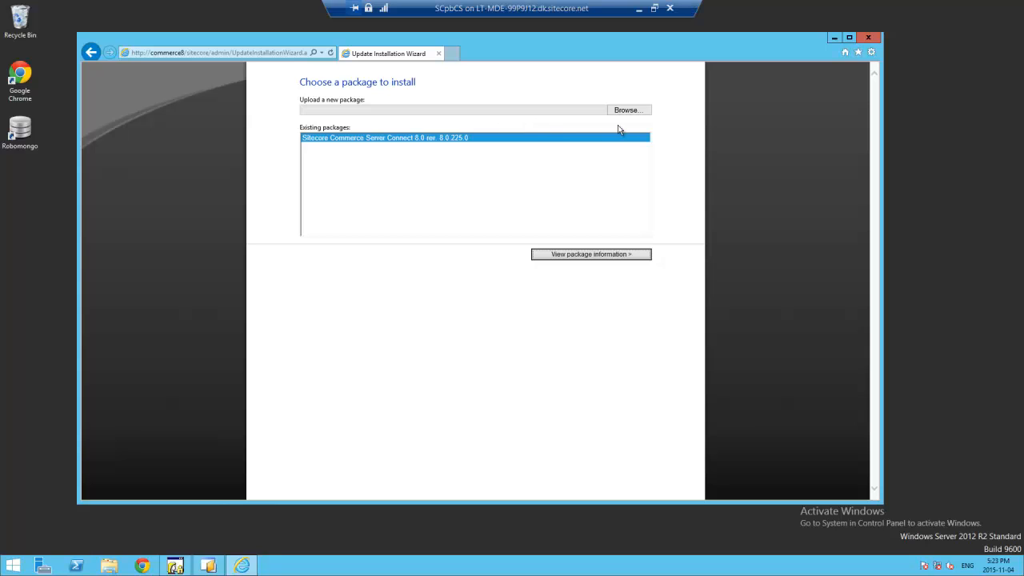
- Upload and install the Merchandising Manager 8.0 rev. 8.0.225.0 update, reviewing 1667 actions and 71 collisions
{"action": "left_click", "coordinate": [632, 111]}
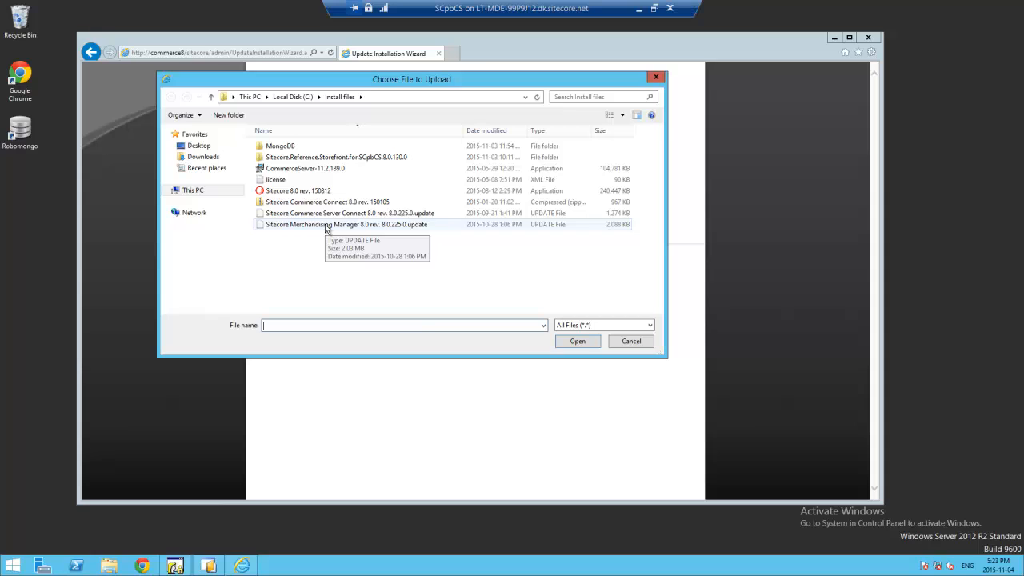
{"action": "left_click", "coordinate": [325, 225]}
{"action": "left_click", "coordinate": [575, 341]}
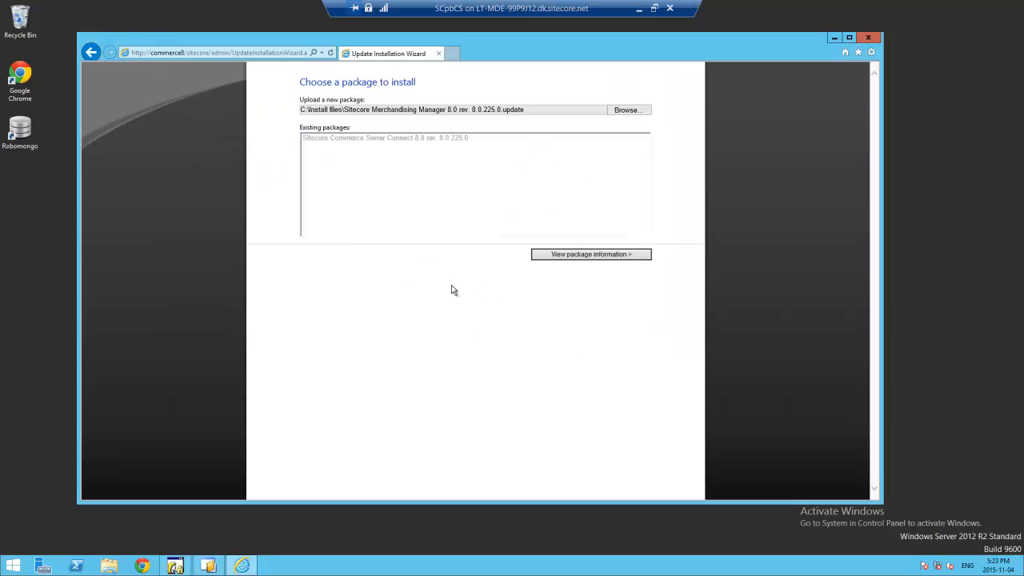
{"action": "left_click", "coordinate": [629, 257]}
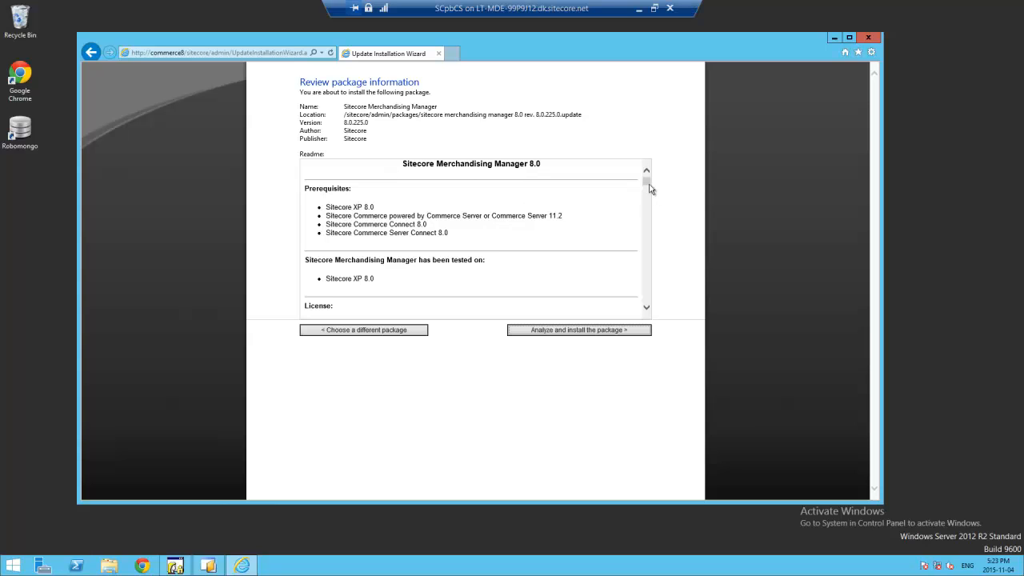
{"action": "scroll", "coordinate": [649, 194], "scroll_direction": "down", "scroll_amount": 3}
{"action": "left_click", "coordinate": [582, 330]}
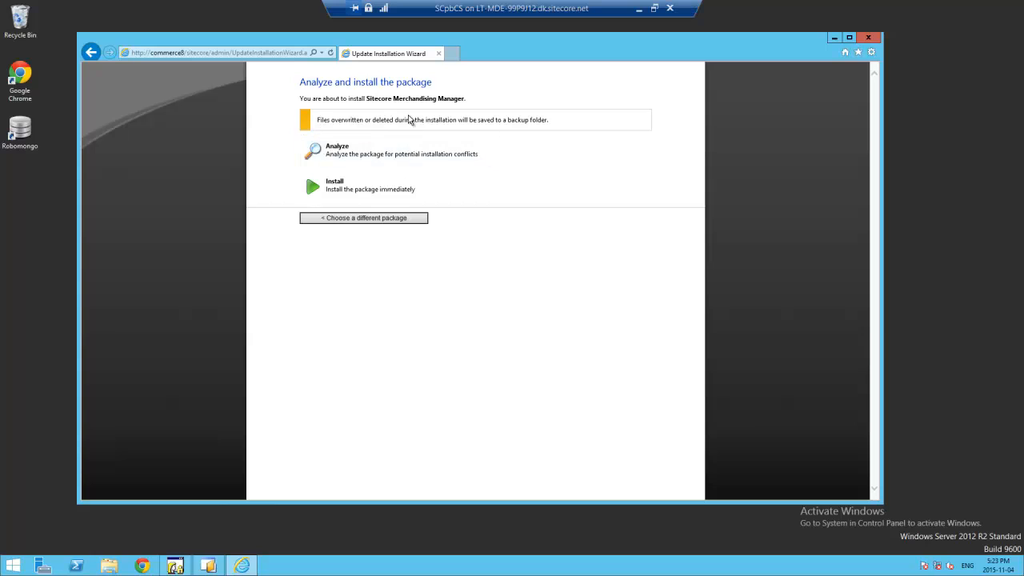
{"action": "left_click", "coordinate": [392, 190]}
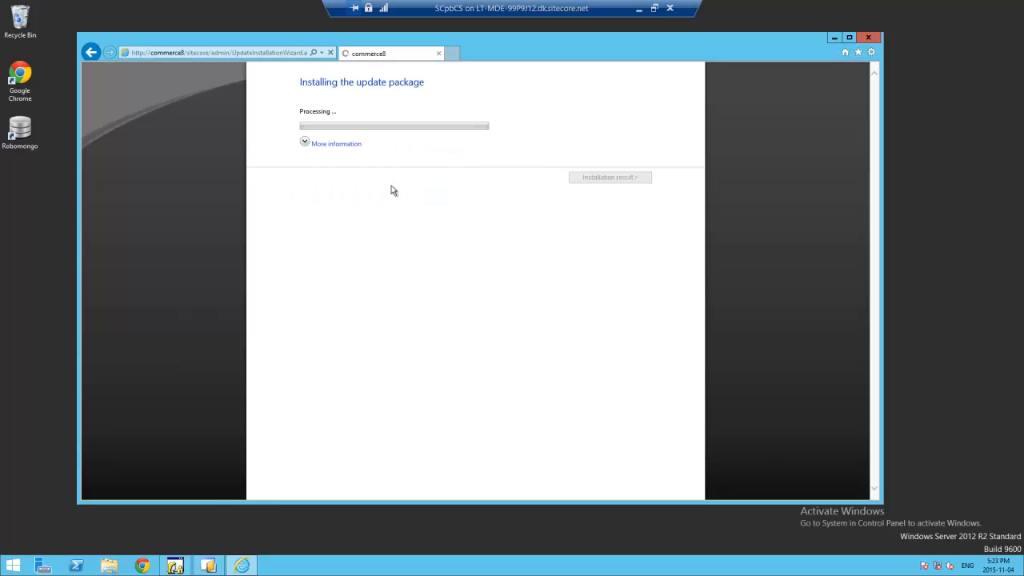
{"action": "left_click", "coordinate": [328, 147]}
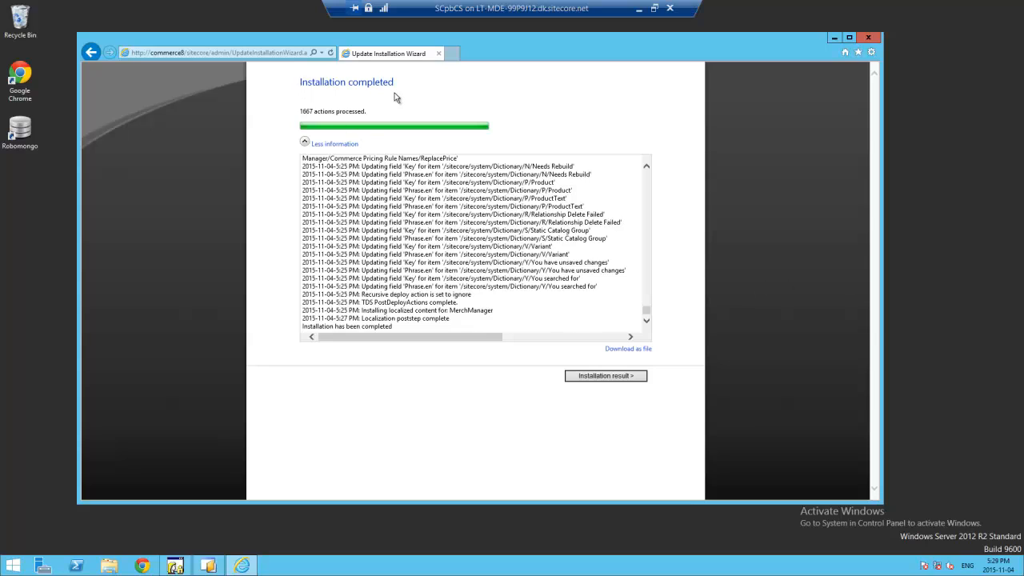
{"action": "left_click", "coordinate": [586, 374]}
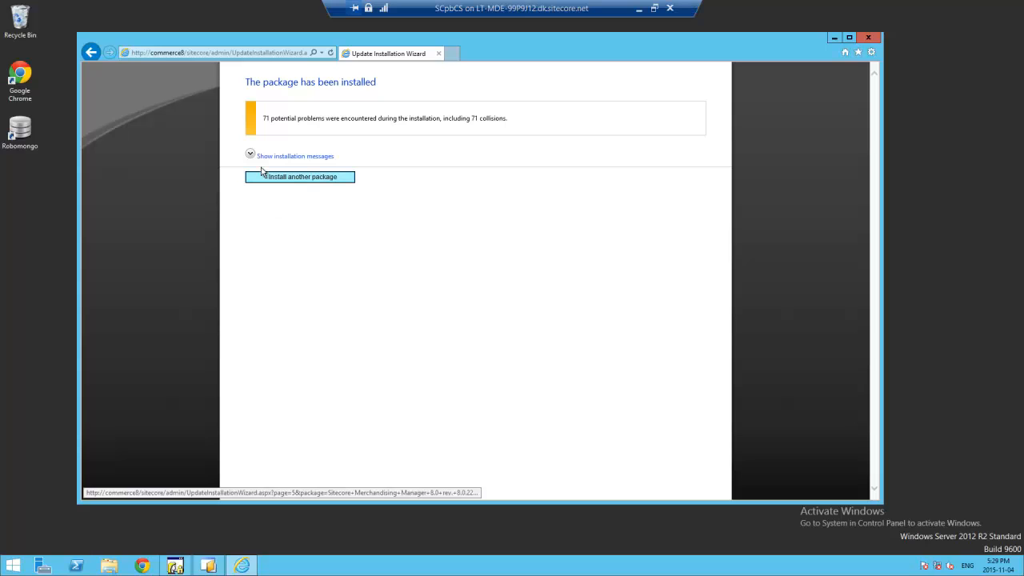
- Highlight the 71 potential problems message on the result page, then clear the selection
{"action": "left_click_drag", "start_coordinate": [264, 120], "coordinate": [338, 126]}
{"action": "left_click", "coordinate": [364, 122]}
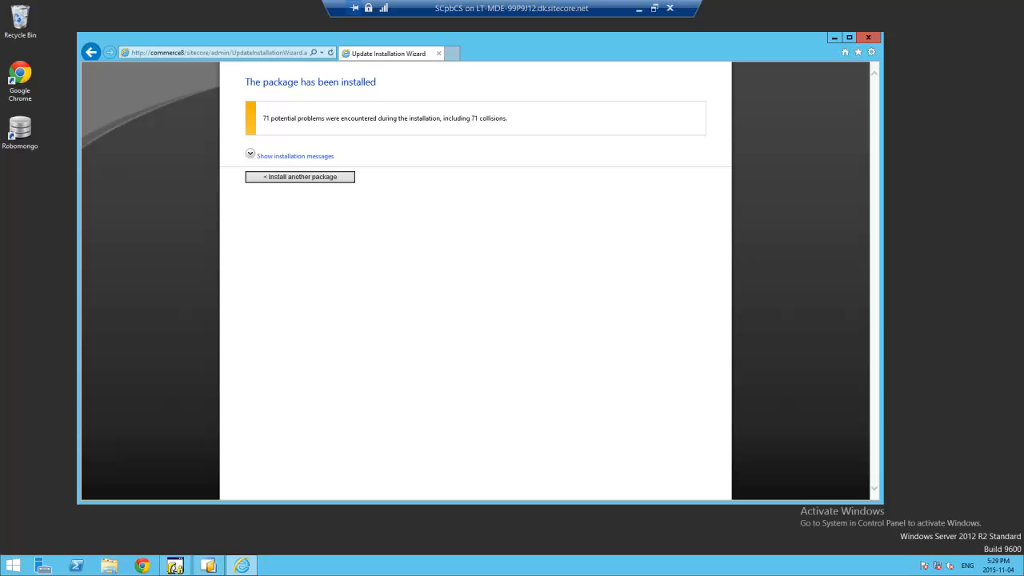
- Pick the Storefront Common 8.0.130.0 .update file from Install files > Sitecore.Reference.Storefront > SCpbCS > Packages
{"action": "left_click", "coordinate": [290, 177]}
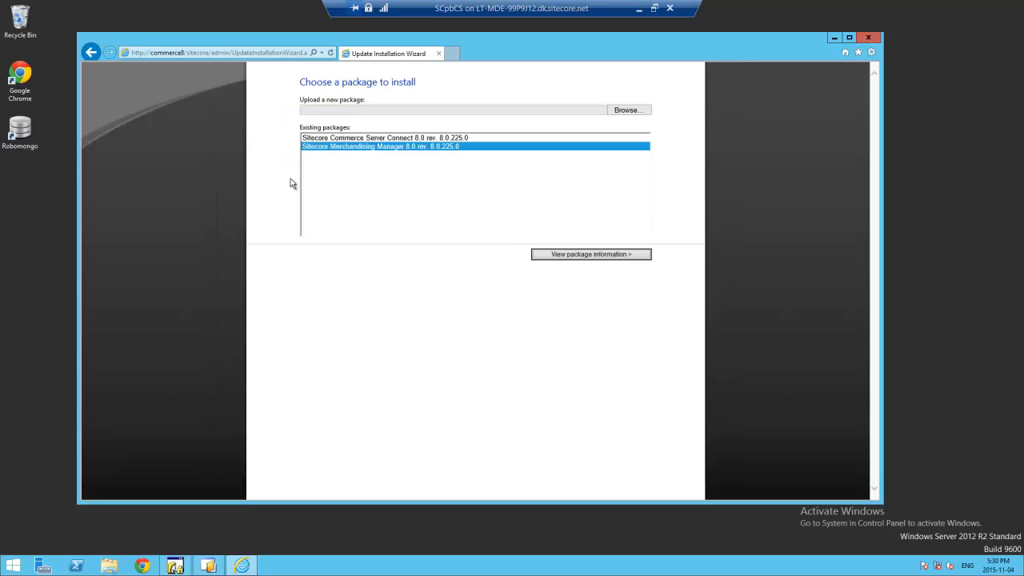
{"action": "left_click", "coordinate": [626, 110]}
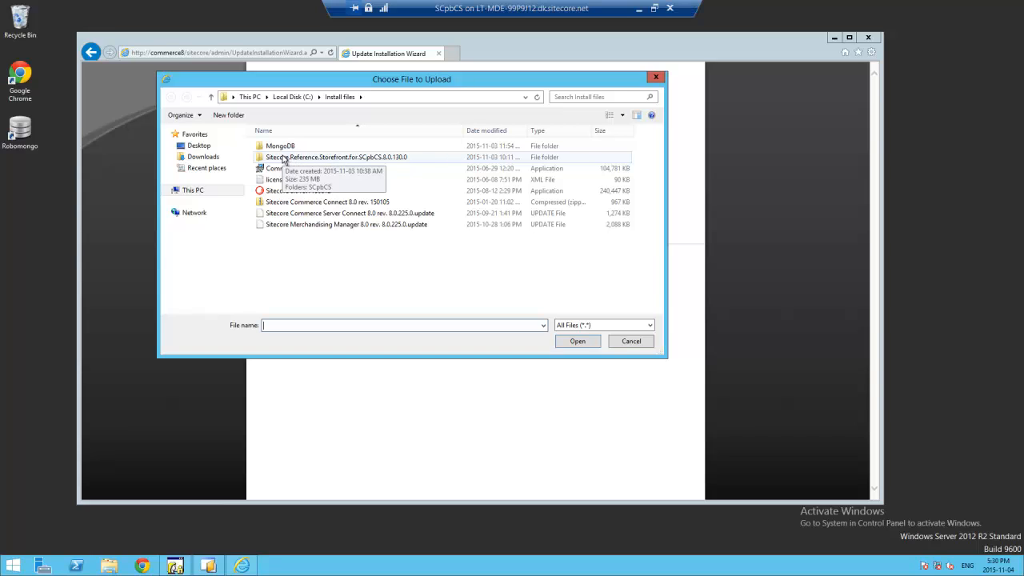
{"action": "left_click", "coordinate": [346, 160]}
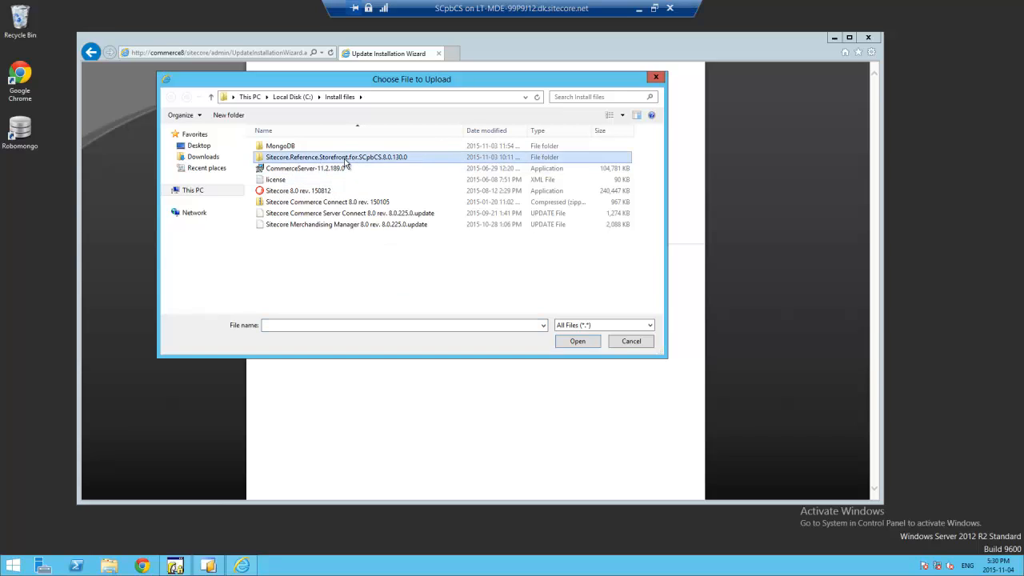
{"action": "double_click", "coordinate": [346, 160]}
{"action": "double_click", "coordinate": [282, 147]}
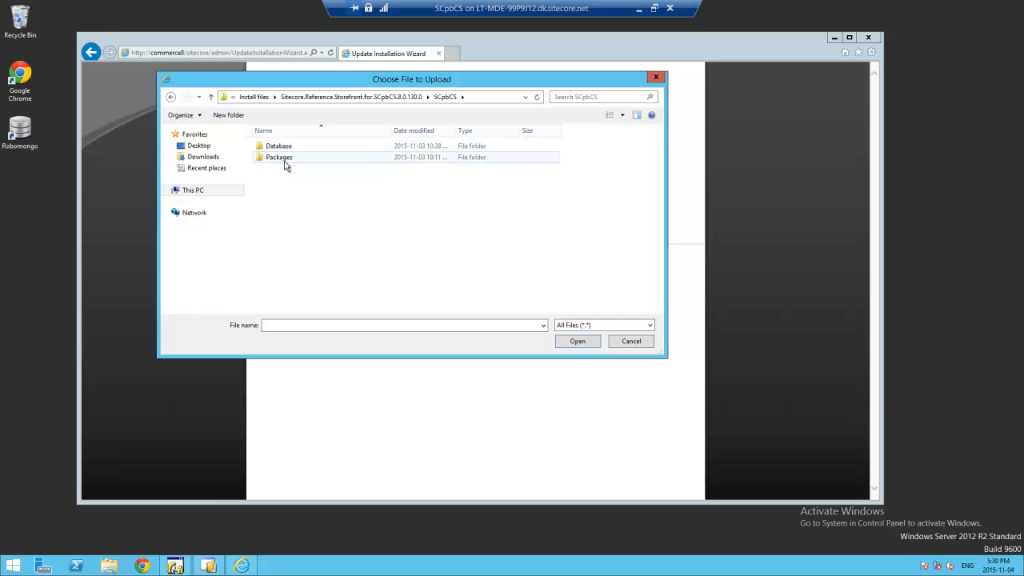
{"action": "double_click", "coordinate": [282, 158]}
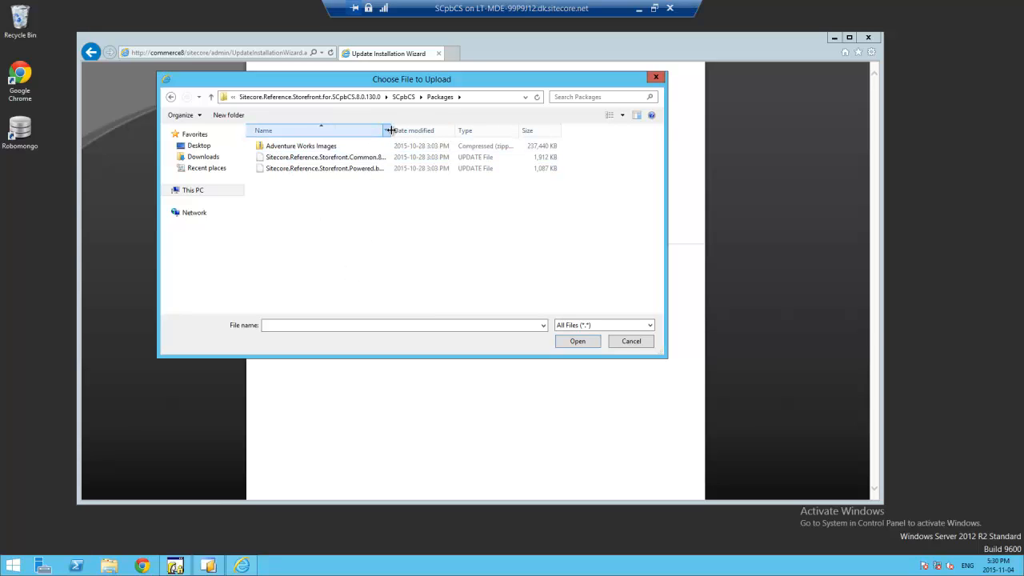
{"action": "left_click_drag", "start_coordinate": [390, 129], "coordinate": [443, 126]}
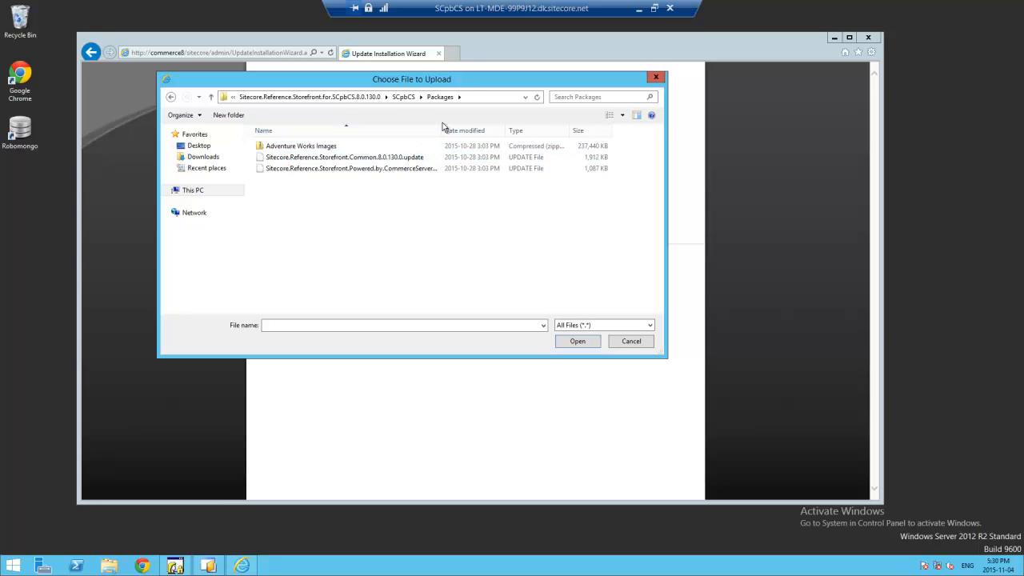
{"action": "left_click", "coordinate": [362, 157]}
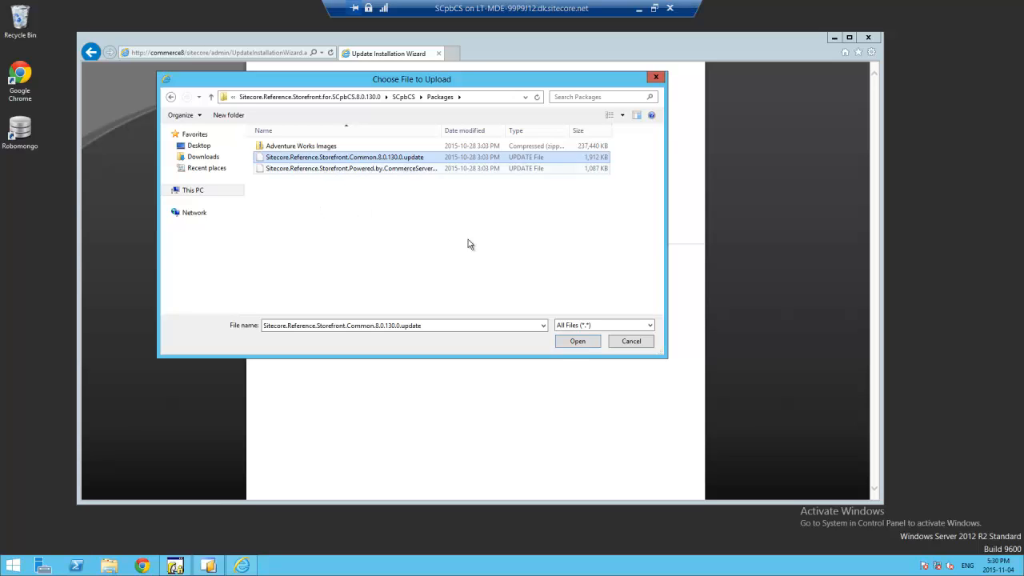
{"action": "left_click", "coordinate": [566, 340]}
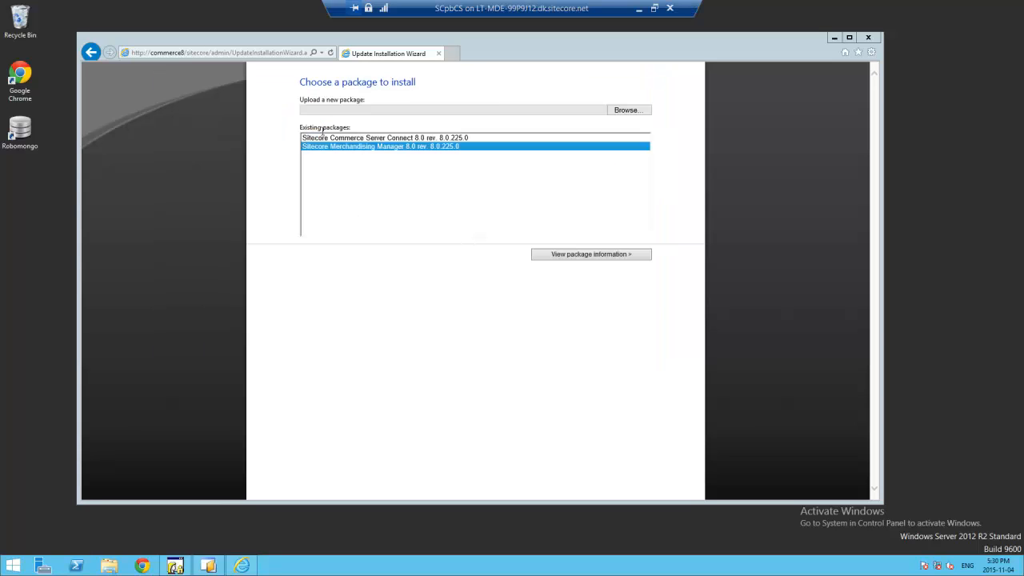
- Analyze and install the Storefront Common package, reviewing 1109 actions and 46 collisions
{"action": "left_click", "coordinate": [635, 254]}
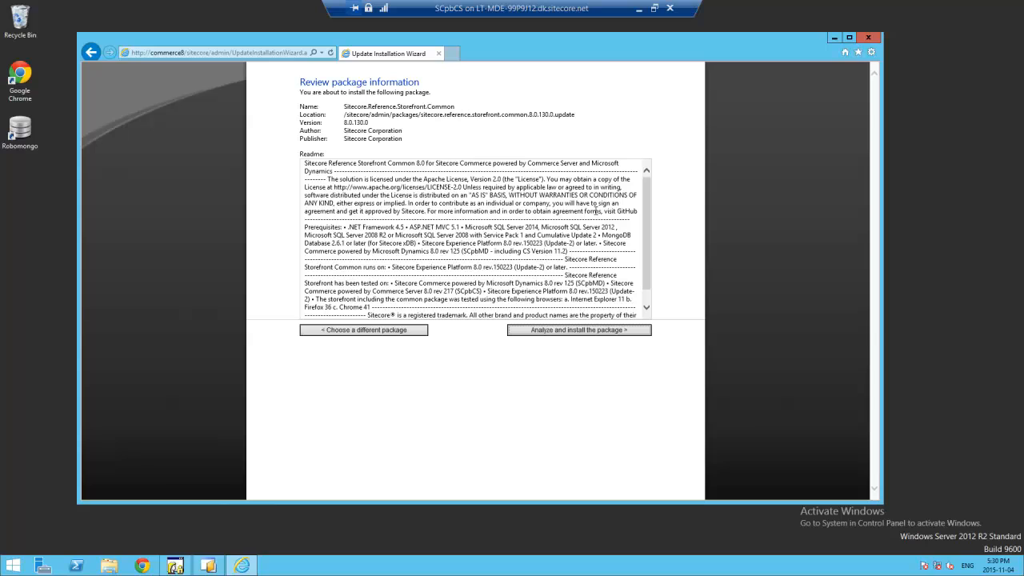
{"action": "left_click", "coordinate": [582, 332]}
{"action": "left_click", "coordinate": [383, 195]}
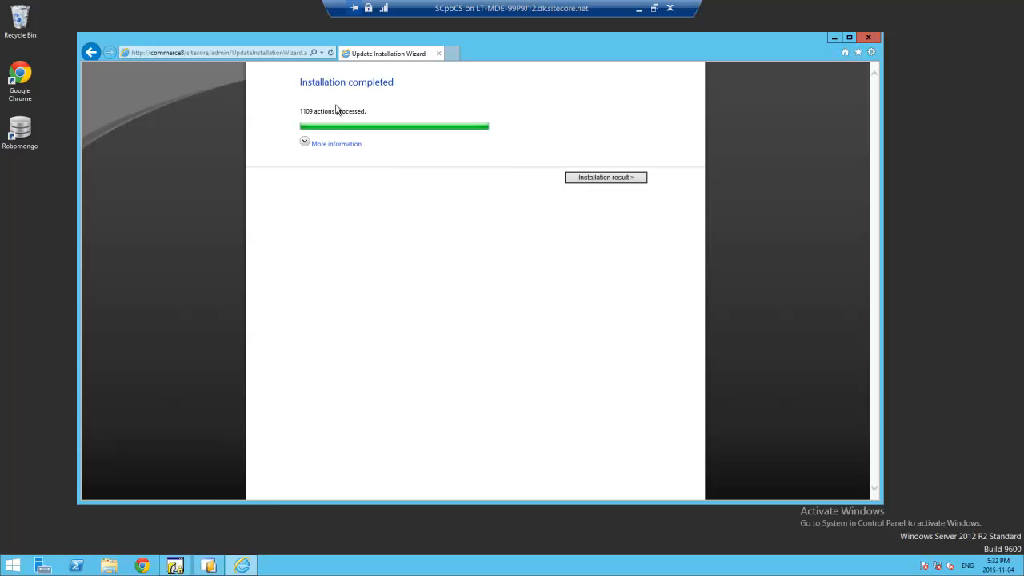
{"action": "left_click", "coordinate": [607, 184]}
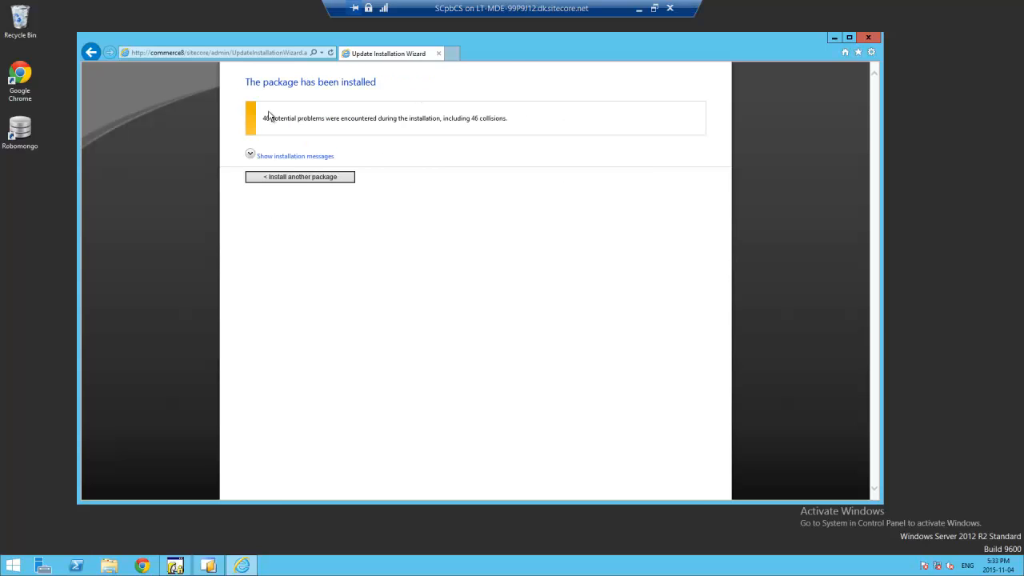
{"action": "left_click", "coordinate": [299, 176]}
- Upload and install Sitecore.Reference.Storefront.Powered.by.CommerceServer 8.0.130.0, showing the log of 115 actions
{"action": "left_click", "coordinate": [640, 111]}
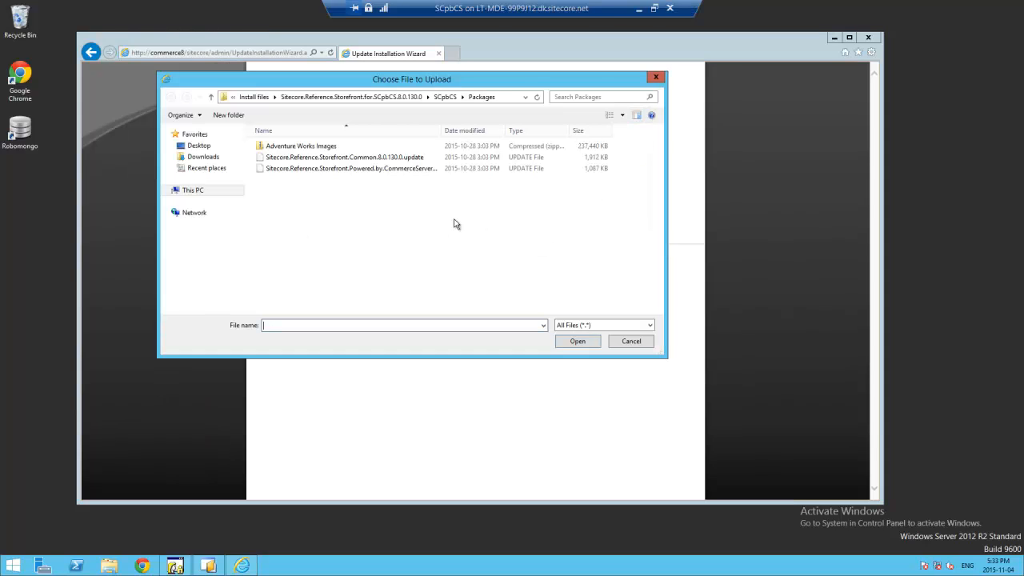
{"action": "left_click", "coordinate": [337, 170]}
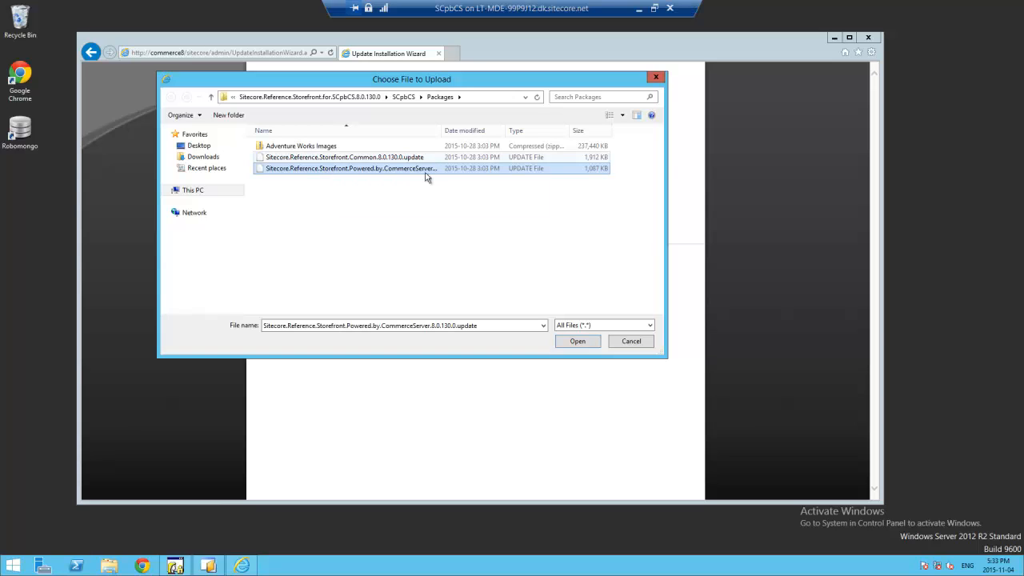
{"action": "left_click", "coordinate": [586, 342]}
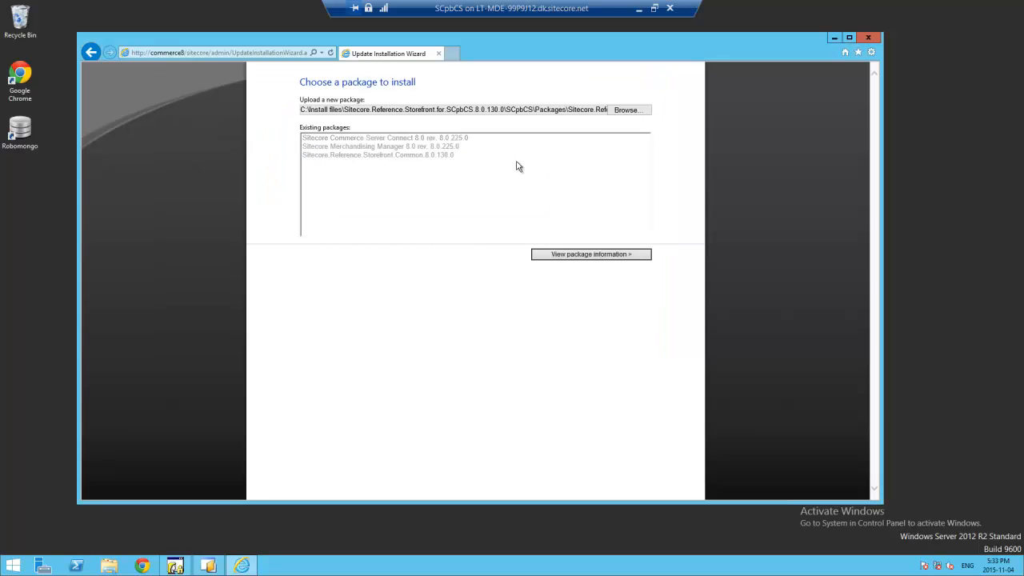
{"action": "left_click", "coordinate": [592, 256]}
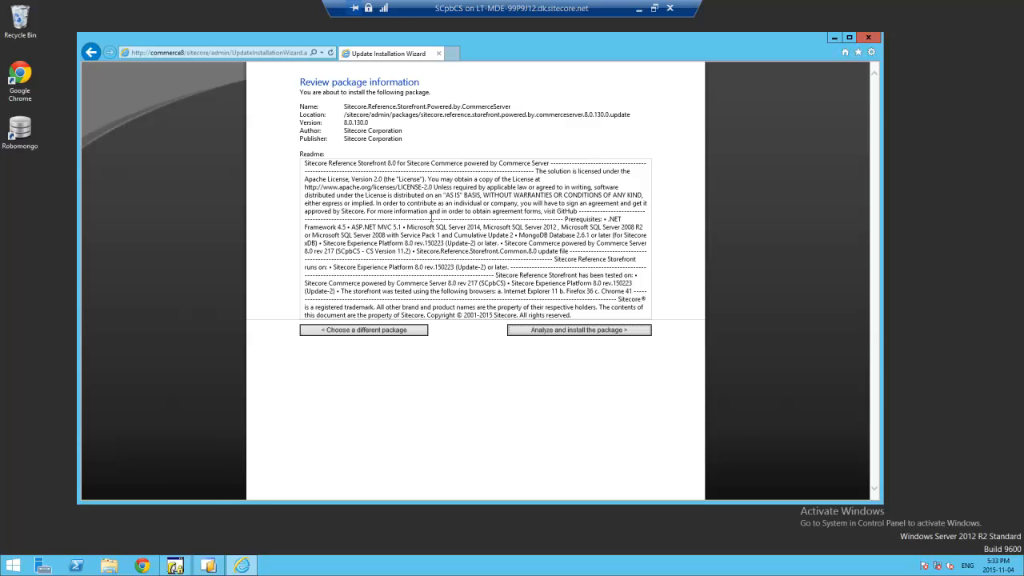
{"action": "left_click", "coordinate": [560, 332]}
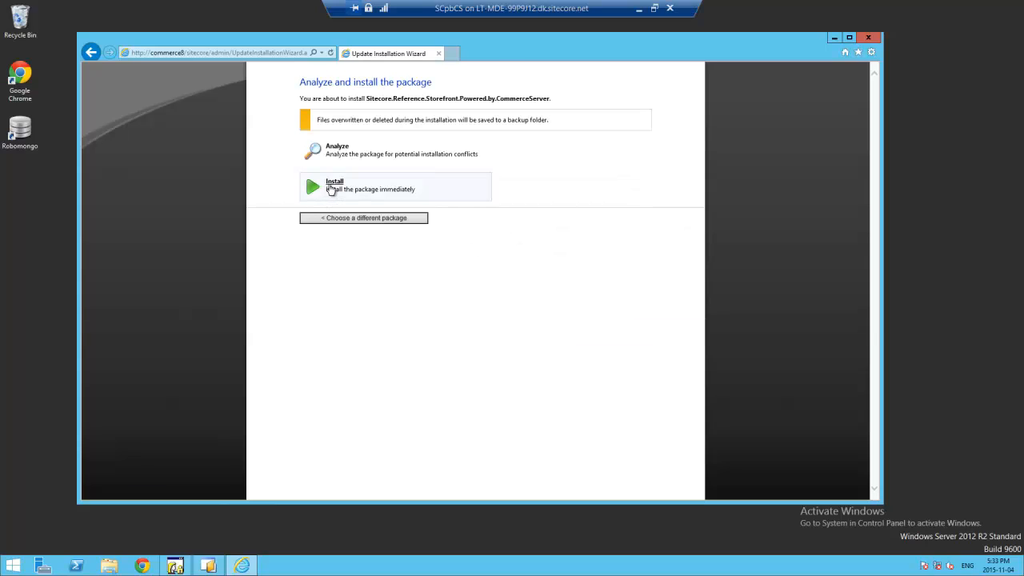
{"action": "left_click", "coordinate": [331, 188]}
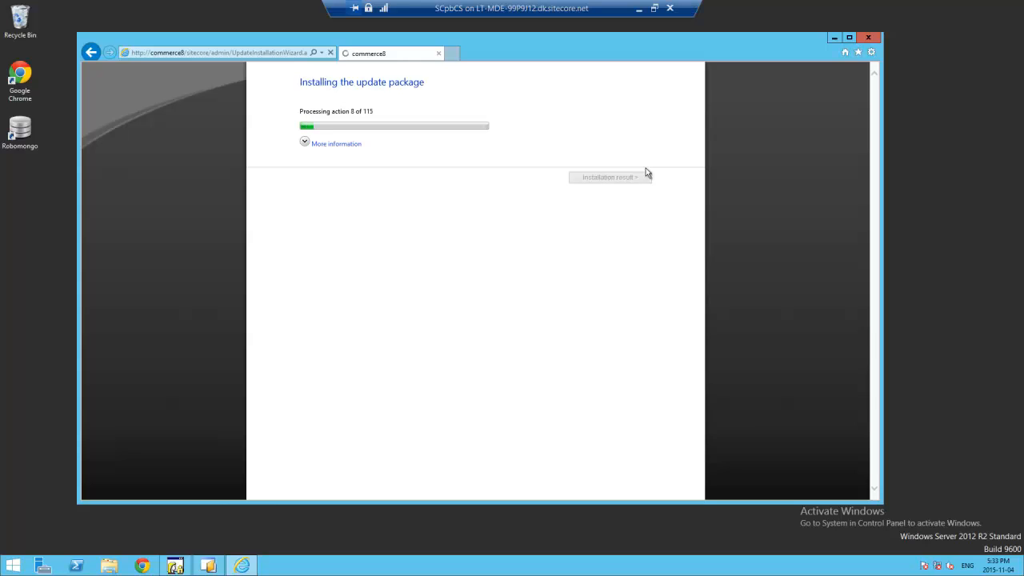
{"action": "left_click", "coordinate": [330, 145]}
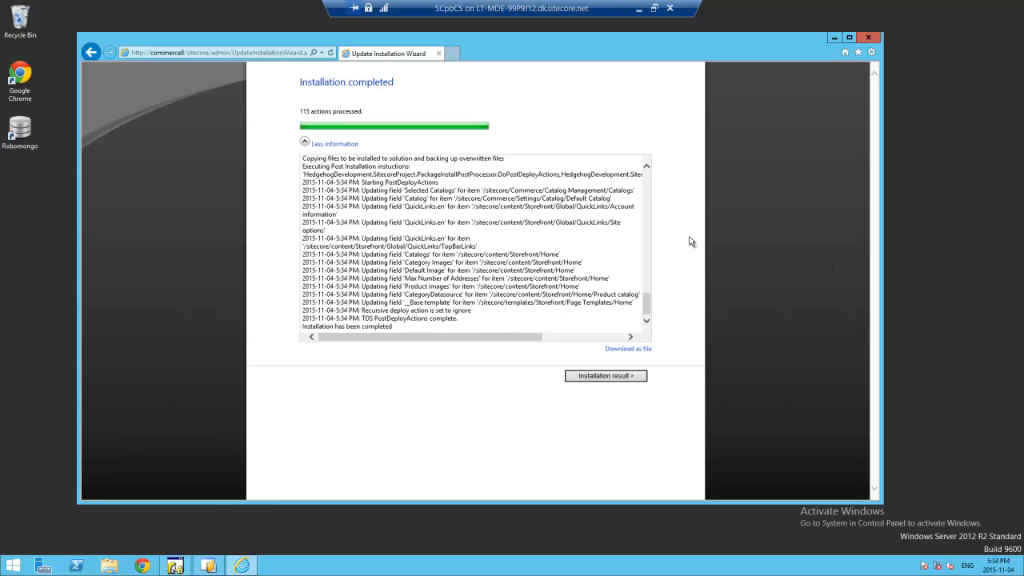
- Trim the browser address back to the Sitecore root and load the Launch Pad
{"action": "left_click", "coordinate": [212, 52]}
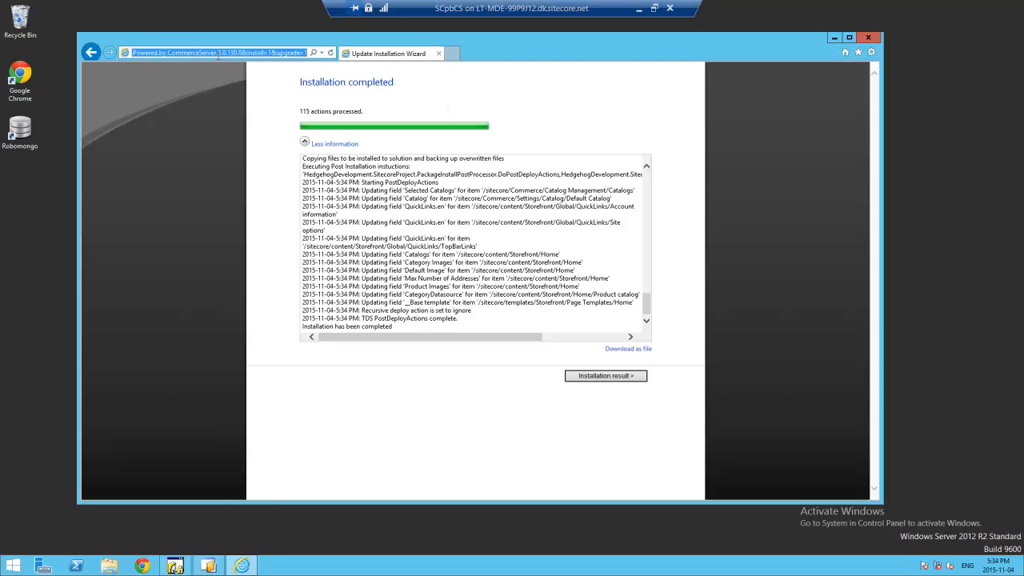
{"action": "left_click_drag", "start_coordinate": [212, 53], "coordinate": [101, 58]}
{"action": "left_click", "coordinate": [203, 53]}
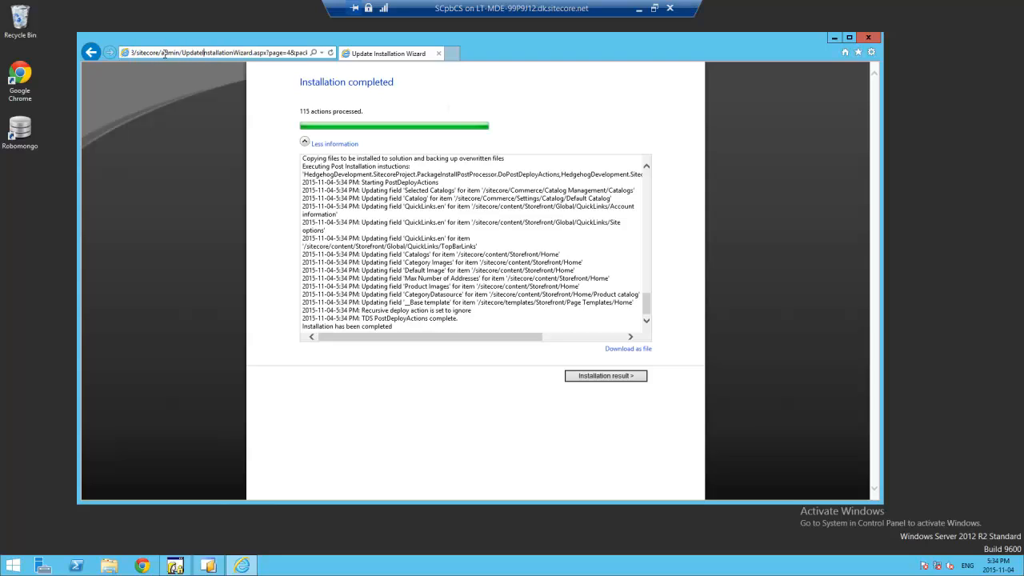
{"action": "left_click_drag", "start_coordinate": [163, 53], "coordinate": [675, 48]}
{"action": "key", "text": "BackSpace"}
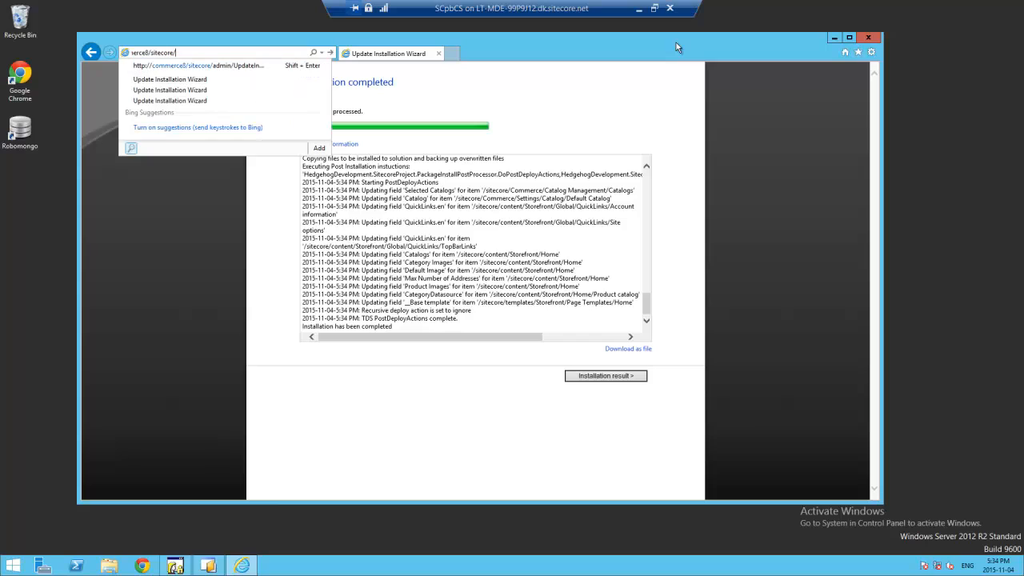
{"action": "key", "text": "Return"}
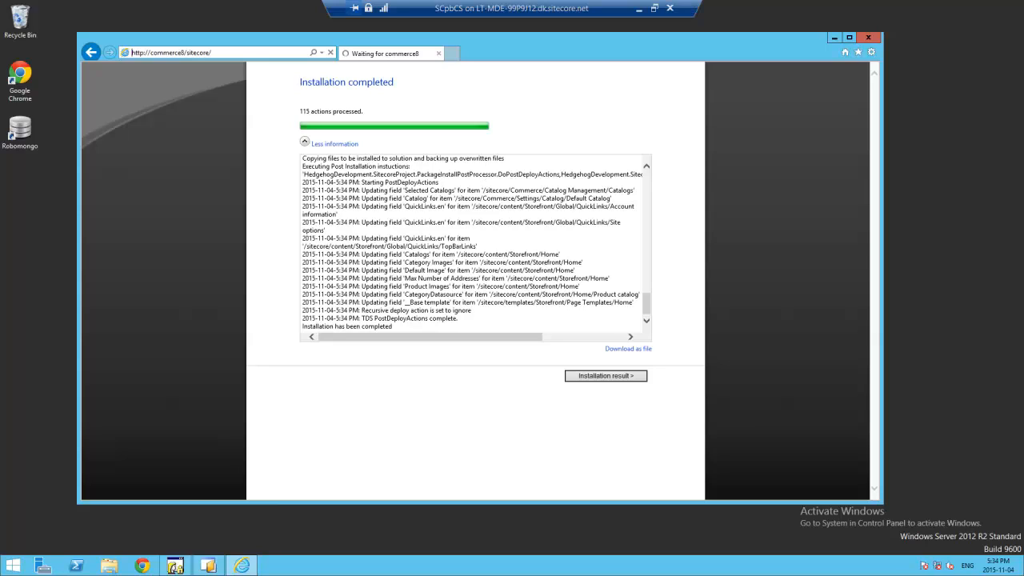
{"action": "mouse_move", "coordinate": [1023, 575]}
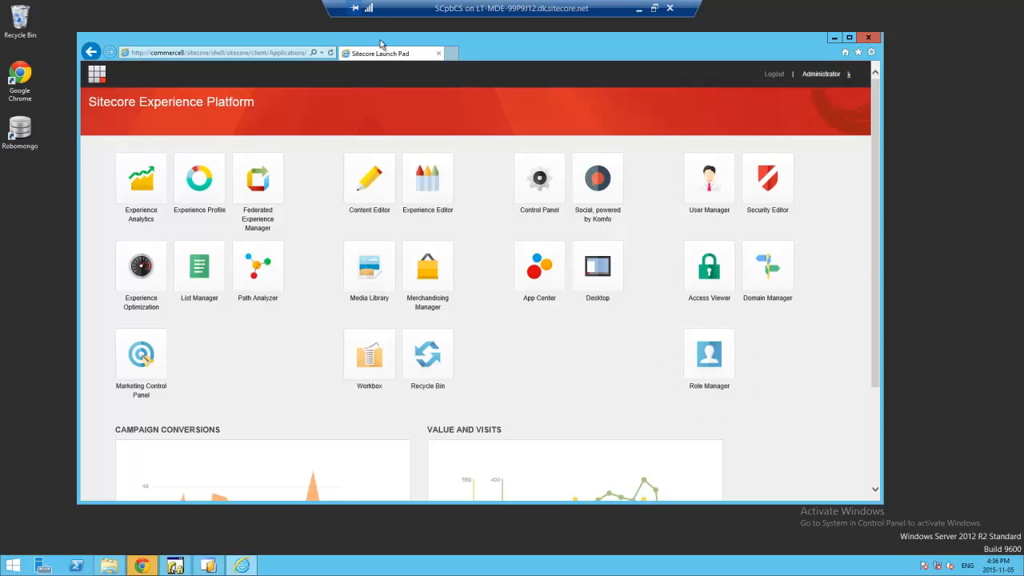
- From the Control Panel's package installer, upload the Adventure Works Images package file
{"action": "left_click", "coordinate": [531, 189]}
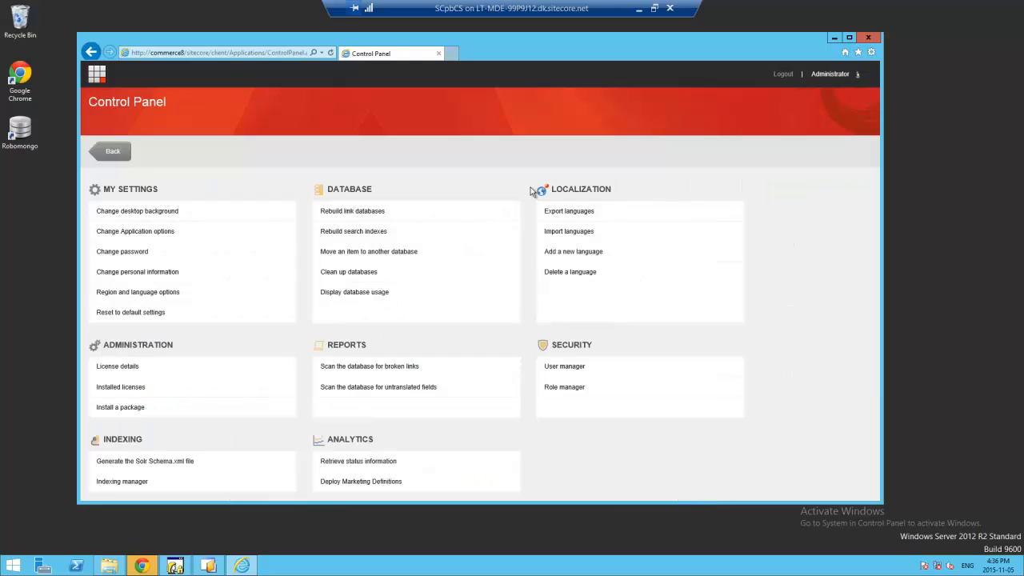
{"action": "left_click", "coordinate": [132, 410]}
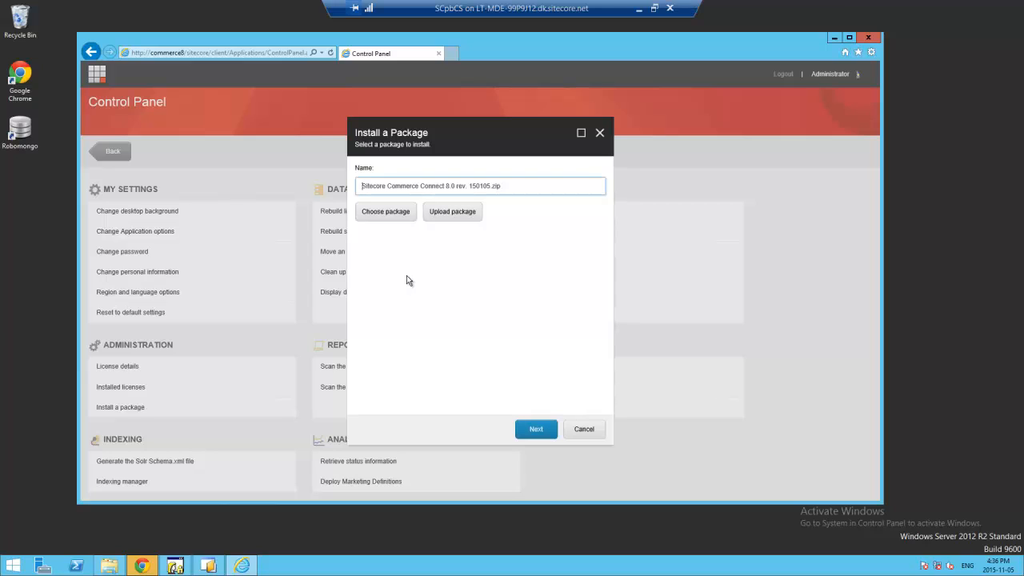
{"action": "left_click", "coordinate": [402, 213]}
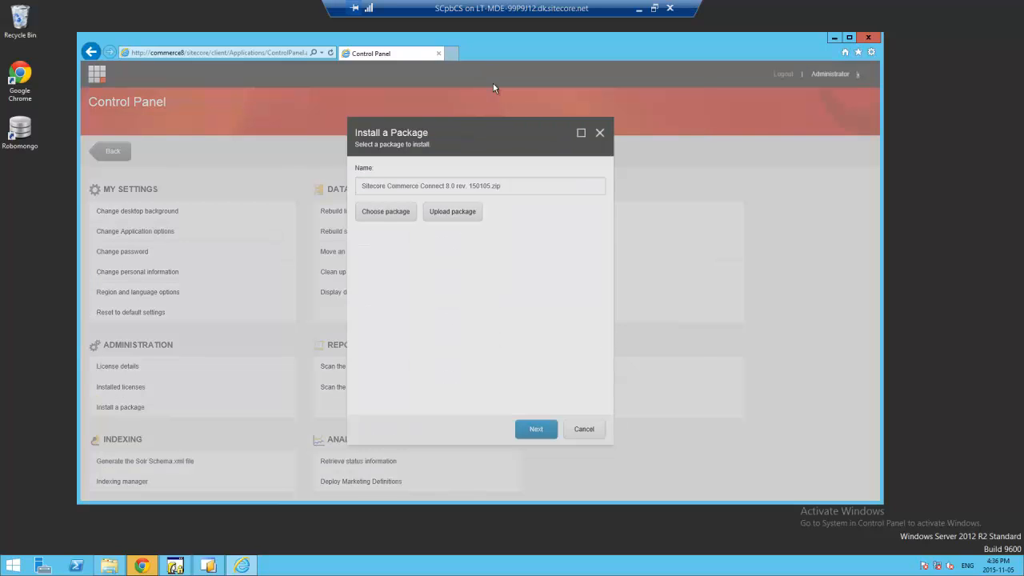
{"action": "left_click", "coordinate": [344, 146]}
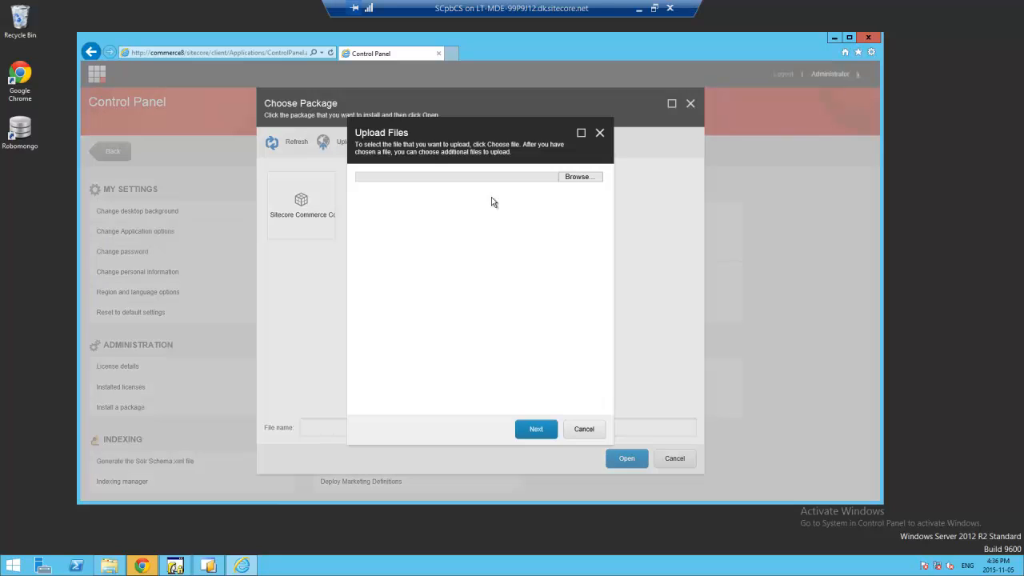
{"action": "left_click", "coordinate": [578, 178]}
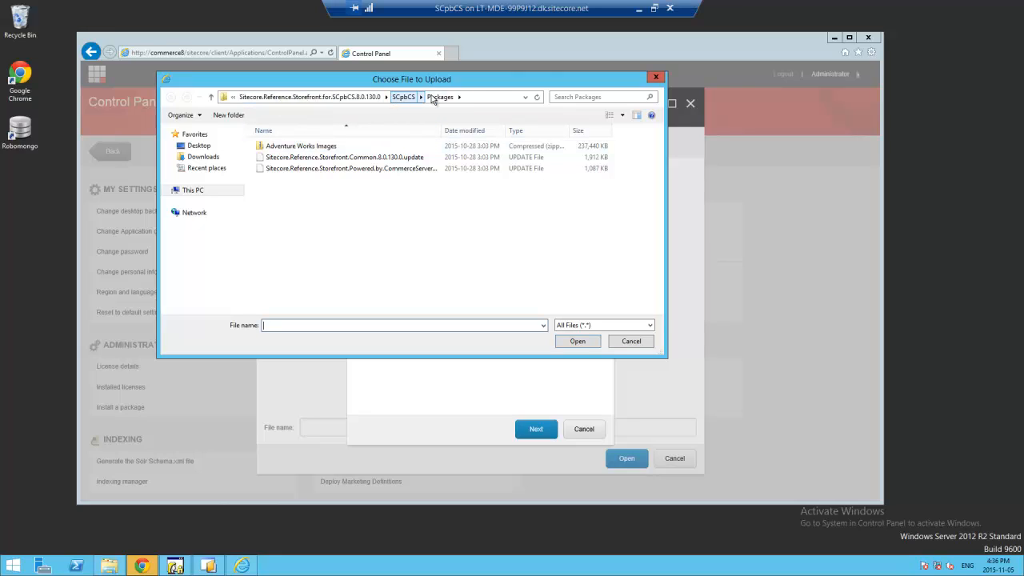
{"action": "left_click", "coordinate": [292, 148]}
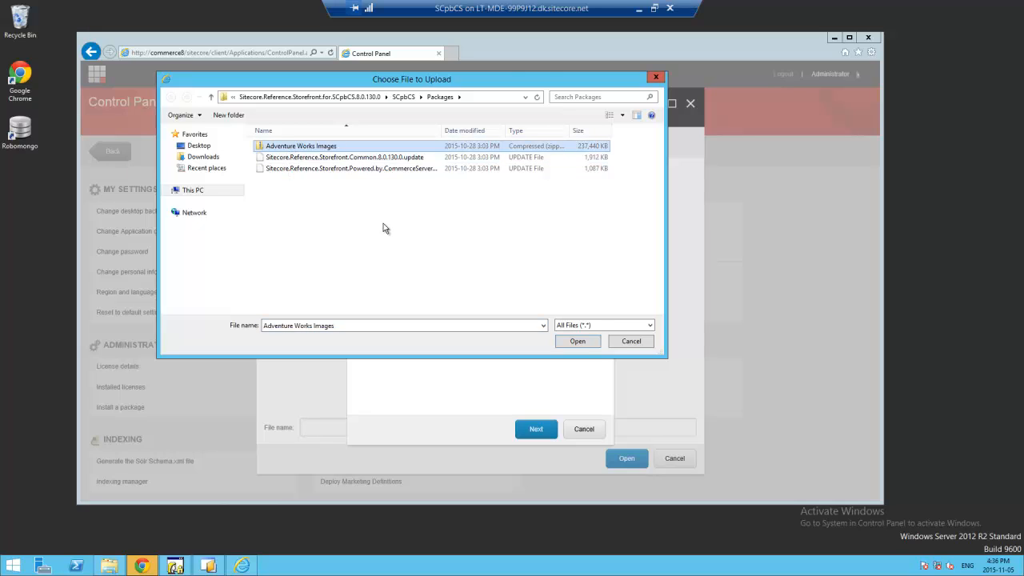
{"action": "left_click", "coordinate": [579, 341]}
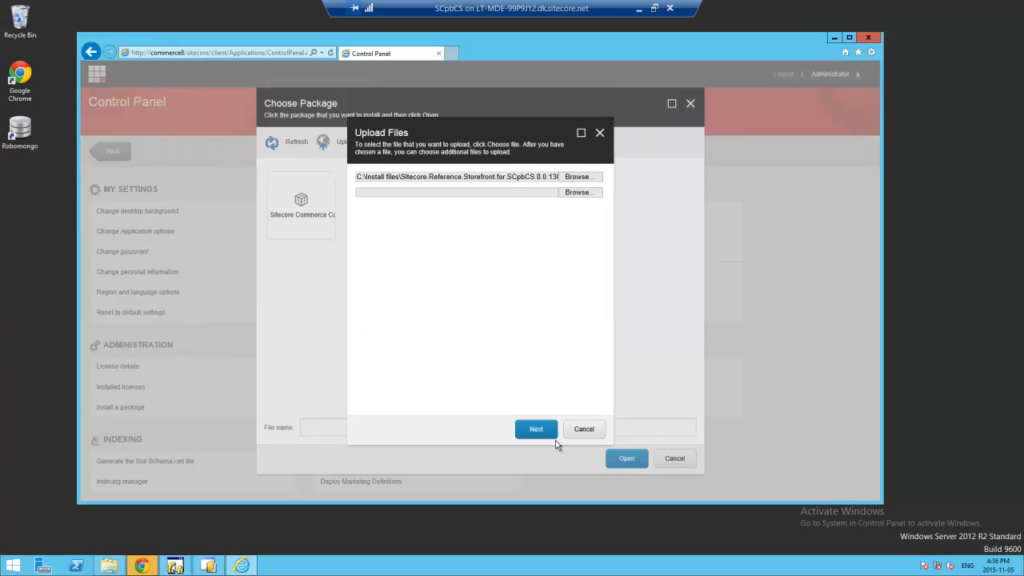
{"action": "left_click", "coordinate": [538, 429]}
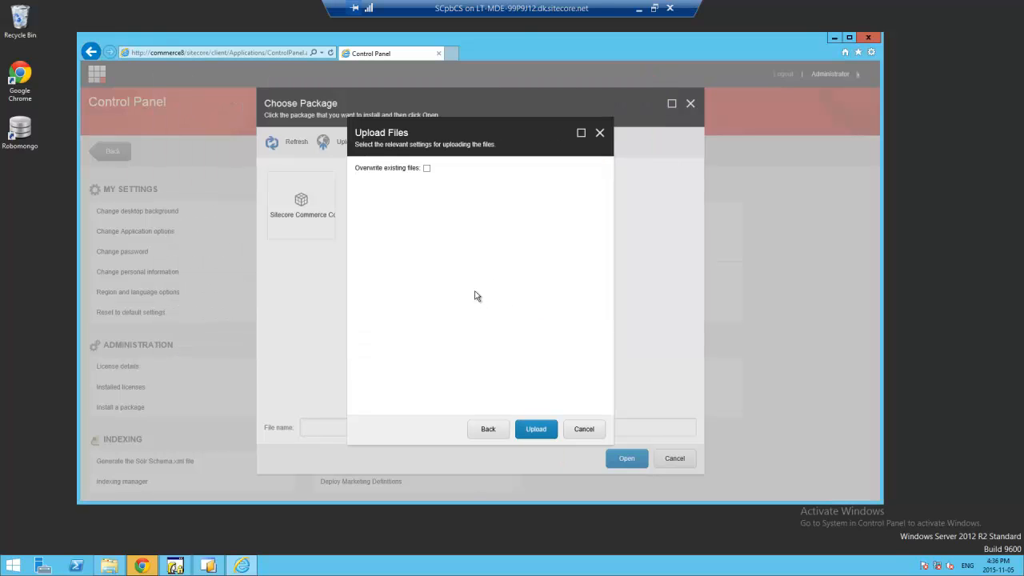
{"action": "left_click", "coordinate": [552, 433]}
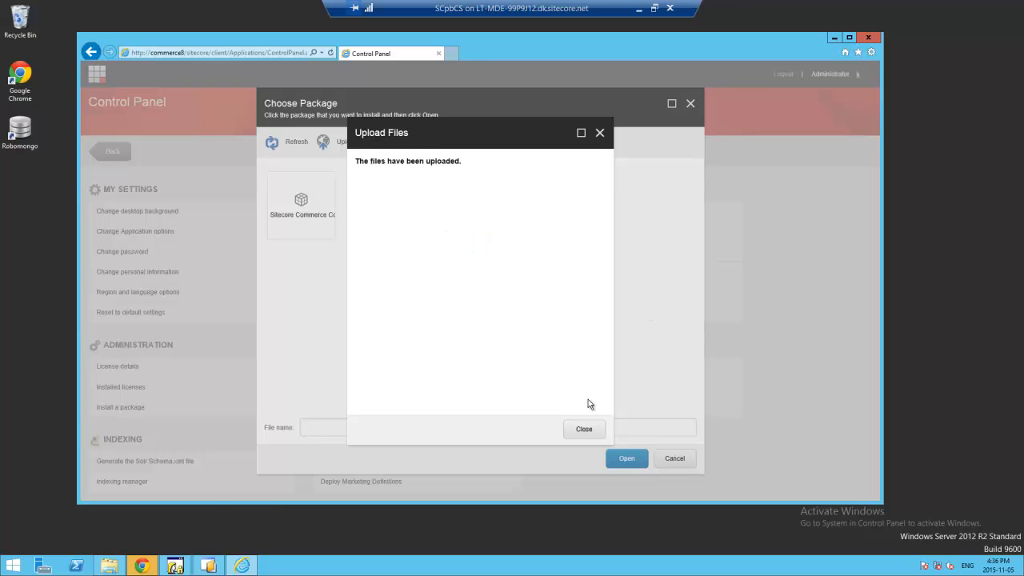
{"action": "left_click", "coordinate": [585, 429]}
- Select the uploaded Adventure Works Images package, install it, and close the completion message
{"action": "left_click", "coordinate": [302, 209]}
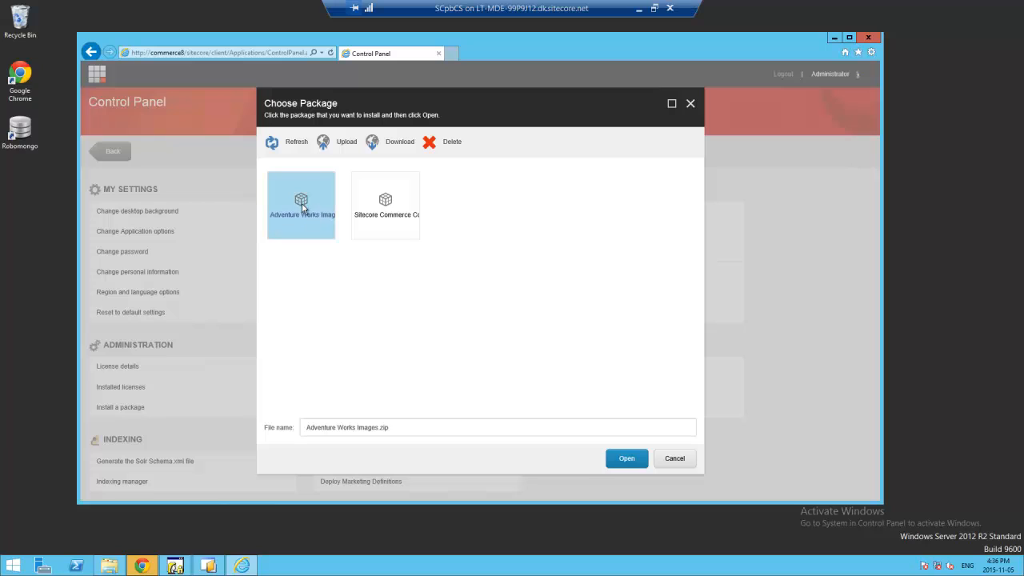
{"action": "left_click", "coordinate": [626, 458]}
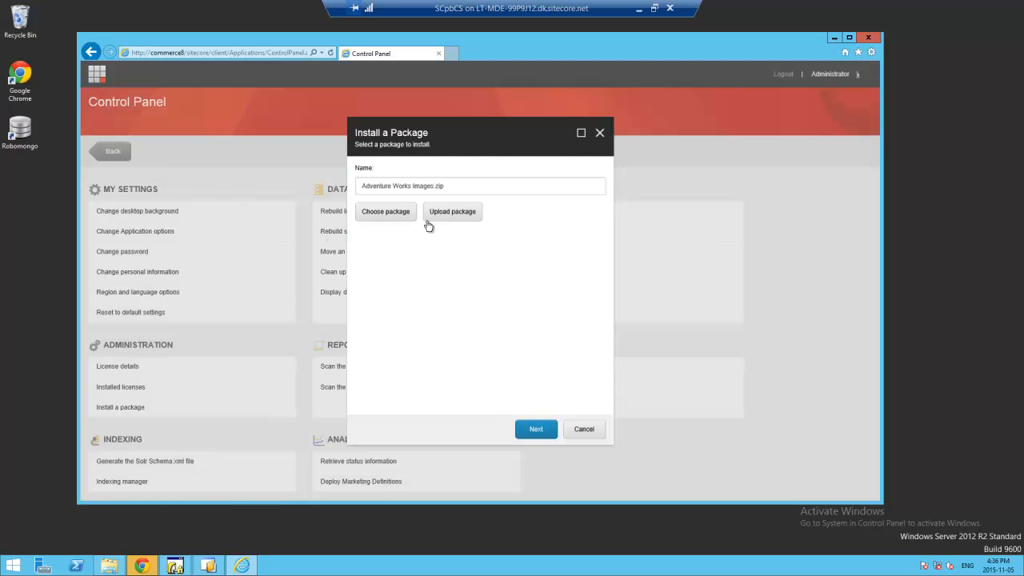
{"action": "left_click", "coordinate": [535, 429]}
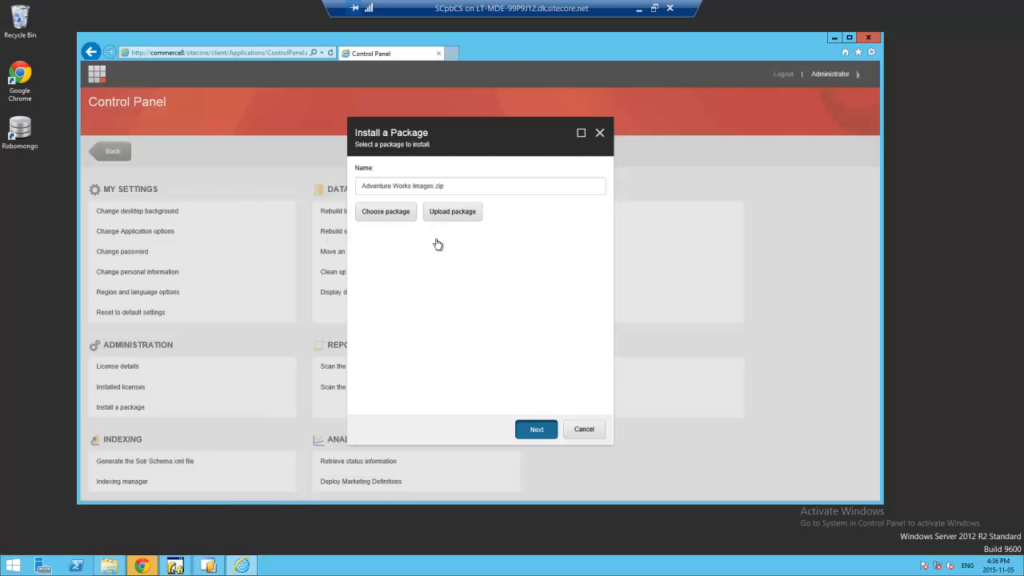
{"action": "left_click", "coordinate": [536, 430]}
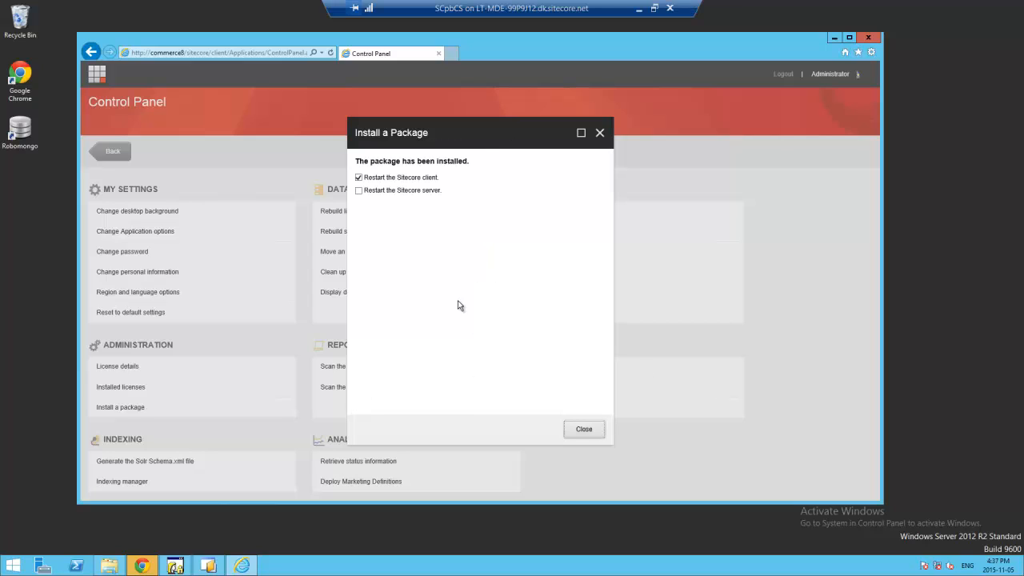
{"action": "left_click", "coordinate": [583, 431]}
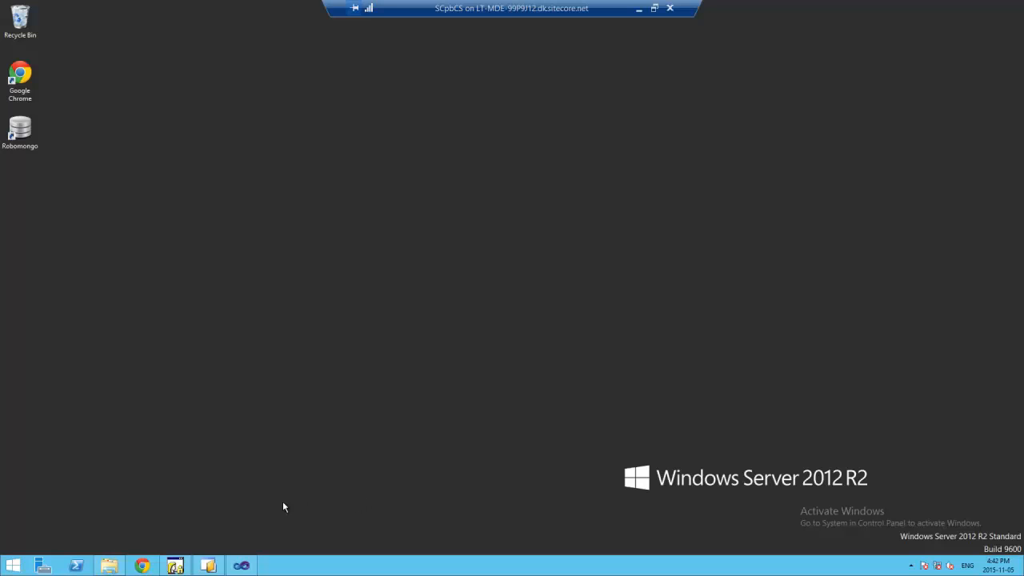
- Restore Visual Studio and open both Merge config files together from the MergeFiles folder
{"action": "left_click", "coordinate": [243, 567]}
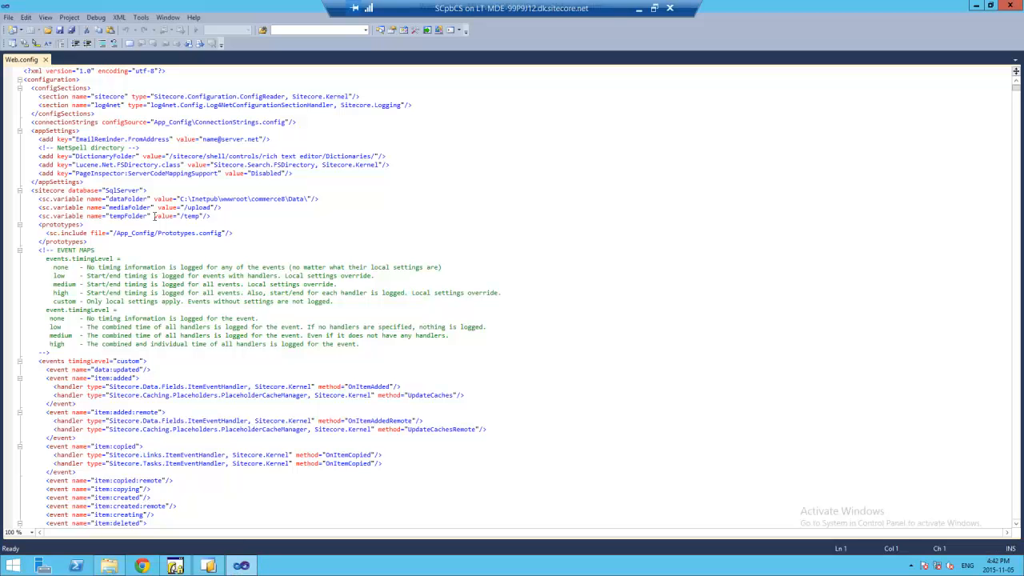
{"action": "left_click", "coordinate": [48, 29]}
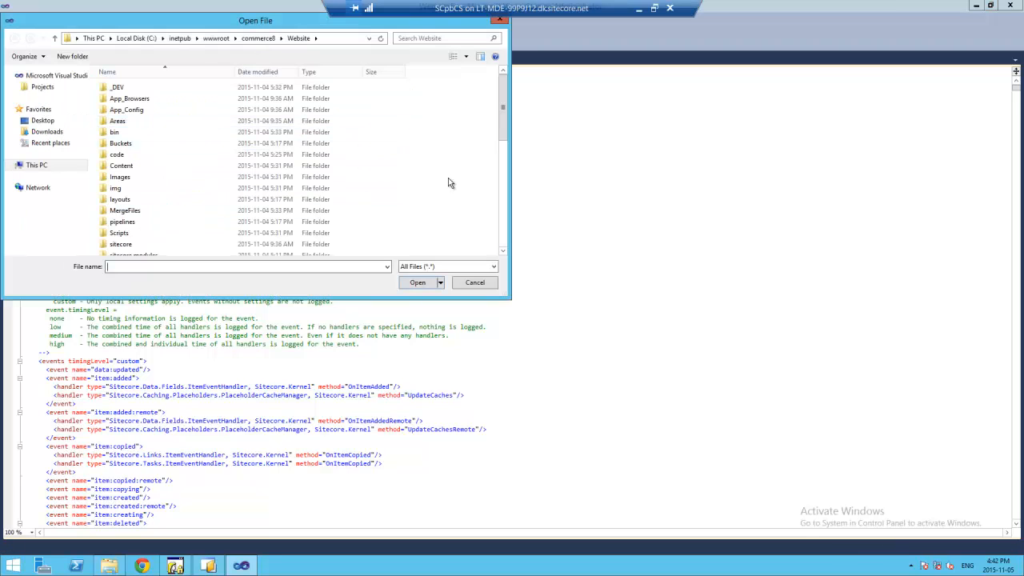
{"action": "left_click_drag", "start_coordinate": [248, 22], "coordinate": [280, 43]}
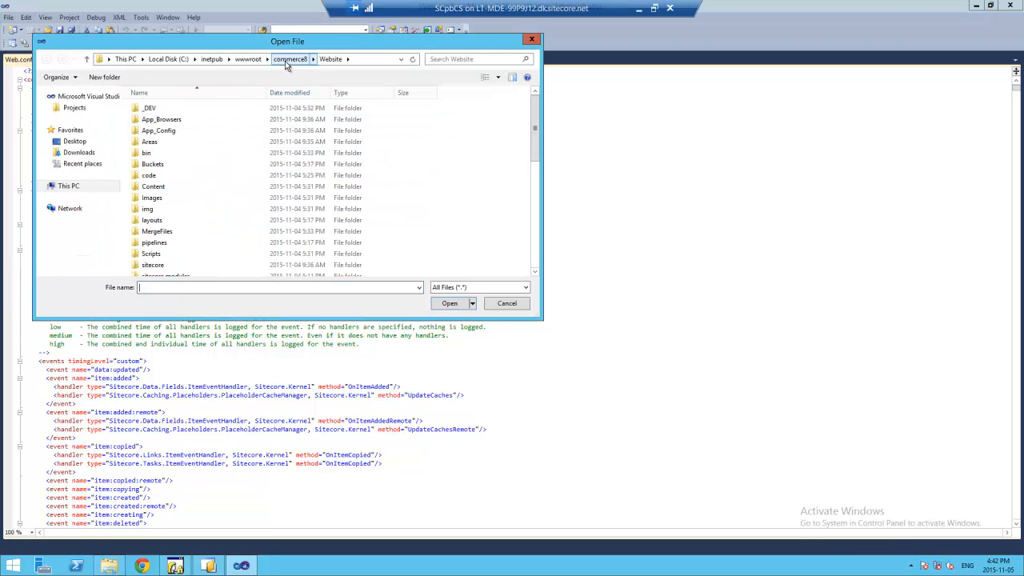
{"action": "left_click", "coordinate": [506, 303]}
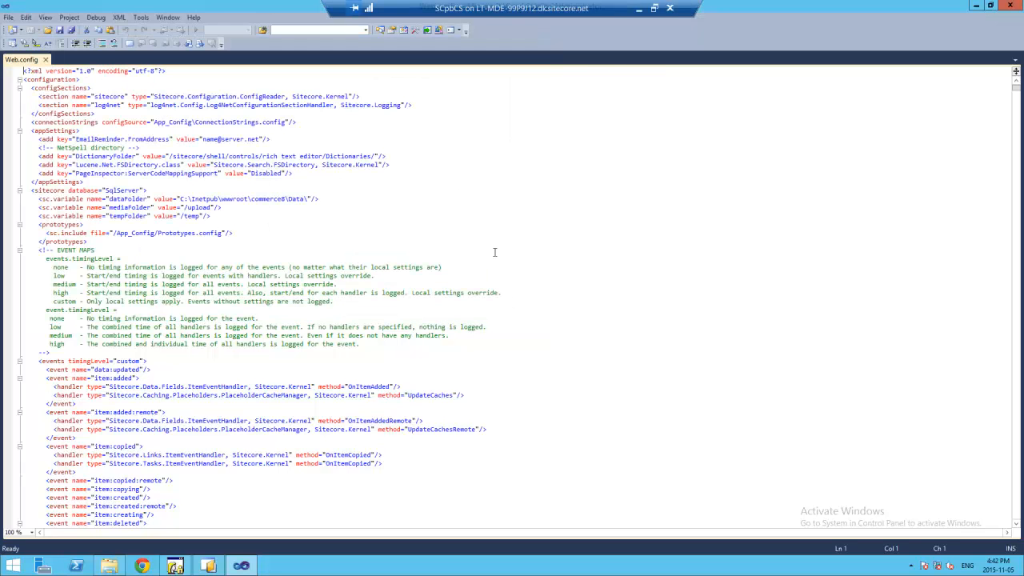
{"action": "left_click", "coordinate": [48, 30]}
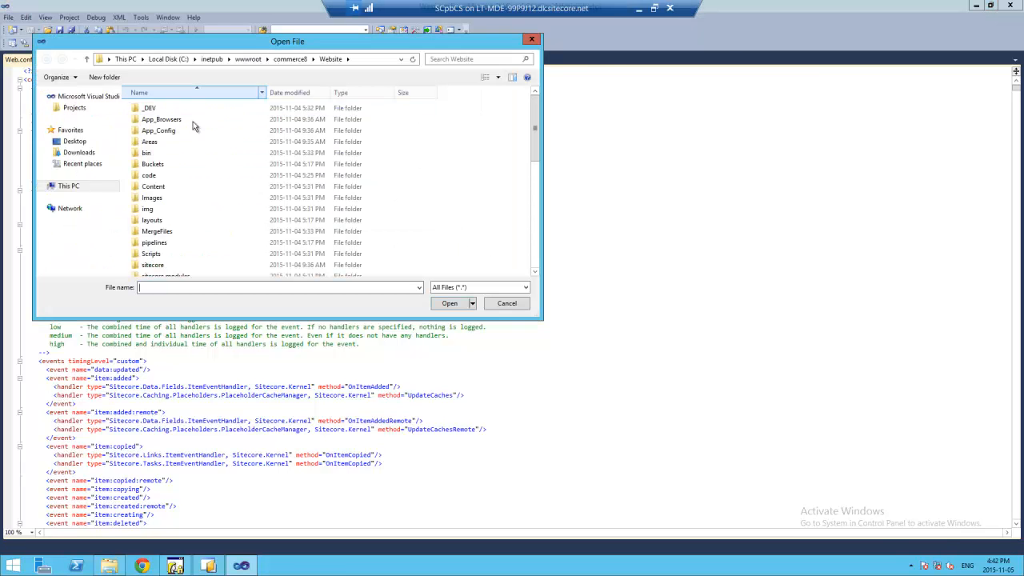
{"action": "double_click", "coordinate": [164, 231]}
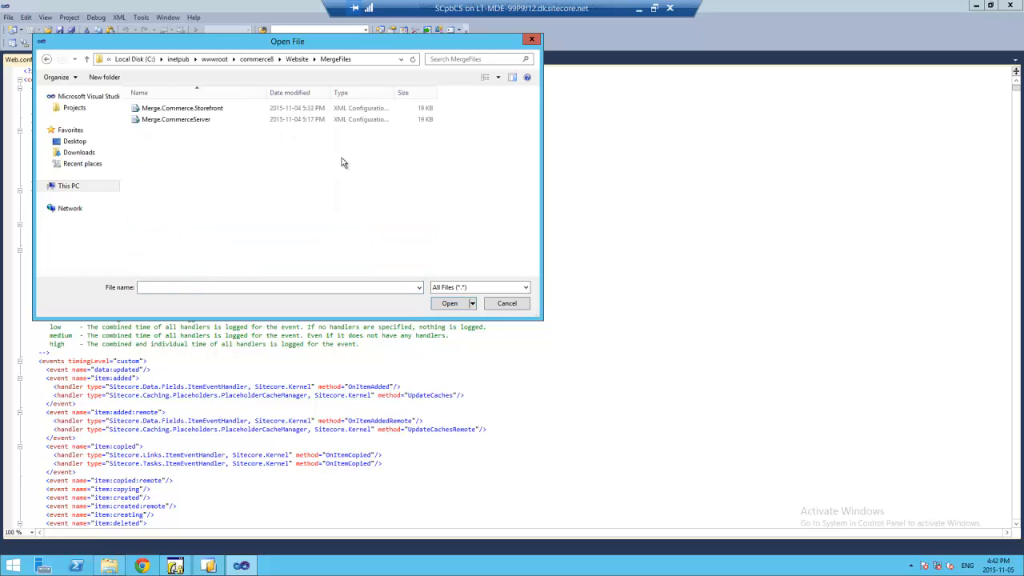
{"action": "left_click", "coordinate": [191, 120]}
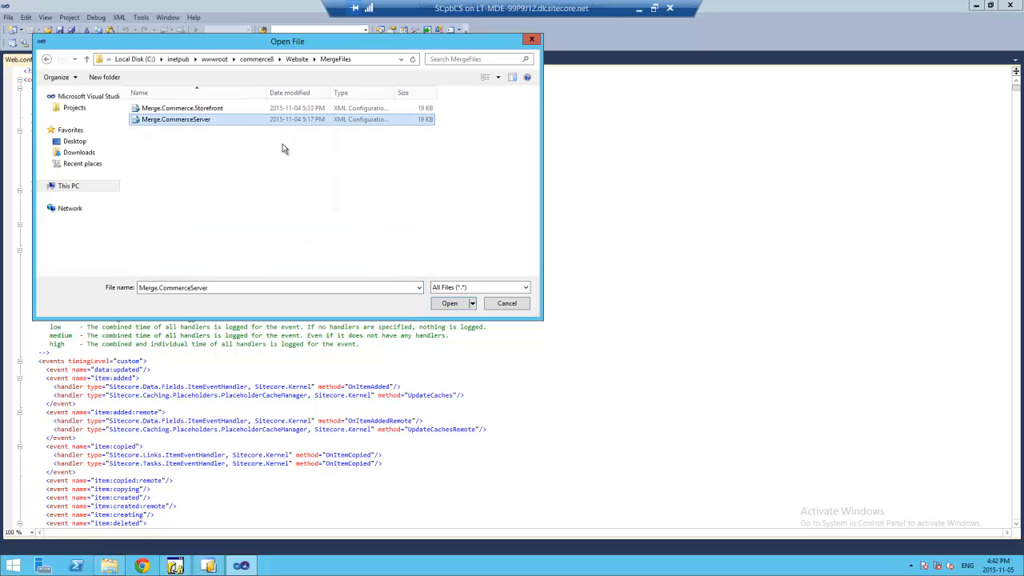
{"action": "left_click", "coordinate": [216, 110], "text": "ctrl"}
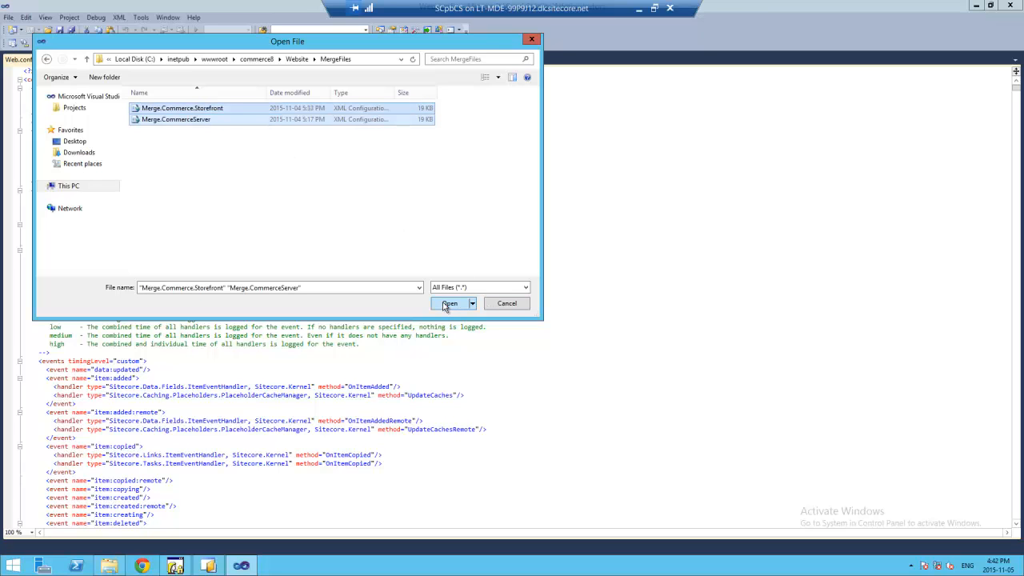
{"action": "left_click", "coordinate": [449, 303]}
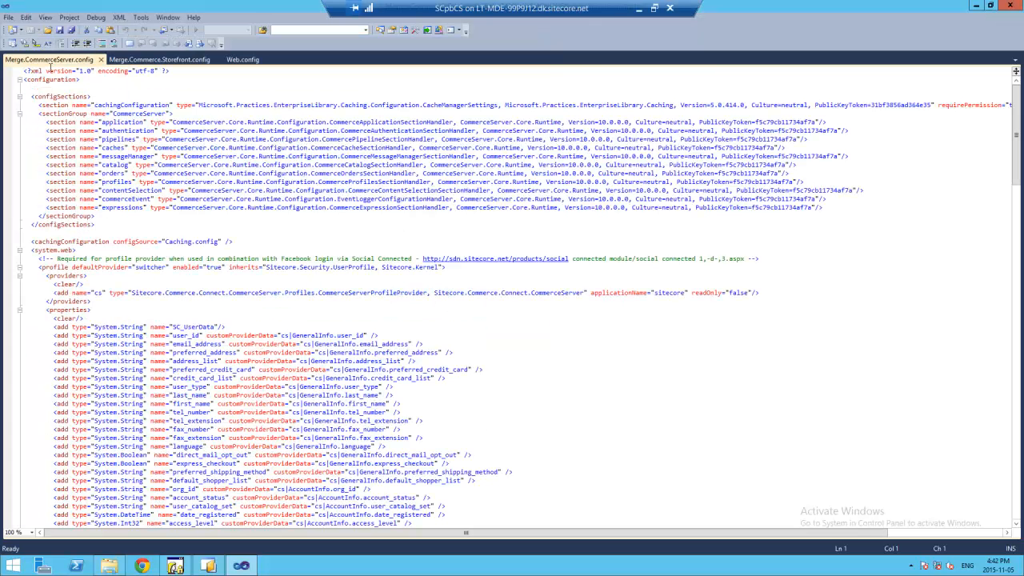
- Reorder the tabs as Web.config, Merge.CommerceServer.config, Merge.Commerce.Storefront.config
{"action": "left_click_drag", "start_coordinate": [40, 67], "coordinate": [293, 64]}
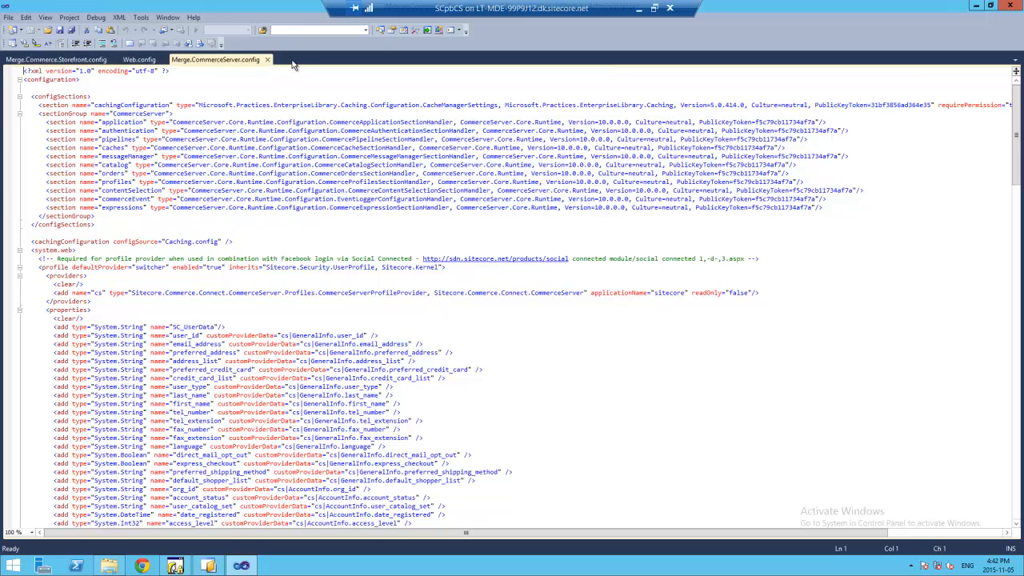
{"action": "left_click_drag", "start_coordinate": [51, 63], "coordinate": [240, 64]}
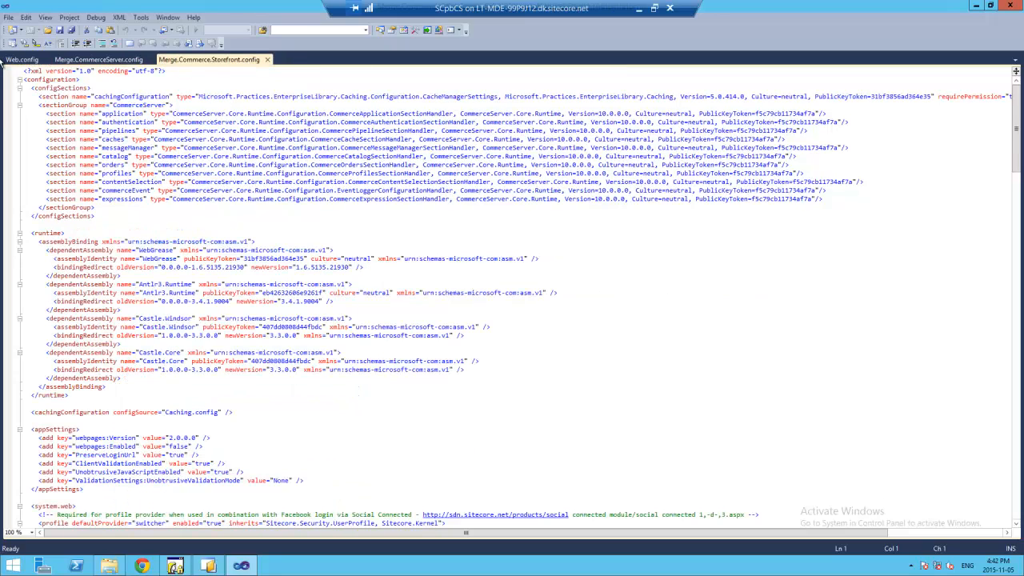
{"action": "left_click", "coordinate": [21, 60]}
- Compare the configSections blocks of Merge.CommerceServer.config and Web.config, collapsing and expanding the outline
{"action": "left_click", "coordinate": [97, 59]}
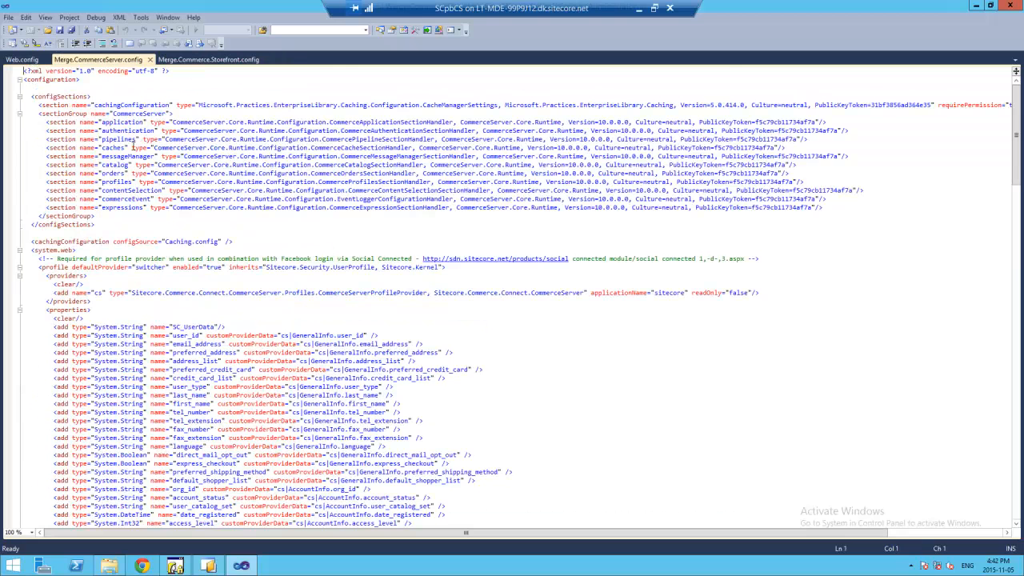
{"action": "left_click", "coordinate": [20, 97]}
{"action": "left_click", "coordinate": [20, 97]}
{"action": "left_click", "coordinate": [41, 59]}
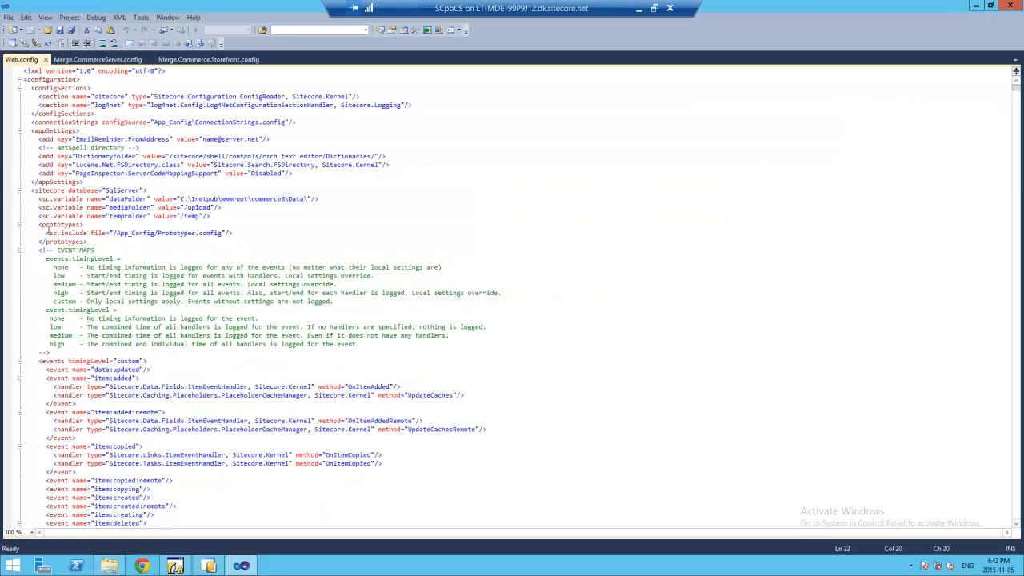
{"action": "left_click", "coordinate": [102, 60]}
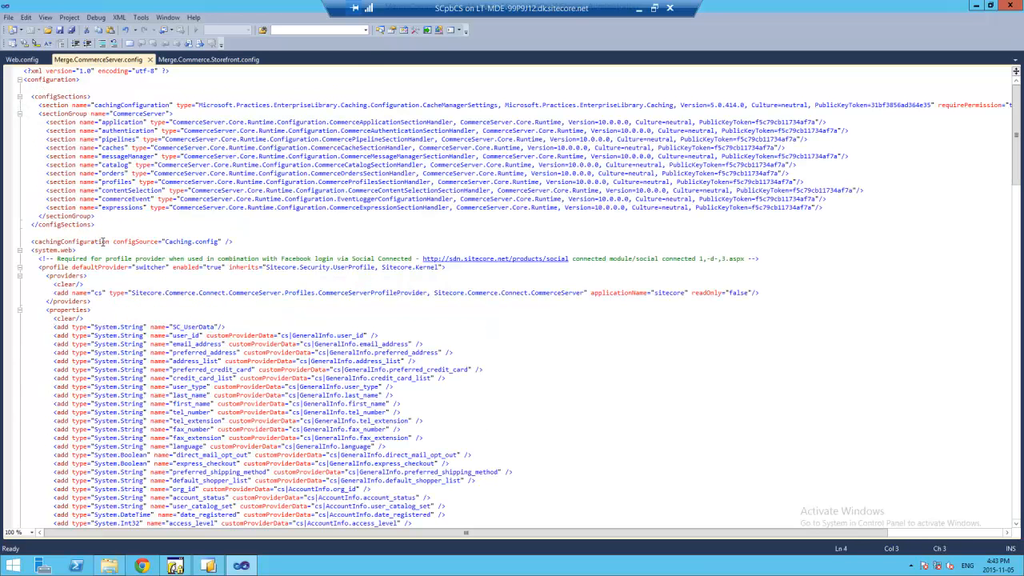
{"action": "left_click", "coordinate": [103, 224]}
- Select the cachingConfiguration section and CommerceServer sectionGroup lines in Merge.CommerceServer.config
{"action": "left_click", "coordinate": [23, 60]}
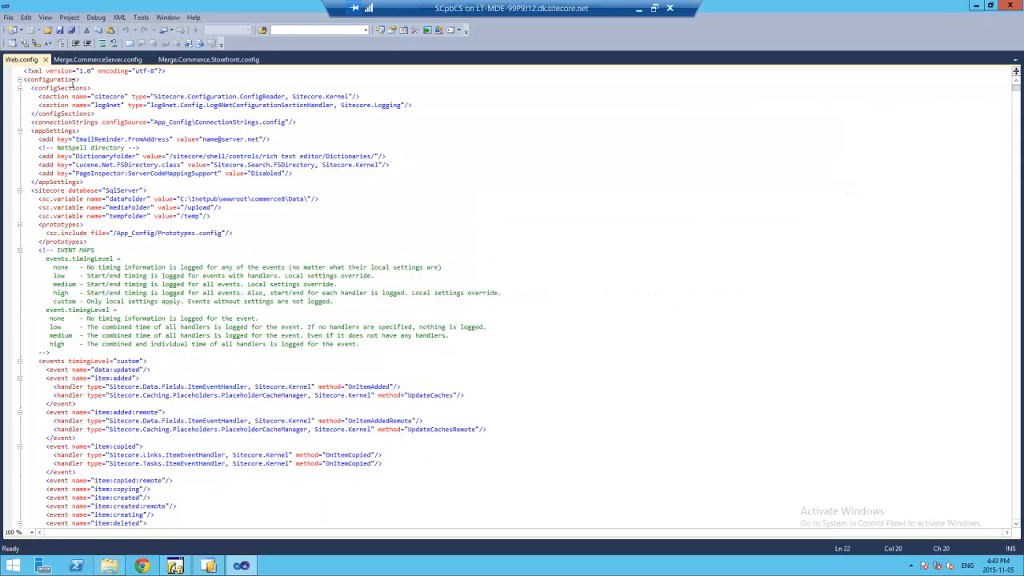
{"action": "left_click", "coordinate": [70, 88]}
{"action": "left_click", "coordinate": [96, 59]}
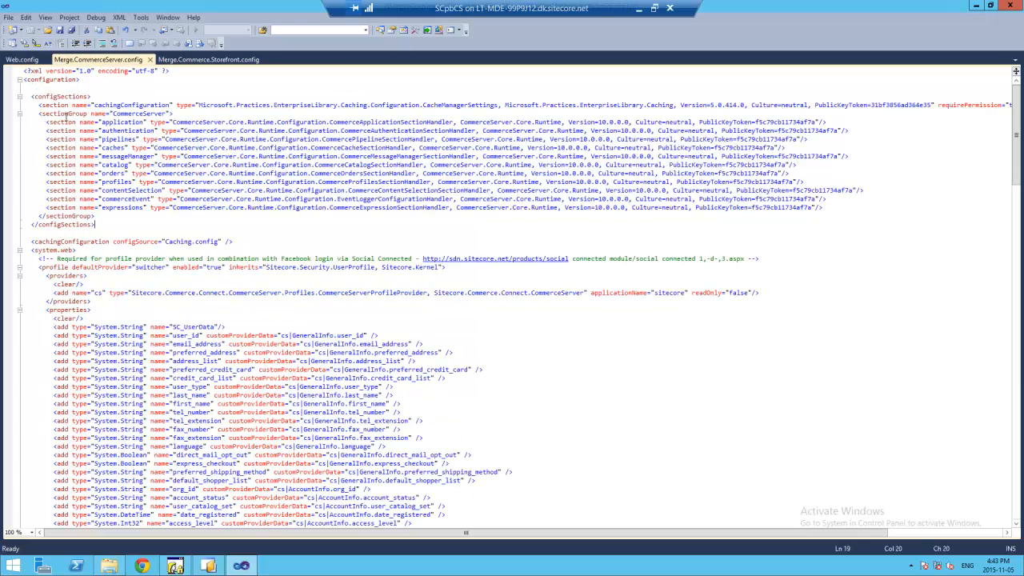
{"action": "left_click", "coordinate": [66, 114]}
{"action": "left_click_drag", "start_coordinate": [105, 217], "coordinate": [26, 106]}
{"action": "key", "text": "ctrl+c"}
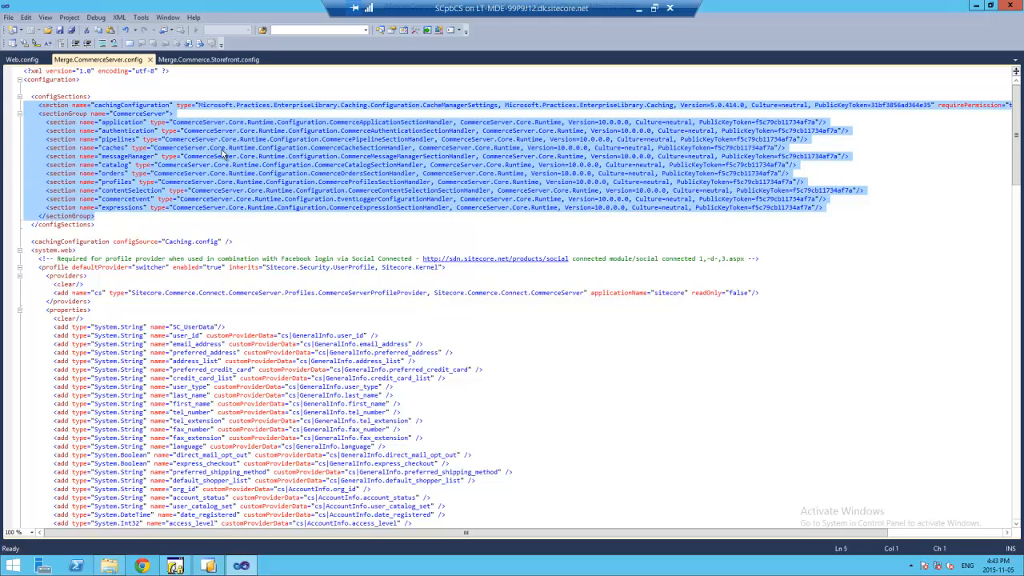
{"action": "double_click", "coordinate": [45, 80]}
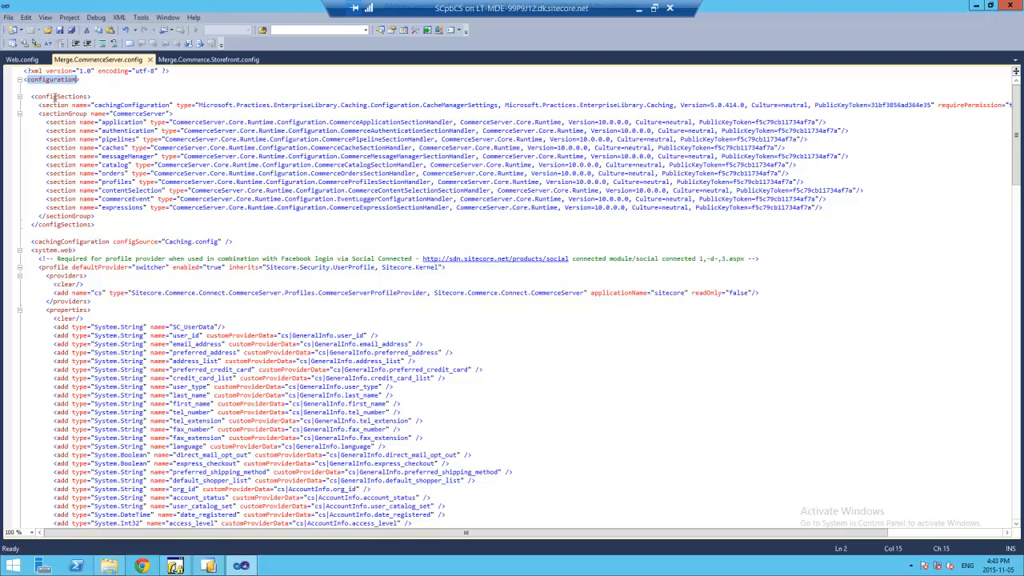
{"action": "double_click", "coordinate": [61, 97]}
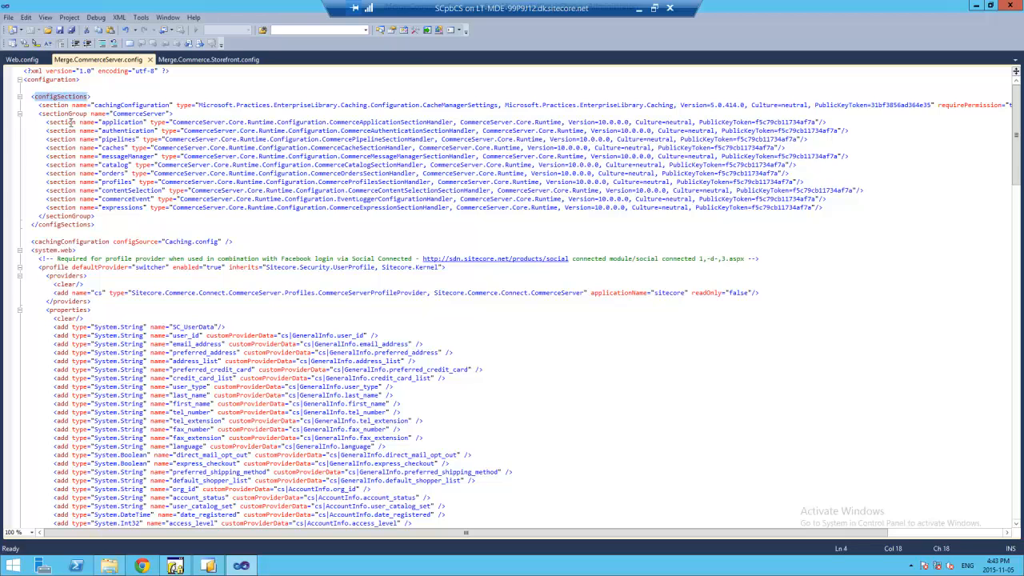
{"action": "double_click", "coordinate": [54, 105]}
{"action": "double_click", "coordinate": [59, 123]}
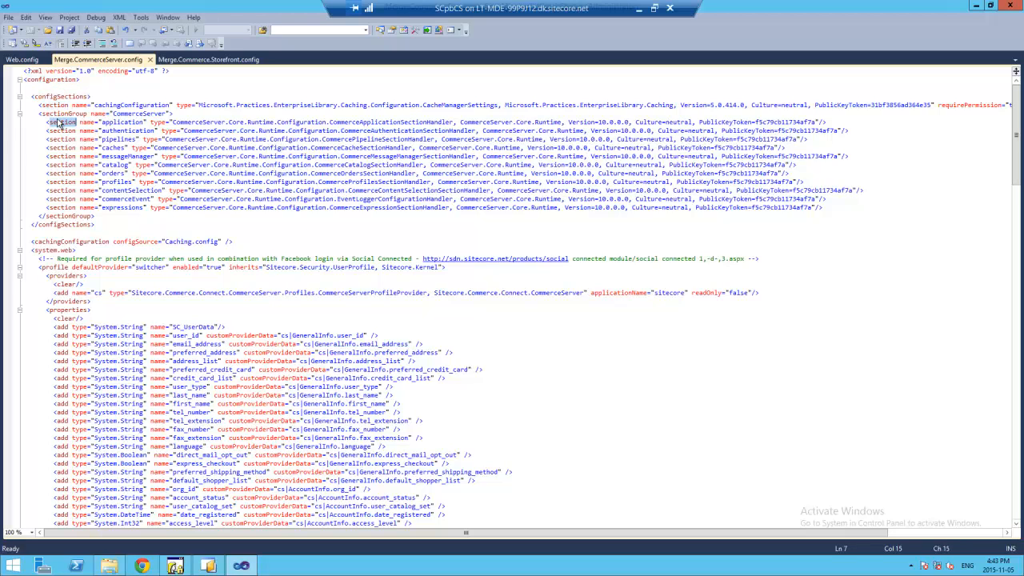
{"action": "left_click_drag", "start_coordinate": [96, 217], "coordinate": [17, 105]}
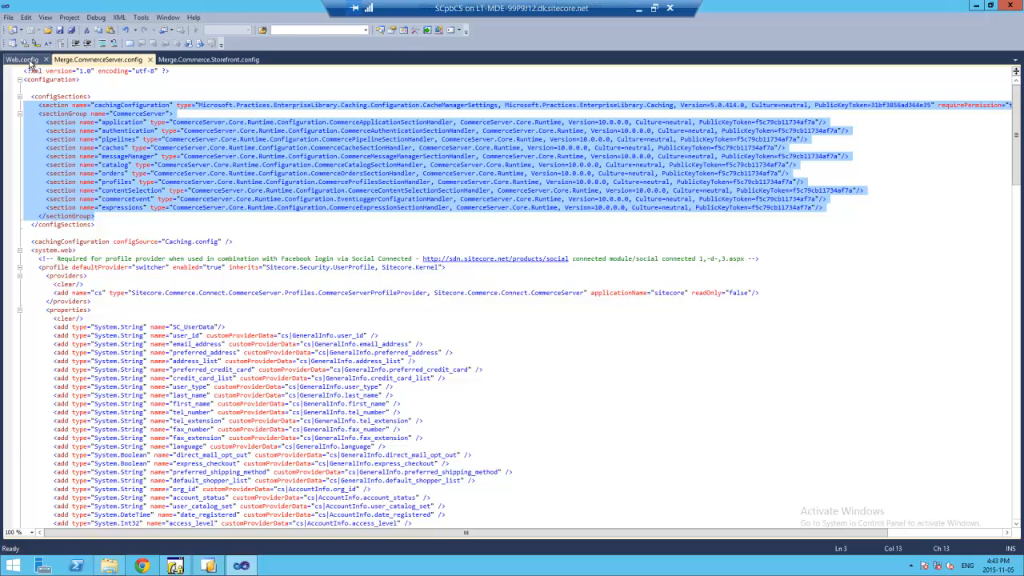
- Paste those declarations into Web.config on a new line after the log4net section
{"action": "left_click", "coordinate": [32, 61]}
{"action": "left_click", "coordinate": [434, 100]}
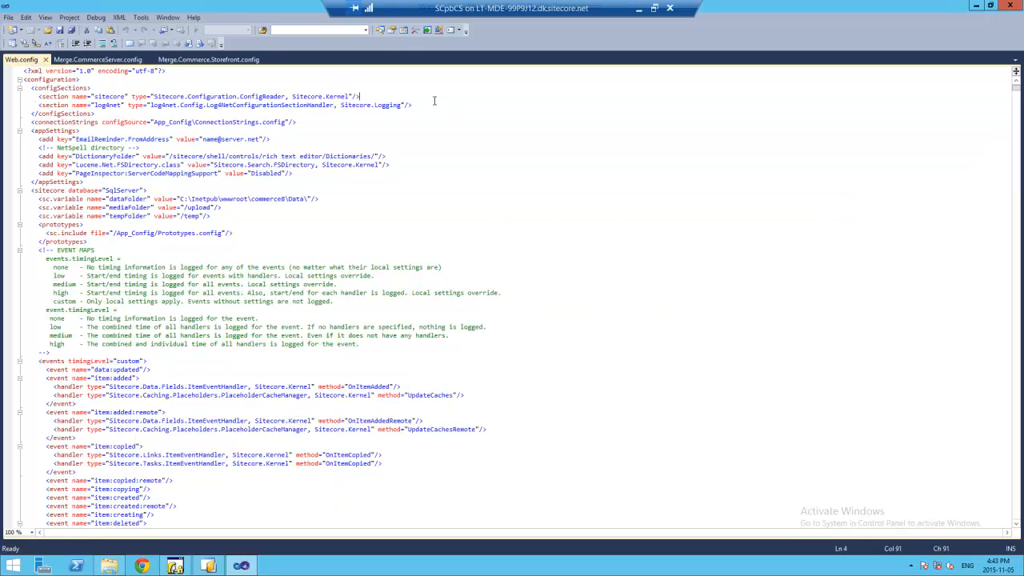
{"action": "left_click", "coordinate": [420, 105]}
{"action": "key", "text": "Return"}
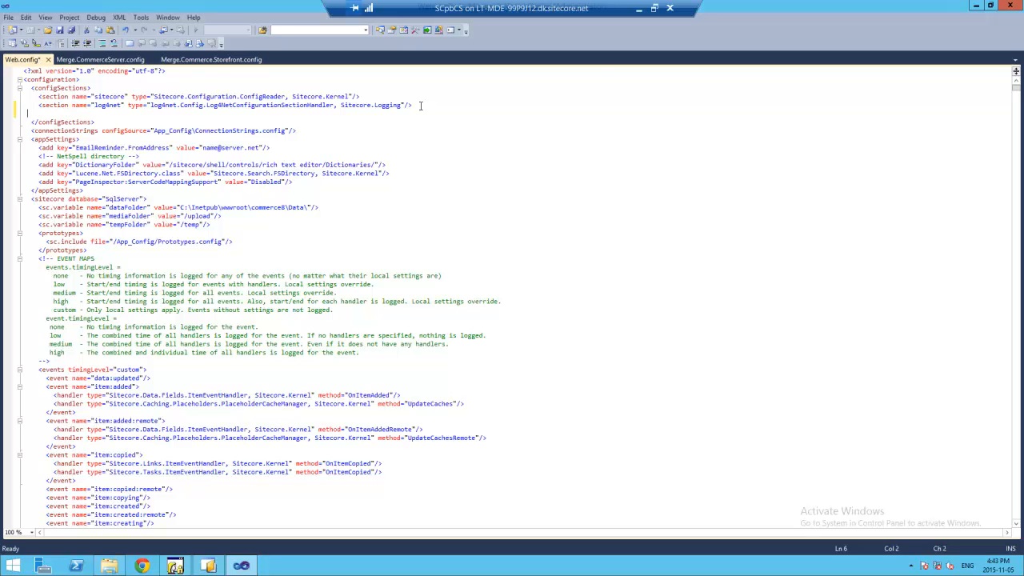
{"action": "key", "text": "ctrl+v"}
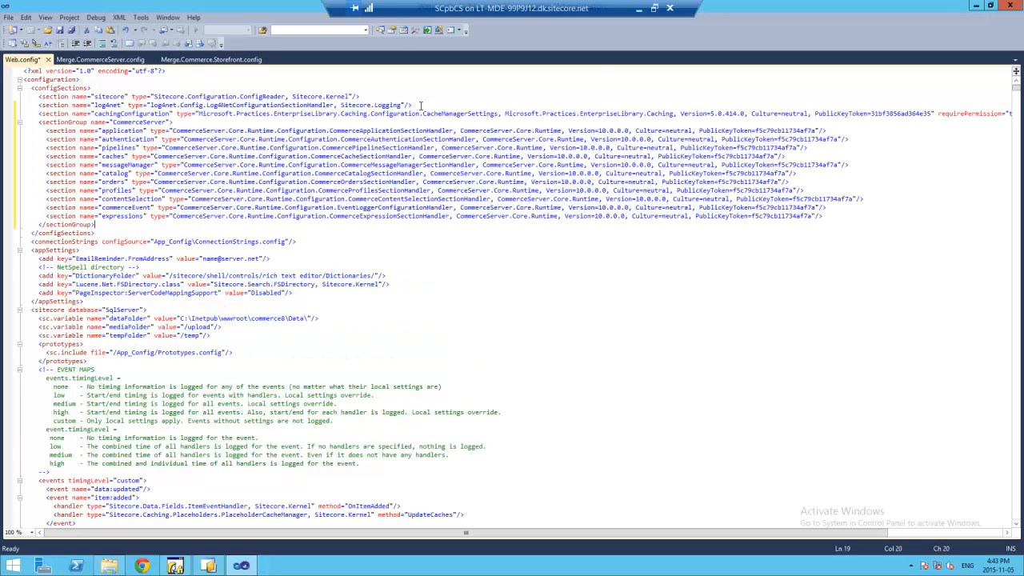
{"action": "left_click", "coordinate": [100, 60]}
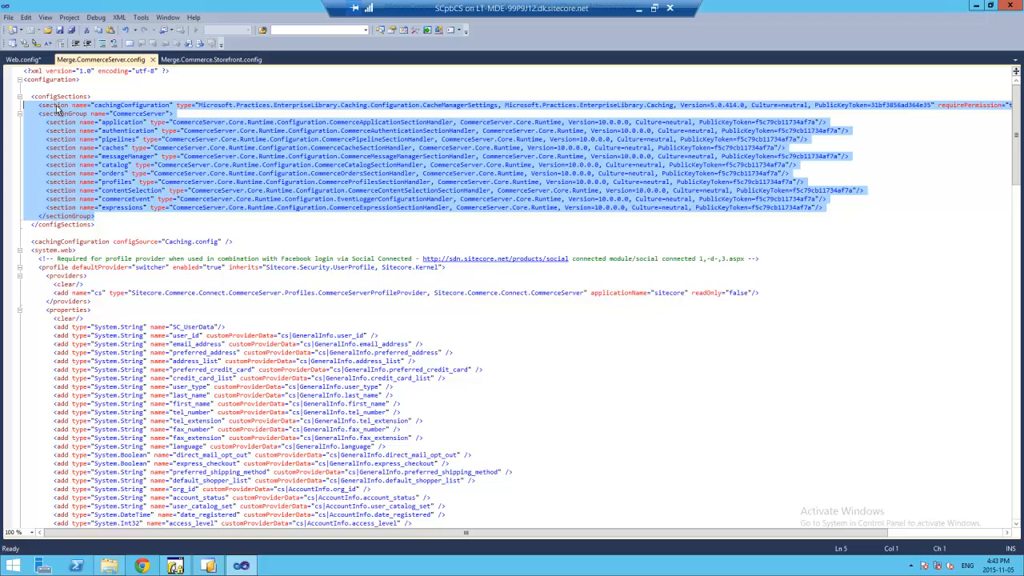
{"action": "left_click", "coordinate": [80, 240]}
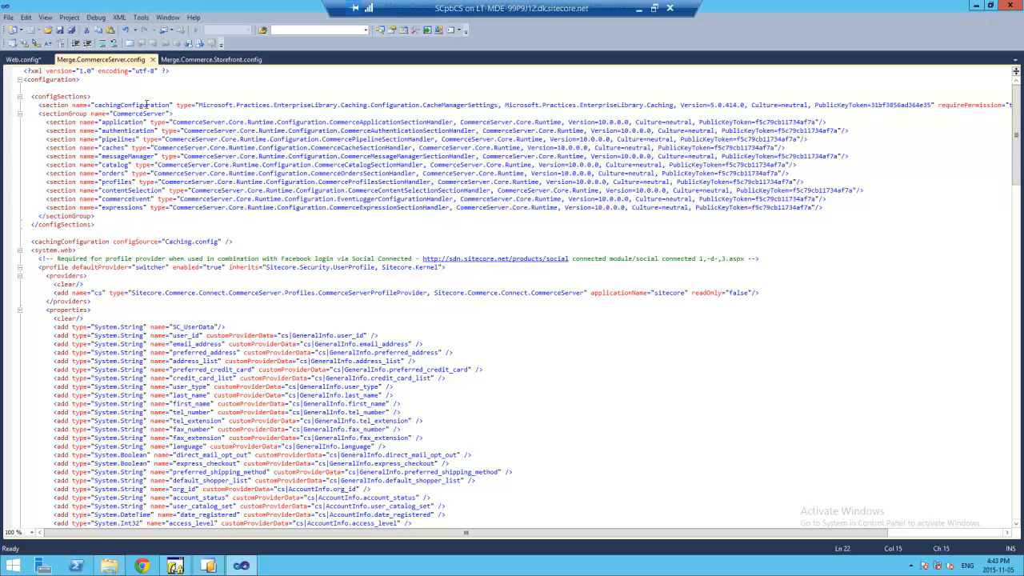
{"action": "left_click", "coordinate": [229, 62]}
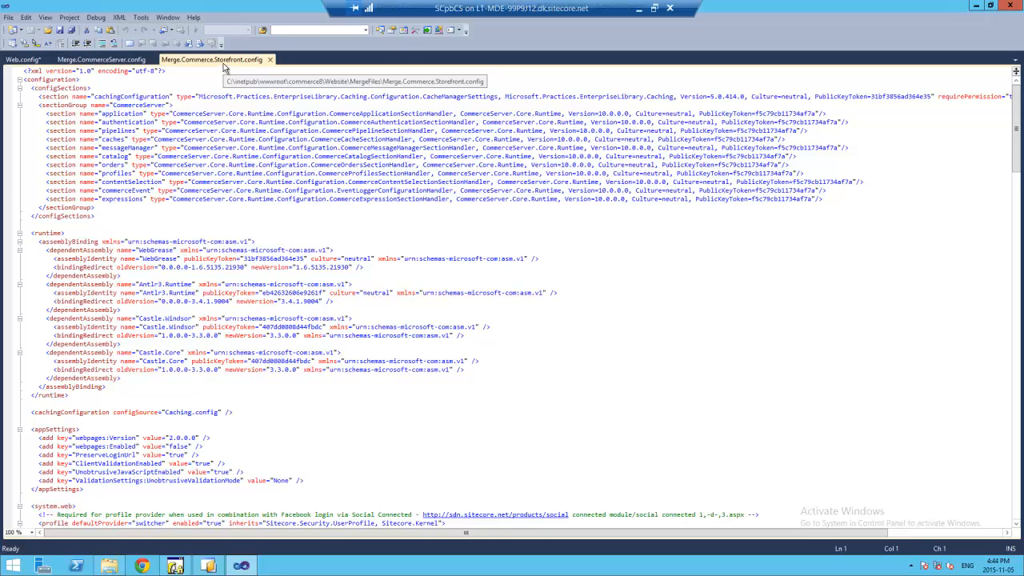
- Flip between the two merge config files, selecting the Storefront configSections block
{"action": "left_click", "coordinate": [112, 60]}
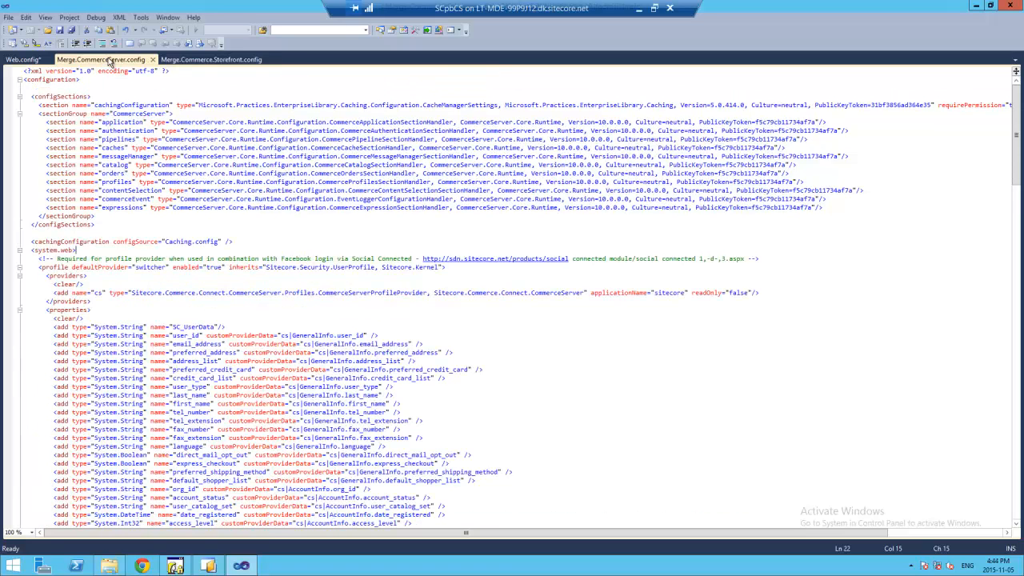
{"action": "left_click", "coordinate": [210, 59]}
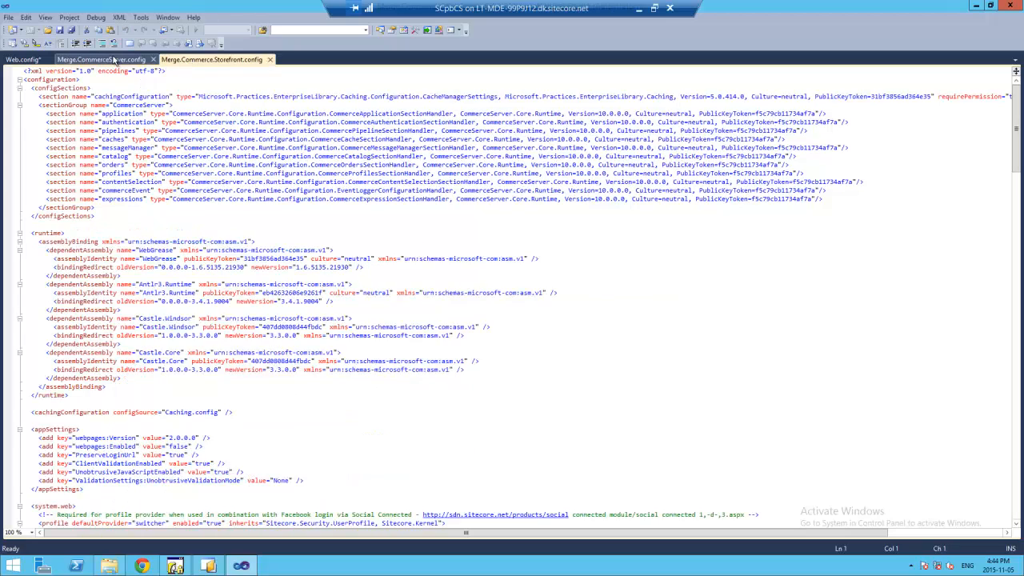
{"action": "left_click", "coordinate": [114, 60]}
{"action": "left_click", "coordinate": [189, 60]}
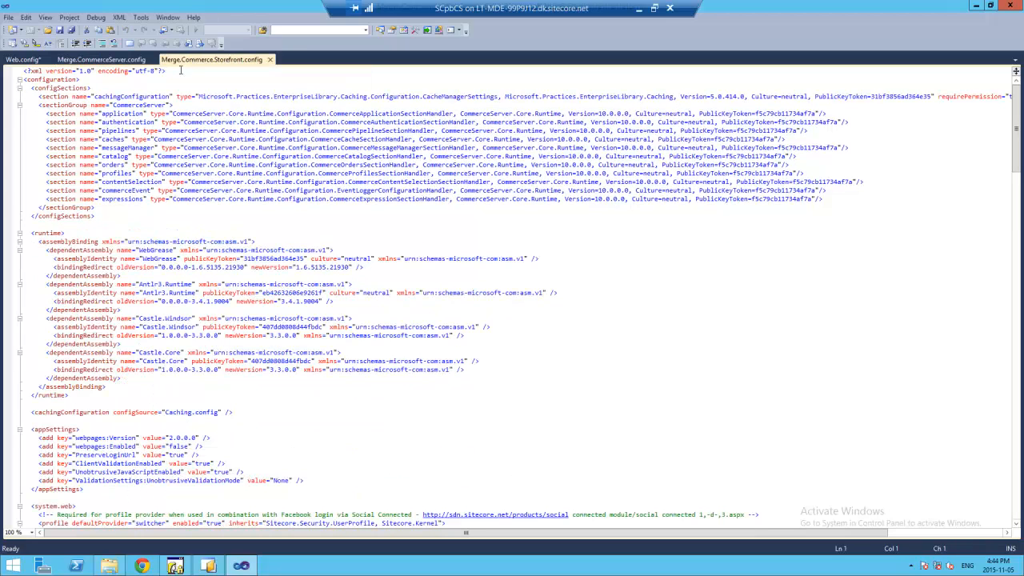
{"action": "left_click", "coordinate": [91, 62]}
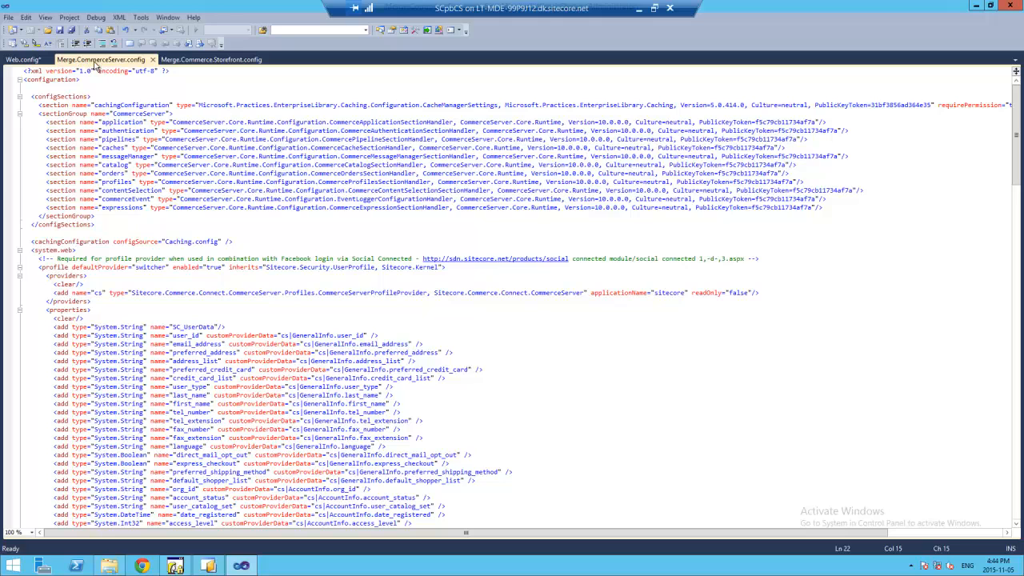
{"action": "left_click", "coordinate": [207, 60]}
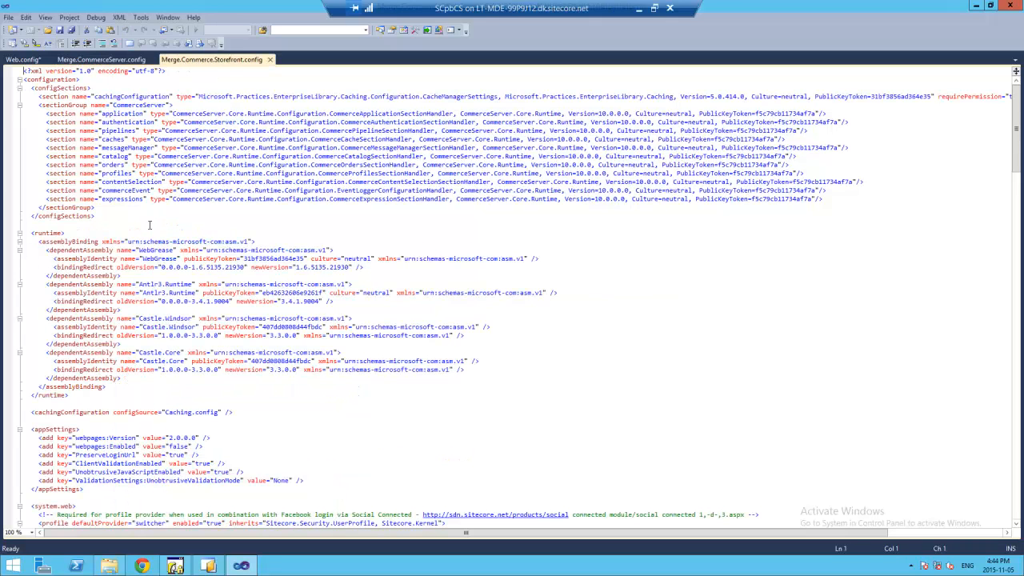
{"action": "left_click_drag", "start_coordinate": [105, 216], "coordinate": [24, 70]}
{"action": "left_click", "coordinate": [209, 141]}
- Keep comparing, ending in Merge.CommerceServer.config on the CommerceServerProfileProvider line
{"action": "left_click", "coordinate": [124, 61]}
{"action": "left_click", "coordinate": [214, 60]}
{"action": "left_click", "coordinate": [108, 61]}
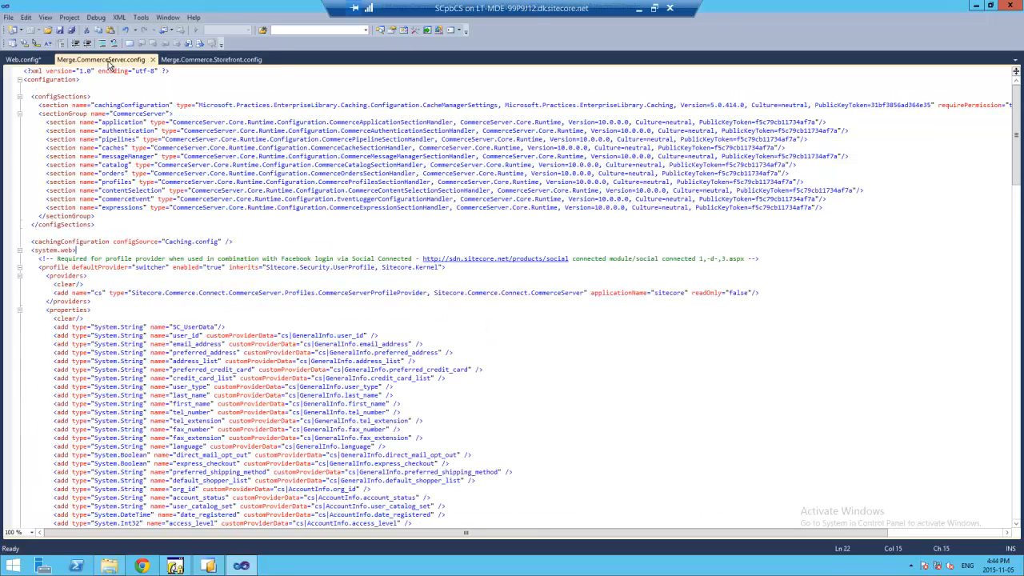
{"action": "left_click", "coordinate": [216, 61]}
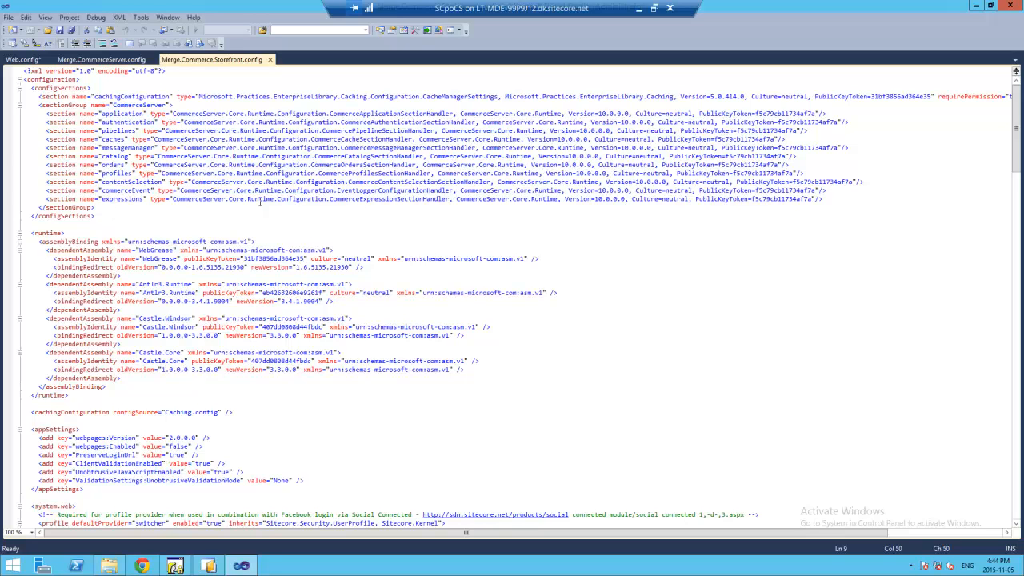
{"action": "left_click", "coordinate": [116, 61]}
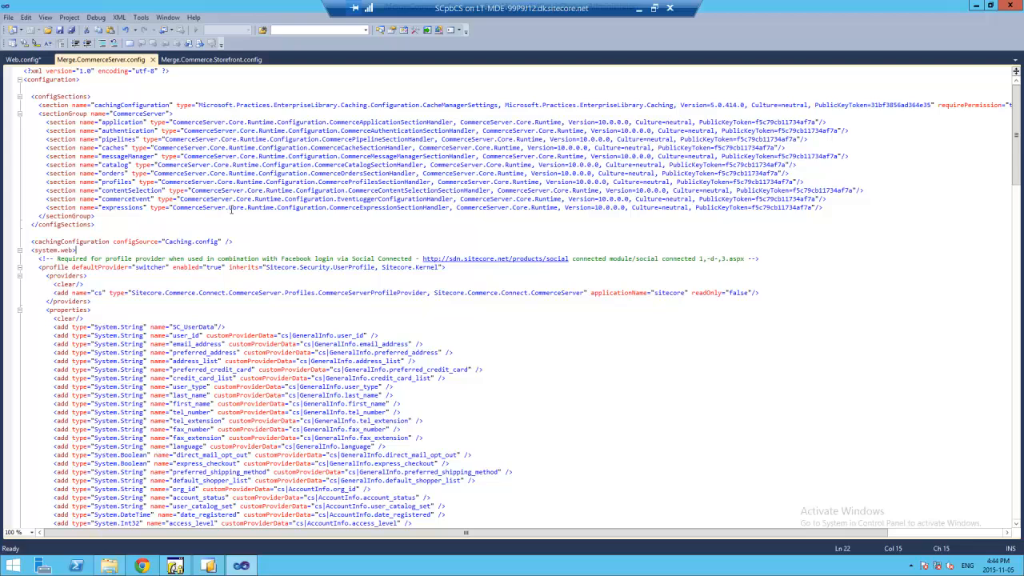
{"action": "left_click", "coordinate": [134, 293]}
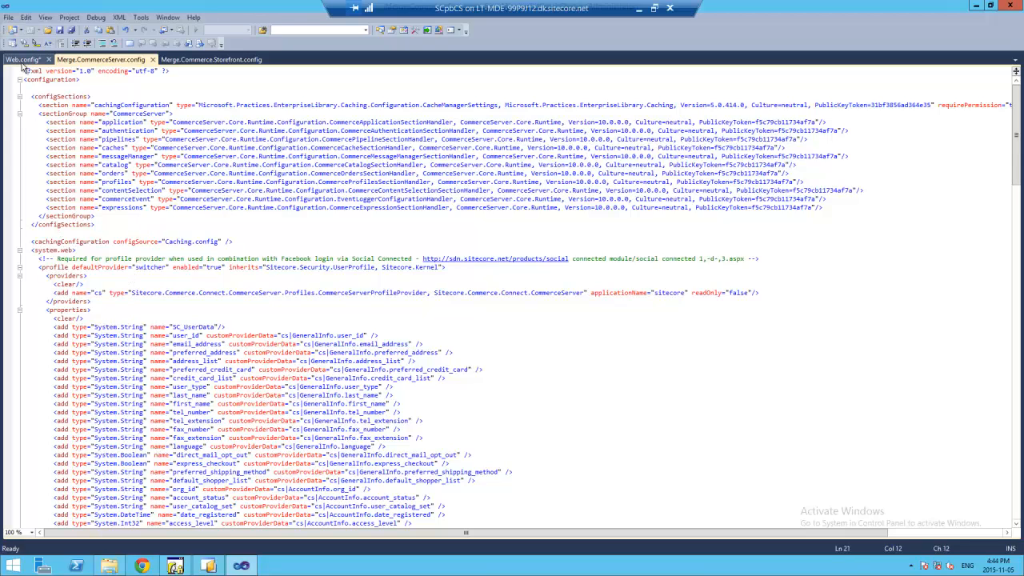
{"action": "left_click", "coordinate": [338, 293]}
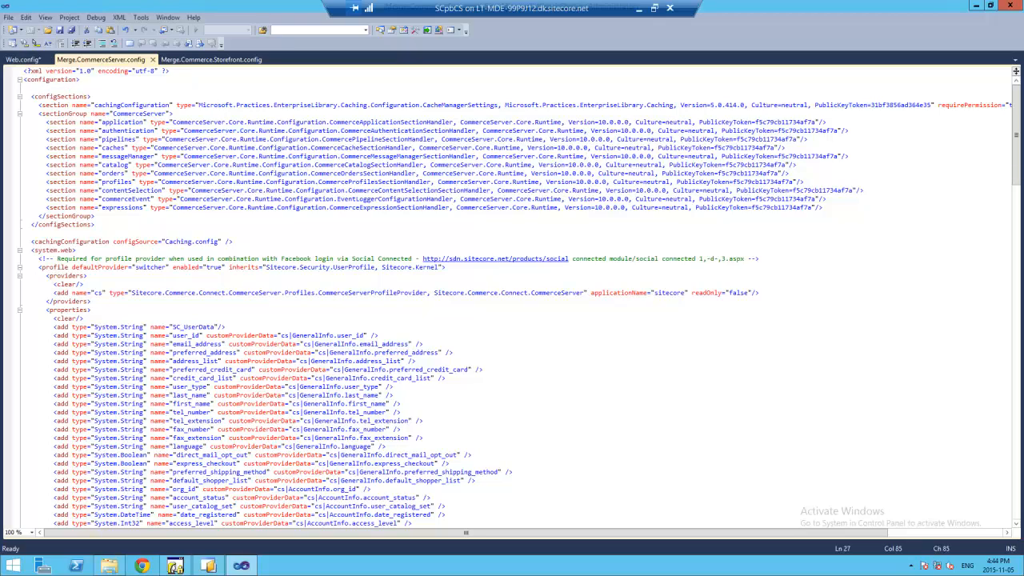
- Select the profile properties in Merge.CommerceServer.config, then return to Web.config's appSettings
{"action": "left_click_drag", "start_coordinate": [1018, 171], "coordinate": [1018, 210]}
{"action": "left_click_drag", "start_coordinate": [152, 141], "coordinate": [233, 420]}
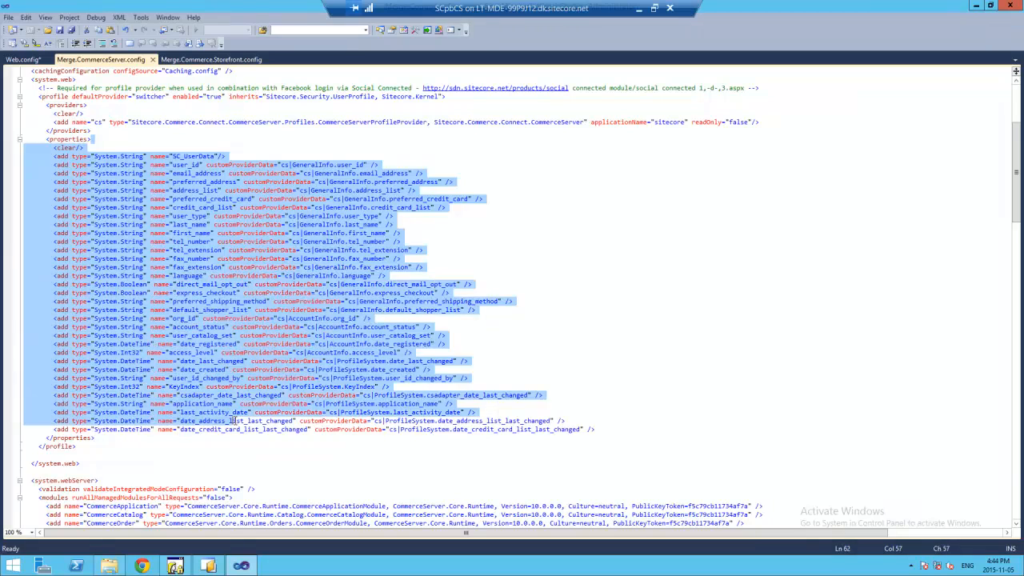
{"action": "key", "text": "ctrl+Tab"}
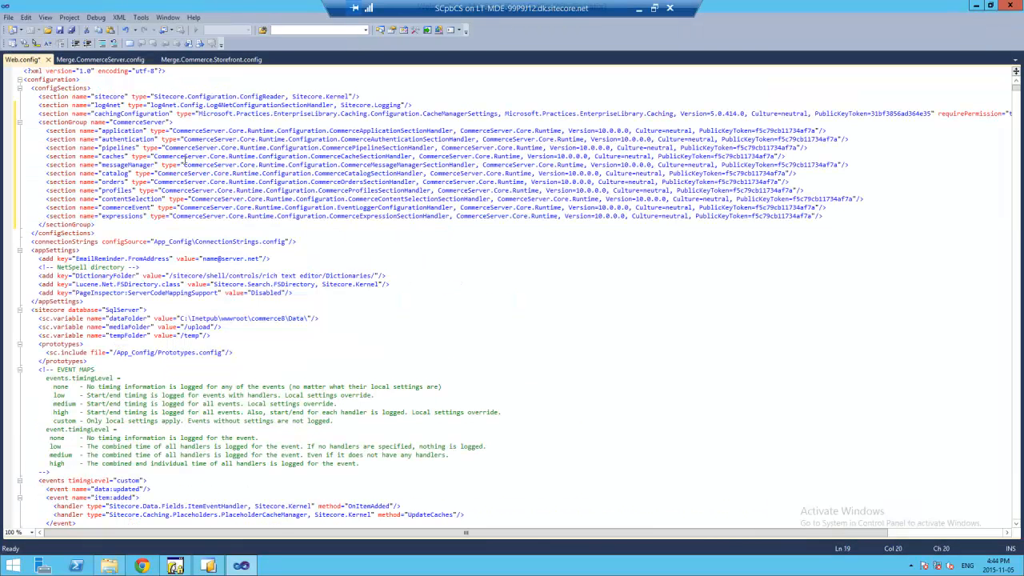
{"action": "left_click", "coordinate": [100, 60]}
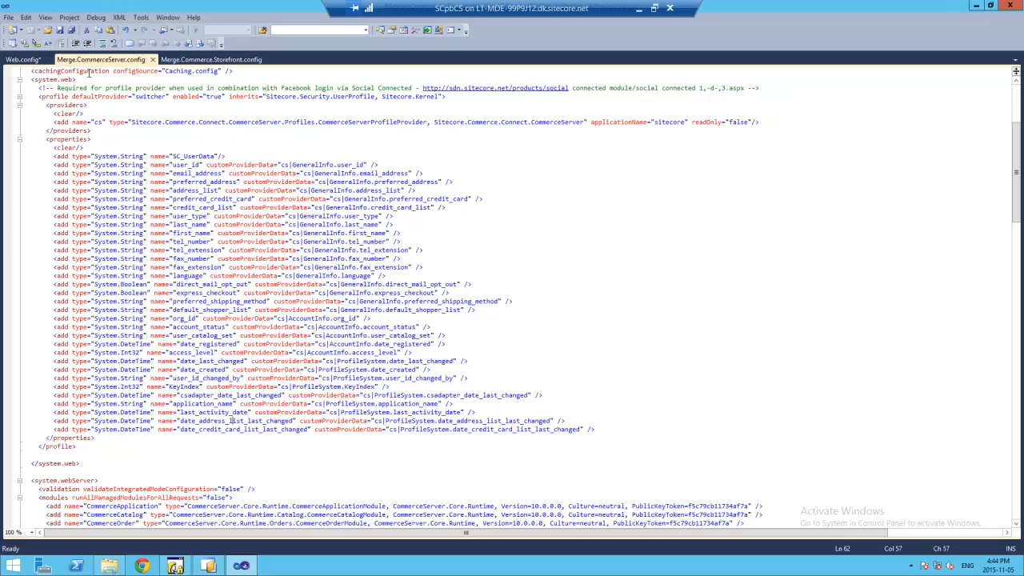
{"action": "left_click", "coordinate": [23, 60]}
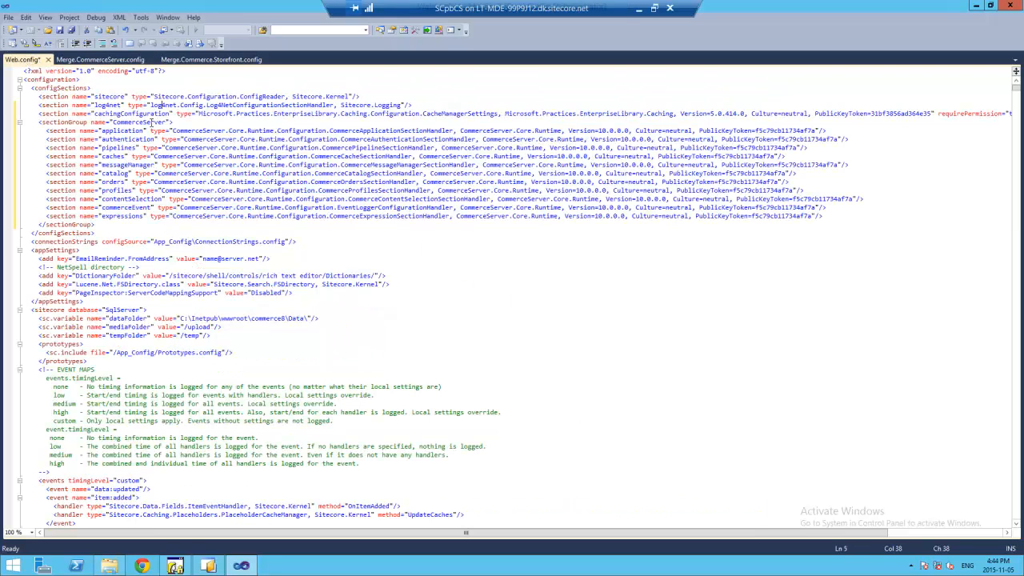
{"action": "left_click", "coordinate": [106, 248]}
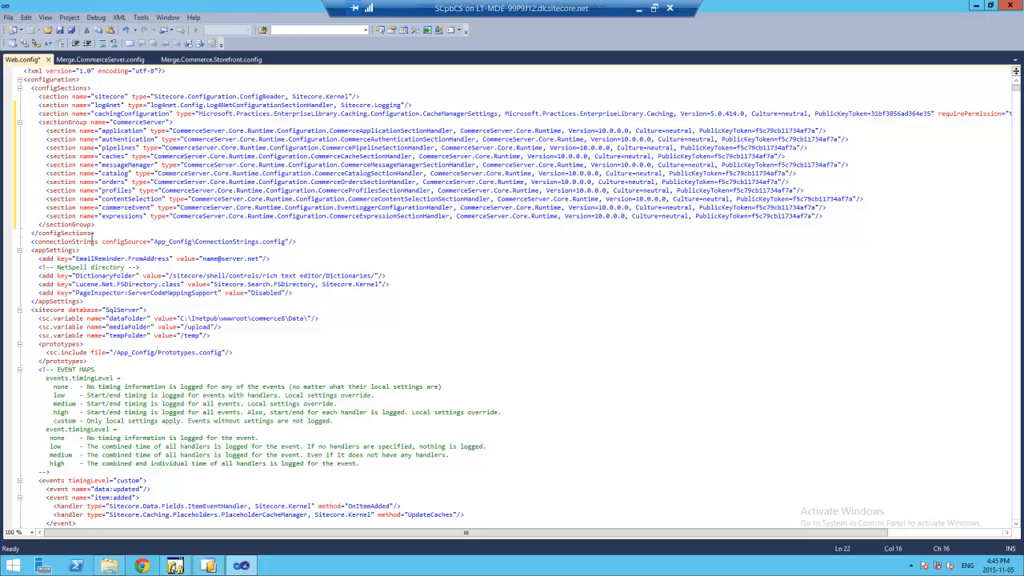
{"action": "left_click", "coordinate": [116, 59]}
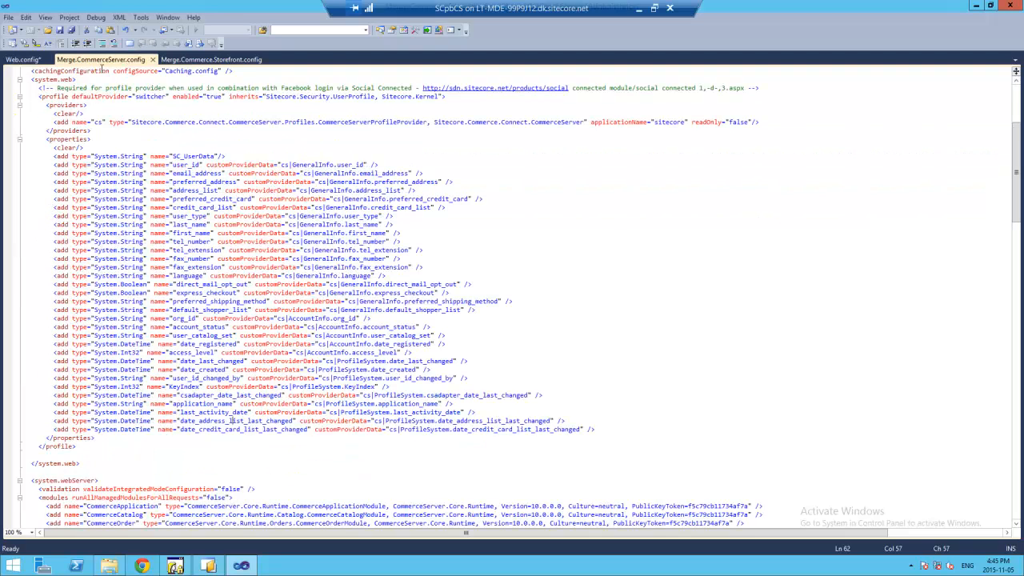
{"action": "left_click", "coordinate": [23, 59]}
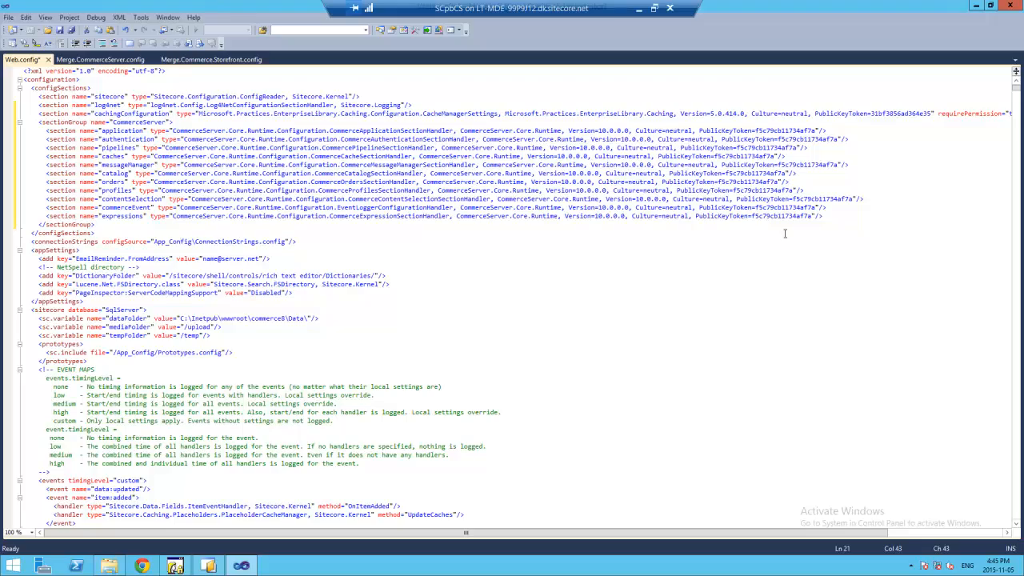
- Select the CommerceServer section group declarations in Merge.CommerceServer.config and compare with Web.config
{"action": "mouse_move", "coordinate": [1015, 89]}
{"action": "left_mouse_down"}
{"action": "mouse_move", "coordinate": [1016, 262]}
{"action": "mouse_move", "coordinate": [1016, 78]}
{"action": "left_mouse_up"}
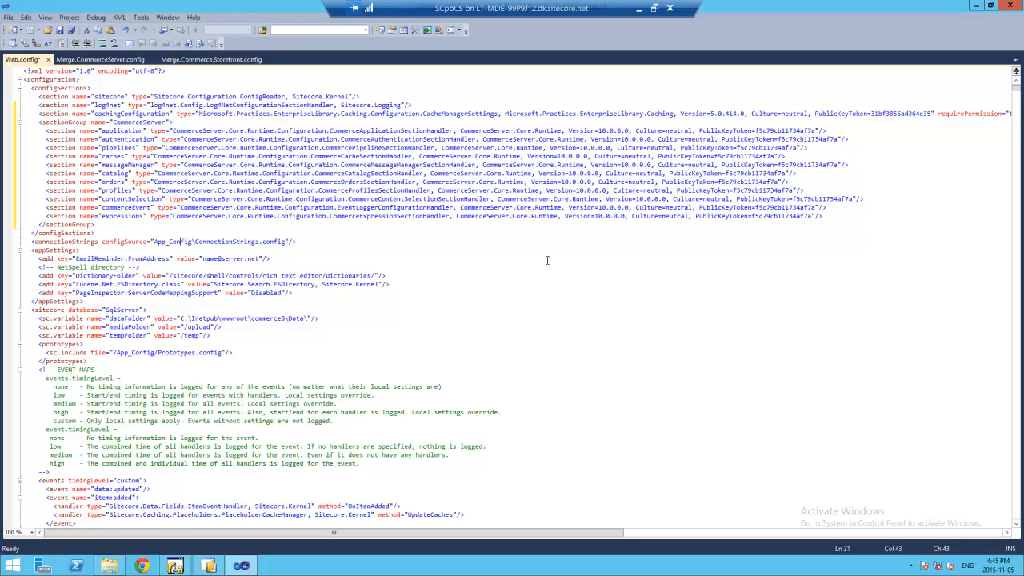
{"action": "left_click", "coordinate": [43, 88]}
{"action": "left_click", "coordinate": [109, 59]}
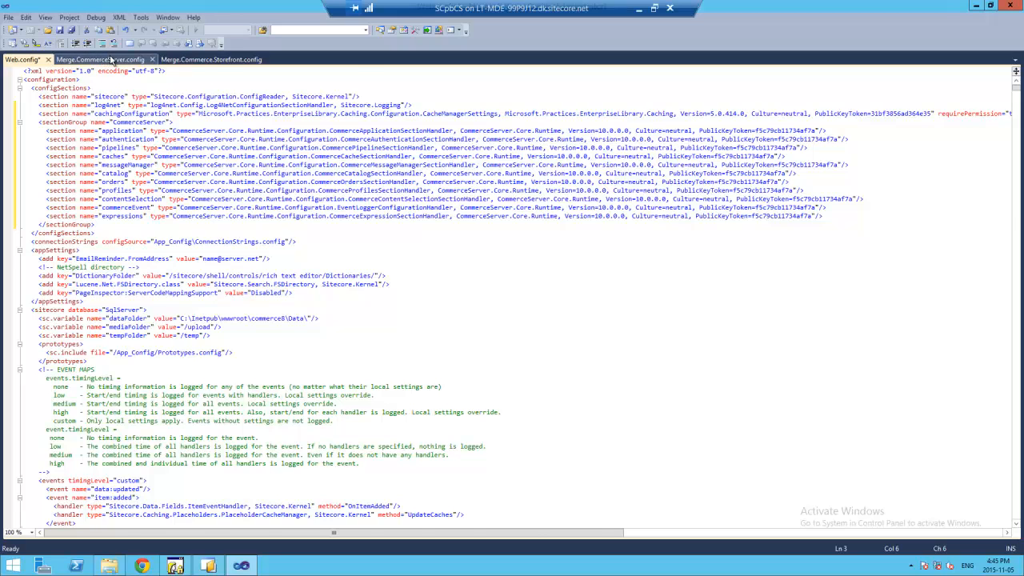
{"action": "left_click", "coordinate": [125, 156]}
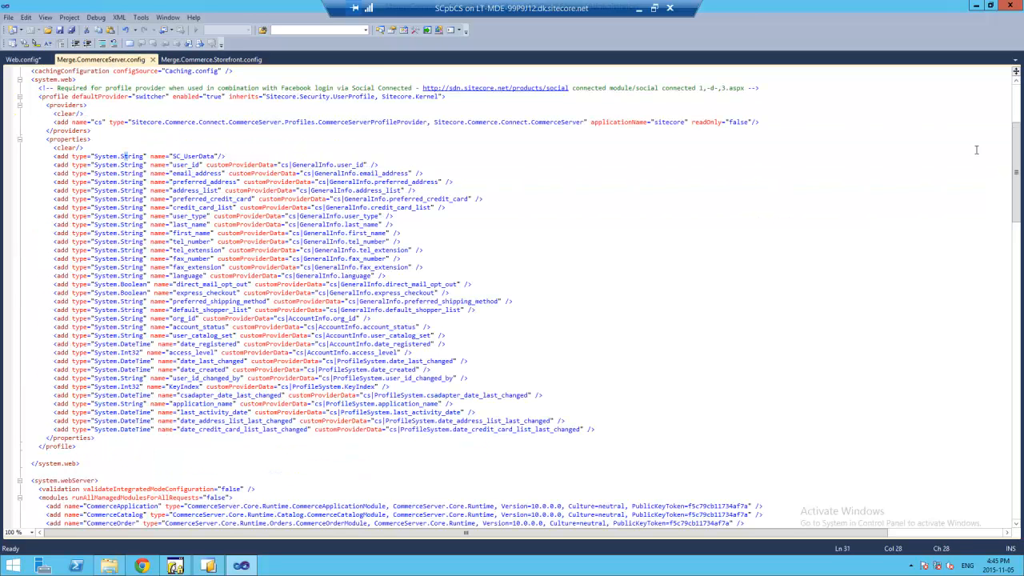
{"action": "scroll", "coordinate": [363, 140], "scroll_direction": "up", "scroll_amount": 7}
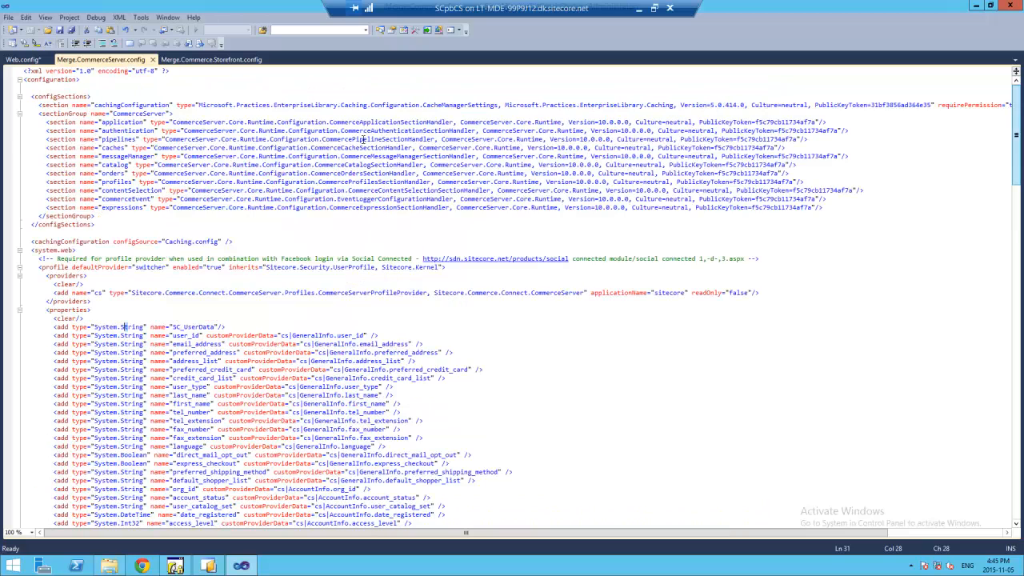
{"action": "left_click_drag", "start_coordinate": [24, 79], "coordinate": [80, 139]}
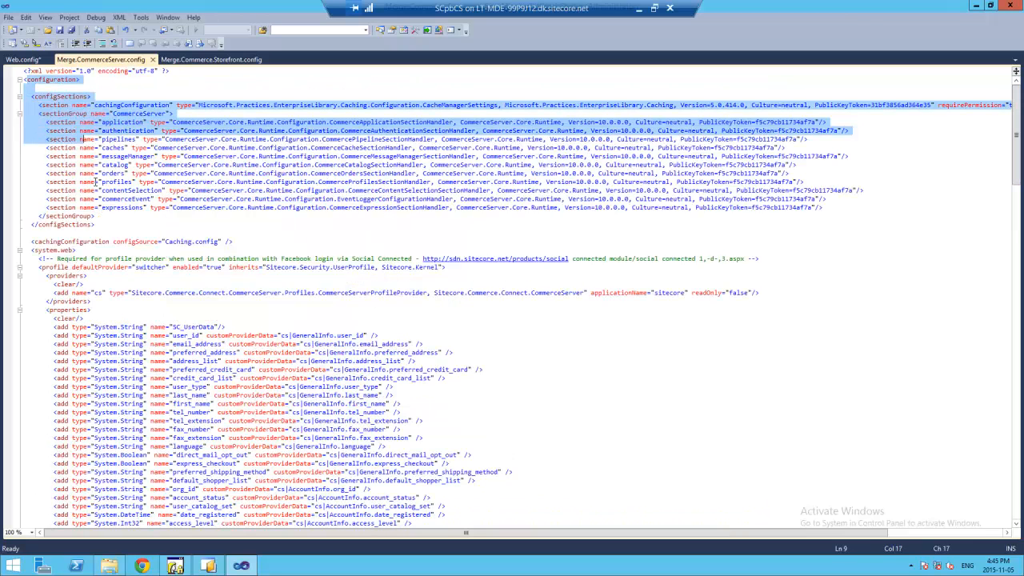
{"action": "left_click", "coordinate": [96, 182]}
{"action": "left_click_drag", "start_coordinate": [827, 209], "coordinate": [22, 105]}
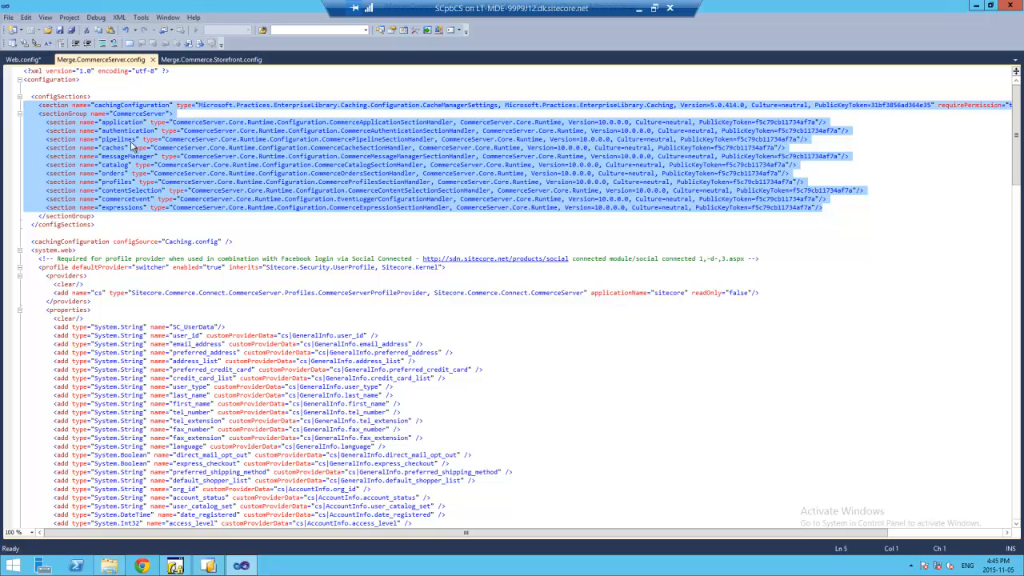
{"action": "left_click", "coordinate": [23, 60]}
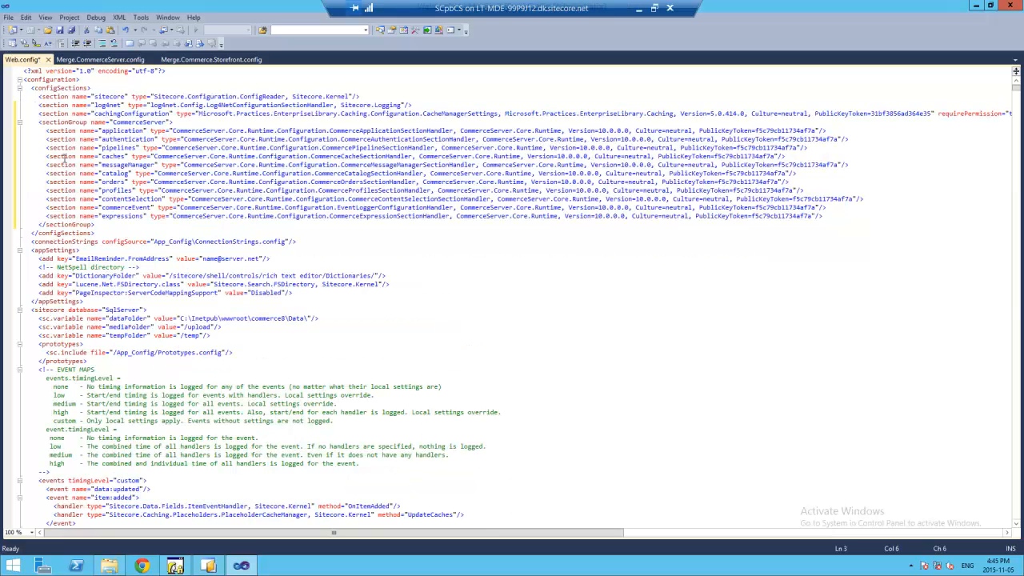
- Check them against Merge.Commerce.Storefront.config's configSections block, ending on the Storefront file
{"action": "left_click", "coordinate": [97, 60]}
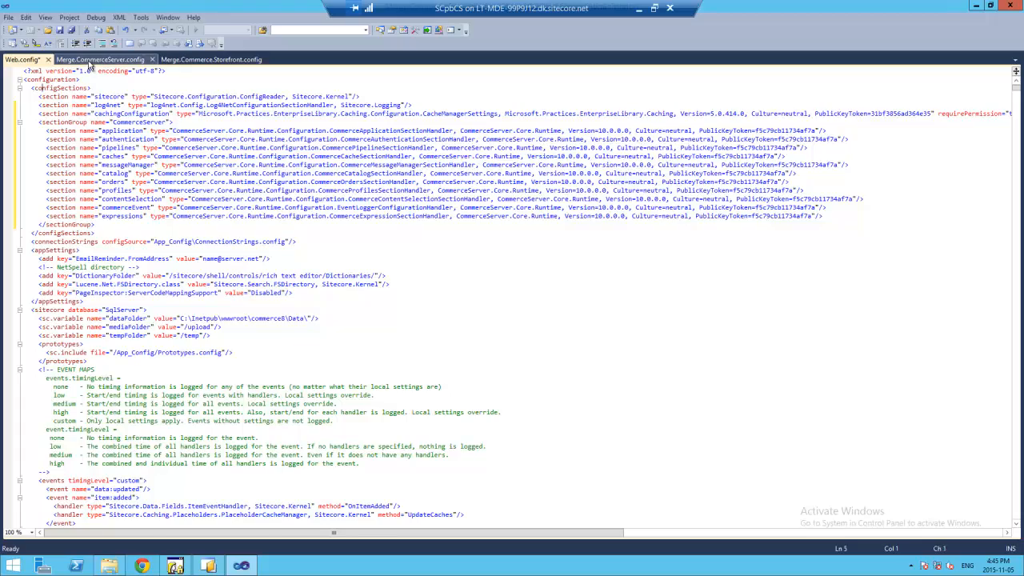
{"action": "left_click", "coordinate": [231, 60]}
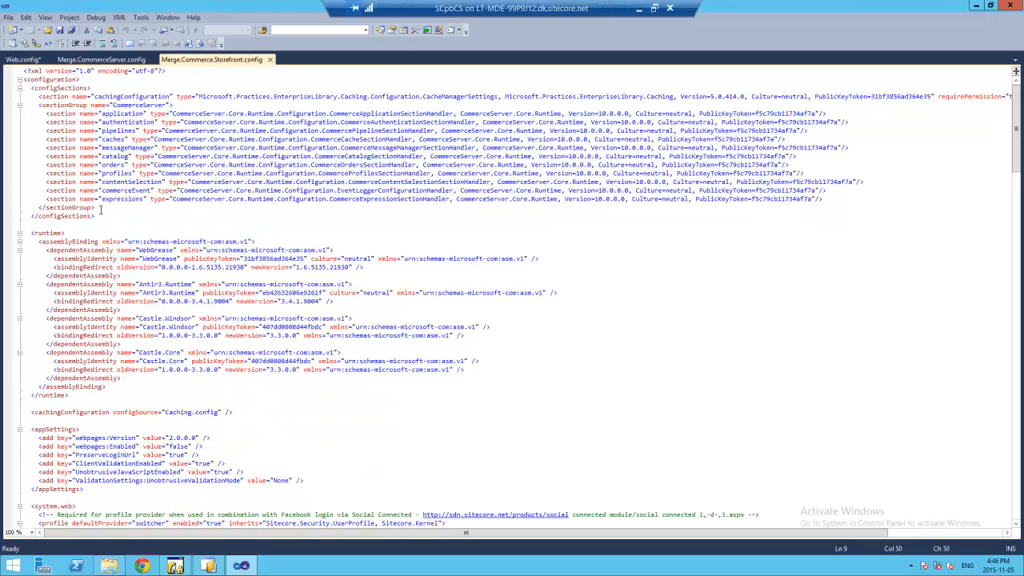
{"action": "left_click_drag", "start_coordinate": [95, 208], "coordinate": [16, 79]}
{"action": "left_click", "coordinate": [139, 133]}
{"action": "left_click", "coordinate": [102, 60]}
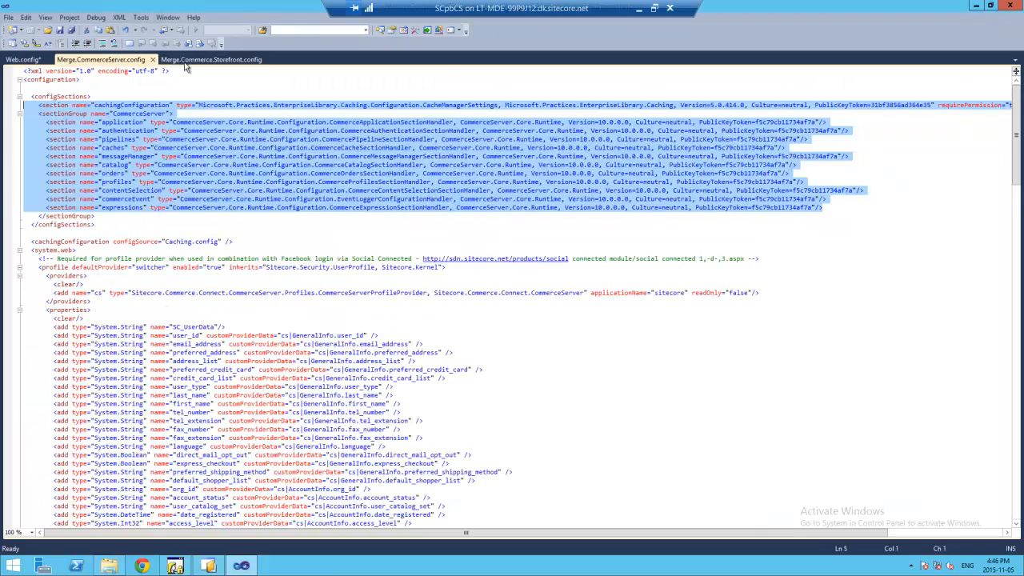
{"action": "left_click", "coordinate": [185, 61]}
{"action": "left_click", "coordinate": [97, 62]}
{"action": "left_click", "coordinate": [191, 61]}
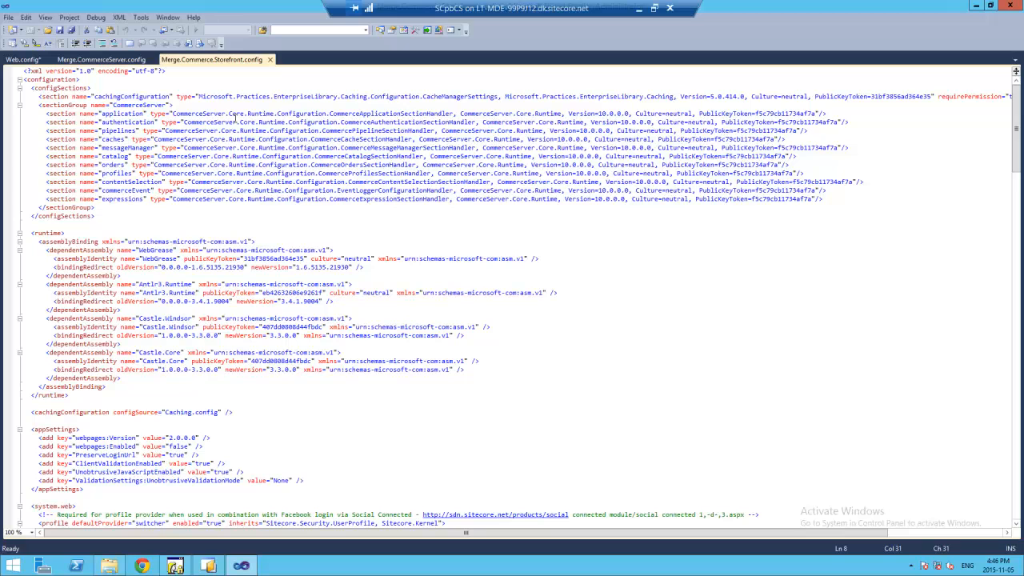
{"action": "left_click_drag", "start_coordinate": [95, 208], "coordinate": [31, 87]}
{"action": "left_click", "coordinate": [93, 105]}
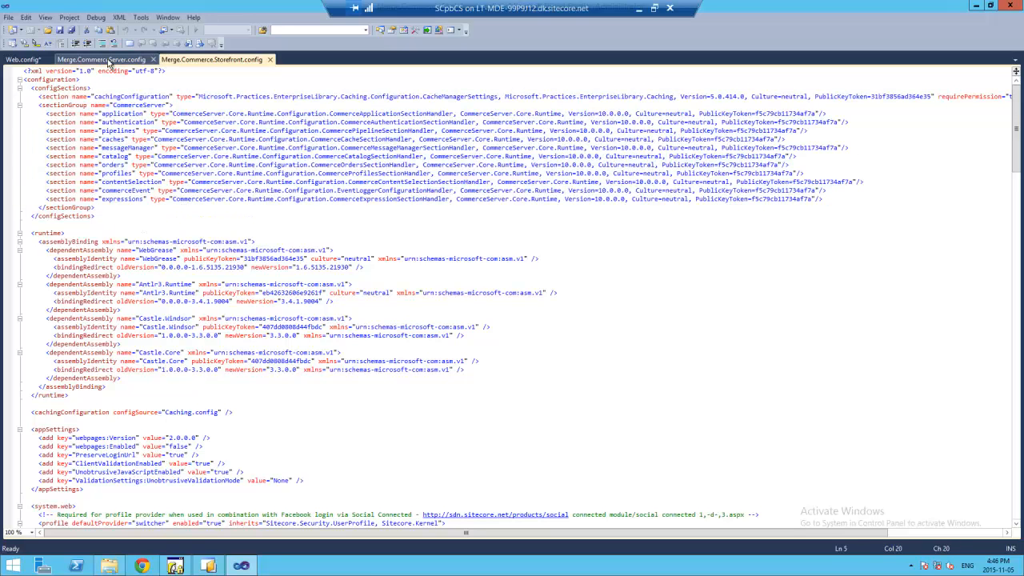
{"action": "left_click", "coordinate": [111, 62]}
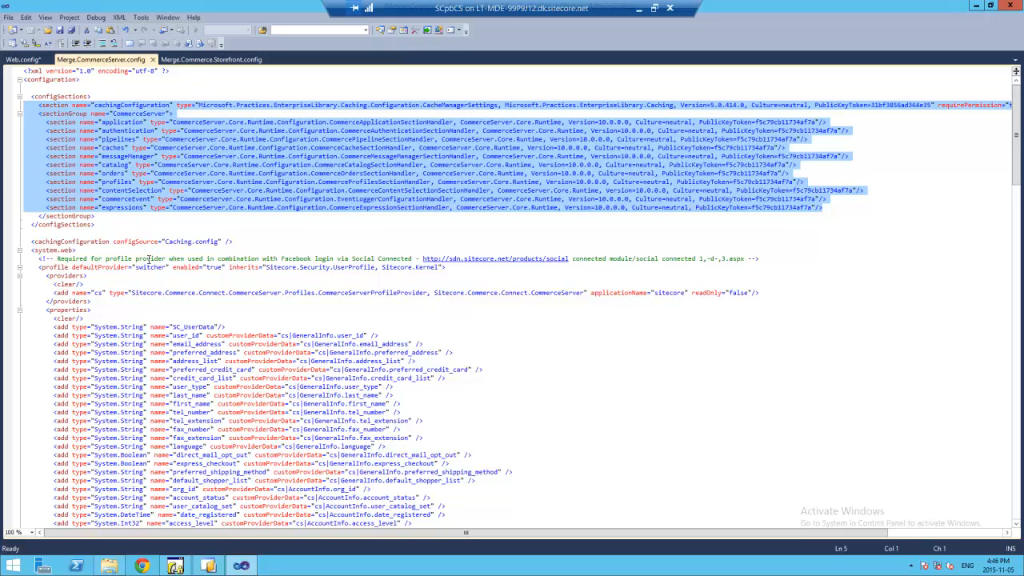
{"action": "left_click", "coordinate": [222, 62]}
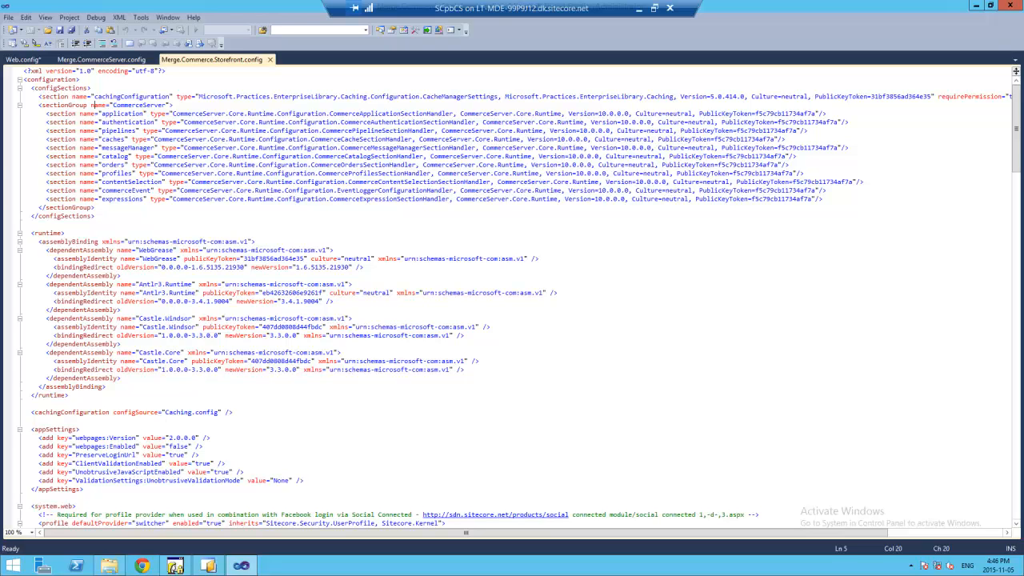
- Switch out of Visual Studio to the presentation slides with Alt+Tab
{"action": "key", "text": "alt+Tab"}
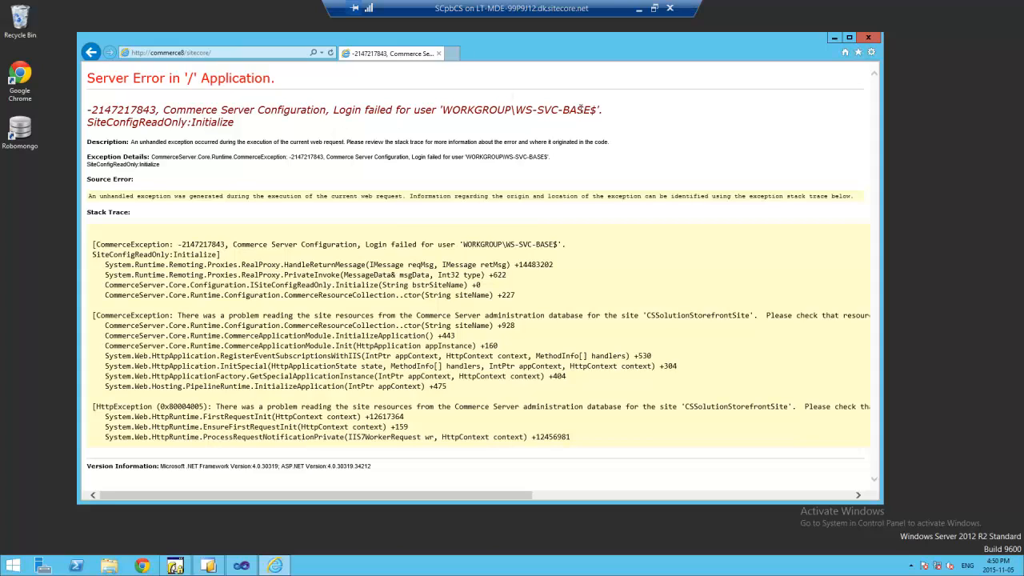
- Highlight the failing login account and CSSolutionStorefrontSite in the error page, then open Start
{"action": "left_click_drag", "start_coordinate": [590, 109], "coordinate": [439, 110]}
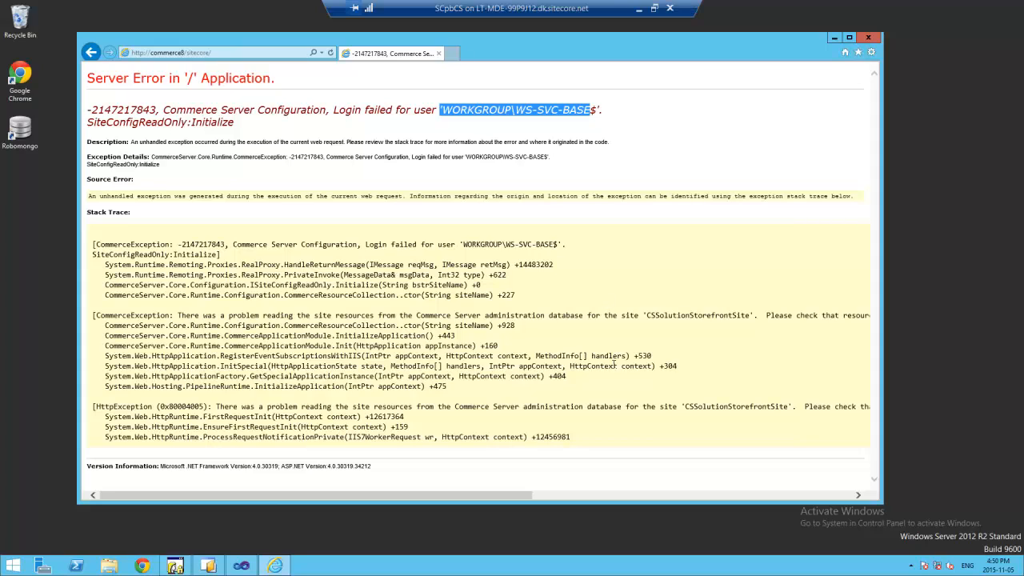
{"action": "left_click_drag", "start_coordinate": [429, 317], "coordinate": [753, 317]}
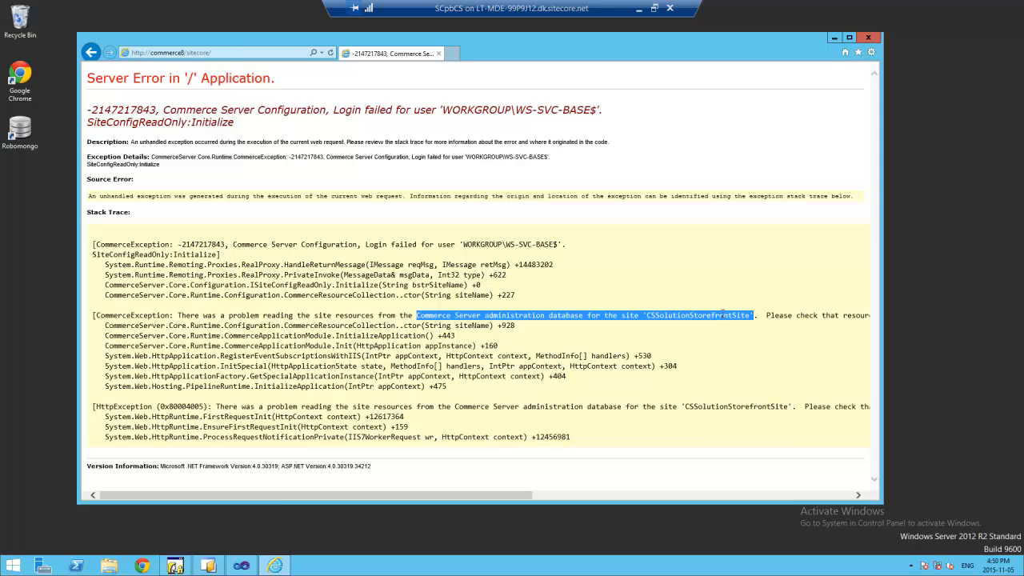
{"action": "left_click", "coordinate": [722, 314]}
{"action": "double_click", "coordinate": [692, 317]}
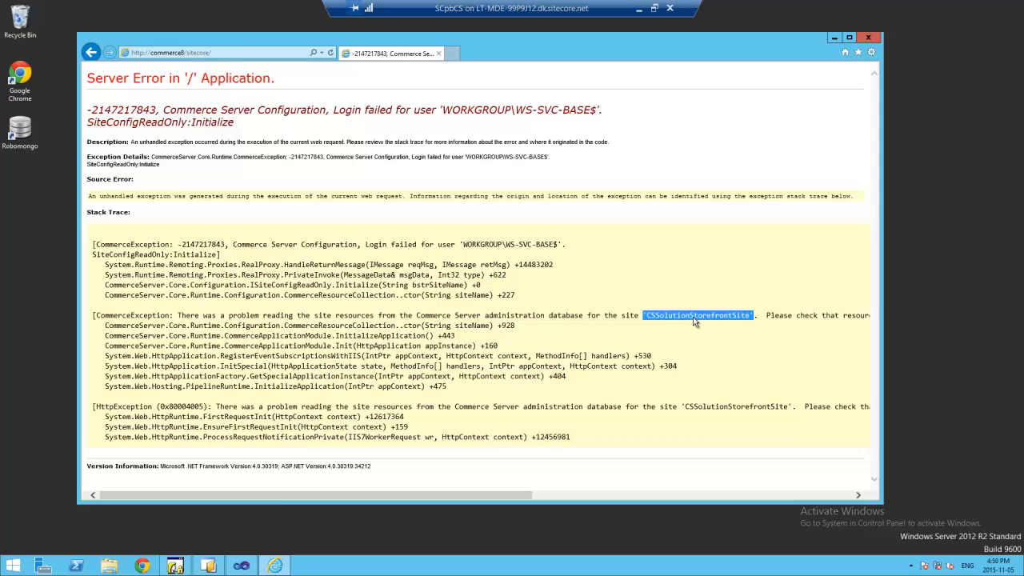
{"action": "left_click", "coordinate": [590, 222]}
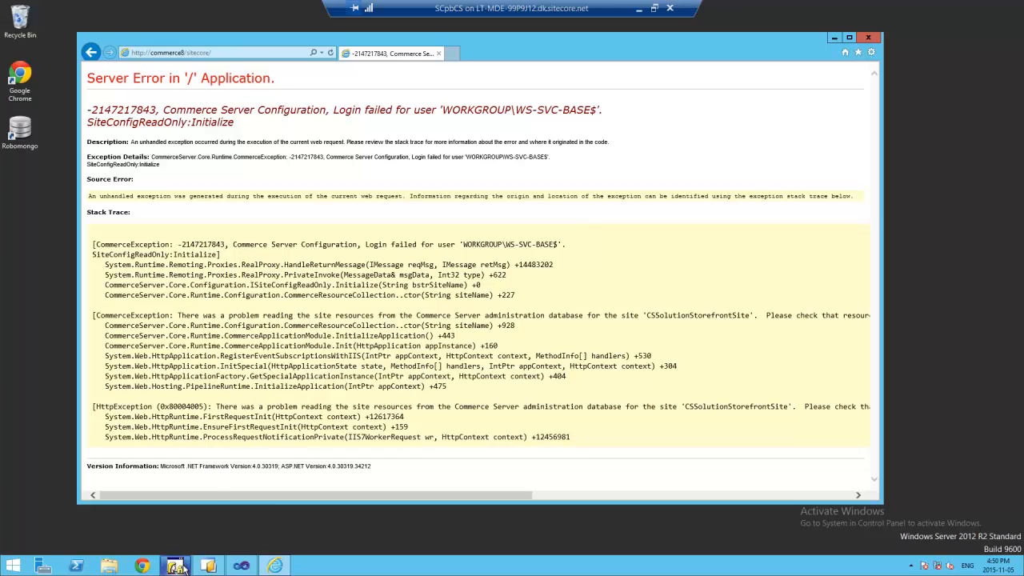
{"action": "left_click", "coordinate": [14, 565]}
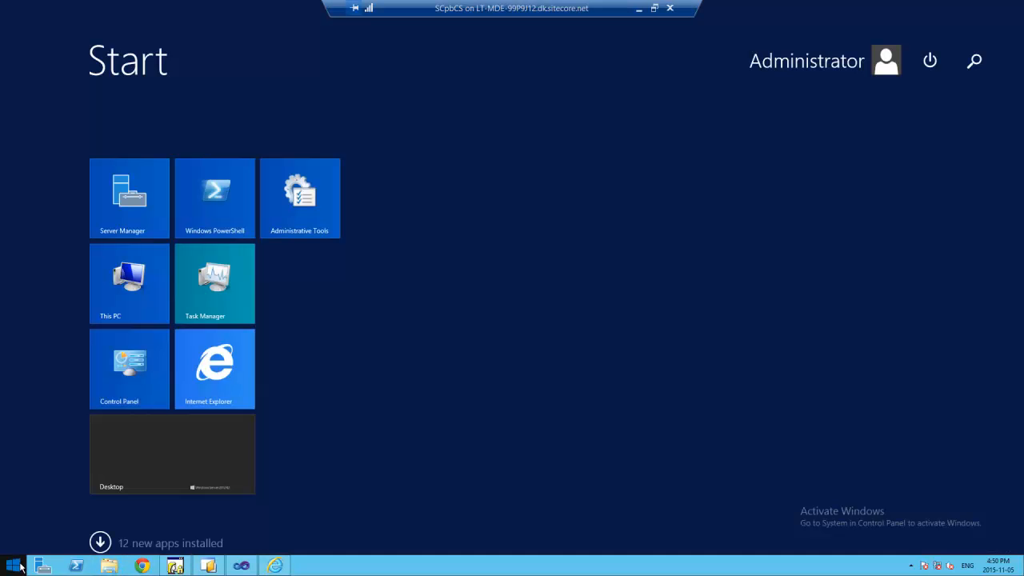
- Launch IIS Manager and select commerce8AppPool in the Application Pools list
{"action": "type", "text": "iis"}
{"action": "key", "text": "Return"}
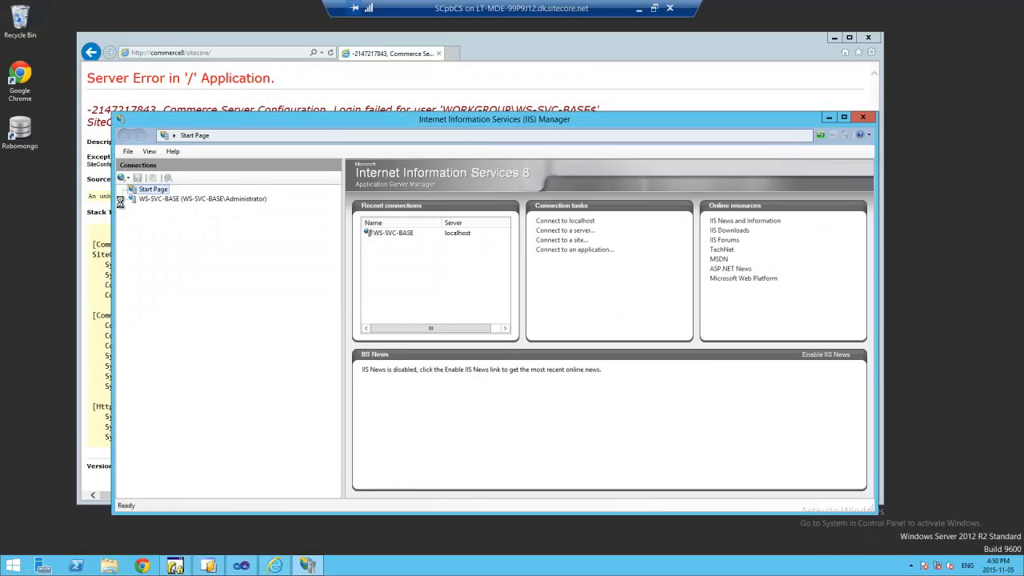
{"action": "left_click", "coordinate": [121, 201]}
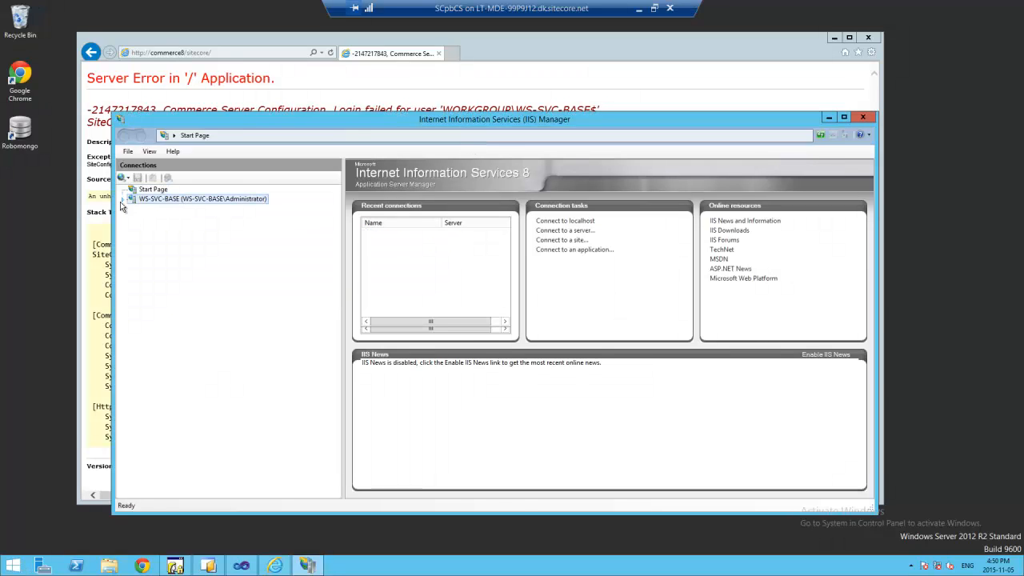
{"action": "left_click", "coordinate": [124, 199]}
{"action": "left_click", "coordinate": [174, 208]}
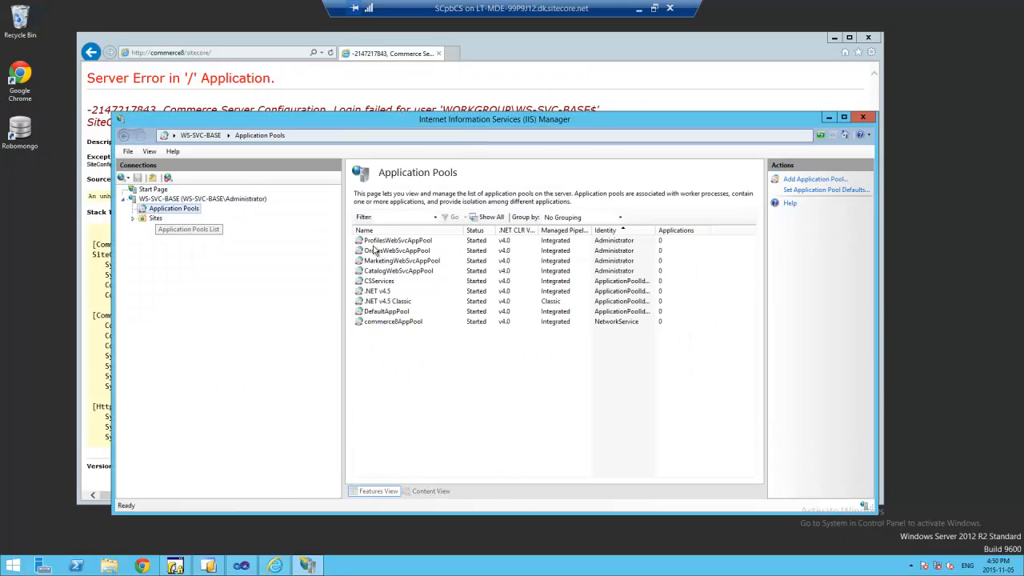
{"action": "left_click", "coordinate": [610, 270]}
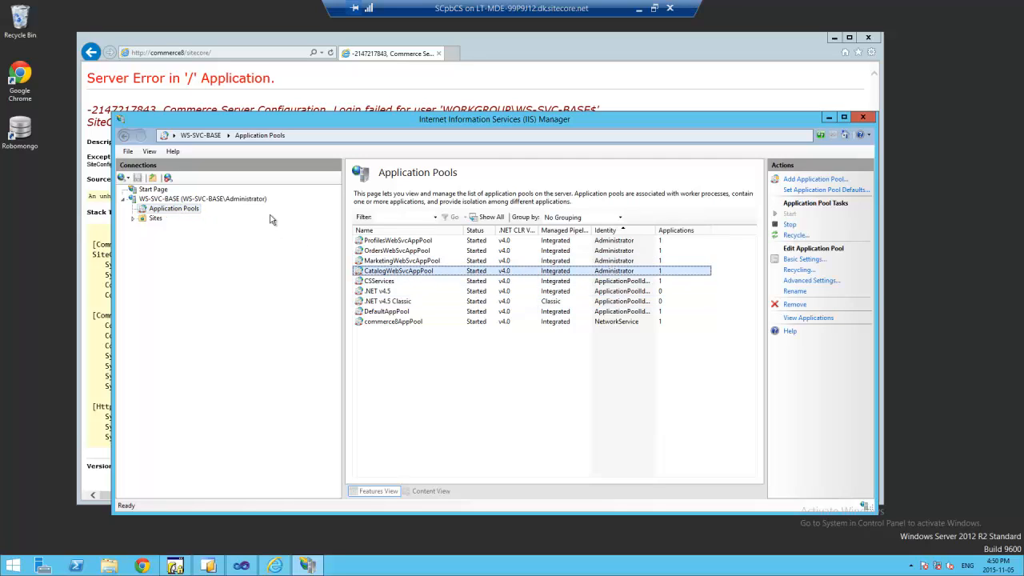
{"action": "left_click", "coordinate": [406, 323]}
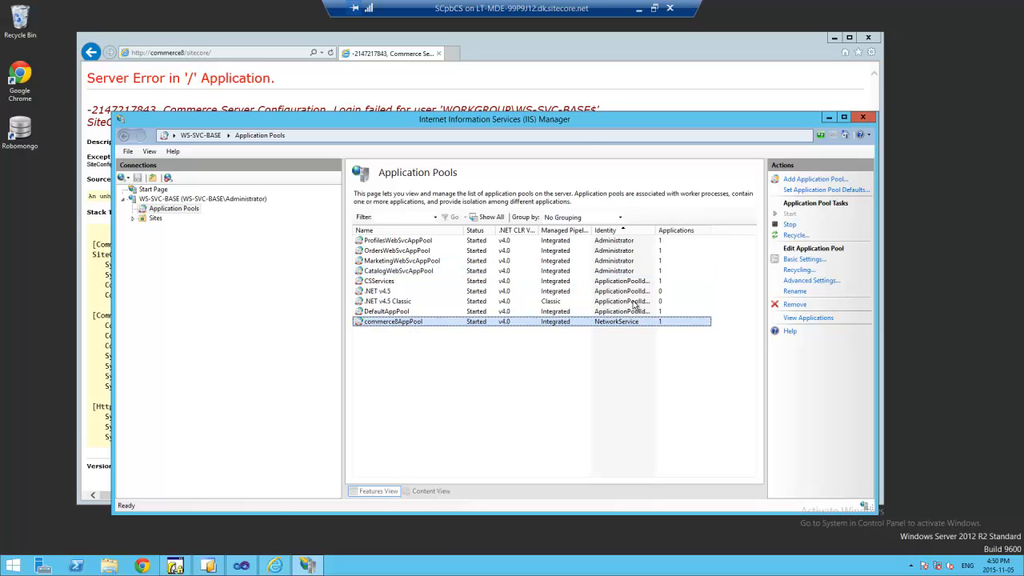
- In commerce8AppPool's Advanced Settings, switch the Identity to a custom account
{"action": "left_click_drag", "start_coordinate": [596, 134], "coordinate": [651, 162]}
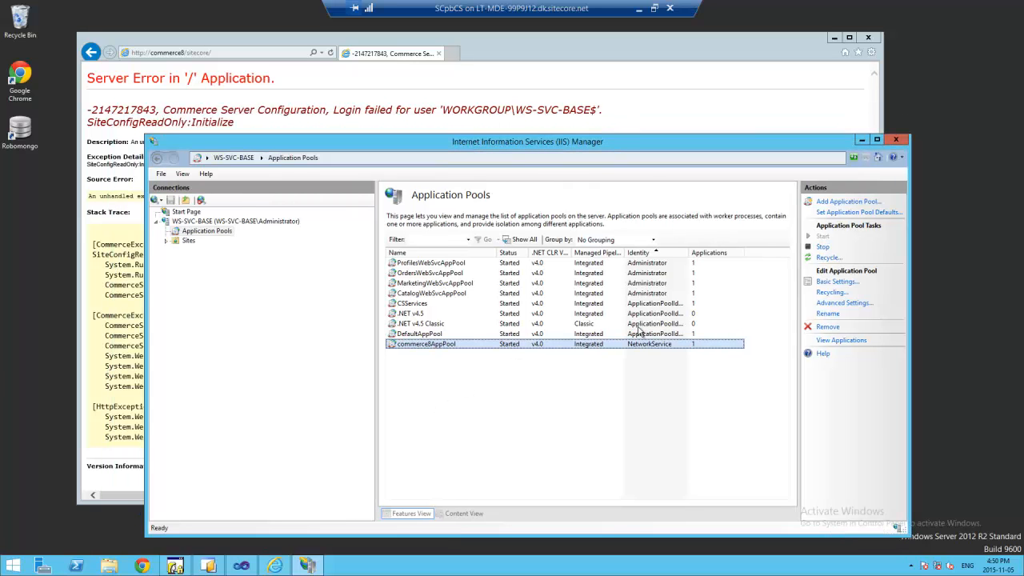
{"action": "left_click", "coordinate": [827, 313]}
{"action": "left_click", "coordinate": [862, 303]}
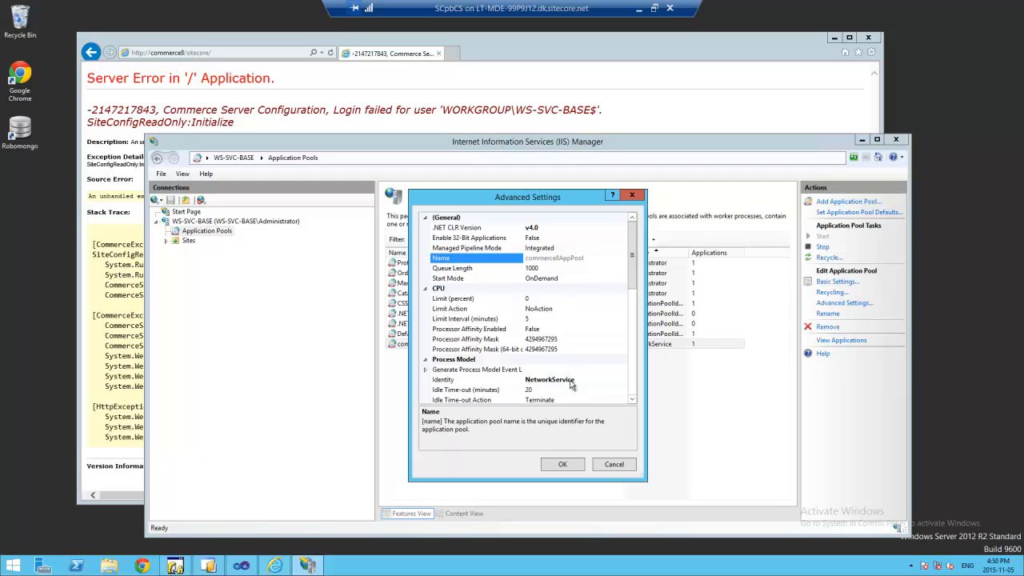
{"action": "left_click", "coordinate": [557, 385]}
{"action": "left_click", "coordinate": [630, 383]}
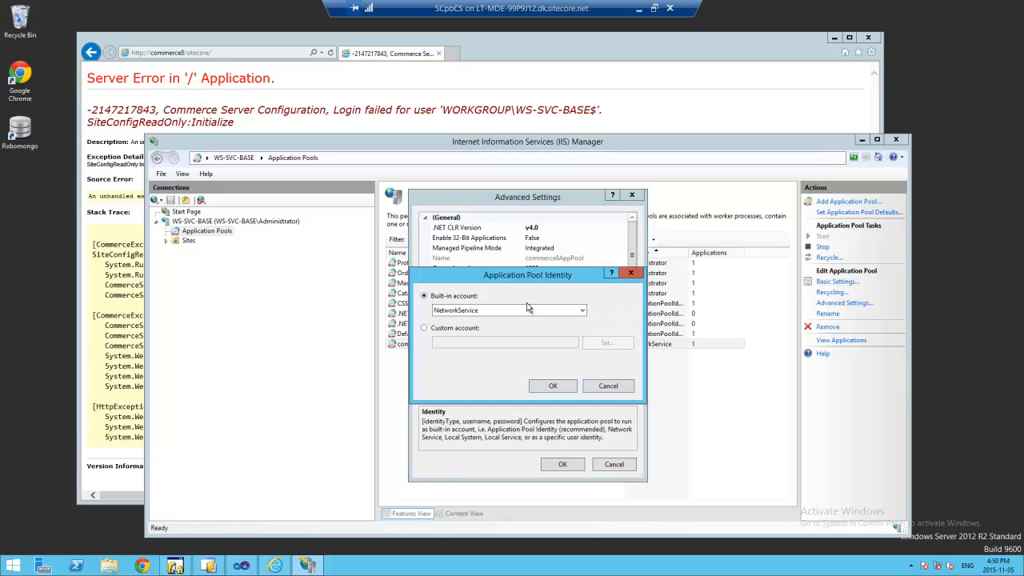
{"action": "left_click", "coordinate": [442, 334]}
{"action": "left_click", "coordinate": [617, 344]}
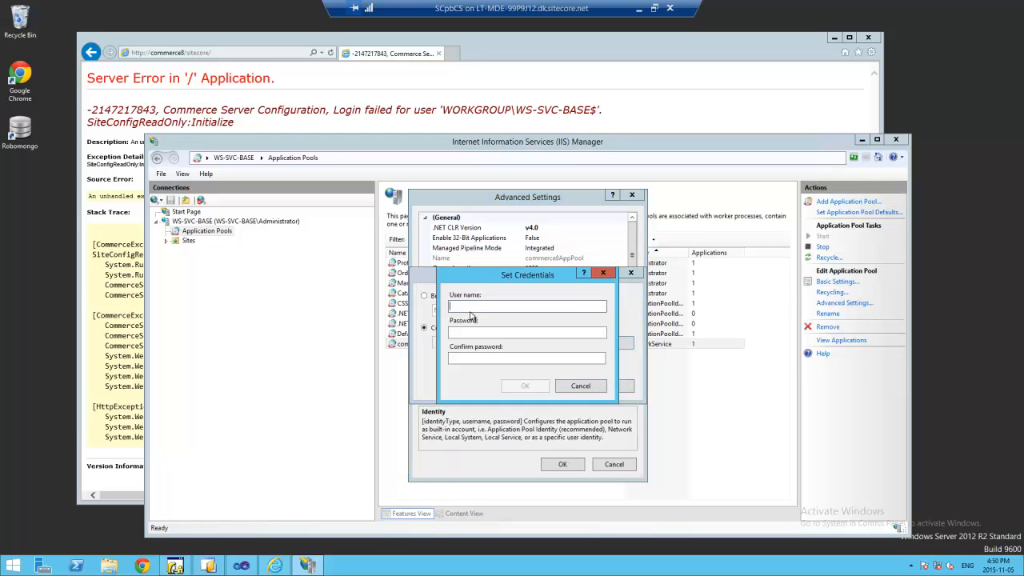
- Enter the Administrator user name and its password as the custom identity, then apply the settings
{"action": "type", "text": "Administr"}
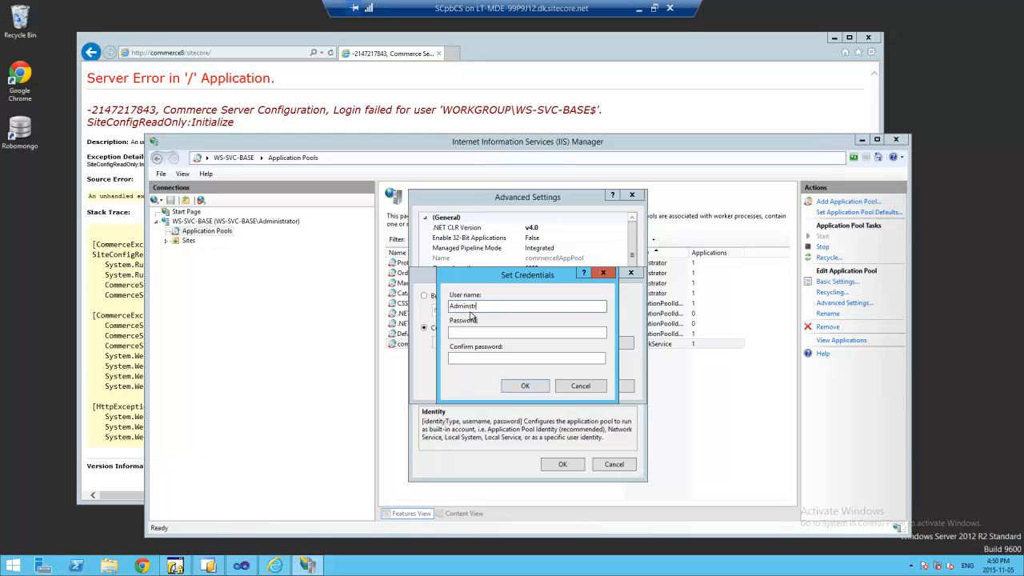
{"action": "type", "text": "ator"}
{"action": "key", "text": "Tab"}
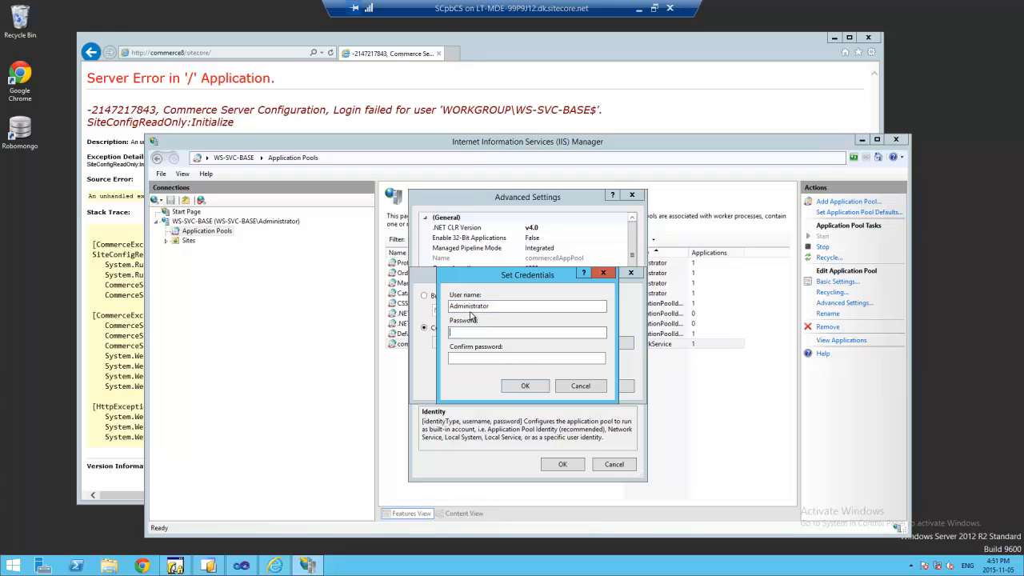
{"action": "type", "text": "*********"}
{"action": "key", "text": "Tab"}
{"action": "type", "text": "**"}
{"action": "key", "text": "BackSpace"}
{"action": "key", "text": "BackSpace"}
{"action": "type", "text": "*********"}
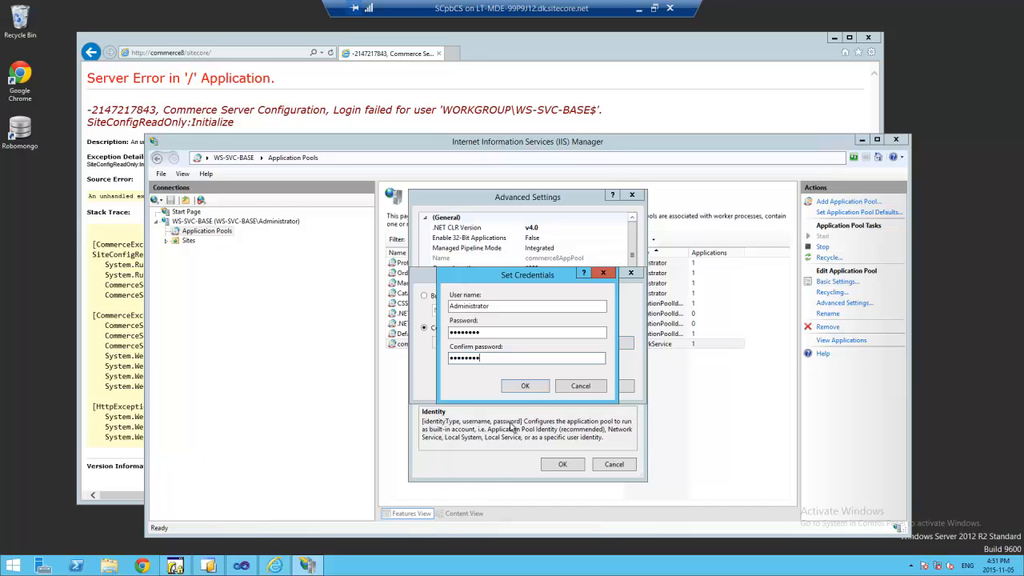
{"action": "left_click", "coordinate": [525, 386]}
{"action": "left_click", "coordinate": [557, 387]}
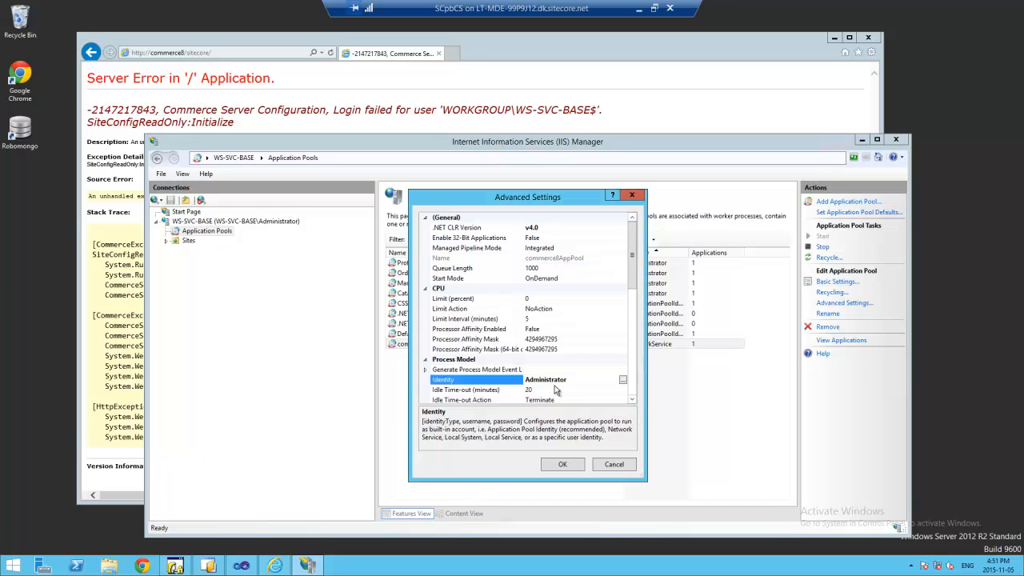
{"action": "left_click", "coordinate": [565, 463]}
- Highlight the missing registry key path in the browser error, then bring up the Start screen
{"action": "left_click", "coordinate": [331, 55]}
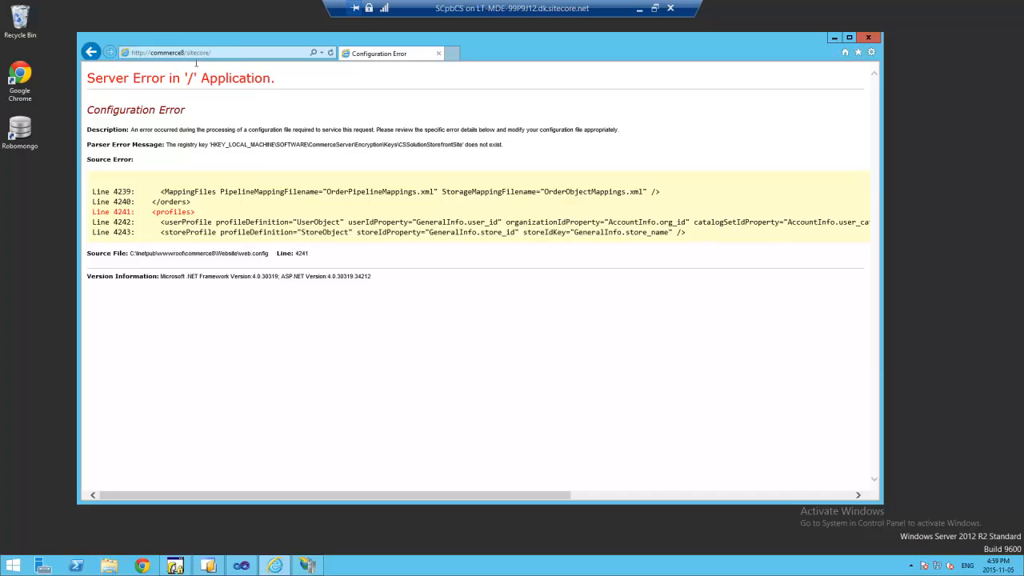
{"action": "left_click_drag", "start_coordinate": [211, 144], "coordinate": [464, 146]}
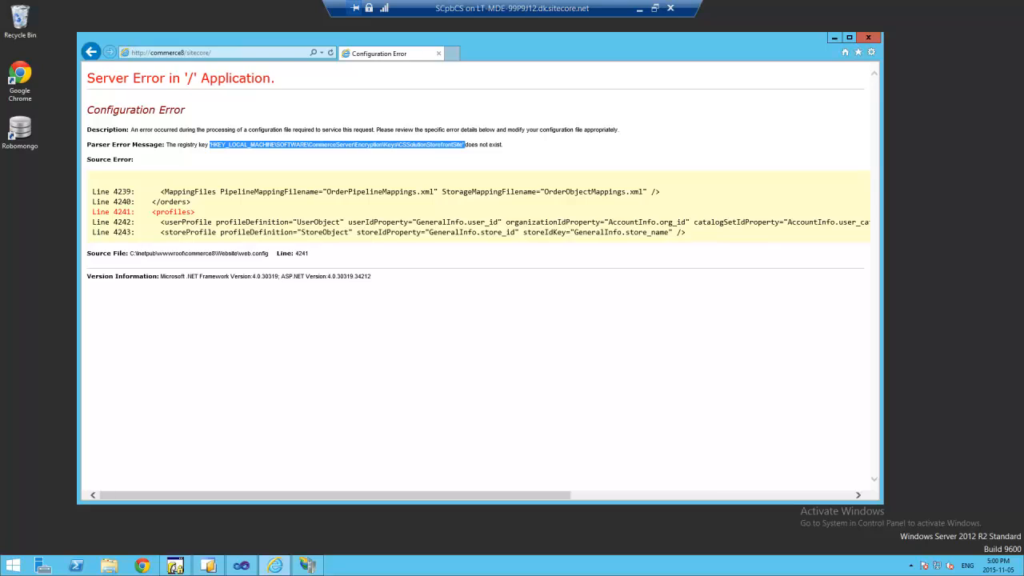
{"action": "left_click", "coordinate": [14, 566]}
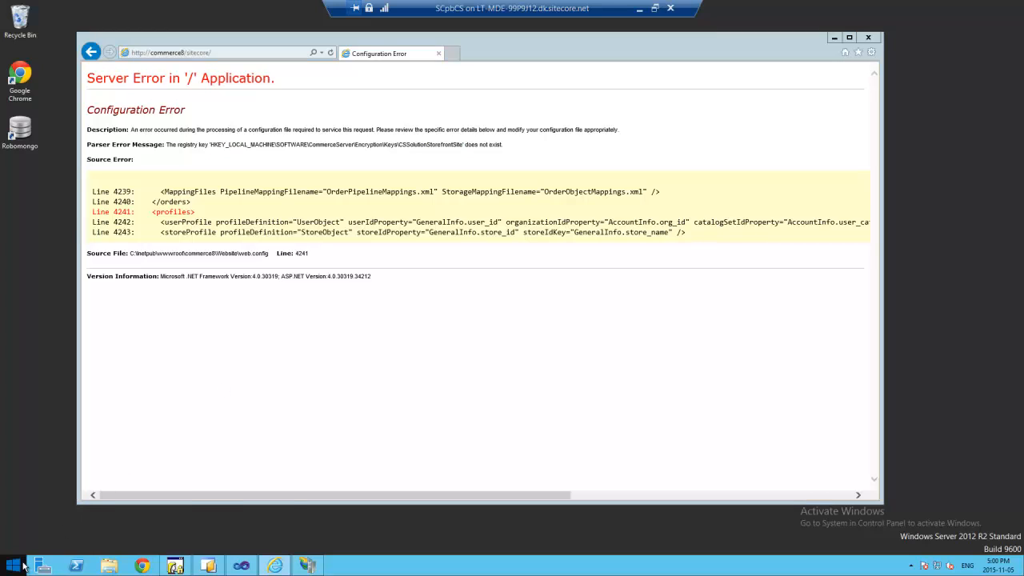
{"action": "left_click", "coordinate": [21, 566]}
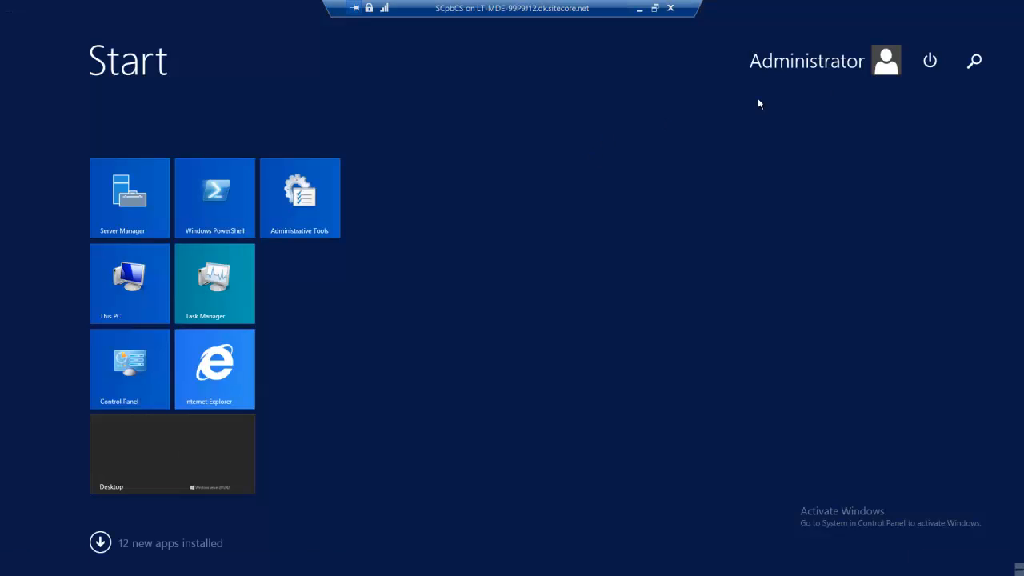
- Search apps for 'tools command' and launch the Tools command prompt result
{"action": "left_click", "coordinate": [974, 62]}
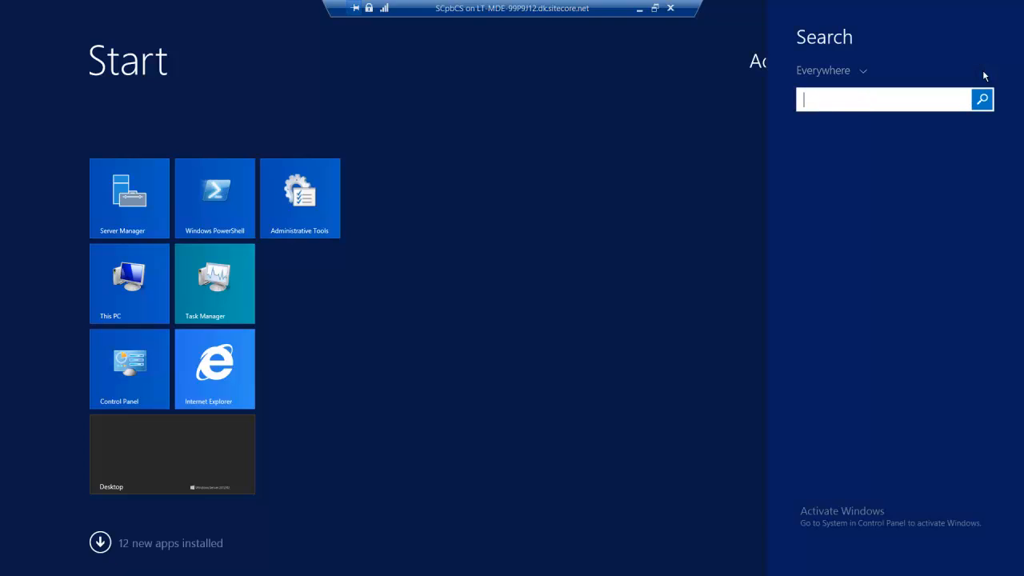
{"action": "type", "text": "tools com"}
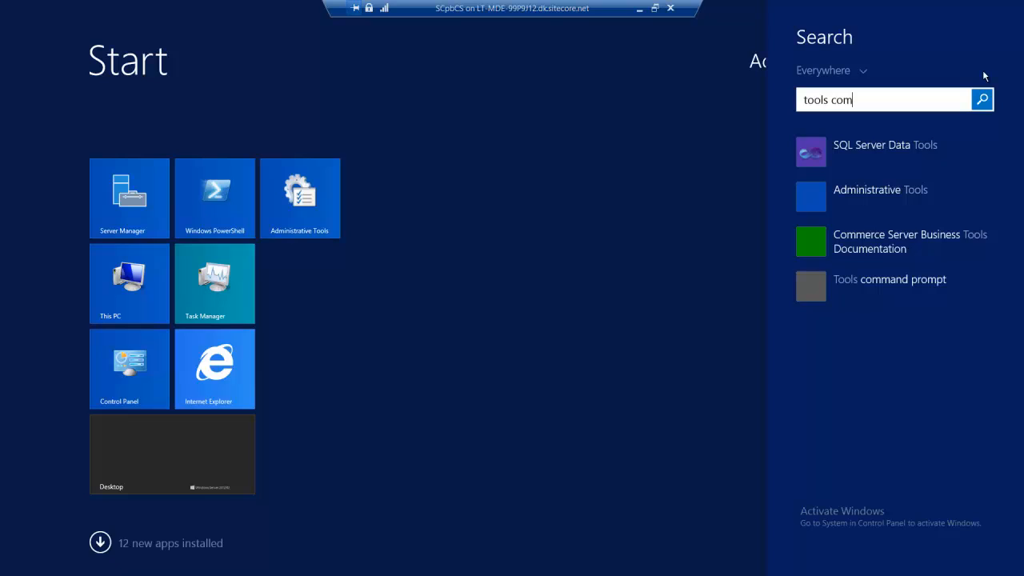
{"action": "type", "text": "mand"}
{"action": "key", "text": "Down"}
{"action": "key", "text": "Down"}
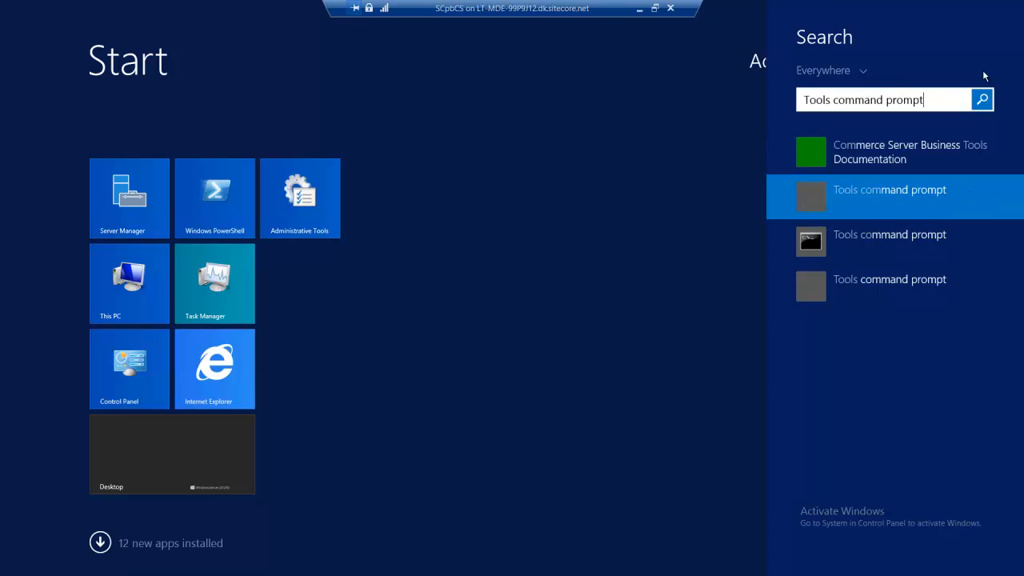
{"action": "key", "text": "Down"}
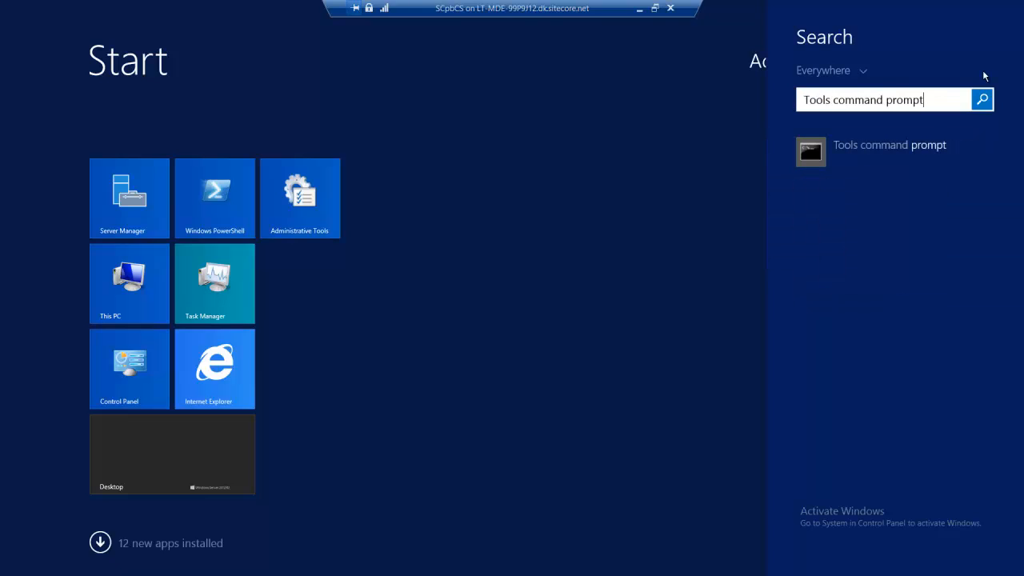
{"action": "key", "text": "Return"}
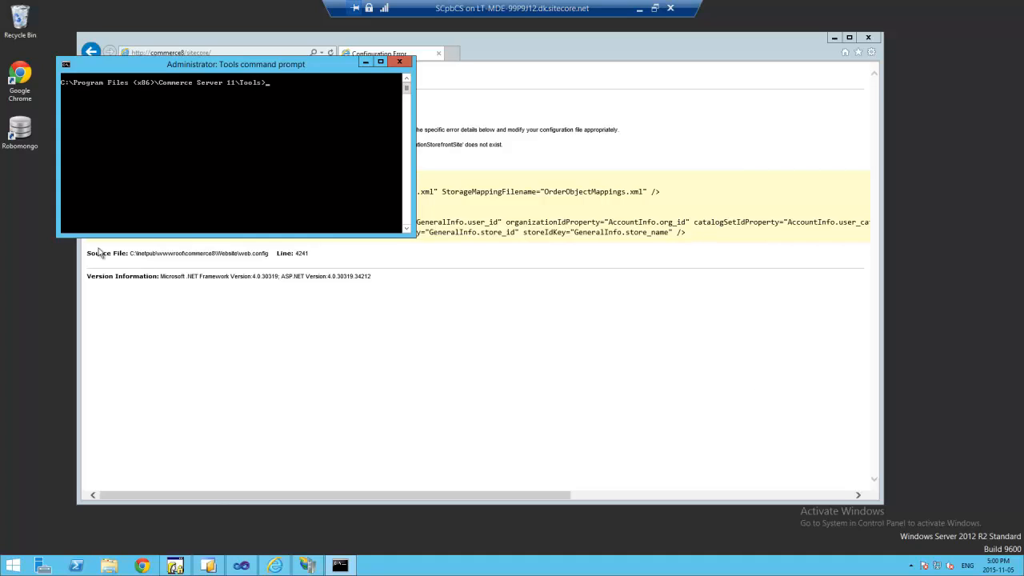
- Paste and run the ProfileKeyManager /kn command to generate profileEncryptionKeys.xml
{"action": "key", "text": "ctrl+v"}
{"action": "right_click", "coordinate": [319, 150]}
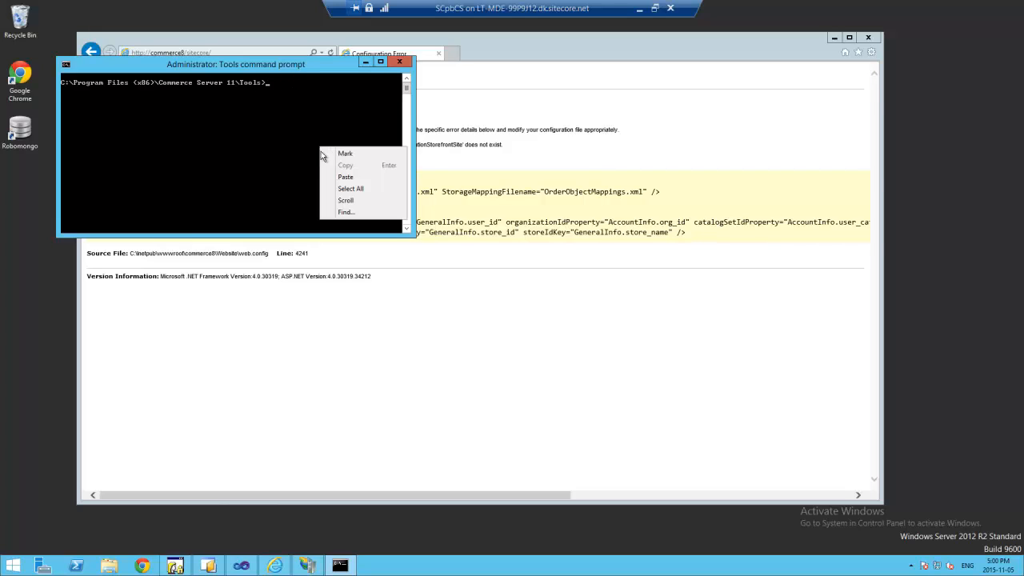
{"action": "left_click", "coordinate": [333, 179]}
{"action": "key", "text": "Return"}
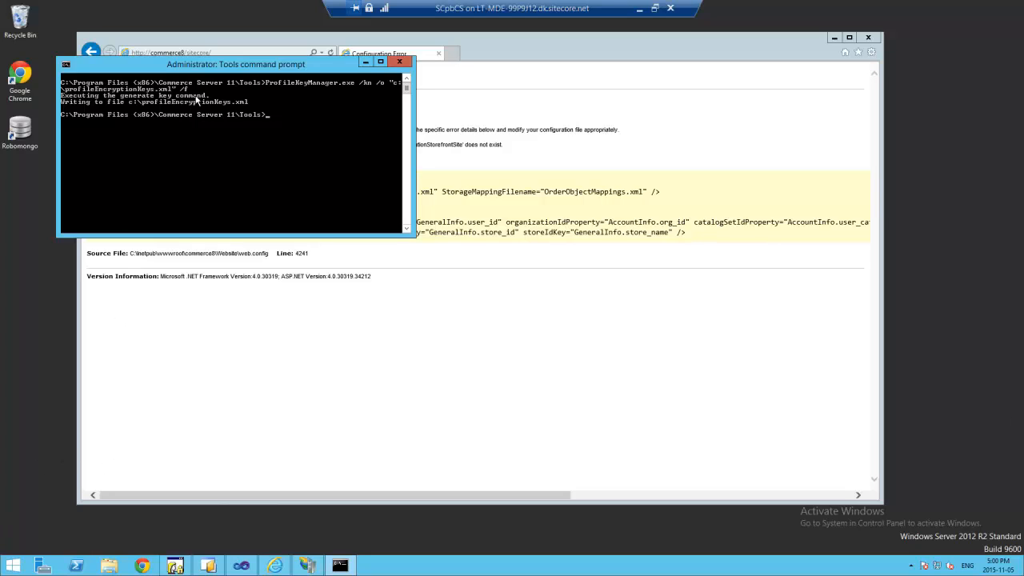
- Run the /ke commands storing the keys under CSSolutionStorefrontSite, including the Wow6432Node path
{"action": "right_click", "coordinate": [314, 158]}
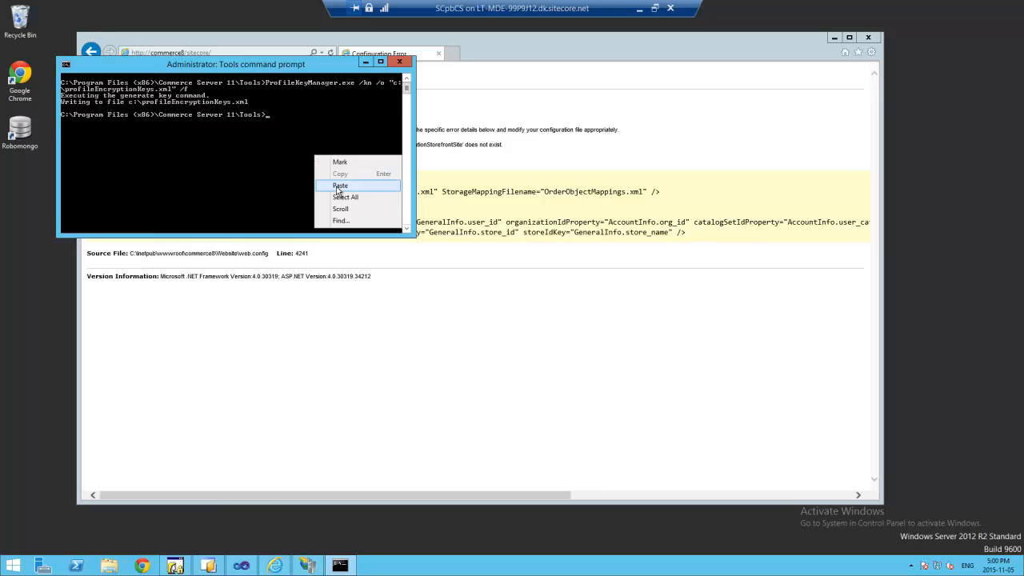
{"action": "left_click", "coordinate": [337, 187]}
{"action": "key", "text": "Return"}
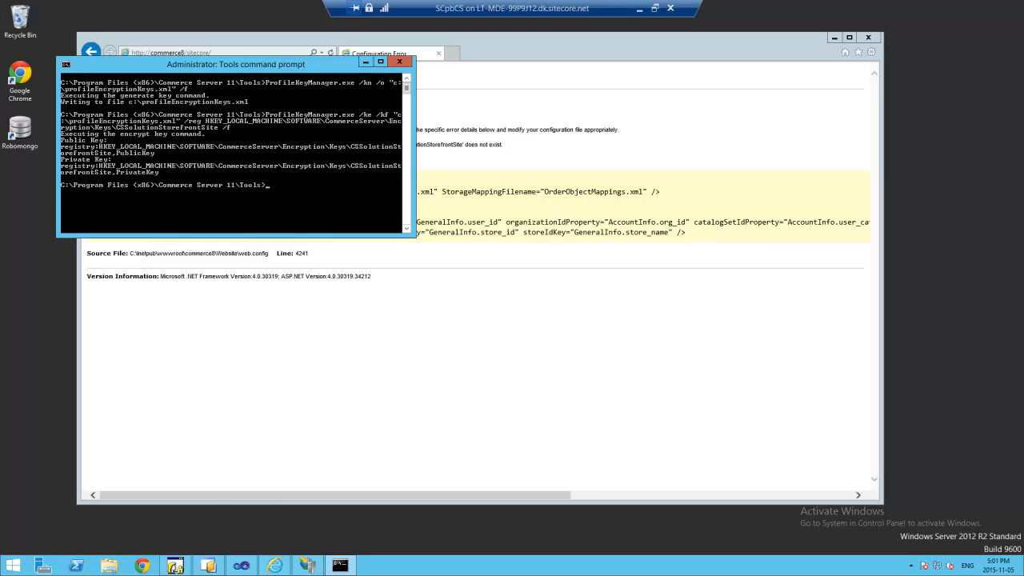
{"action": "right_click", "coordinate": [305, 195]}
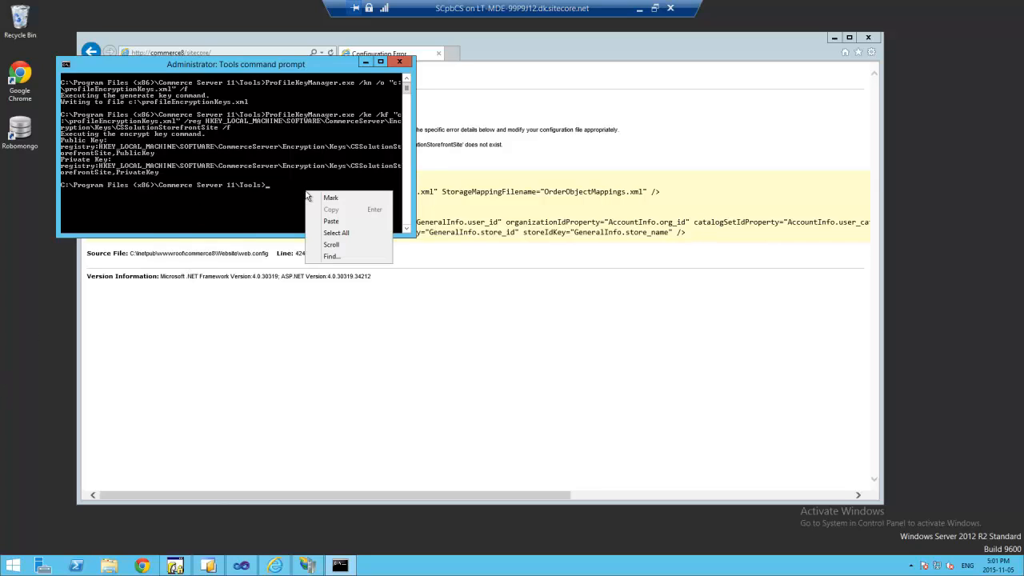
{"action": "left_click", "coordinate": [342, 223]}
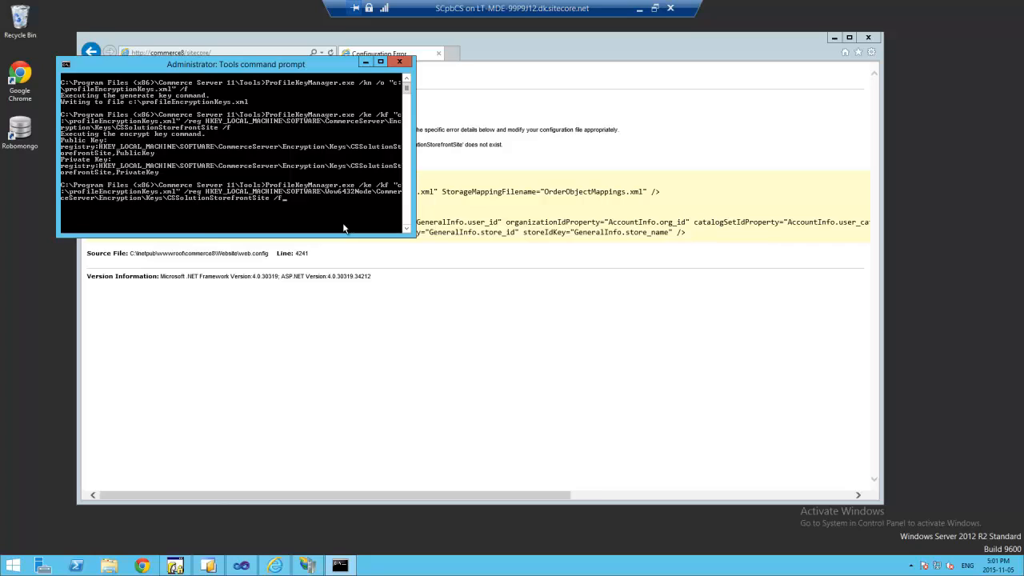
{"action": "key", "text": "Return"}
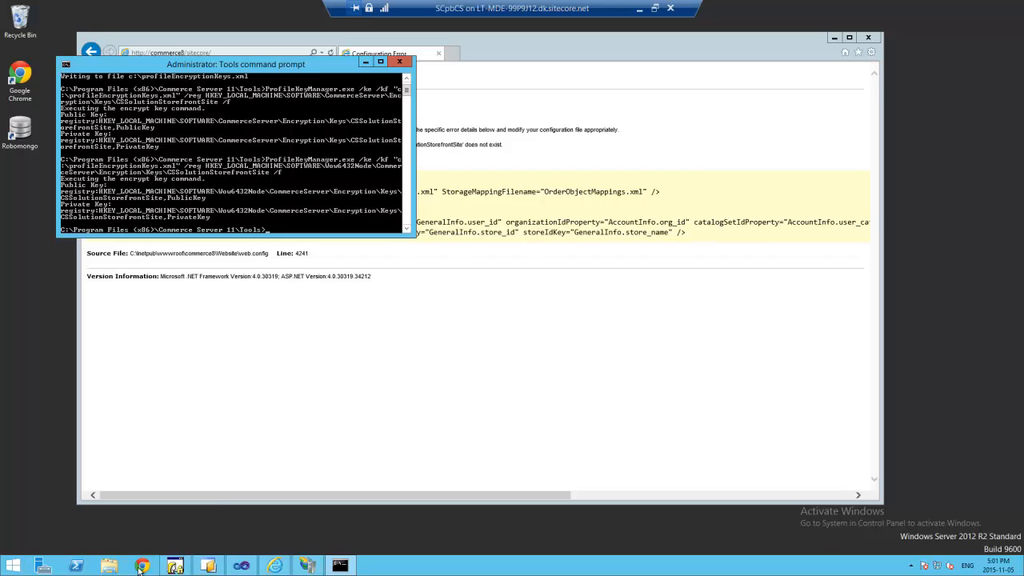
- Find the <profiles> element in Web.config using the quick search
{"action": "left_click", "coordinate": [242, 566]}
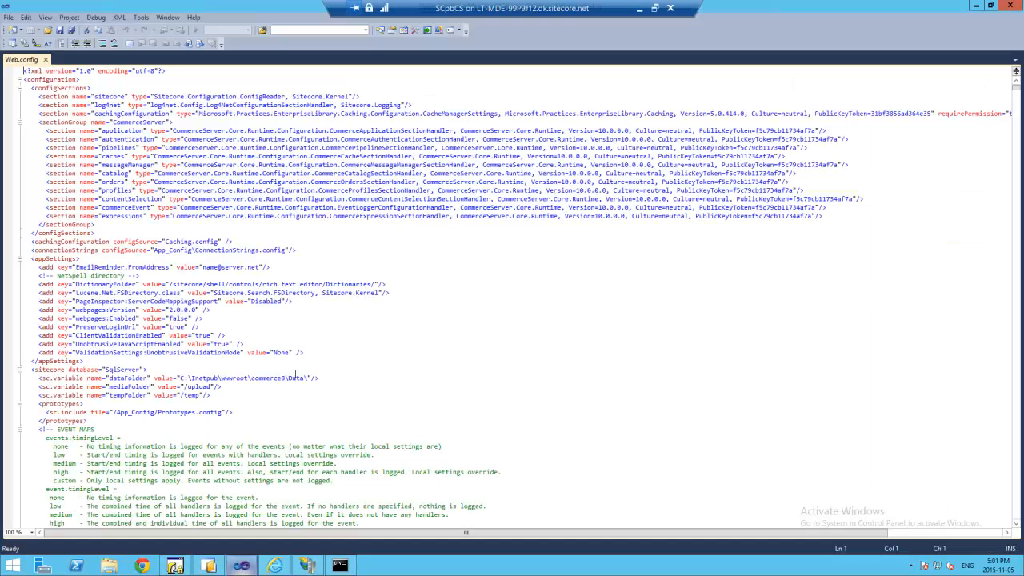
{"action": "left_click", "coordinate": [192, 130]}
{"action": "key", "text": "ctrl+f"}
{"action": "type", "text": "<p"}
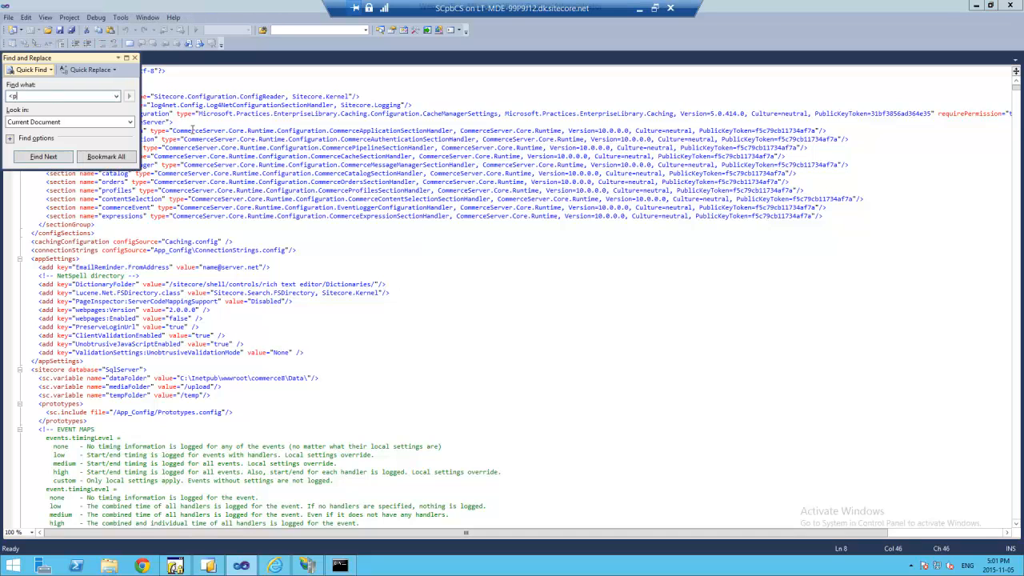
{"action": "type", "text": "rofile>"}
{"action": "key", "text": "Return"}
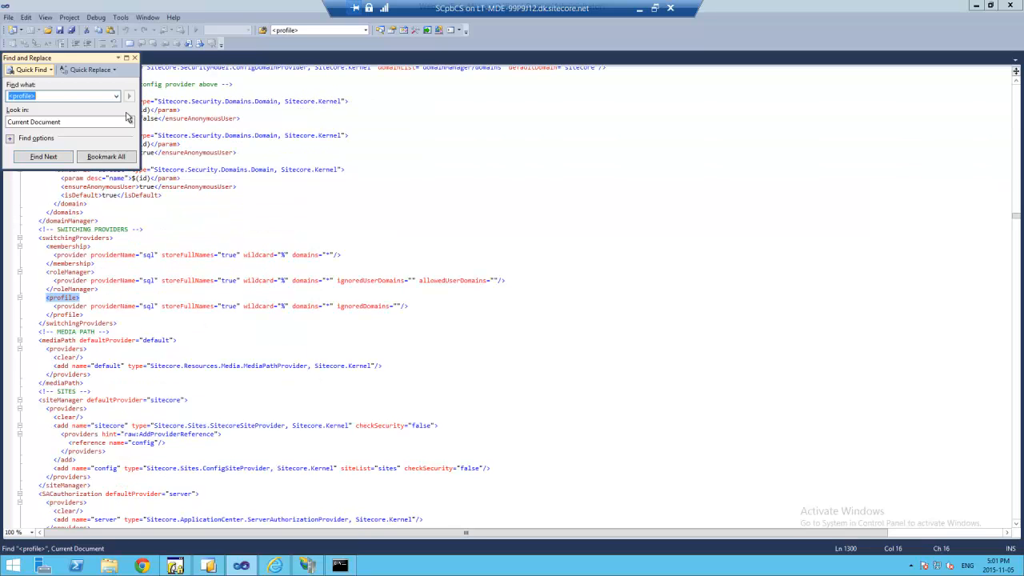
{"action": "left_click", "coordinate": [64, 96]}
{"action": "left_click", "coordinate": [38, 157]}
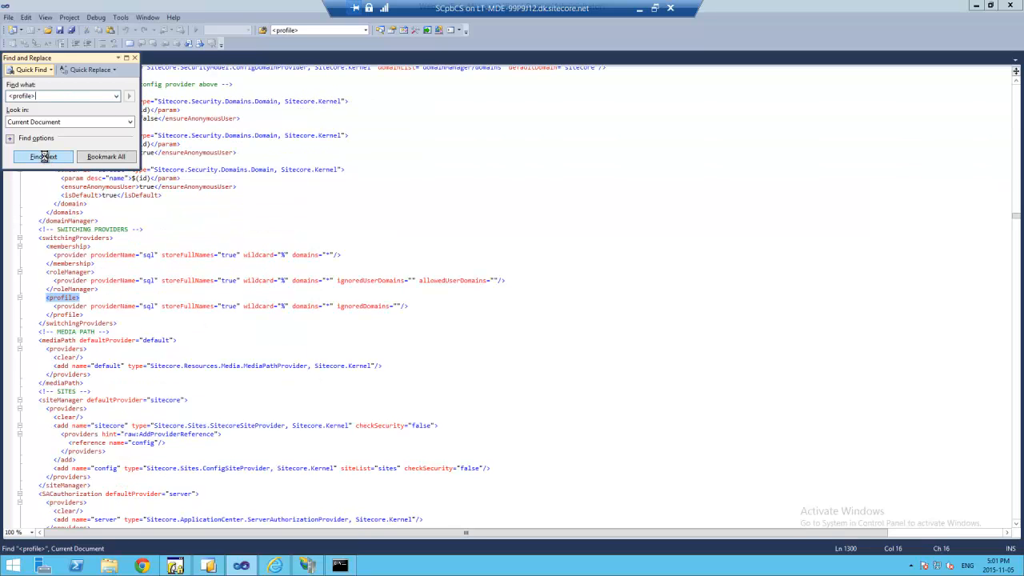
{"action": "left_click", "coordinate": [516, 302]}
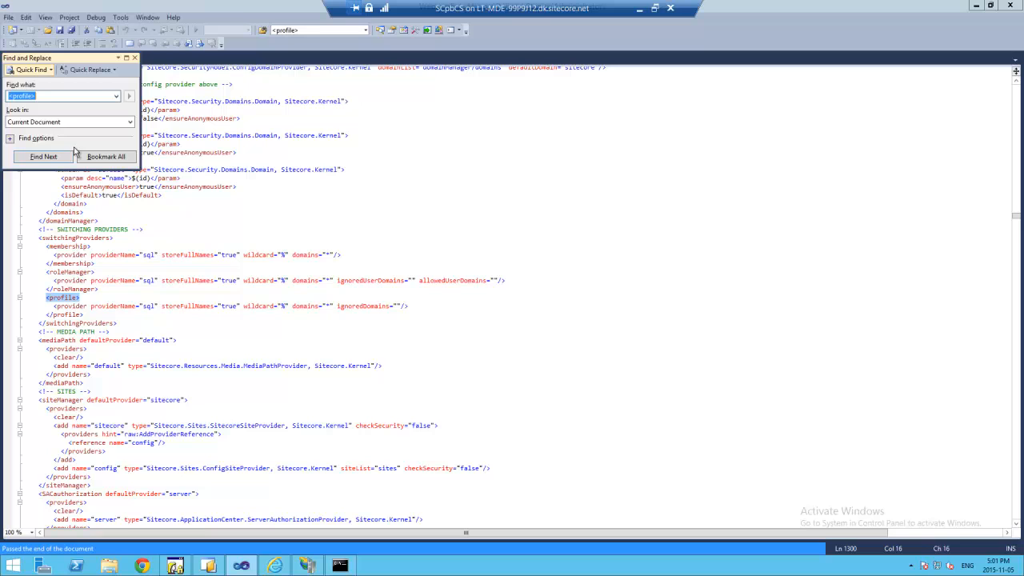
{"action": "left_click", "coordinate": [48, 95]}
{"action": "type", "text": "s"}
{"action": "key", "text": "Return"}
- Select the CSSolutionStorefrontSite name in the publicKey registry path and compare it with the command prompt
{"action": "left_click", "coordinate": [480, 332]}
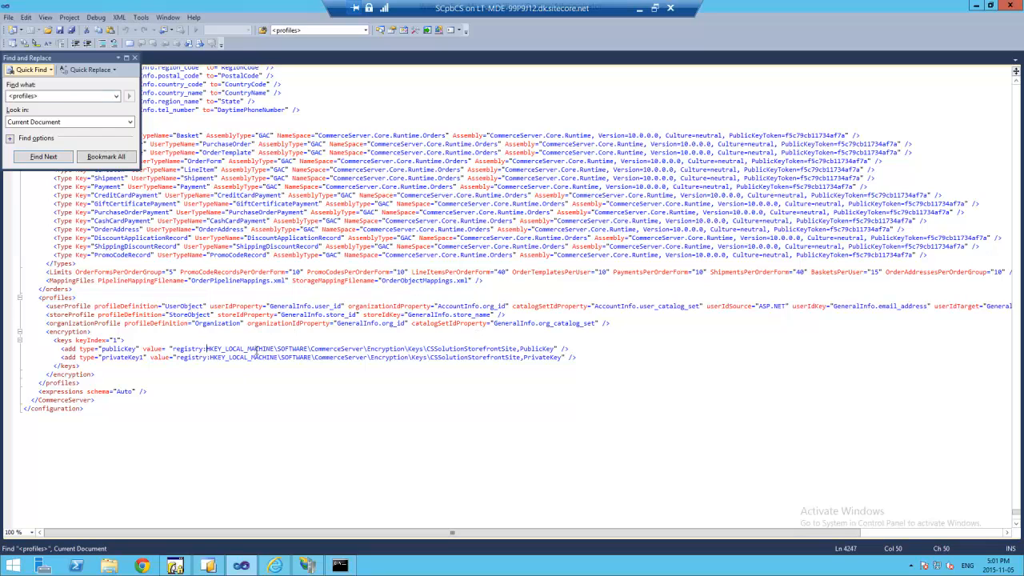
{"action": "left_click_drag", "start_coordinate": [253, 353], "coordinate": [517, 349]}
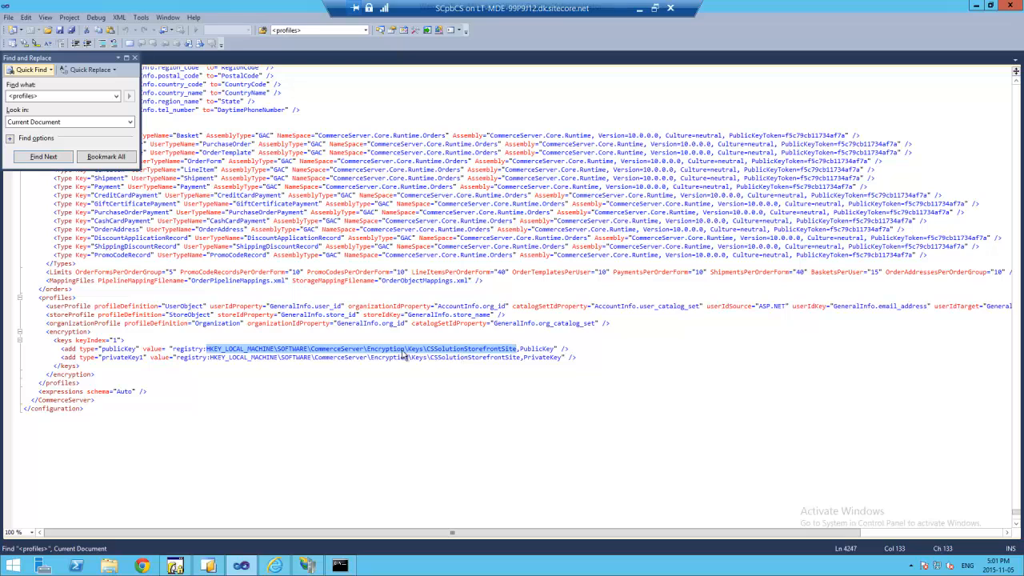
{"action": "double_click", "coordinate": [451, 349]}
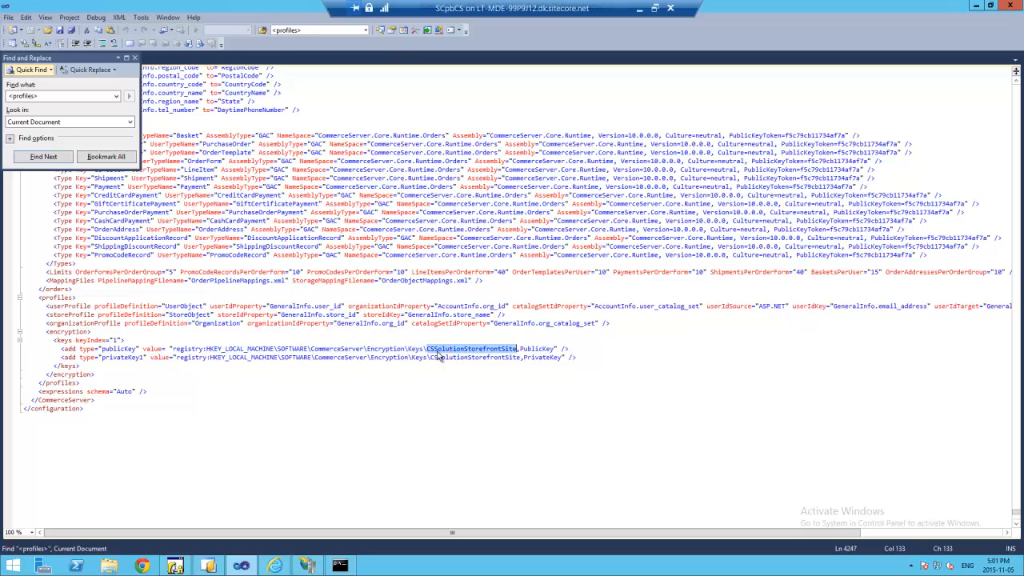
{"action": "left_click", "coordinate": [357, 568]}
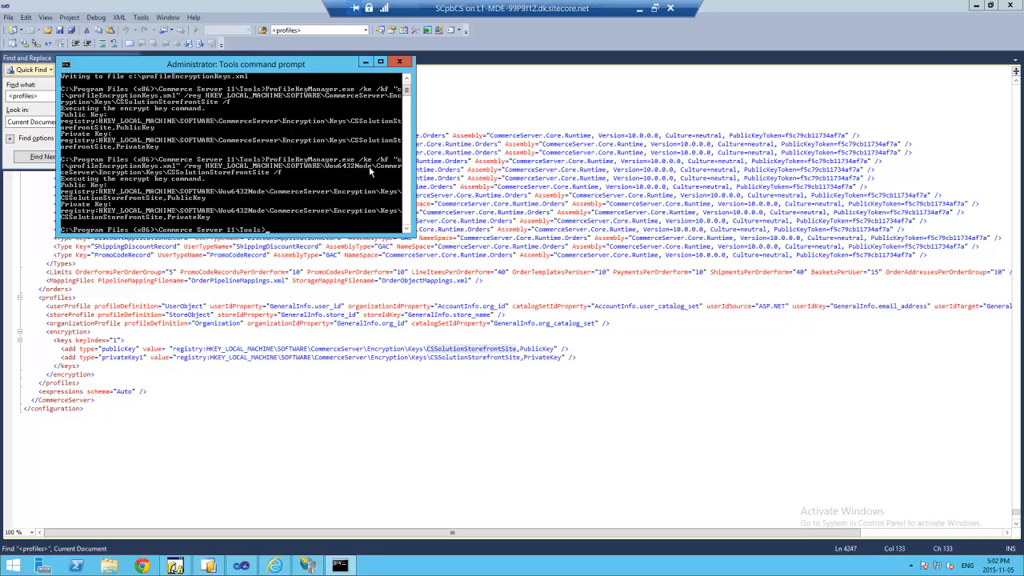
{"action": "left_click", "coordinate": [425, 367]}
{"action": "left_click", "coordinate": [152, 128]}
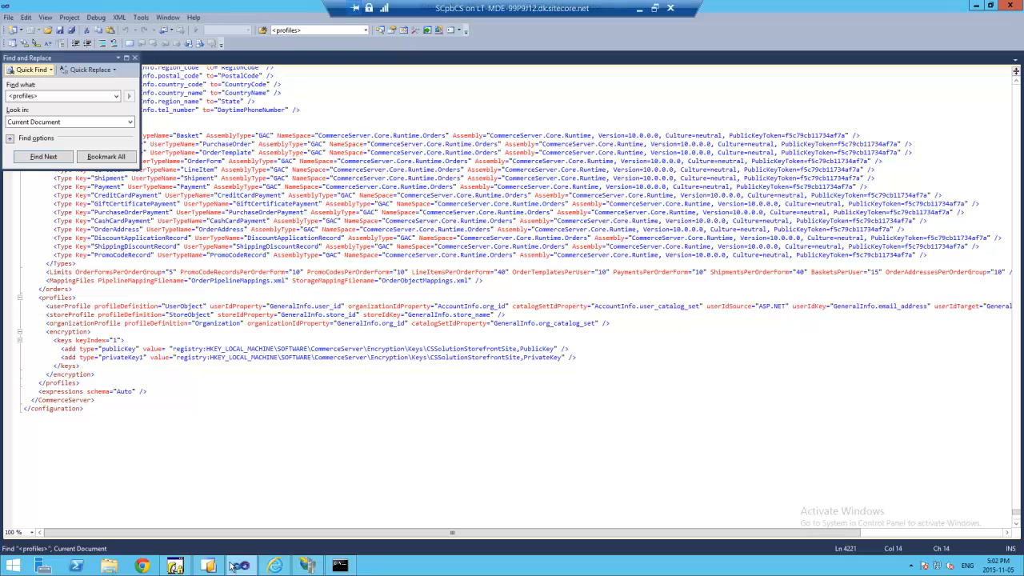
- Refresh the commerce8 site in Internet Explorer
{"action": "left_click", "coordinate": [280, 571]}
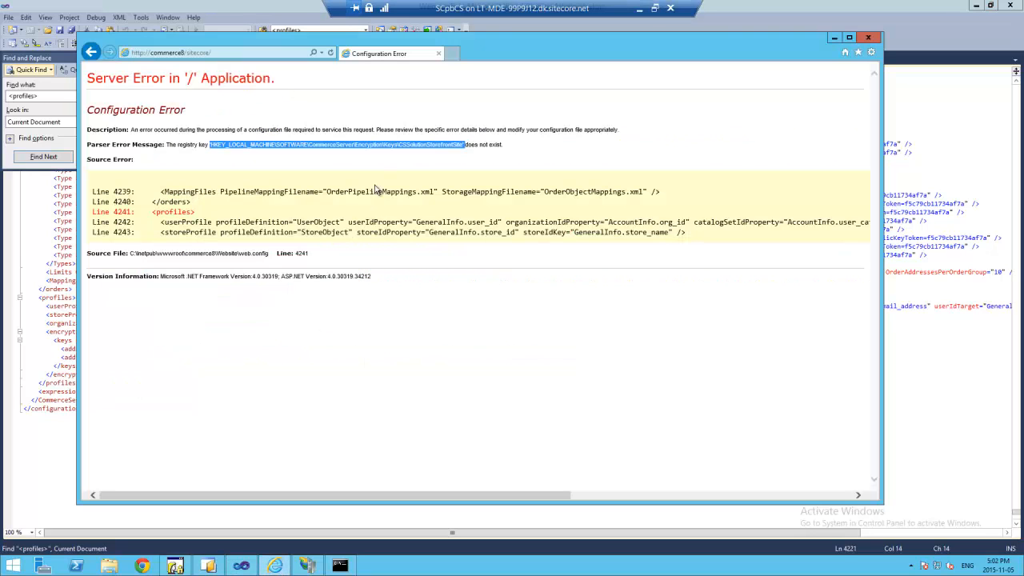
{"action": "left_click", "coordinate": [332, 53]}
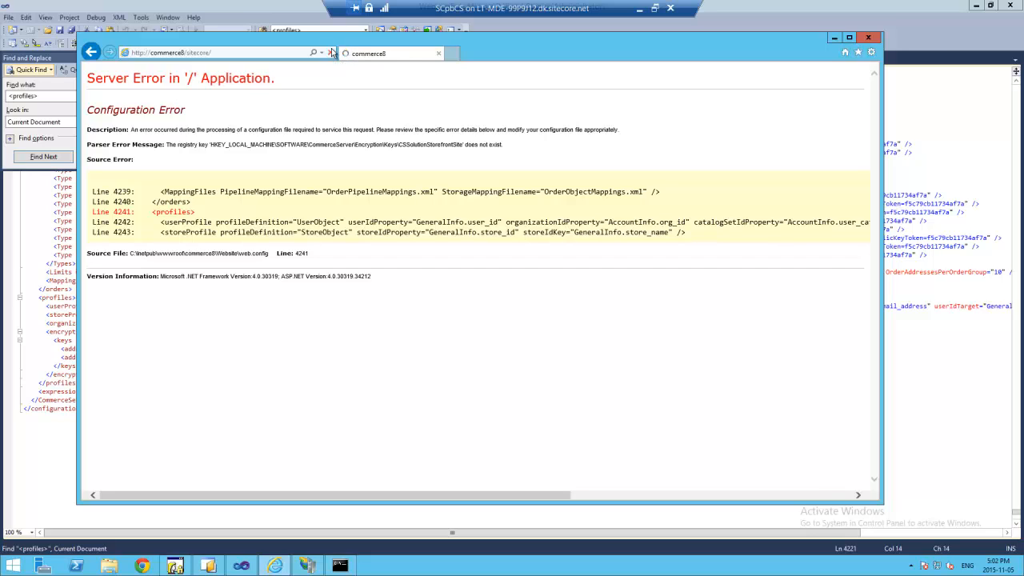
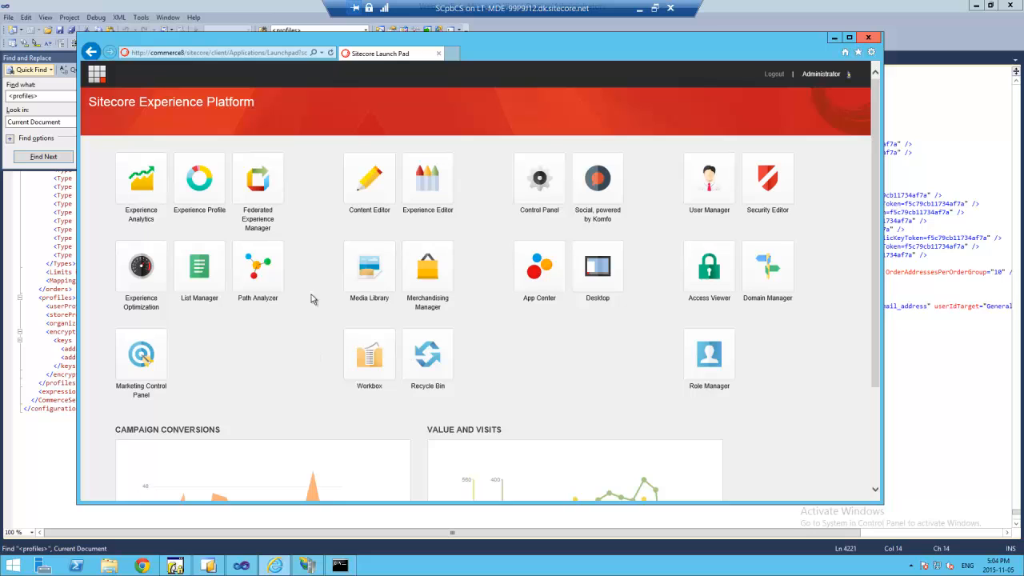
- Open the Content Editor and expand Sitecore Commerce > Catalog Management > Catalogs > Adventure Works Catalog
{"action": "left_click", "coordinate": [368, 186]}
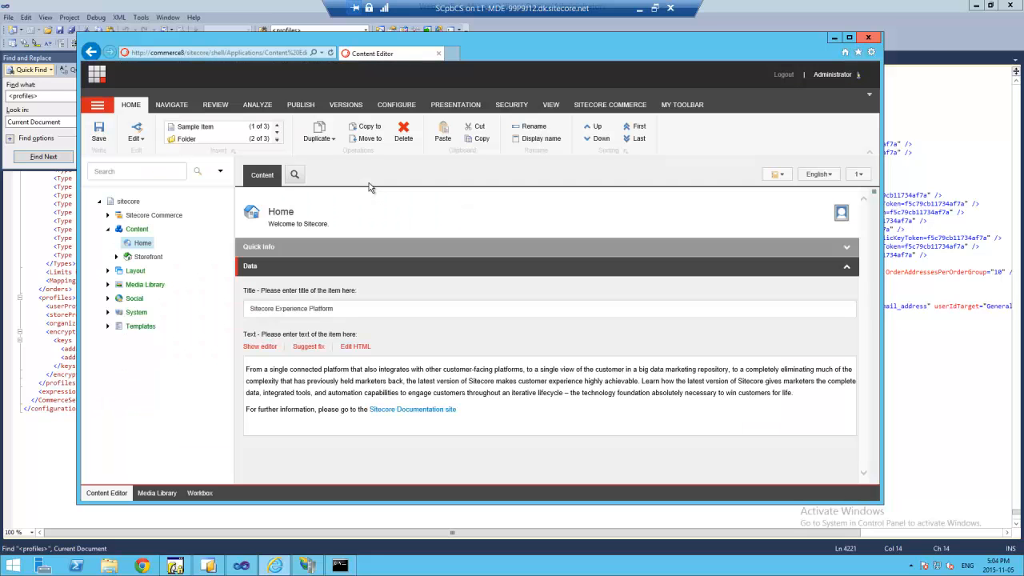
{"action": "left_click", "coordinate": [108, 217]}
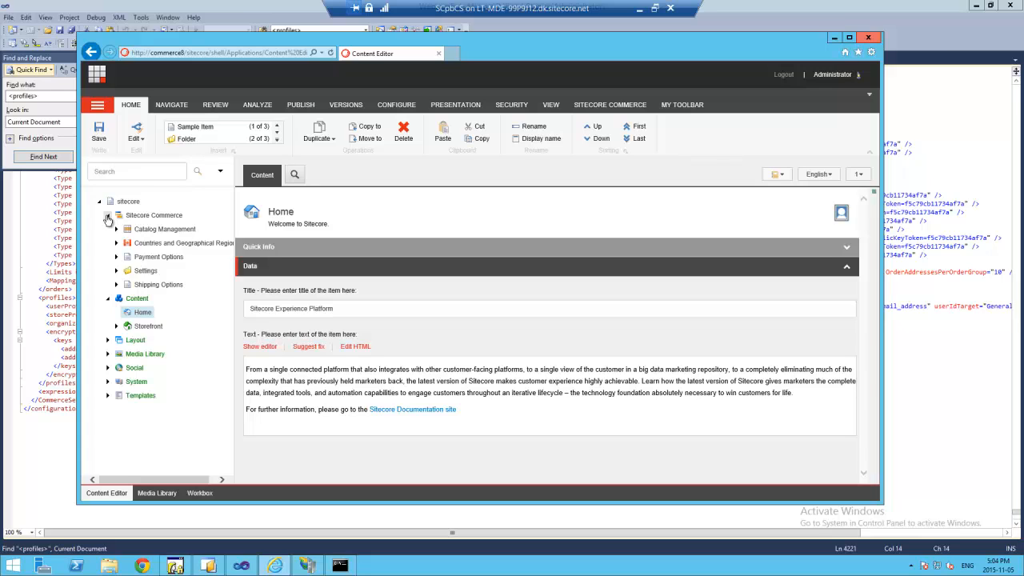
{"action": "left_click", "coordinate": [116, 229]}
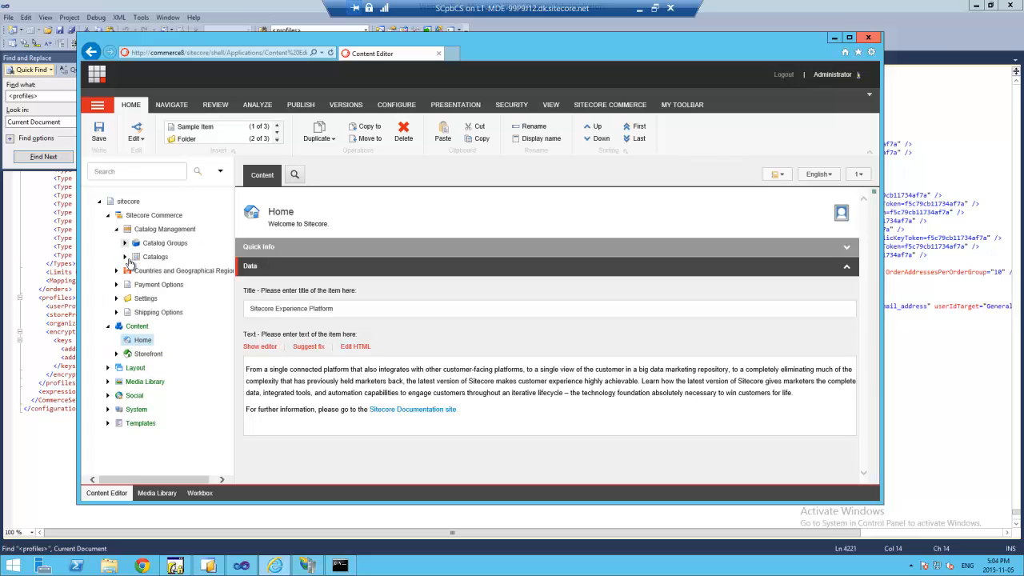
{"action": "left_click", "coordinate": [125, 257]}
{"action": "left_click", "coordinate": [134, 271]}
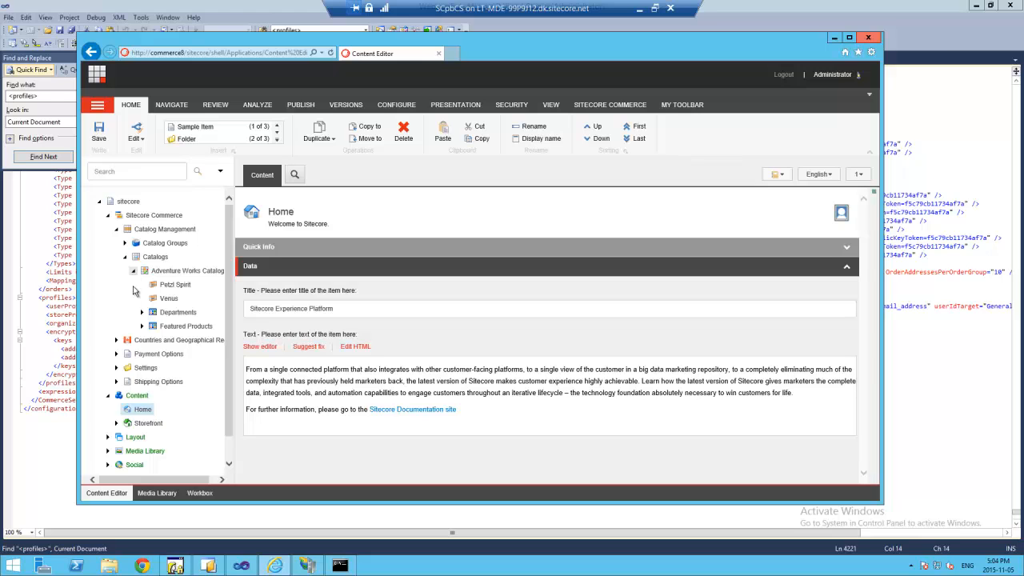
- Expand Featured Products and Departments to list Gift Card, Backpacks, Boots and more
{"action": "left_click", "coordinate": [141, 326]}
{"action": "left_click", "coordinate": [142, 312]}
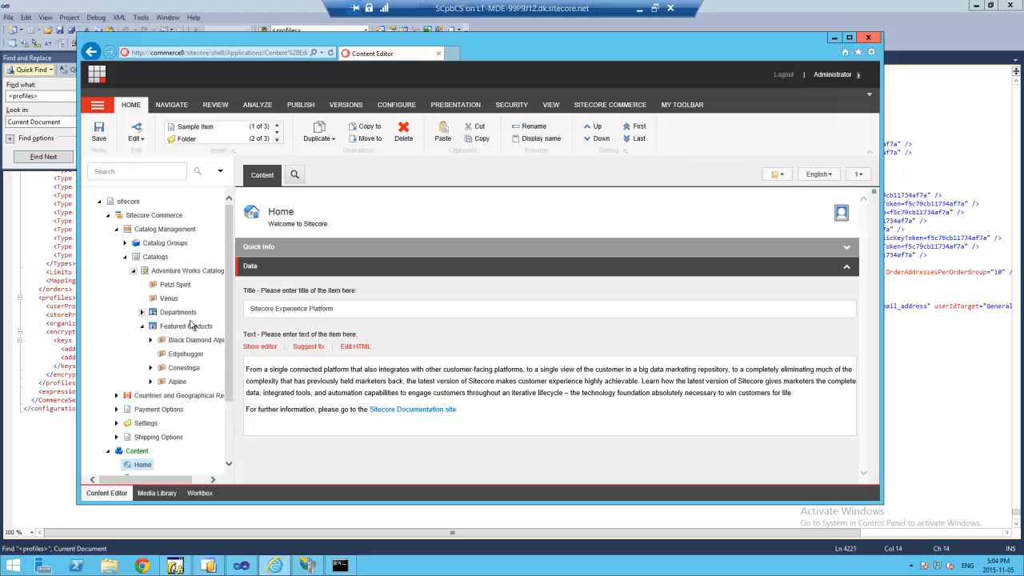
{"action": "left_click_drag", "start_coordinate": [231, 320], "coordinate": [228, 225]}
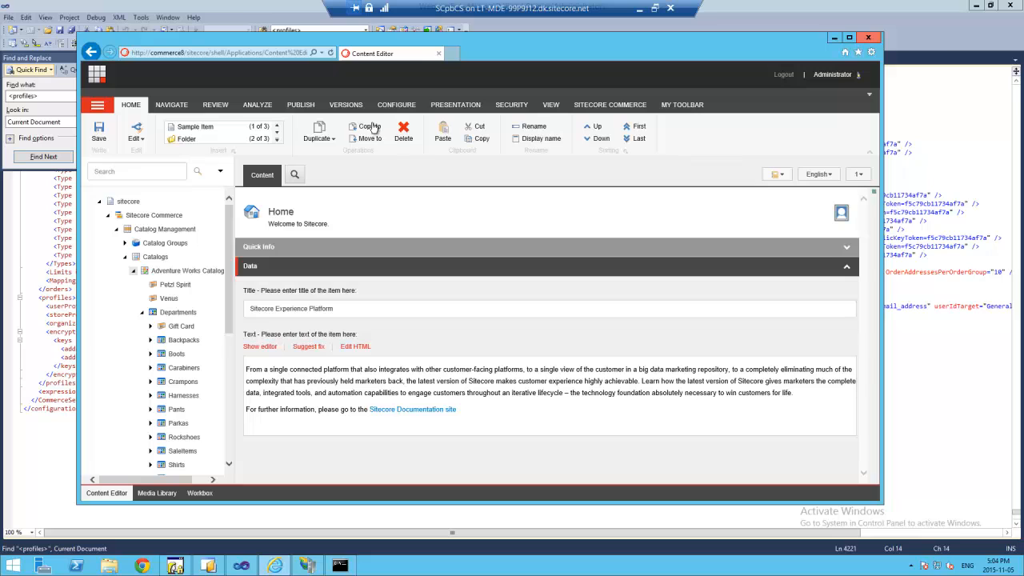
{"action": "left_click", "coordinate": [307, 106]}
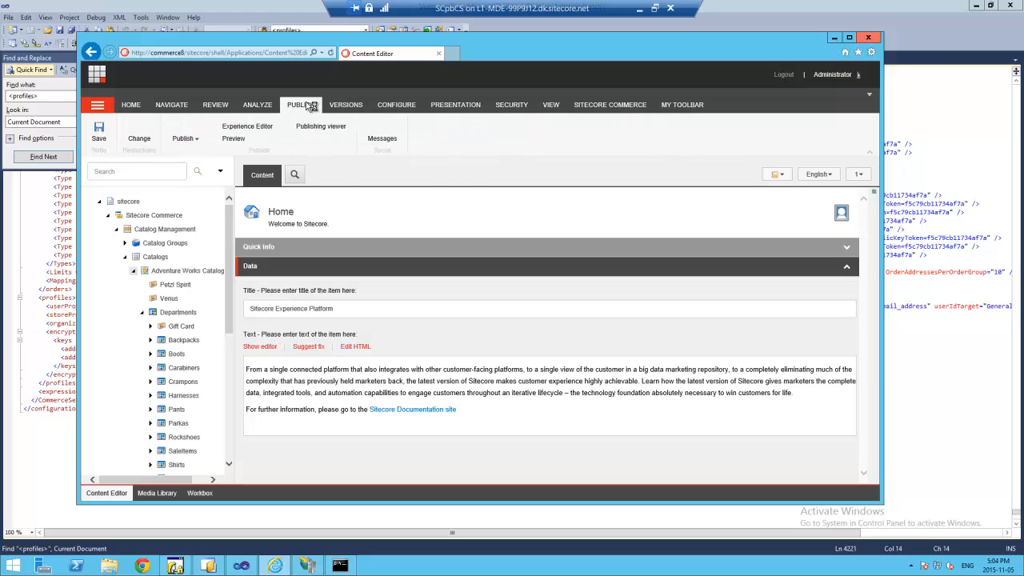
- Republish the whole site in all languages, confirming the full republish of 26788 items
{"action": "left_click", "coordinate": [192, 140]}
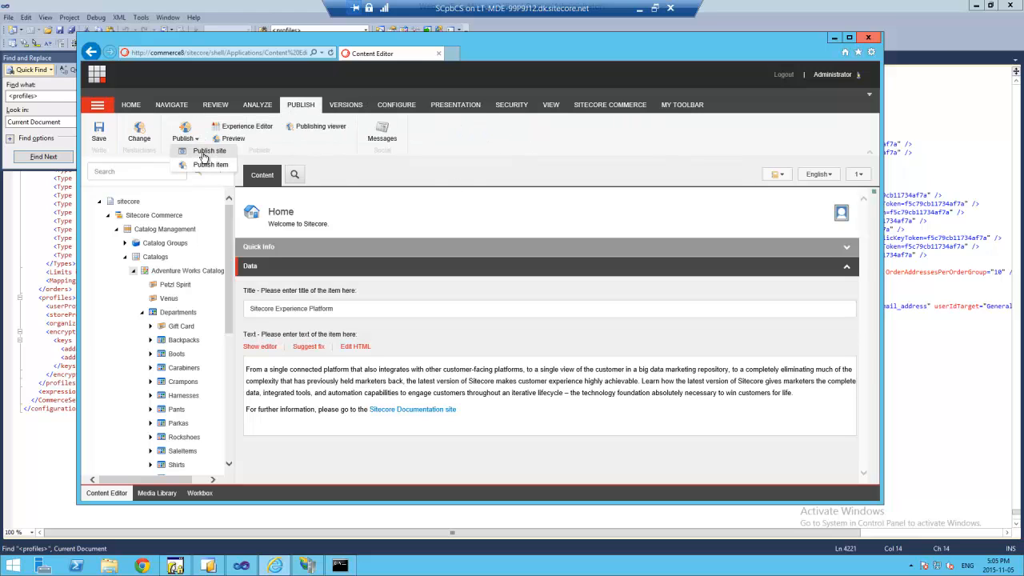
{"action": "left_click", "coordinate": [204, 156]}
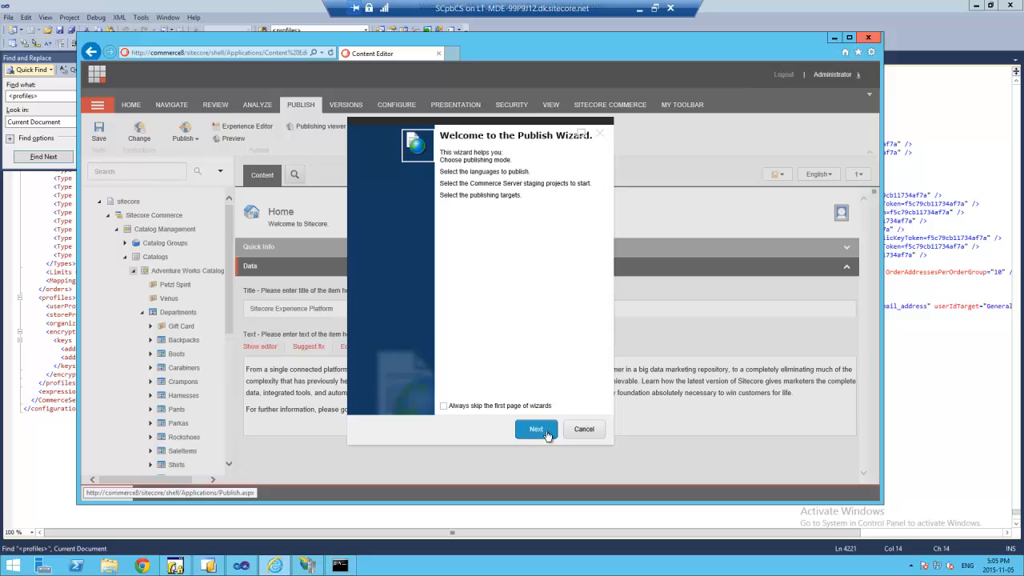
{"action": "left_click", "coordinate": [536, 429]}
{"action": "left_click", "coordinate": [358, 200]}
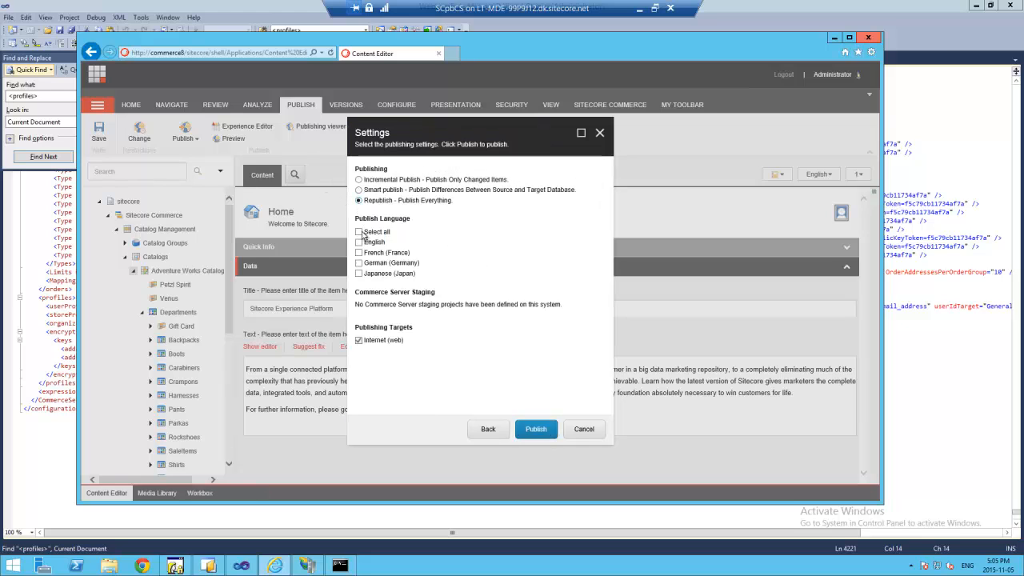
{"action": "left_click", "coordinate": [359, 232]}
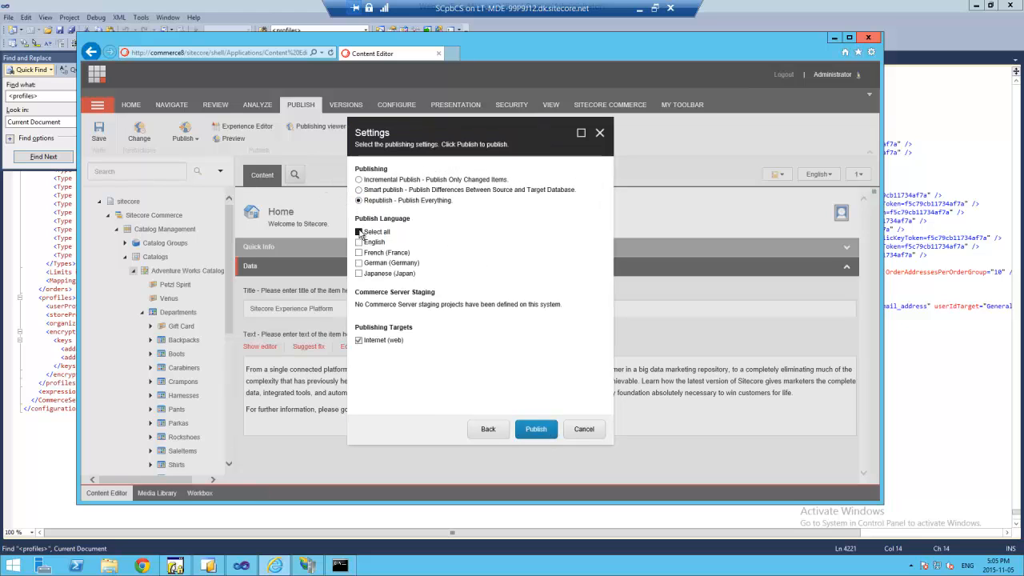
{"action": "left_click", "coordinate": [536, 432]}
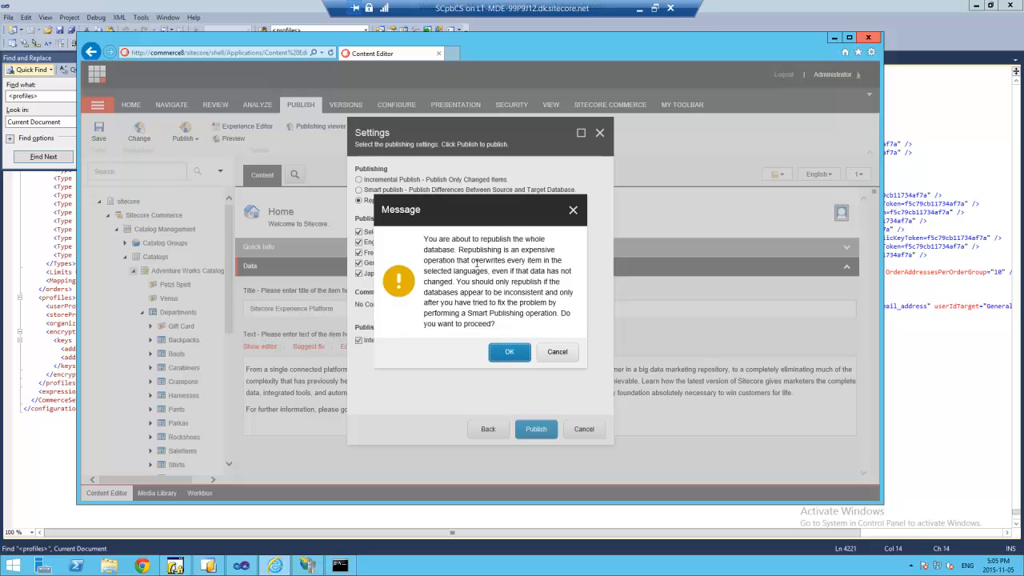
{"action": "left_click", "coordinate": [503, 352]}
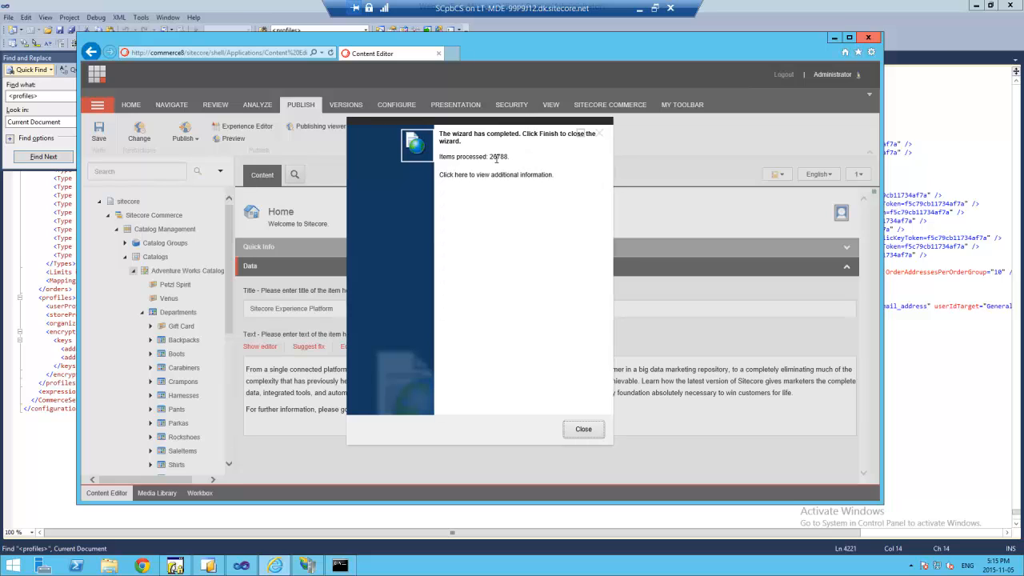
{"action": "left_click", "coordinate": [593, 431]}
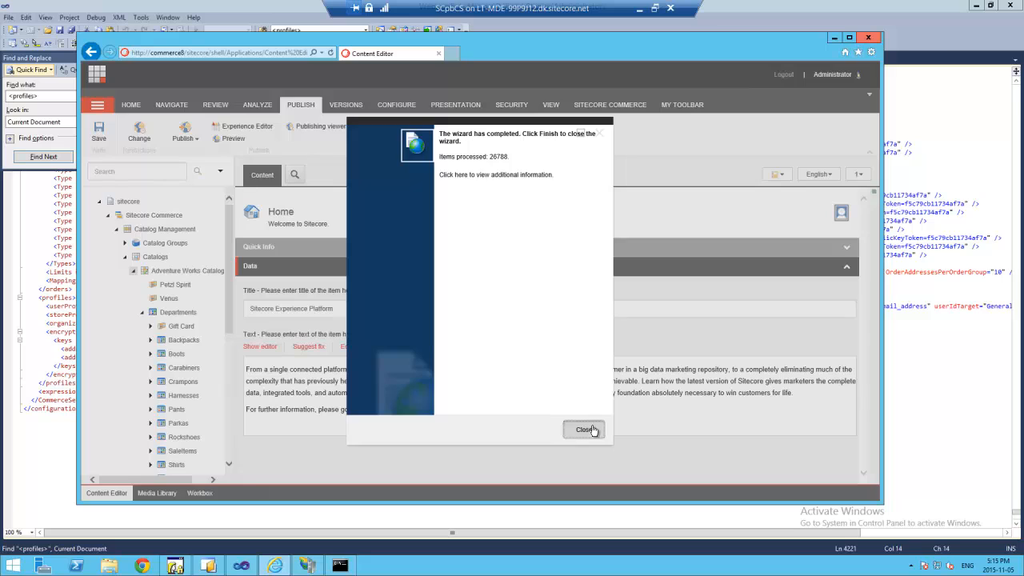
{"action": "left_click", "coordinate": [97, 74]}
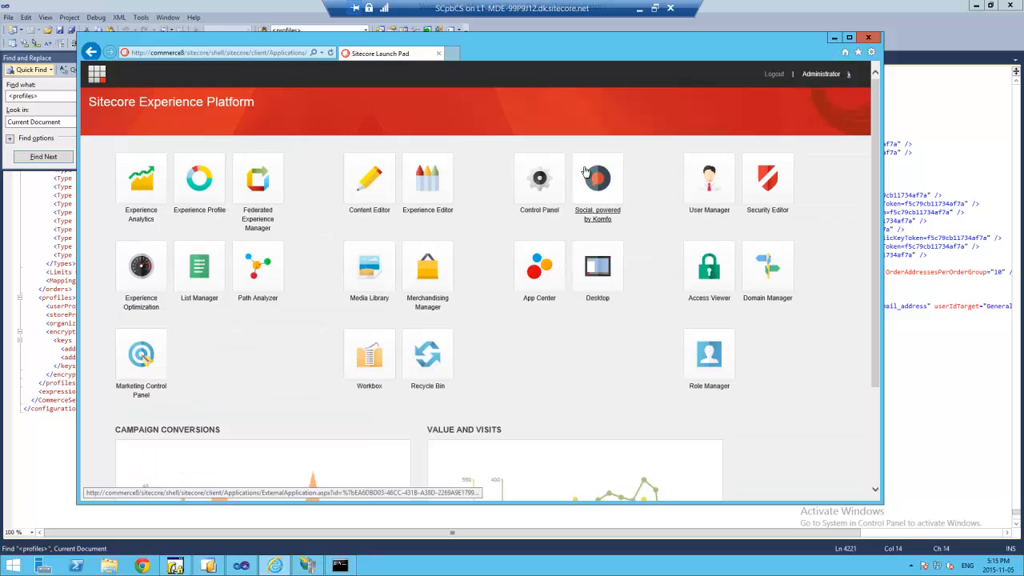
- Select and rebuild all local search indexes in the Control Panel's Indexing manager
{"action": "left_click", "coordinate": [538, 200]}
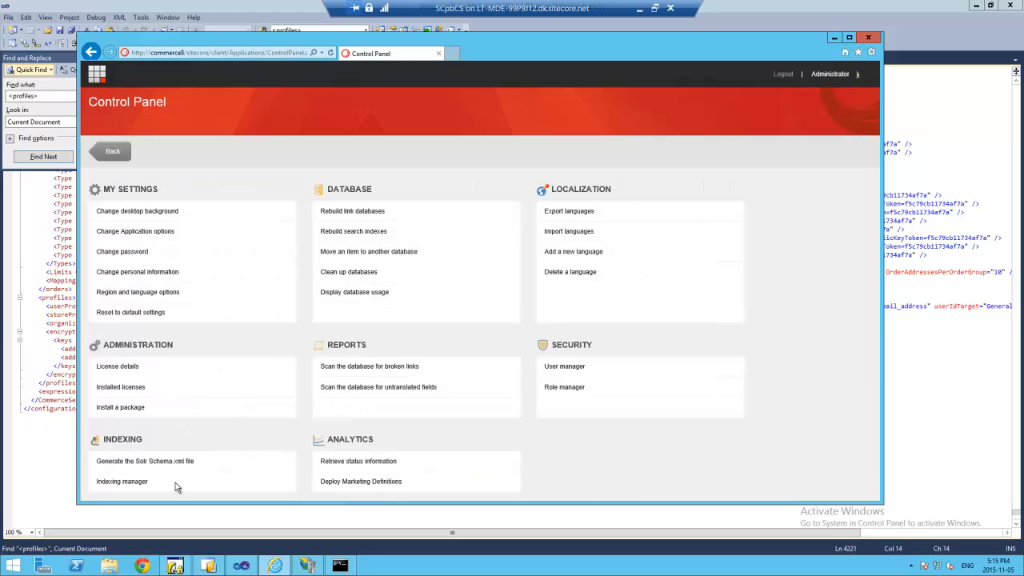
{"action": "left_click", "coordinate": [130, 482]}
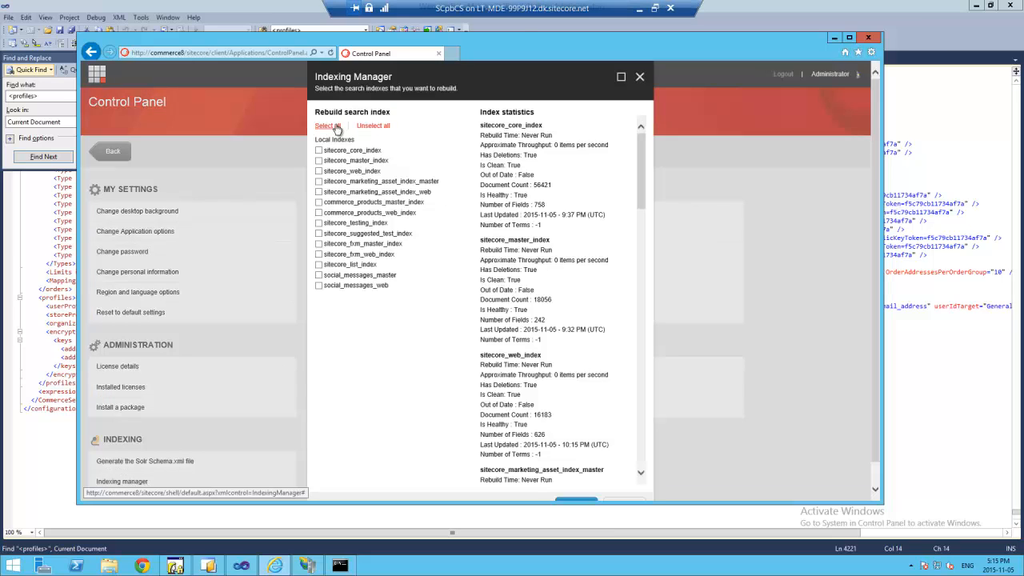
{"action": "left_click", "coordinate": [336, 126]}
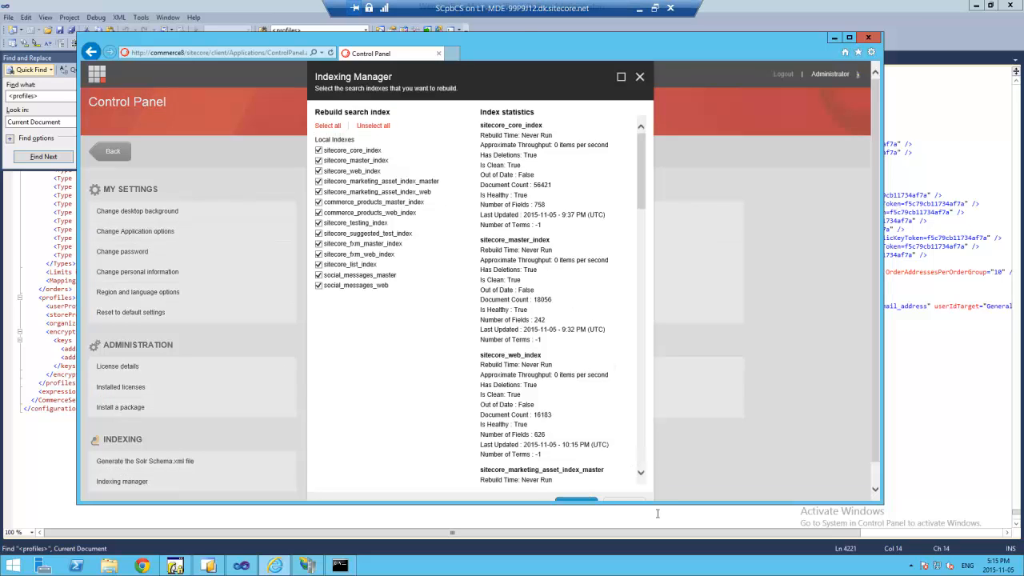
{"action": "left_click_drag", "start_coordinate": [622, 504], "coordinate": [621, 522]}
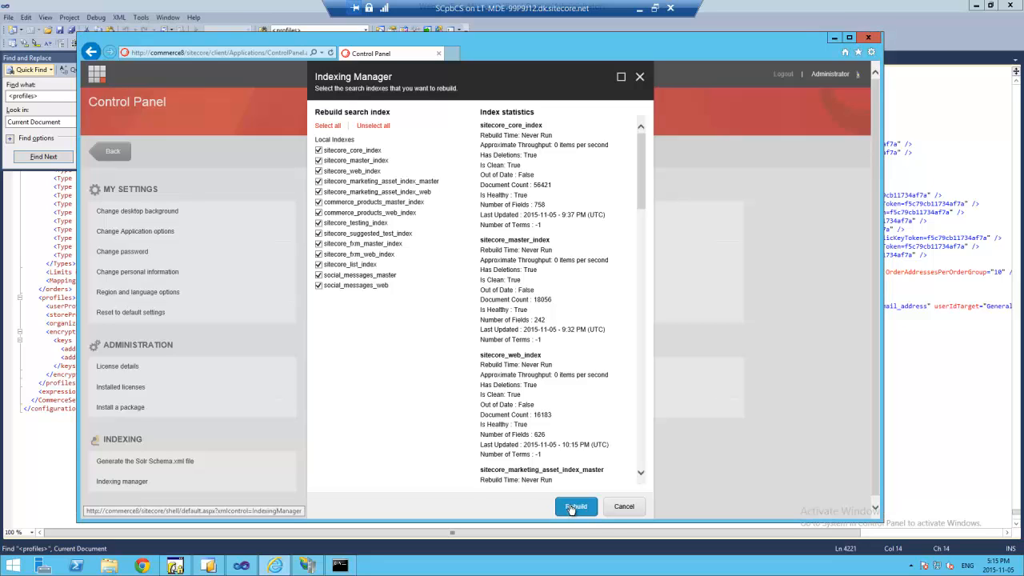
{"action": "left_click", "coordinate": [572, 505]}
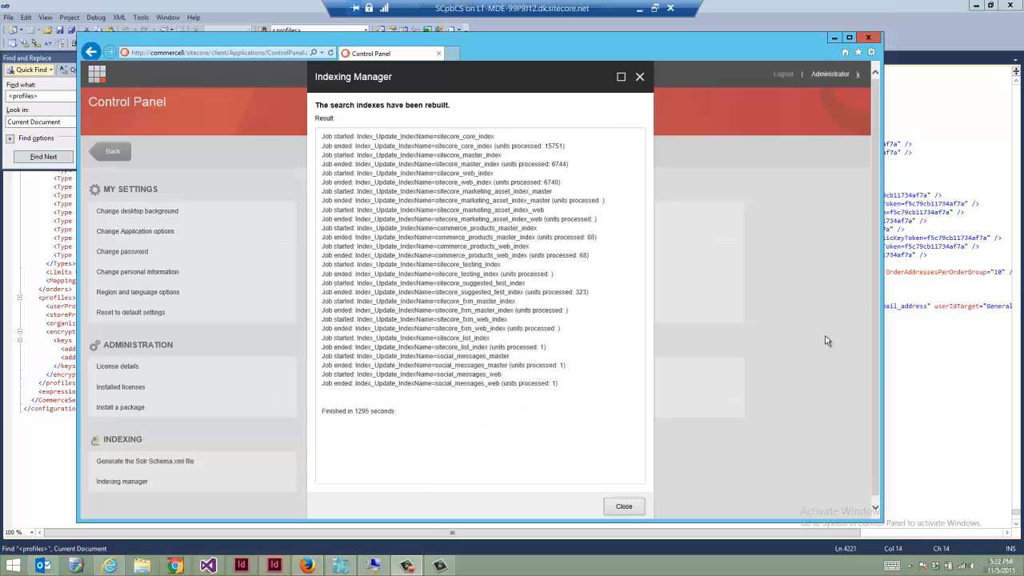
{"action": "left_click", "coordinate": [633, 509]}
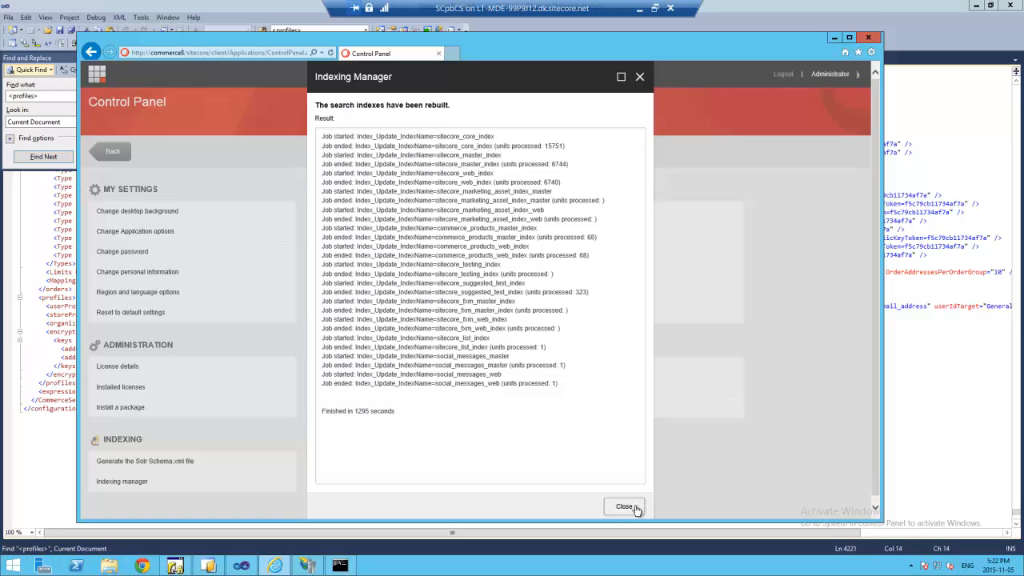
{"action": "left_click", "coordinate": [636, 508]}
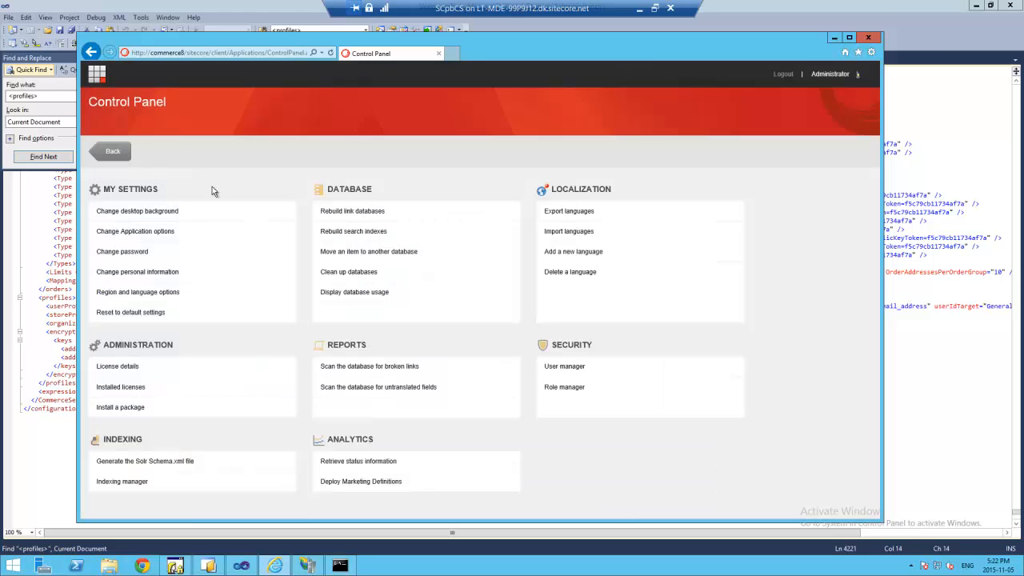
{"action": "left_click", "coordinate": [96, 82]}
{"action": "left_click", "coordinate": [389, 195]}
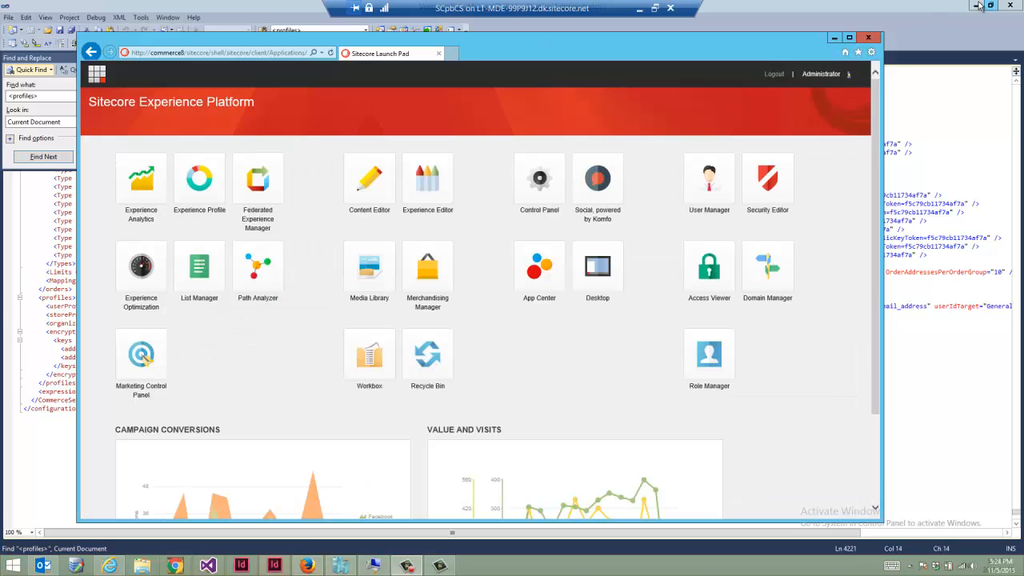
- Close the console window, then preview the Storefront Home item from the Content Editor
{"action": "left_click", "coordinate": [977, 6]}
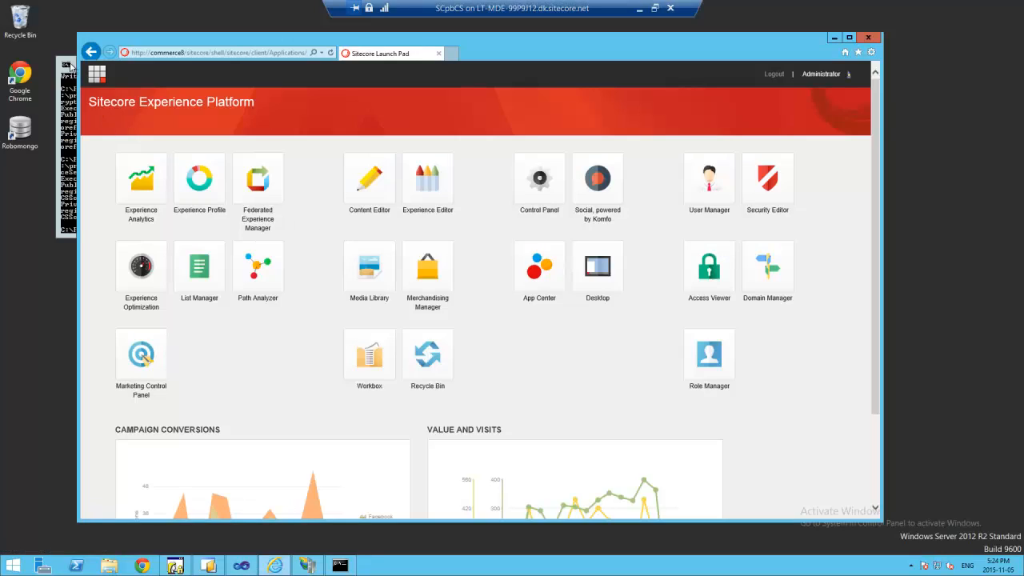
{"action": "left_click", "coordinate": [69, 66]}
{"action": "left_click", "coordinate": [397, 57]}
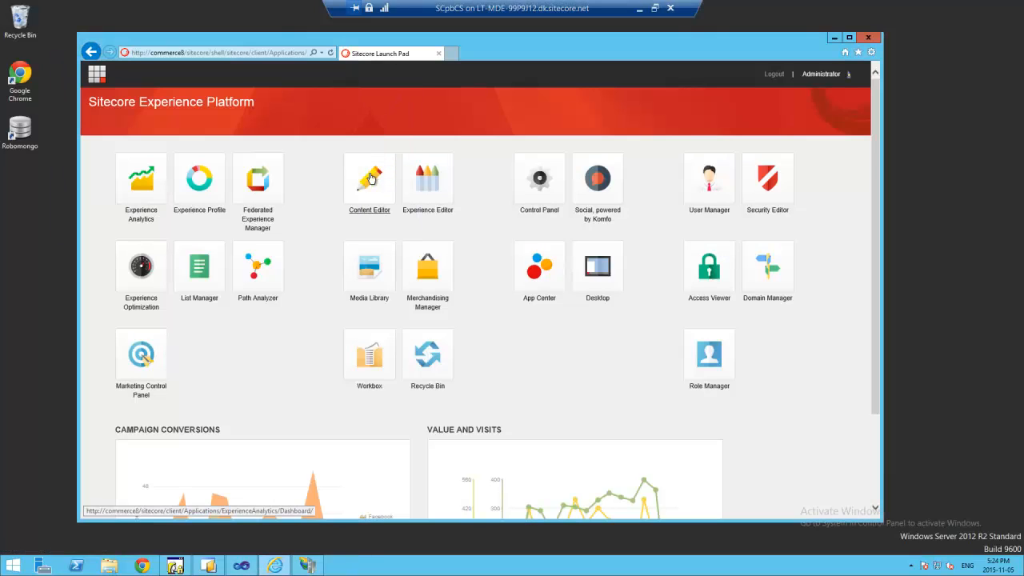
{"action": "left_click", "coordinate": [370, 178]}
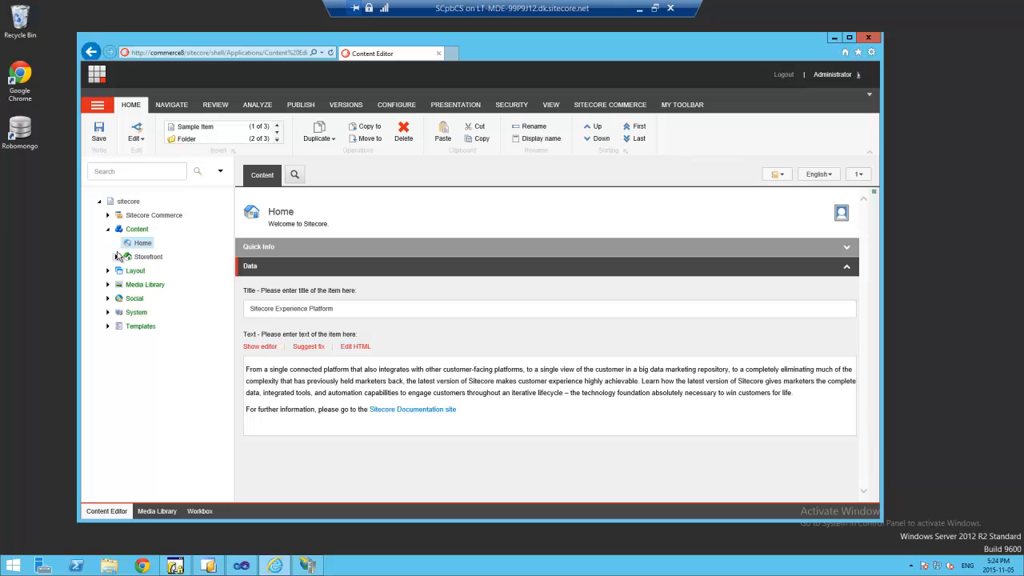
{"action": "left_click", "coordinate": [116, 256]}
{"action": "left_click", "coordinate": [125, 284]}
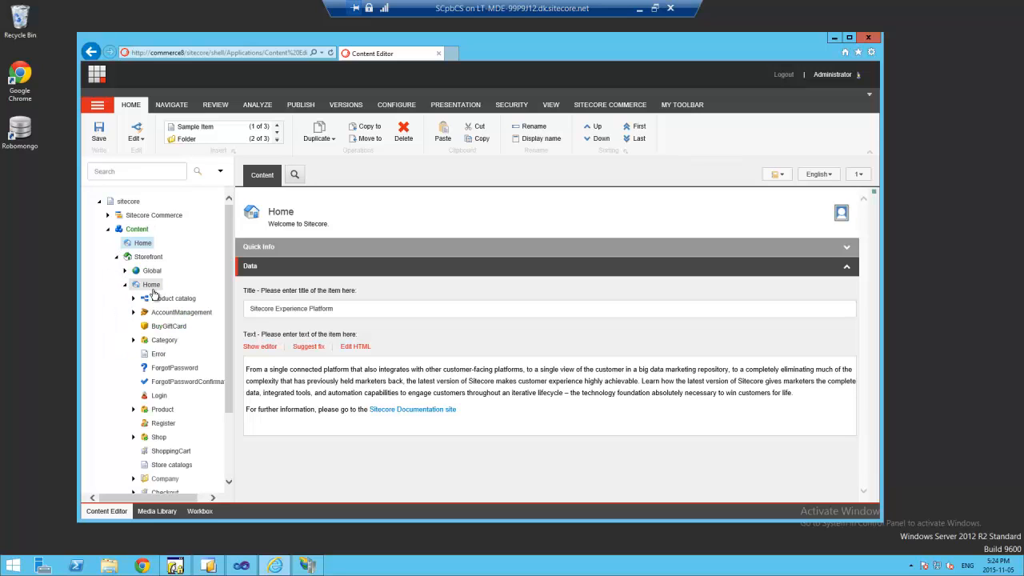
{"action": "left_click", "coordinate": [151, 284]}
{"action": "left_click", "coordinate": [301, 105]}
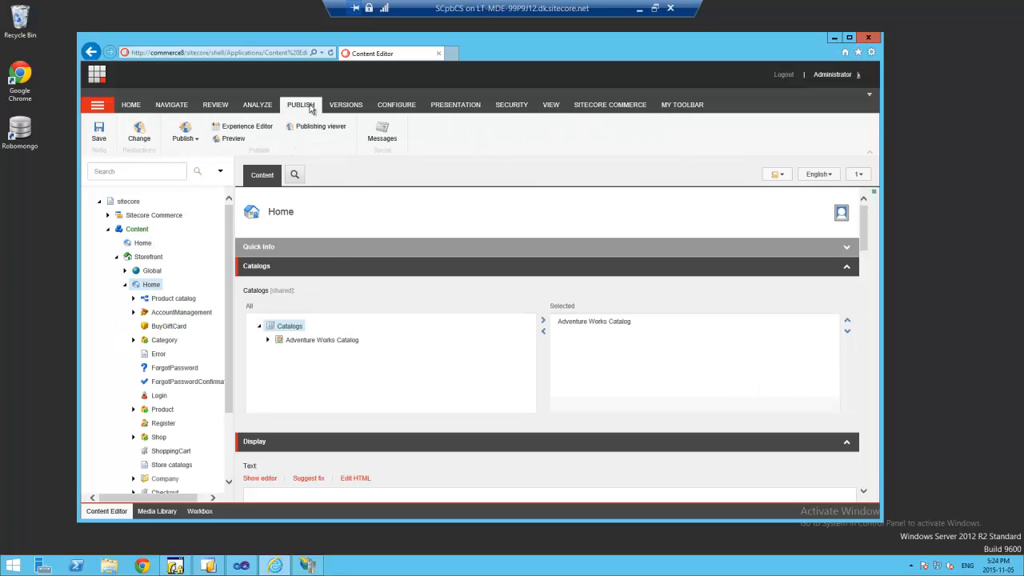
{"action": "left_click", "coordinate": [223, 142]}
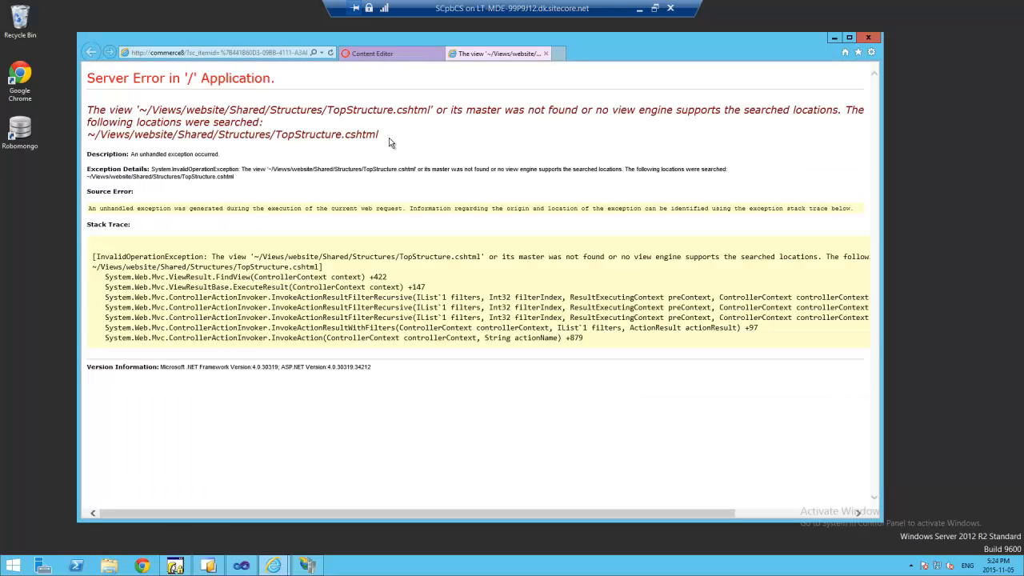
- Select the missing TopStructure view error and pick out 'website' in its path
{"action": "left_click_drag", "start_coordinate": [390, 140], "coordinate": [35, 112]}
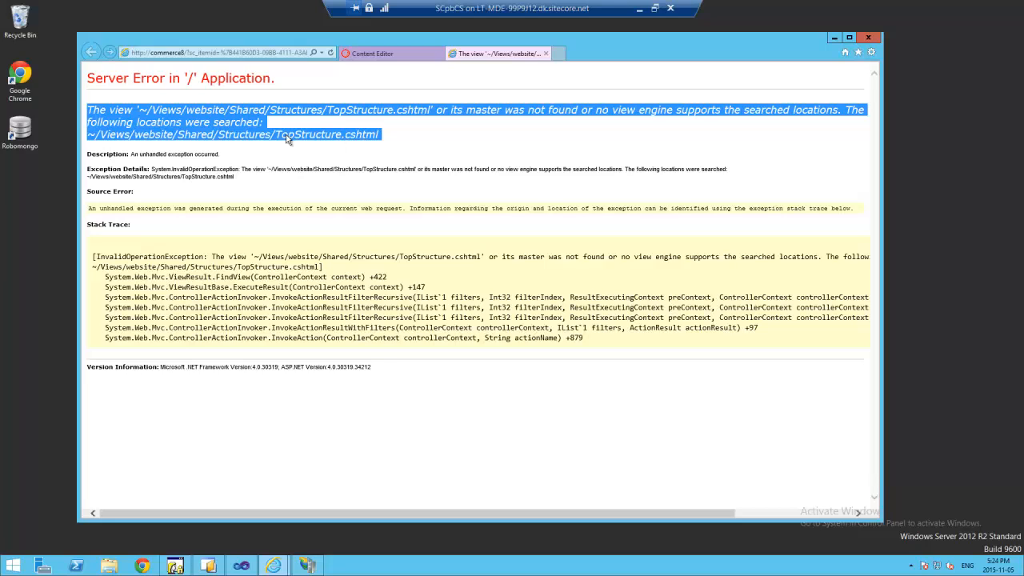
{"action": "left_click", "coordinate": [201, 112]}
{"action": "double_click", "coordinate": [201, 112]}
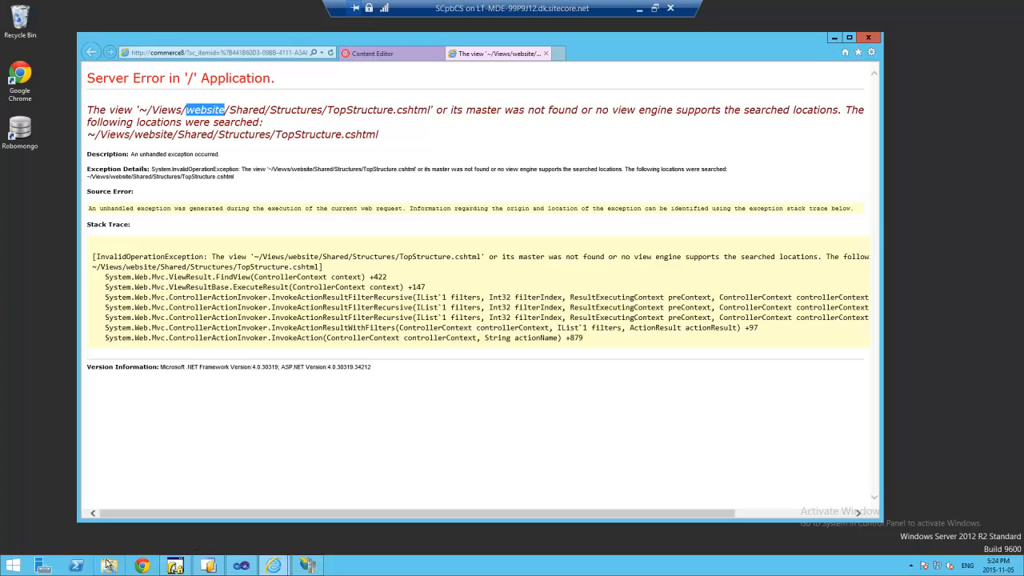
{"action": "left_click", "coordinate": [151, 520]}
- Browse in File Explorer to C:\inetpub\wwwroot\commerce8\Website\Views
{"action": "key", "text": "super+e"}
{"action": "double_click", "coordinate": [288, 224]}
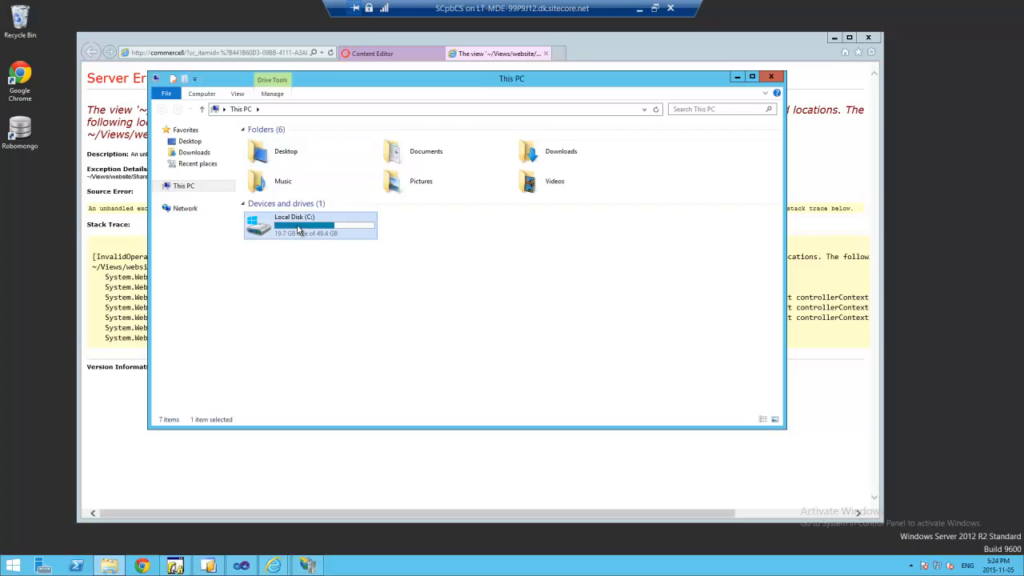
{"action": "double_click", "coordinate": [270, 142]}
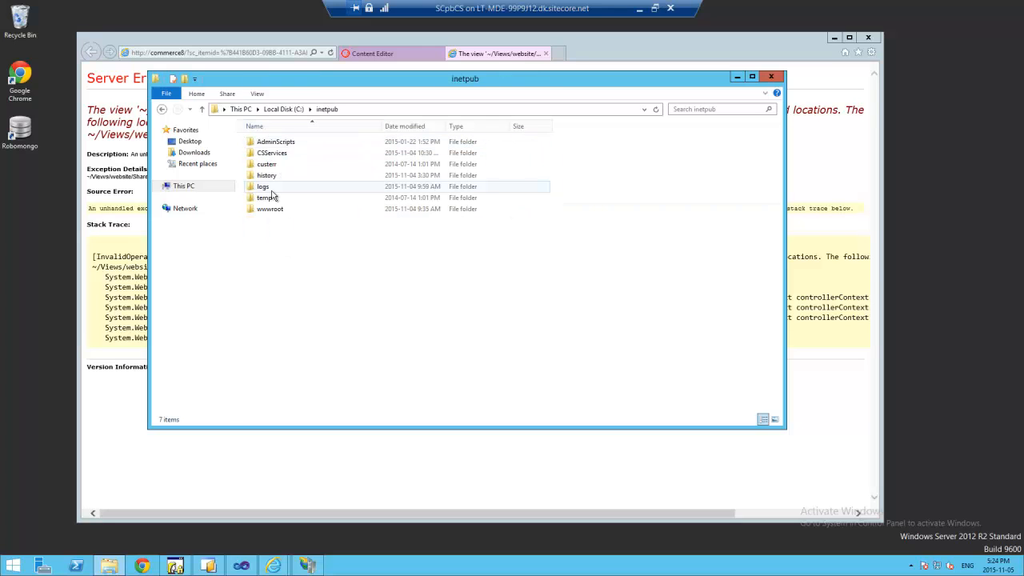
{"action": "left_click", "coordinate": [273, 210]}
{"action": "double_click", "coordinate": [273, 209]}
{"action": "double_click", "coordinate": [276, 154]}
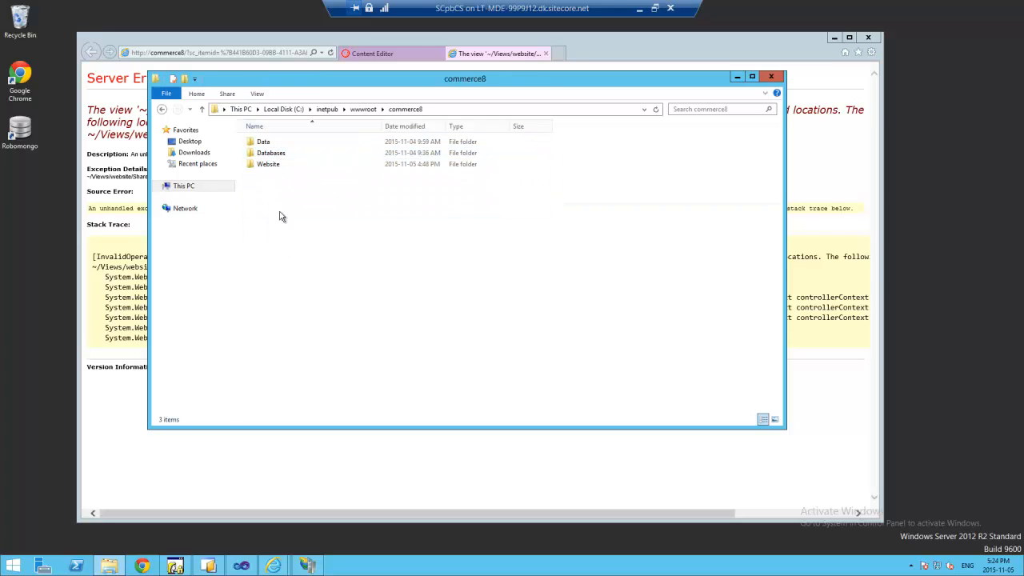
{"action": "double_click", "coordinate": [273, 168]}
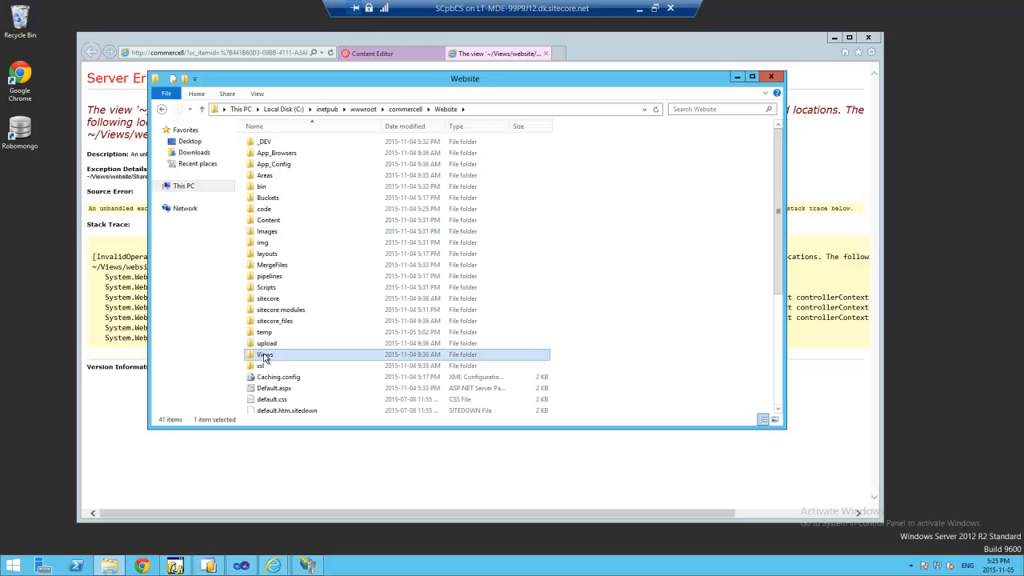
{"action": "double_click", "coordinate": [267, 355]}
- Copy the Storefront folder, rename the copy to 'website', and reload the error page
{"action": "right_click", "coordinate": [280, 154]}
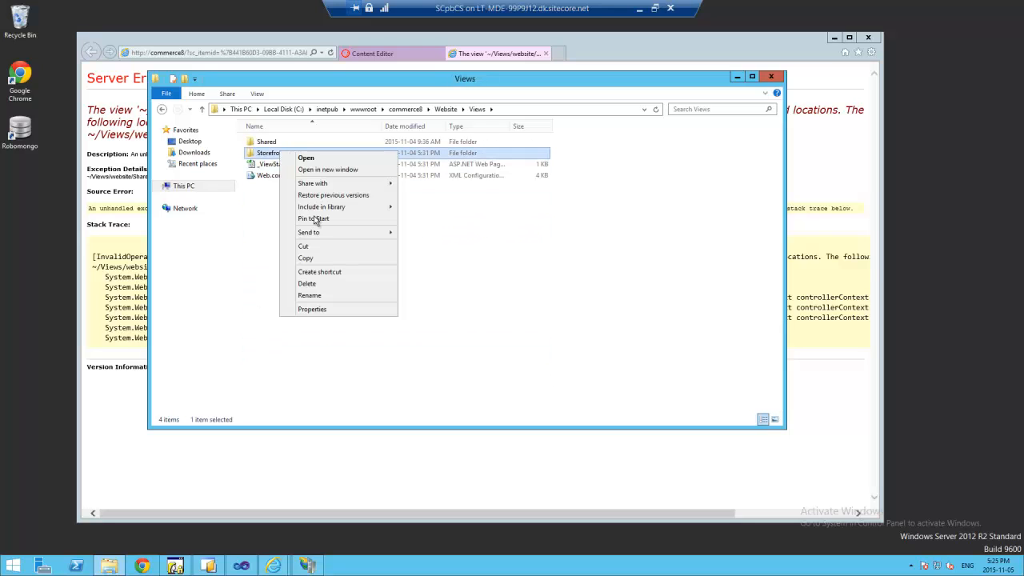
{"action": "left_click", "coordinate": [316, 258]}
{"action": "left_click", "coordinate": [295, 239]}
{"action": "right_click", "coordinate": [295, 239]}
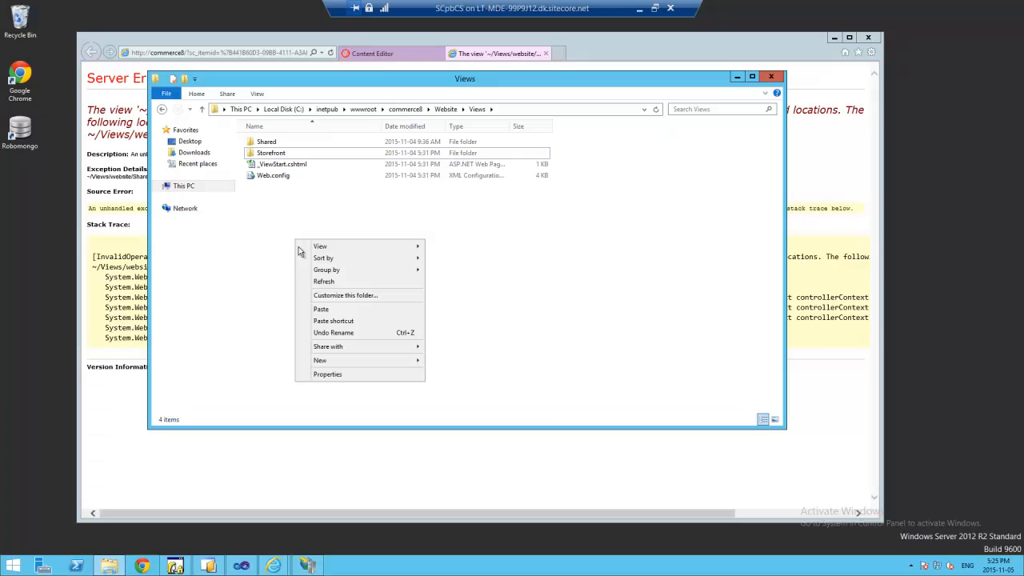
{"action": "left_click", "coordinate": [320, 310]}
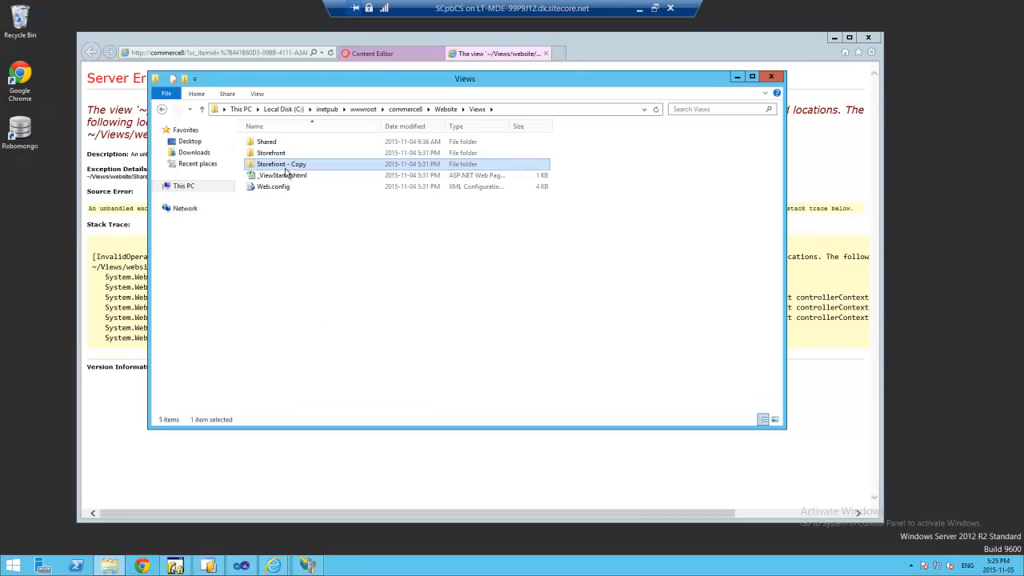
{"action": "left_click", "coordinate": [289, 164]}
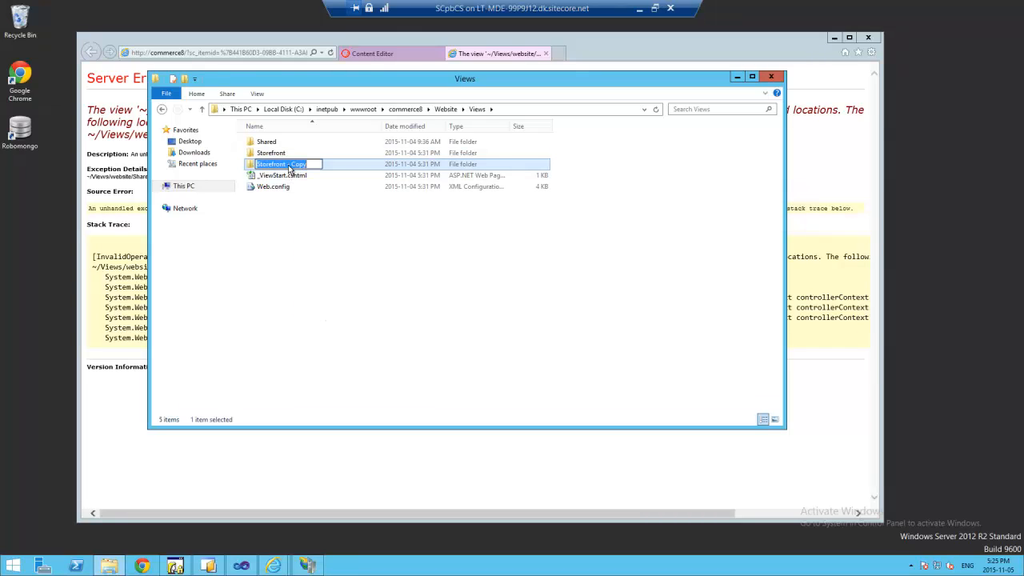
{"action": "type", "text": "website"}
{"action": "key", "text": "Return"}
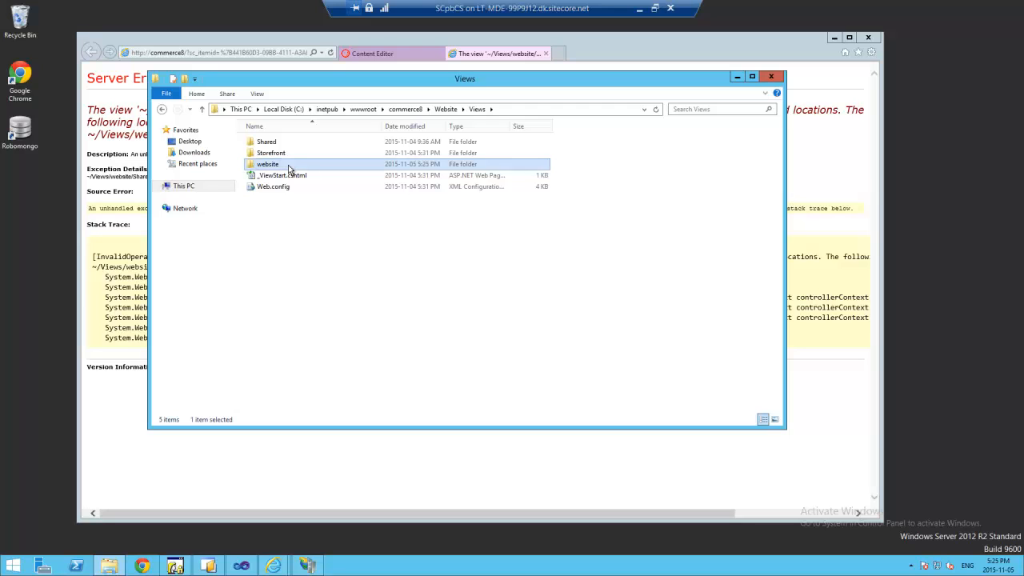
{"action": "left_click", "coordinate": [330, 52]}
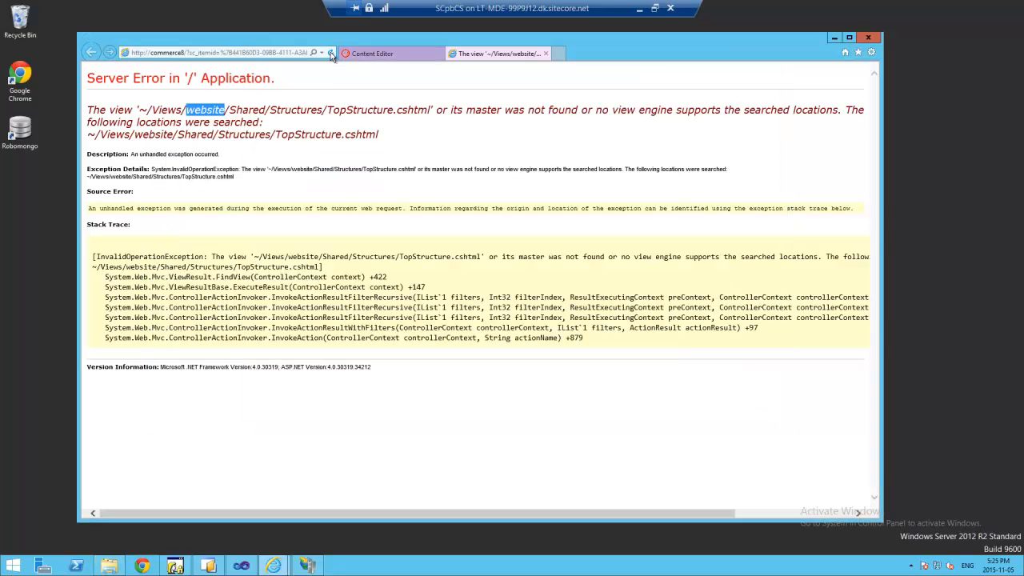
{"action": "left_click", "coordinate": [331, 52]}
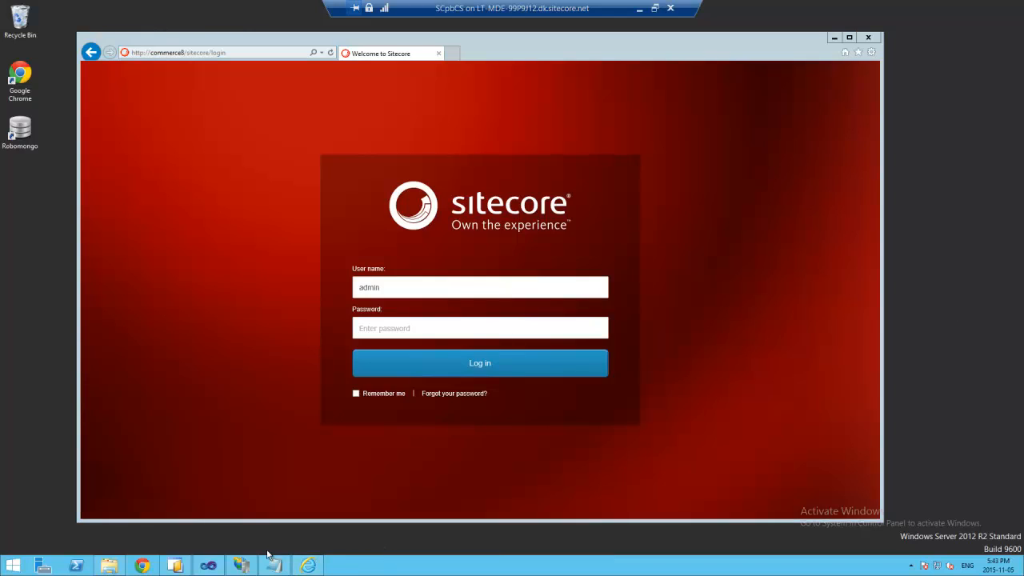
- Check that Reference.Storefront.config sets the storefront hostName to cs.reference.storefront.com
{"action": "left_click", "coordinate": [208, 565]}
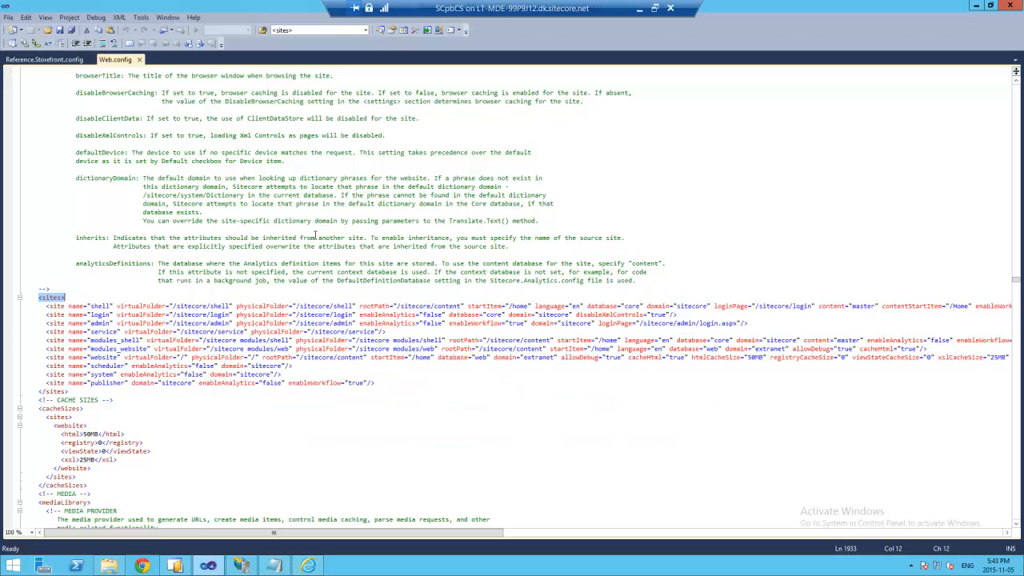
{"action": "left_click", "coordinate": [43, 60]}
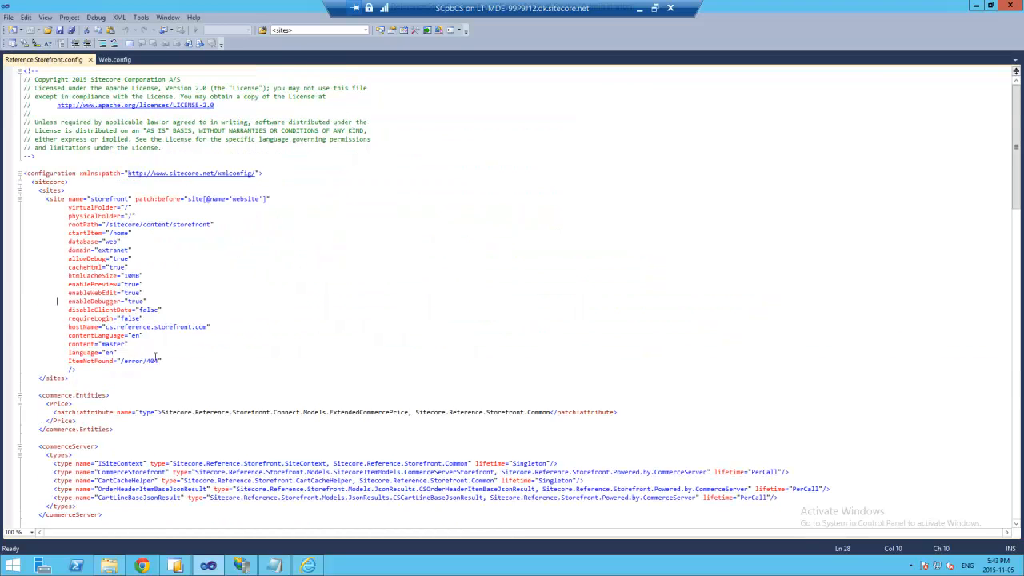
{"action": "left_click_drag", "start_coordinate": [105, 327], "coordinate": [206, 324]}
{"action": "key", "text": "ctrl+c"}
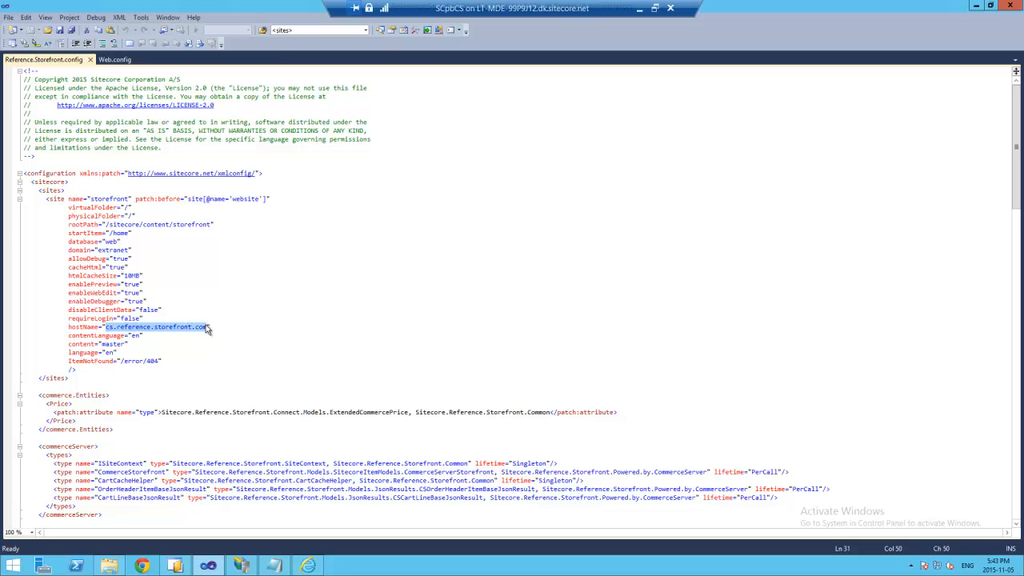
{"action": "left_click", "coordinate": [242, 565]}
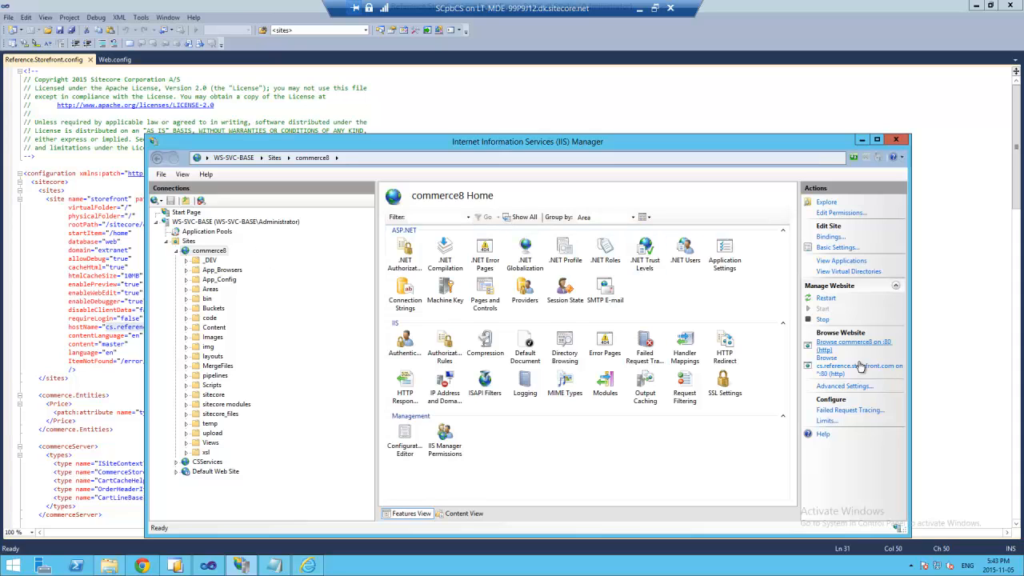
- Check that commerce8's site bindings include cs.reference.storefront.com on port 80
{"action": "left_click", "coordinate": [829, 236]}
{"action": "left_click", "coordinate": [417, 285]}
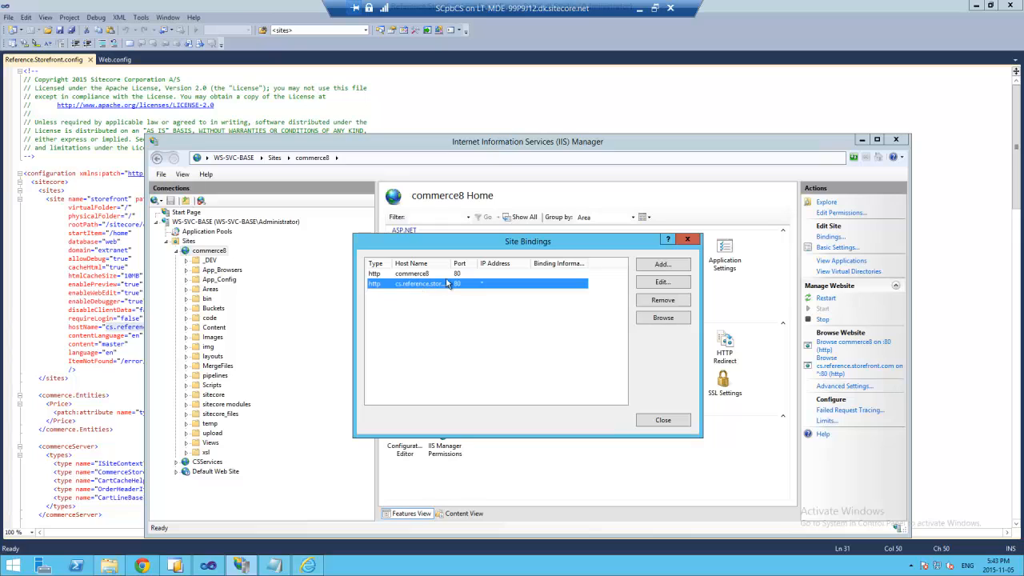
{"action": "left_click_drag", "start_coordinate": [453, 262], "coordinate": [482, 262]}
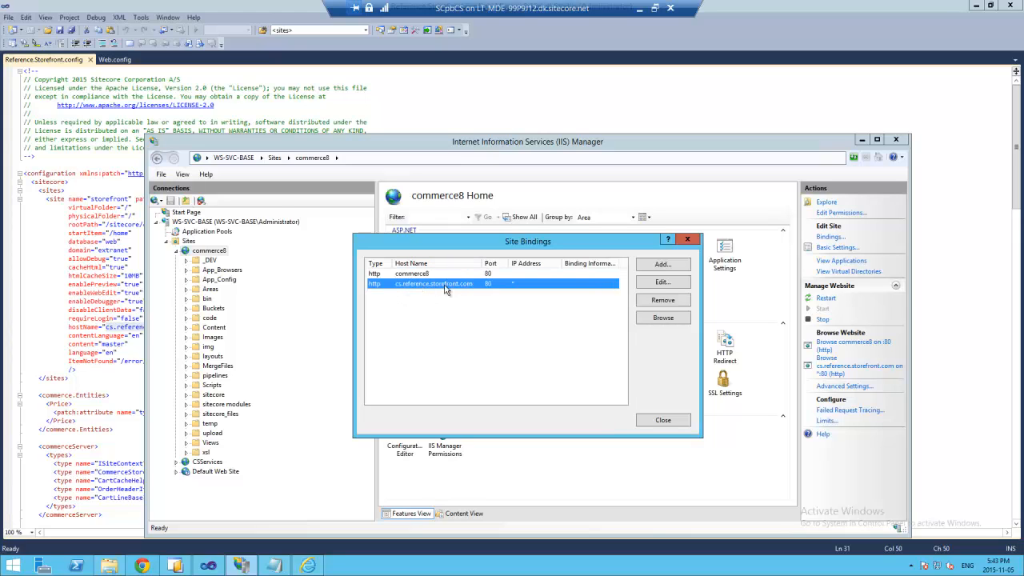
{"action": "left_click", "coordinate": [680, 423]}
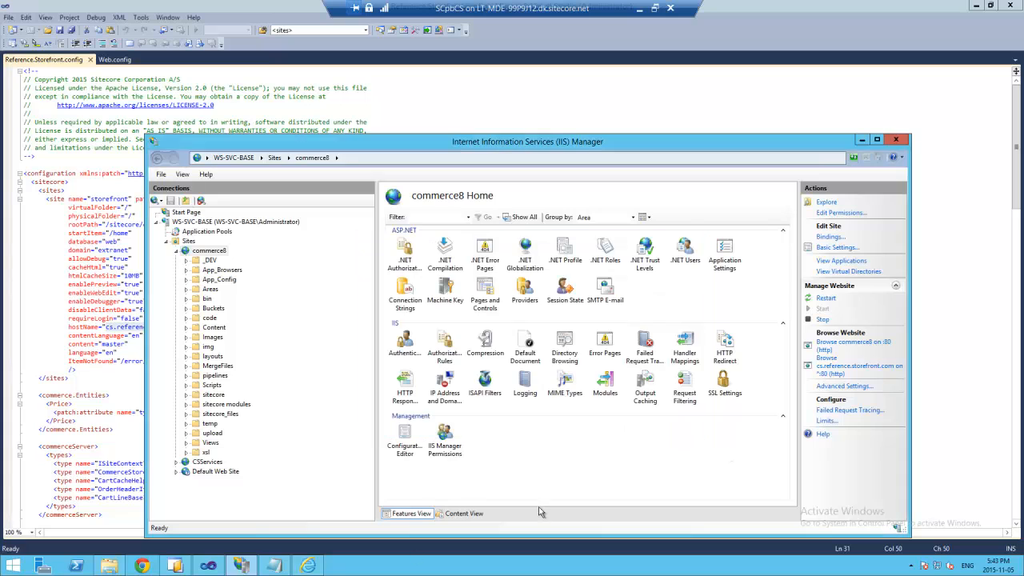
- Confirm the hosts file maps cs.reference.storefront.com to 127.0.0.1, then close it
{"action": "left_click", "coordinate": [273, 567]}
{"action": "left_click_drag", "start_coordinate": [233, 296], "coordinate": [23, 304]}
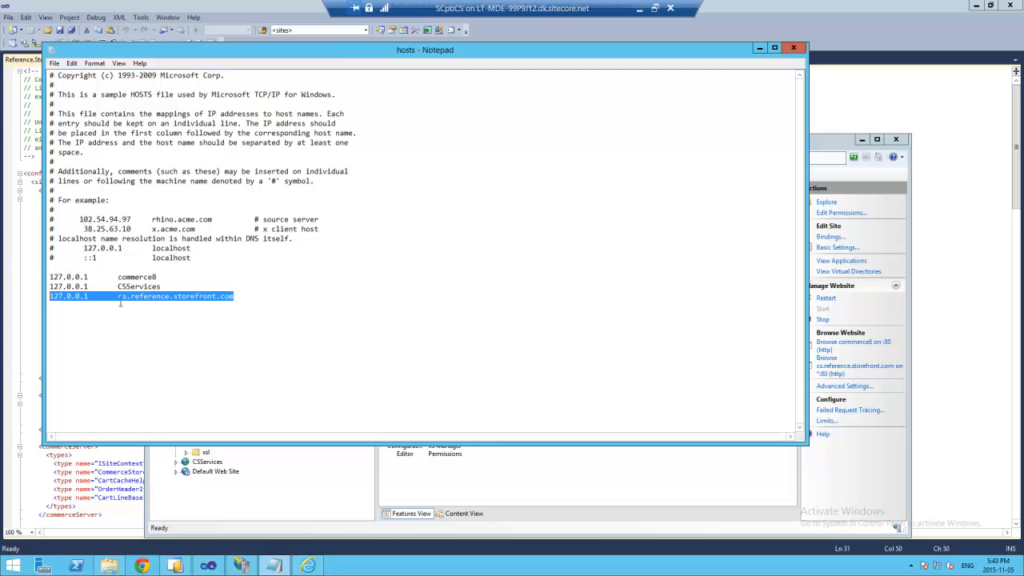
{"action": "left_click", "coordinate": [256, 297]}
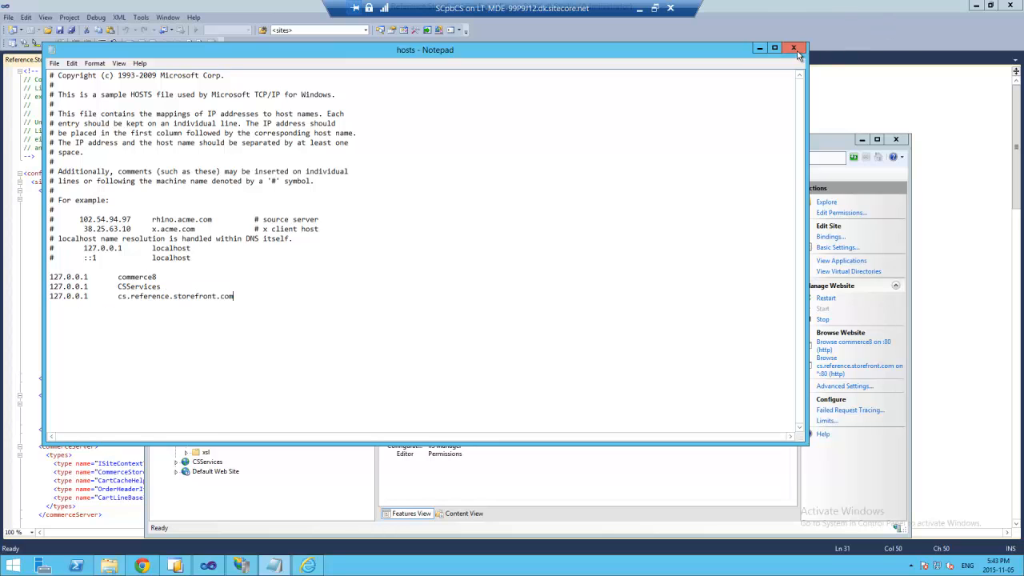
{"action": "left_click", "coordinate": [793, 48]}
{"action": "left_click", "coordinate": [275, 566]}
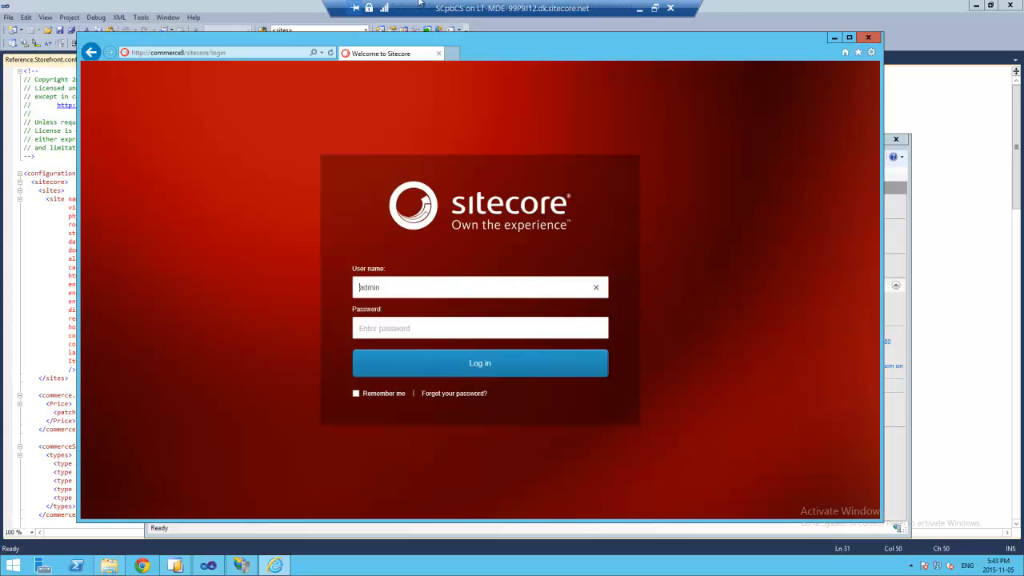
- Load the cs.reference.storefront.com site in a new browser tab
{"action": "left_click", "coordinate": [451, 54]}
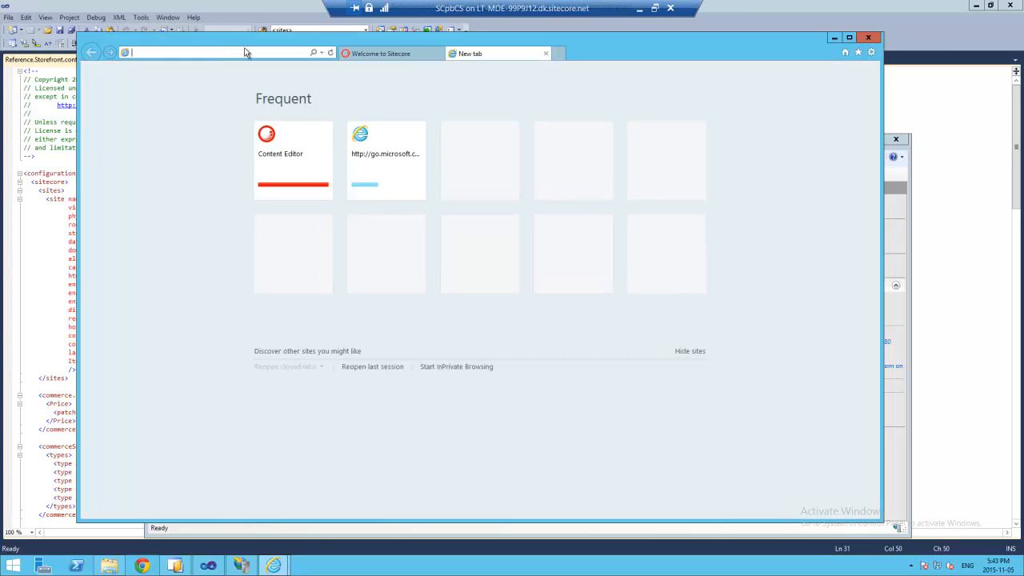
{"action": "key", "text": "ctrl+v"}
{"action": "key", "text": "Return"}
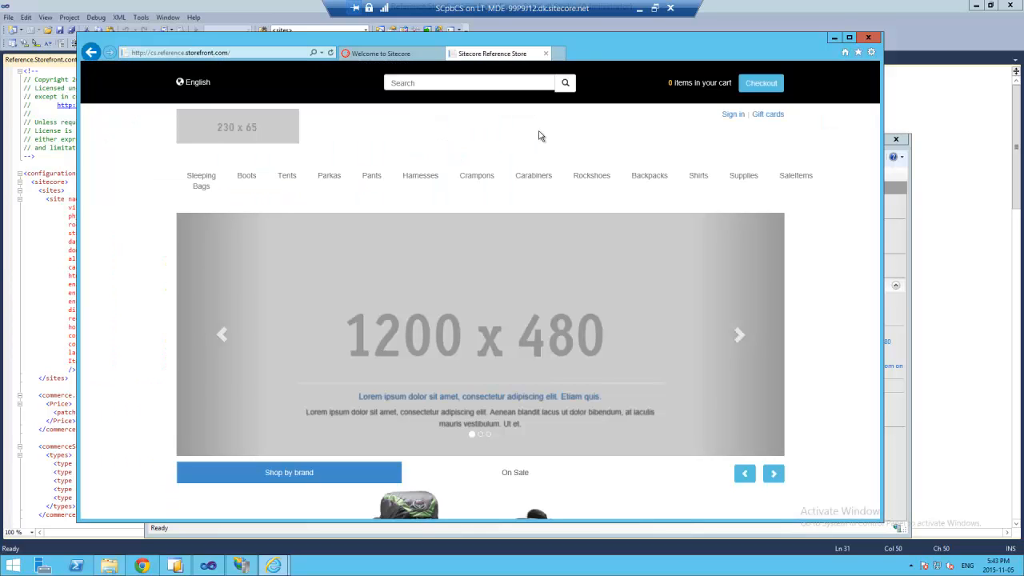
- Add the Dunes boots from the Boots category to the cart and go to checkout
{"action": "left_click", "coordinate": [243, 184]}
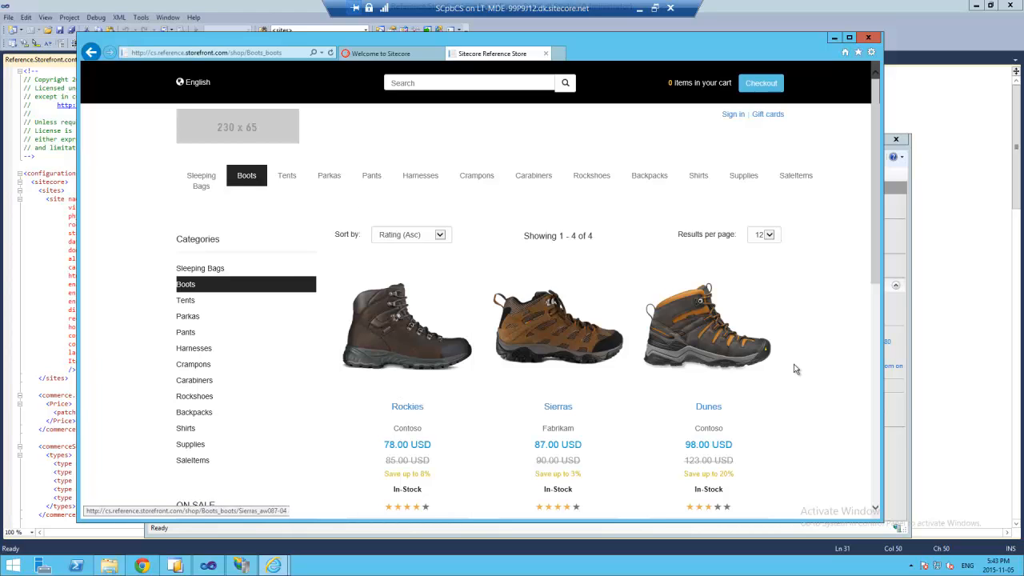
{"action": "left_click", "coordinate": [720, 363]}
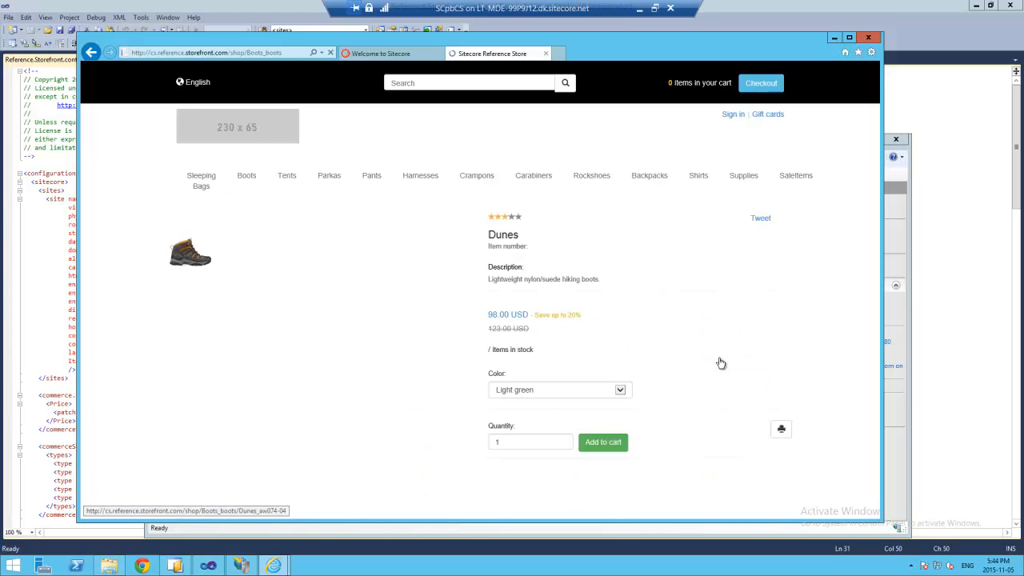
{"action": "left_click", "coordinate": [621, 443]}
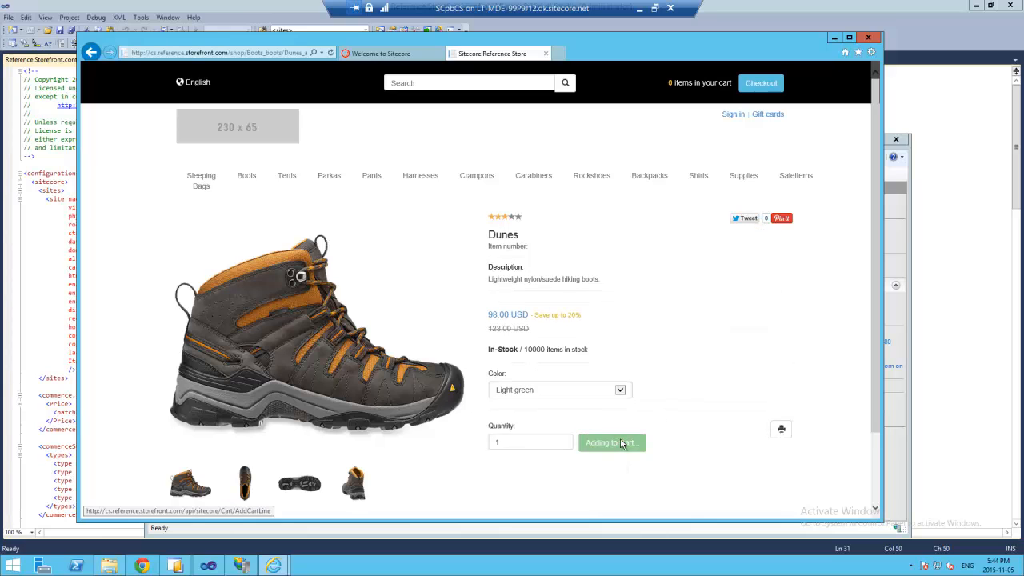
{"action": "left_click", "coordinate": [756, 89]}
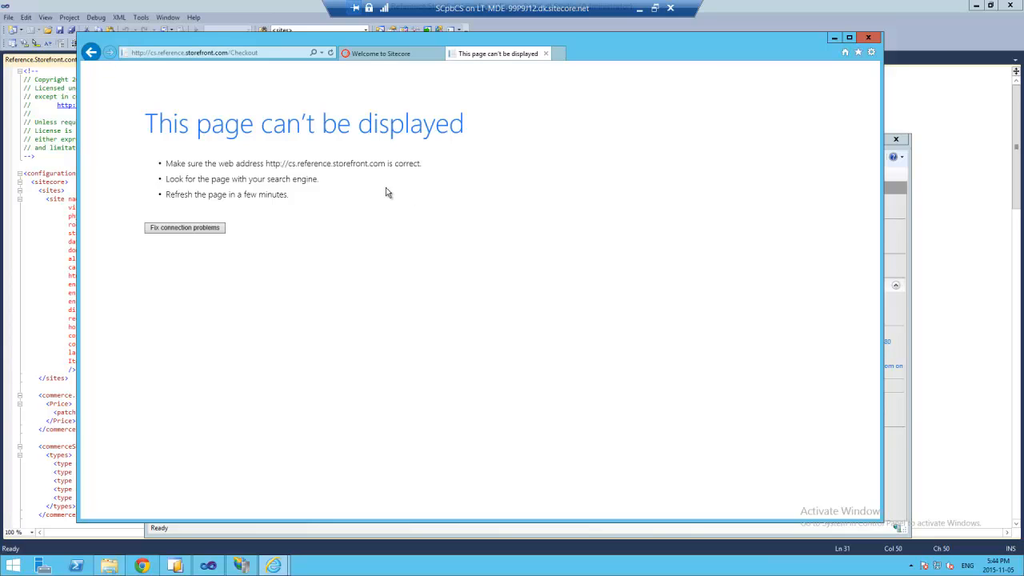
- Dismiss the connection diagnostics for the failed checkout page and switch to IIS Manager
{"action": "left_click", "coordinate": [185, 227]}
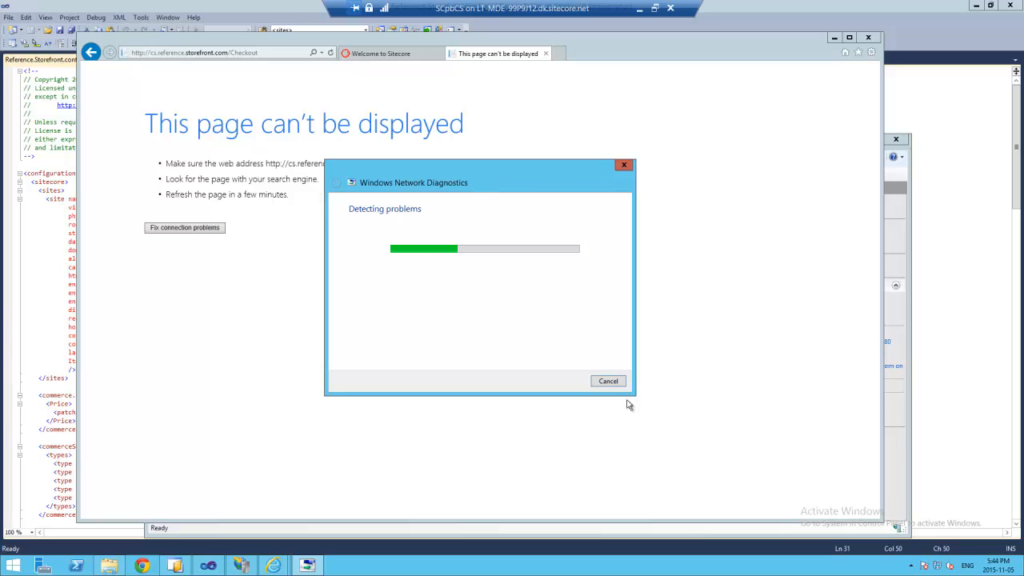
{"action": "left_click", "coordinate": [613, 383]}
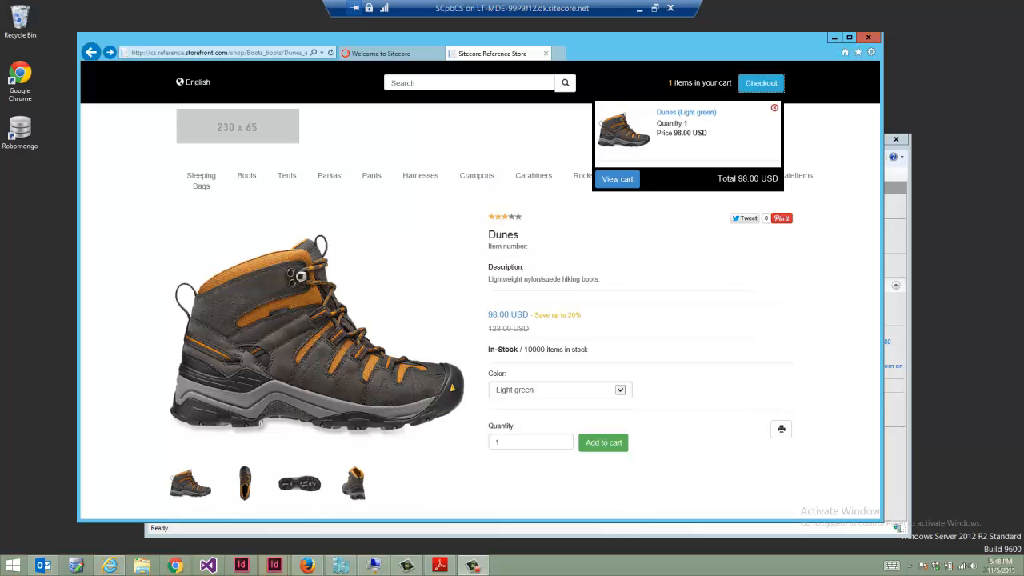
{"action": "left_click", "coordinate": [907, 247]}
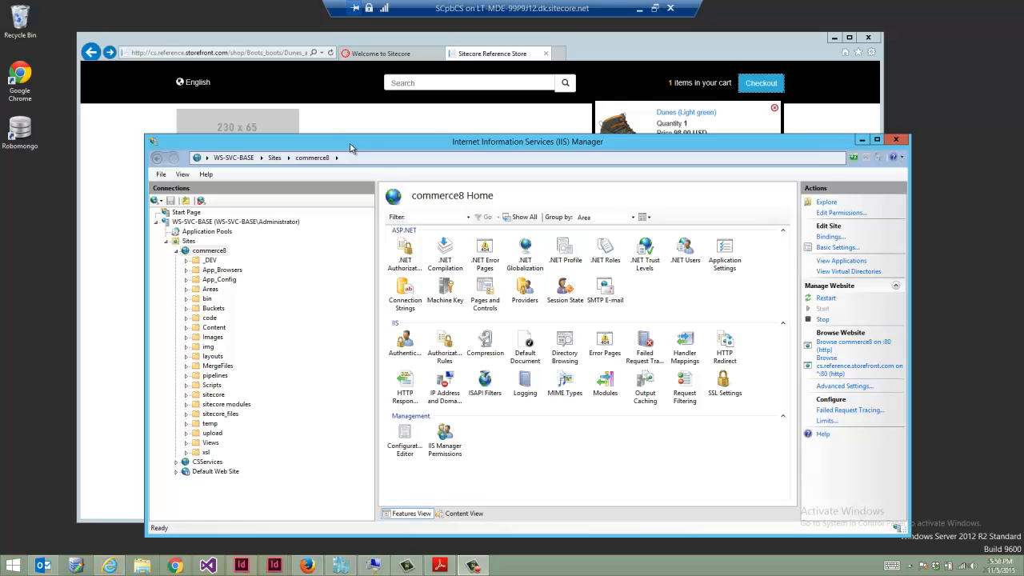
- Create a self-signed server certificate named cs.reference.storefront.com in the Personal store
{"action": "left_click", "coordinate": [204, 224]}
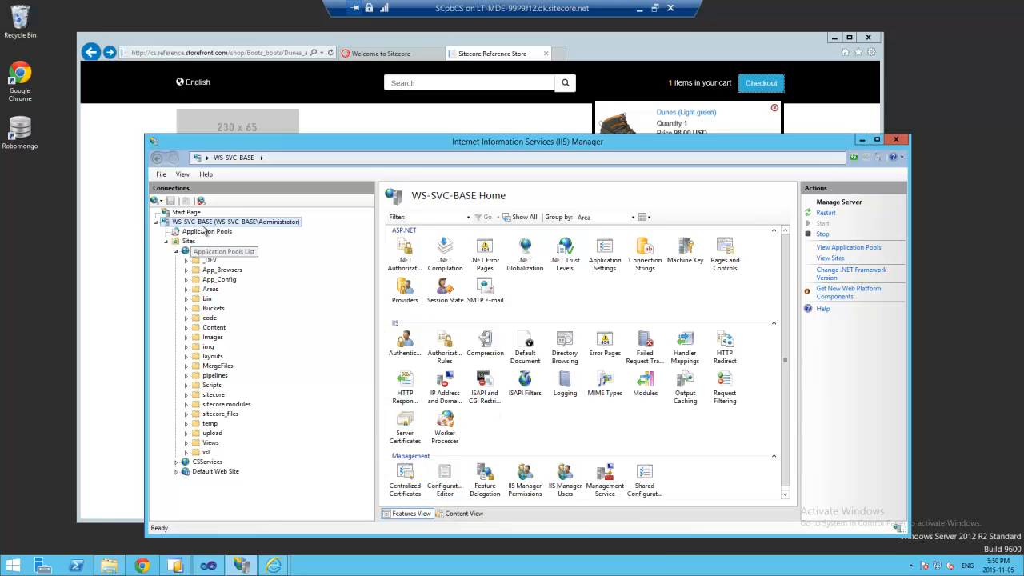
{"action": "double_click", "coordinate": [400, 438]}
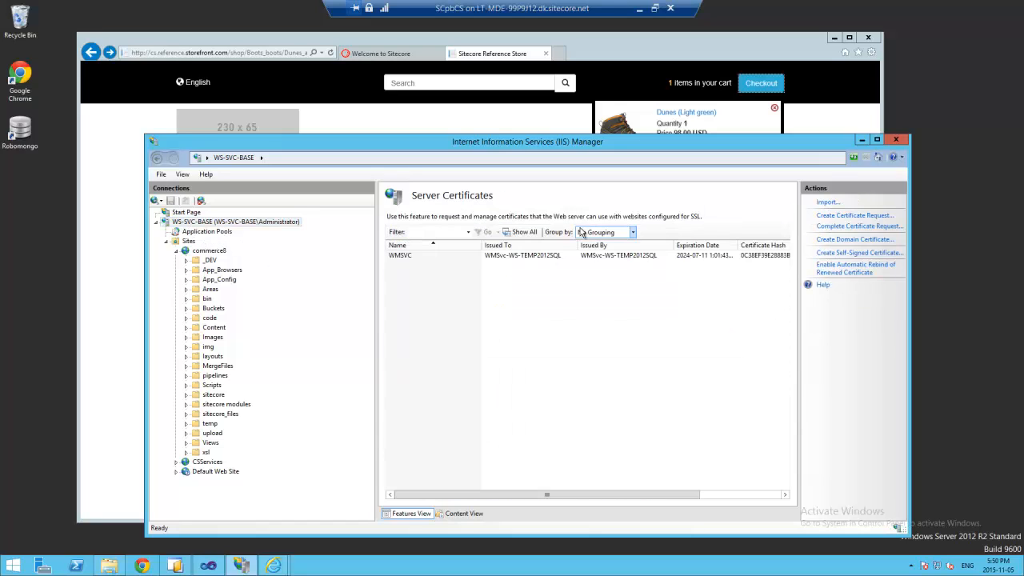
{"action": "left_click", "coordinate": [835, 254]}
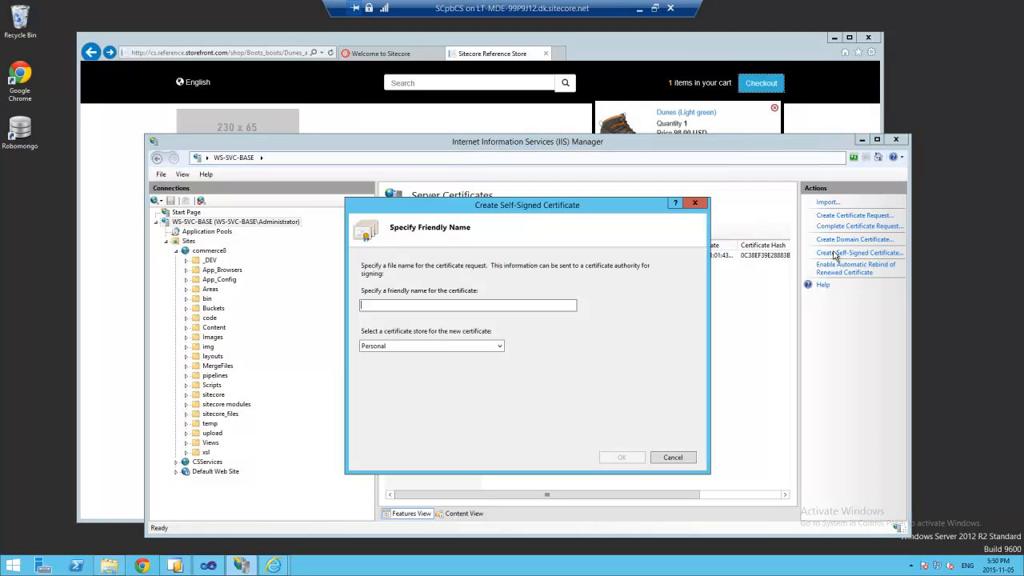
{"action": "right_click", "coordinate": [412, 305]}
{"action": "left_click", "coordinate": [437, 350]}
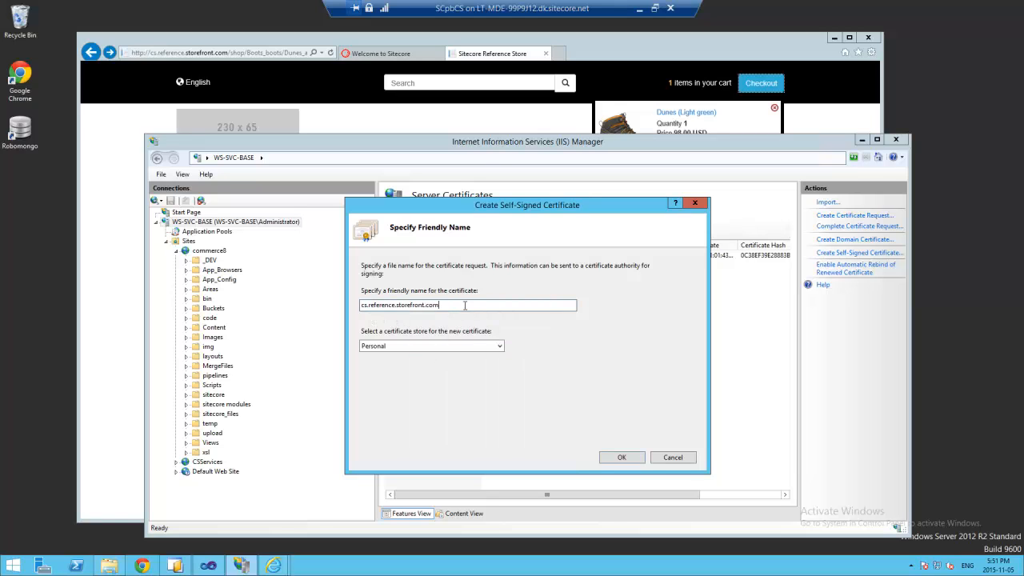
{"action": "left_click", "coordinate": [456, 346]}
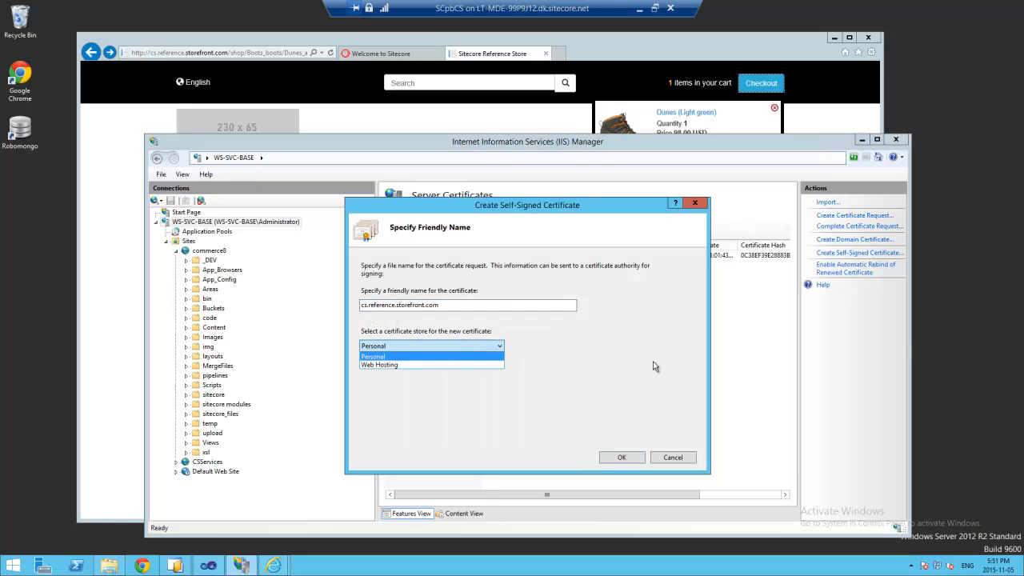
{"action": "left_click", "coordinate": [606, 359]}
{"action": "left_click", "coordinate": [631, 462]}
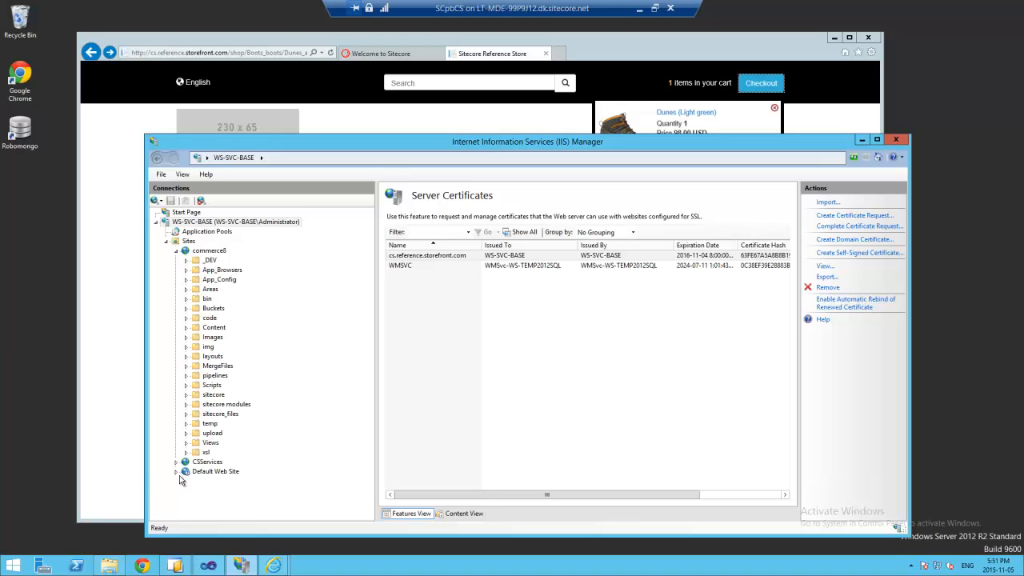
- Add an https binding on port 443 to commerce8 for cs.reference.storefront.com with its certificate
{"action": "left_click", "coordinate": [208, 250]}
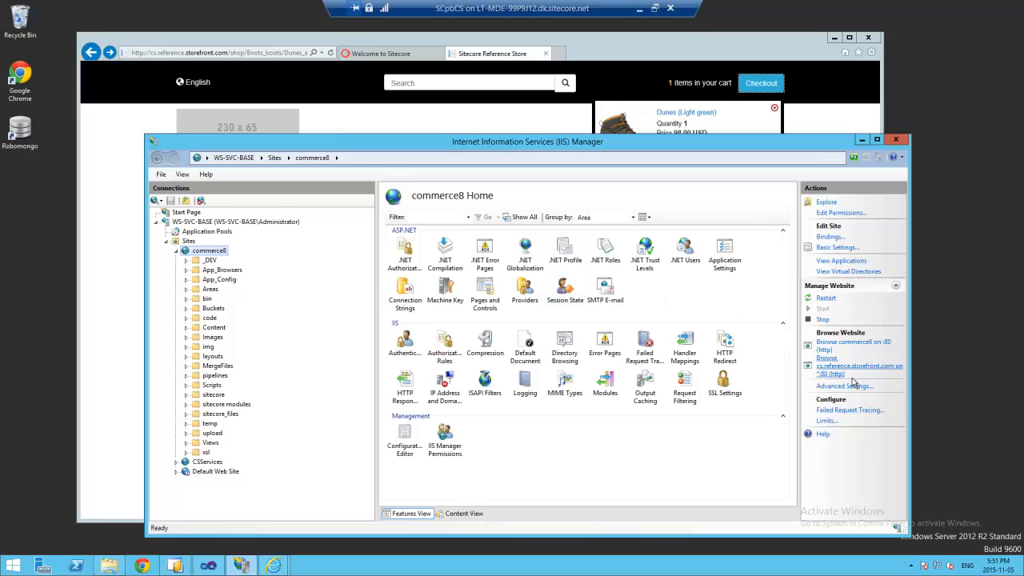
{"action": "left_click", "coordinate": [830, 240]}
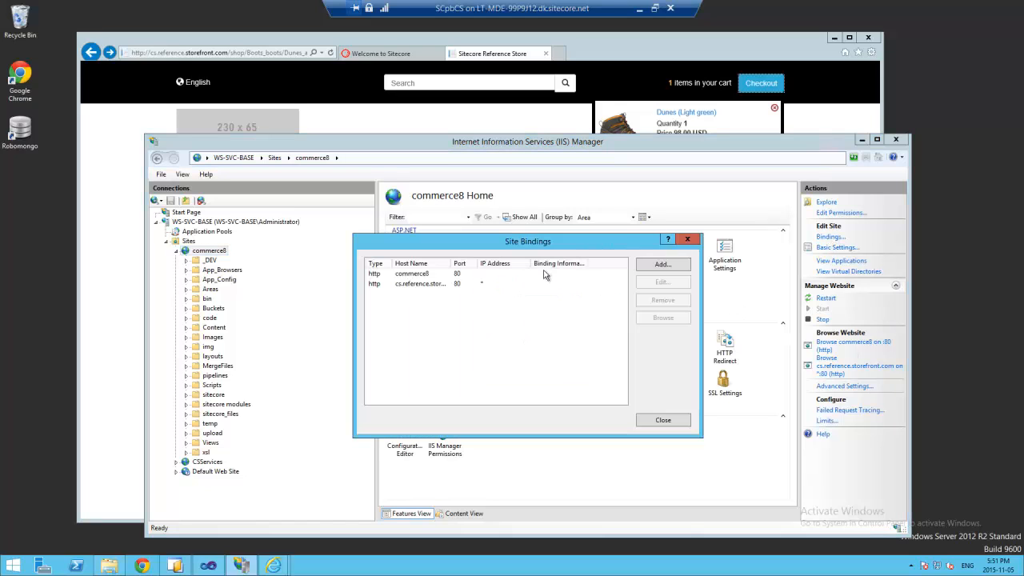
{"action": "left_click", "coordinate": [676, 266]}
{"action": "left_click", "coordinate": [452, 289]}
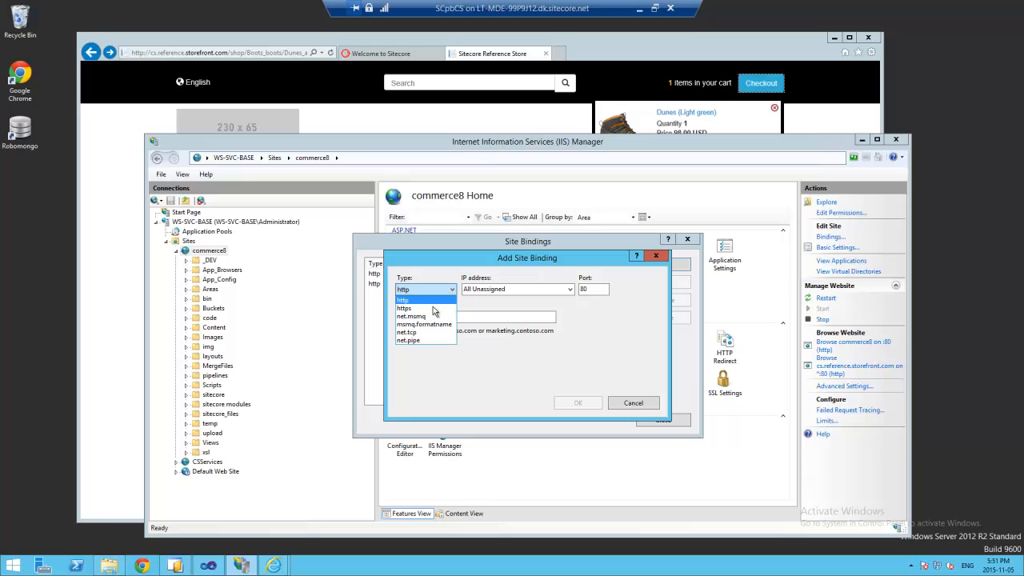
{"action": "left_click", "coordinate": [429, 309]}
{"action": "right_click", "coordinate": [433, 319]}
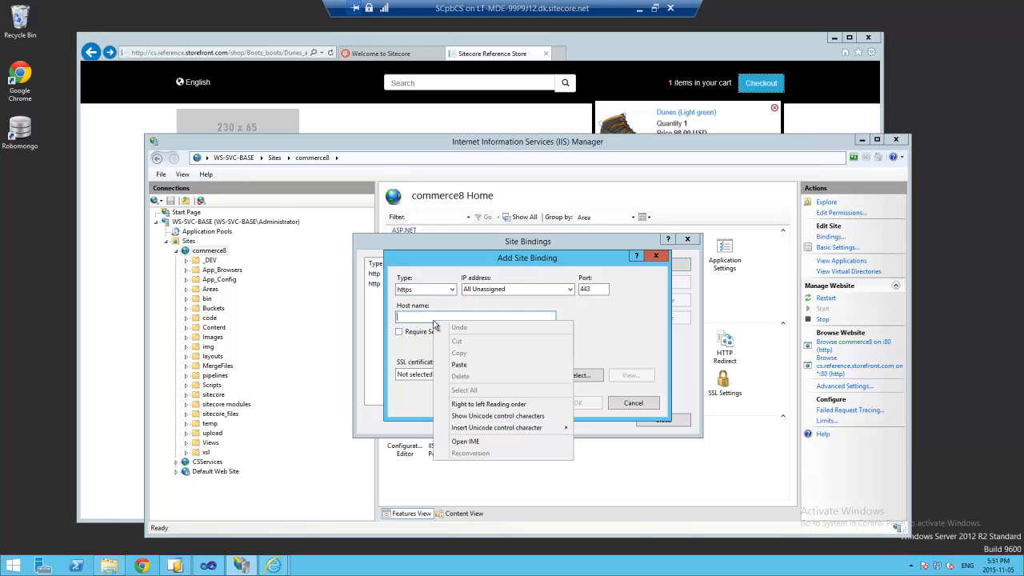
{"action": "left_click", "coordinate": [458, 365]}
{"action": "left_click", "coordinate": [431, 374]}
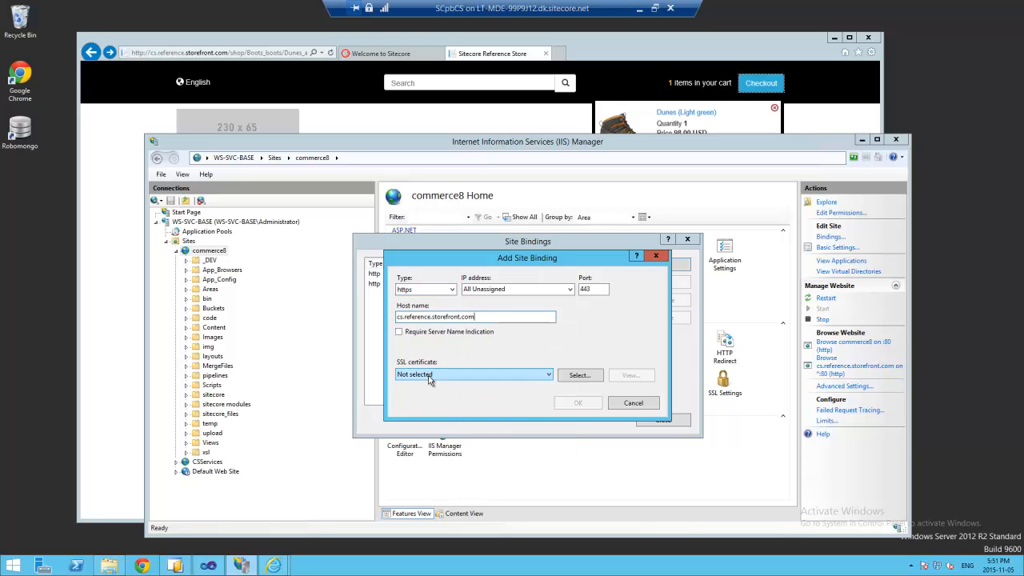
{"action": "left_click", "coordinate": [439, 393]}
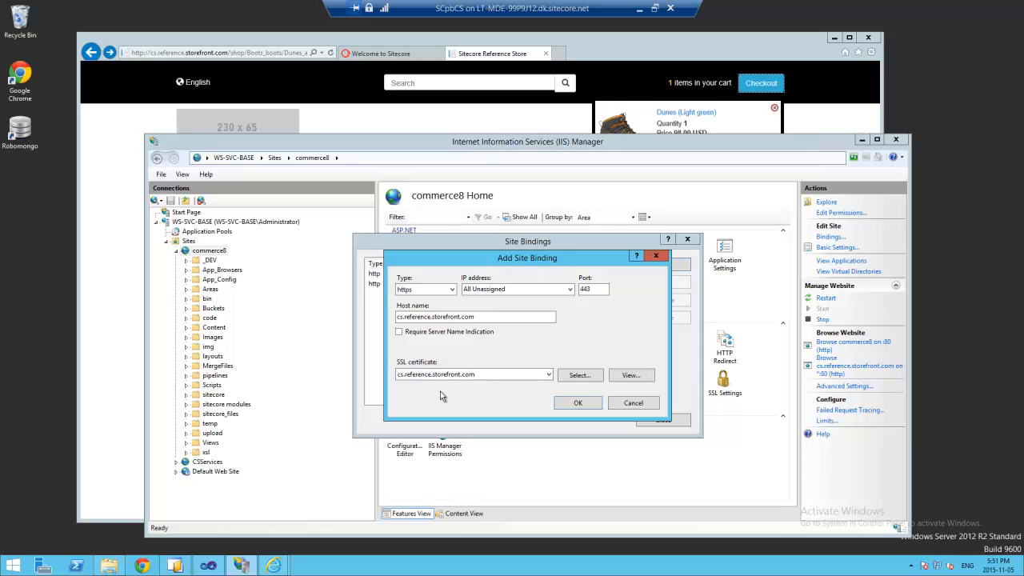
{"action": "left_click", "coordinate": [567, 408]}
{"action": "left_click", "coordinate": [660, 420]}
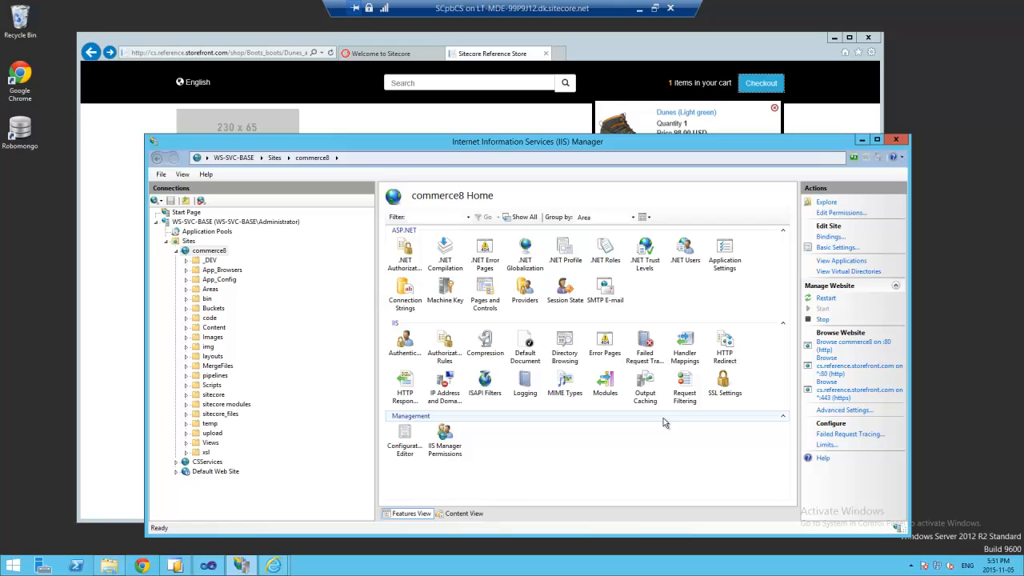
- Return to the storefront and continue to checkout past the certificate warning
{"action": "left_click", "coordinate": [437, 40]}
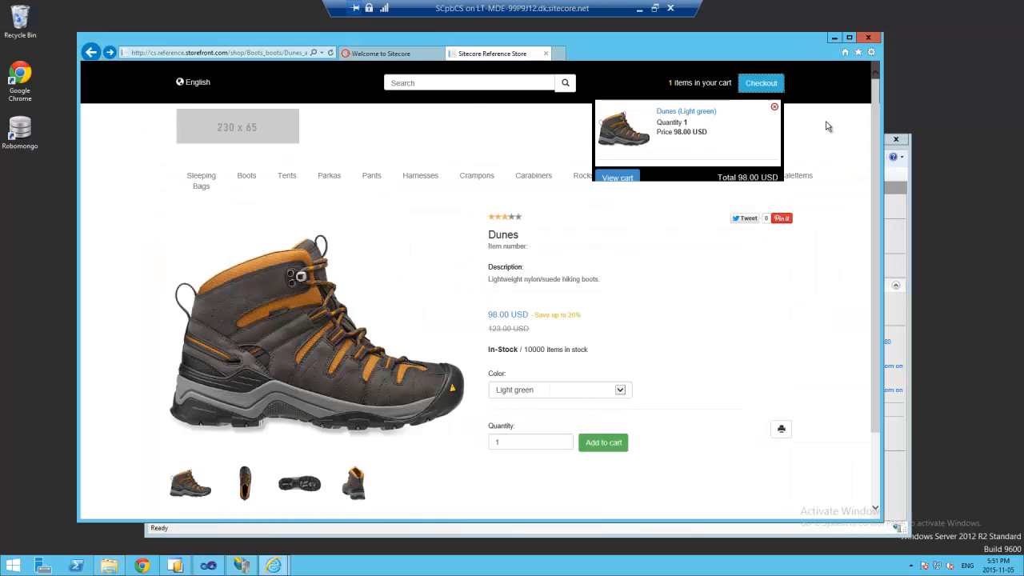
{"action": "left_click", "coordinate": [777, 87]}
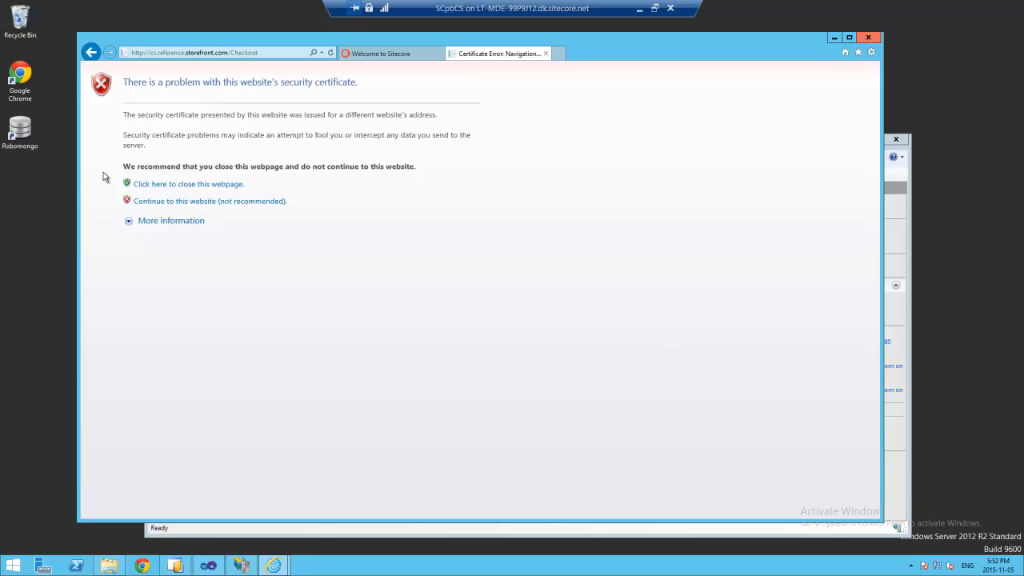
{"action": "left_click", "coordinate": [129, 223]}
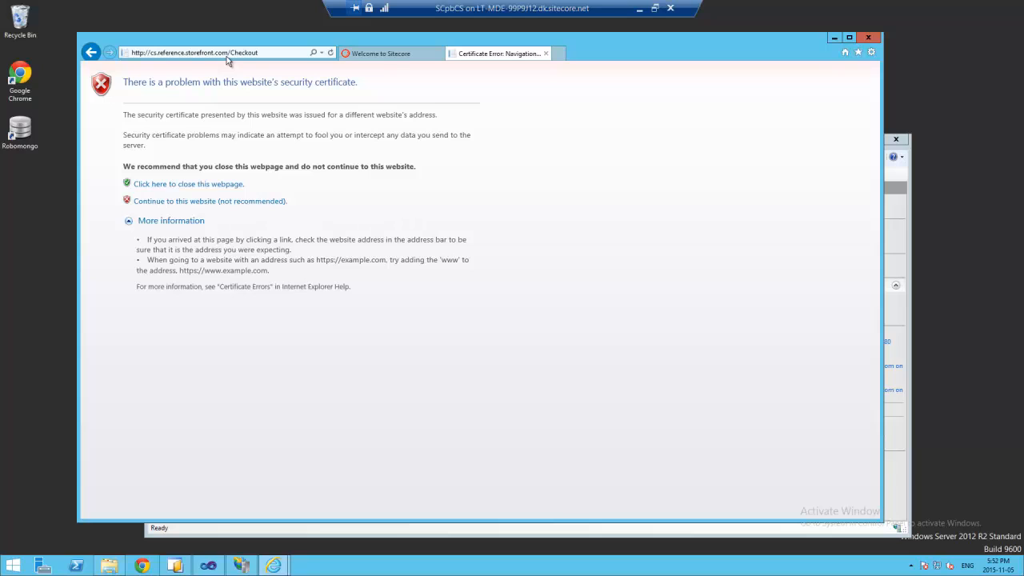
{"action": "left_click", "coordinate": [234, 203]}
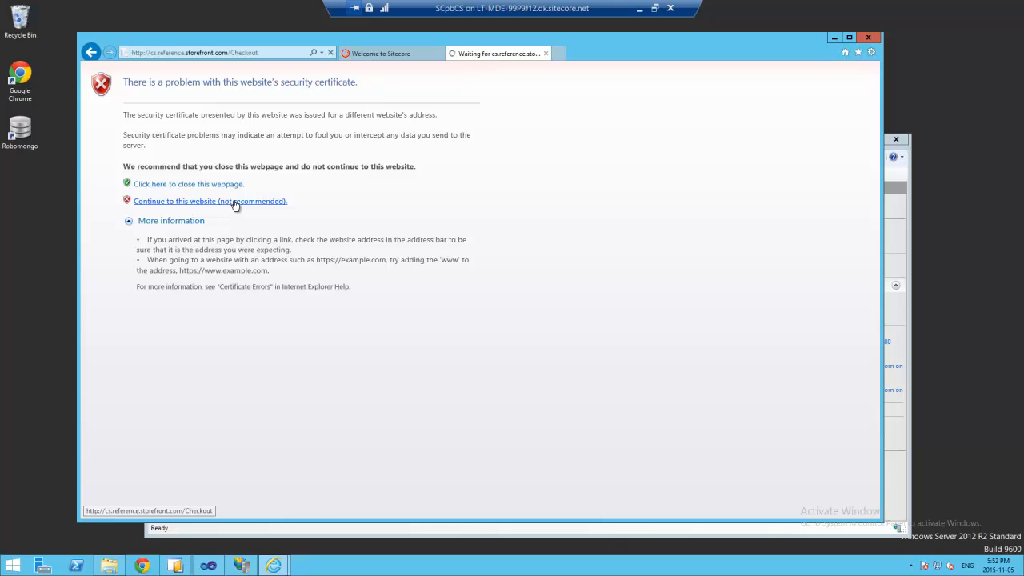
{"action": "left_click", "coordinate": [235, 201]}
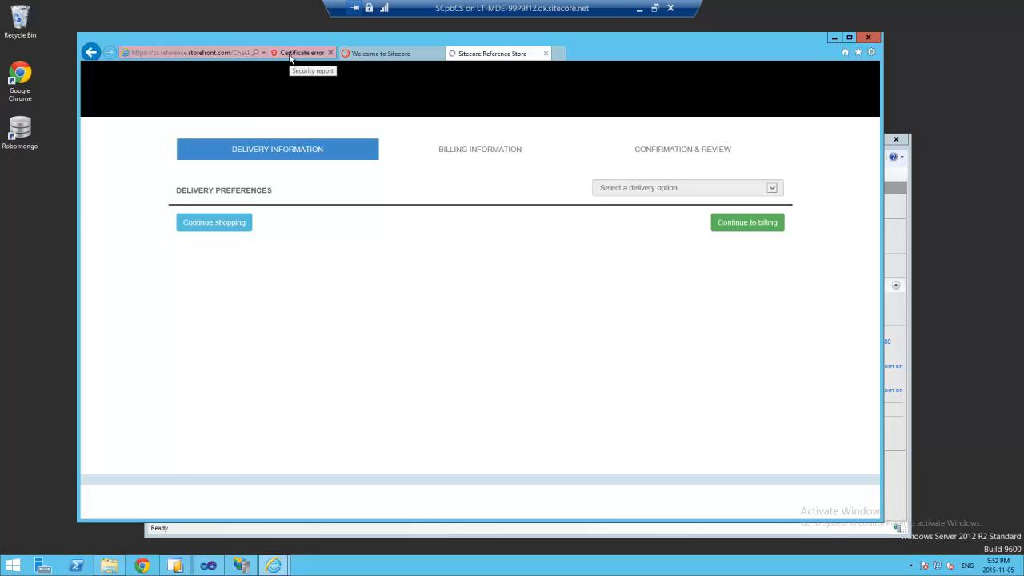
- Choose to ship the items and enter 'Test' as the shipping name, city and address
{"action": "left_click", "coordinate": [672, 187]}
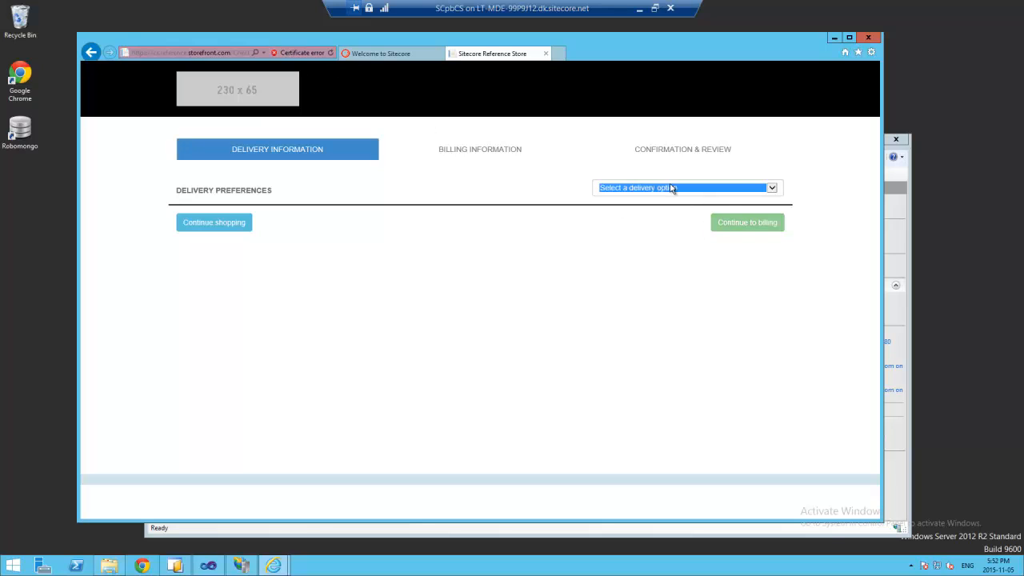
{"action": "left_click", "coordinate": [632, 195]}
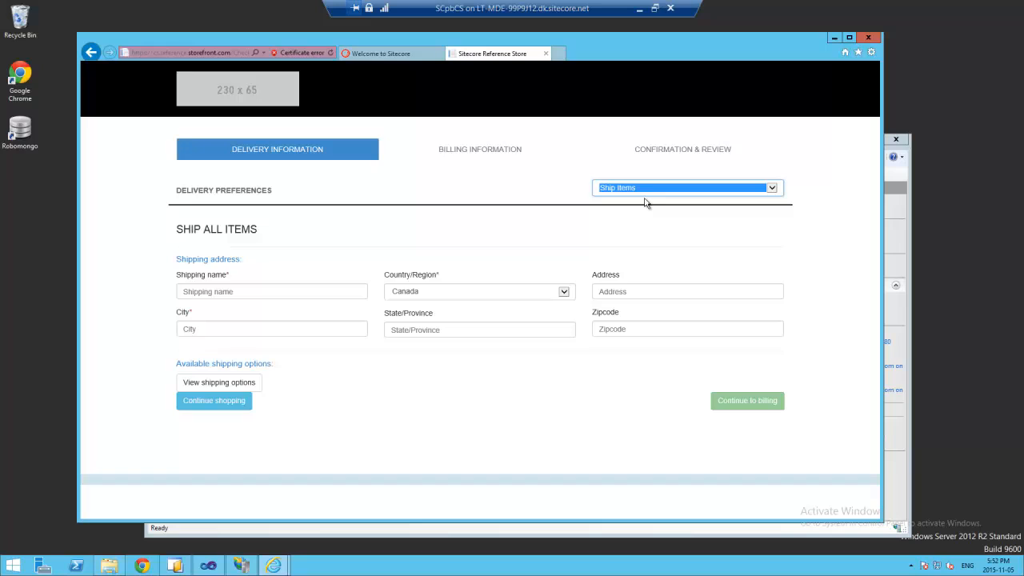
{"action": "left_click", "coordinate": [251, 293]}
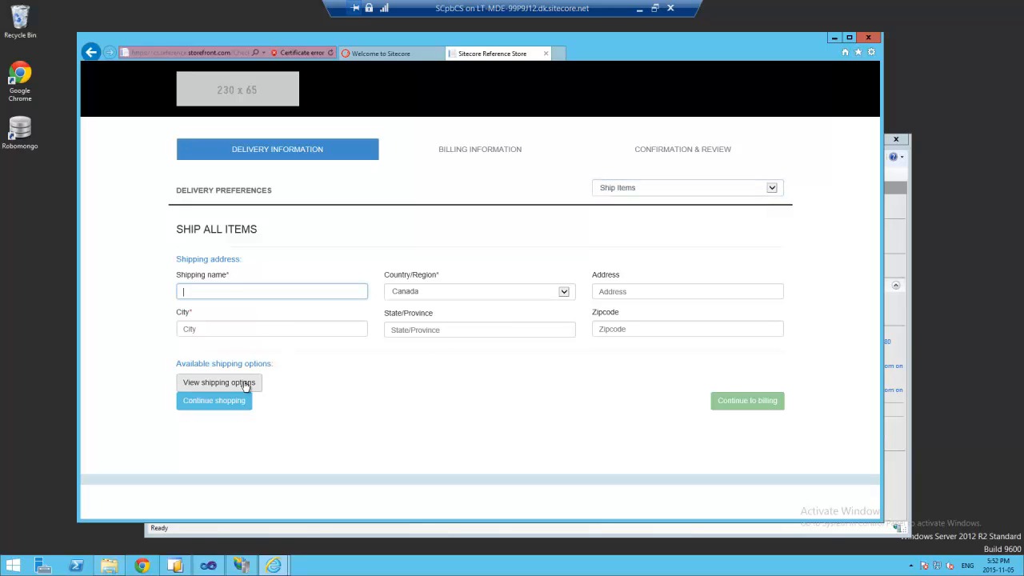
{"action": "left_click", "coordinate": [245, 385]}
{"action": "left_click", "coordinate": [230, 293]}
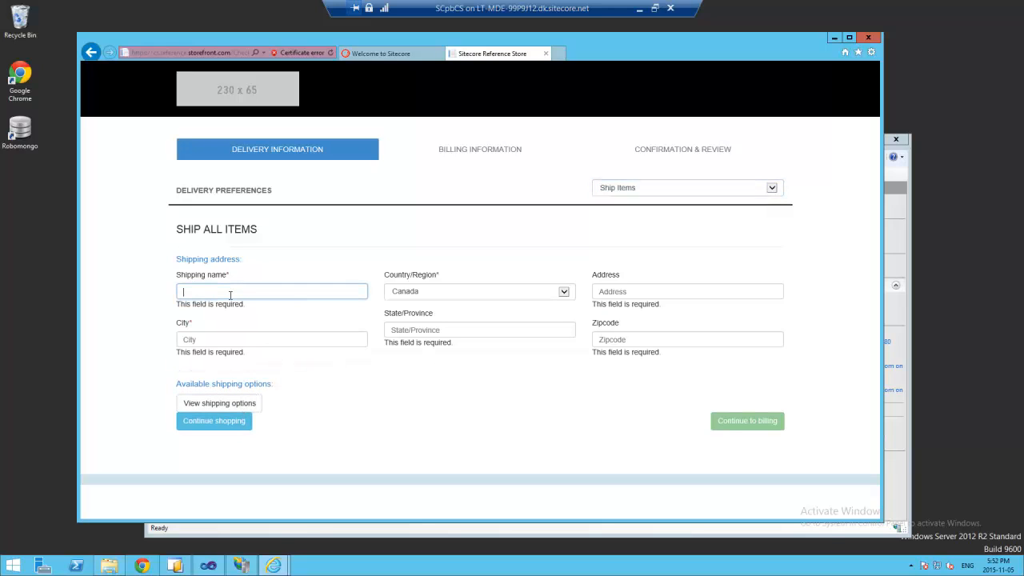
{"action": "type", "text": "Test"}
{"action": "left_click", "coordinate": [240, 338]}
{"action": "type", "text": "Test"}
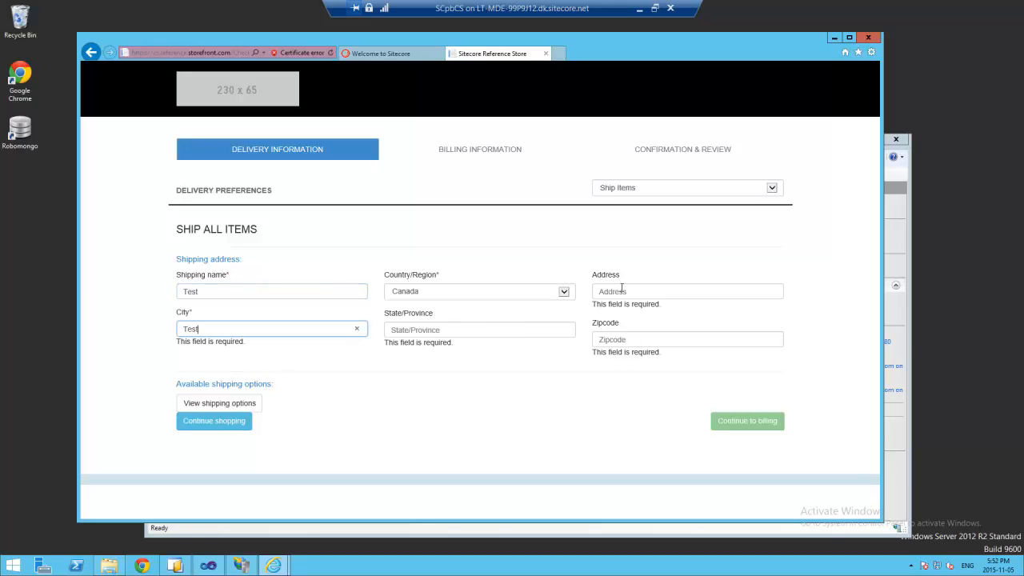
{"action": "left_click", "coordinate": [636, 296]}
{"action": "type", "text": "Test"}
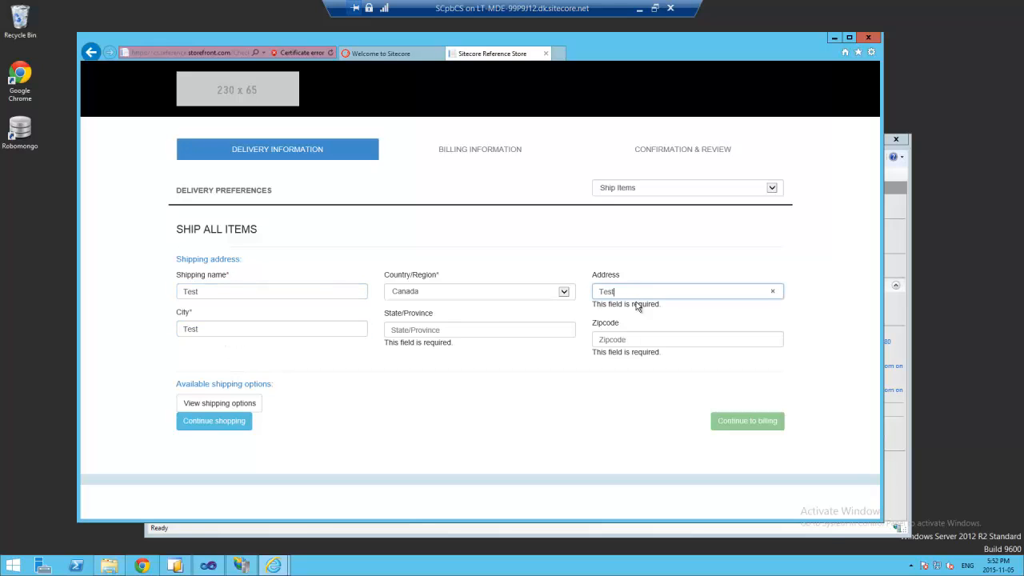
- Enter zipcode 'TEst' and a Quebec province, then choose Standard shipping
{"action": "left_click", "coordinate": [639, 339]}
{"action": "type", "text": "TEst"}
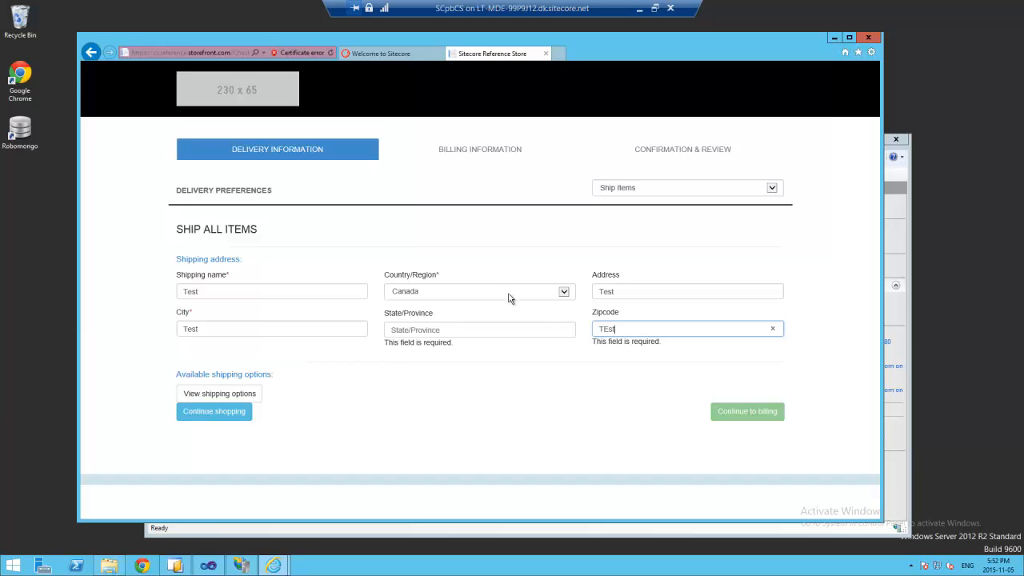
{"action": "left_click", "coordinate": [467, 328]}
{"action": "type", "text": "QWu"}
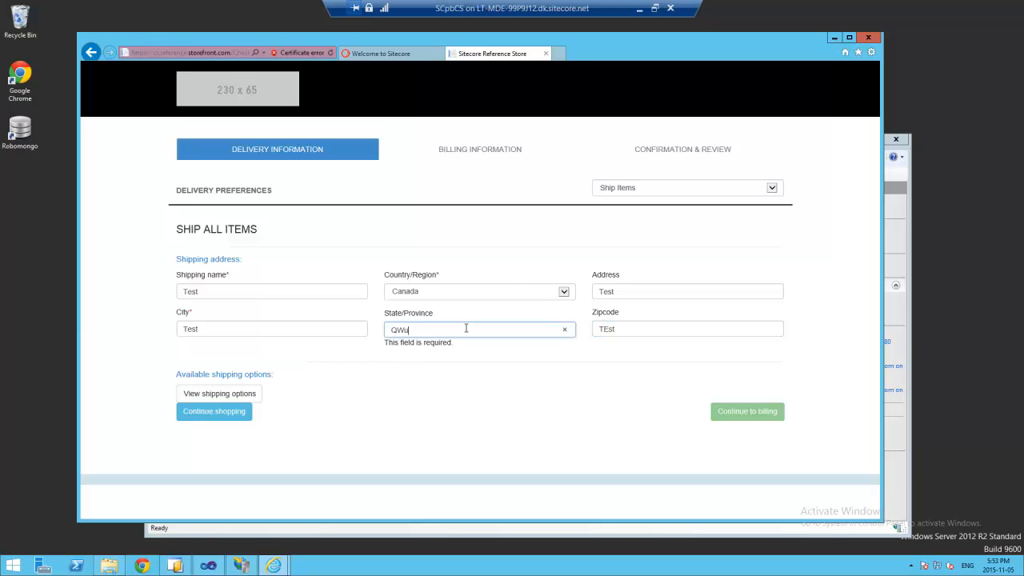
{"action": "key", "text": "BackSpace"}
{"action": "key", "text": "BackSpace"}
{"action": "type", "text": "uebec"}
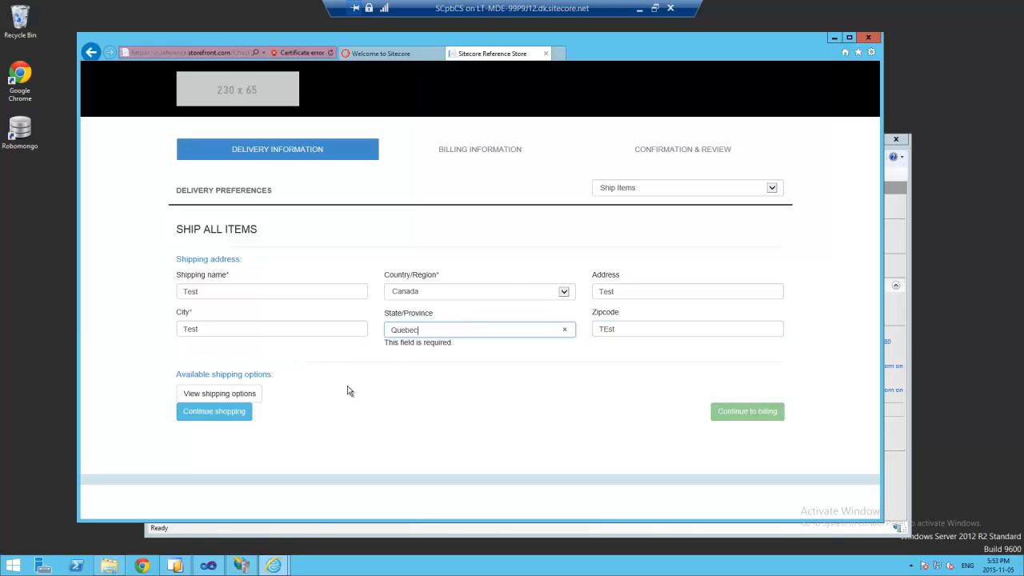
{"action": "left_click", "coordinate": [251, 392]}
{"action": "left_click", "coordinate": [258, 383]}
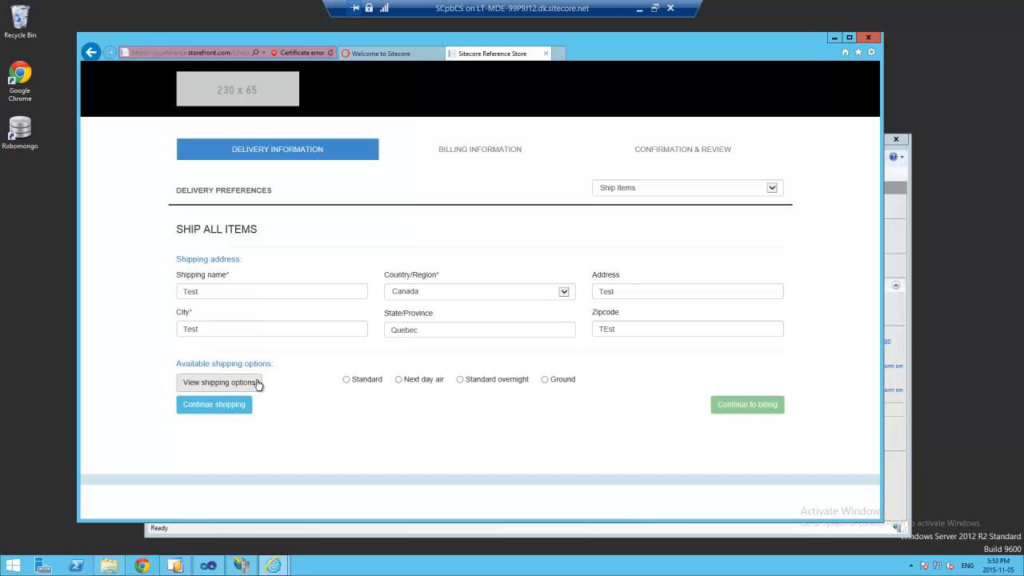
{"action": "left_click", "coordinate": [345, 379]}
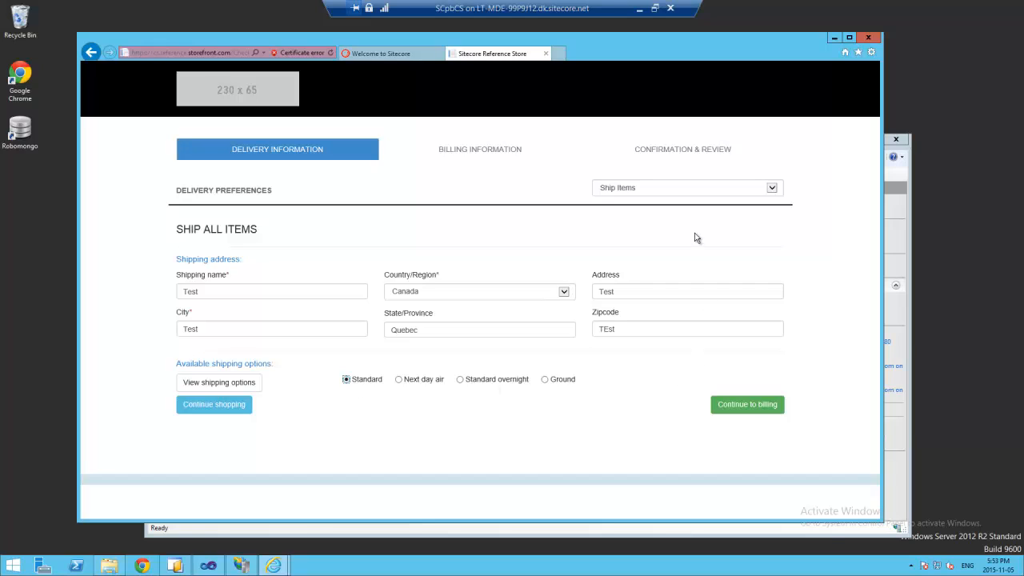
- Move to the billing step, choose Amex payment, and enter and confirm the contact e-mail address
{"action": "left_click", "coordinate": [747, 406]}
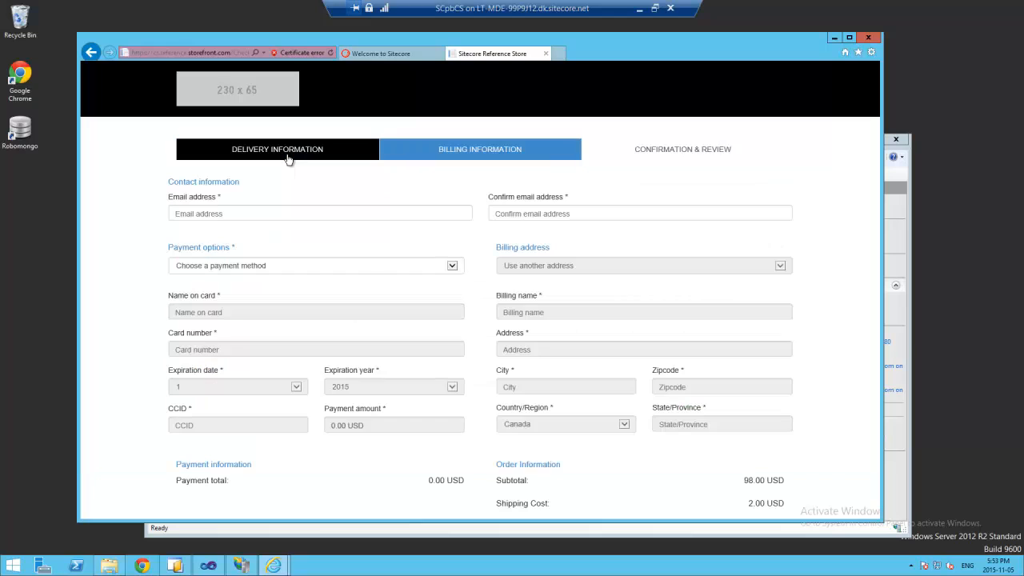
{"action": "scroll", "coordinate": [144, 240], "scroll_direction": "down", "scroll_amount": 2}
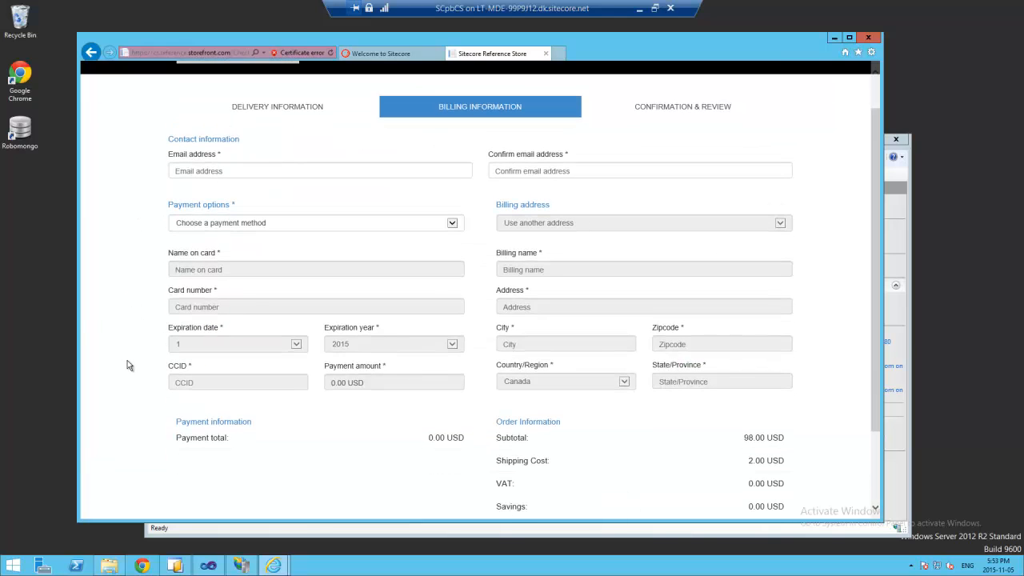
{"action": "scroll", "coordinate": [127, 360], "scroll_direction": "up", "scroll_amount": 1}
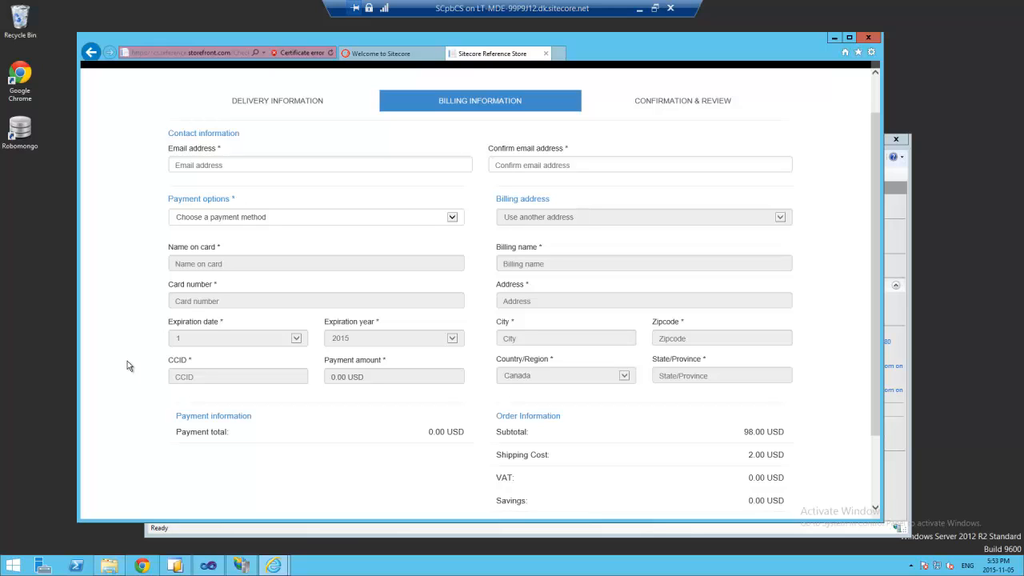
{"action": "left_click", "coordinate": [242, 221]}
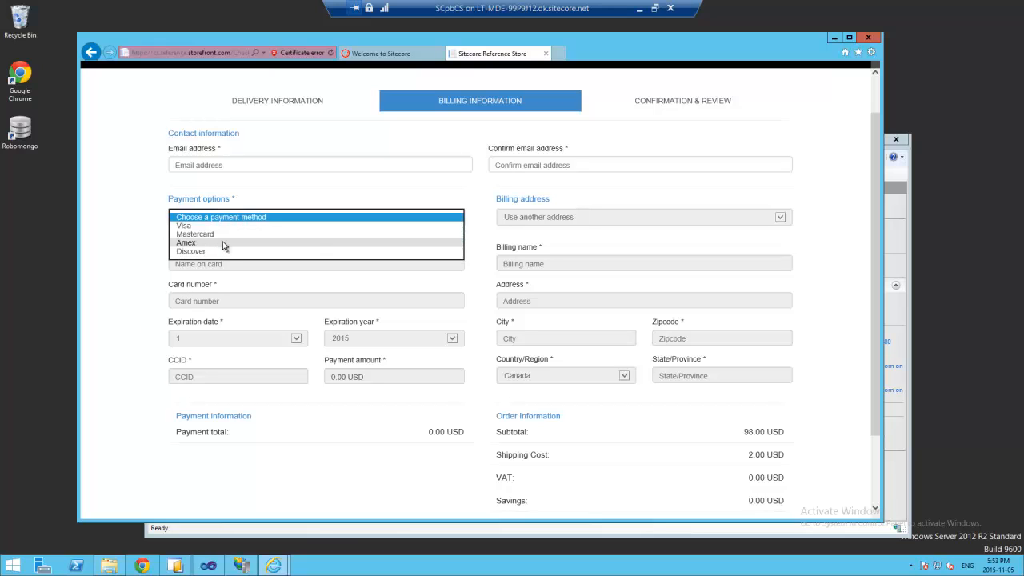
{"action": "left_click", "coordinate": [222, 242]}
{"action": "left_click", "coordinate": [229, 165]}
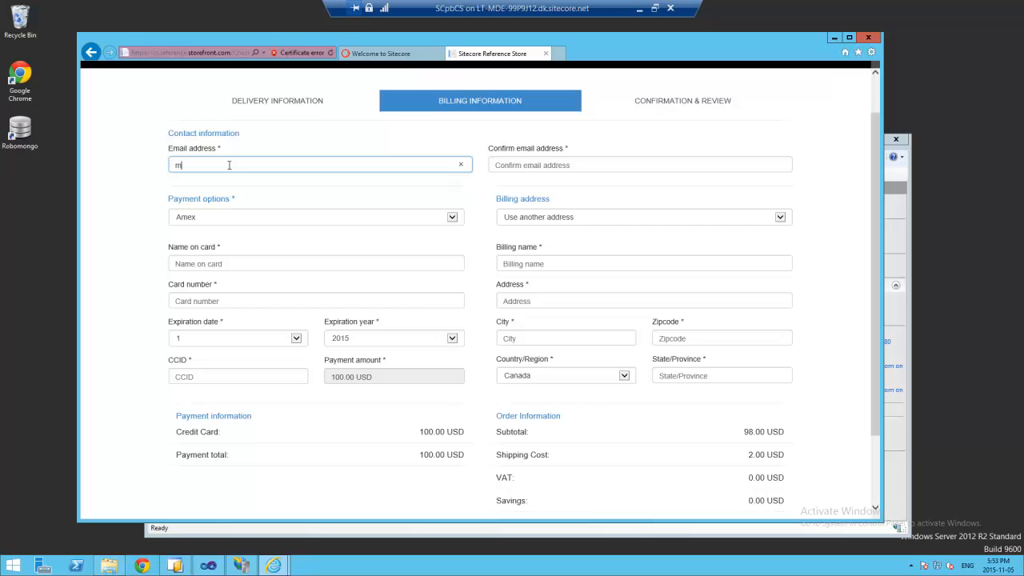
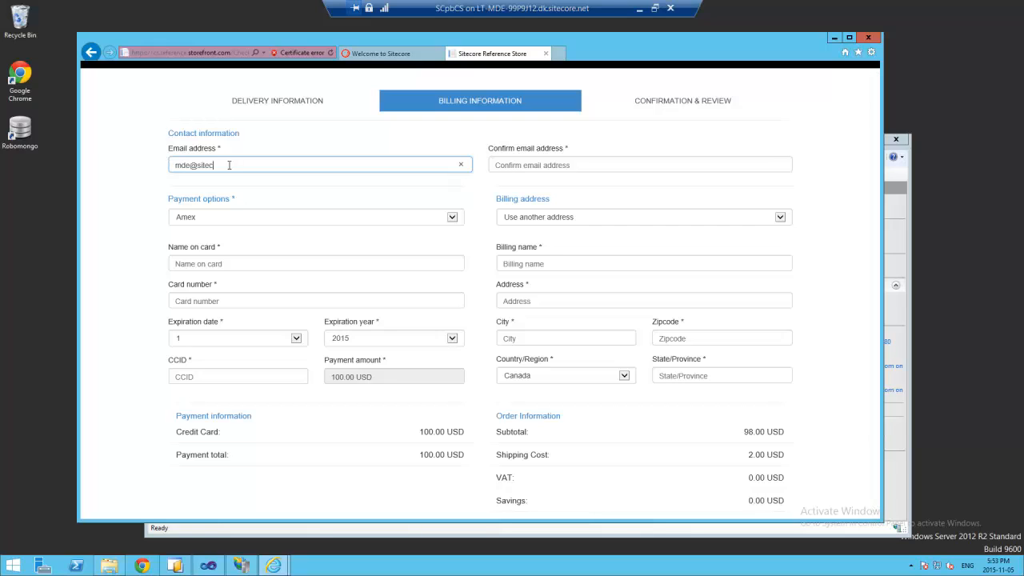
{"action": "left_click", "coordinate": [535, 166]}
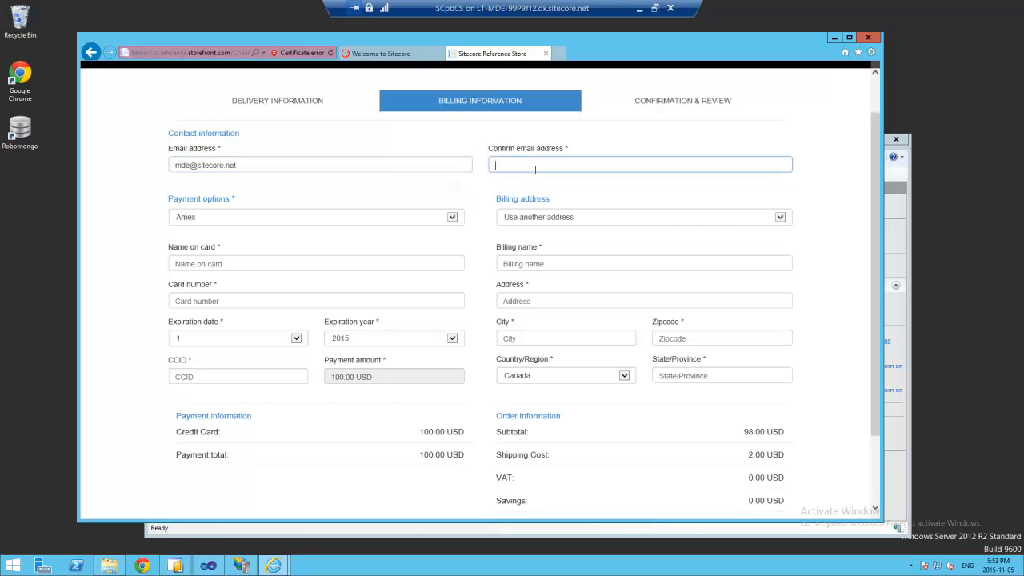
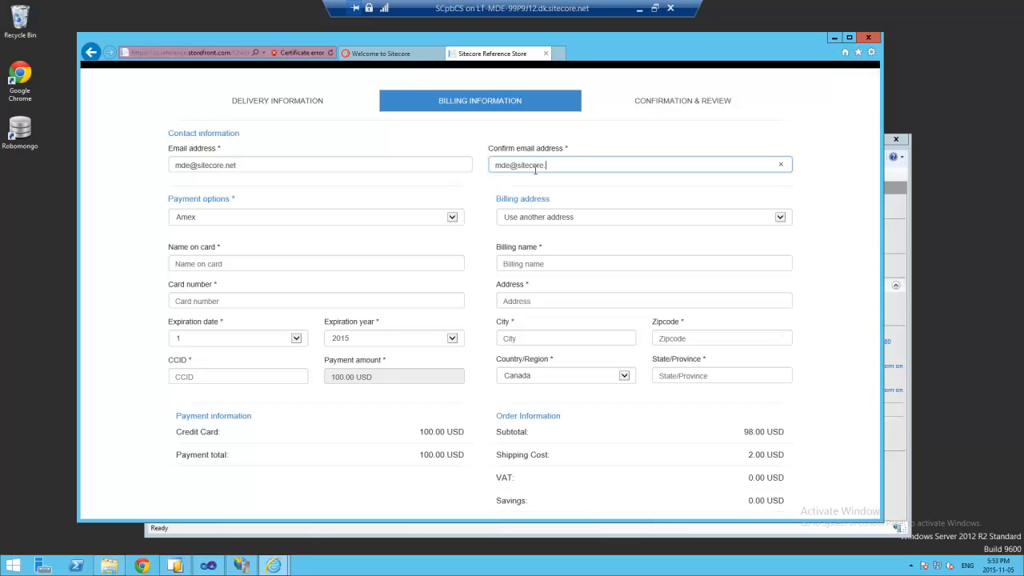
- Bill to the shipping address and enter the cardholder's name, card number, expiry year 2018 and security code
{"action": "left_click", "coordinate": [605, 215]}
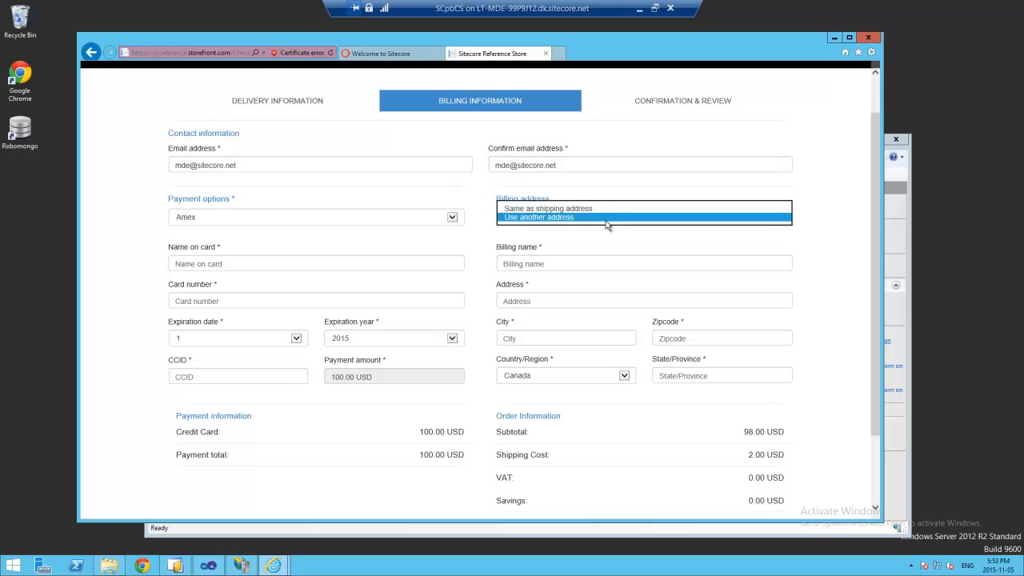
{"action": "left_click", "coordinate": [605, 209]}
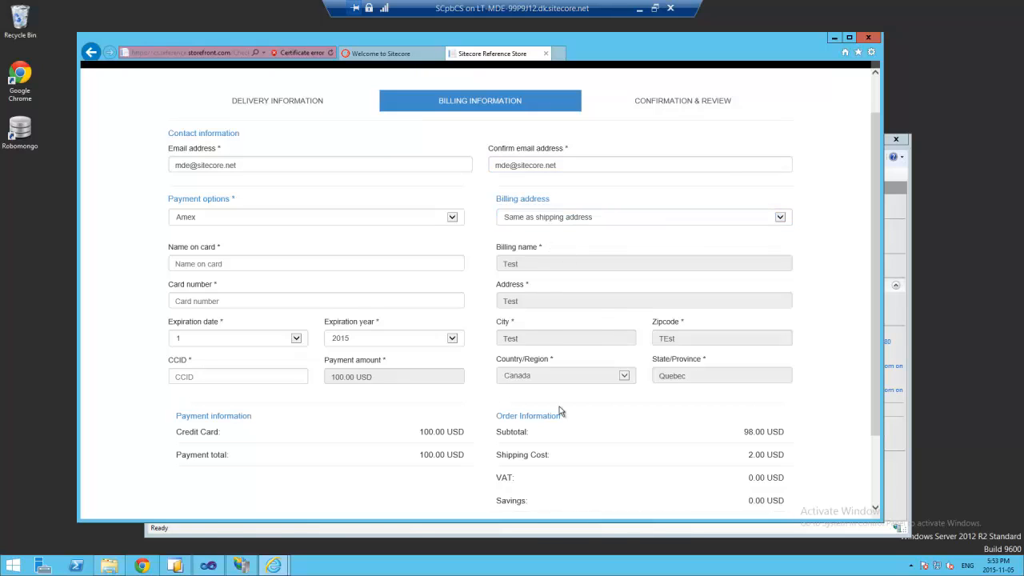
{"action": "left_click", "coordinate": [235, 262]}
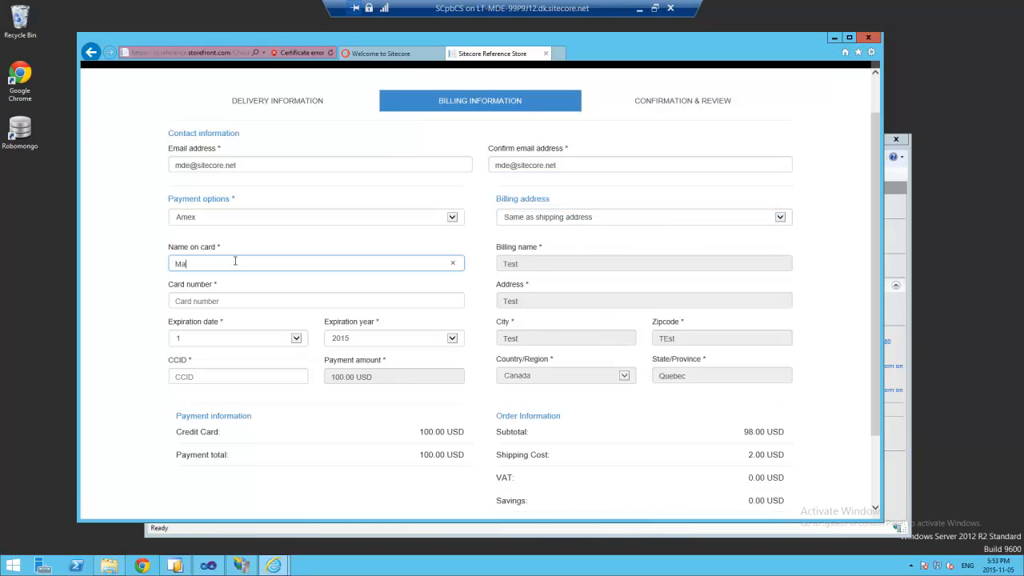
{"action": "left_click", "coordinate": [229, 299]}
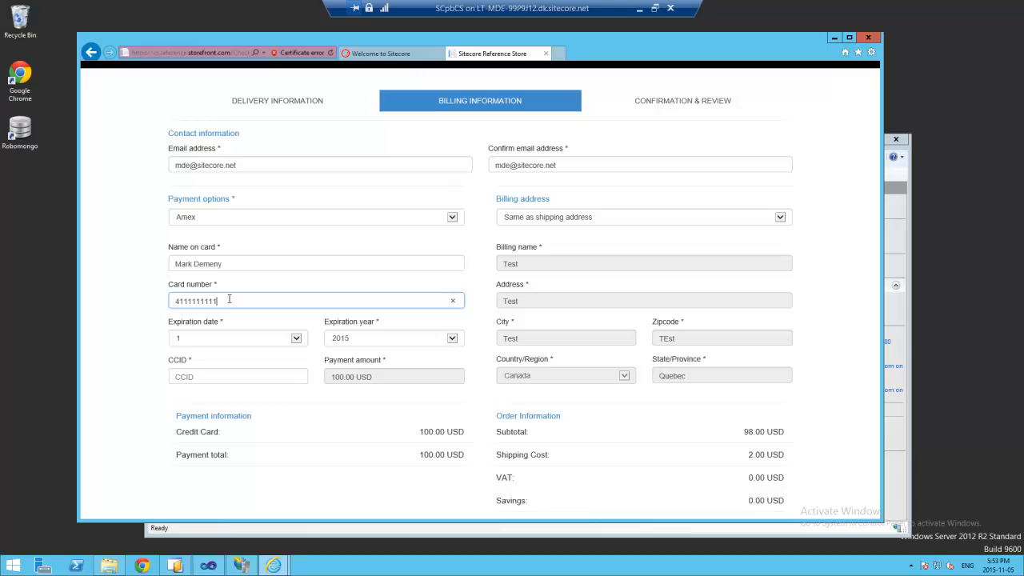
{"action": "type", "text": "4111111111111111"}
{"action": "left_click", "coordinate": [376, 341]}
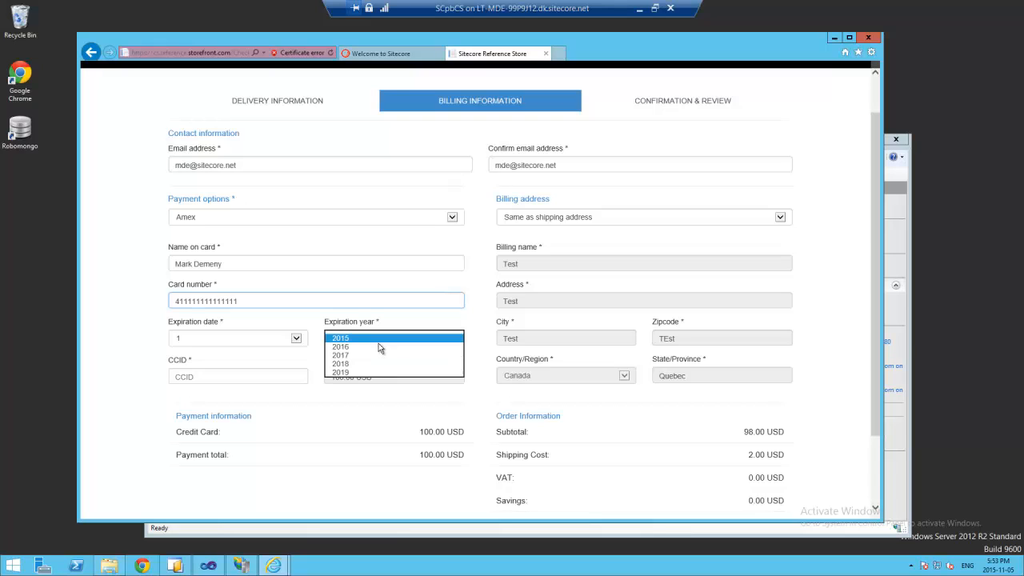
{"action": "left_click", "coordinate": [359, 366]}
{"action": "left_click", "coordinate": [286, 377]}
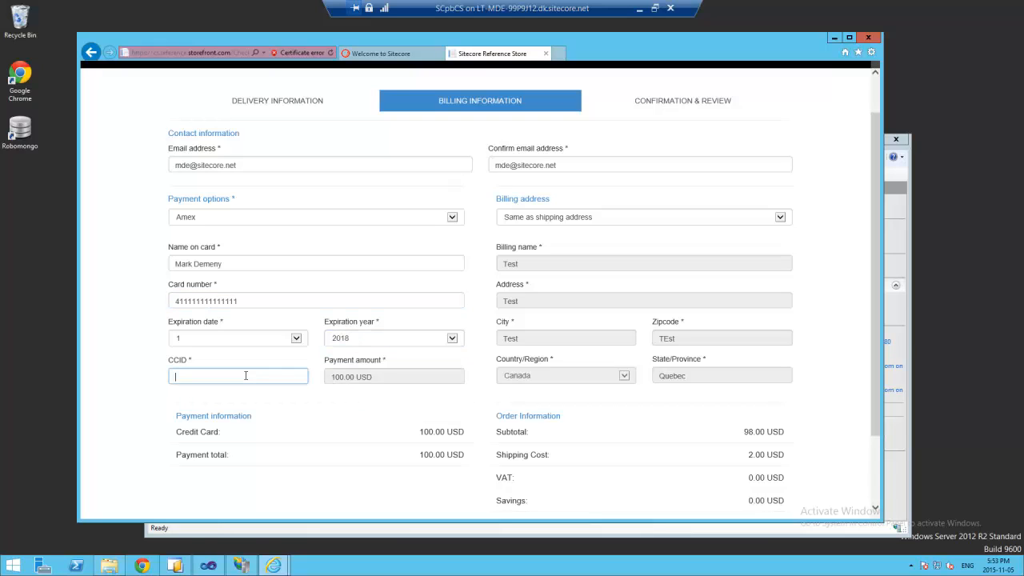
{"action": "type", "text": "123"}
{"action": "scroll", "coordinate": [880, 457], "scroll_direction": "down", "scroll_amount": 2}
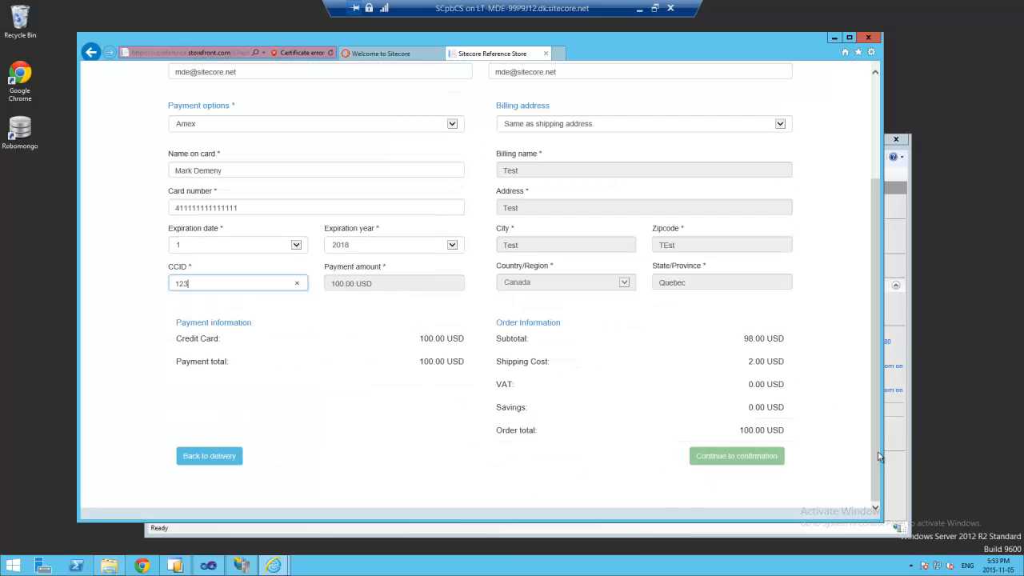
{"action": "left_click", "coordinate": [297, 210]}
- Continue to review, confirm the order as number 1001, then open the Windows Start screen
{"action": "left_click", "coordinate": [740, 462]}
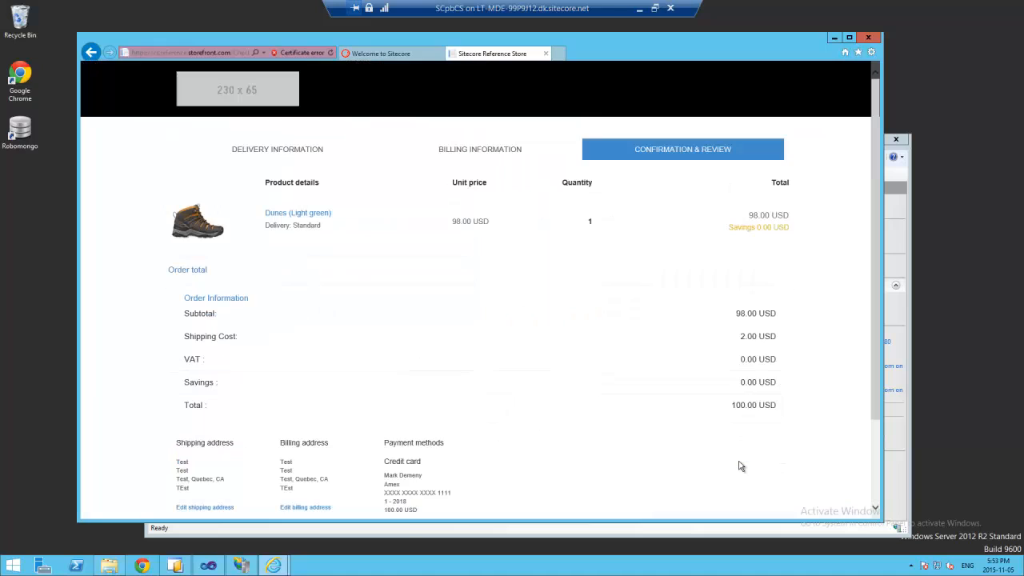
{"action": "scroll", "coordinate": [876, 472], "scroll_direction": "down", "scroll_amount": 2}
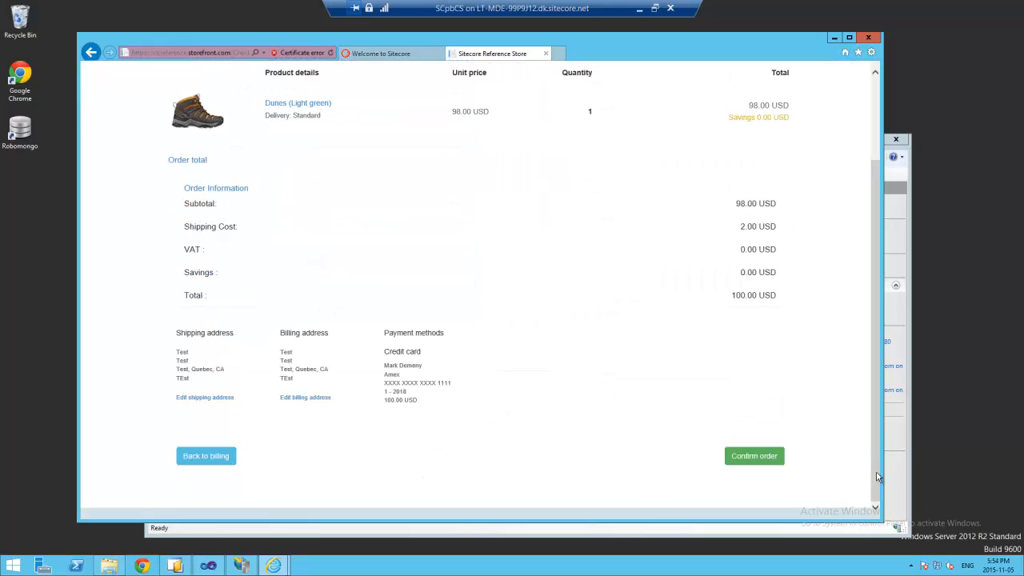
{"action": "left_click", "coordinate": [761, 462]}
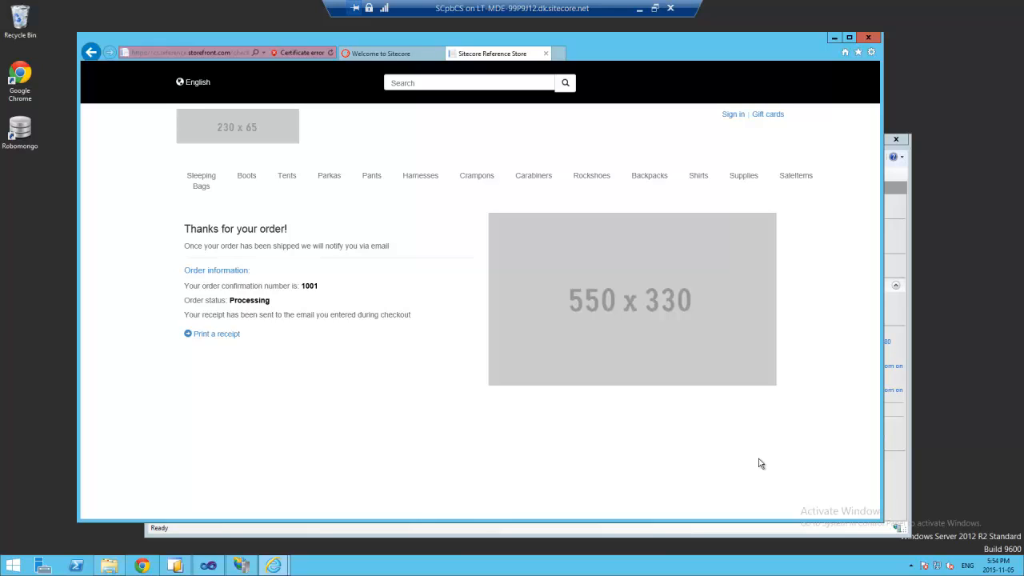
{"action": "left_click", "coordinate": [13, 565]}
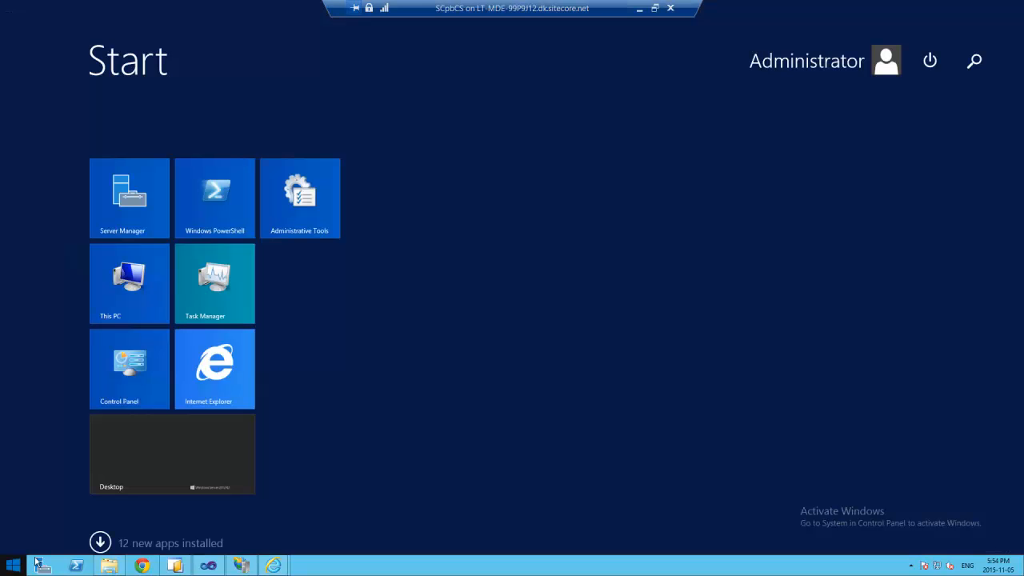
- Launch Commerce Server Customer and Orders Manager from the installed apps list
{"action": "left_click", "coordinate": [100, 542]}
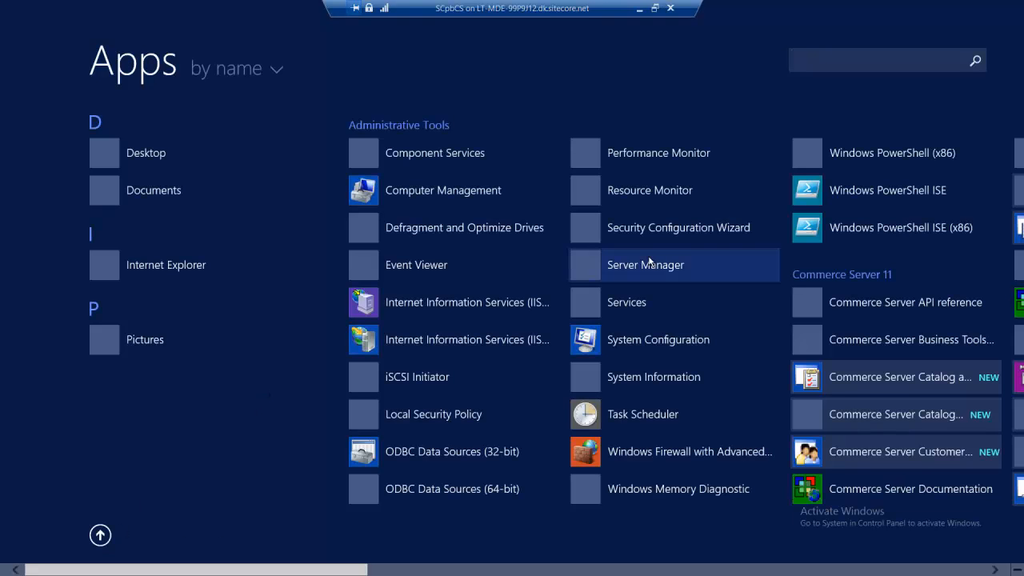
{"action": "left_click_drag", "start_coordinate": [341, 570], "coordinate": [432, 572]}
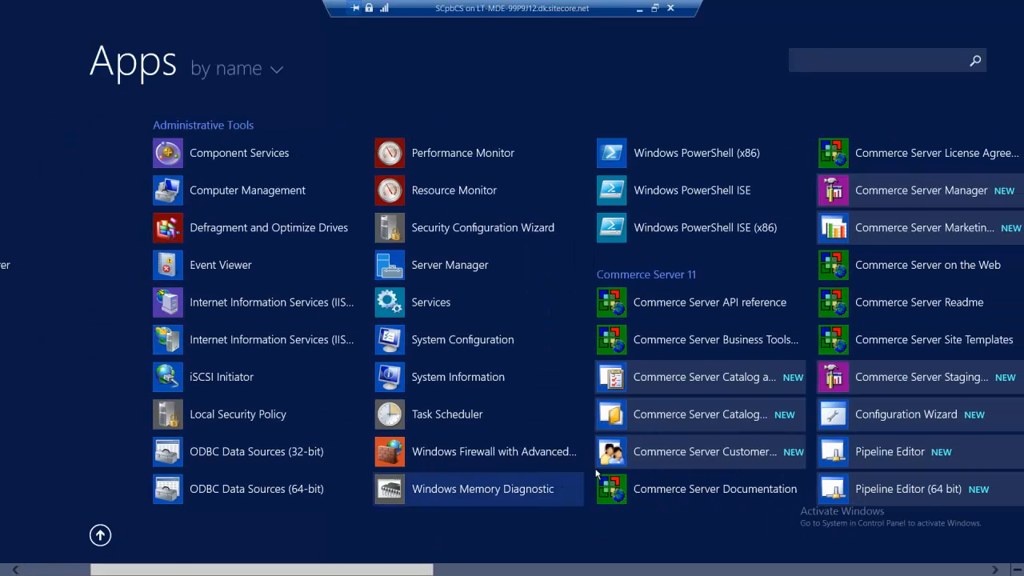
{"action": "left_click", "coordinate": [703, 455]}
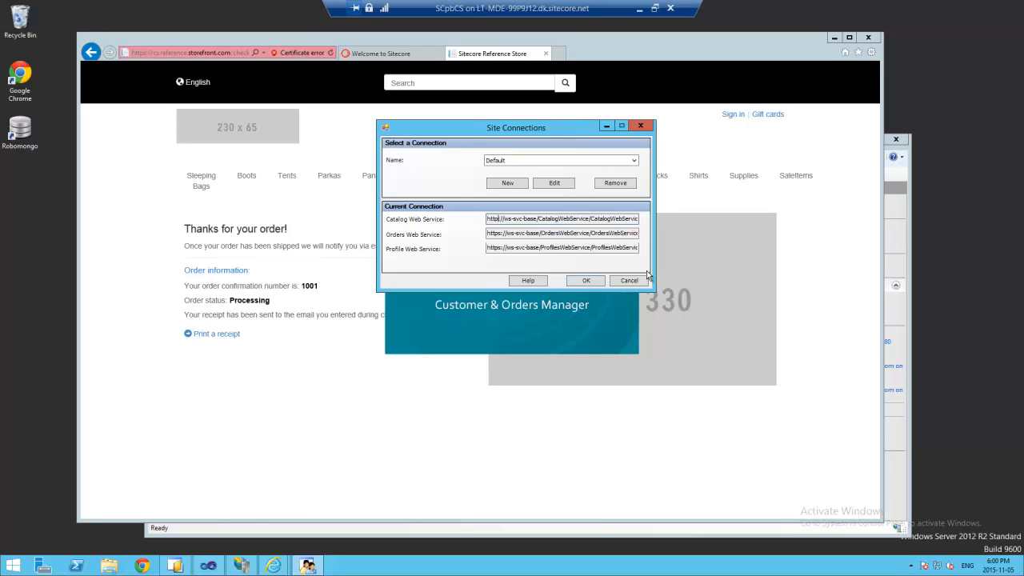
- Inspect the Orders and Profile Web Service addresses, then switch to the config in Visual Studio
{"action": "left_click", "coordinate": [504, 233]}
{"action": "left_click", "coordinate": [506, 248]}
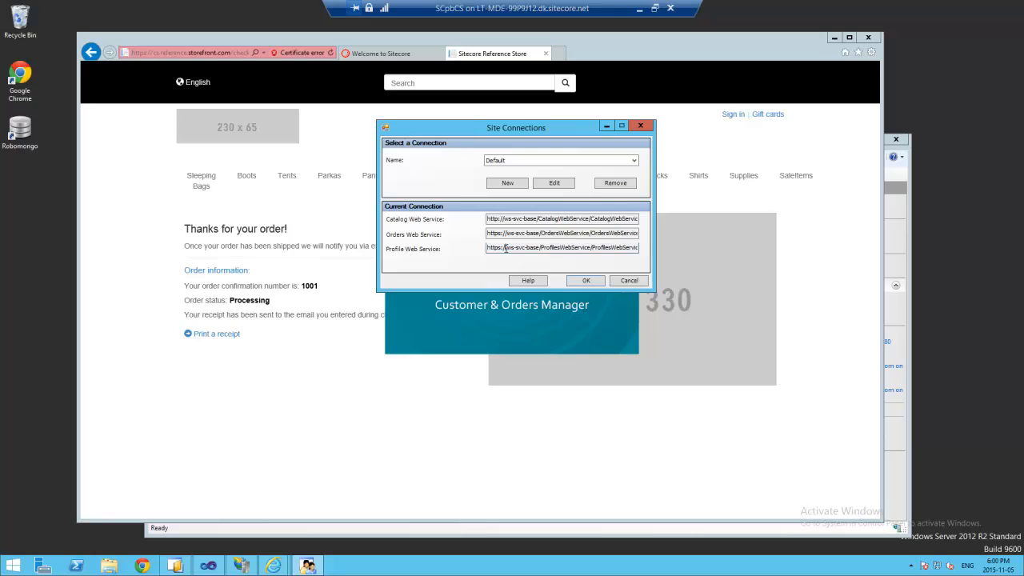
{"action": "left_click", "coordinate": [208, 566]}
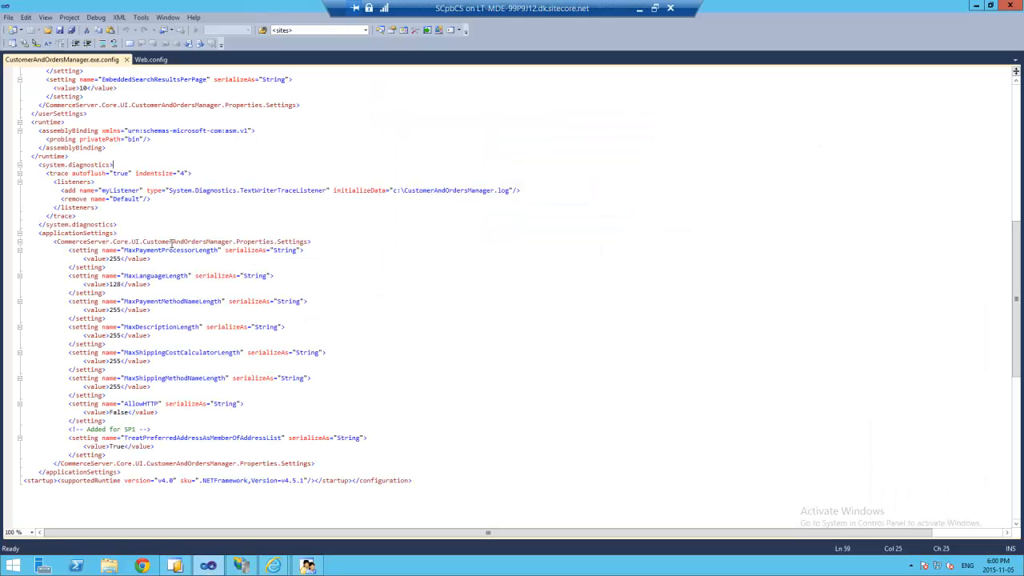
- Replace AllowHTTP's value False with True in CustomerAndOrdersManager.exe.config and save it
{"action": "left_click", "coordinate": [135, 412]}
{"action": "left_click", "coordinate": [47, 32]}
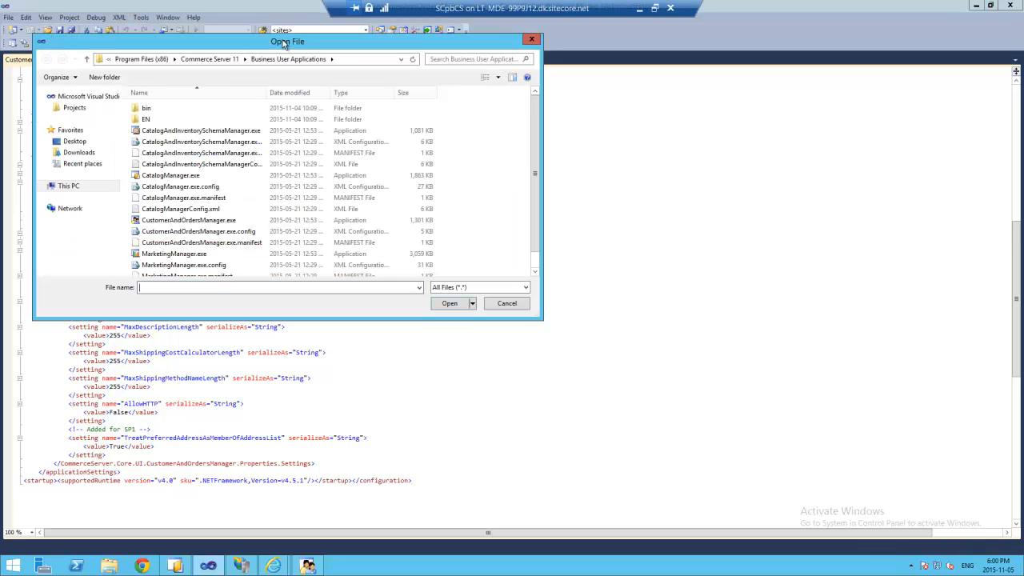
{"action": "left_click_drag", "start_coordinate": [283, 44], "coordinate": [565, 137]}
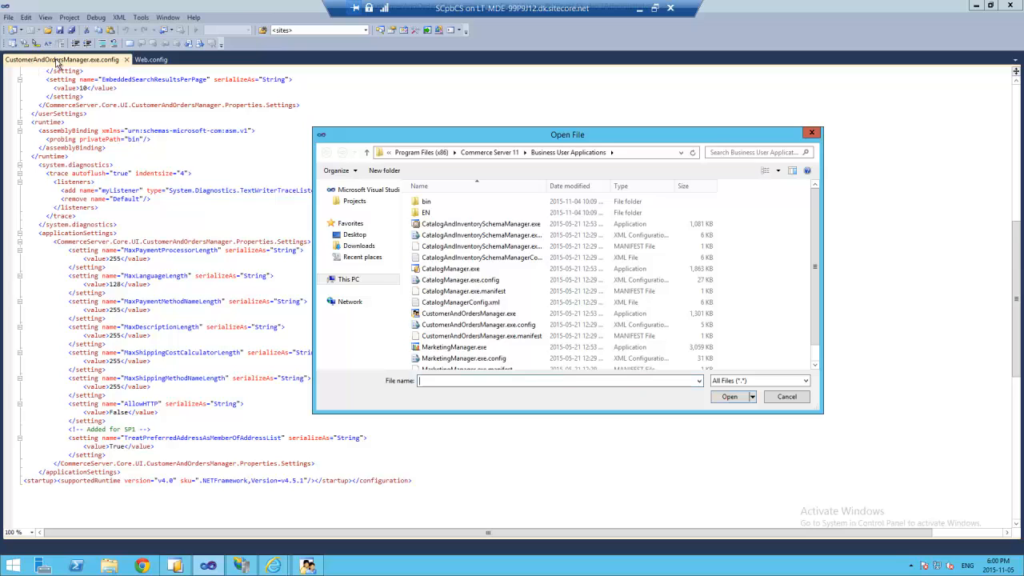
{"action": "scroll", "coordinate": [518, 312], "scroll_direction": "down", "scroll_amount": 1}
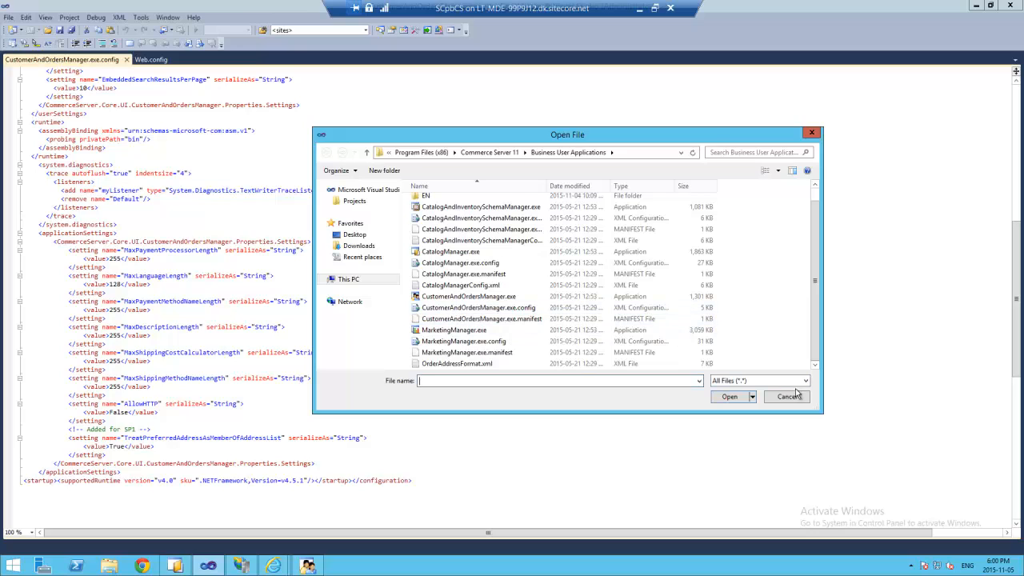
{"action": "left_click", "coordinate": [788, 395]}
{"action": "double_click", "coordinate": [137, 403]}
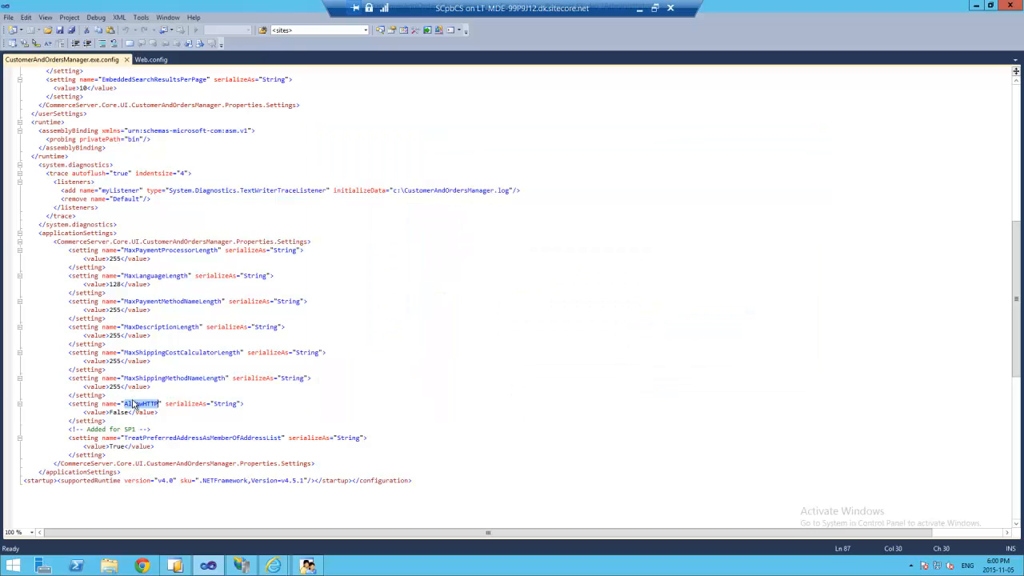
{"action": "double_click", "coordinate": [119, 412]}
{"action": "type", "text": "True"}
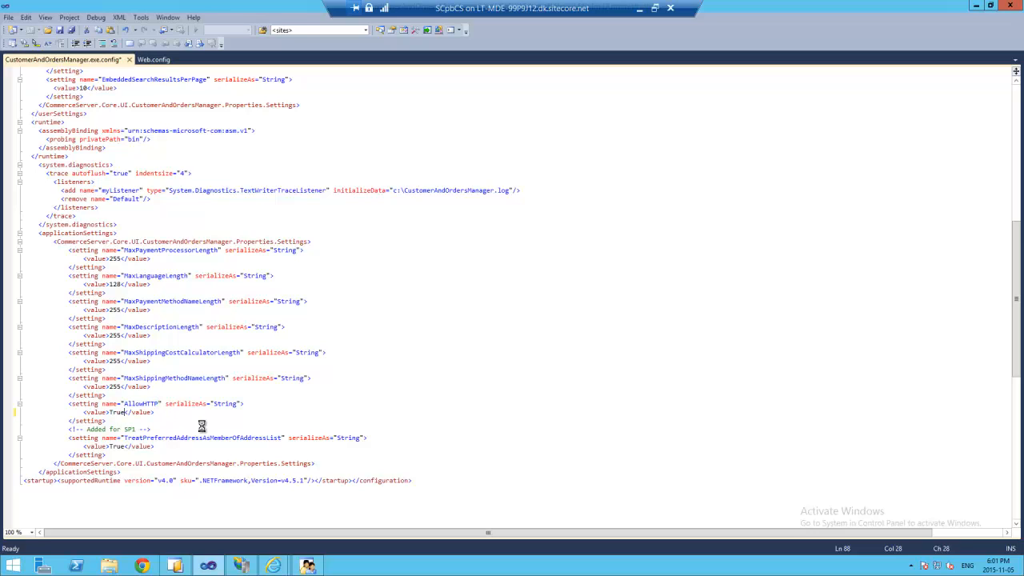
{"action": "key", "text": "ctrl+s"}
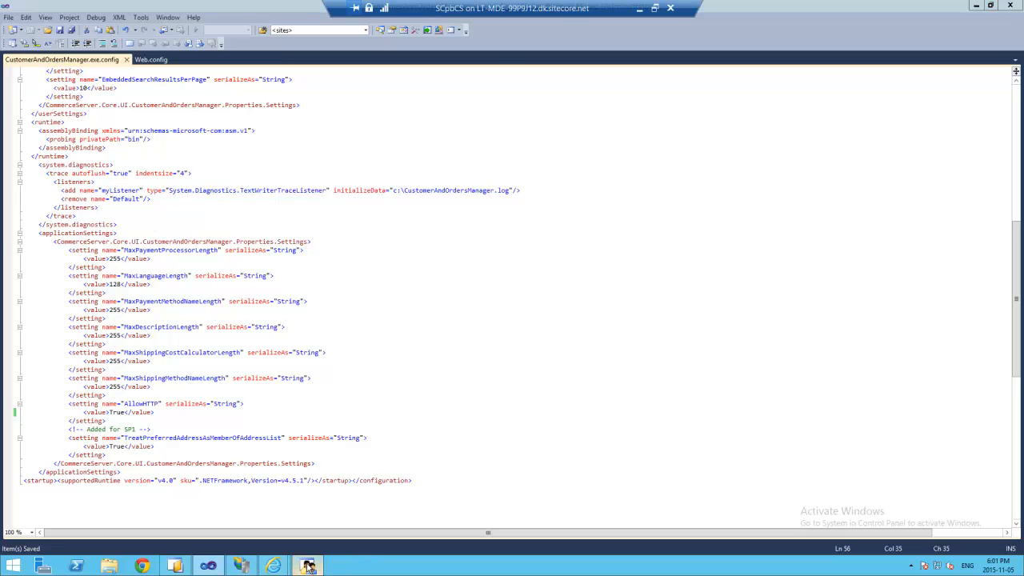
- Under CSServices, find SolutionStorefrontSite_CatalogWebService's CatalogWebService.asmx and browse it
{"action": "left_click", "coordinate": [240, 565]}
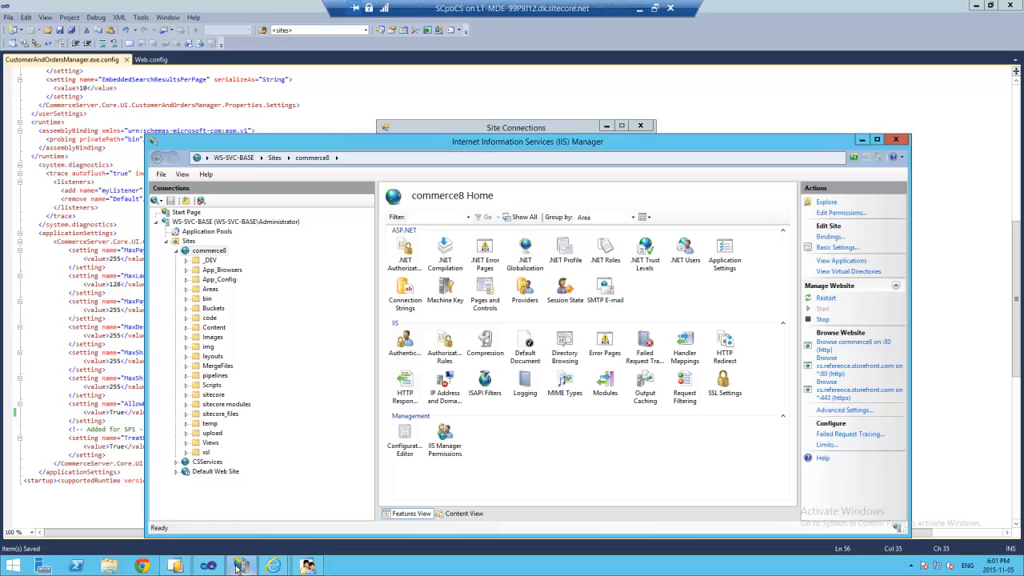
{"action": "left_click", "coordinate": [177, 251]}
{"action": "left_click", "coordinate": [176, 260]}
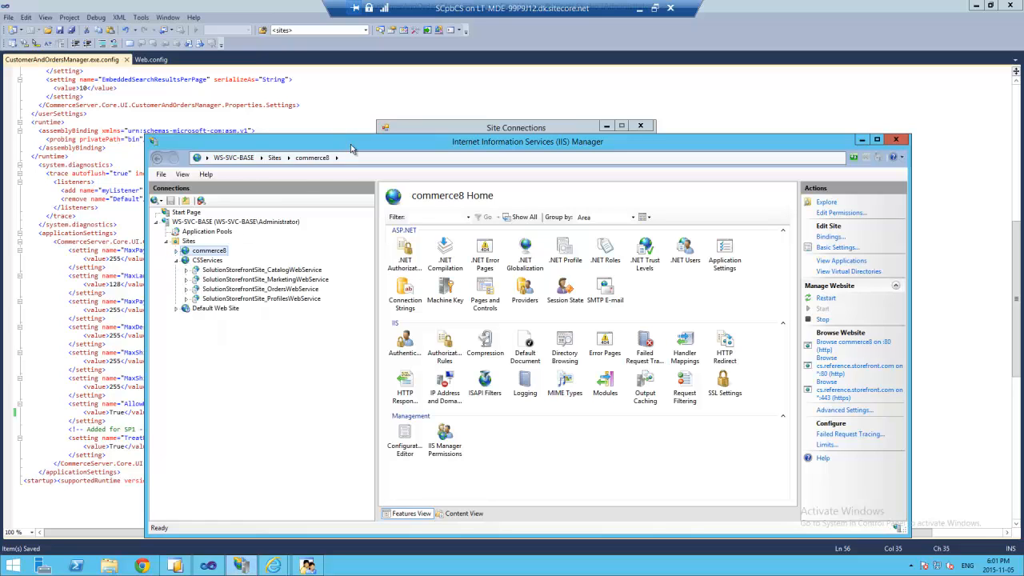
{"action": "left_click_drag", "start_coordinate": [327, 142], "coordinate": [249, 274]}
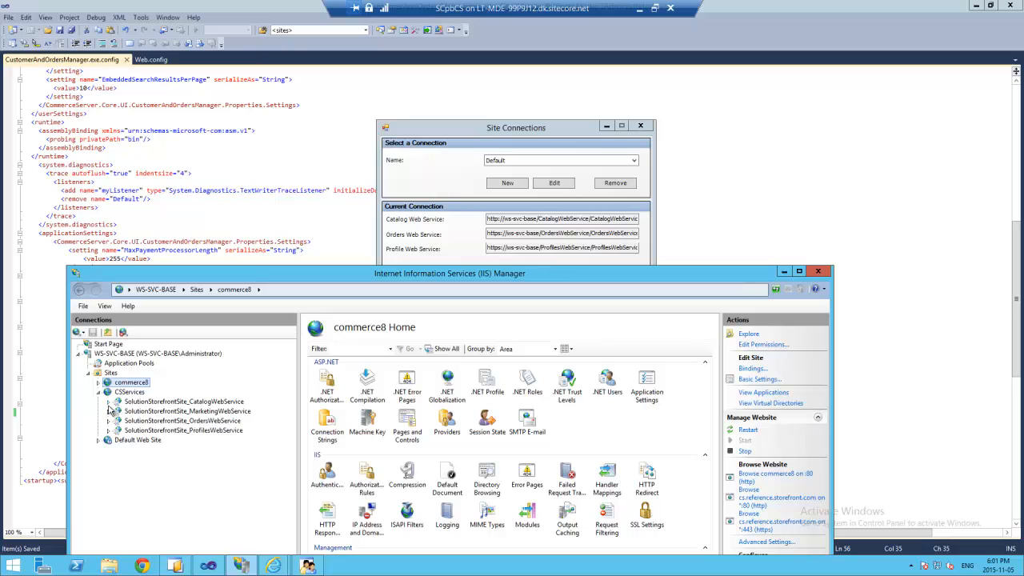
{"action": "left_click", "coordinate": [139, 401]}
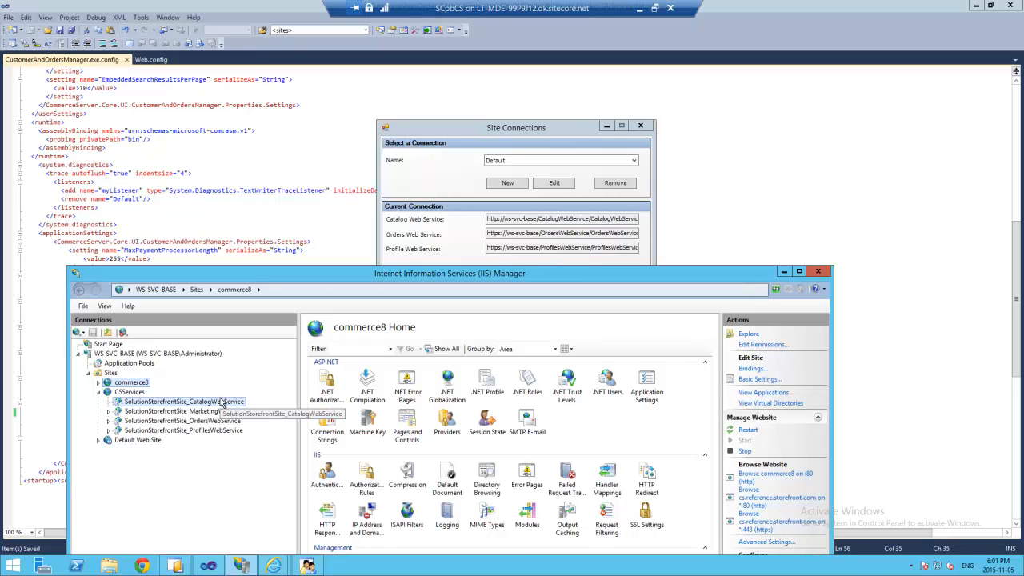
{"action": "left_click_drag", "start_coordinate": [364, 171], "coordinate": [364, 170]}
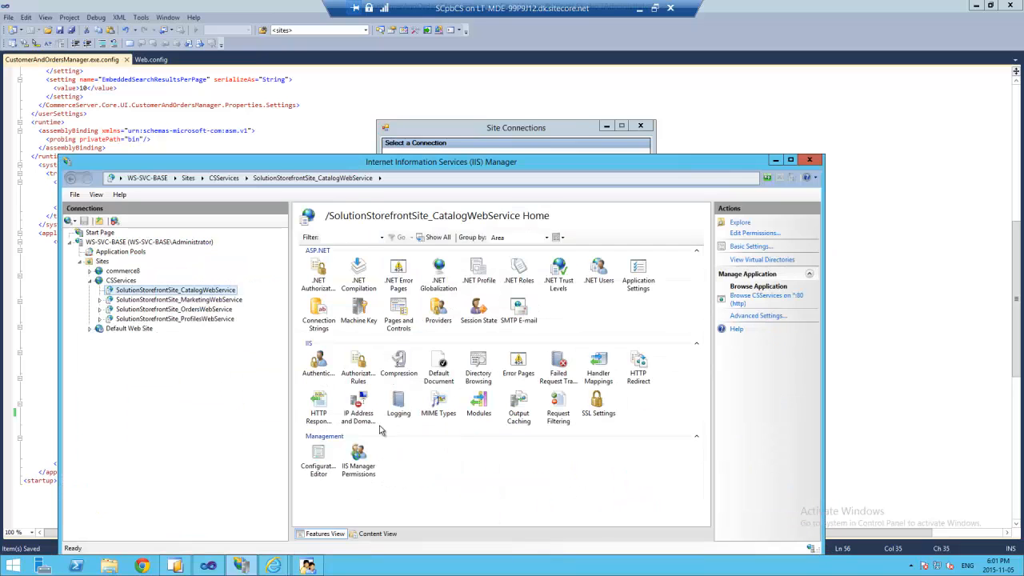
{"action": "left_click", "coordinate": [377, 533]}
{"action": "left_click", "coordinate": [350, 271]}
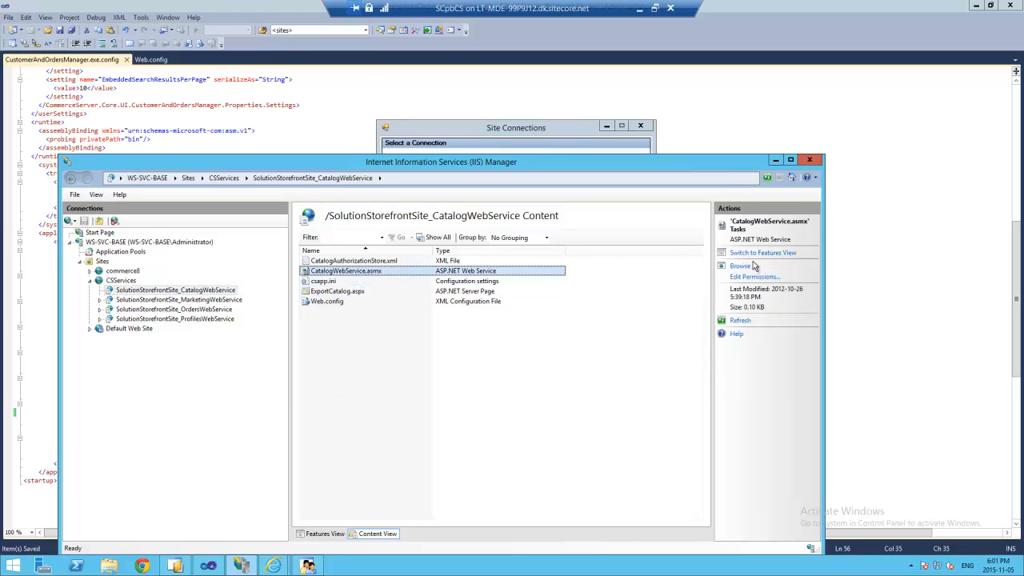
{"action": "left_click", "coordinate": [738, 267]}
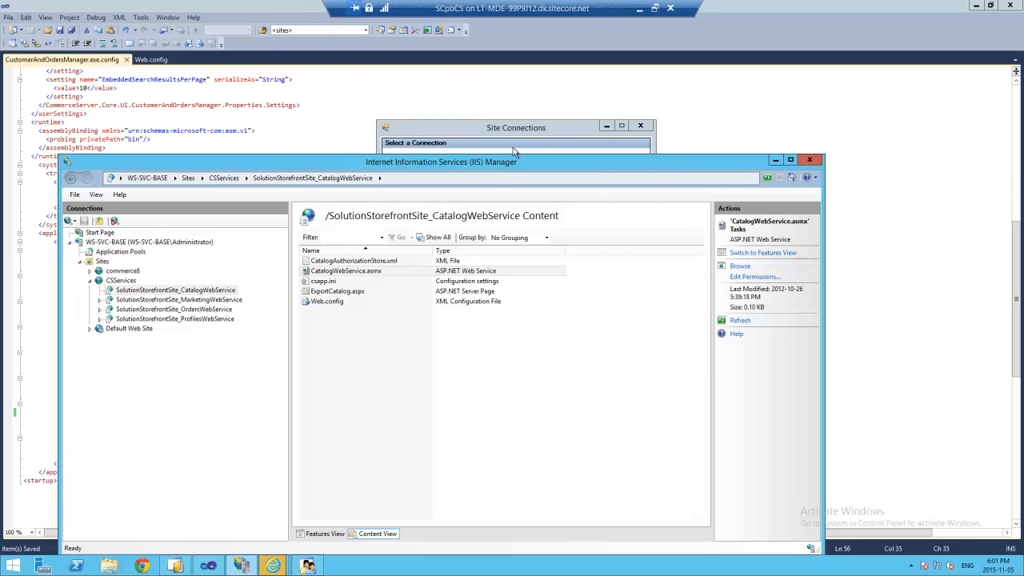
- Copy the CatalogWebService.asmx URL and paste it into the Catalog Web Service field
{"action": "left_click_drag", "start_coordinate": [505, 164], "coordinate": [524, 116]}
{"action": "mouse_move", "coordinate": [273, 563]}
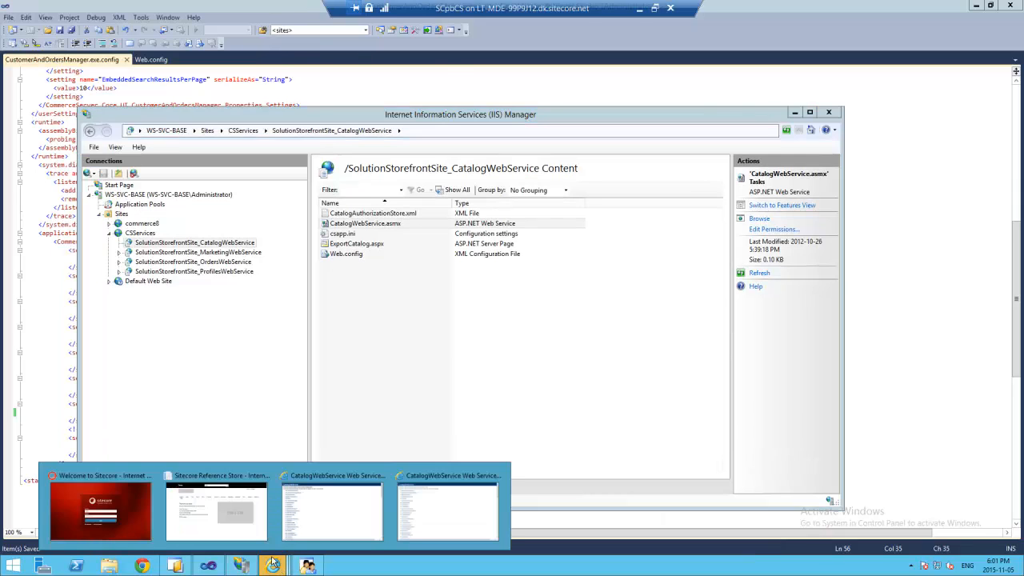
{"action": "left_click", "coordinate": [435, 503]}
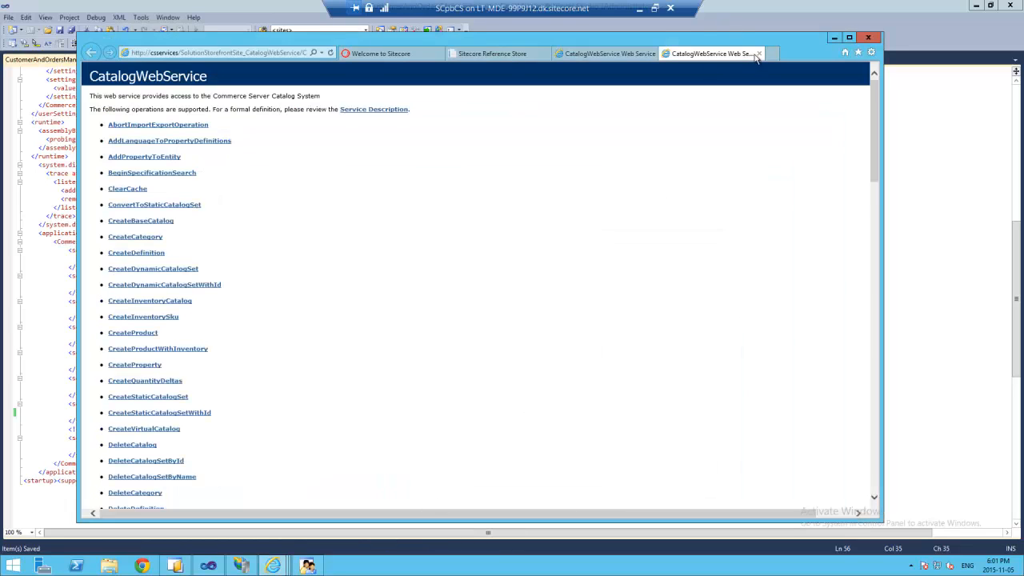
{"action": "left_click", "coordinate": [272, 54]}
{"action": "key", "text": "ctrl+c"}
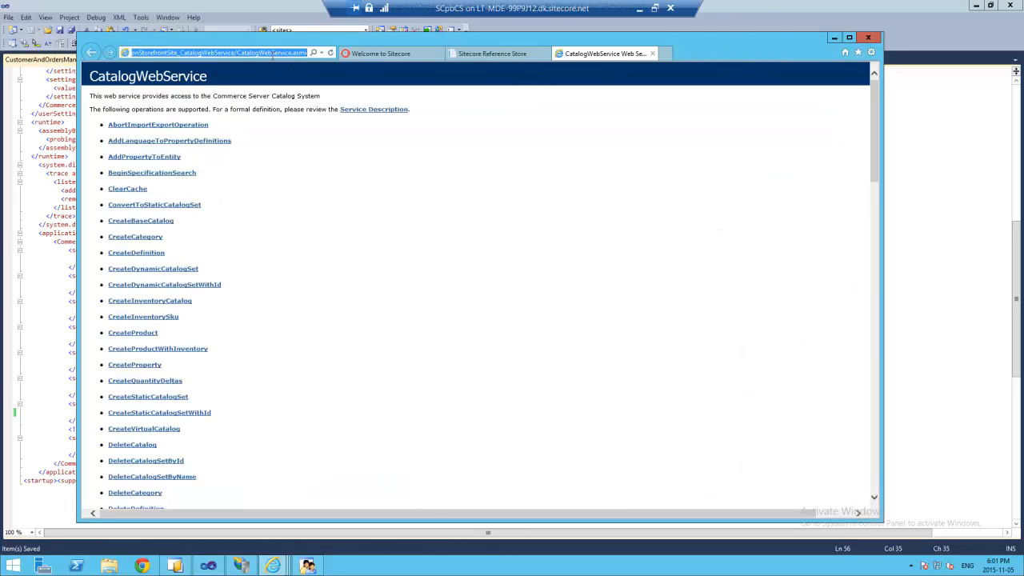
{"action": "left_click", "coordinate": [201, 4]}
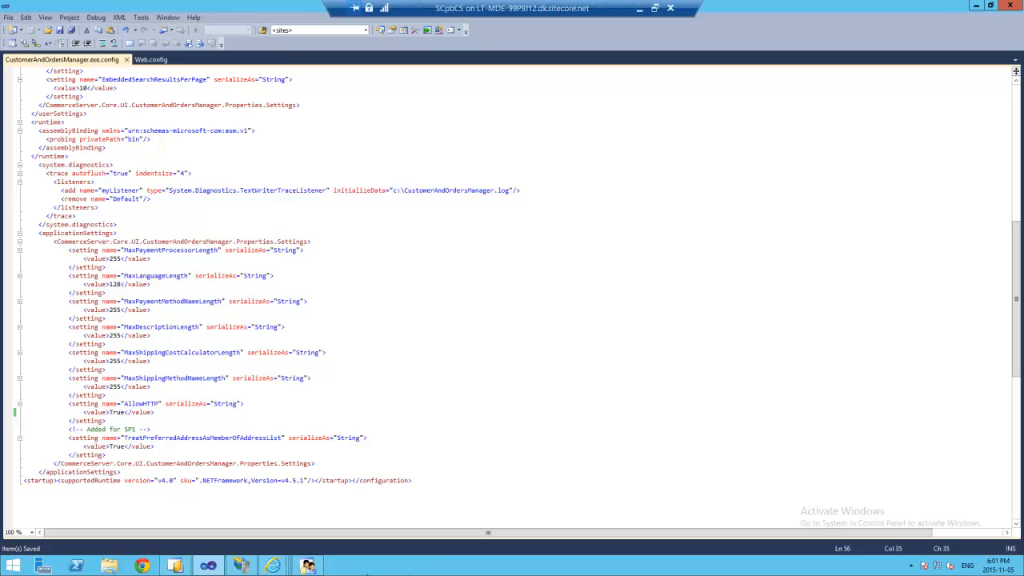
{"action": "left_click", "coordinate": [306, 565]}
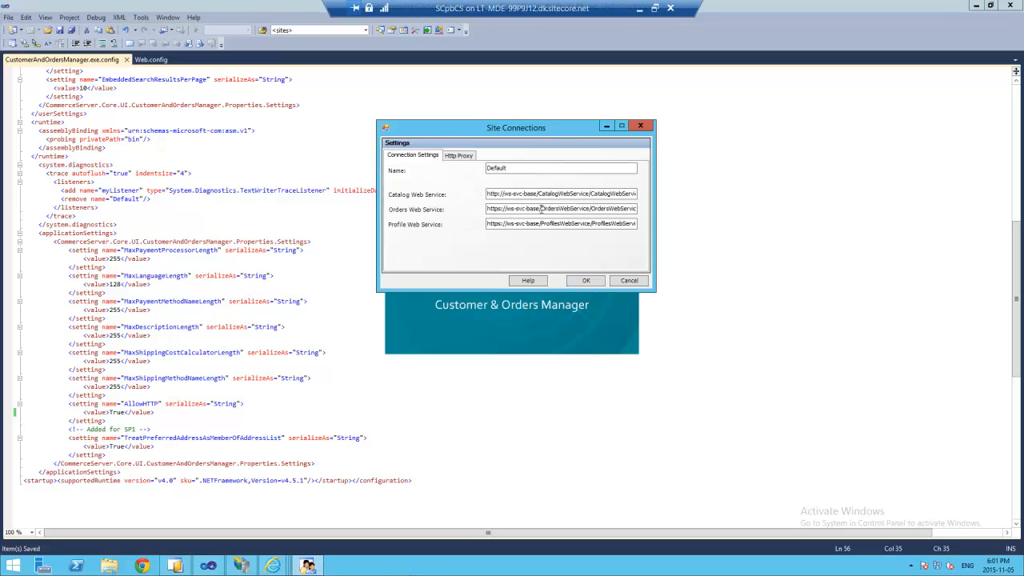
{"action": "left_click", "coordinate": [538, 194]}
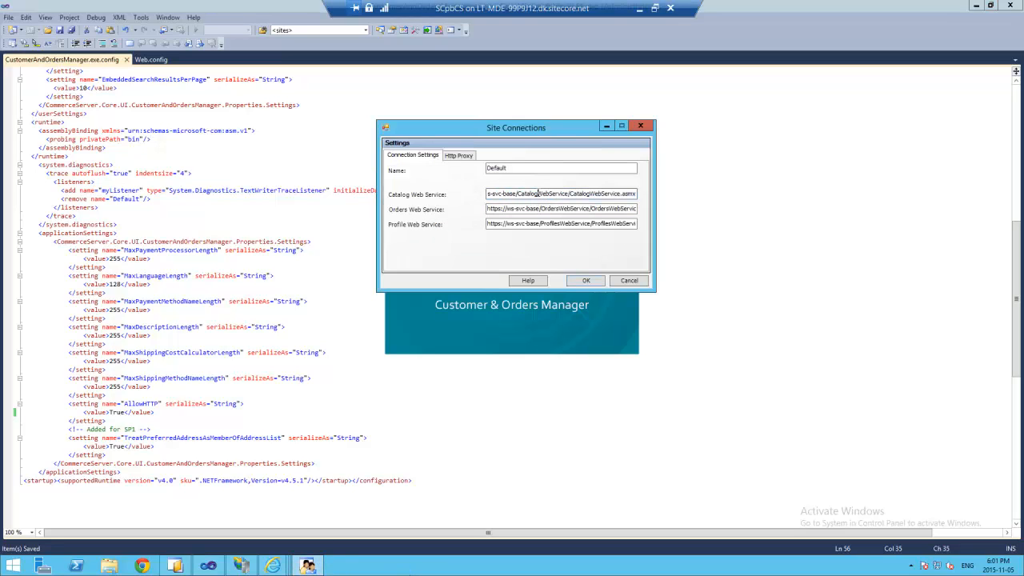
{"action": "key", "text": "ctrl+a"}
{"action": "key", "text": "ctrl+v"}
{"action": "left_click_drag", "start_coordinate": [549, 194], "coordinate": [364, 196]}
{"action": "left_click", "coordinate": [560, 196]}
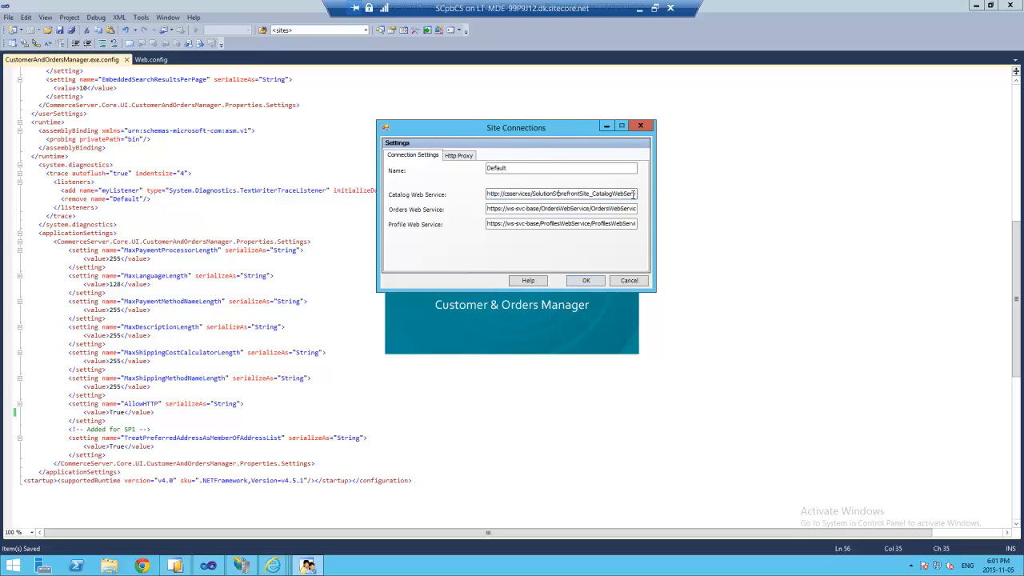
{"action": "left_click_drag", "start_coordinate": [619, 195], "coordinate": [663, 196]}
{"action": "left_click", "coordinate": [572, 194]}
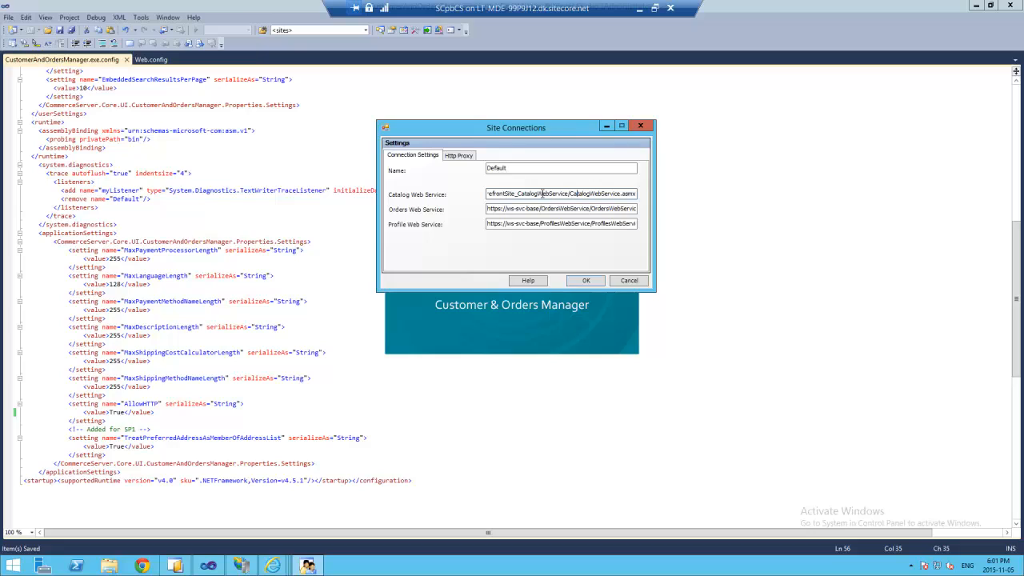
{"action": "left_click_drag", "start_coordinate": [542, 195], "coordinate": [399, 190]}
{"action": "left_click", "coordinate": [592, 194]}
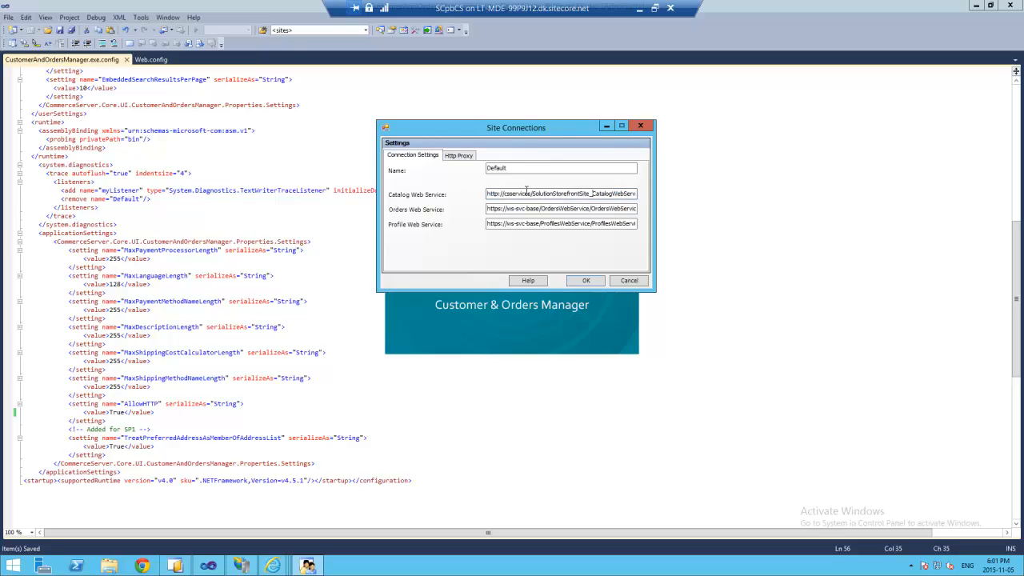
{"action": "left_click_drag", "start_coordinate": [532, 194], "coordinate": [444, 198]}
{"action": "left_click", "coordinate": [522, 209]}
{"action": "left_click_drag", "start_coordinate": [540, 208], "coordinate": [487, 208]}
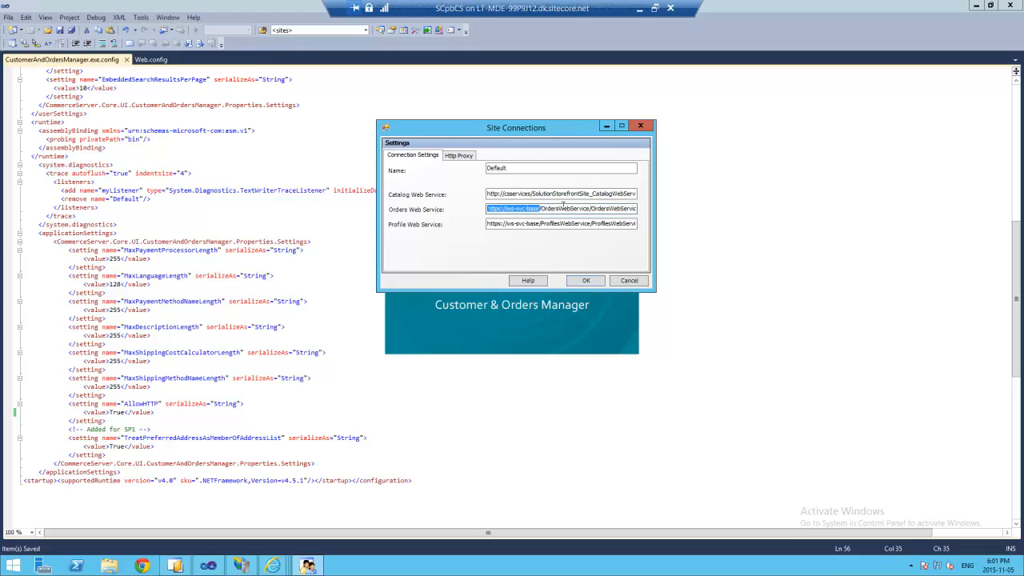
{"action": "left_click", "coordinate": [574, 207]}
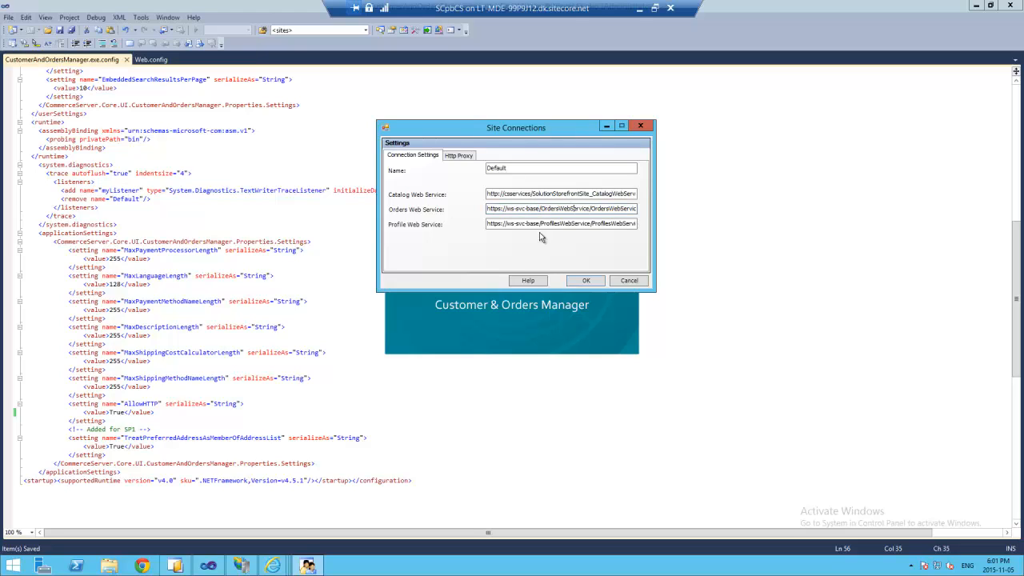
- Browse OrdersWebService.asmx from IIS Manager and copy its page address
{"action": "left_click", "coordinate": [241, 565]}
{"action": "left_click", "coordinate": [198, 262]}
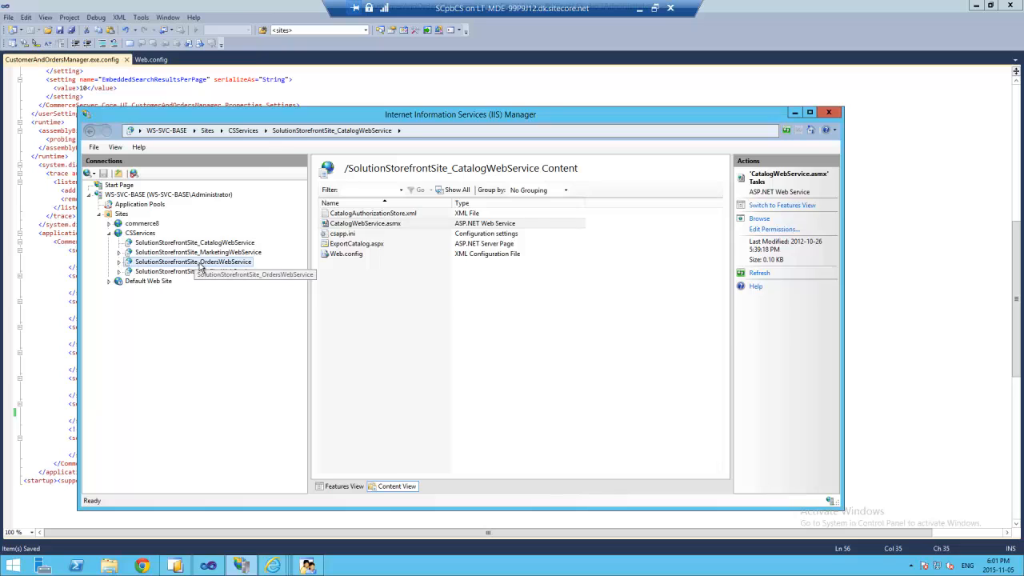
{"action": "left_click", "coordinate": [369, 314]}
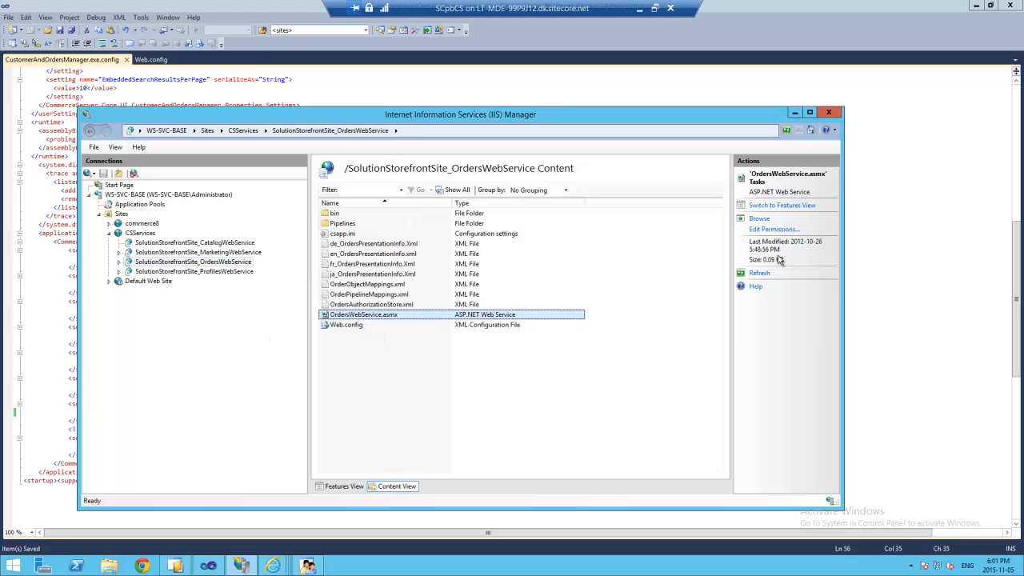
{"action": "left_click", "coordinate": [759, 219]}
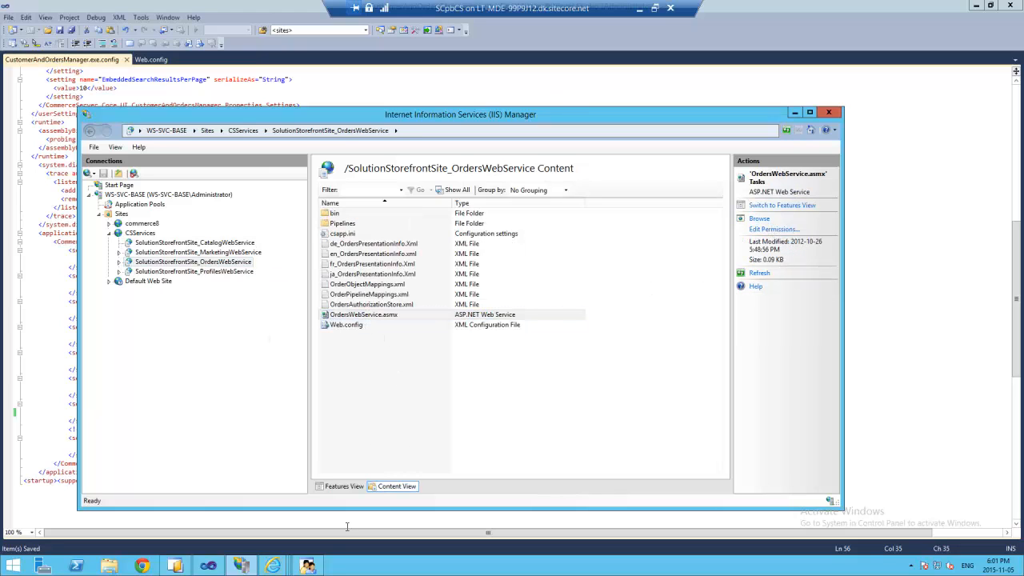
{"action": "mouse_move", "coordinate": [273, 565]}
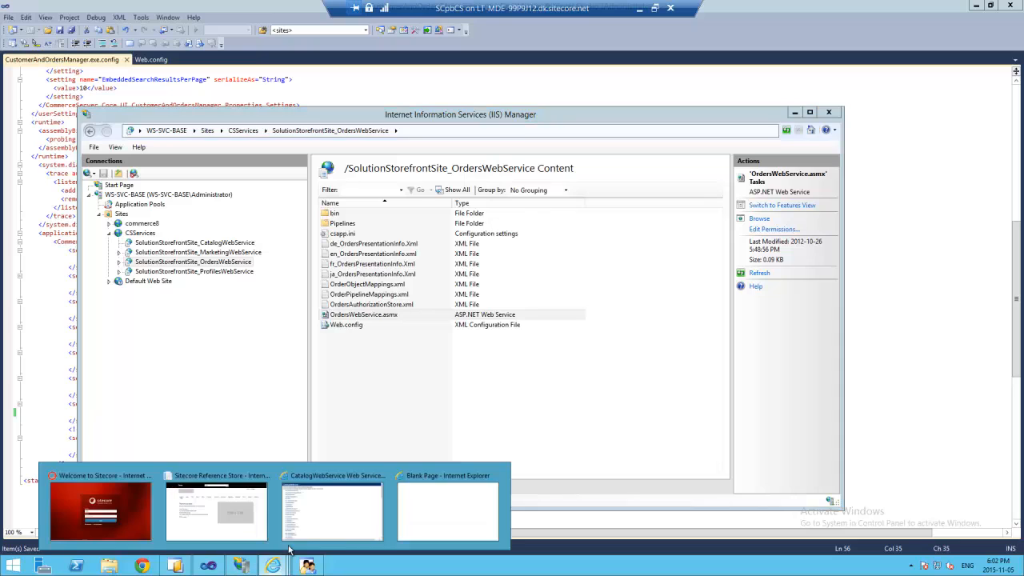
{"action": "left_click", "coordinate": [402, 520]}
{"action": "left_click", "coordinate": [230, 53]}
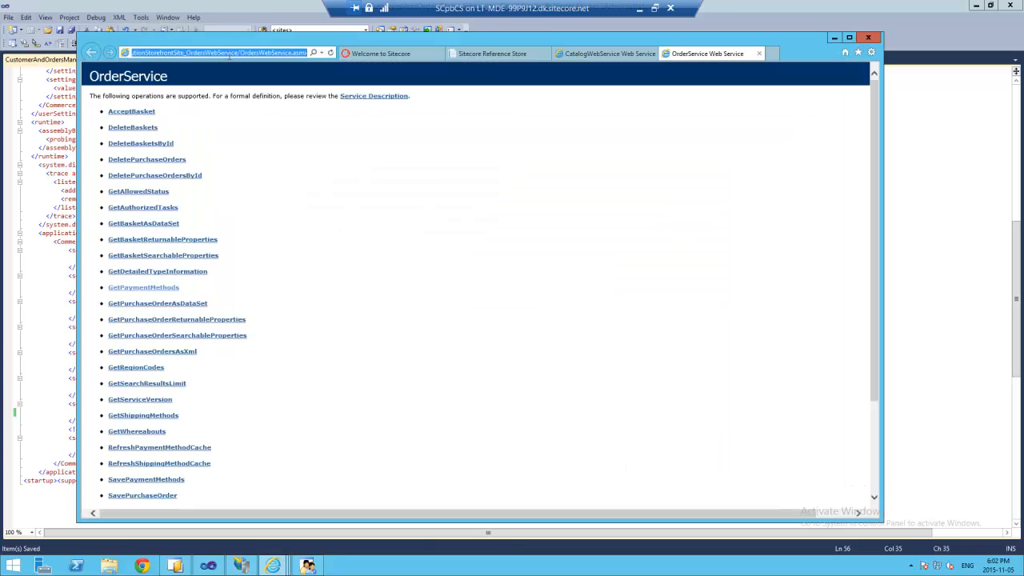
- Paste the OrderService URL into Orders Web Service and list the ProfilesWebService files in IIS
{"action": "left_click", "coordinate": [308, 566]}
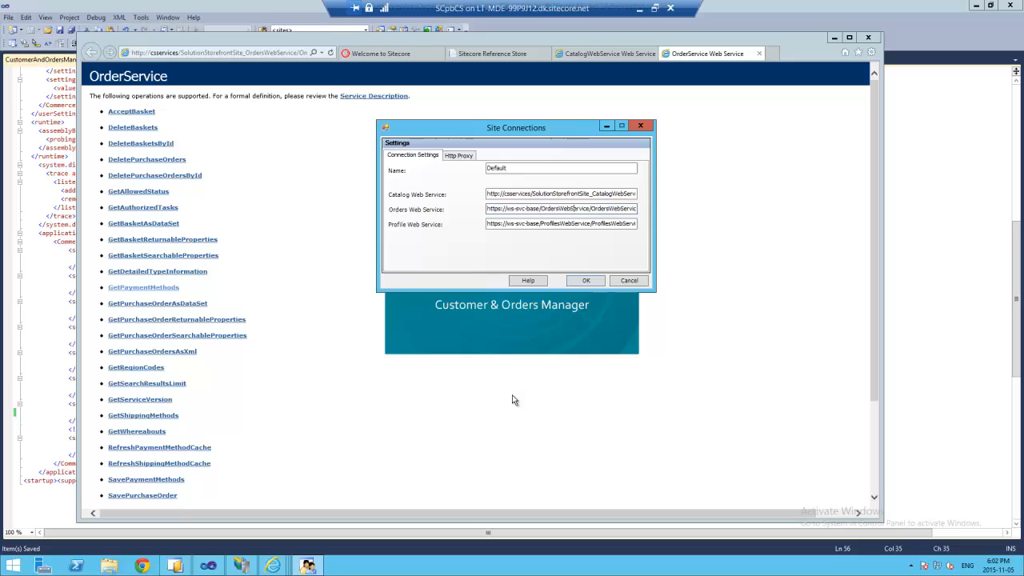
{"action": "triple_click", "coordinate": [505, 208]}
{"action": "type", "text": "http://csservices/SolutionStorefrontSite_OrdersWebService/OrdersWebService.asmx"}
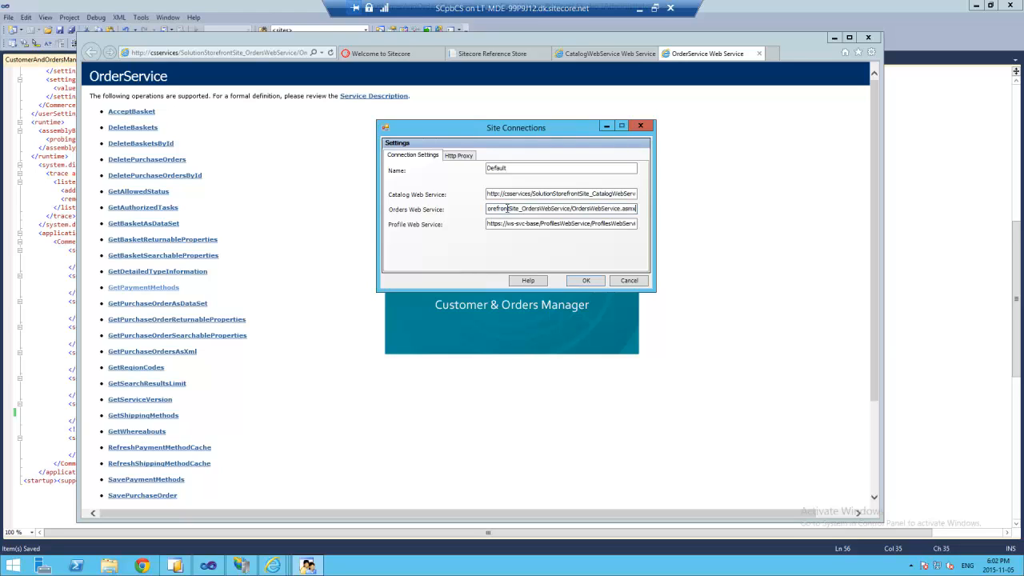
{"action": "left_click", "coordinate": [530, 224]}
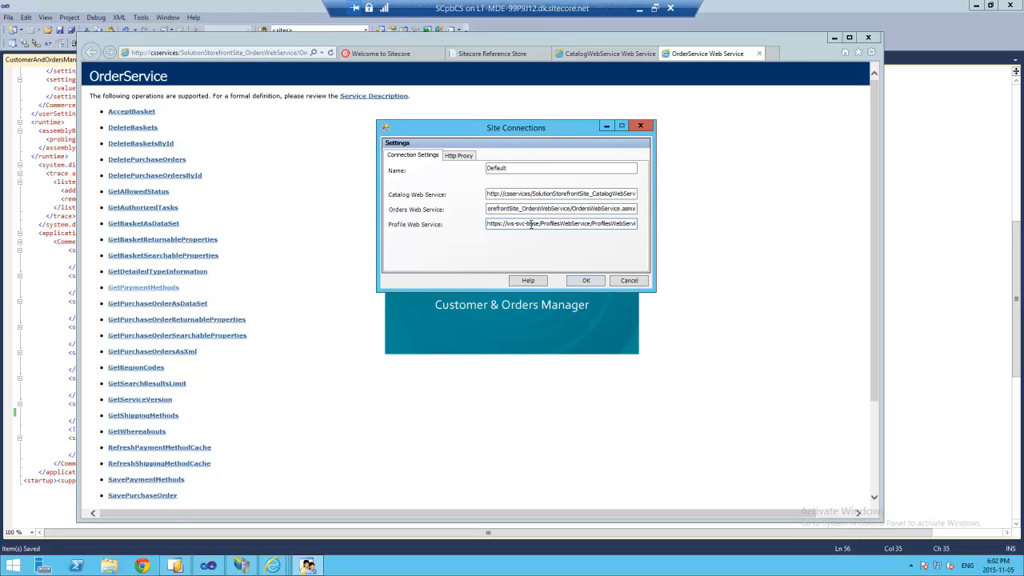
{"action": "left_click", "coordinate": [240, 566]}
{"action": "left_click", "coordinate": [189, 273]}
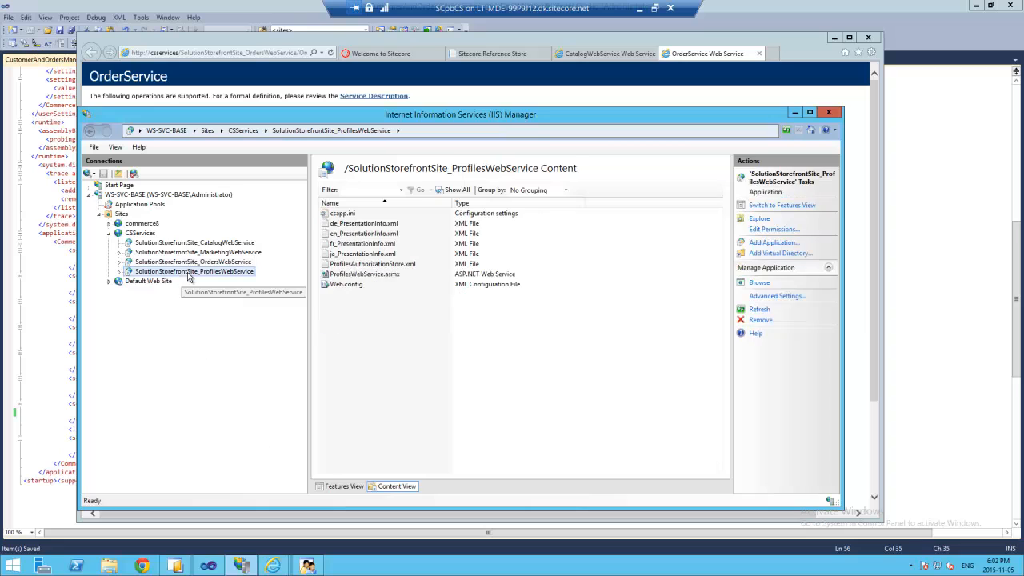
- Copy the ProfilesWebService.asmx URL into Profile Web Service and save the connection settings with OK
{"action": "left_click", "coordinate": [393, 274]}
{"action": "left_click", "coordinate": [759, 219]}
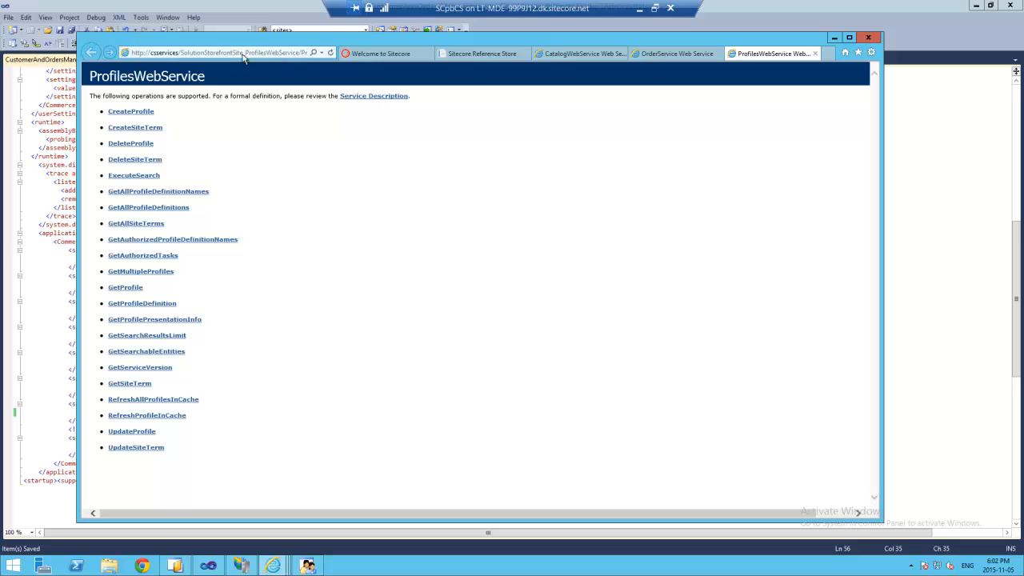
{"action": "left_click", "coordinate": [243, 53]}
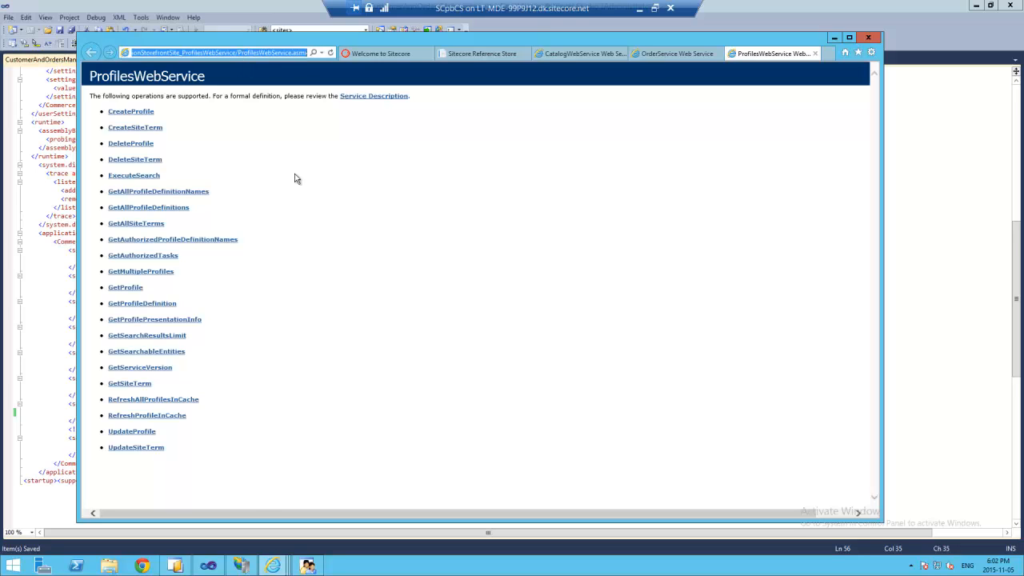
{"action": "left_click", "coordinate": [307, 566]}
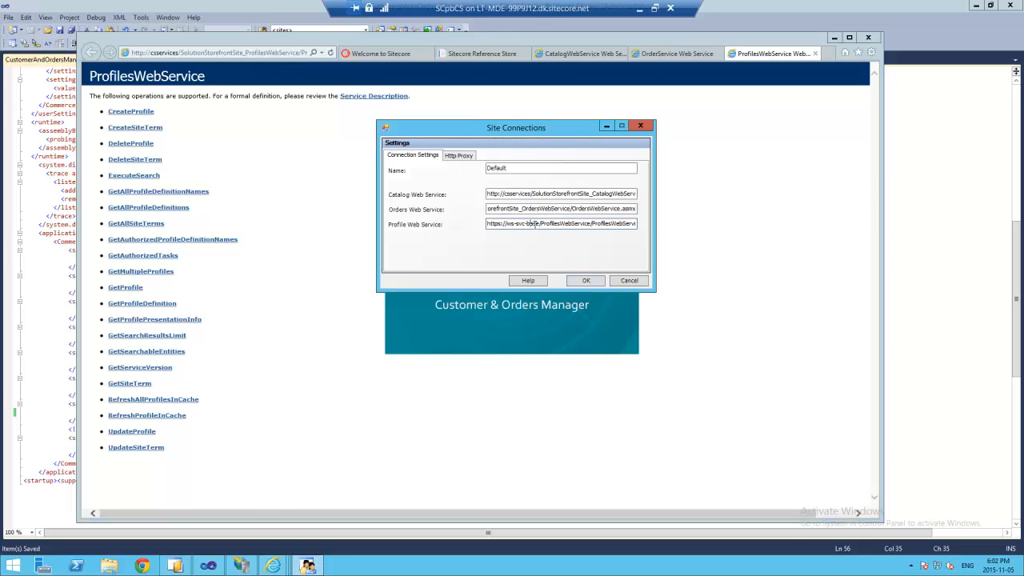
{"action": "key", "text": "ctrl+a"}
{"action": "type", "text": "http://csservices/SolutionStorefrontSite_ProfilesWebService/ProfilesWebService.asmx"}
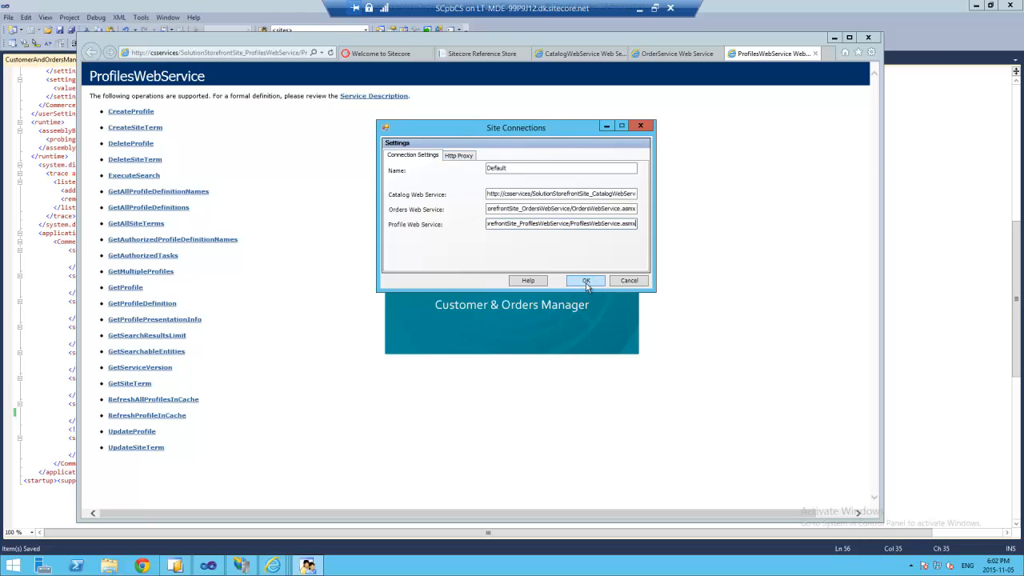
{"action": "left_click", "coordinate": [586, 282]}
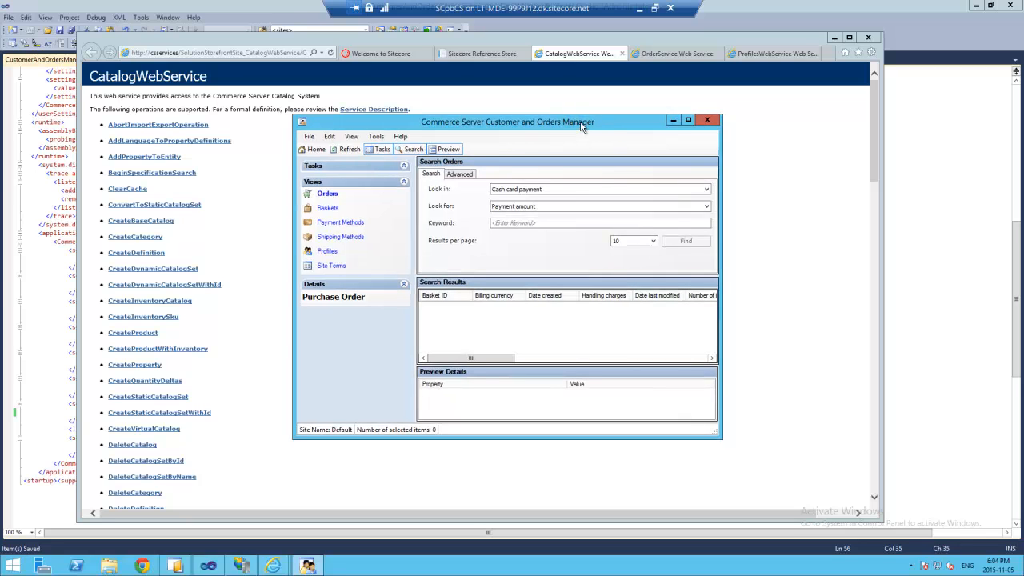
- Run an empty keyword search in Orders Manager and enlarge the window to see order 1001
{"action": "left_click_drag", "start_coordinate": [582, 127], "coordinate": [547, 113]}
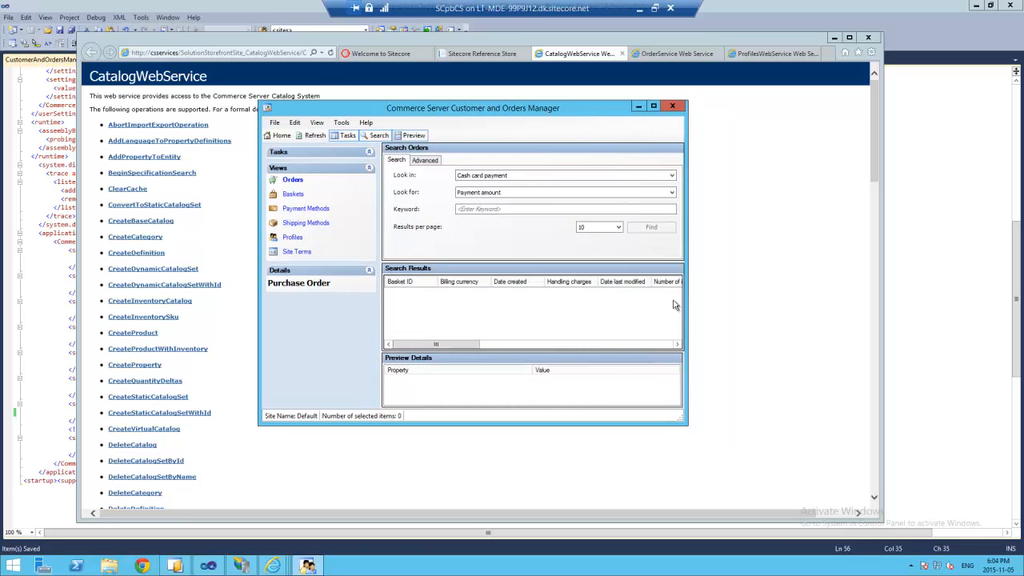
{"action": "left_click_drag", "start_coordinate": [685, 300], "coordinate": [936, 277]}
{"action": "left_click", "coordinate": [538, 209]}
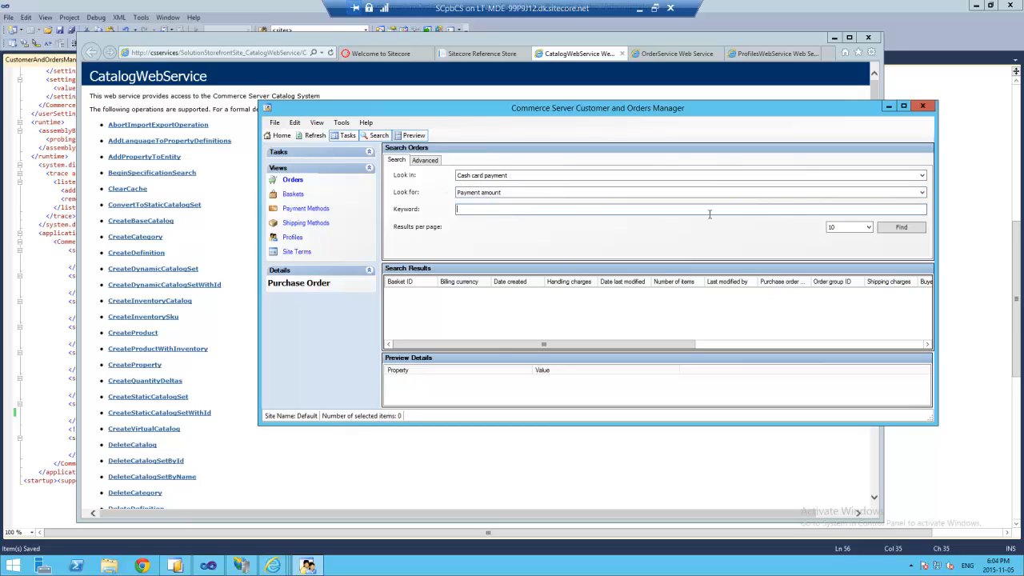
{"action": "left_click", "coordinate": [917, 233]}
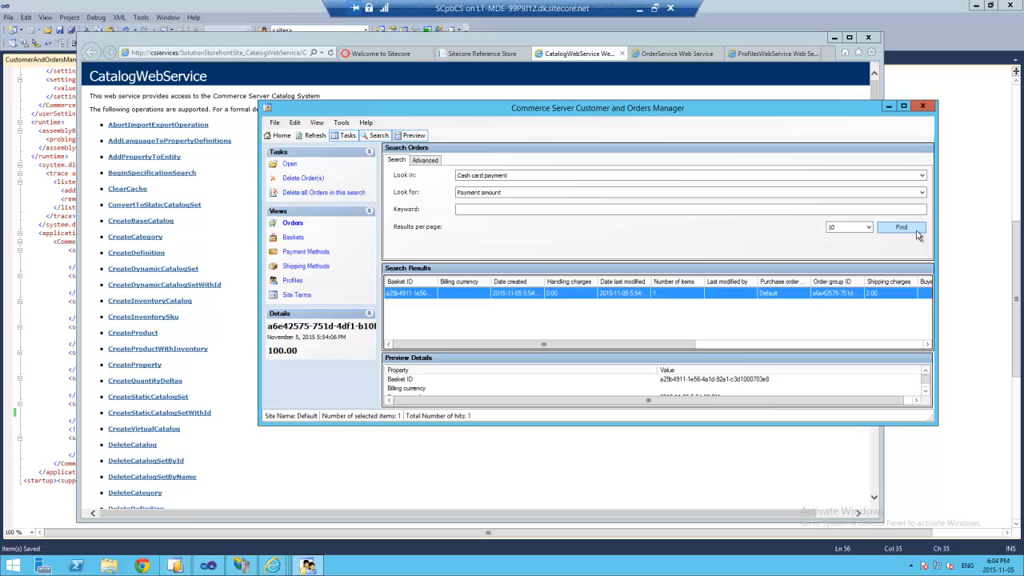
{"action": "left_click_drag", "start_coordinate": [834, 109], "coordinate": [720, 72]}
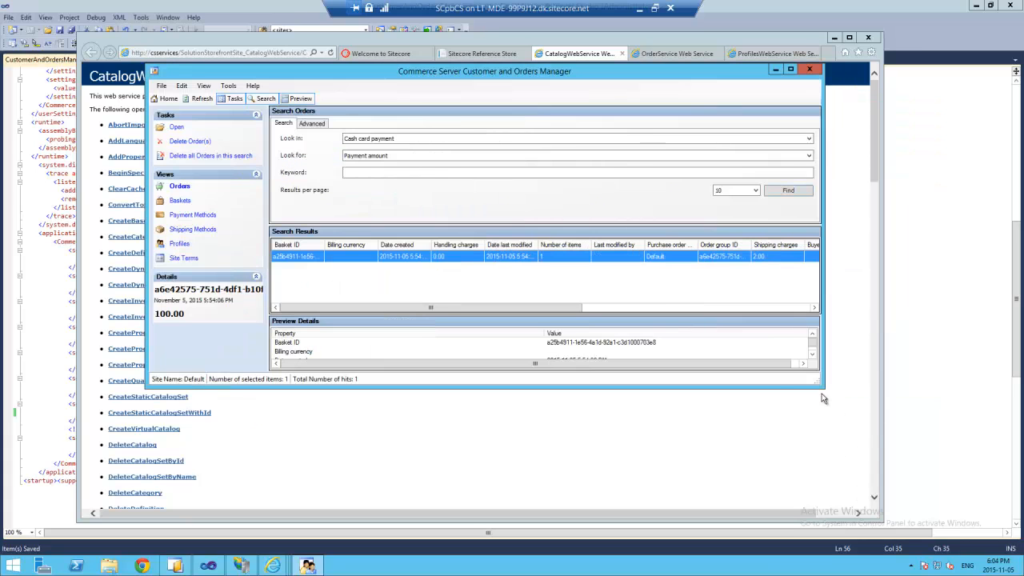
{"action": "left_click_drag", "start_coordinate": [822, 385], "coordinate": [922, 520]}
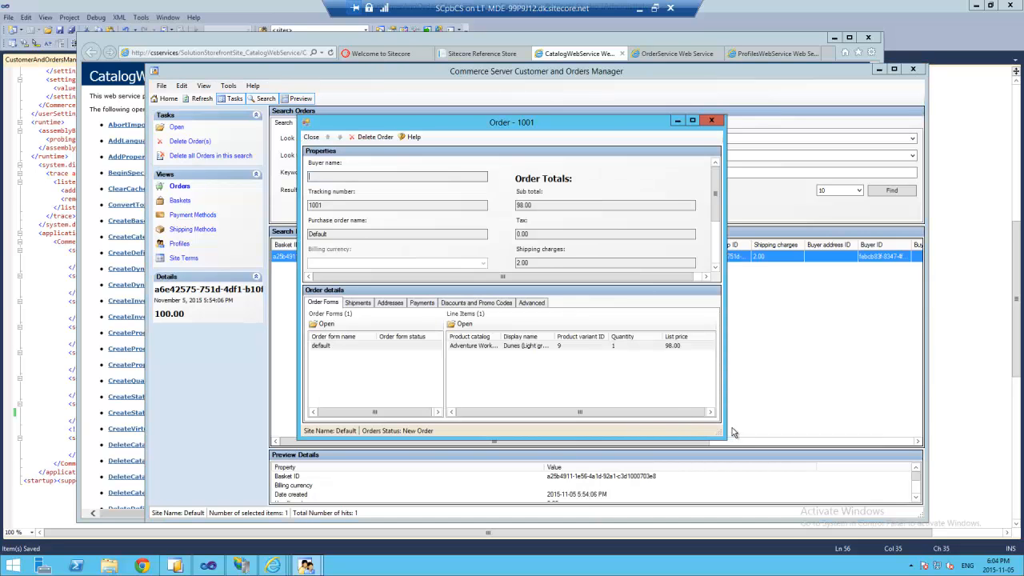
{"action": "left_click_drag", "start_coordinate": [725, 438], "coordinate": [905, 510]}
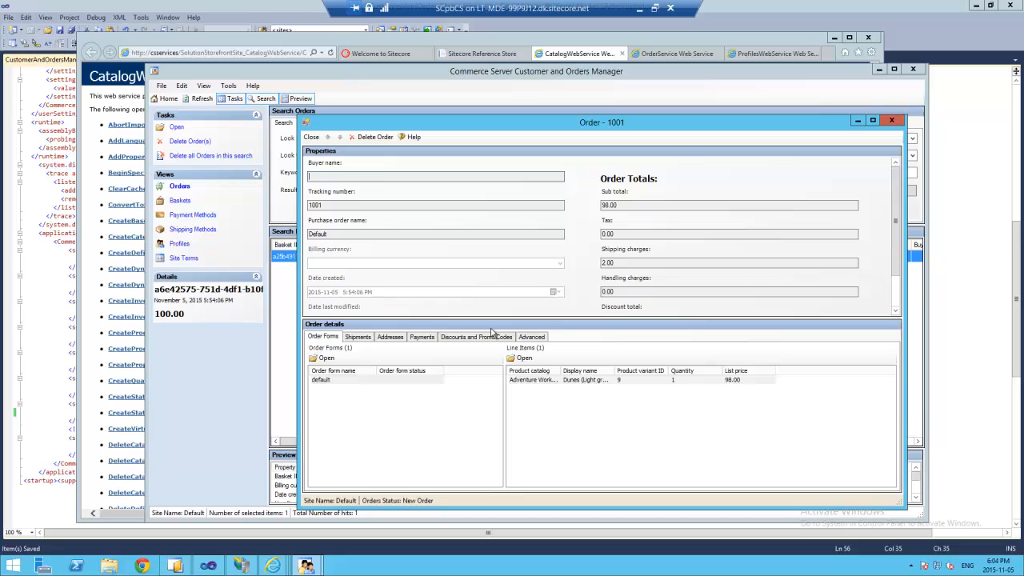
{"action": "left_click", "coordinate": [533, 337]}
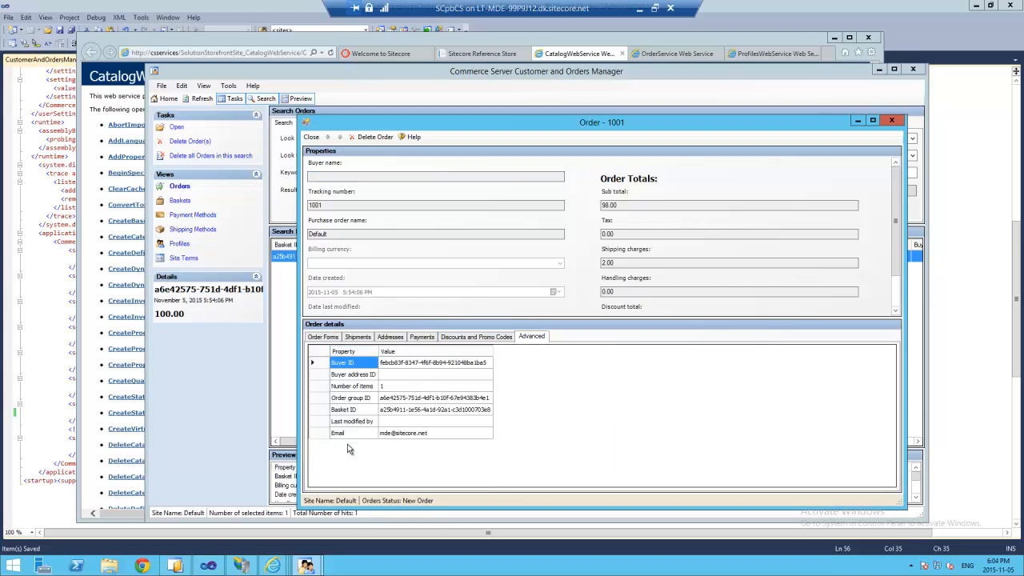
{"action": "left_click", "coordinate": [414, 339]}
{"action": "left_click", "coordinate": [393, 339]}
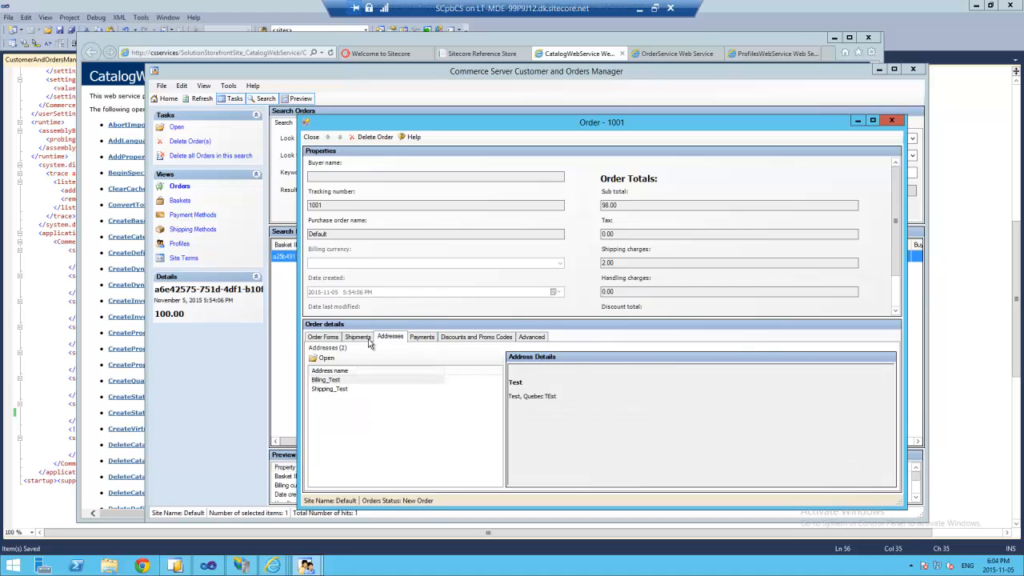
{"action": "left_click", "coordinate": [358, 337]}
{"action": "left_click", "coordinate": [324, 337]}
{"action": "left_click", "coordinate": [390, 337]}
{"action": "left_click", "coordinate": [423, 337]}
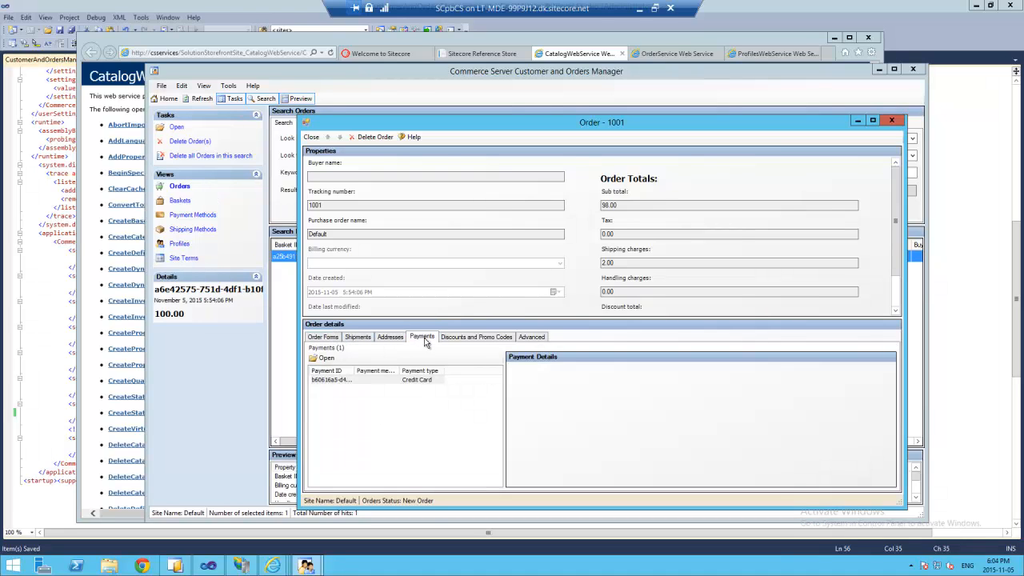
{"action": "left_click", "coordinate": [484, 337]}
{"action": "left_click", "coordinate": [529, 337]}
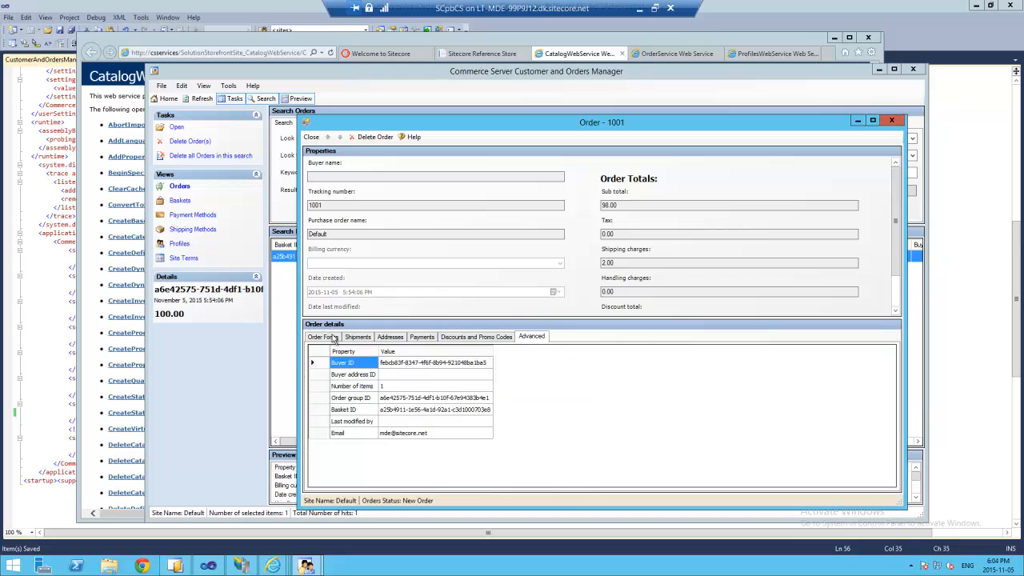
{"action": "left_click", "coordinate": [368, 338]}
{"action": "left_click", "coordinate": [325, 339]}
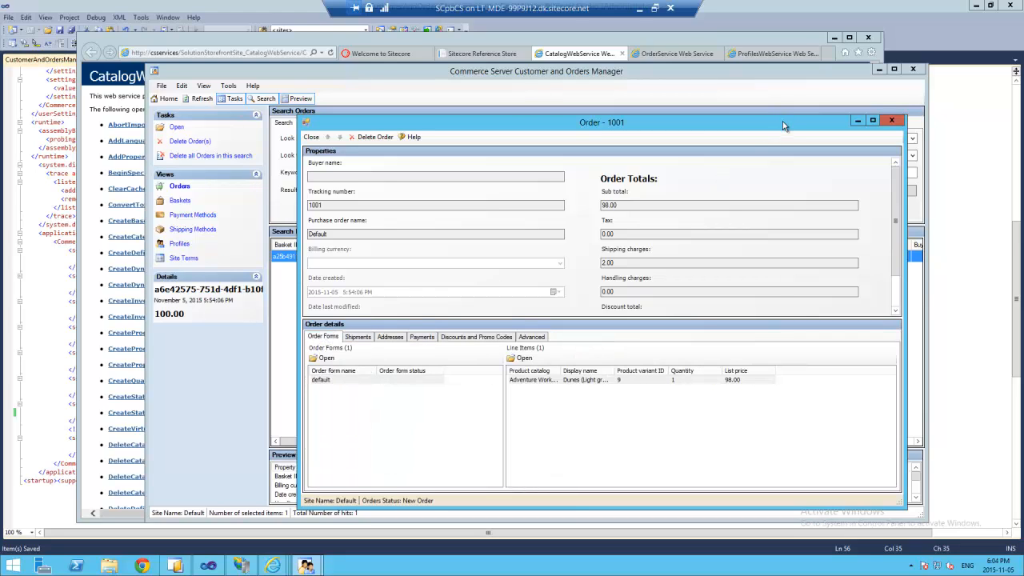
{"action": "left_click_drag", "start_coordinate": [782, 126], "coordinate": [782, 108]}
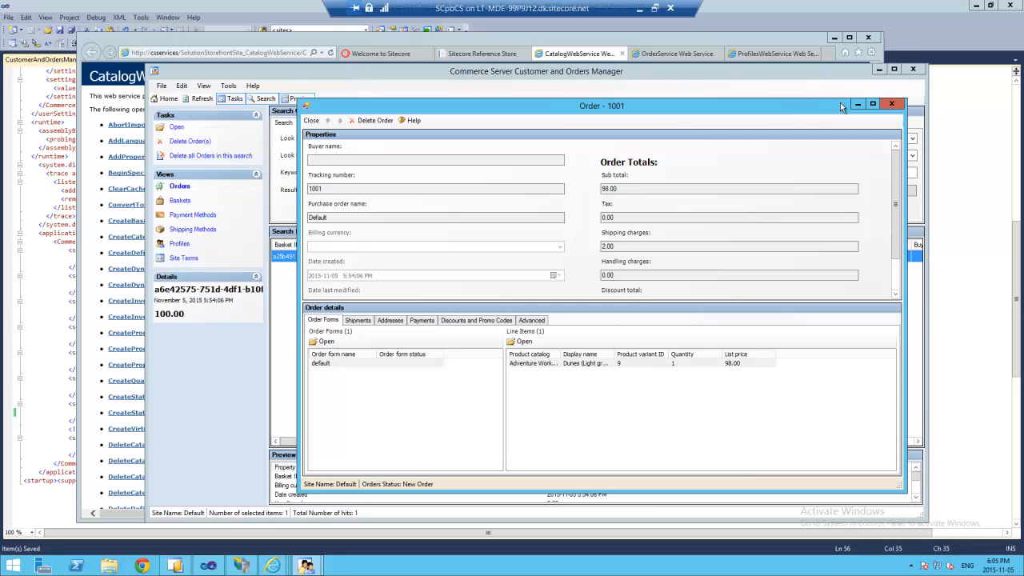
{"action": "left_click", "coordinate": [888, 105]}
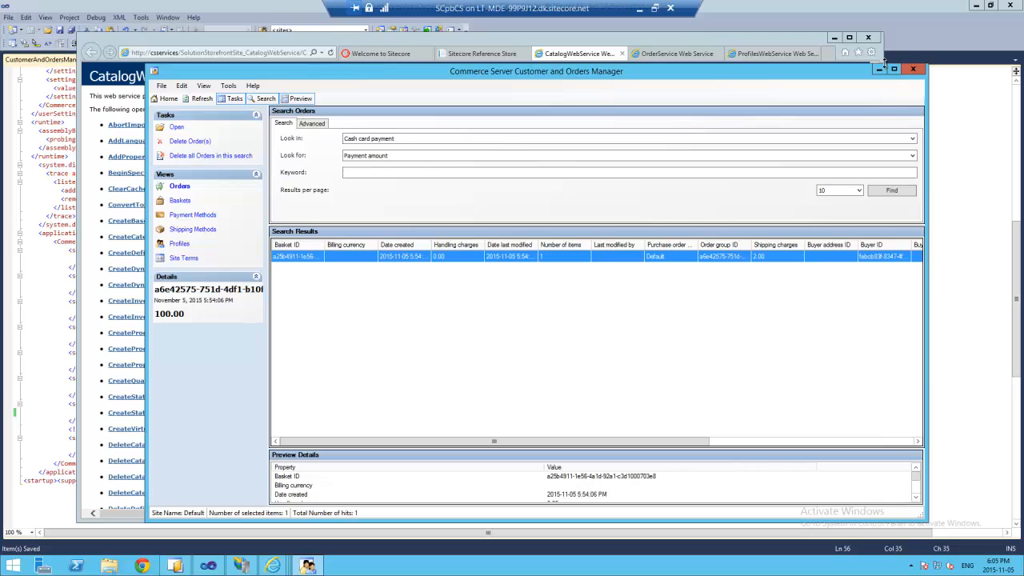